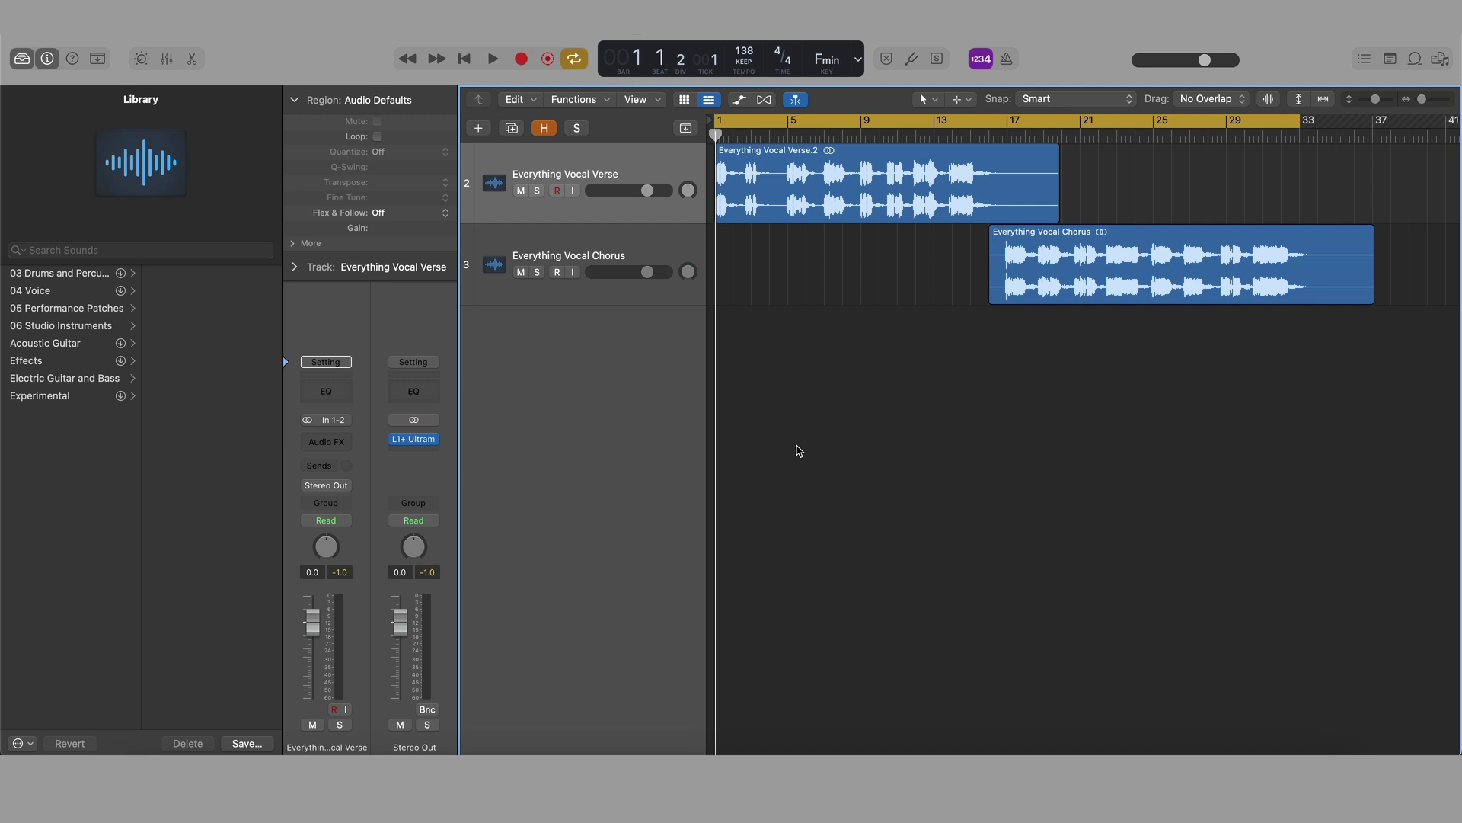
- Play the verse and chorus vocals from bar 1 through the end of the cycle region, and stop playback
key("space")
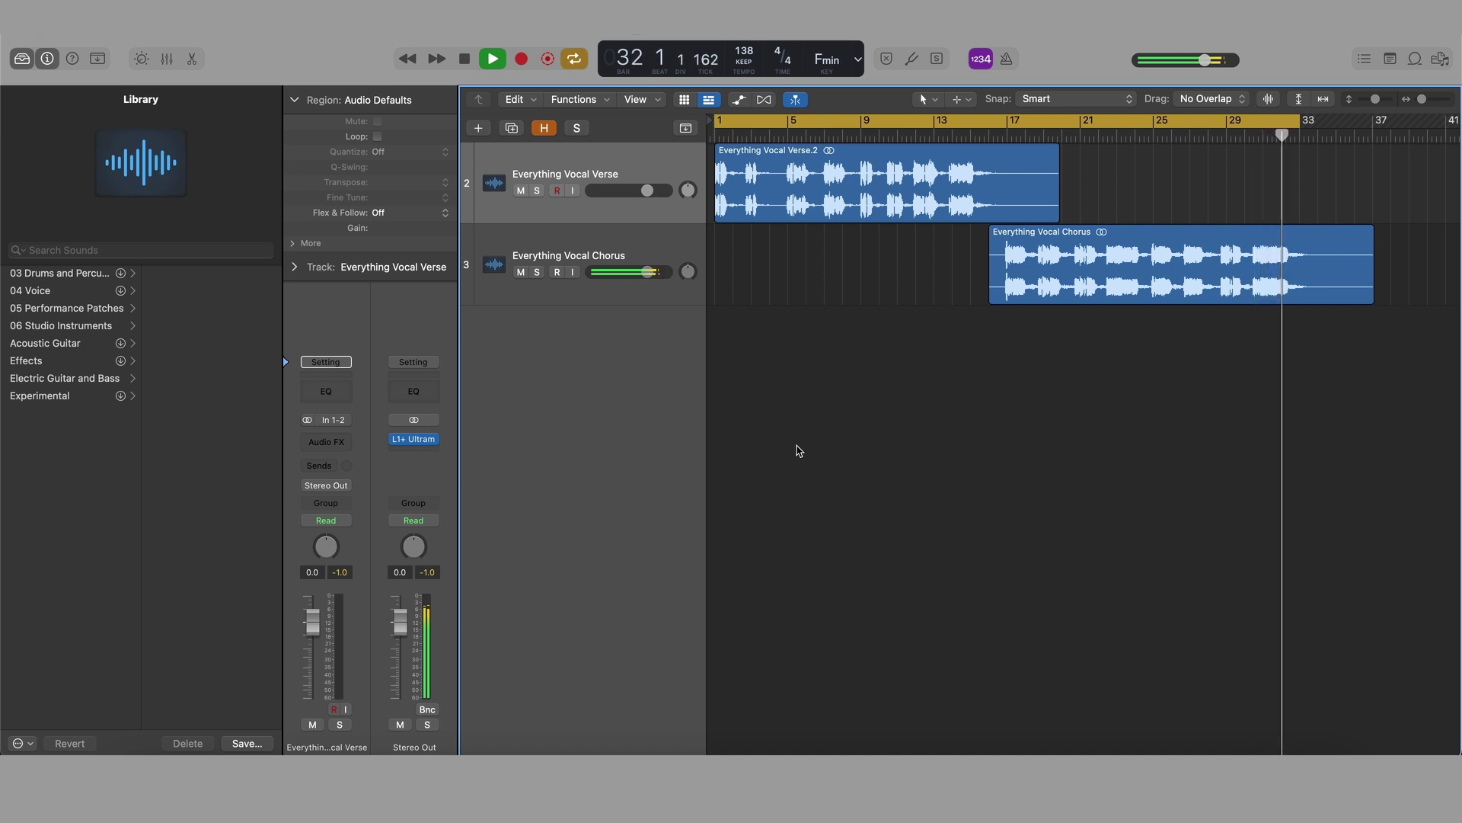
key("space")
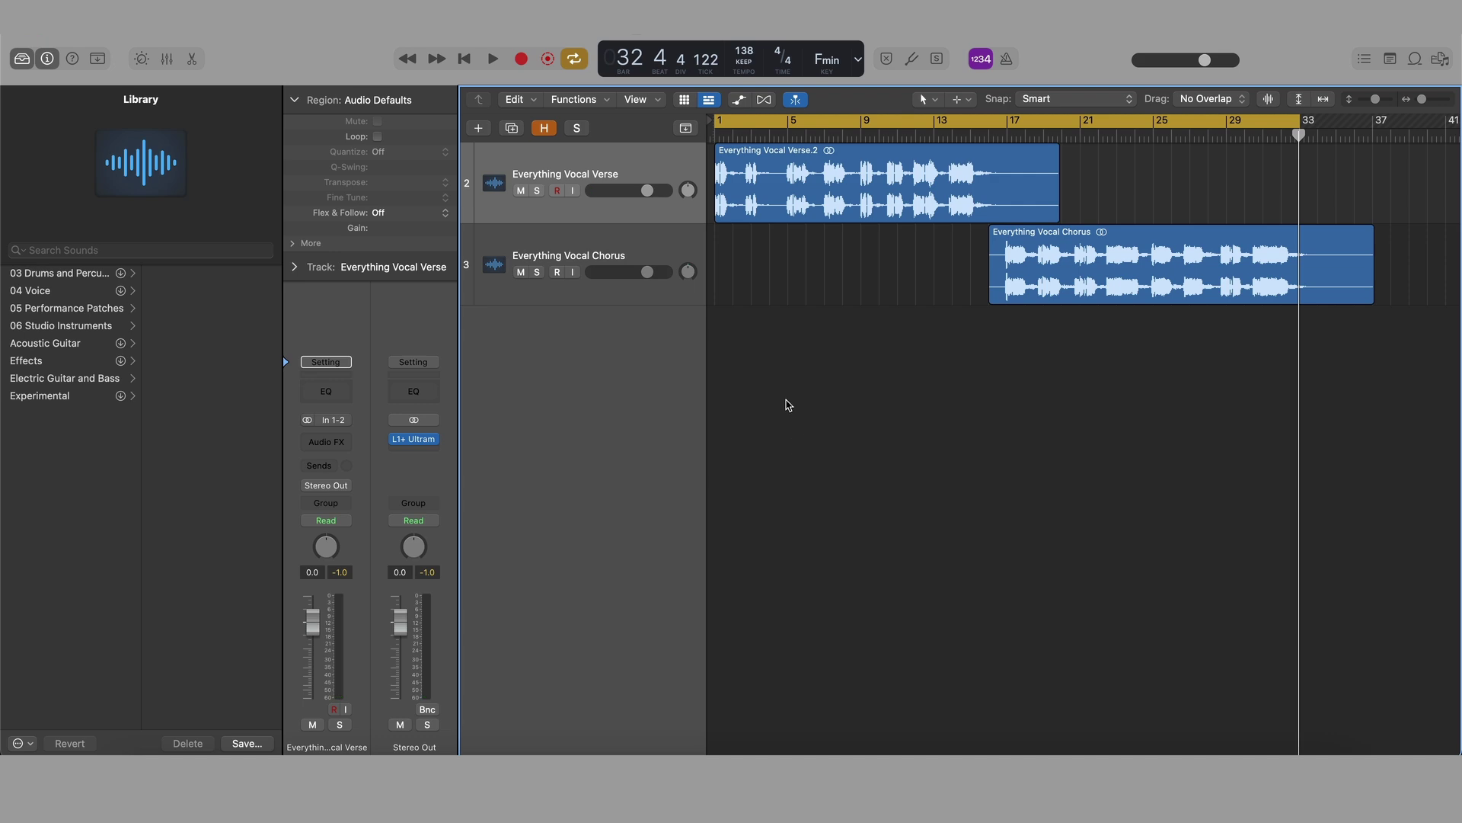
- Create one software instrument track that uses the Mixed In Key Captain Chords Epic plug-in in stereo
left_click(480, 129)
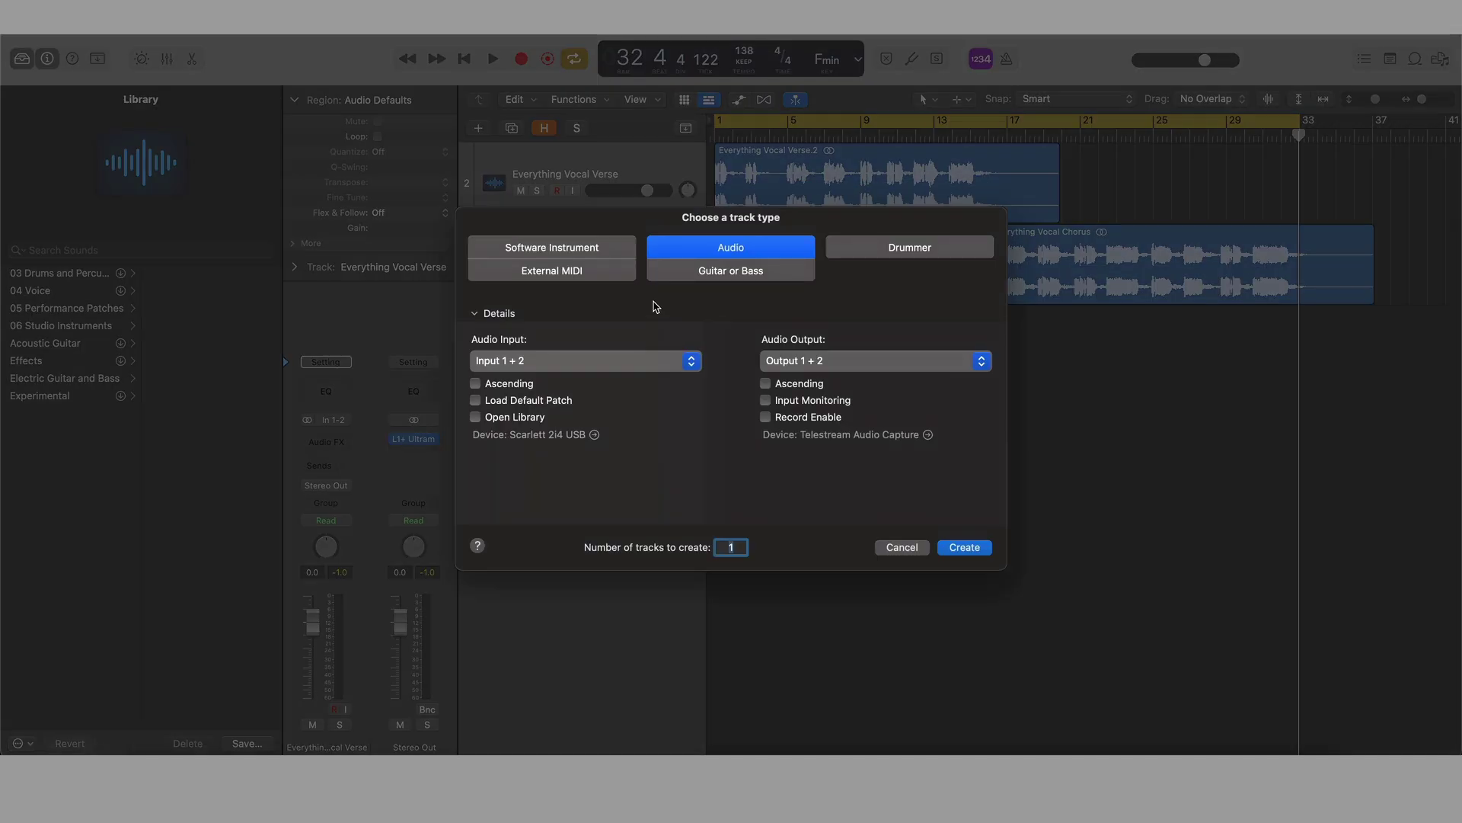
left_click(558, 251)
left_click(561, 359)
mouse_move(593, 685)
mouse_move(579, 724)
mouse_move(713, 691)
mouse_move(834, 690)
mouse_move(845, 590)
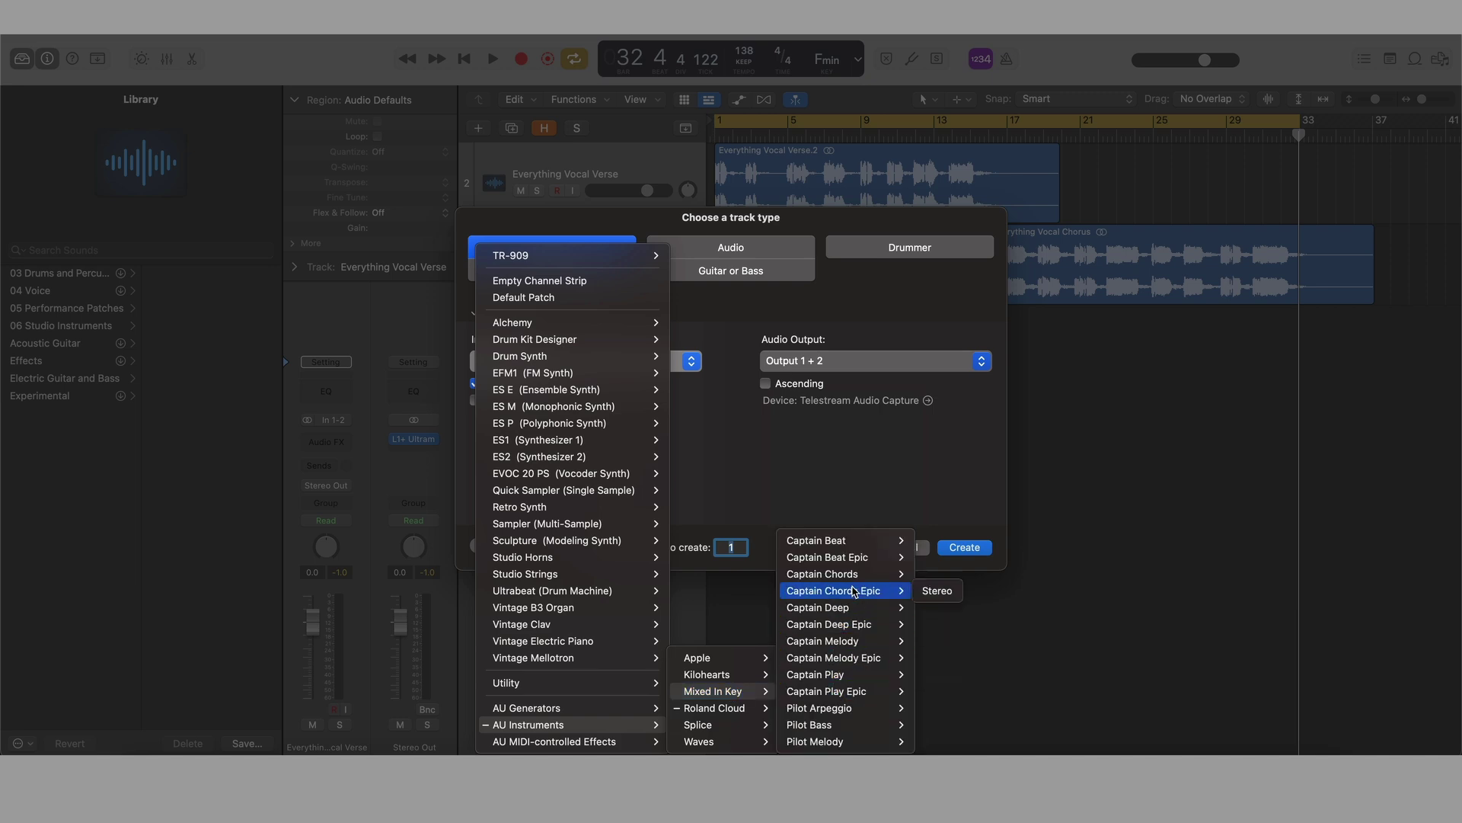
left_click(944, 589)
left_click(961, 548)
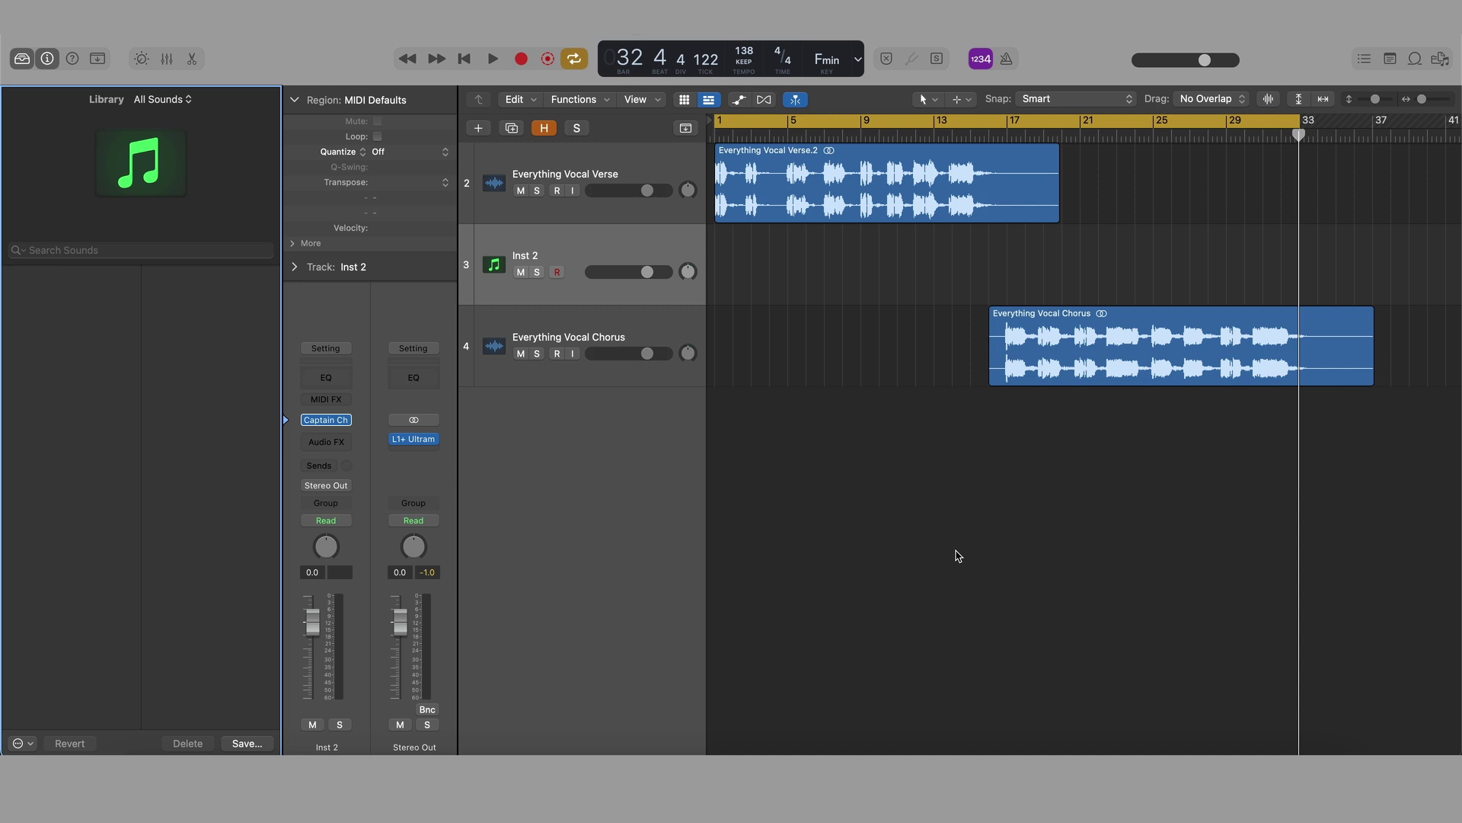
- Open the new track's Captain Chords Epic plug-in and set Captain Play to computer keyboard mode
left_click(333, 420)
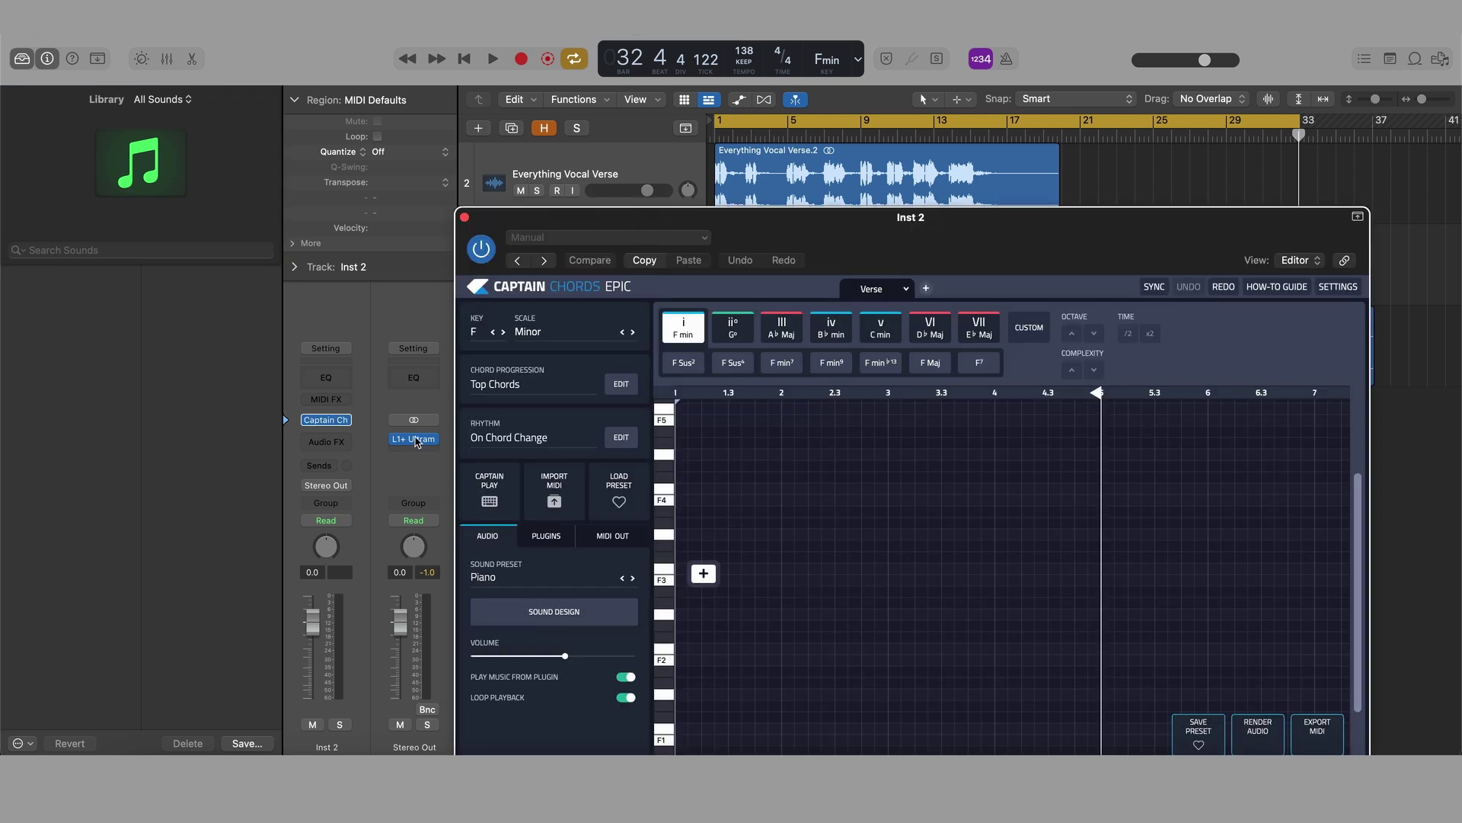
left_click_drag(966, 221, 819, 107)
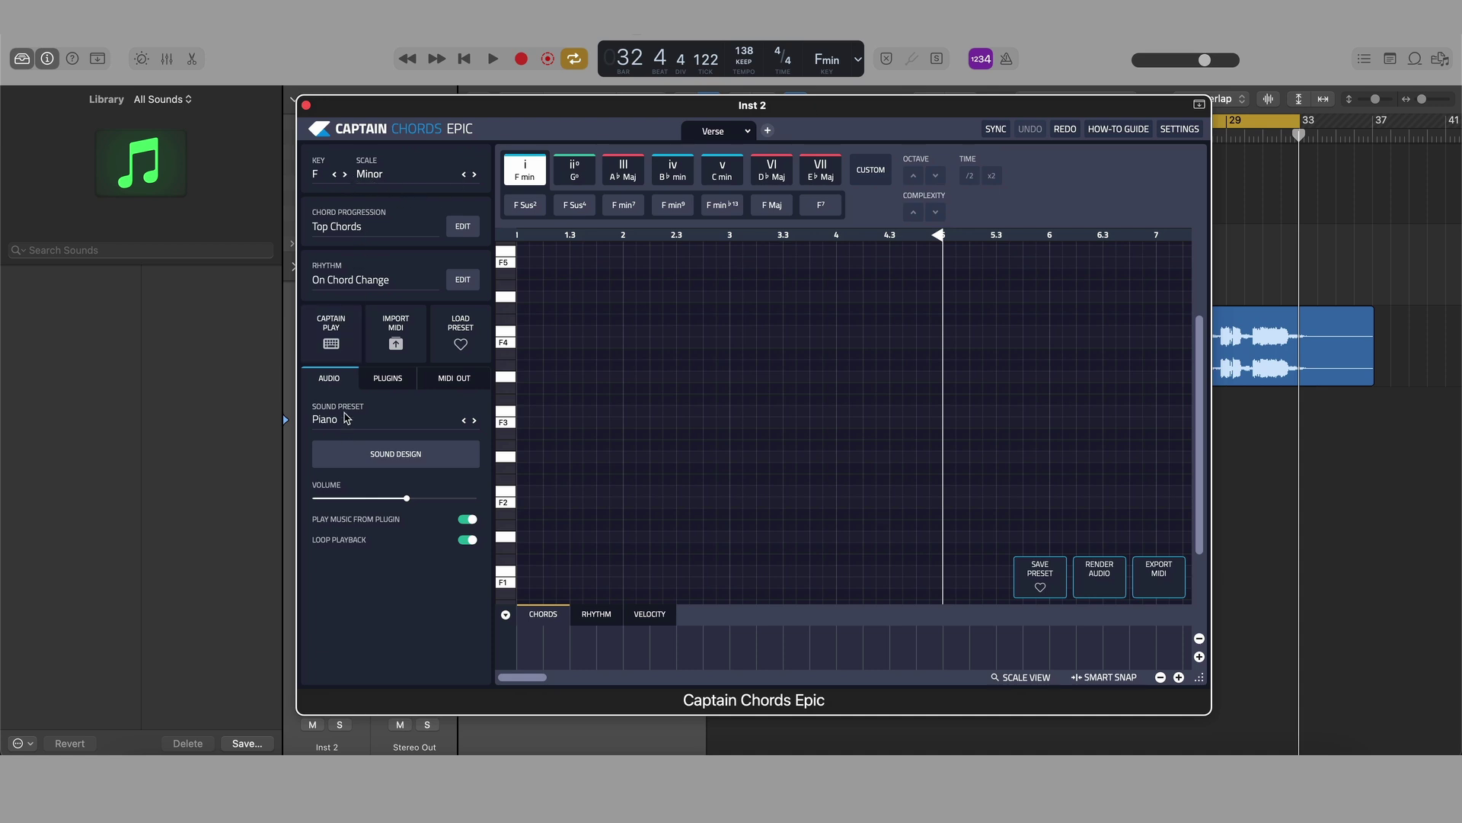
left_click(332, 341)
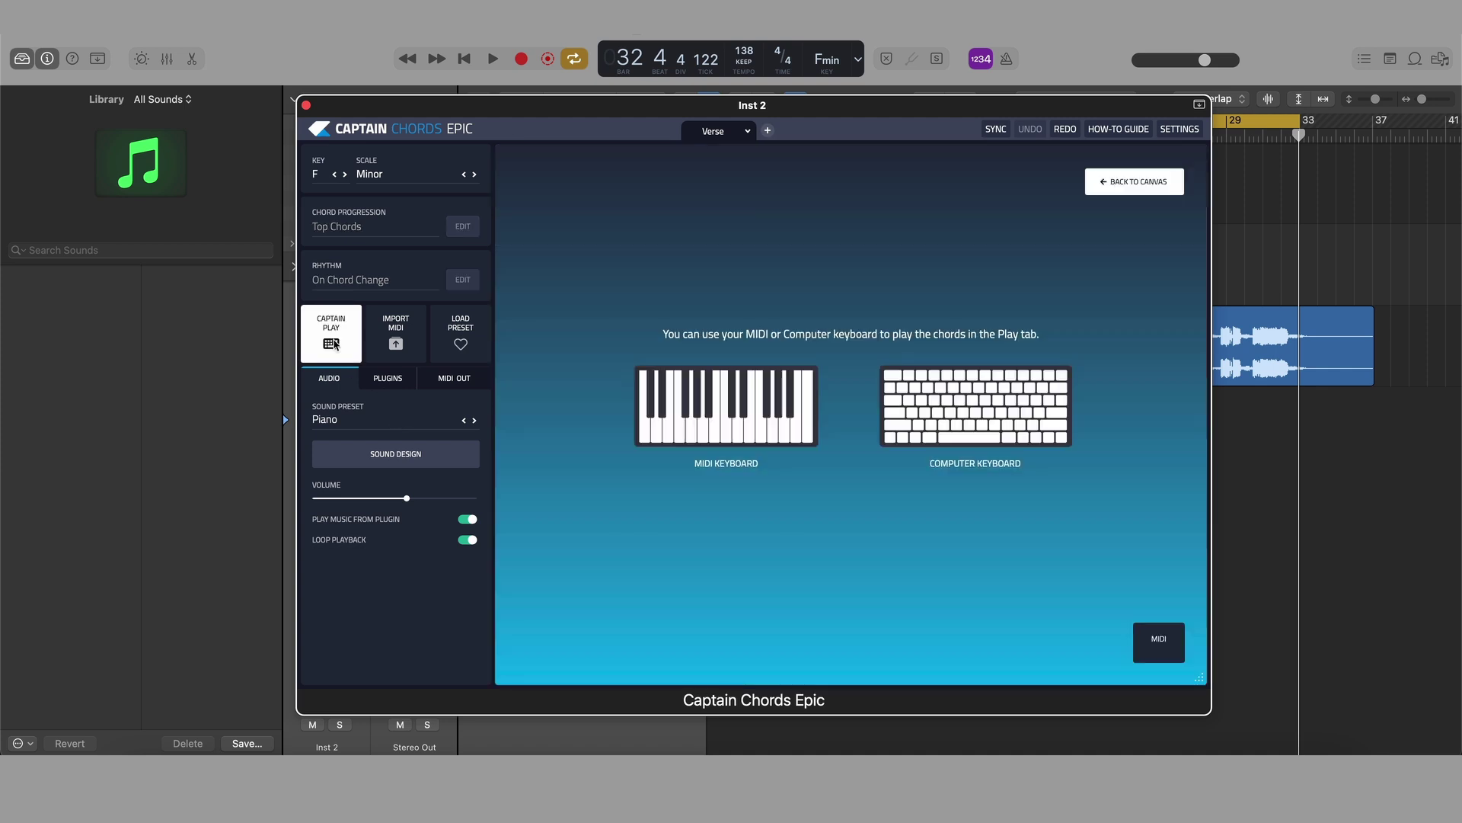
left_click(893, 418)
- Audition the root-position F min and A♭ Maj chords against the verse vocal, and stop playback
key("a")
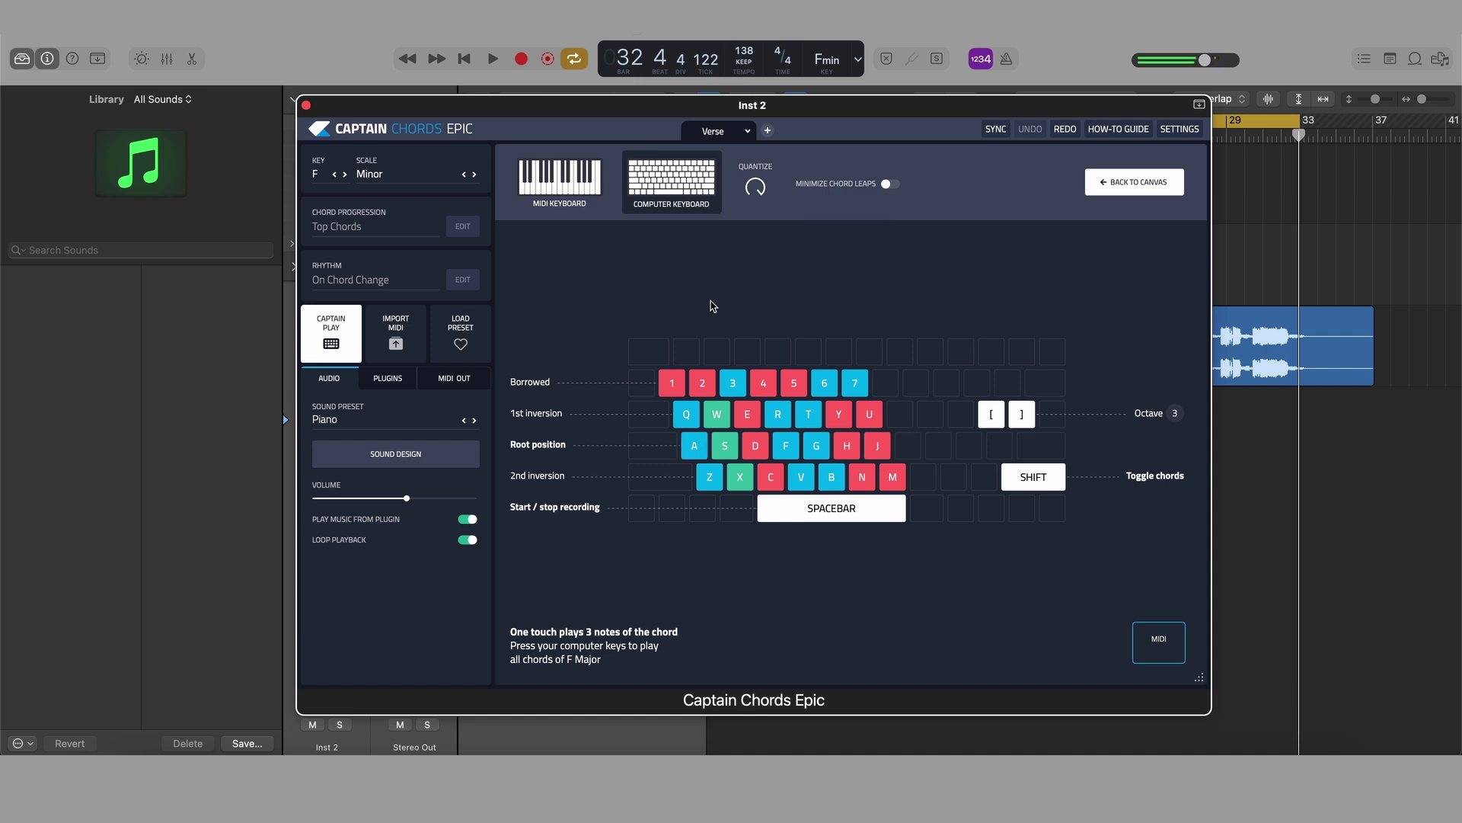
key("space")
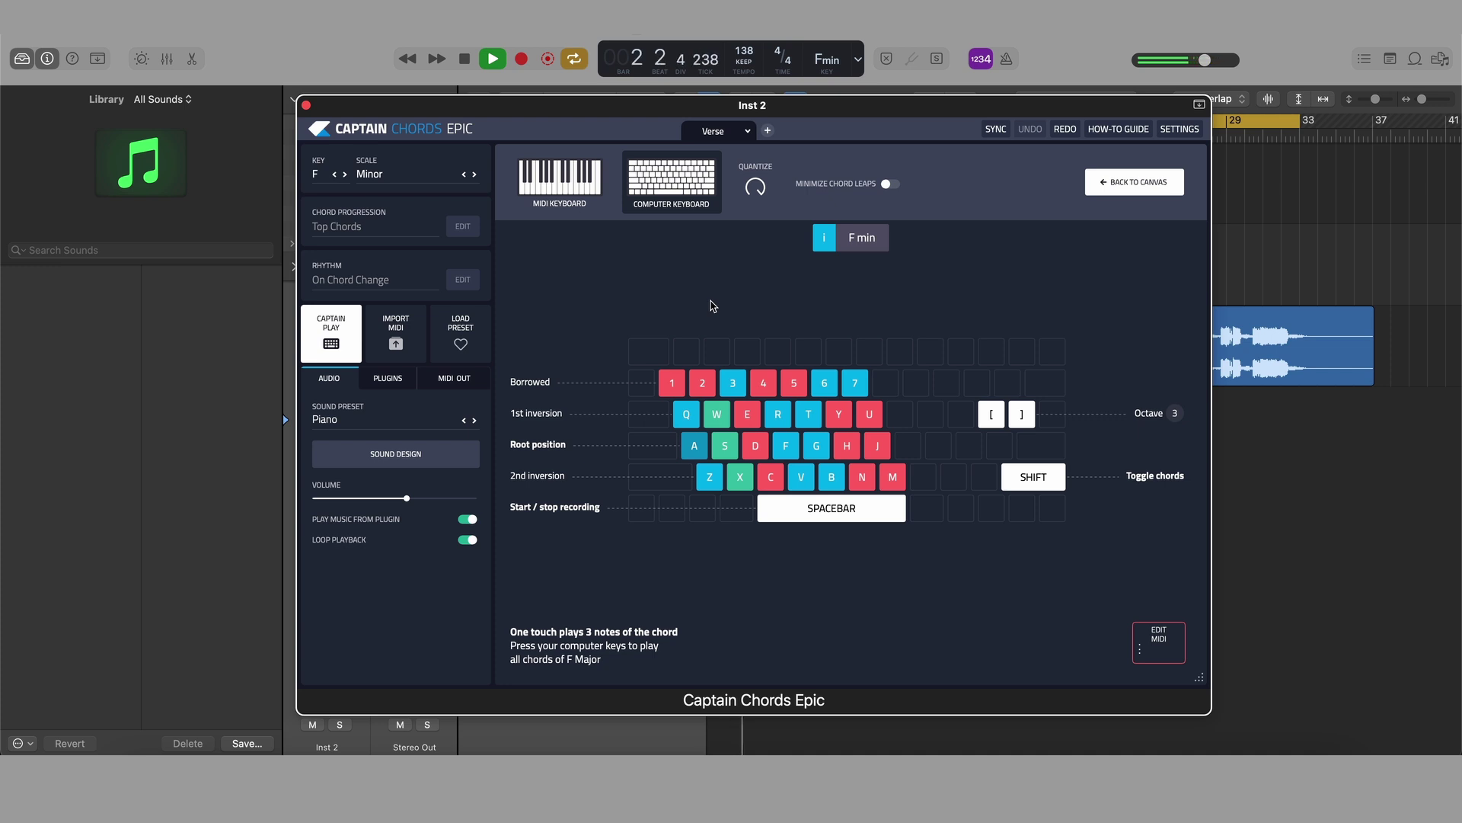
key("d")
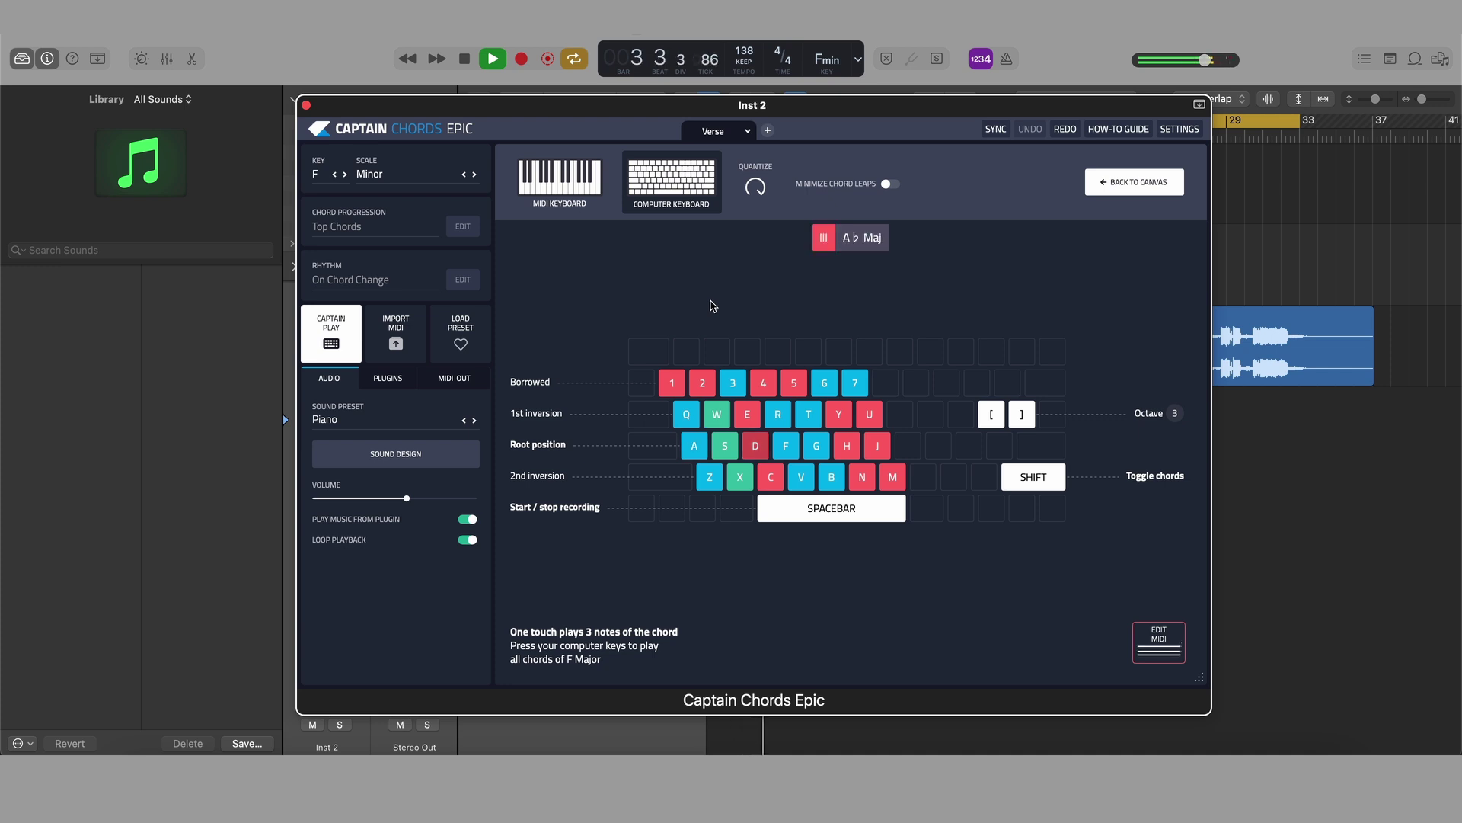
key("space")
- Restart the verse vocal and try the progression F min, C min, B♭ min over it
key("space")
key("a")
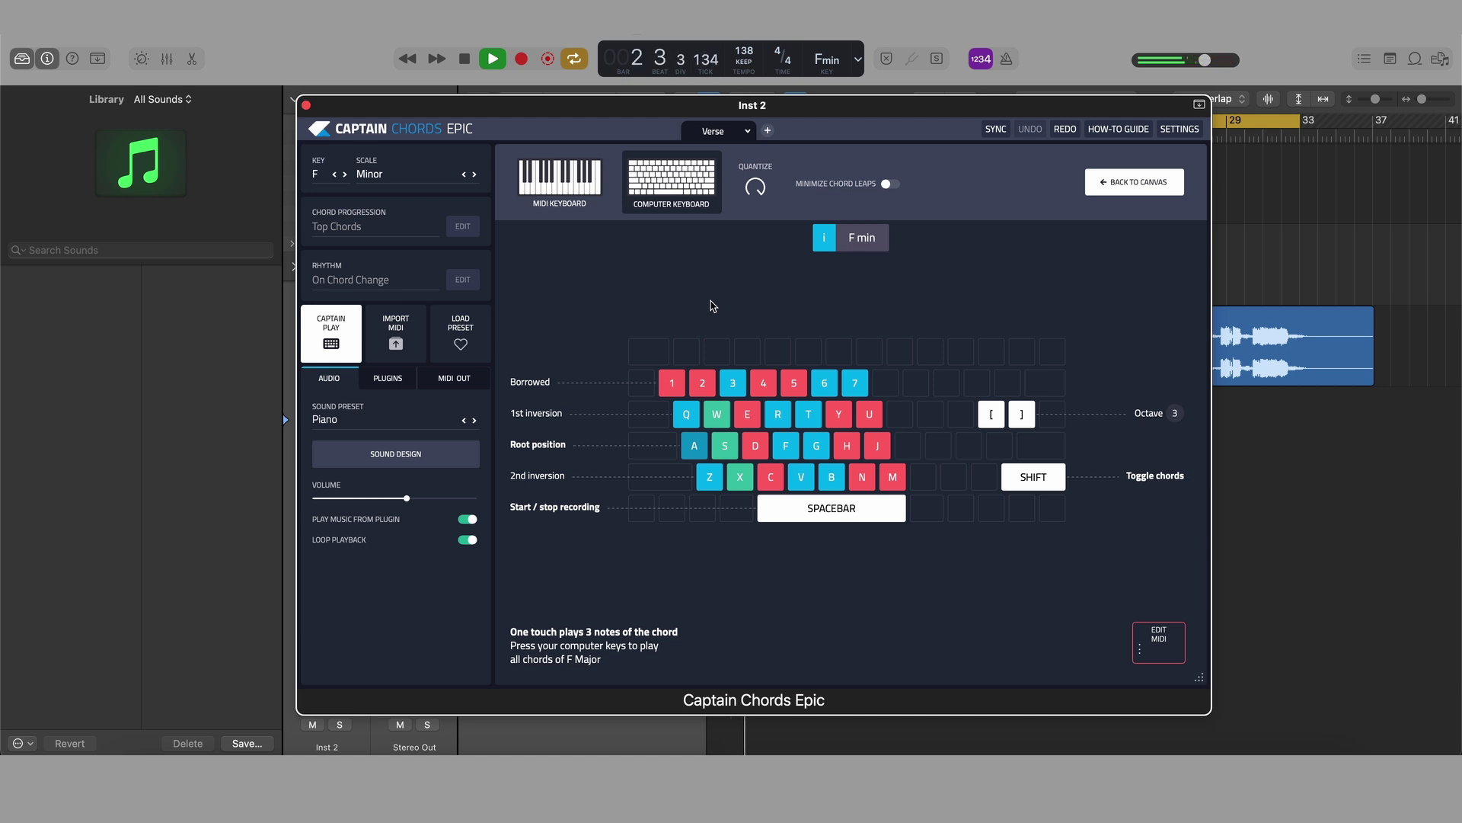
key("g")
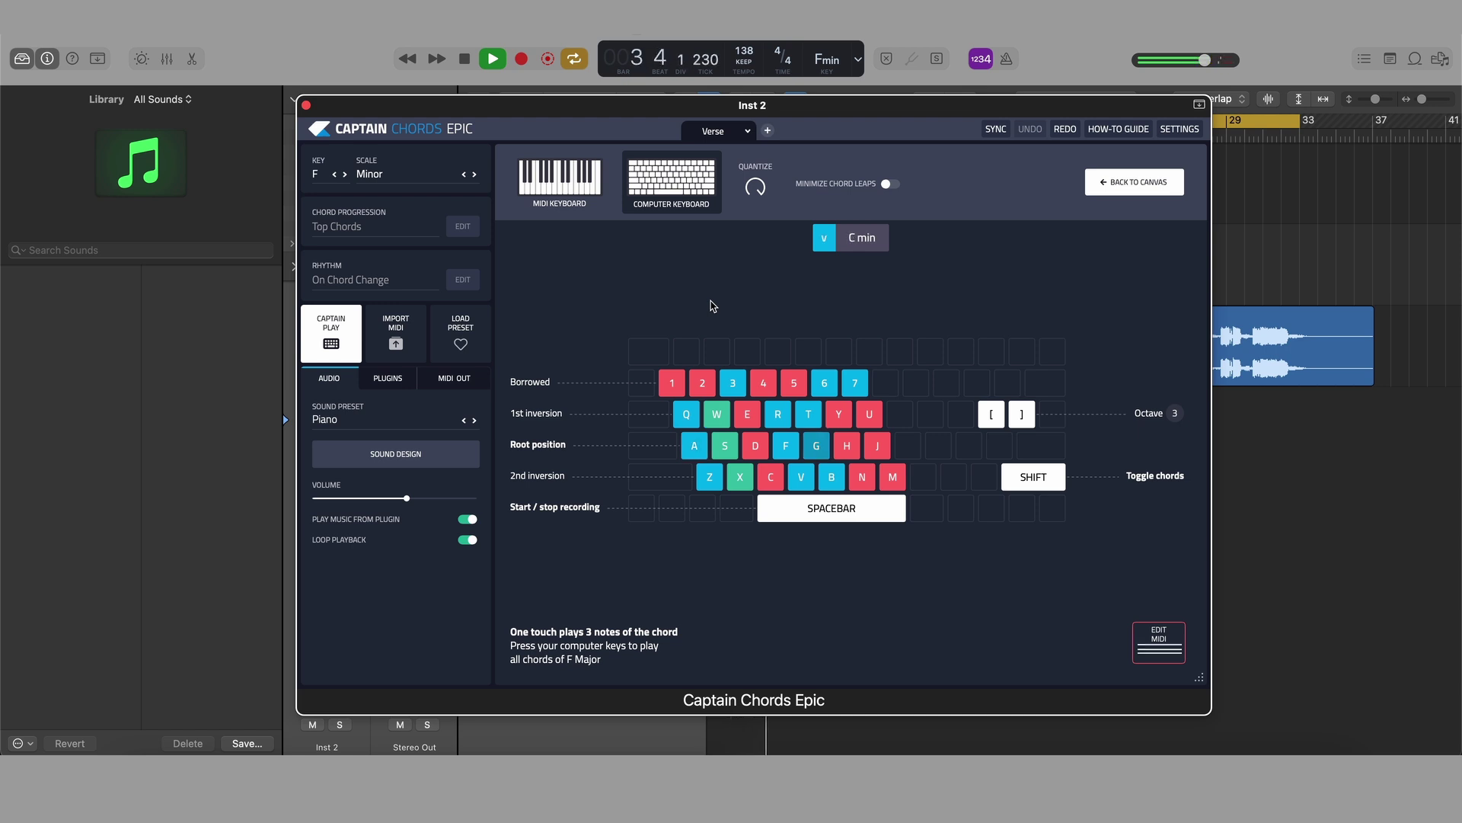
key("f")
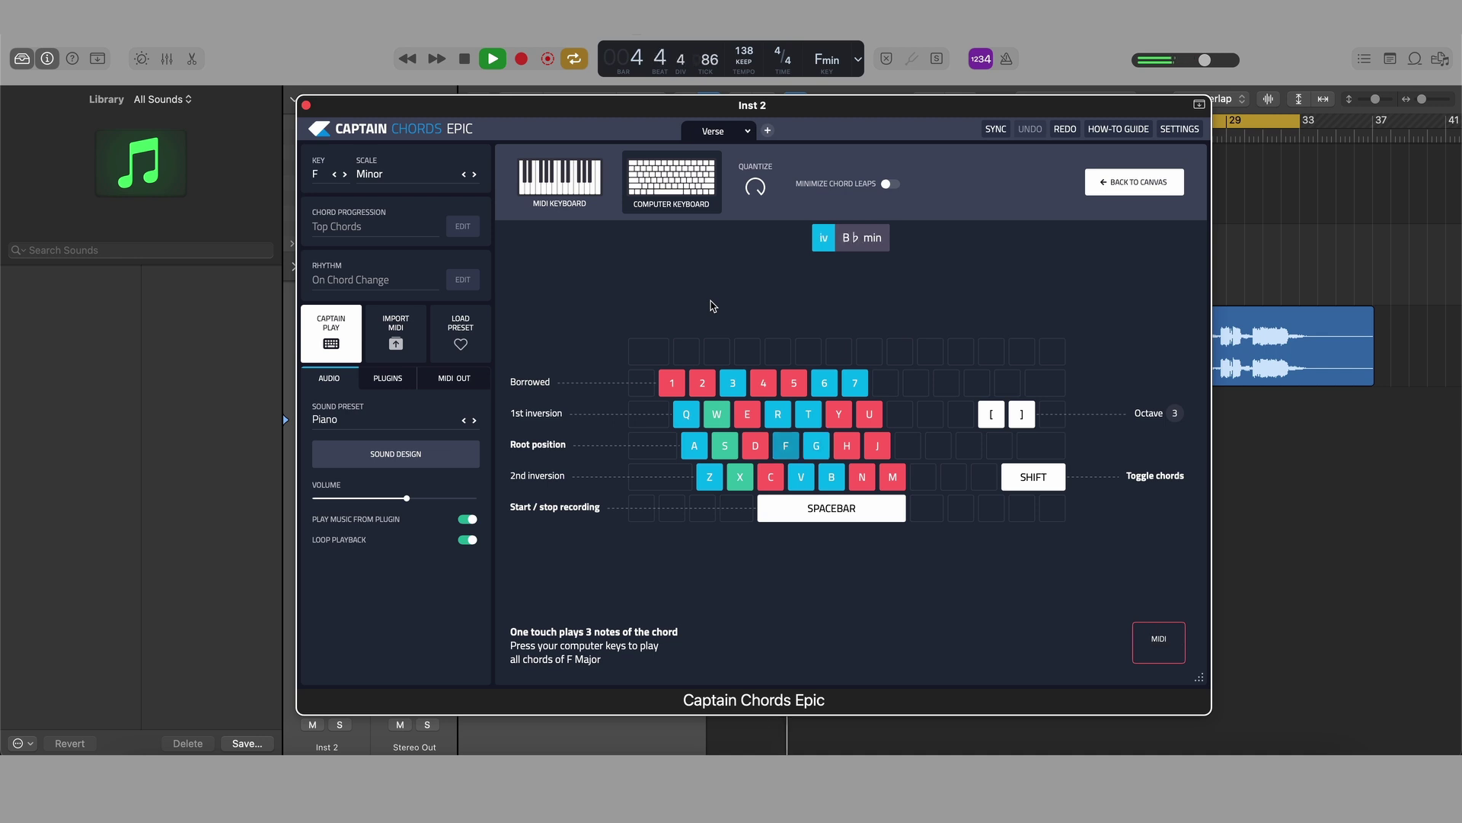
key("space")
- Replay the verse and try F min, C min, D♭ Maj, E♭ Maj, continuing with F min, C min, D♭ Maj
key("space")
key("a")
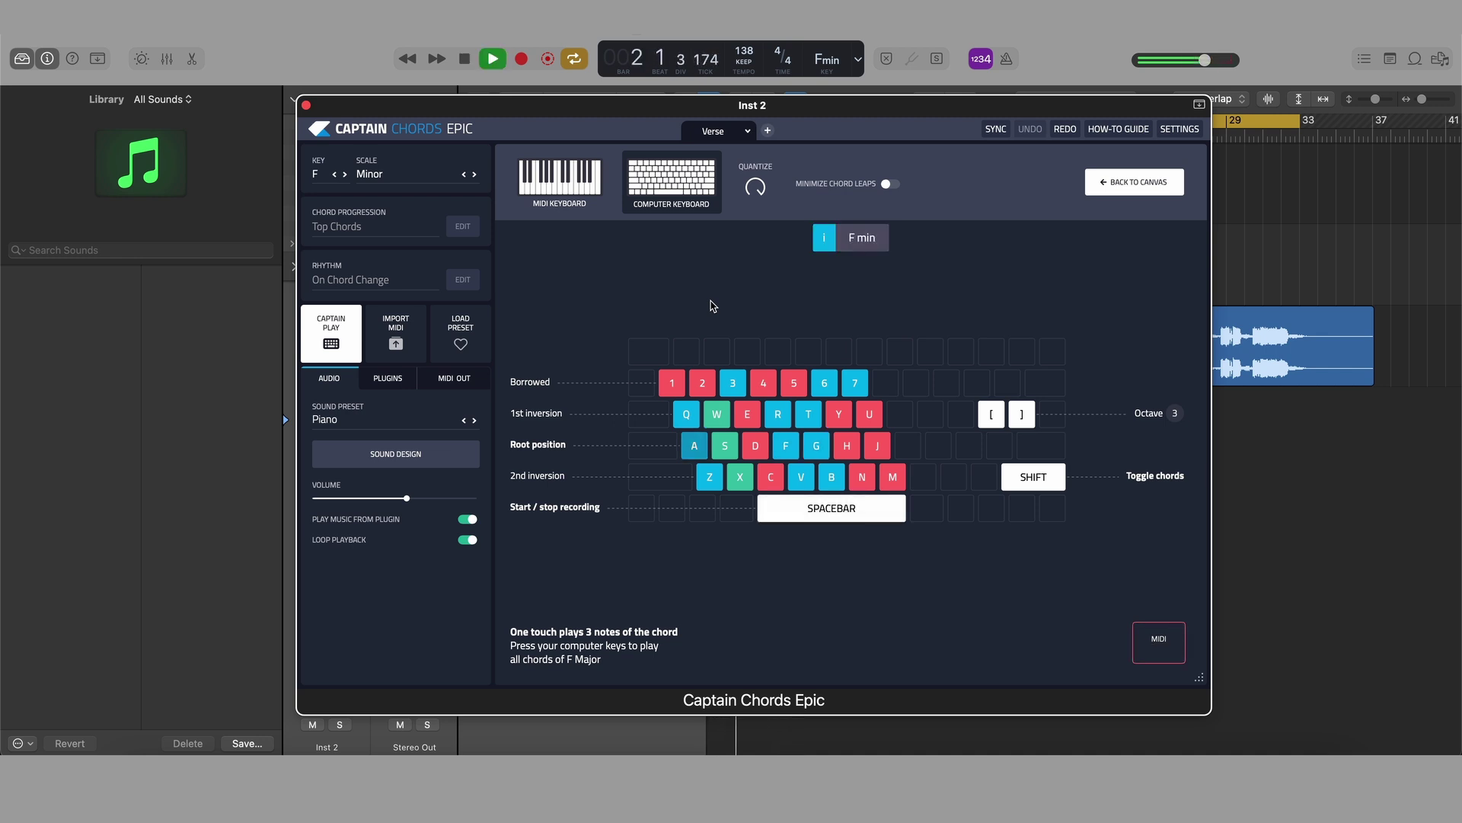
key("g")
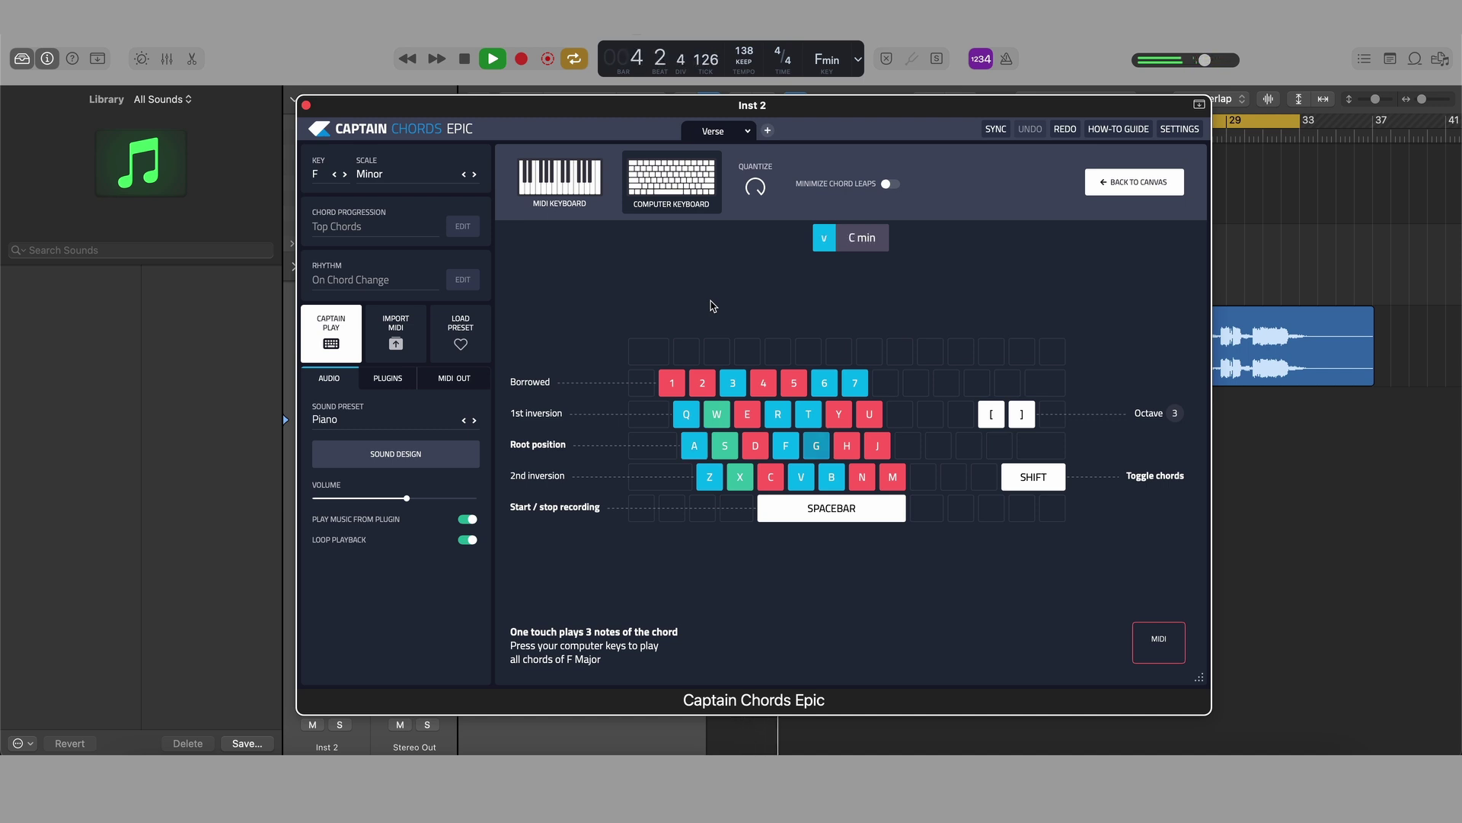
key("h")
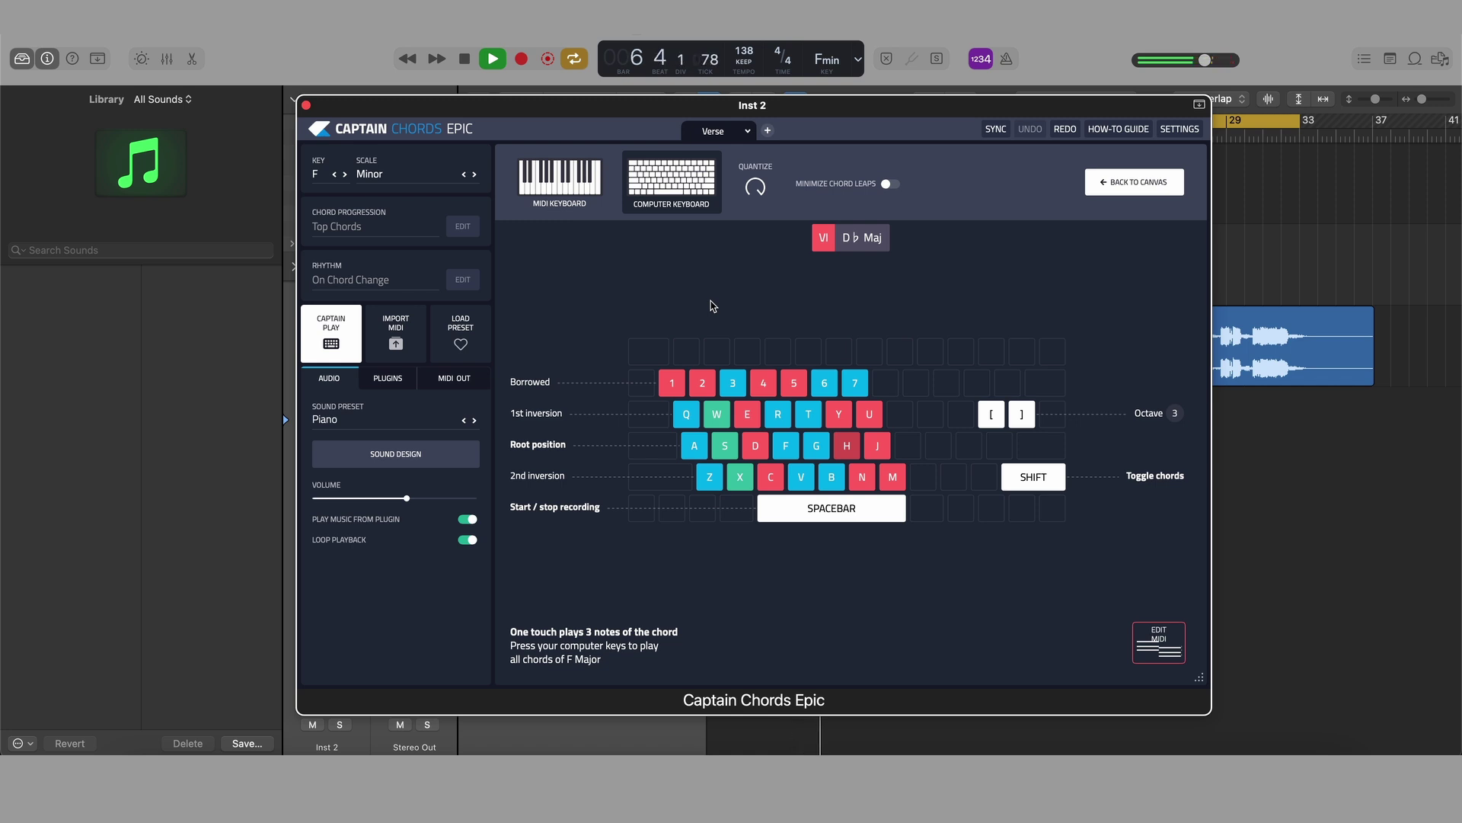
key("j")
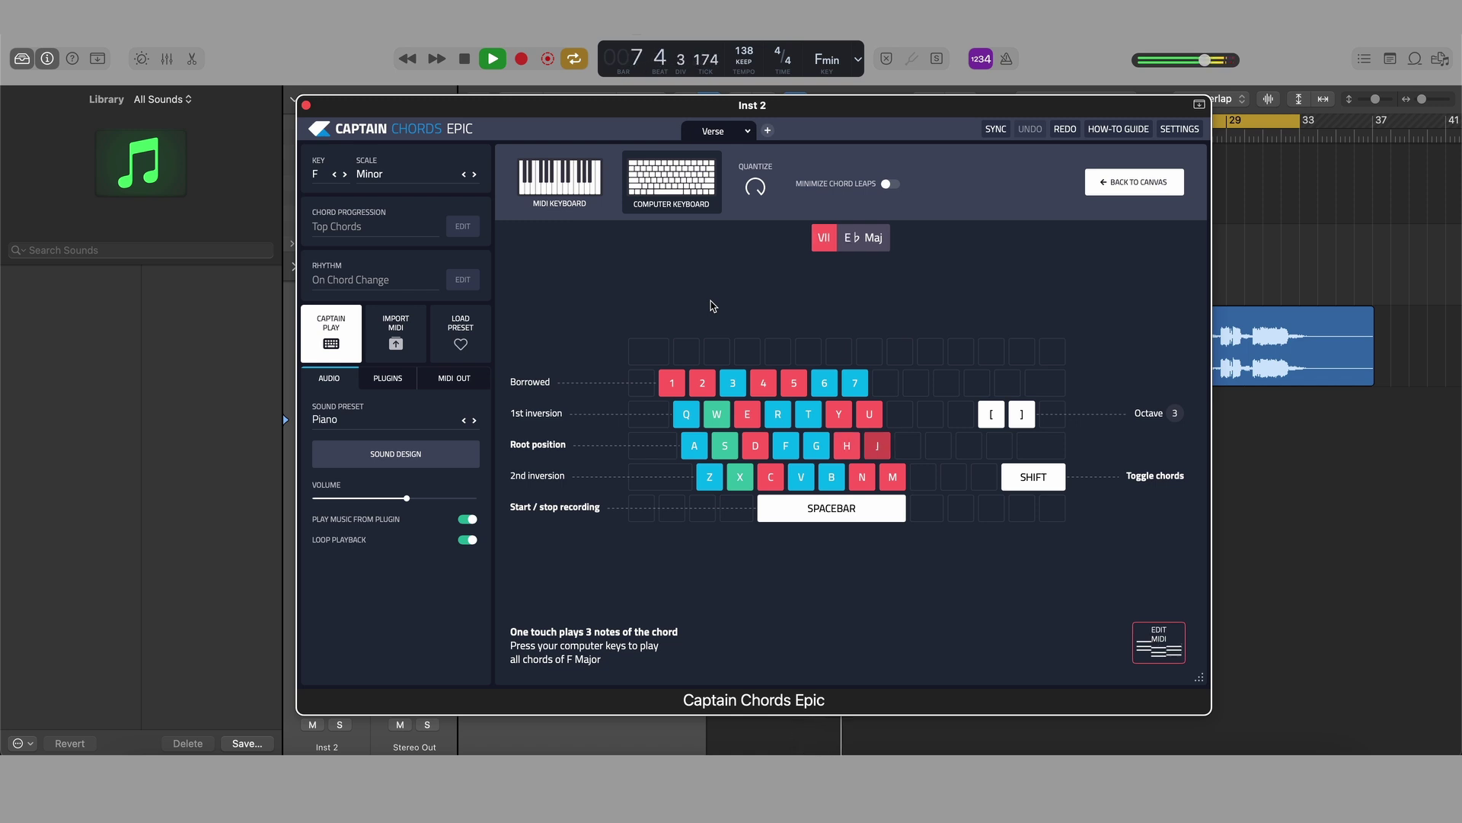
key("a")
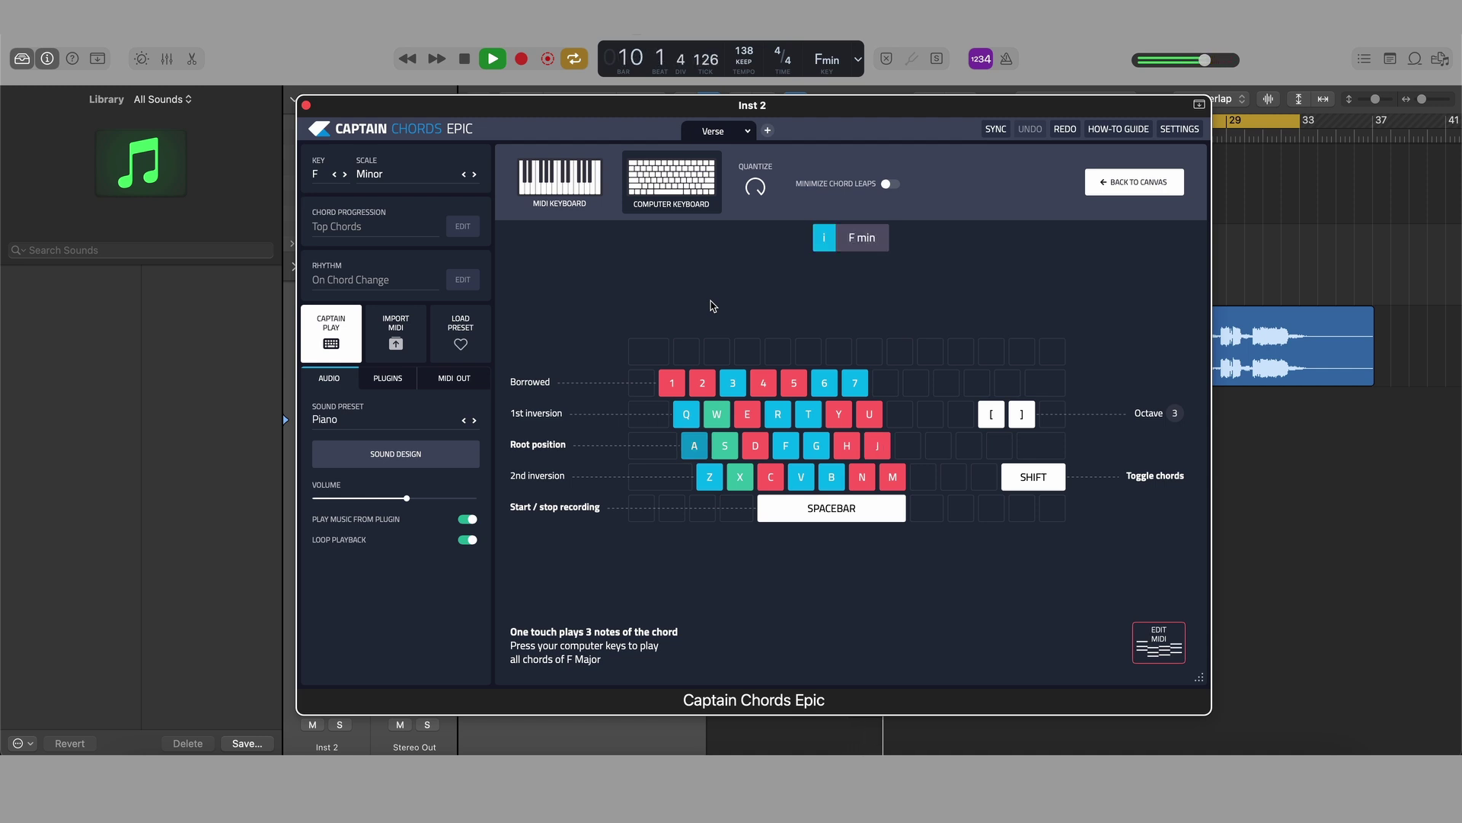
key("g")
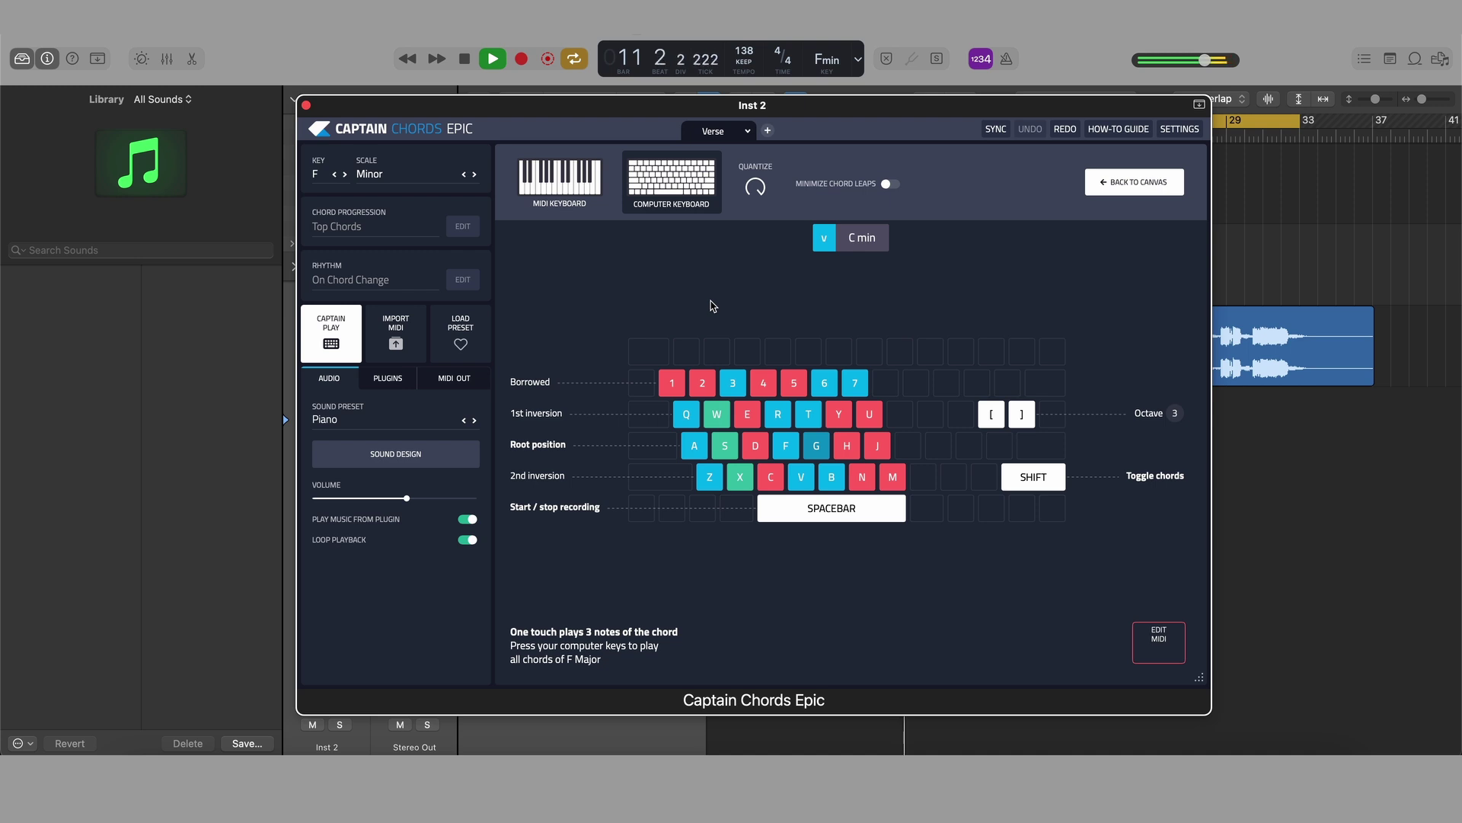
key("h")
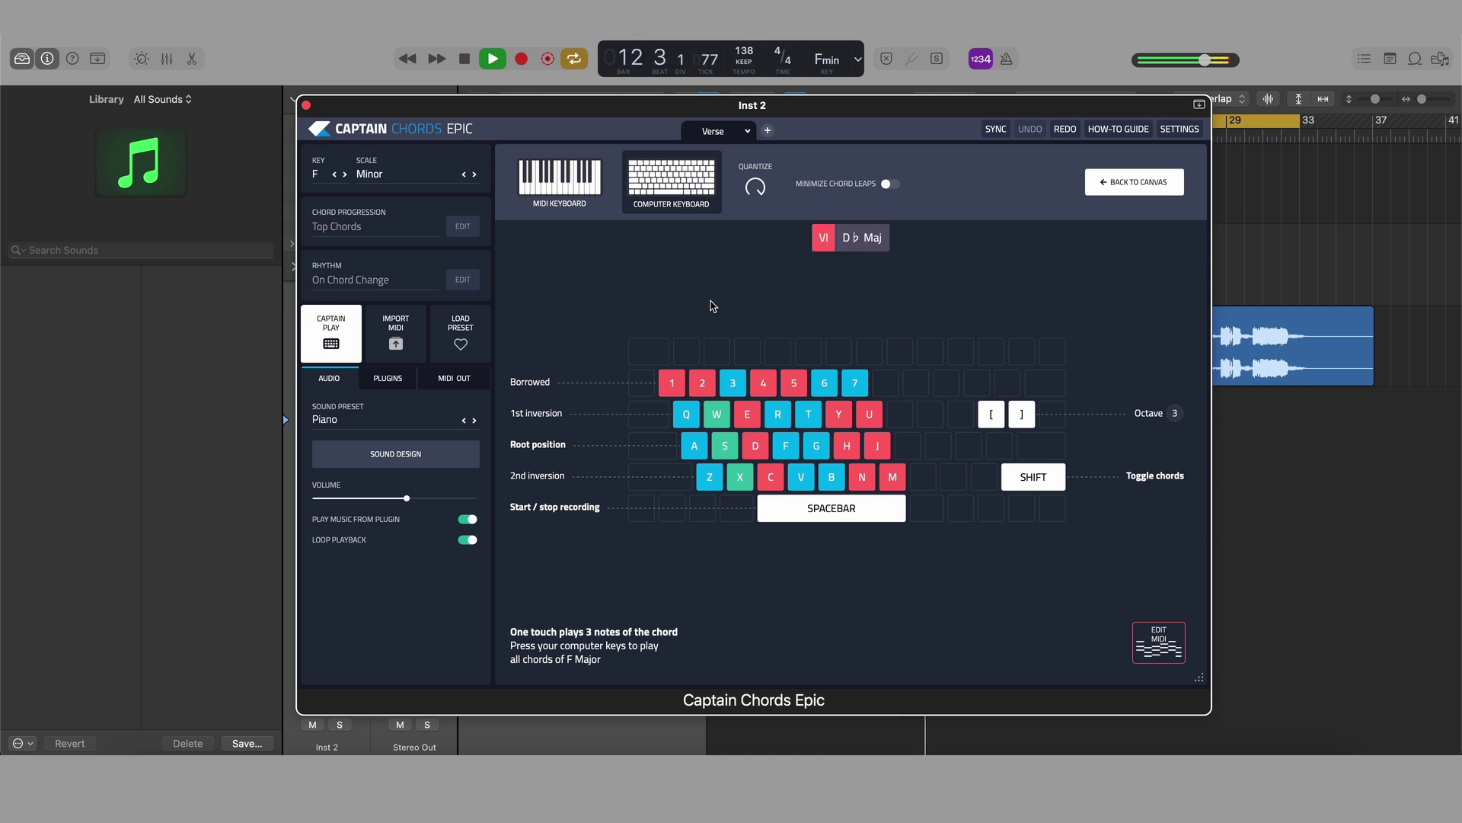
key("space")
- Play the progression F min, C min, D♭ Maj, E♭ Maj twice over the verse vocal from bar 1, and stop
key("space")
key("a")
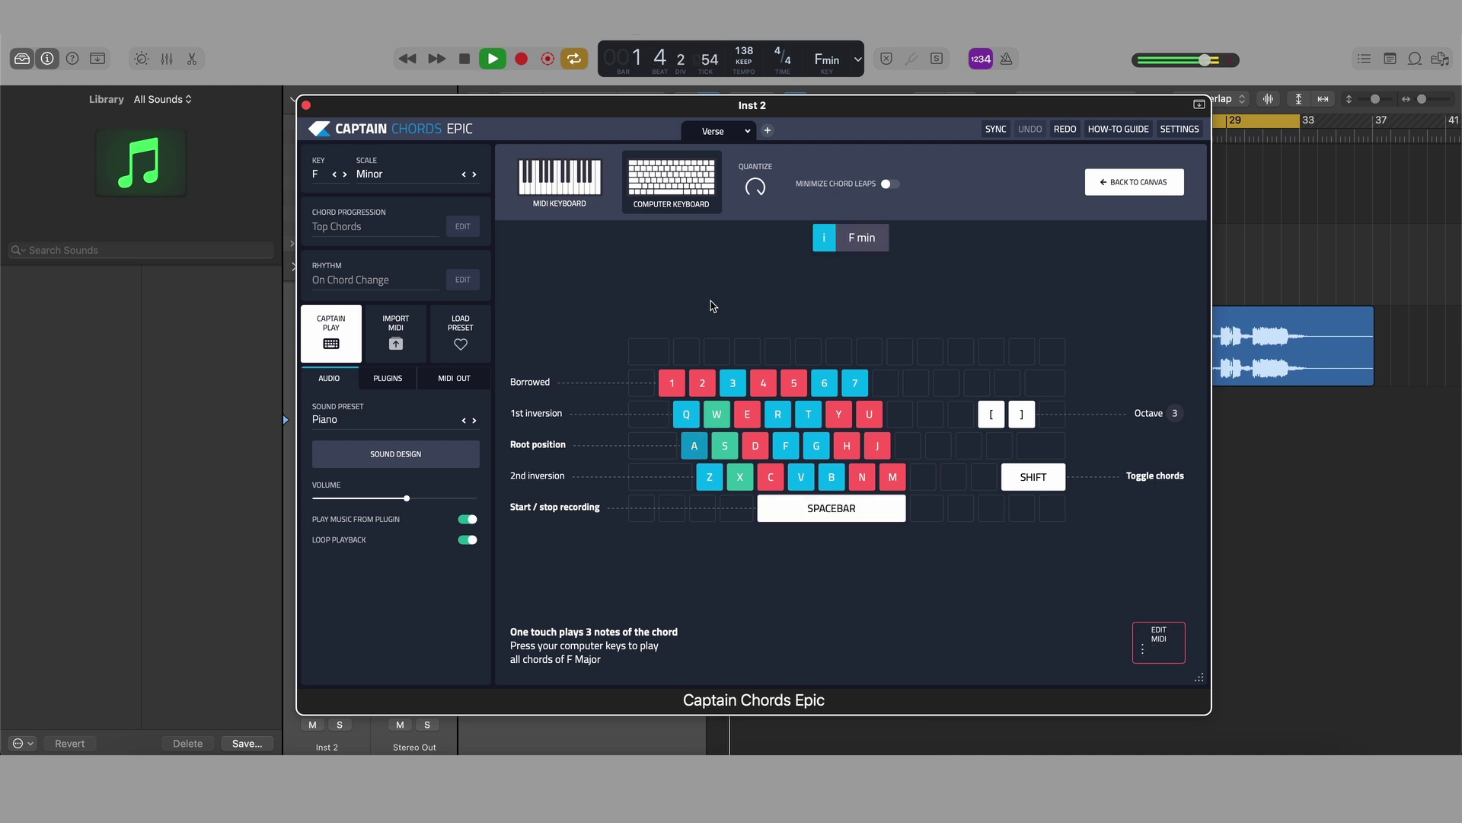
key("g")
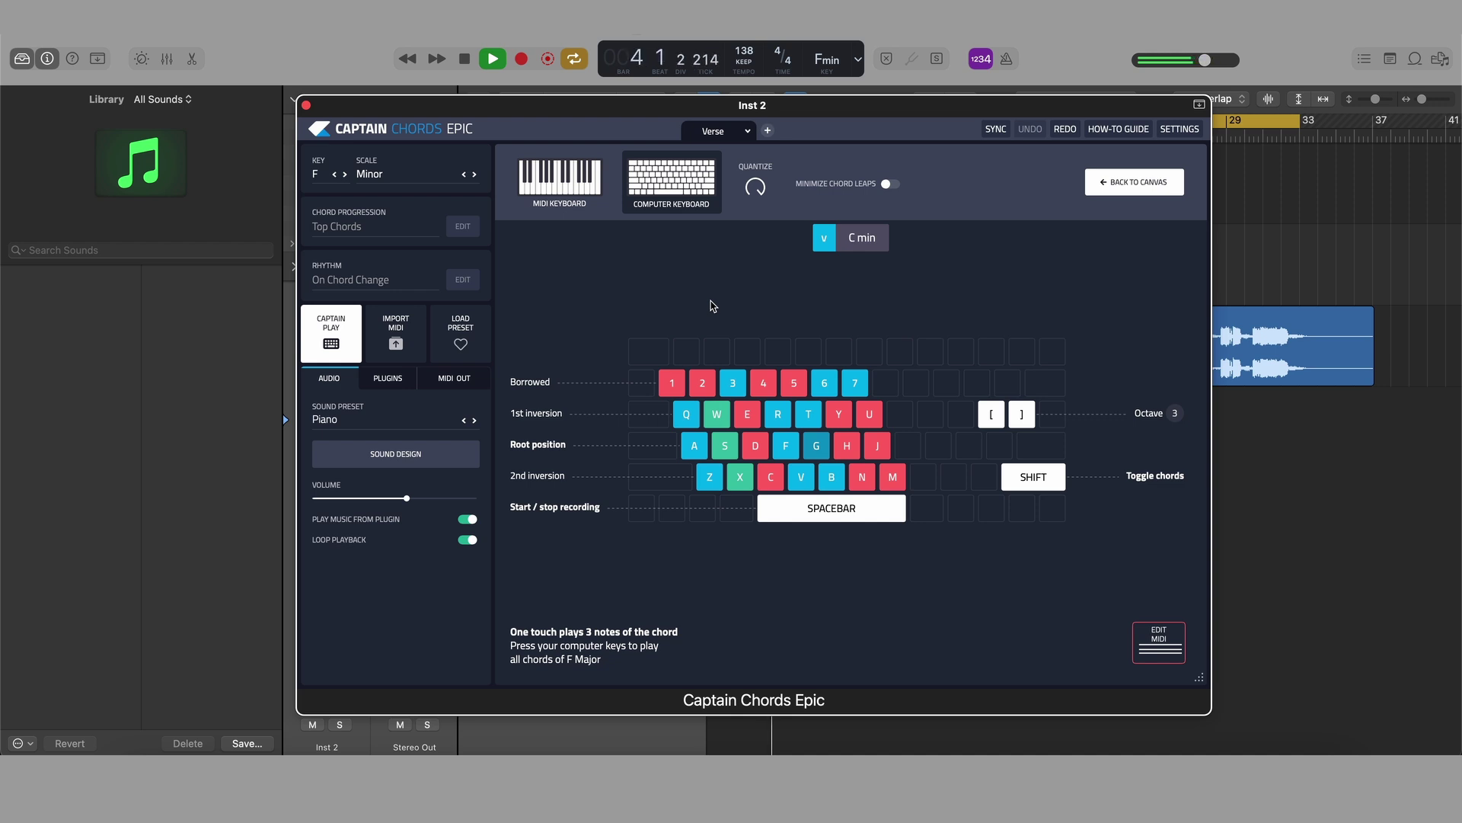
key("h")
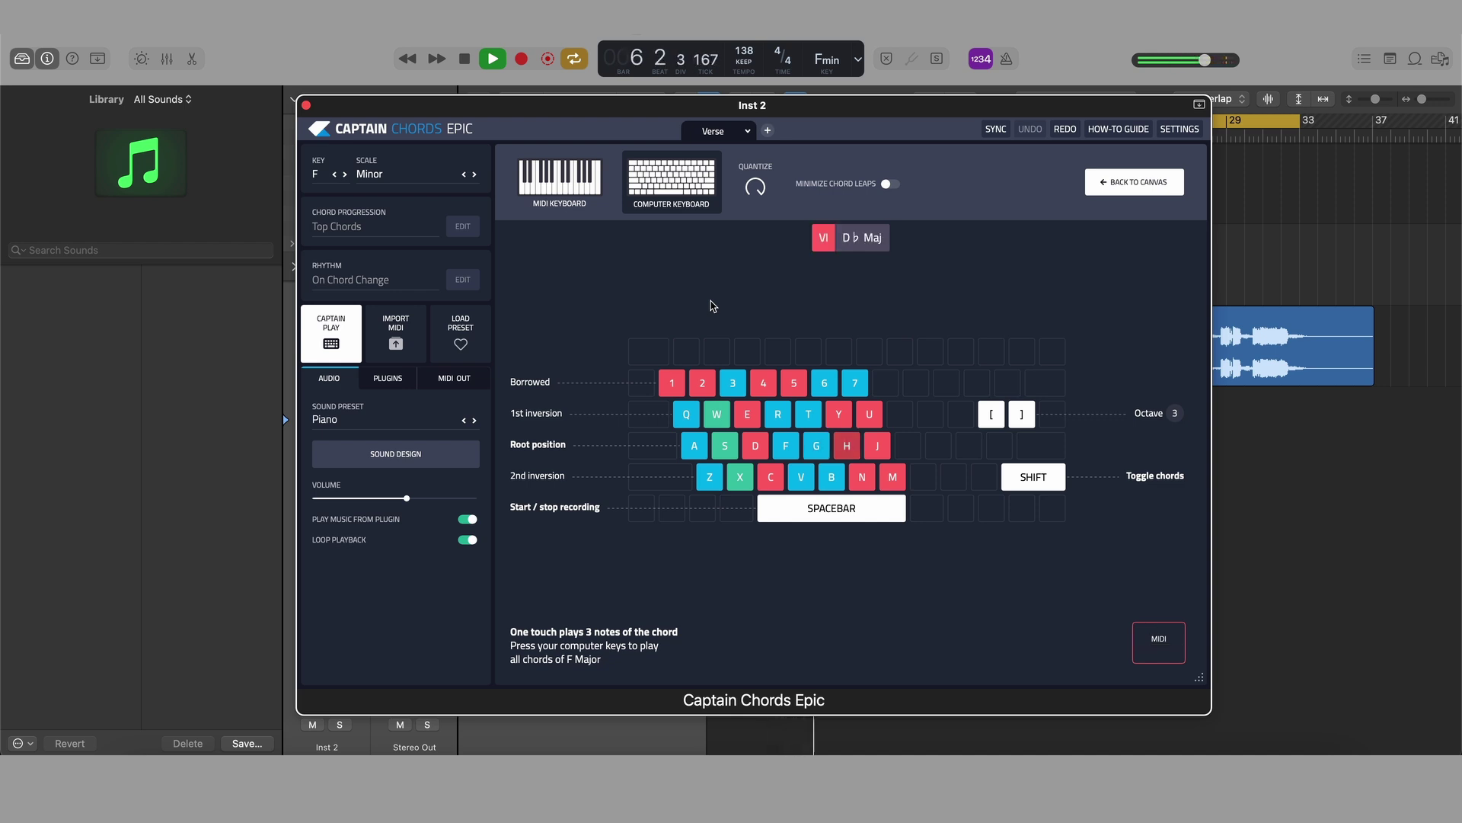
key("j")
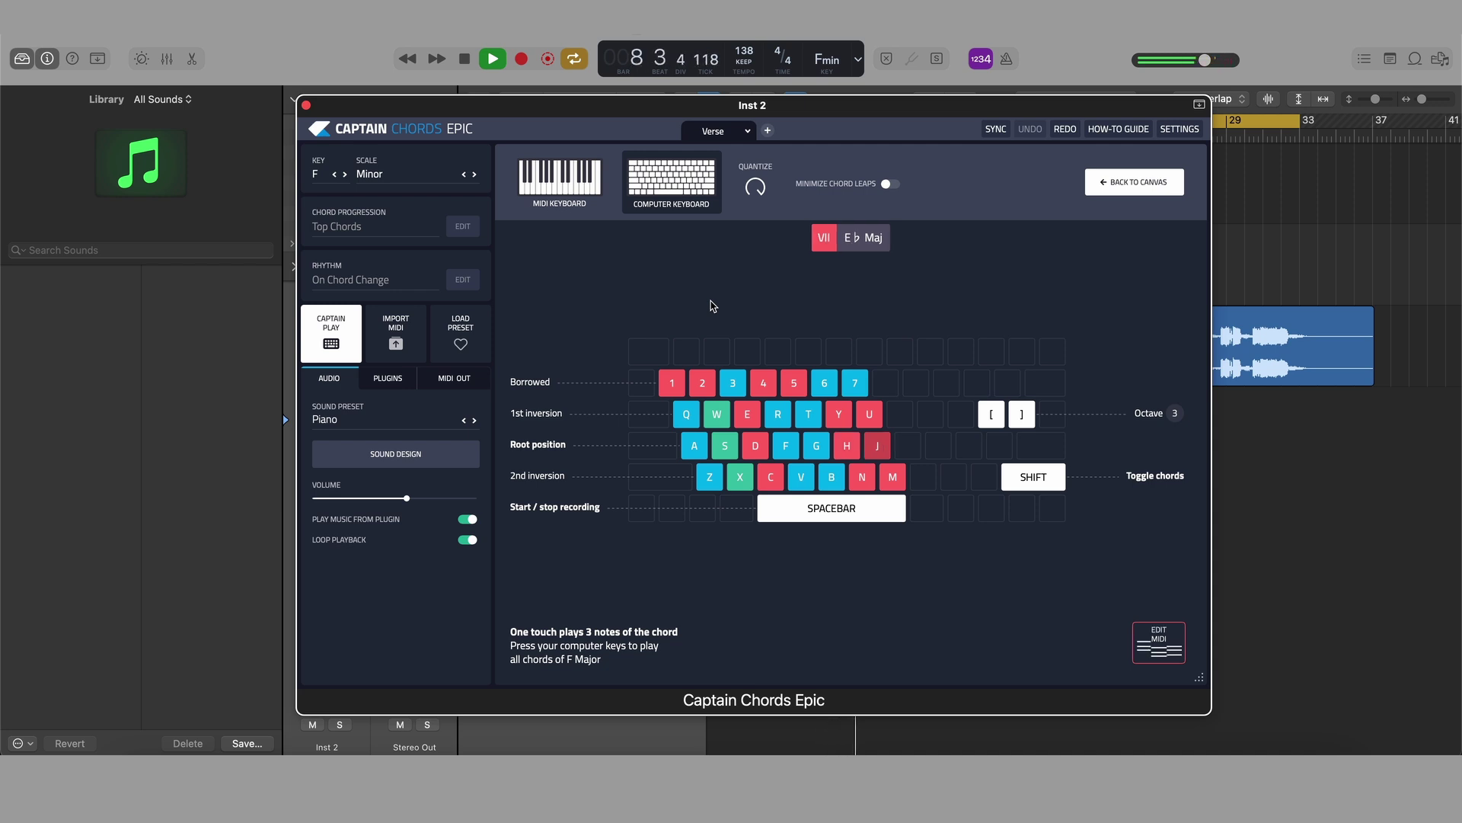
key("a")
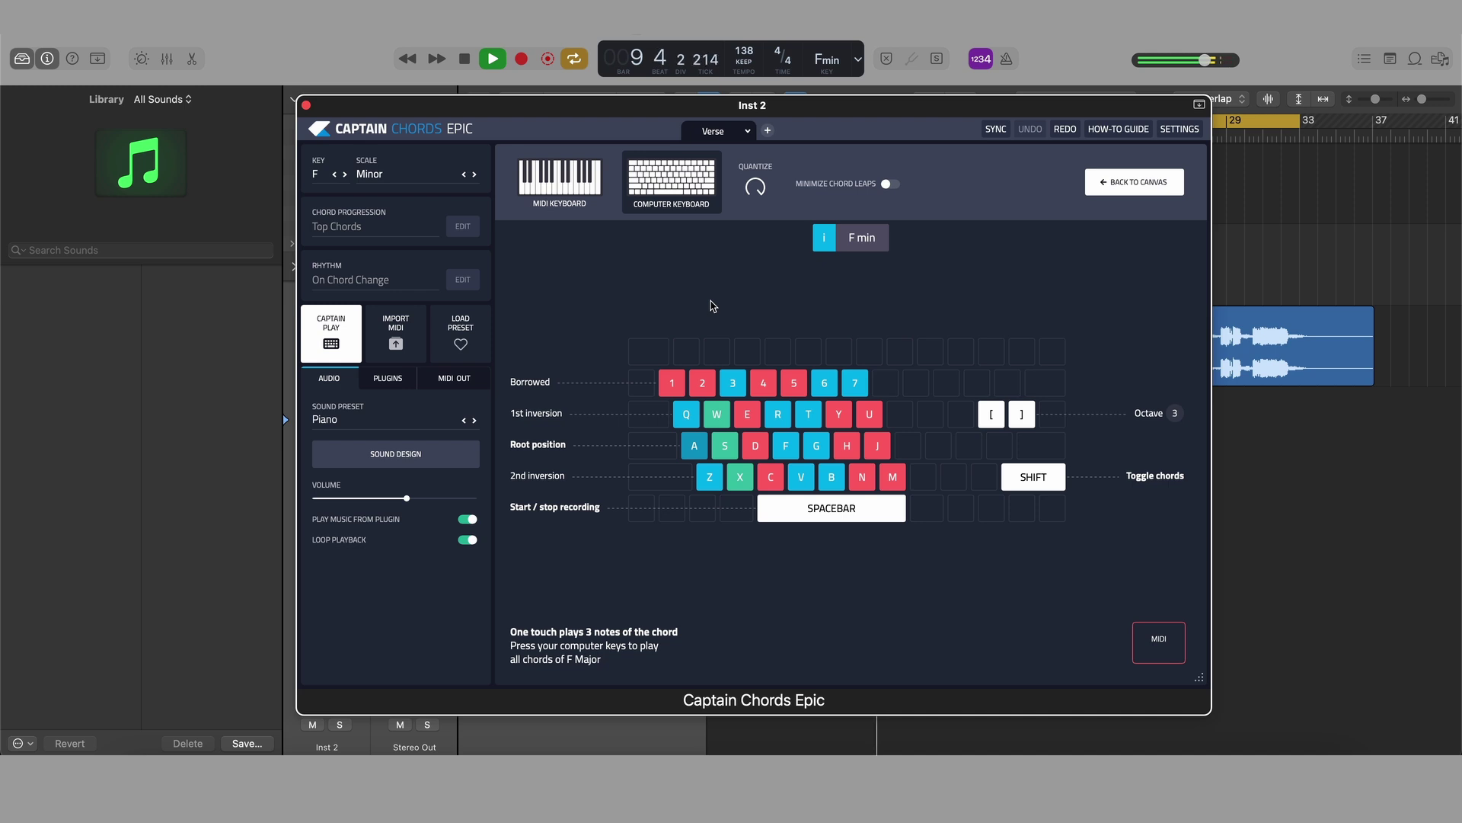
key("g")
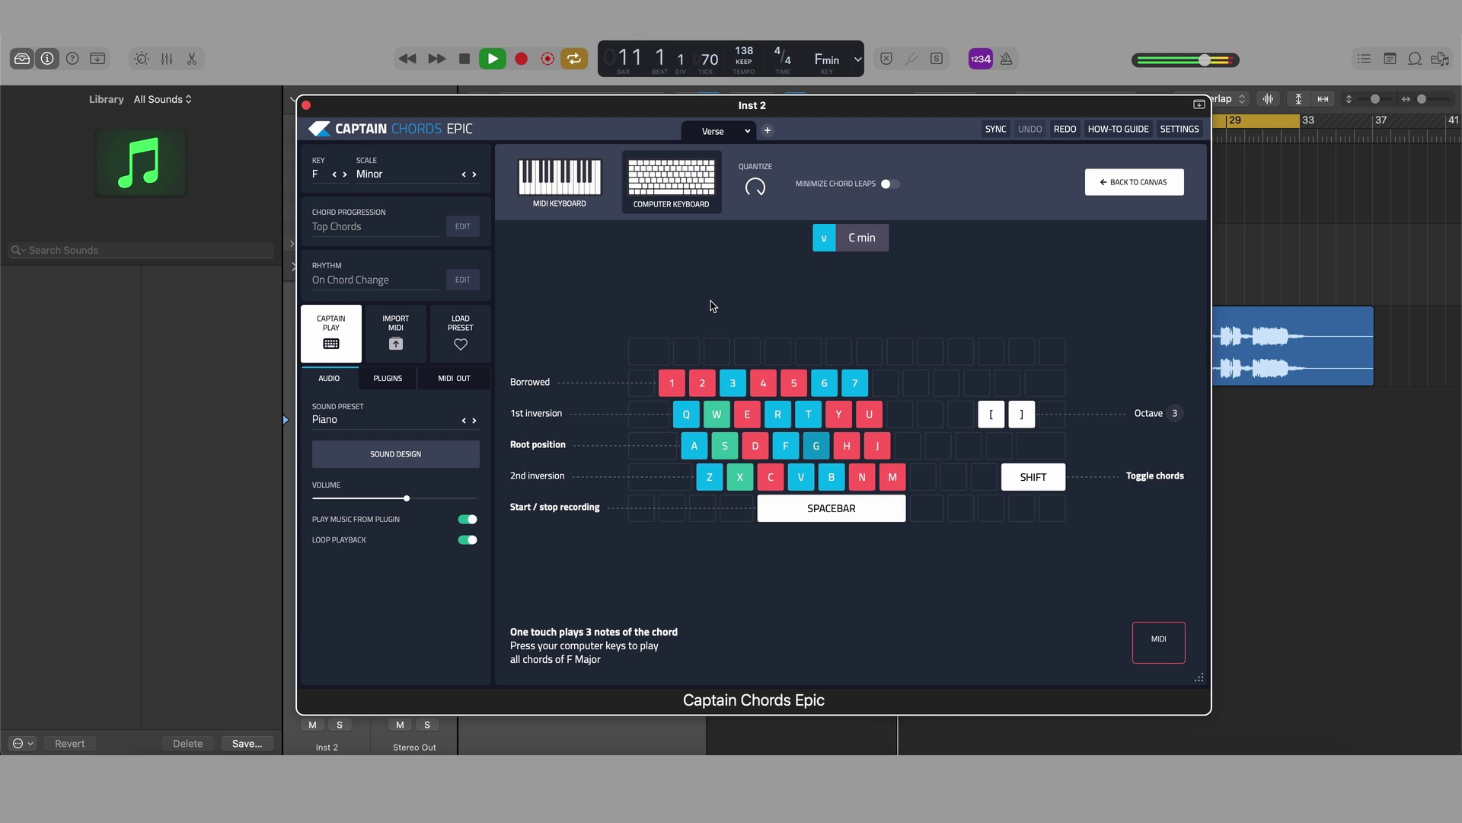
key("h")
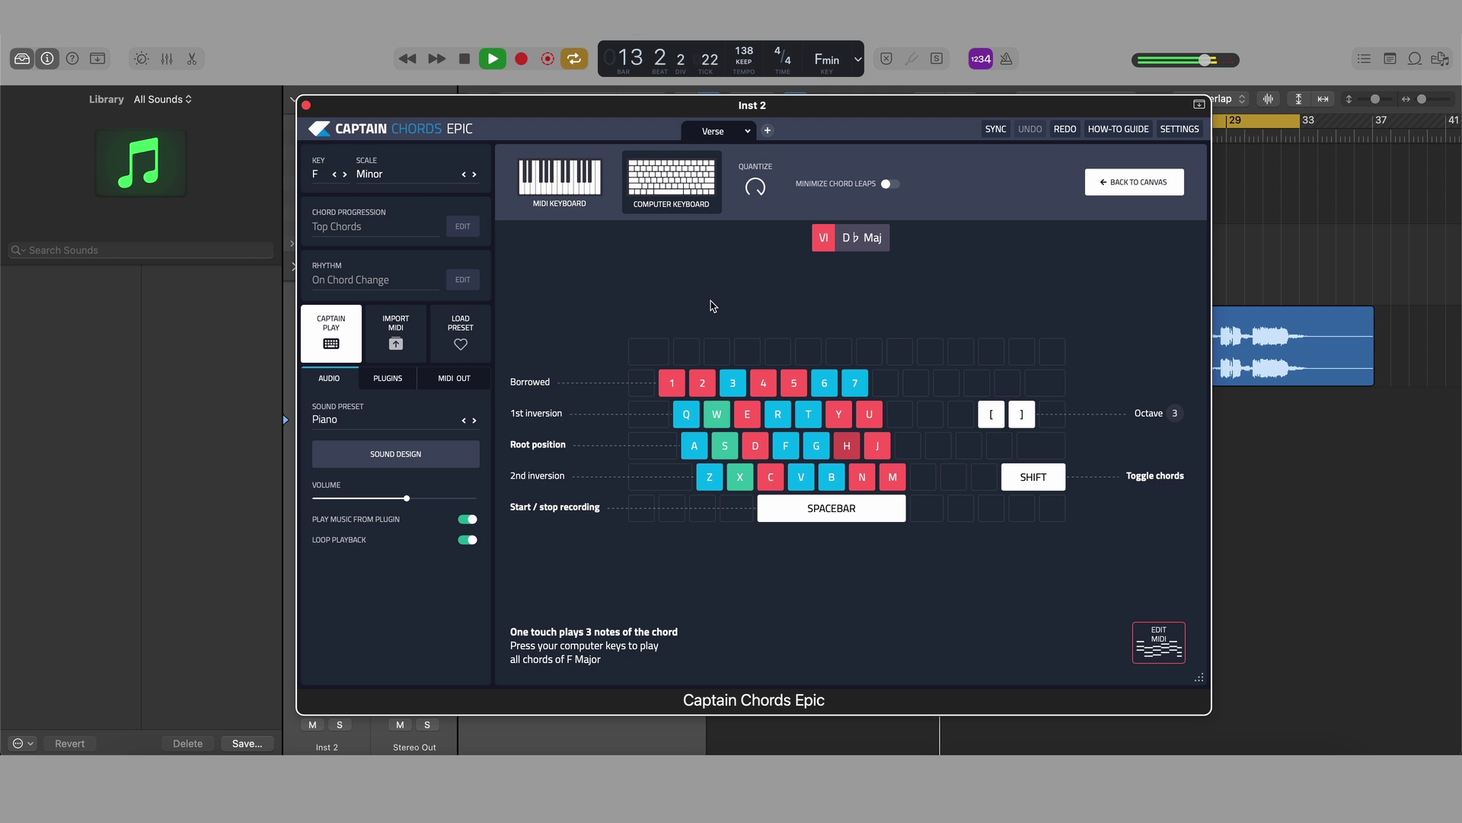
key("j")
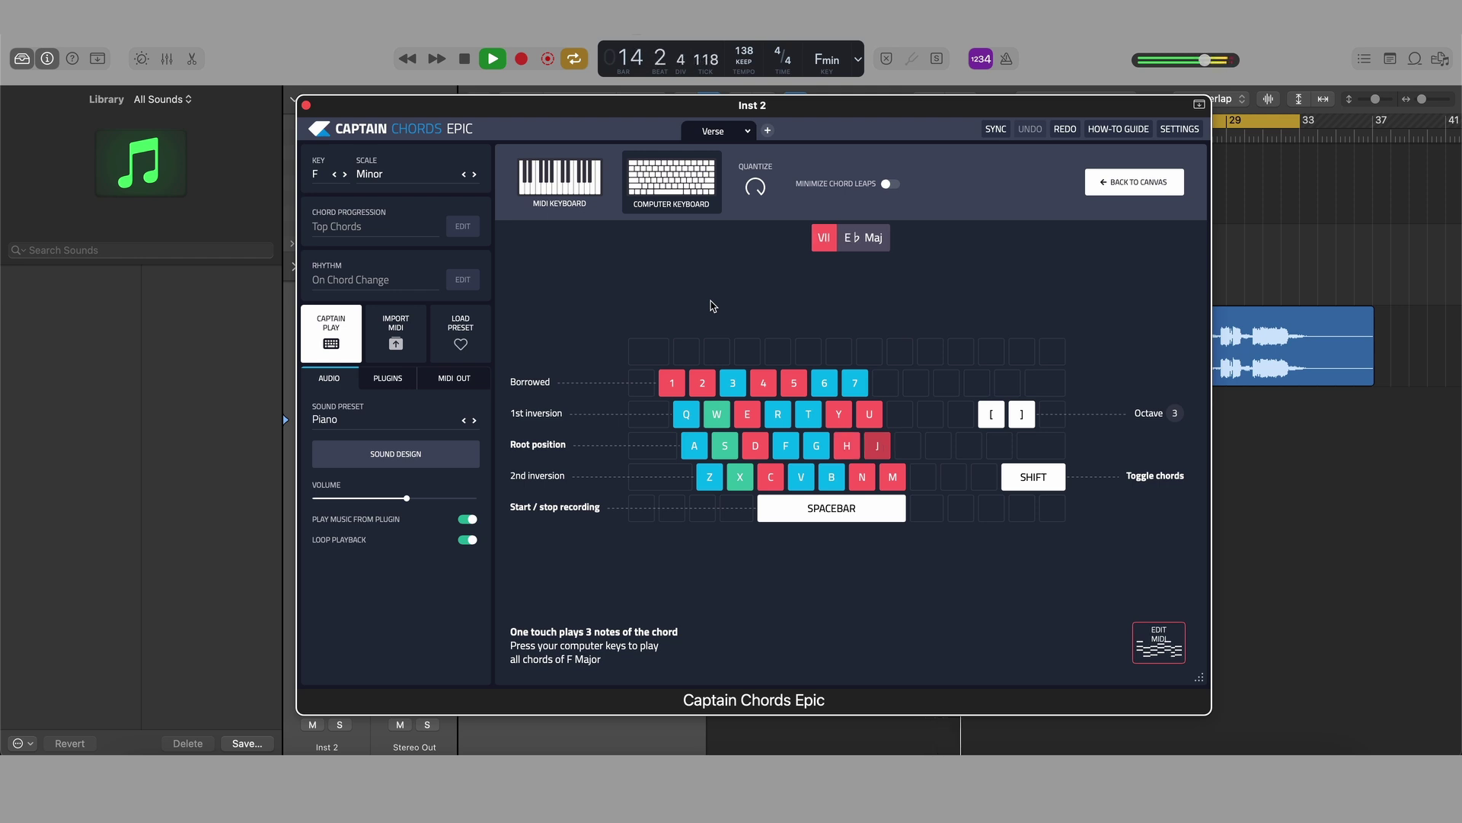
key("space")
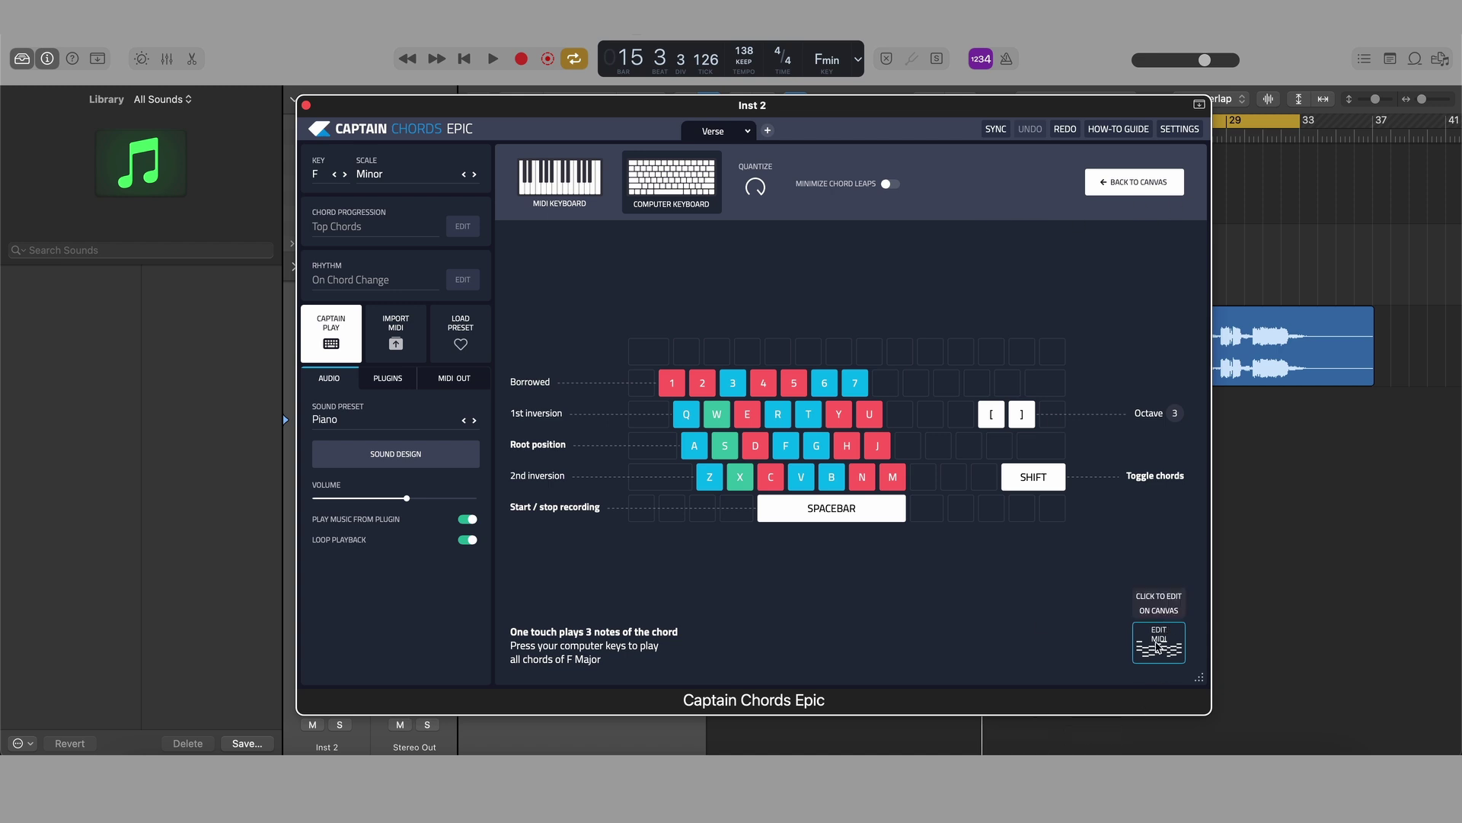
- Return to the chord canvas, add an F min chord at bar 1, and audition it with the verse vocal
left_click(1135, 182)
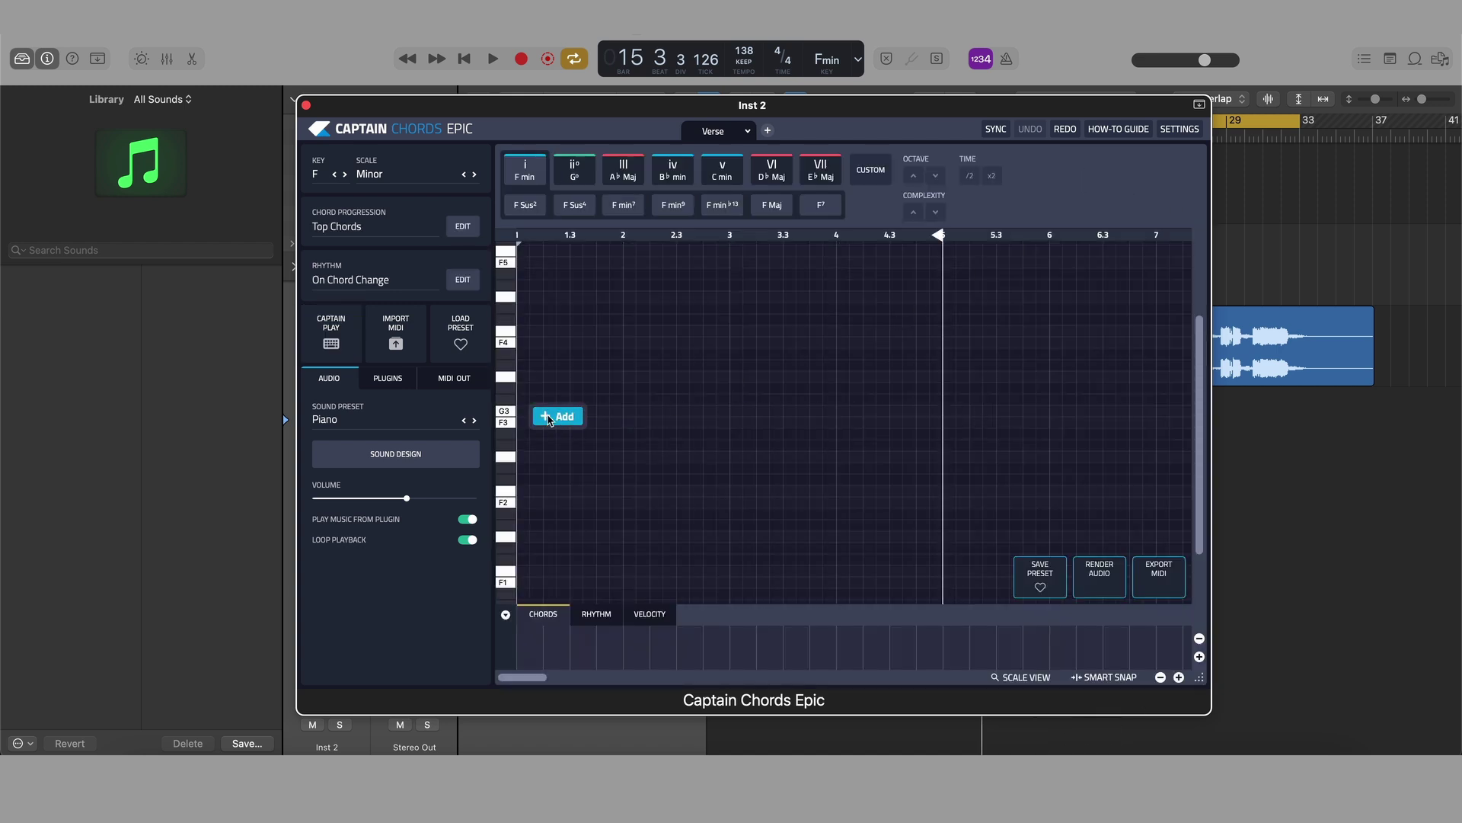
left_click(667, 423)
key("space")
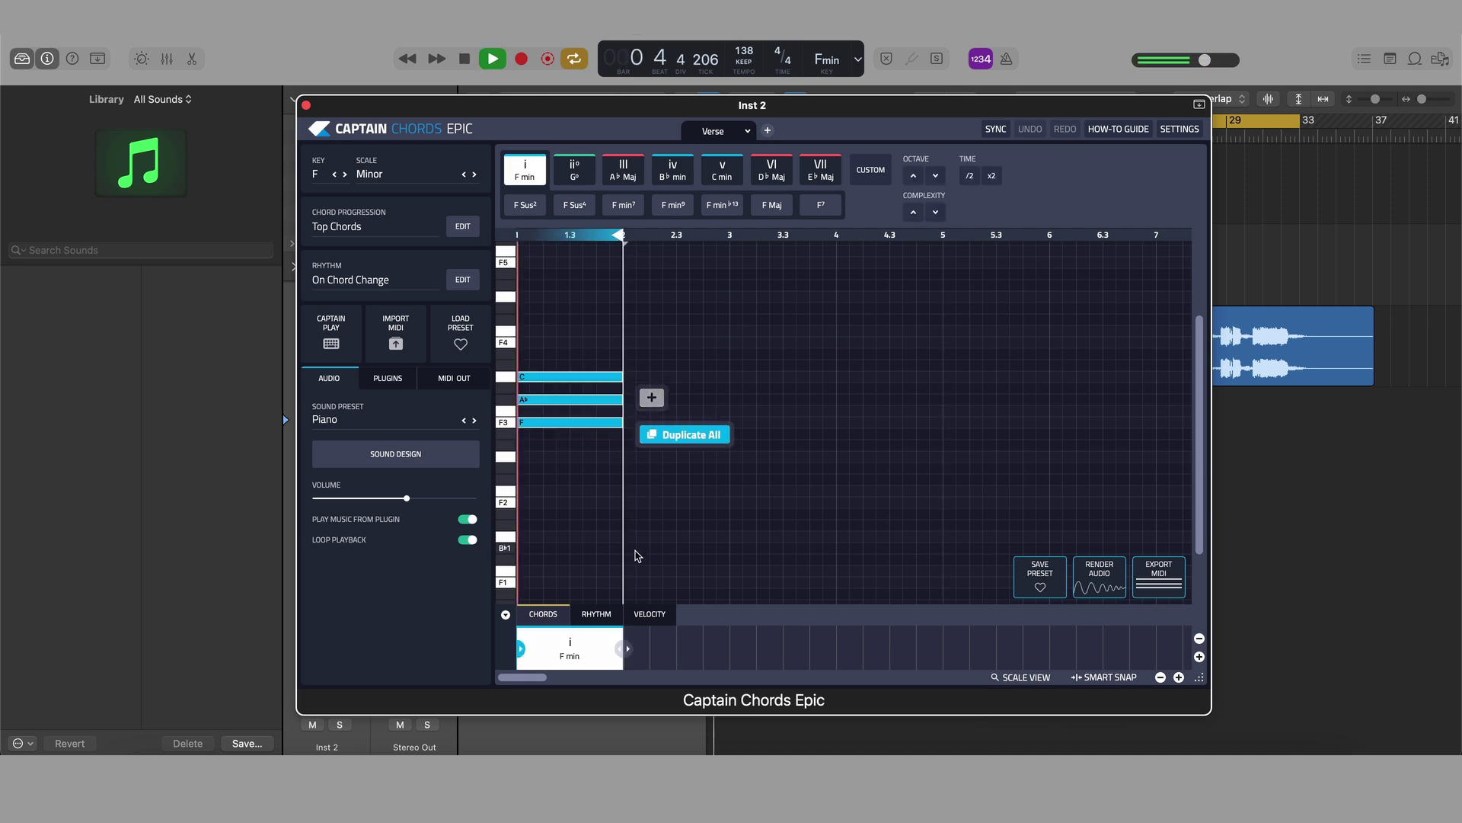
key("space")
- Lengthen the F min chord to two bars and check it by playing it with the vocal
left_click_drag(623, 649, 729, 649)
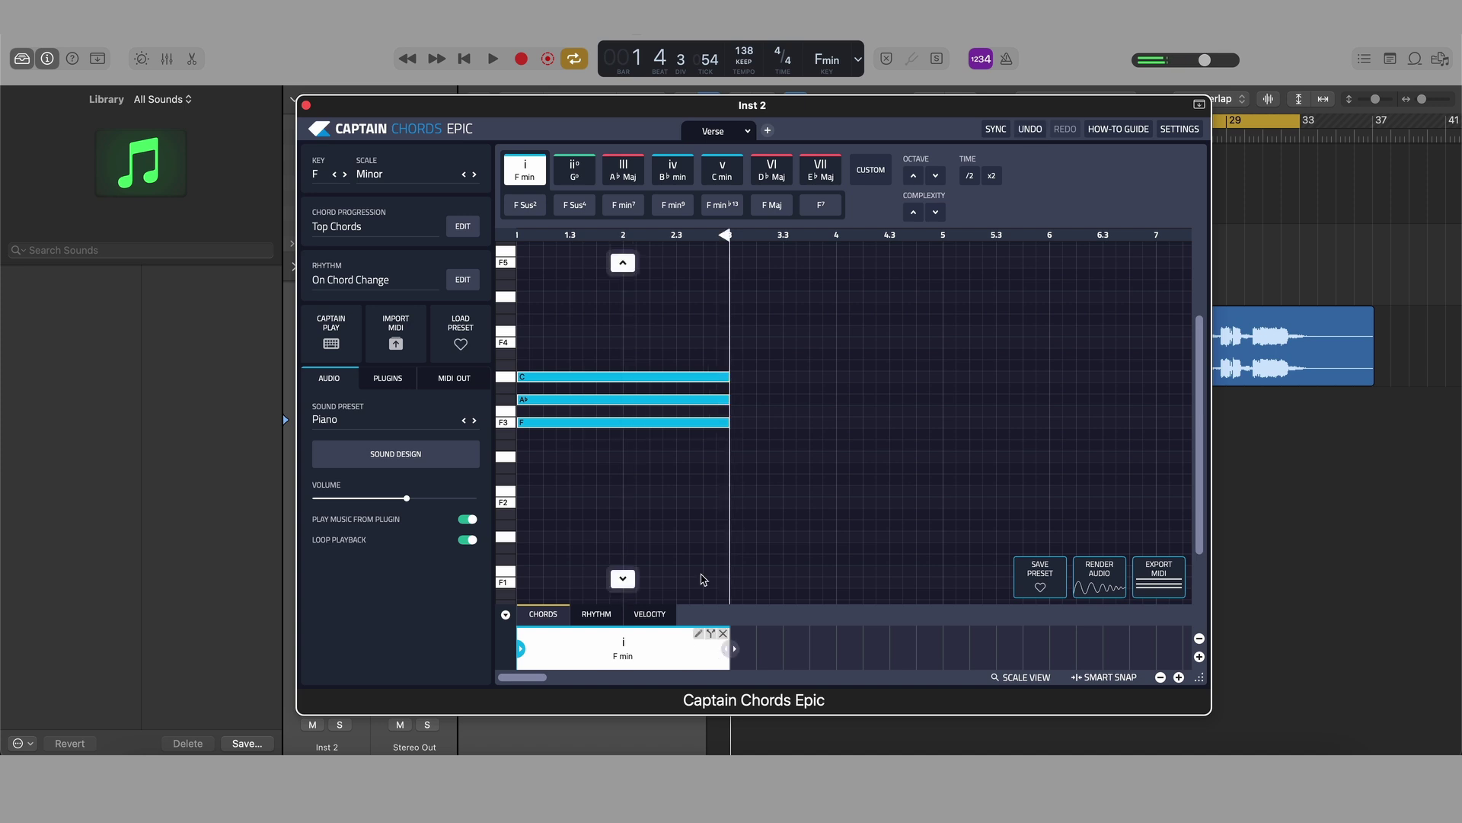
key("space")
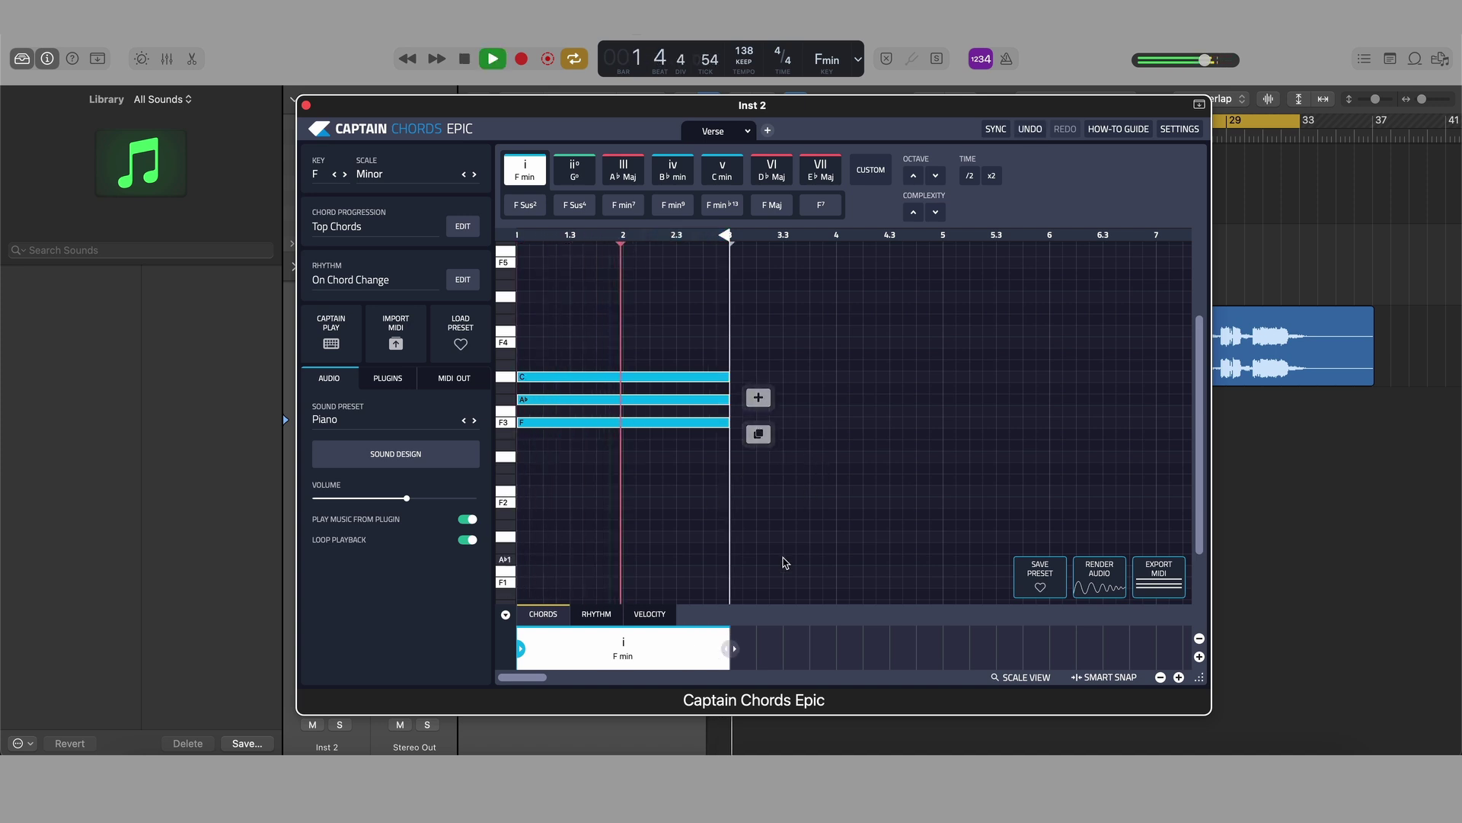
key("space")
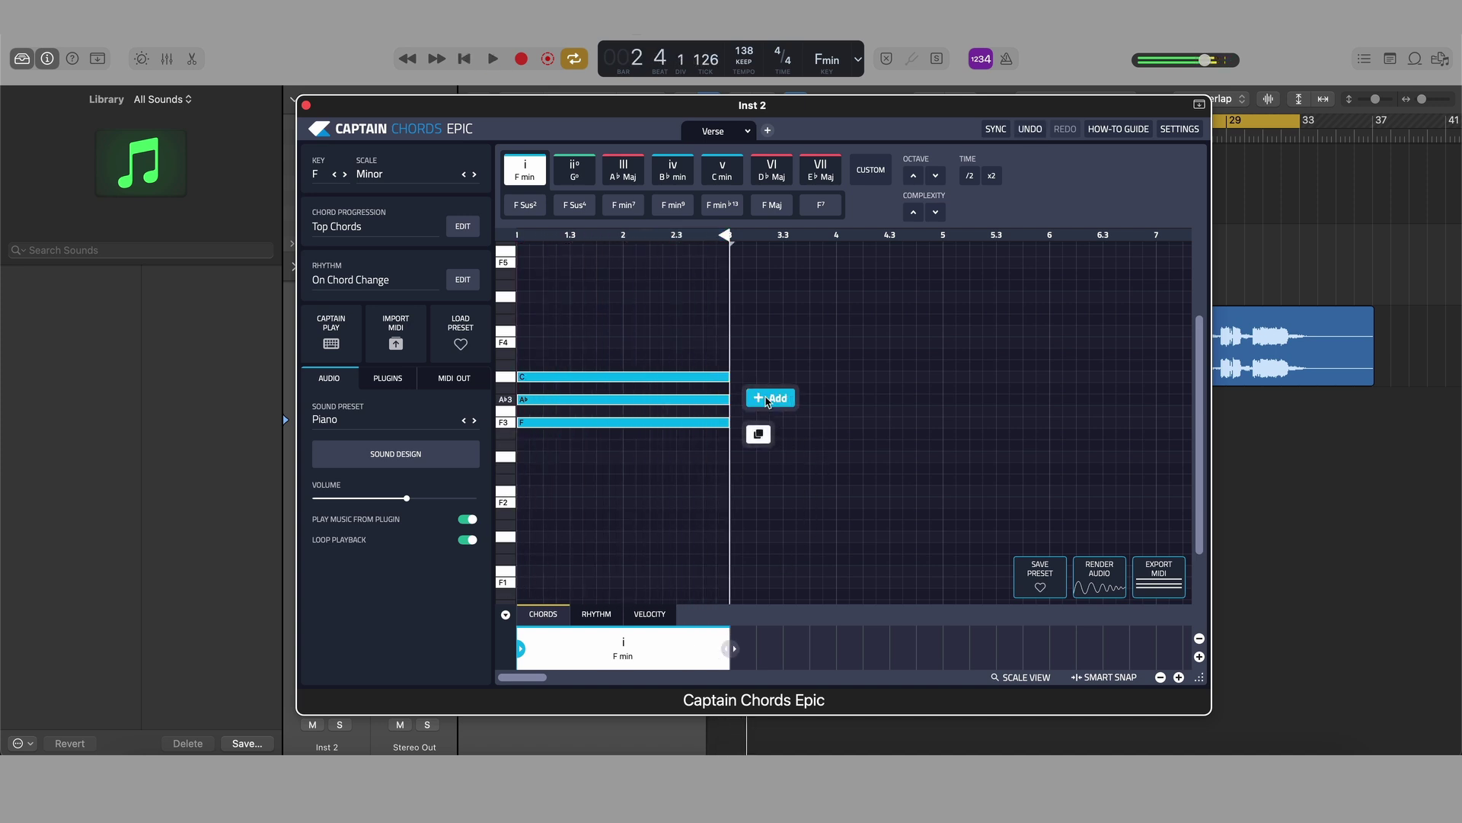
- Add a second F min chord lasting two bars from bar 3, and duplicate both chords to fill bars 1 to 8
left_click(758, 397)
left_click_drag(841, 649, 943, 649)
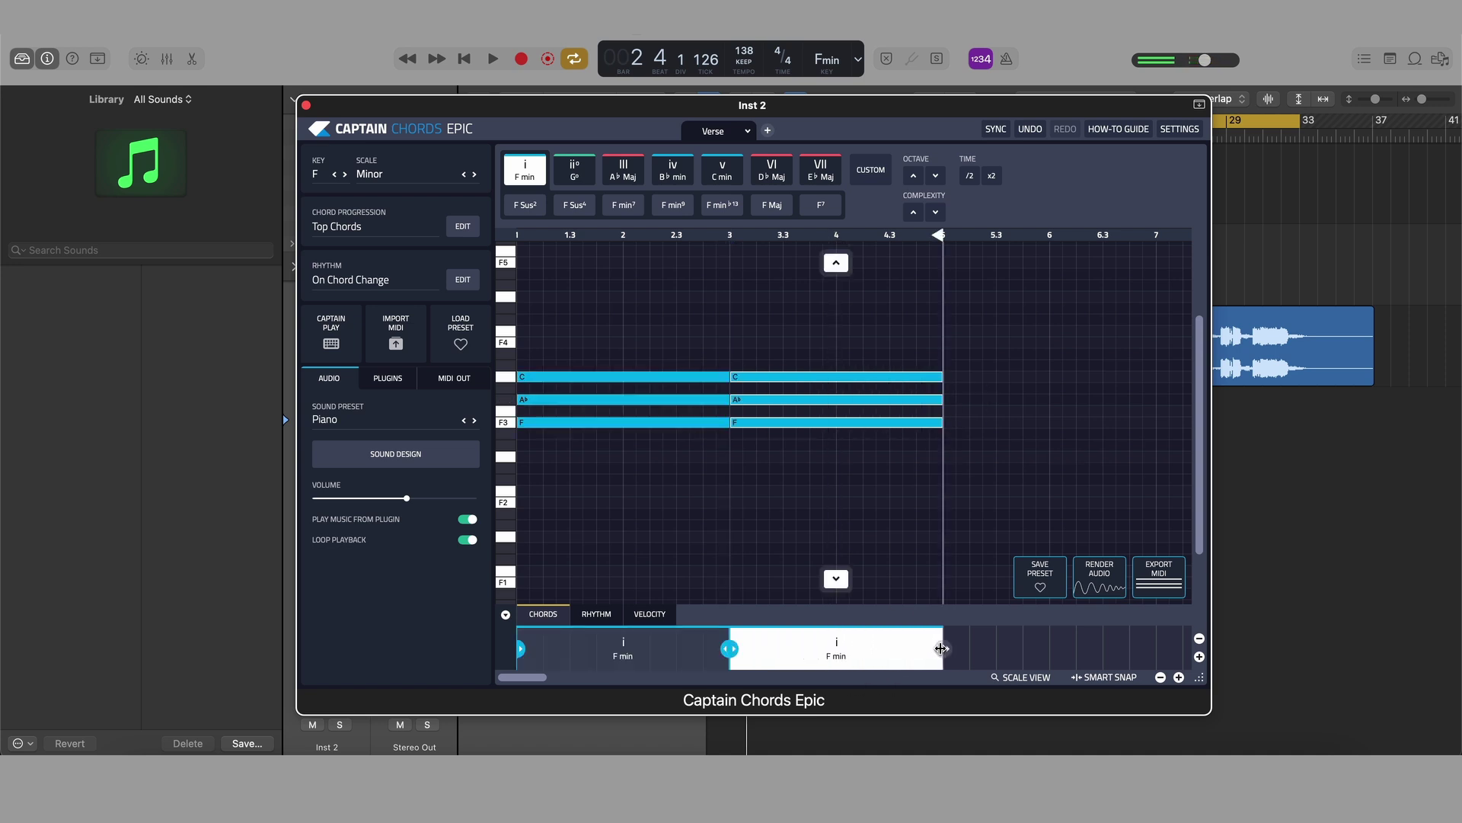
left_click(1160, 678)
mouse_move(817, 483)
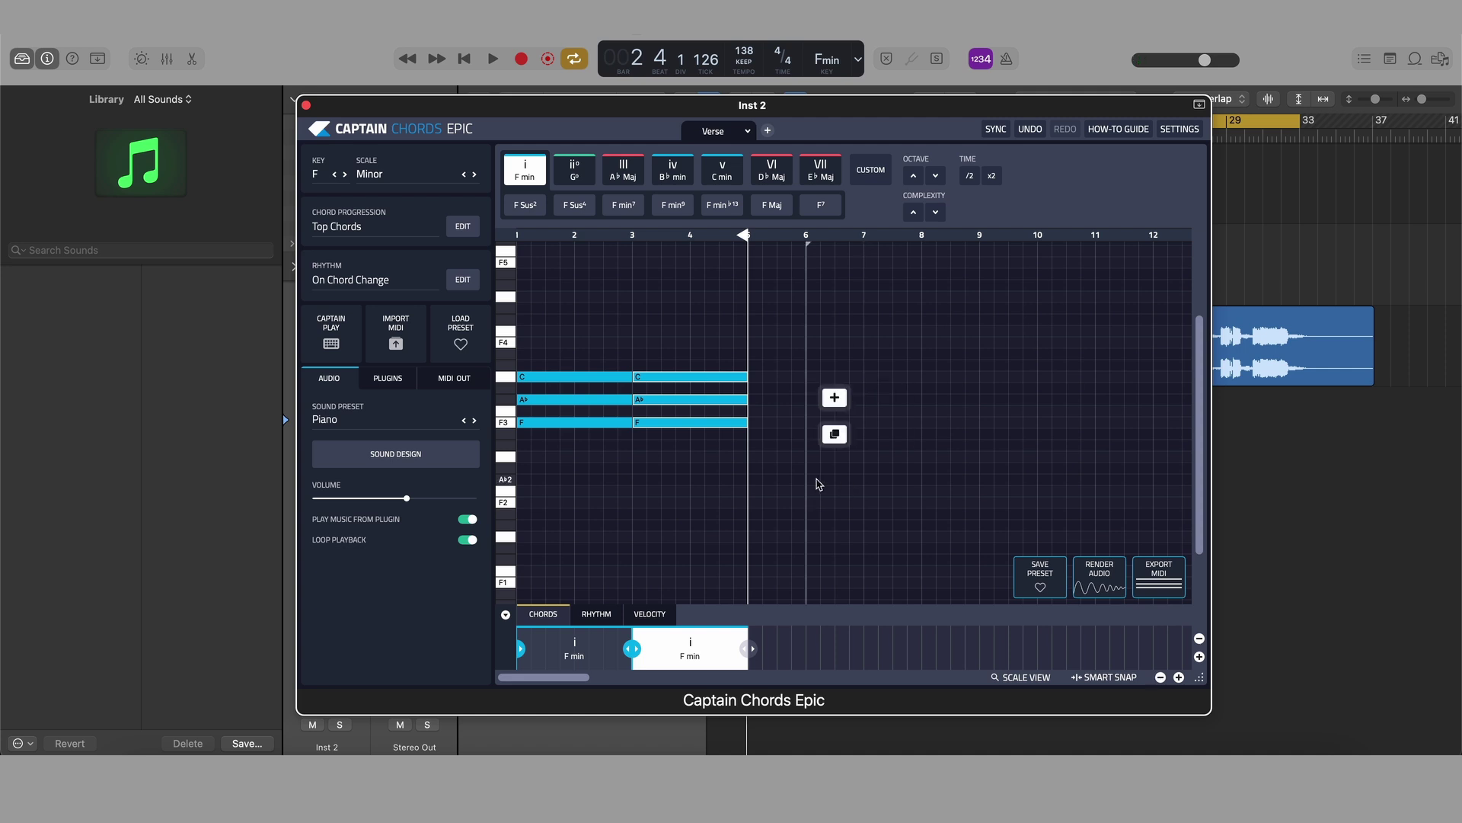
left_click(776, 433)
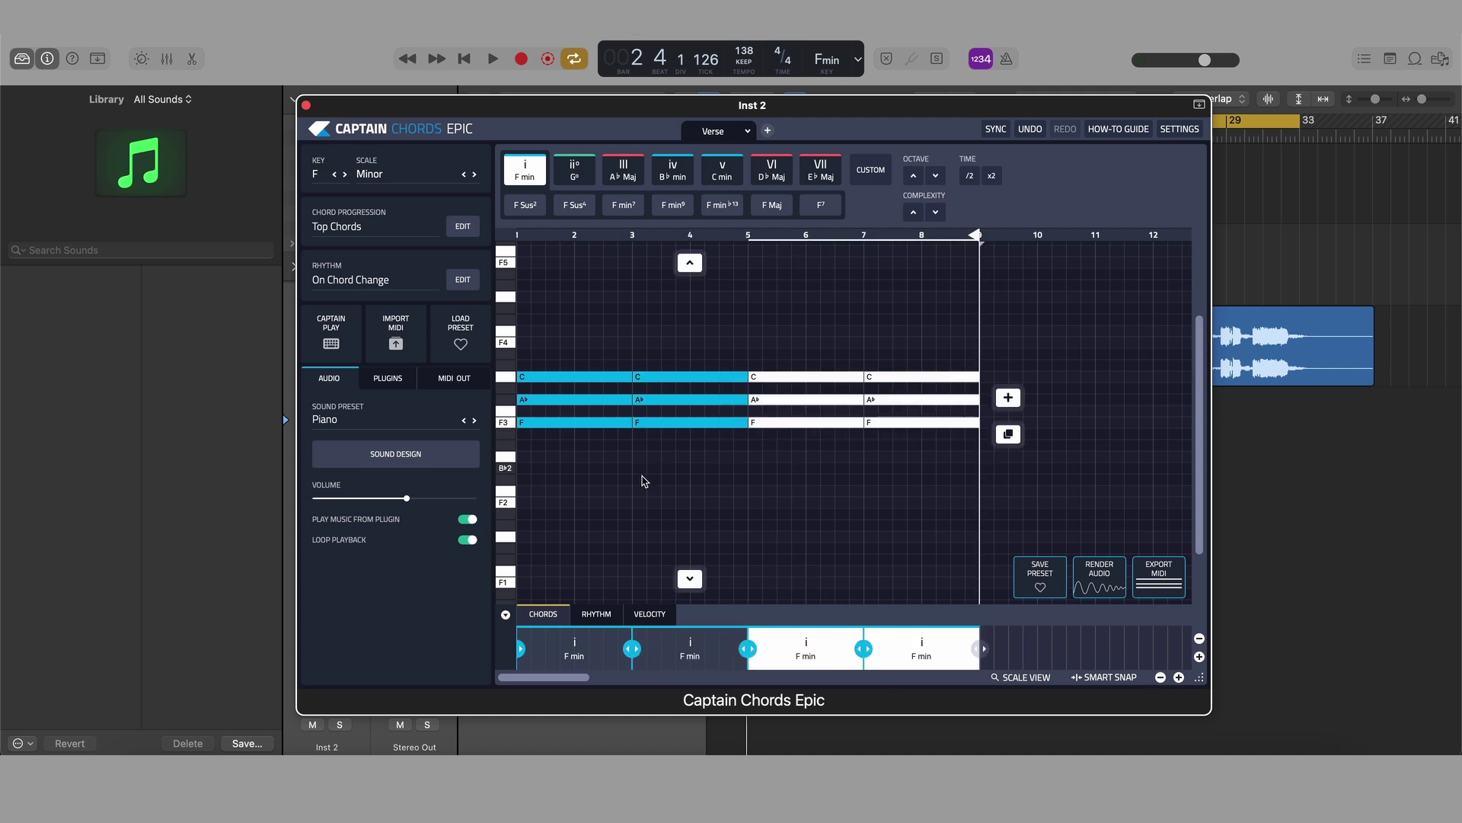
- While the verse plays, change the second chord to C min, the third to D♭ Maj and the fourth to E♭ Maj
key("space")
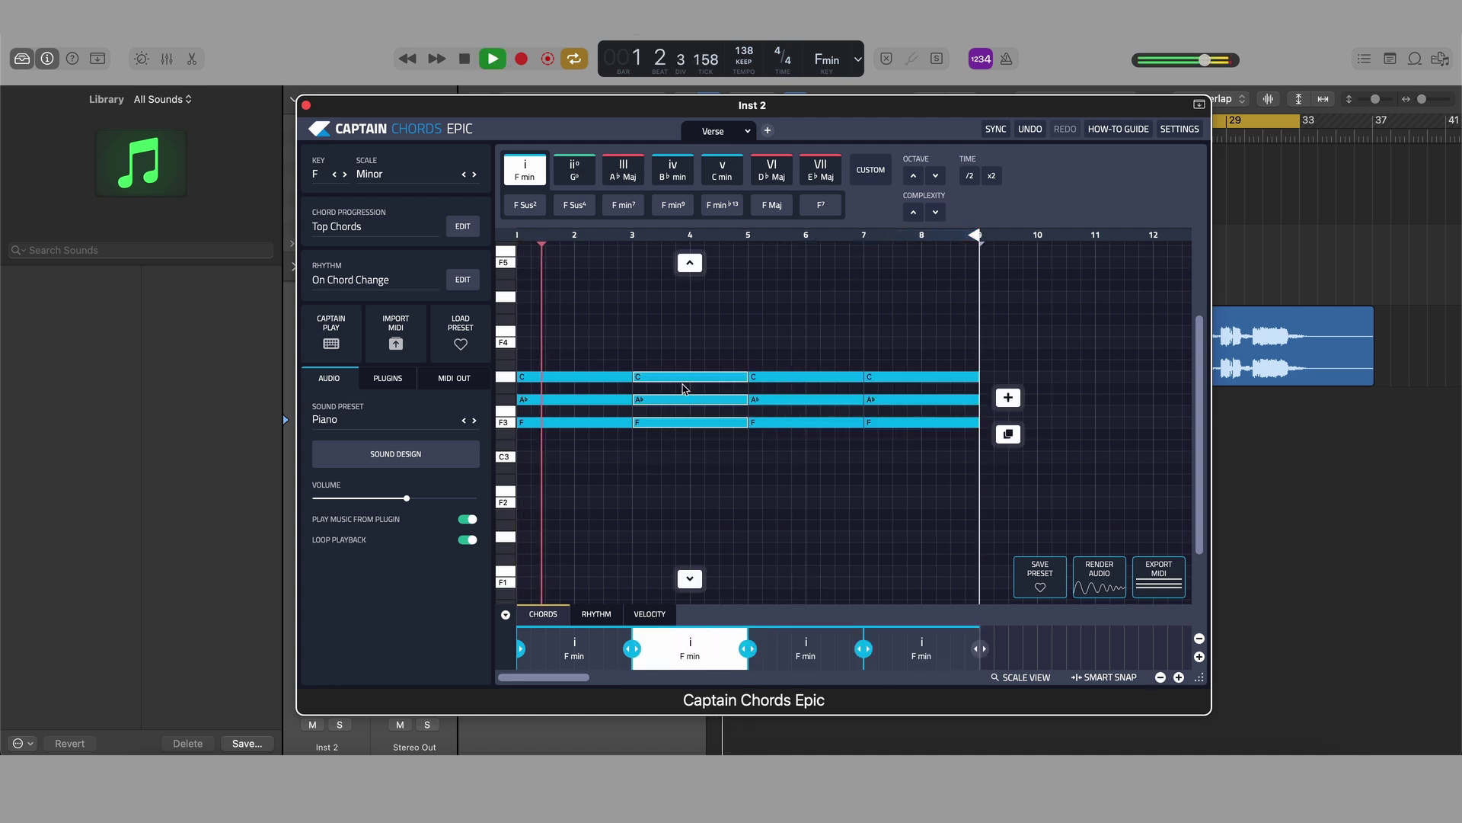
left_click(722, 169)
left_click(769, 312)
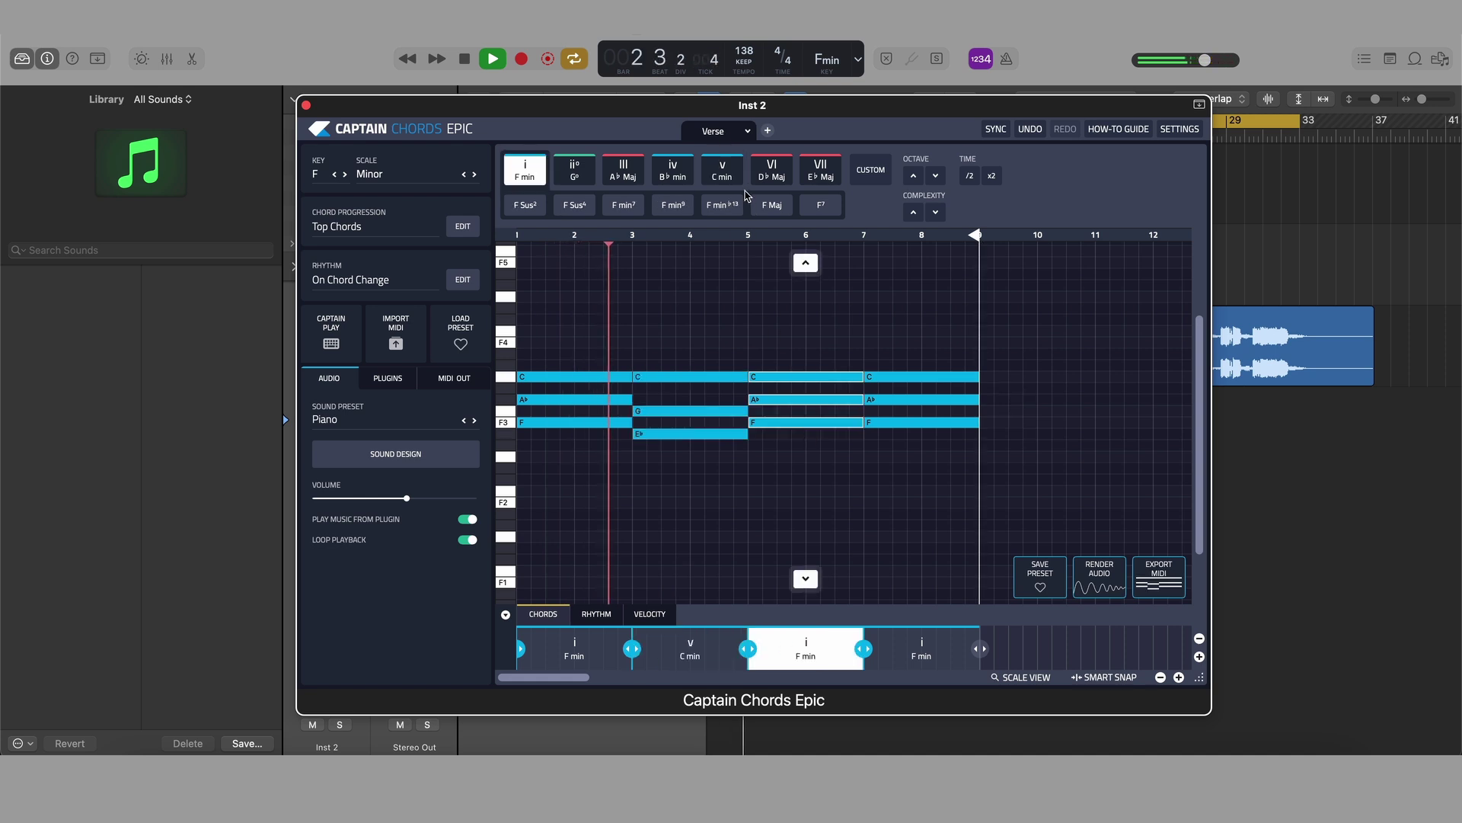
left_click(771, 169)
left_click(929, 463)
left_click(820, 169)
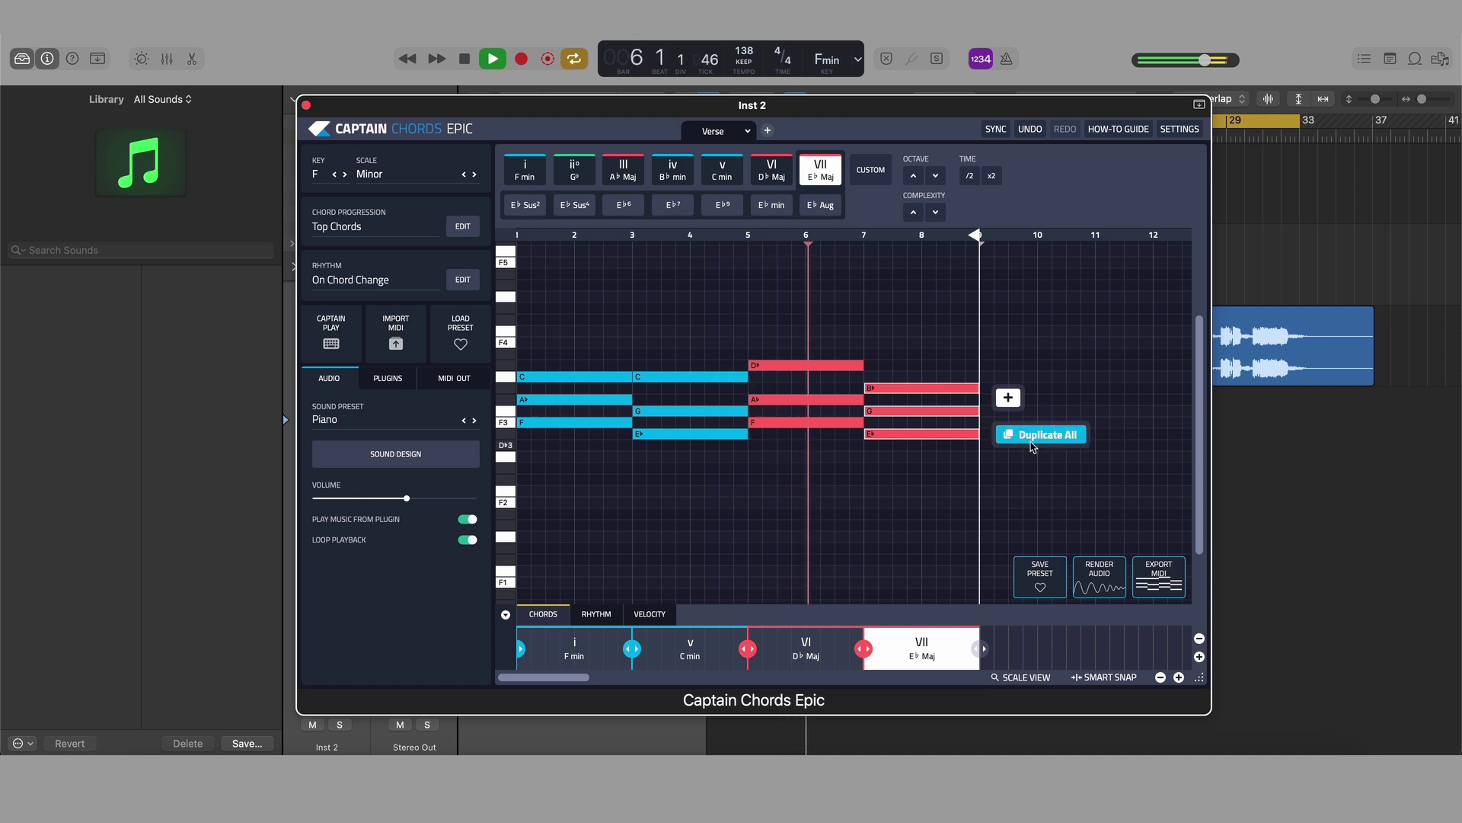
- Duplicate the four-chord progression from bar 9, and make the copied D♭ Maj start at bar 12 and E♭ Maj at bar 14
left_click(1008, 433)
scroll(922, 480, "right", 10)
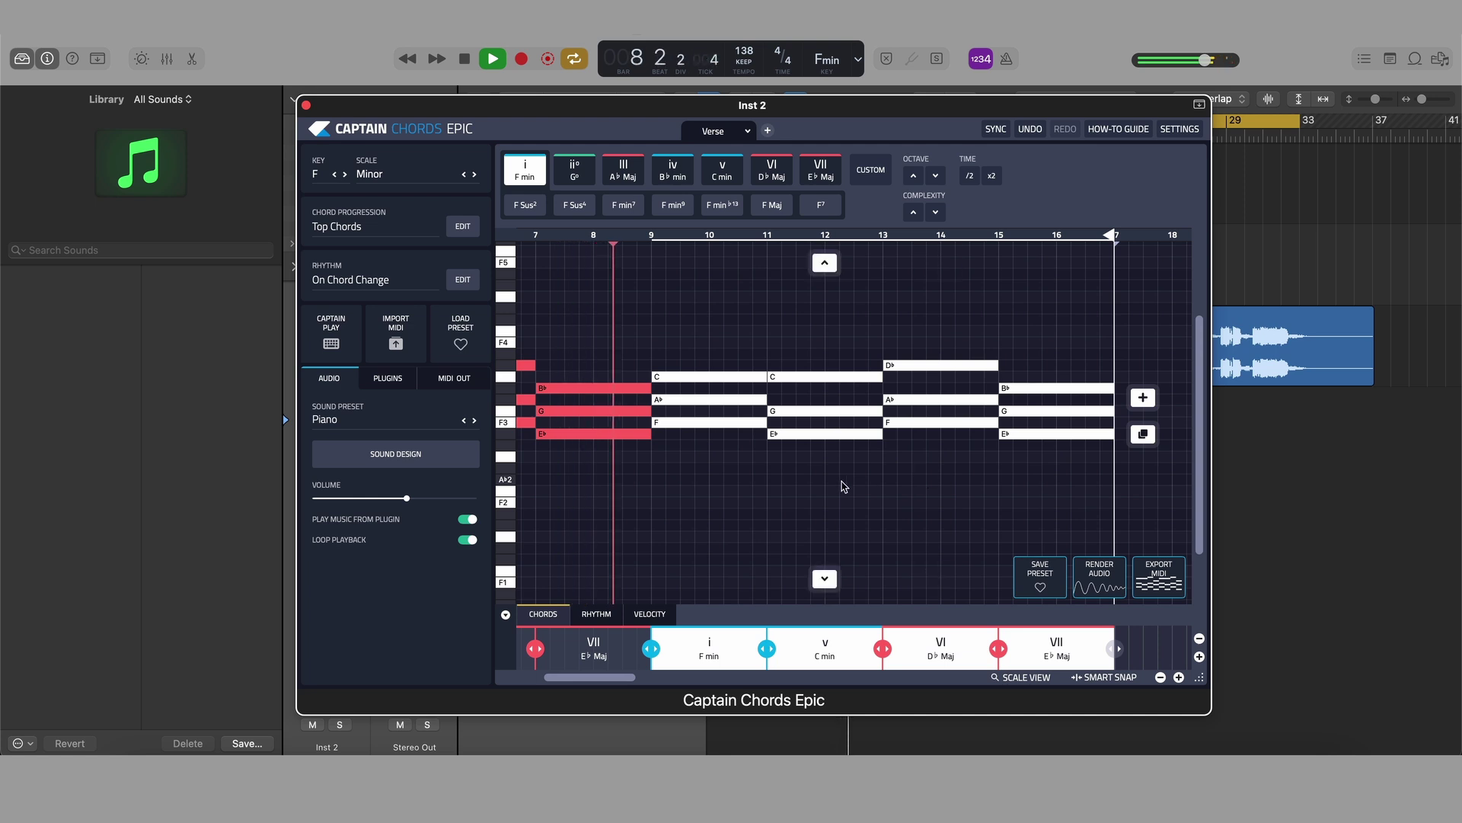
left_click_drag(875, 646, 826, 649)
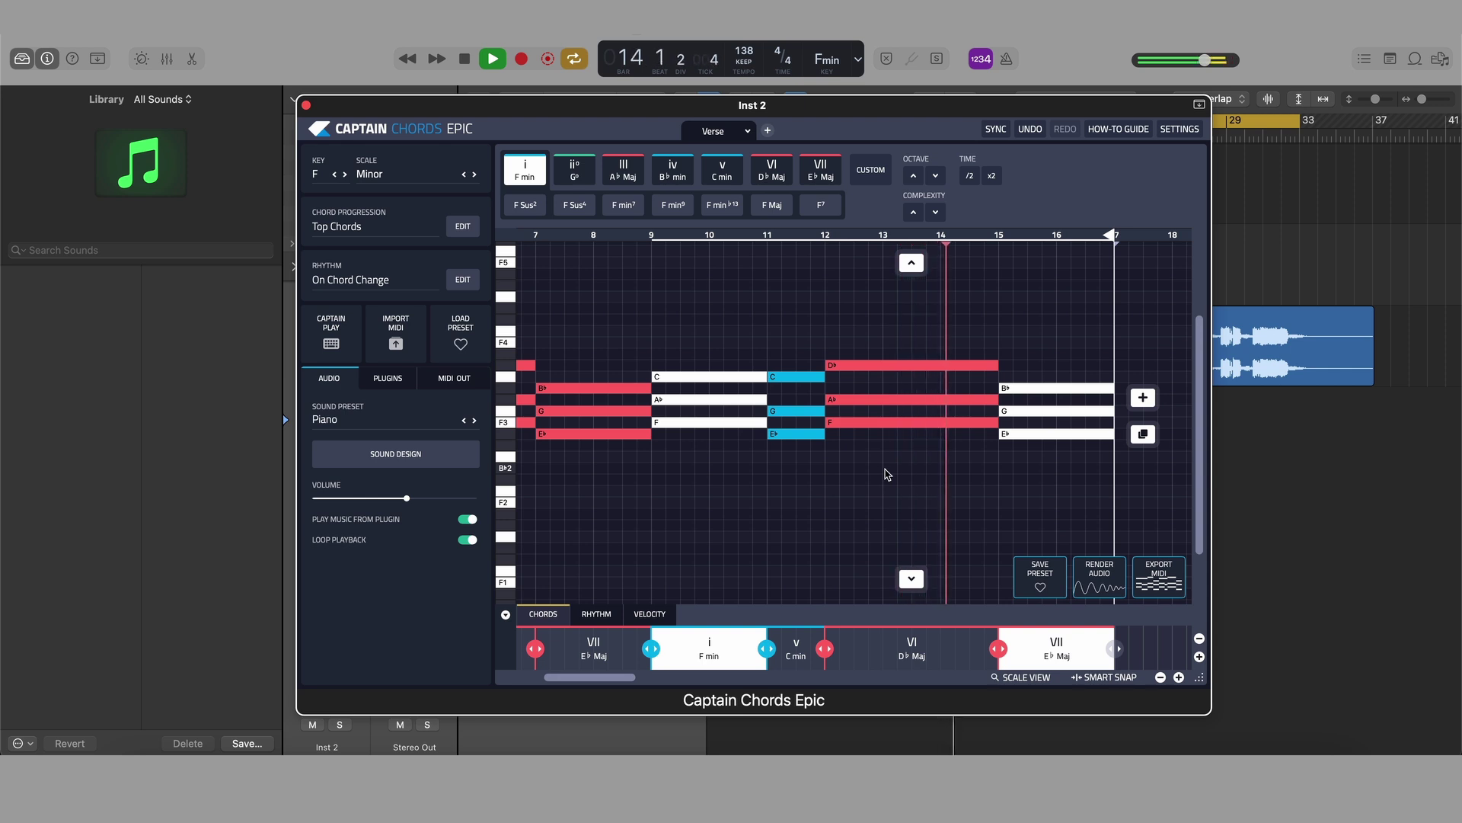
key("space")
left_click_drag(998, 649, 942, 648)
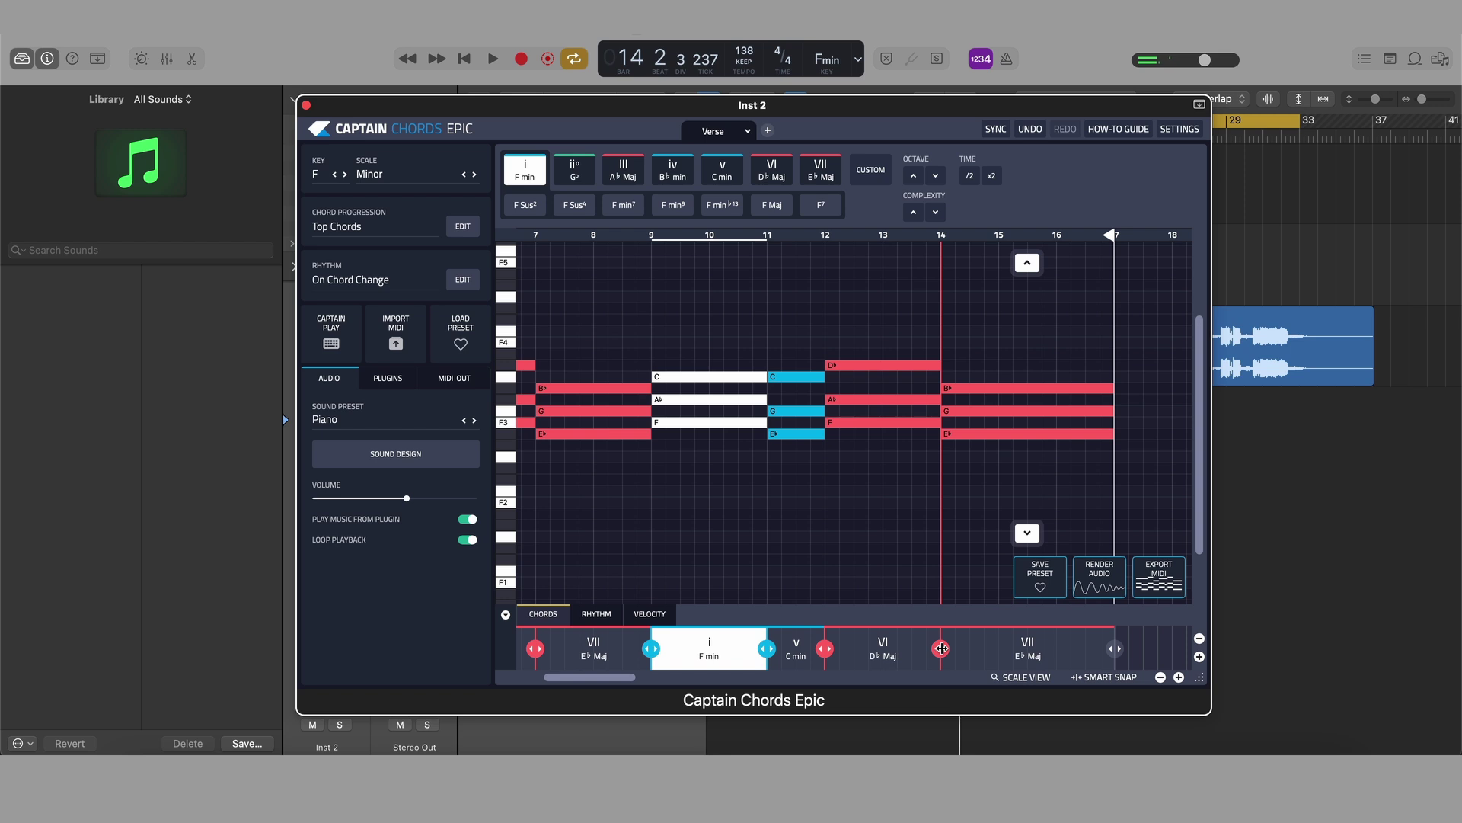
- Play the verse progression from bar 1 with the vocal to check the chord timing up to bar 16, and stop
key("space")
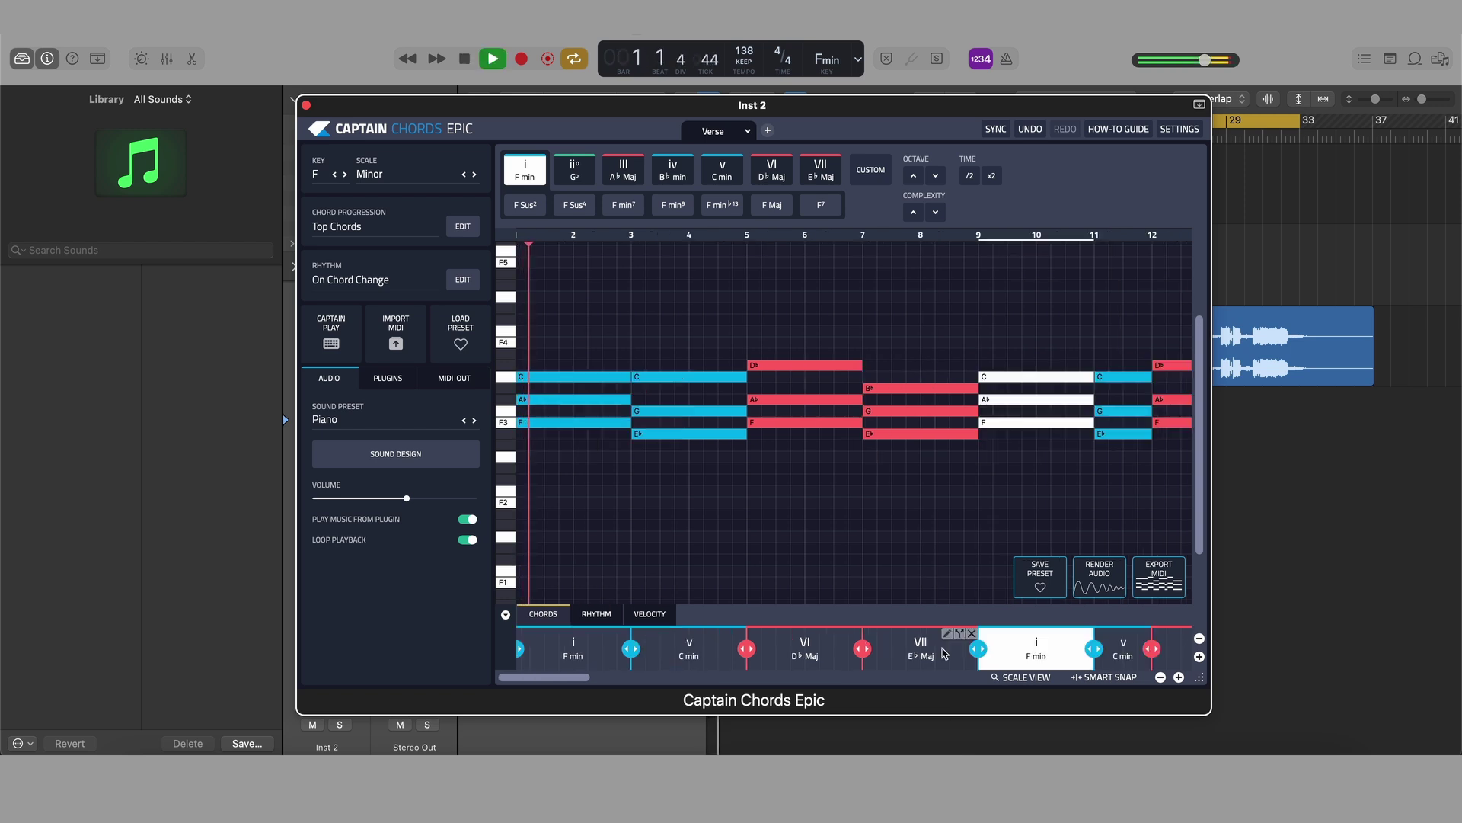
left_click(1161, 677)
left_click(1161, 677)
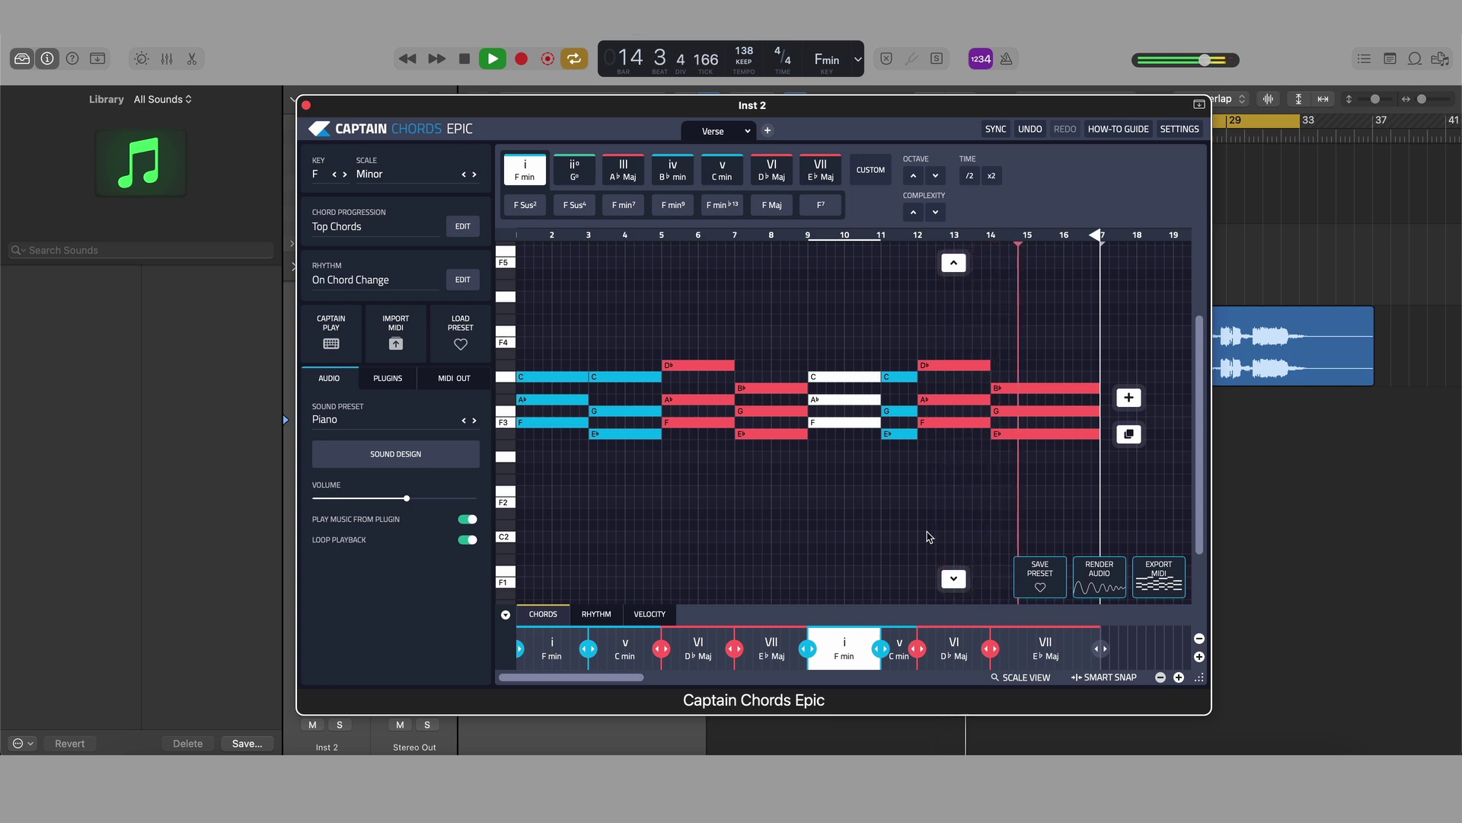
key("space")
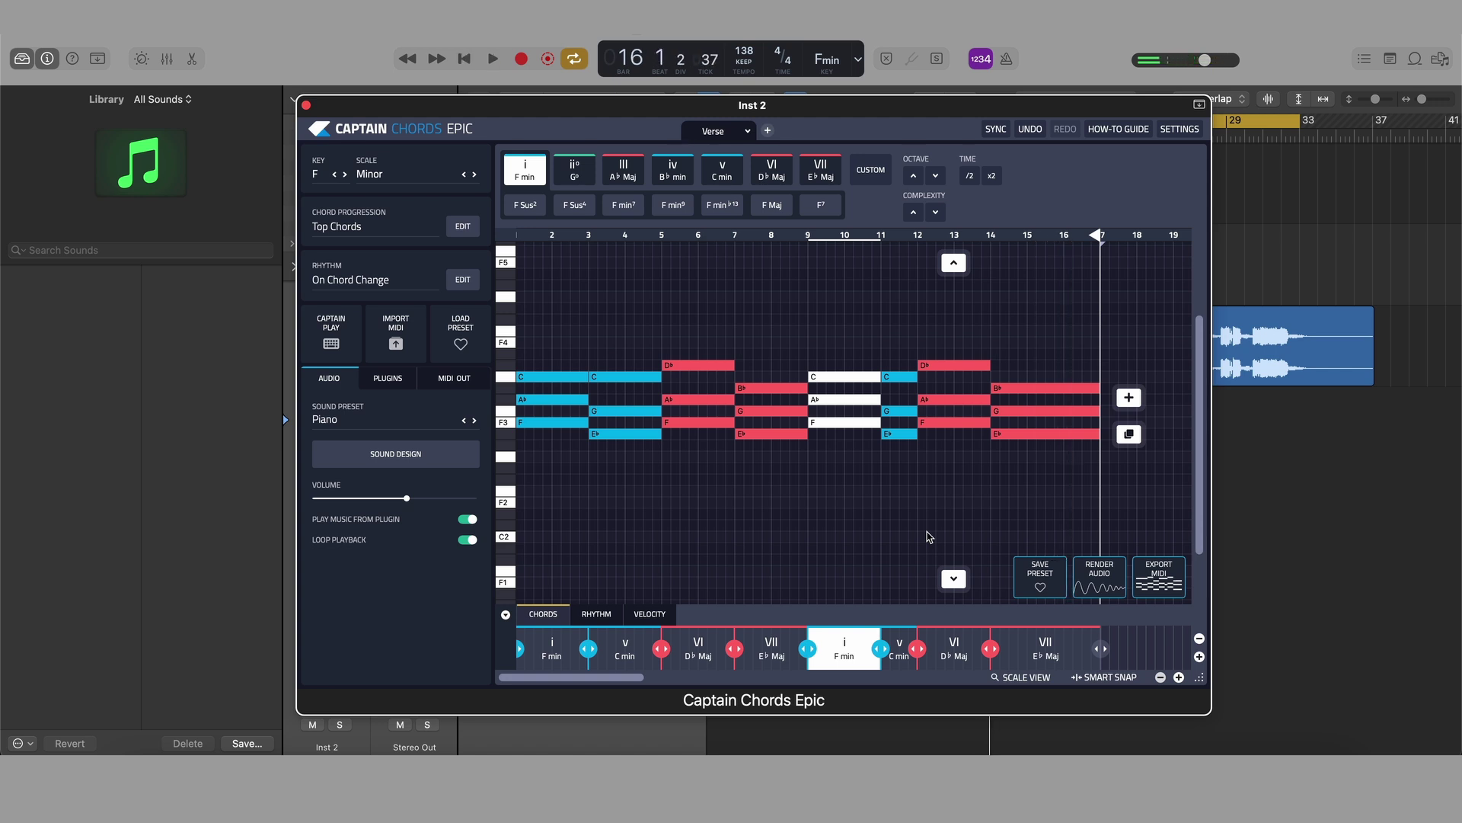
- Create a new section tab named Chorus
left_click(768, 131)
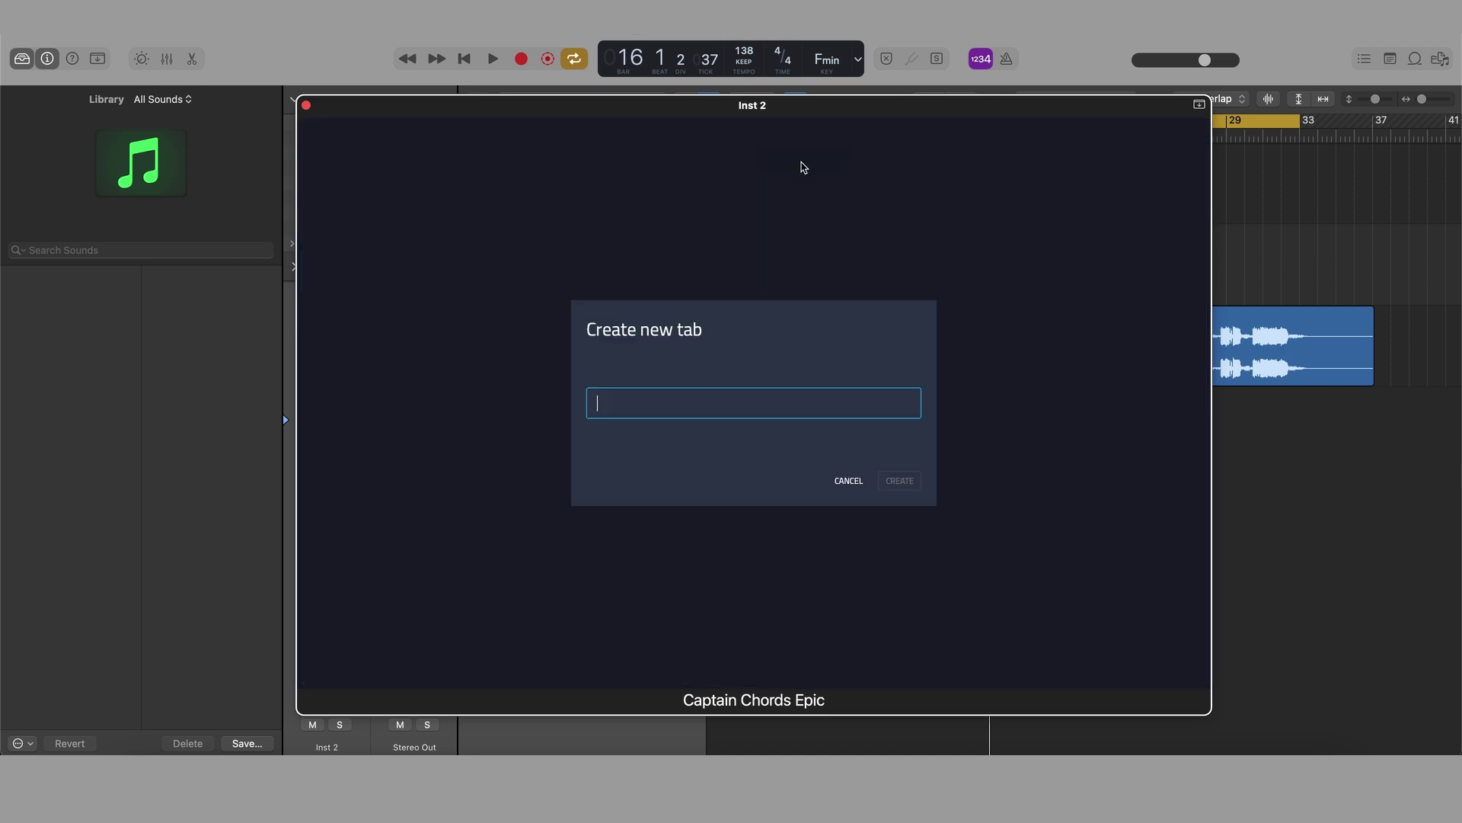
left_click(800, 158)
type("Chorus")
key("Return")
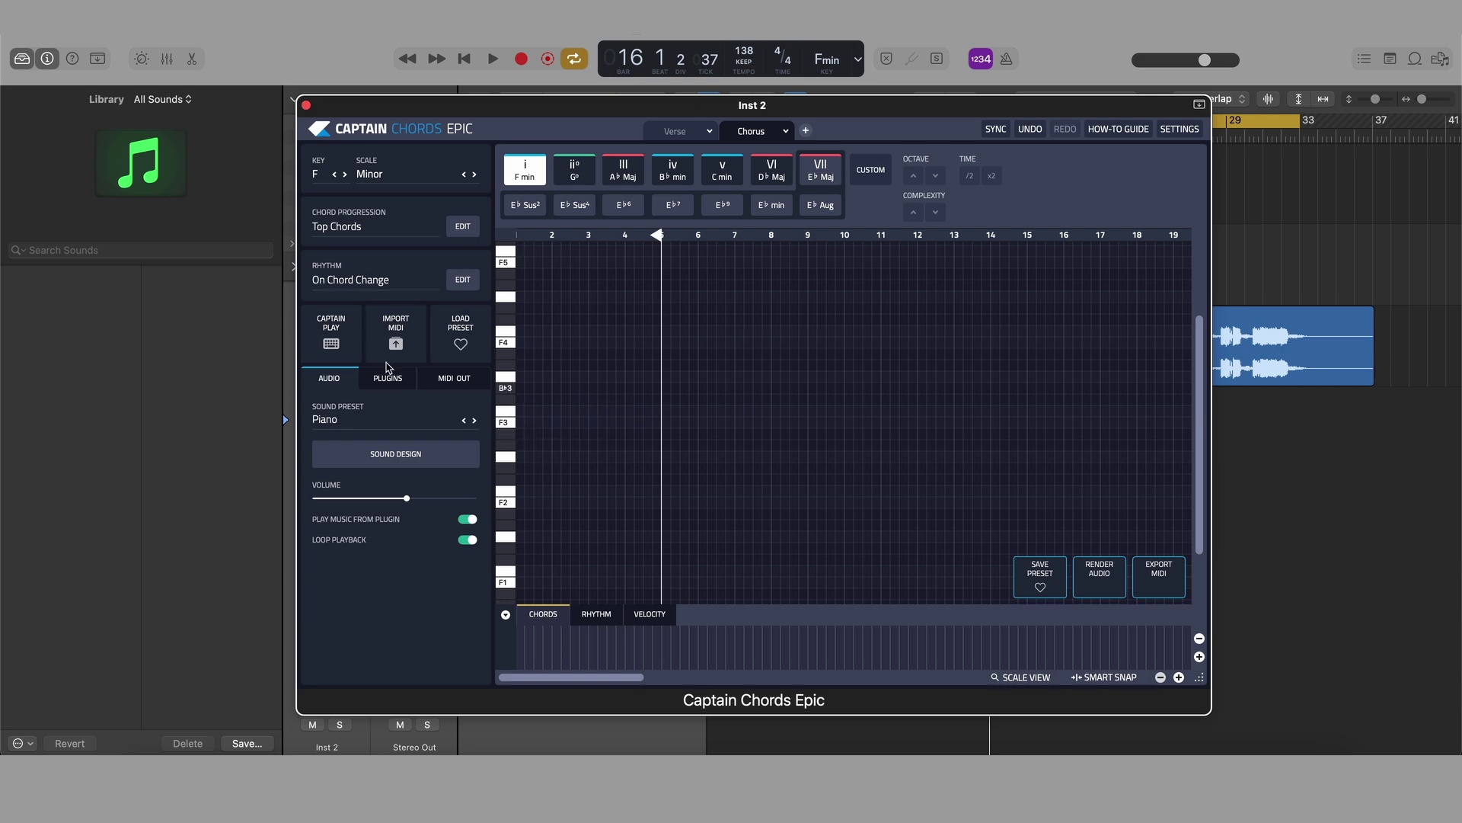
- Open Captain Play for the chorus and set the project's cycle range to bars 17 to 33 over the chorus vocal
left_click(330, 344)
left_click_drag(1004, 110, 866, 359)
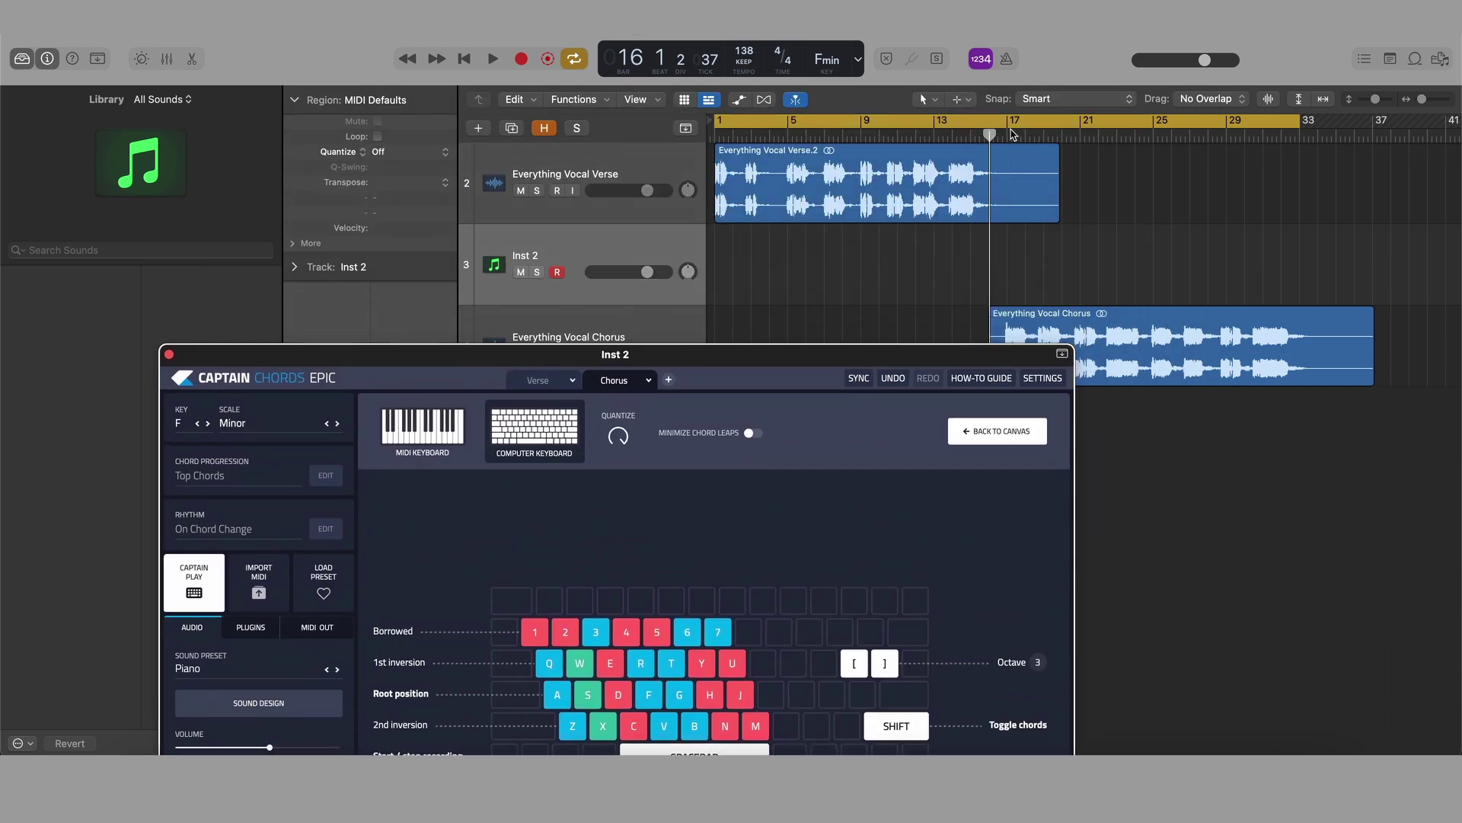
left_click(1013, 134)
left_click_drag(1011, 131, 1301, 152)
left_click_drag(826, 361, 964, 122)
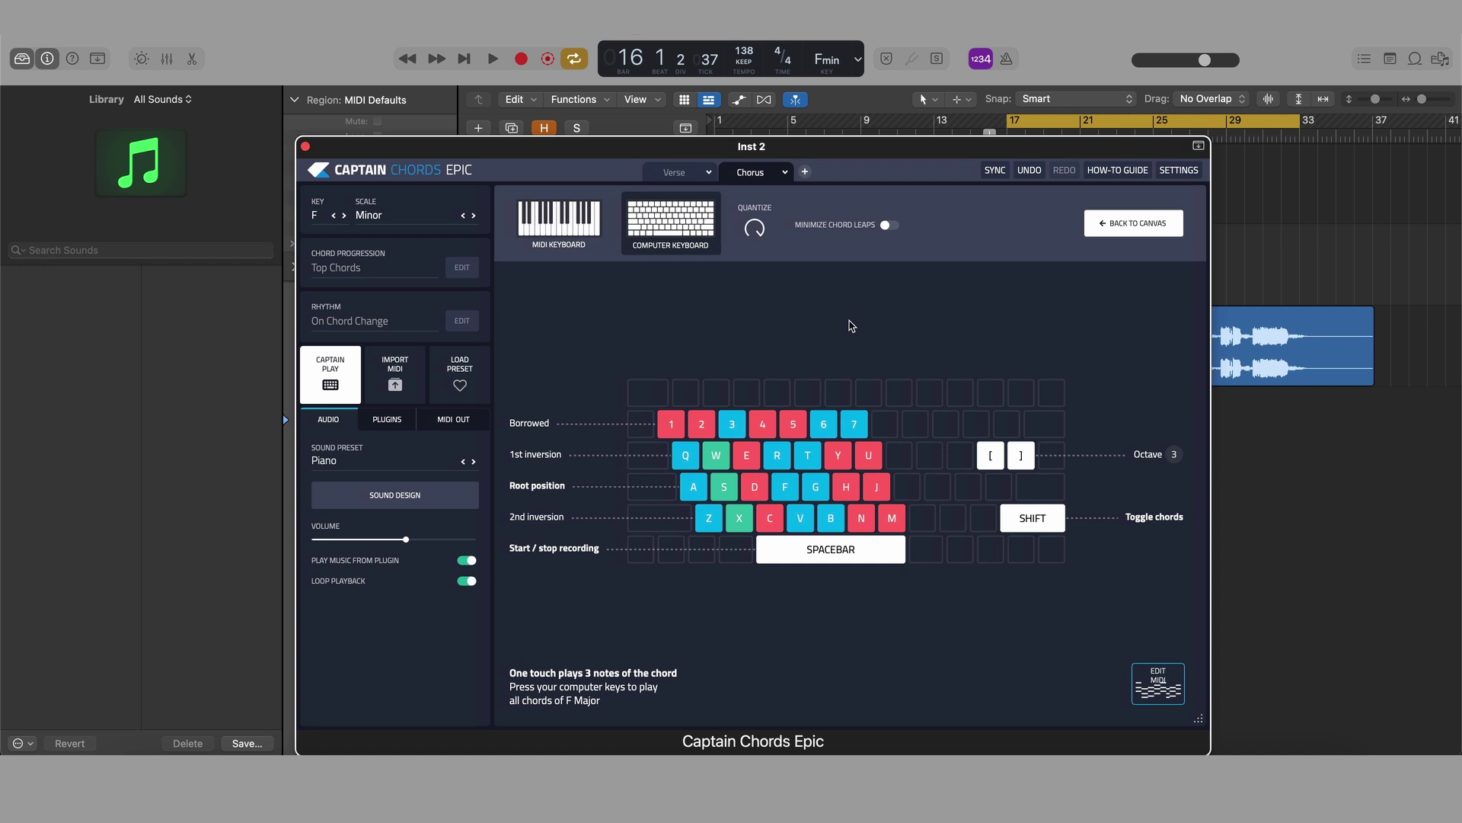
- Play the chorus vocal and try A♭ Maj, F min and D♭ Maj against it
key("space")
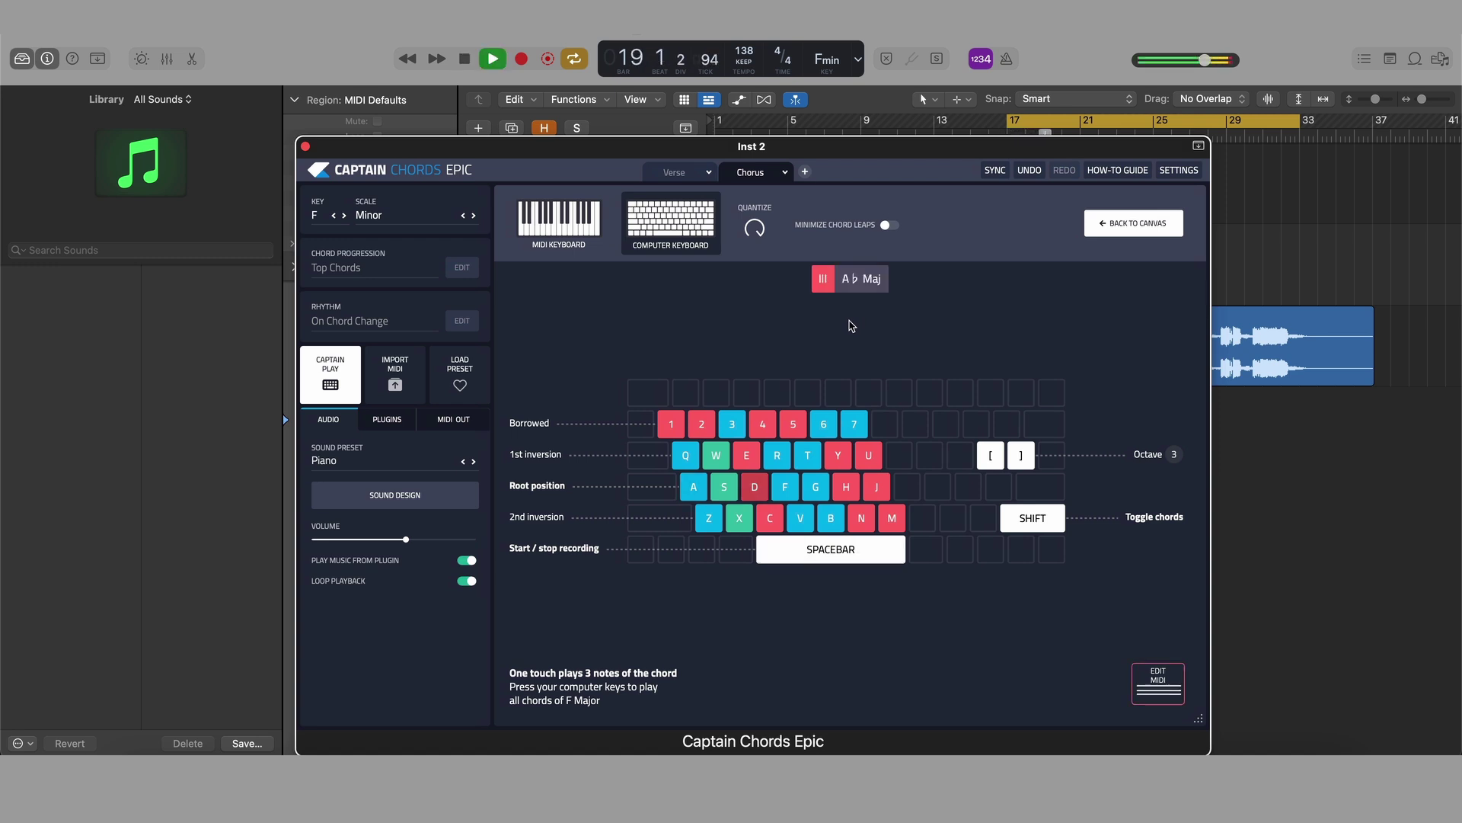
key("space")
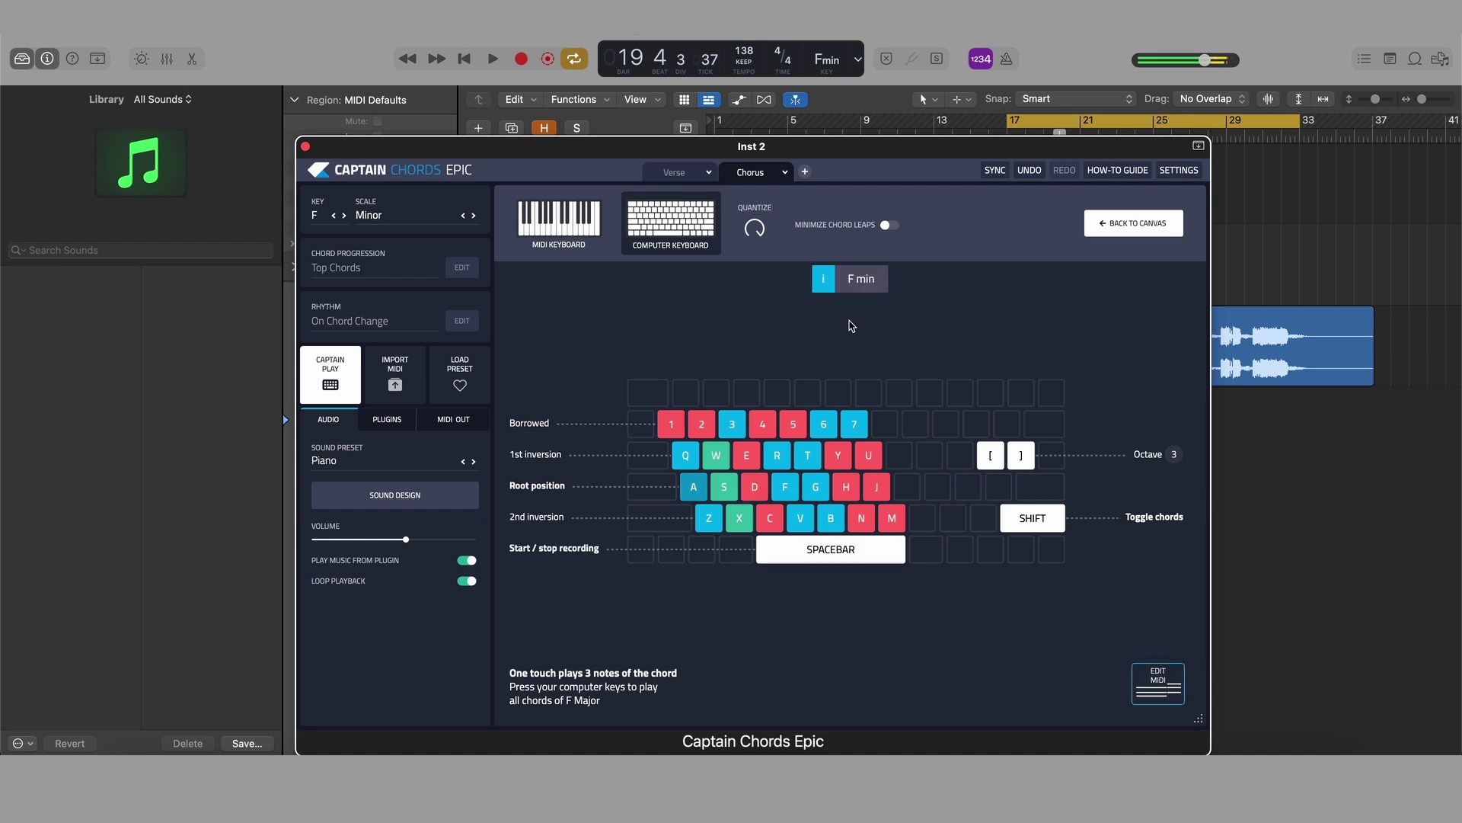
key("a")
key("h")
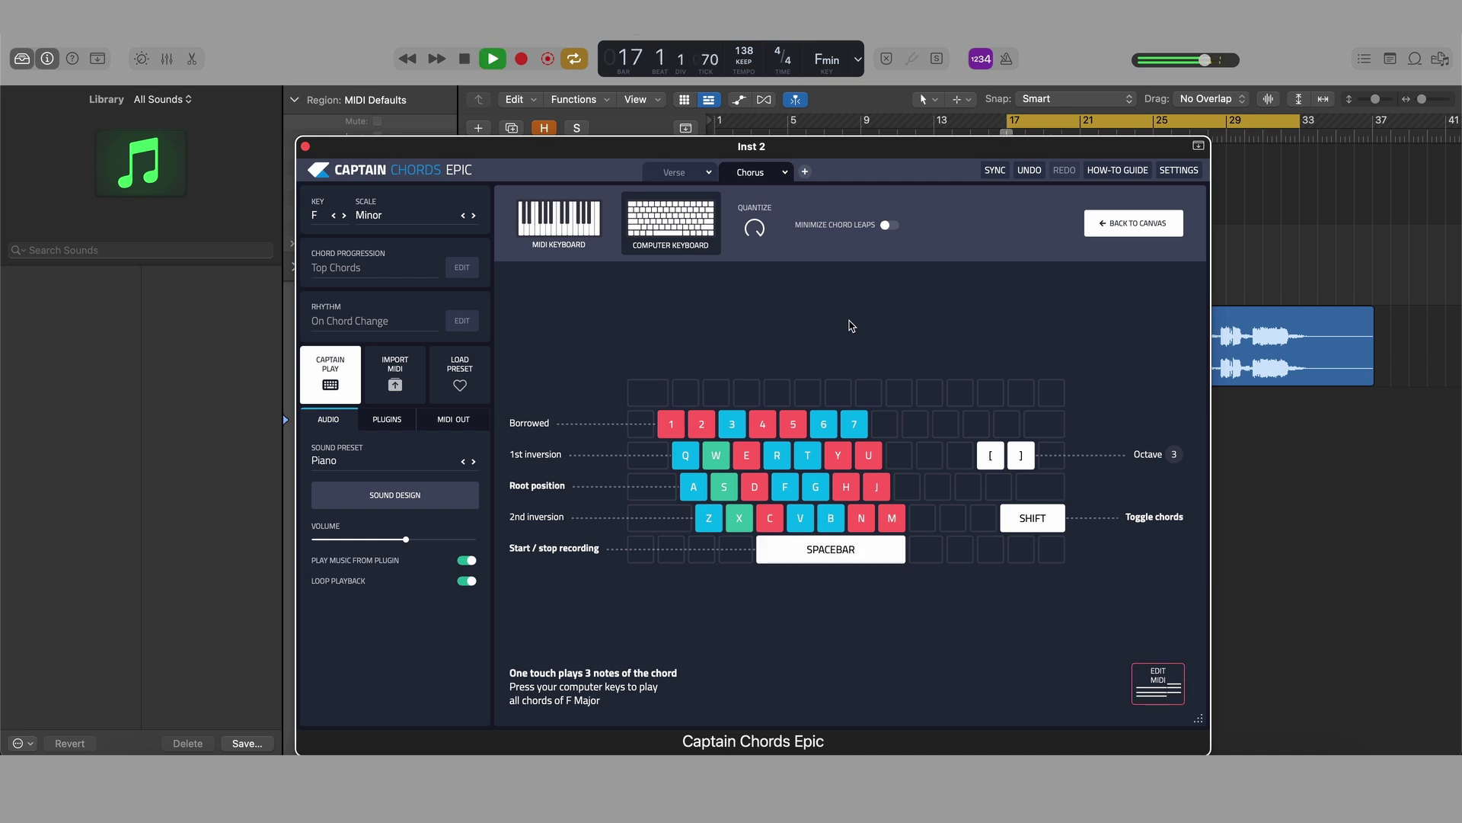
- Replay the chorus from bar 17, try F min, C min, F min against the vocal, and stop
key("a")
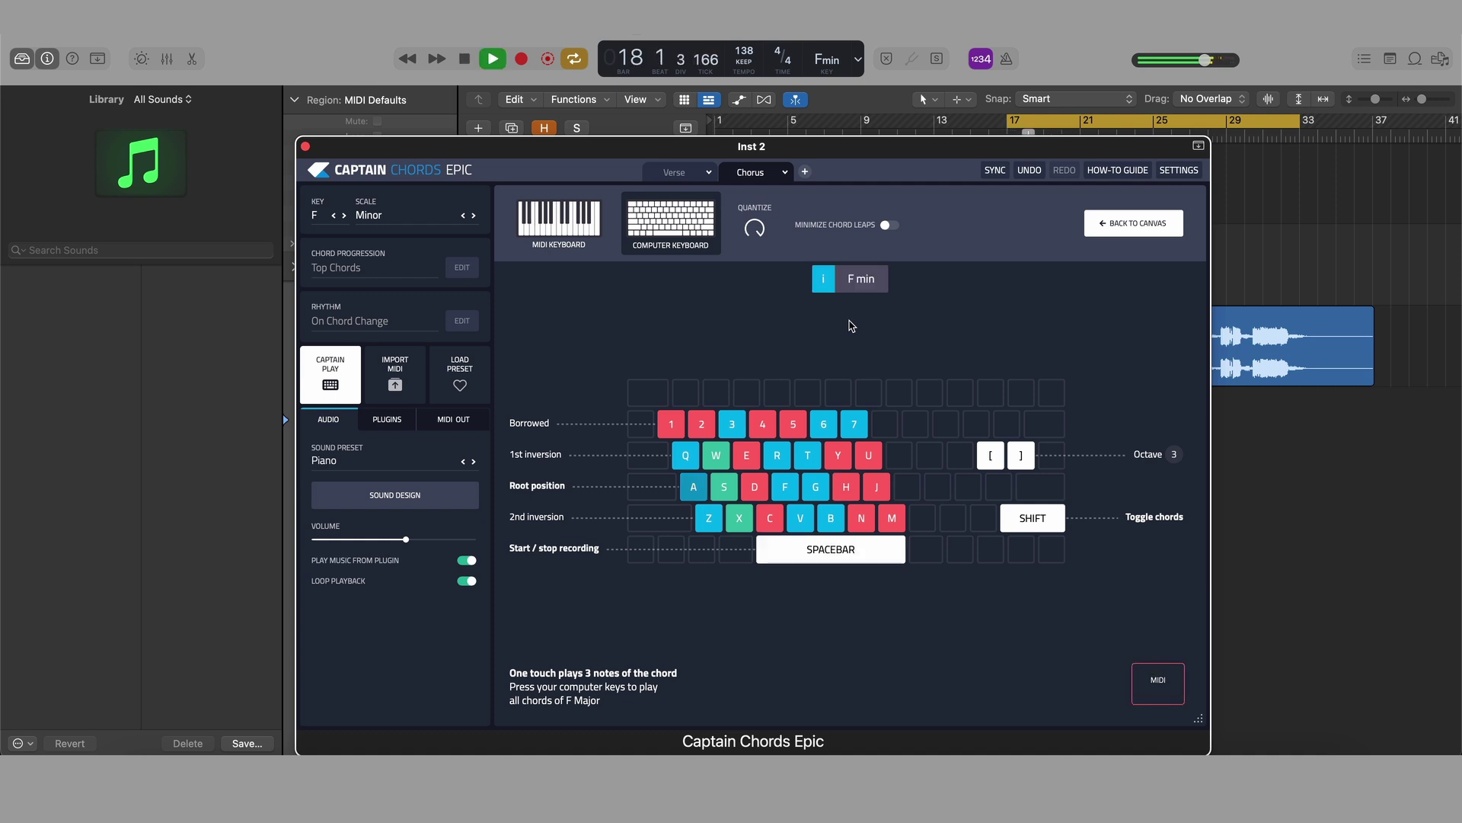
key("g")
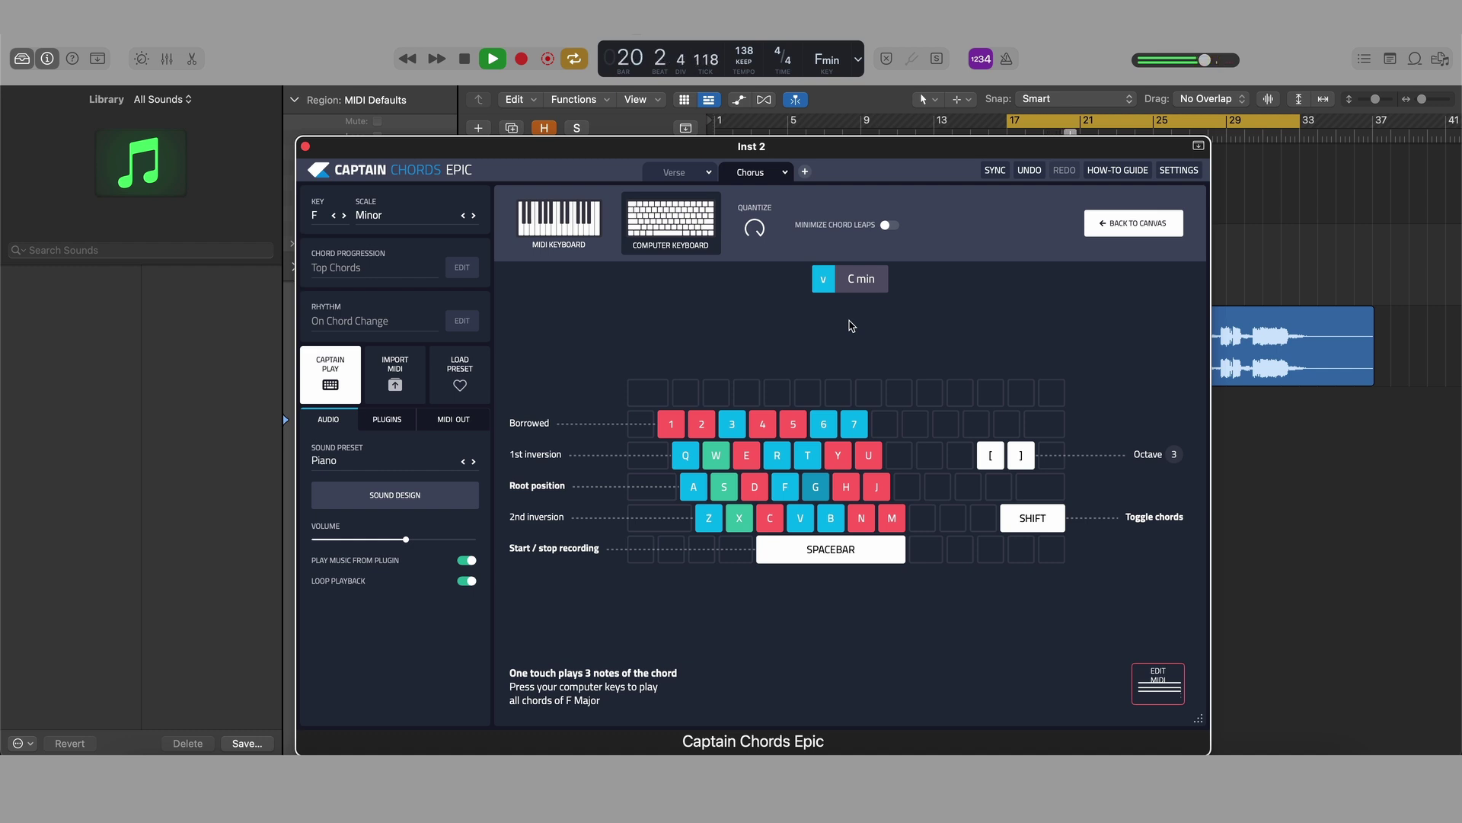
key("a")
key("space")
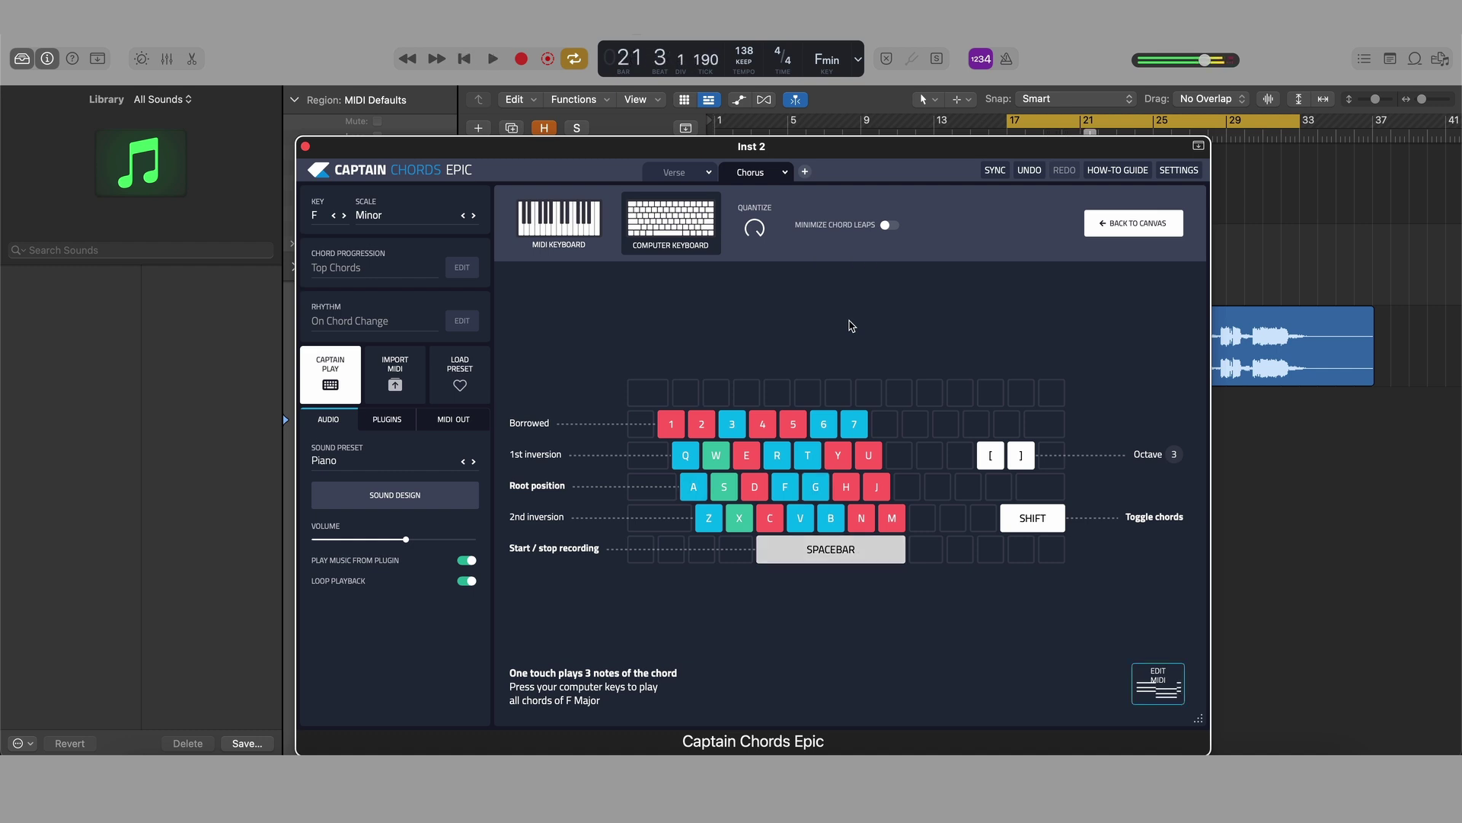
- Replay the chorus from bar 17 and try F min, C min, E♭ Maj, F min against the vocal
key("space")
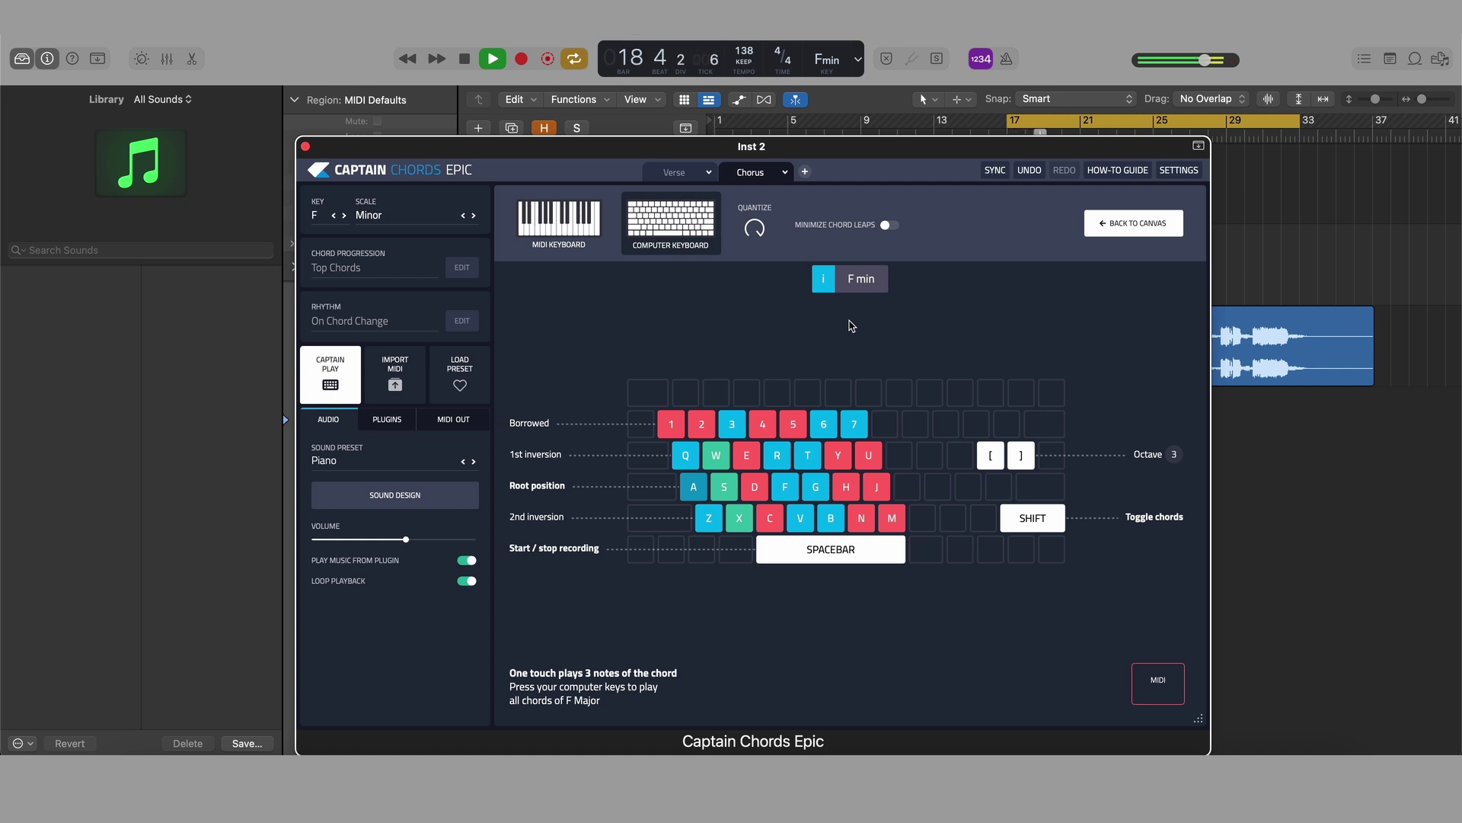
key("g")
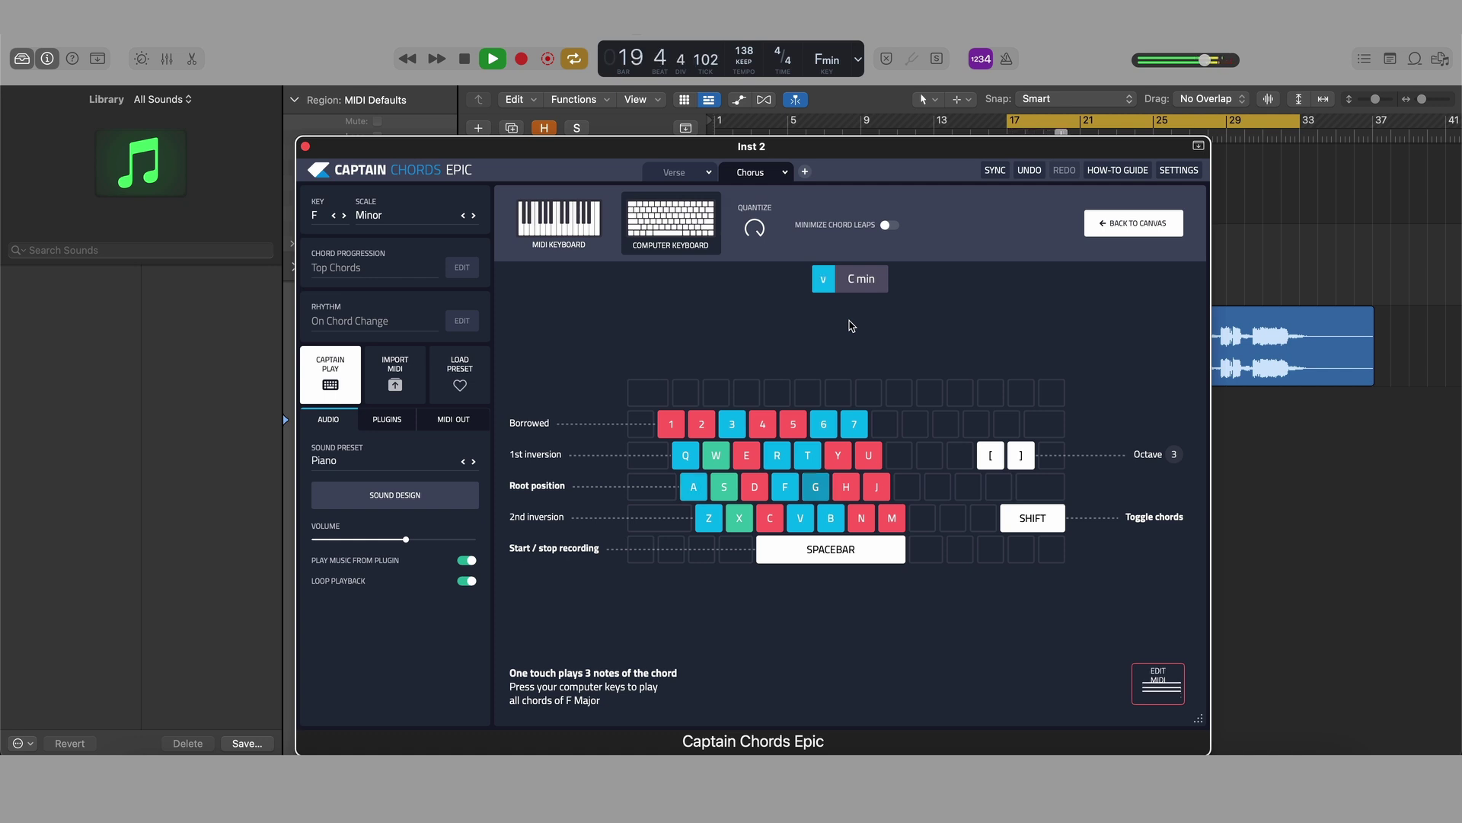
key("j")
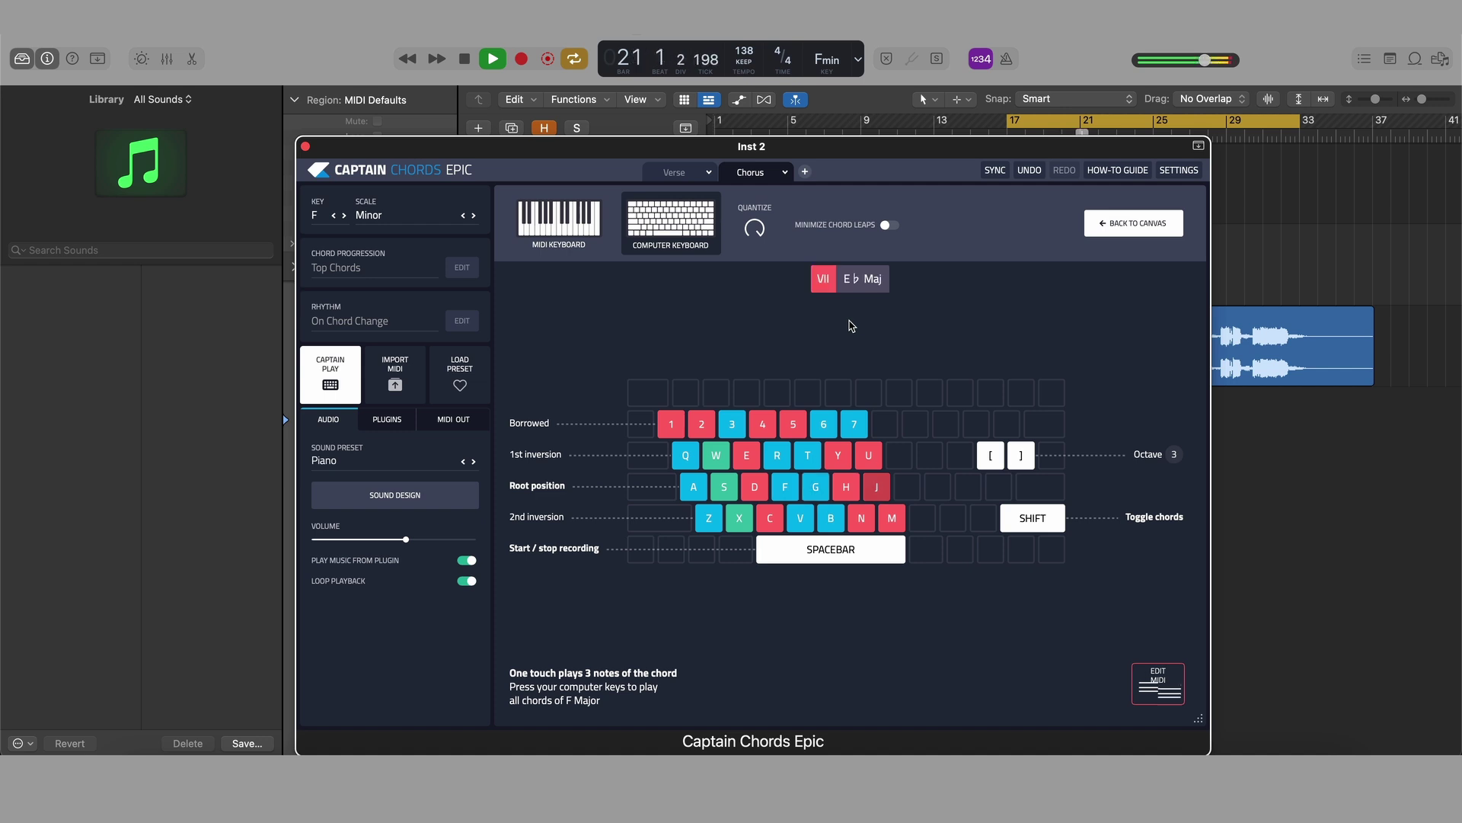
key("a")
- Play F min, C min, D♭ Maj, E♭ Maj twice over the chorus vocal from bar 17, stop, and return to the chord canvas
key("space")
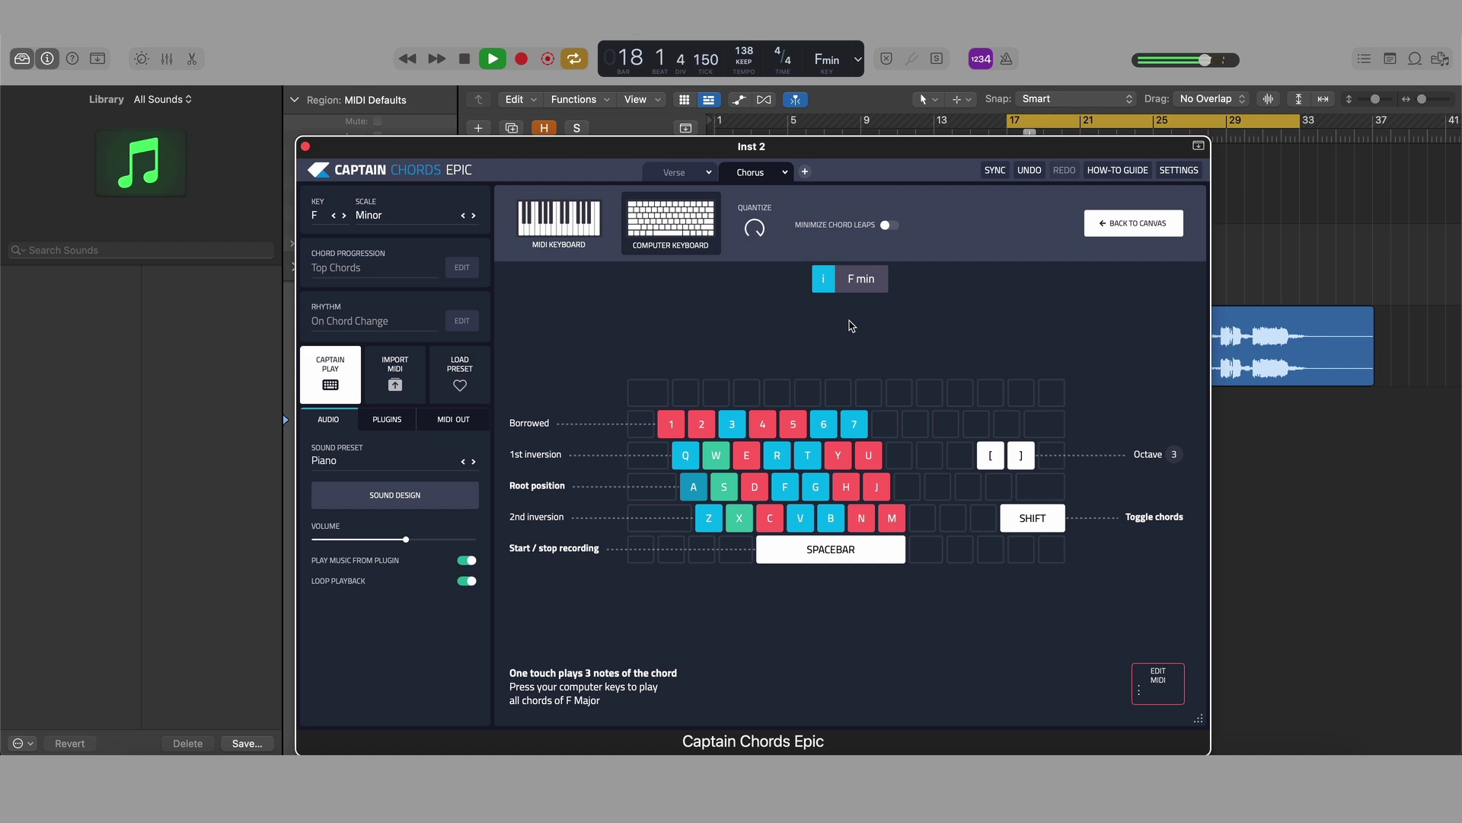
key("g")
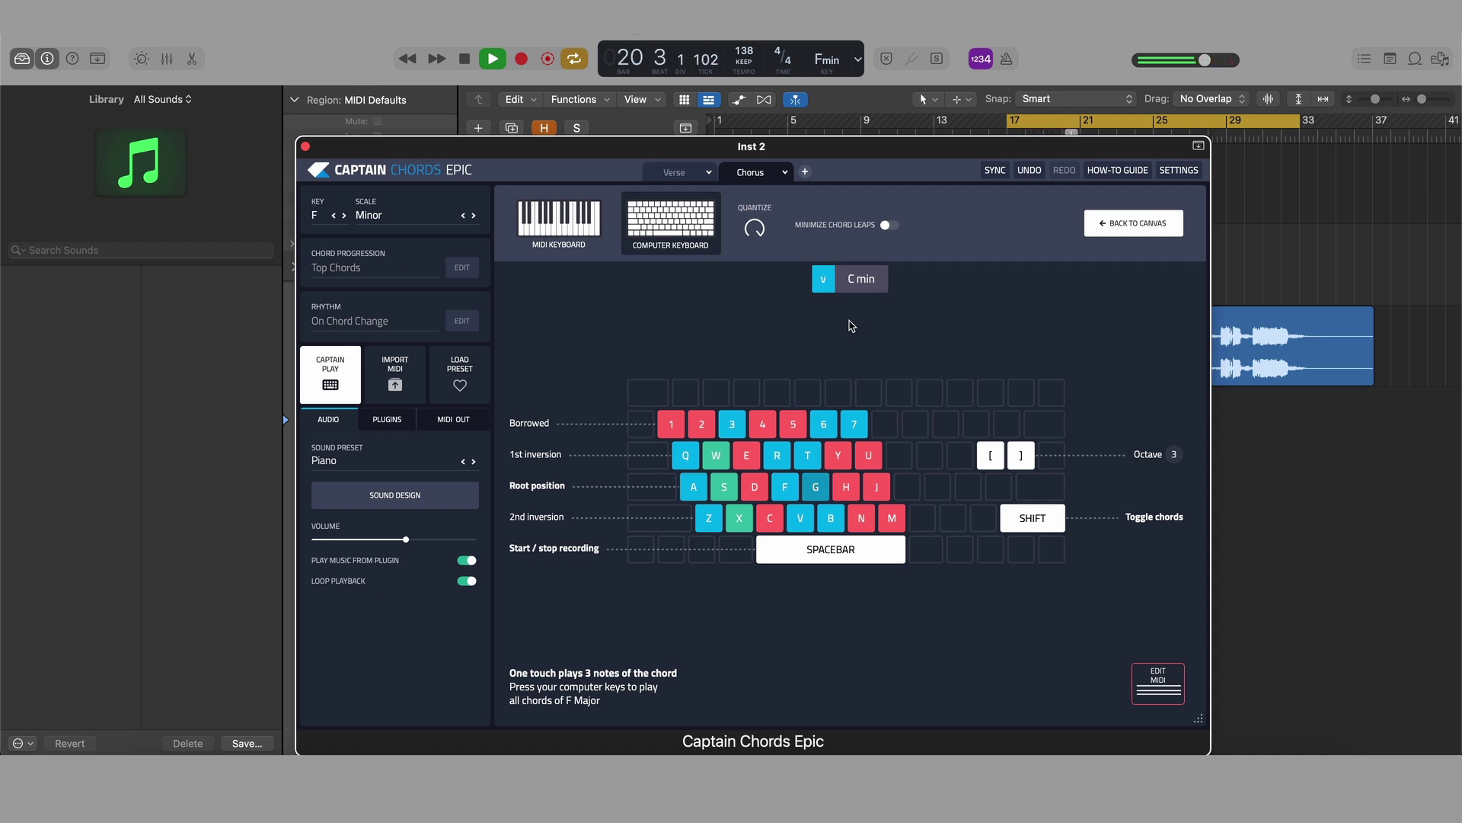
key("h")
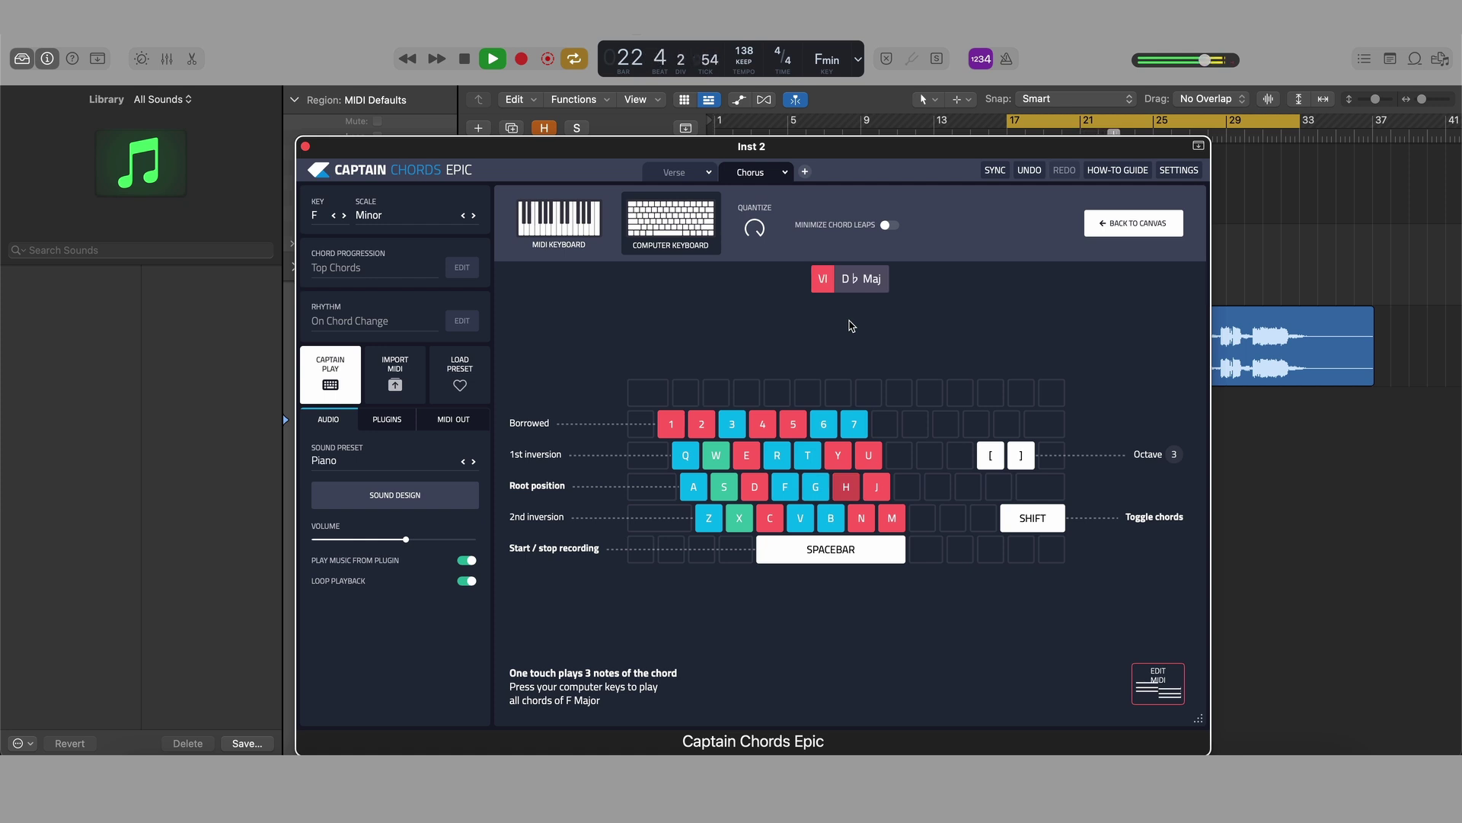
key("j")
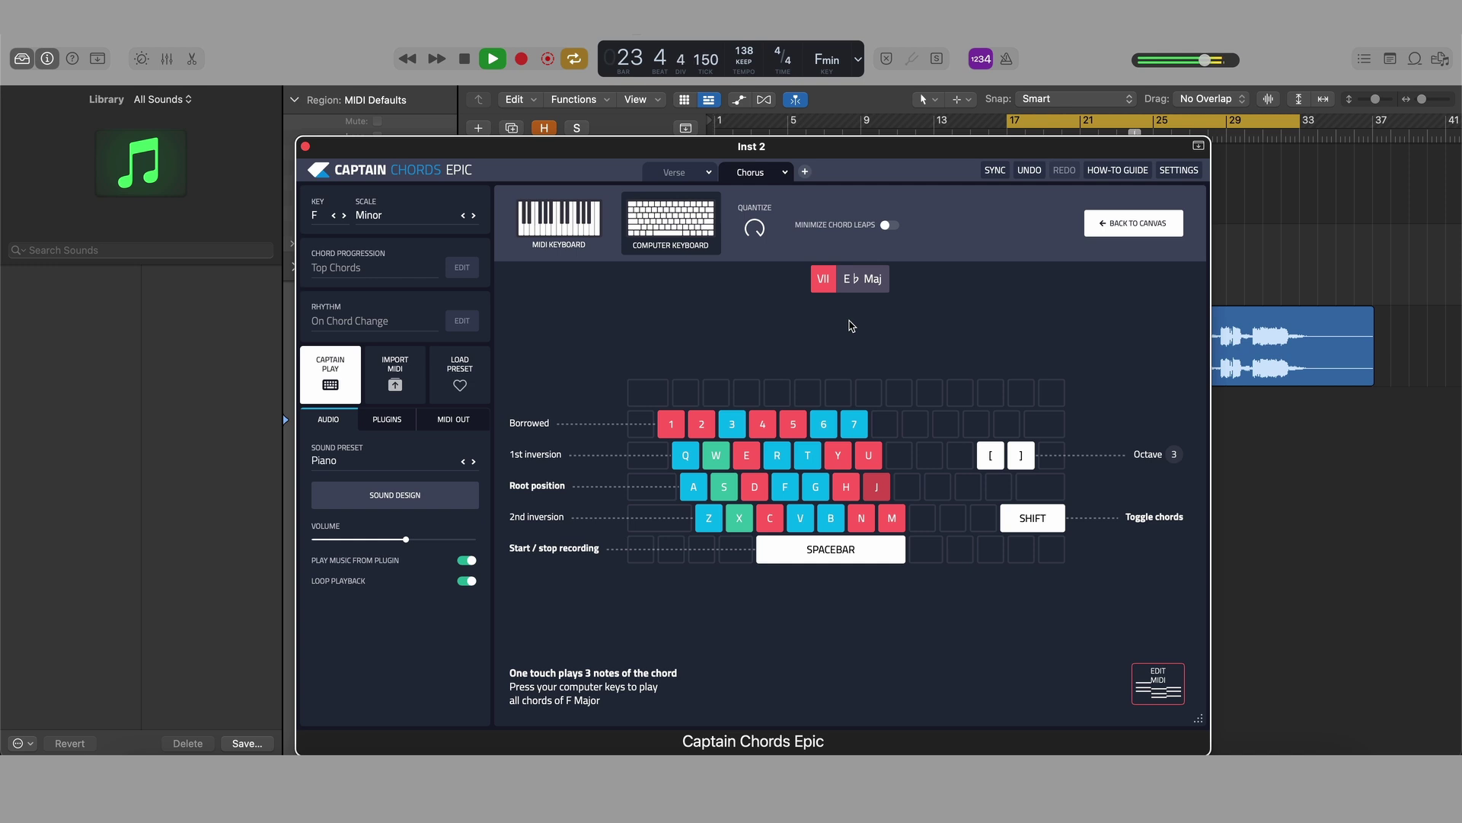
key("a")
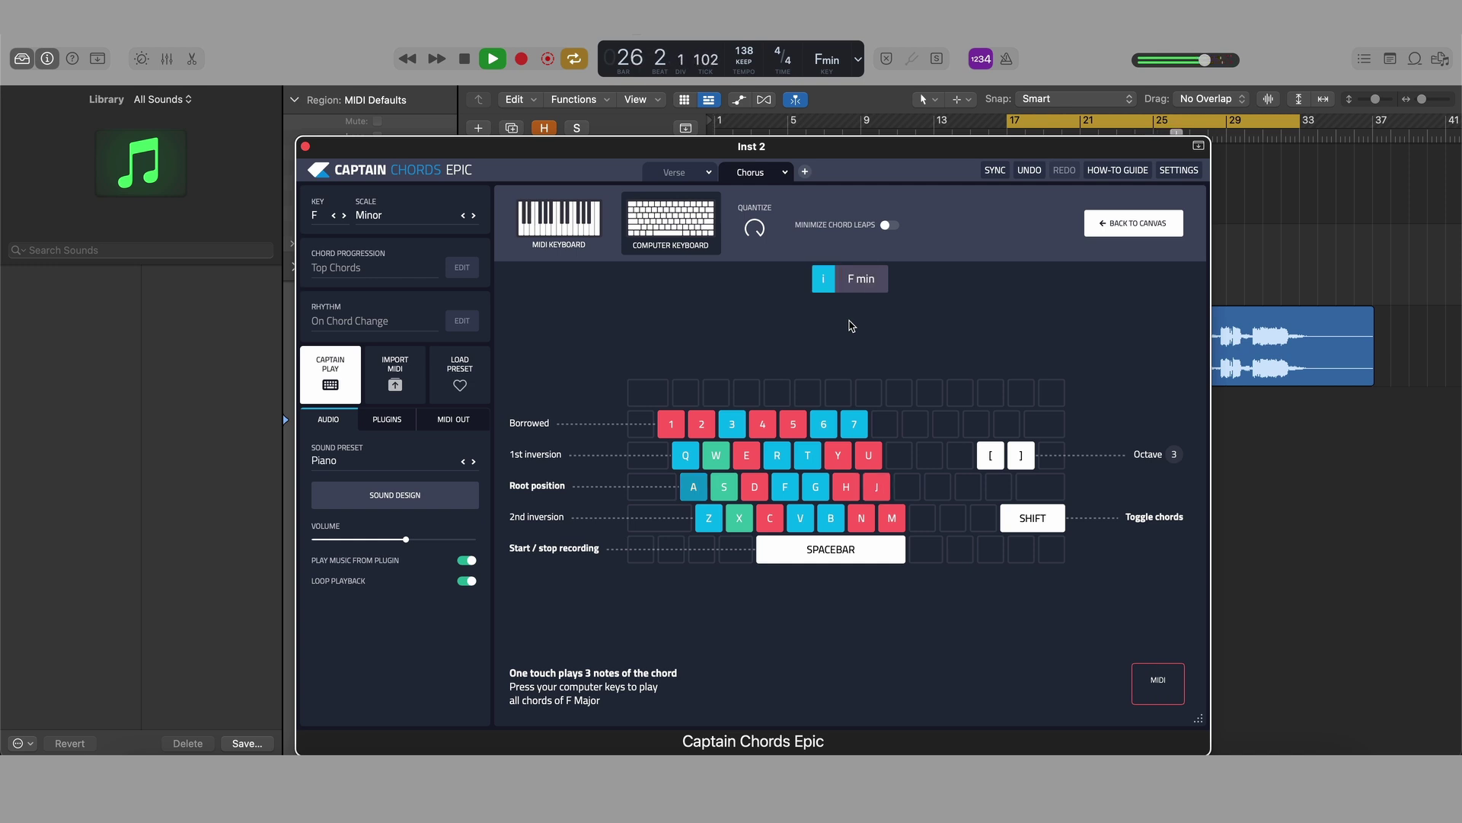
key("g")
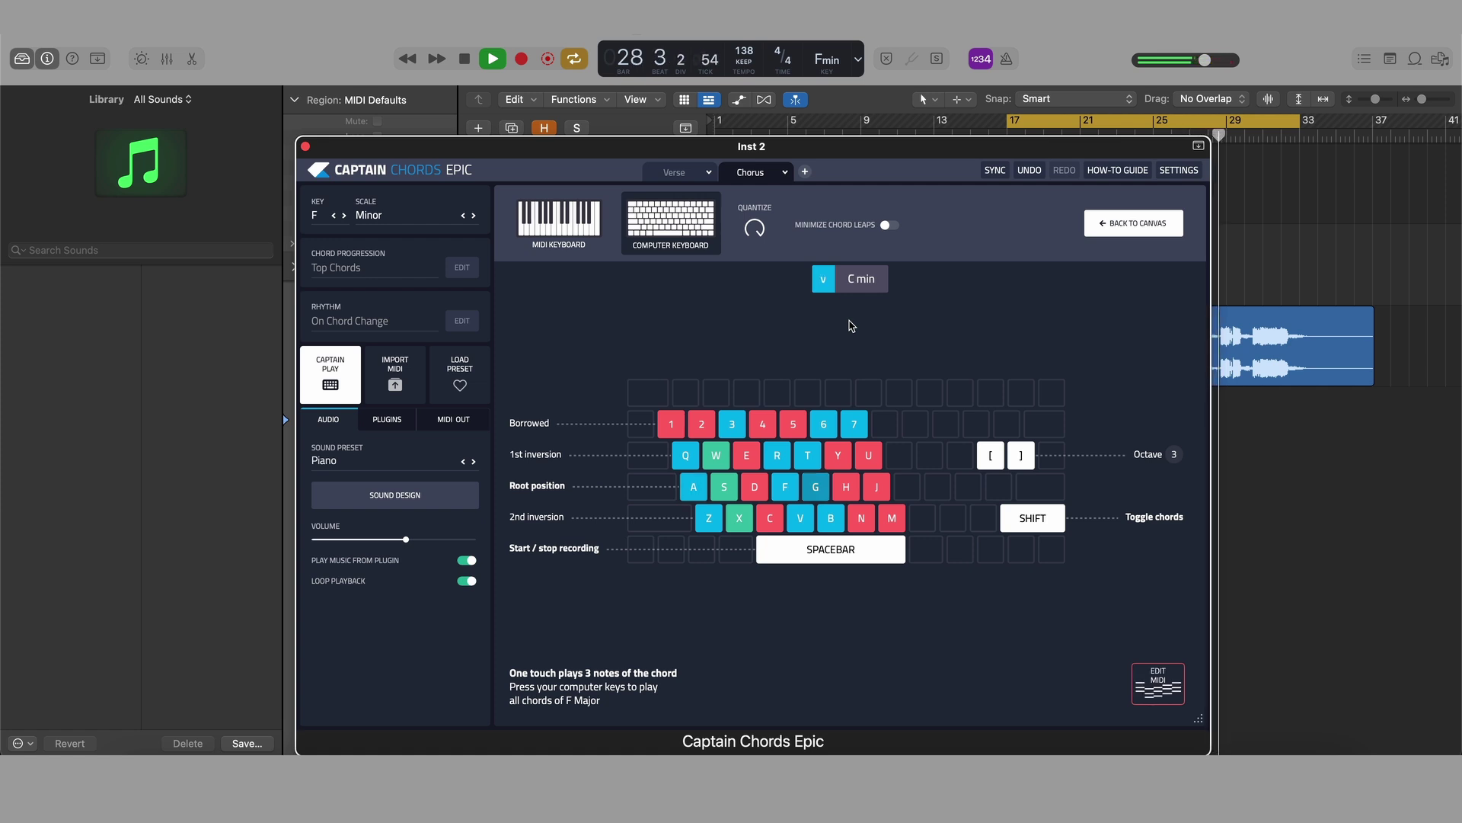
key("h")
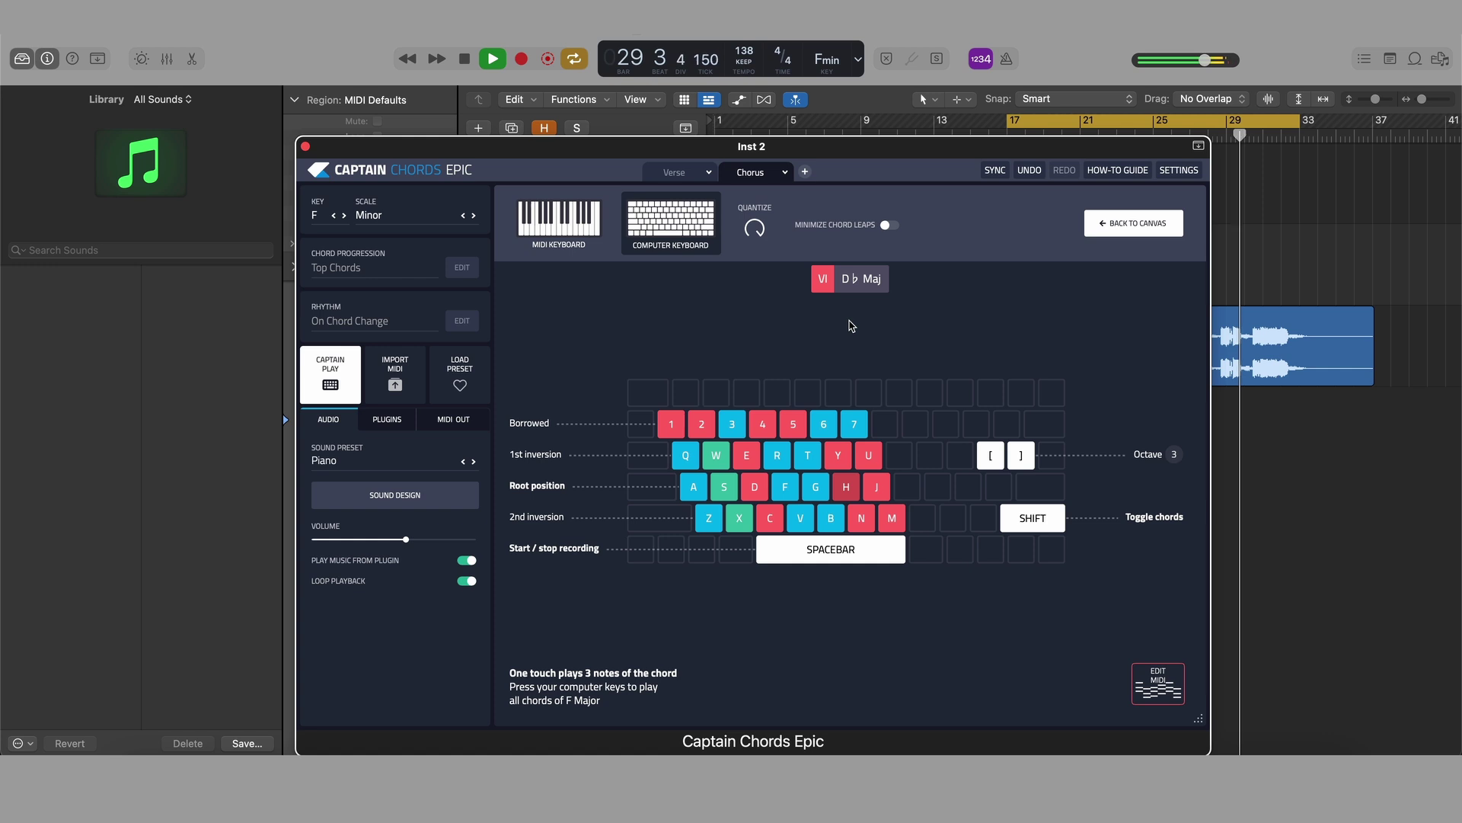
key("j")
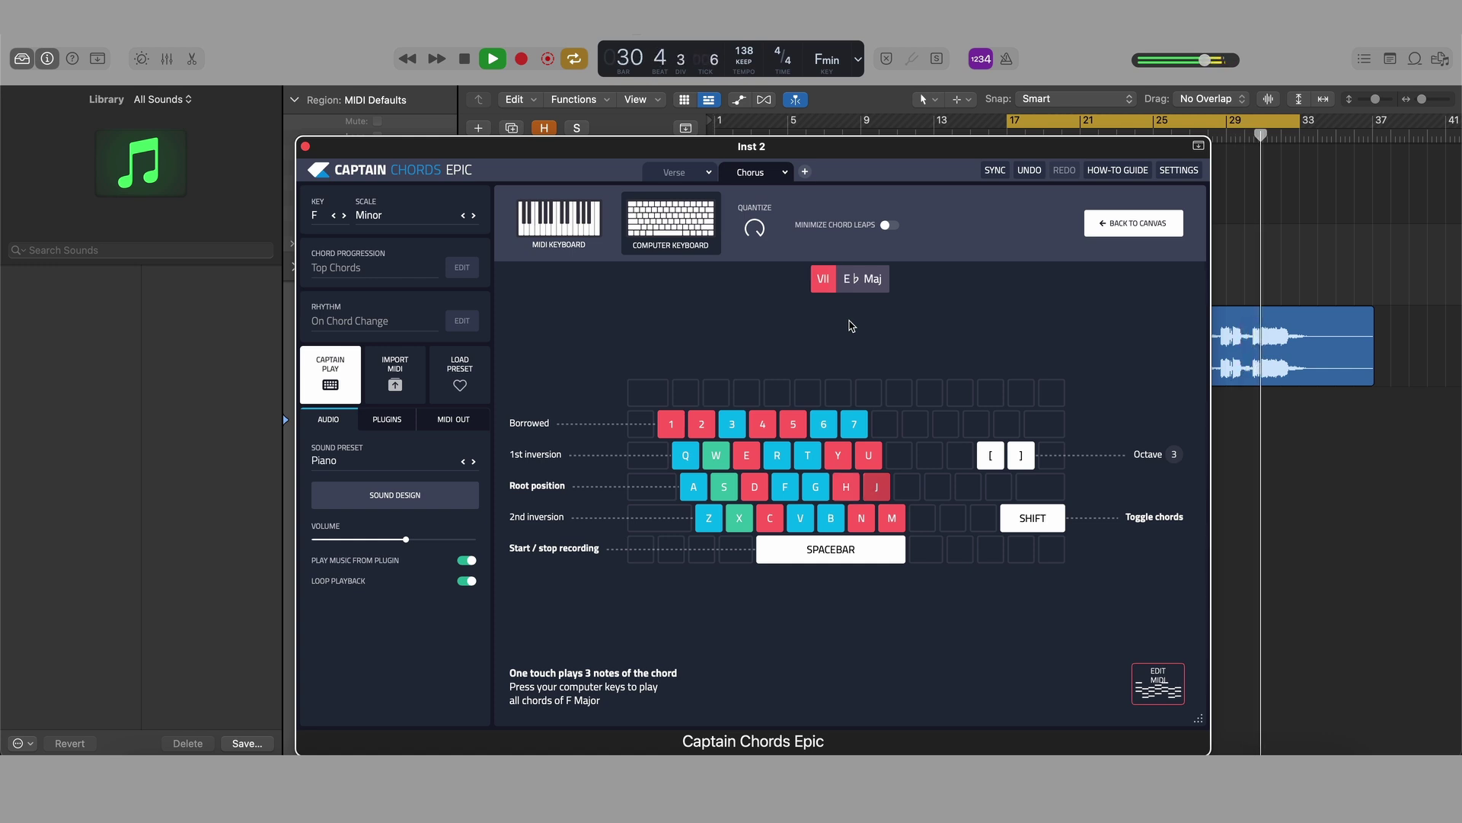
key("space")
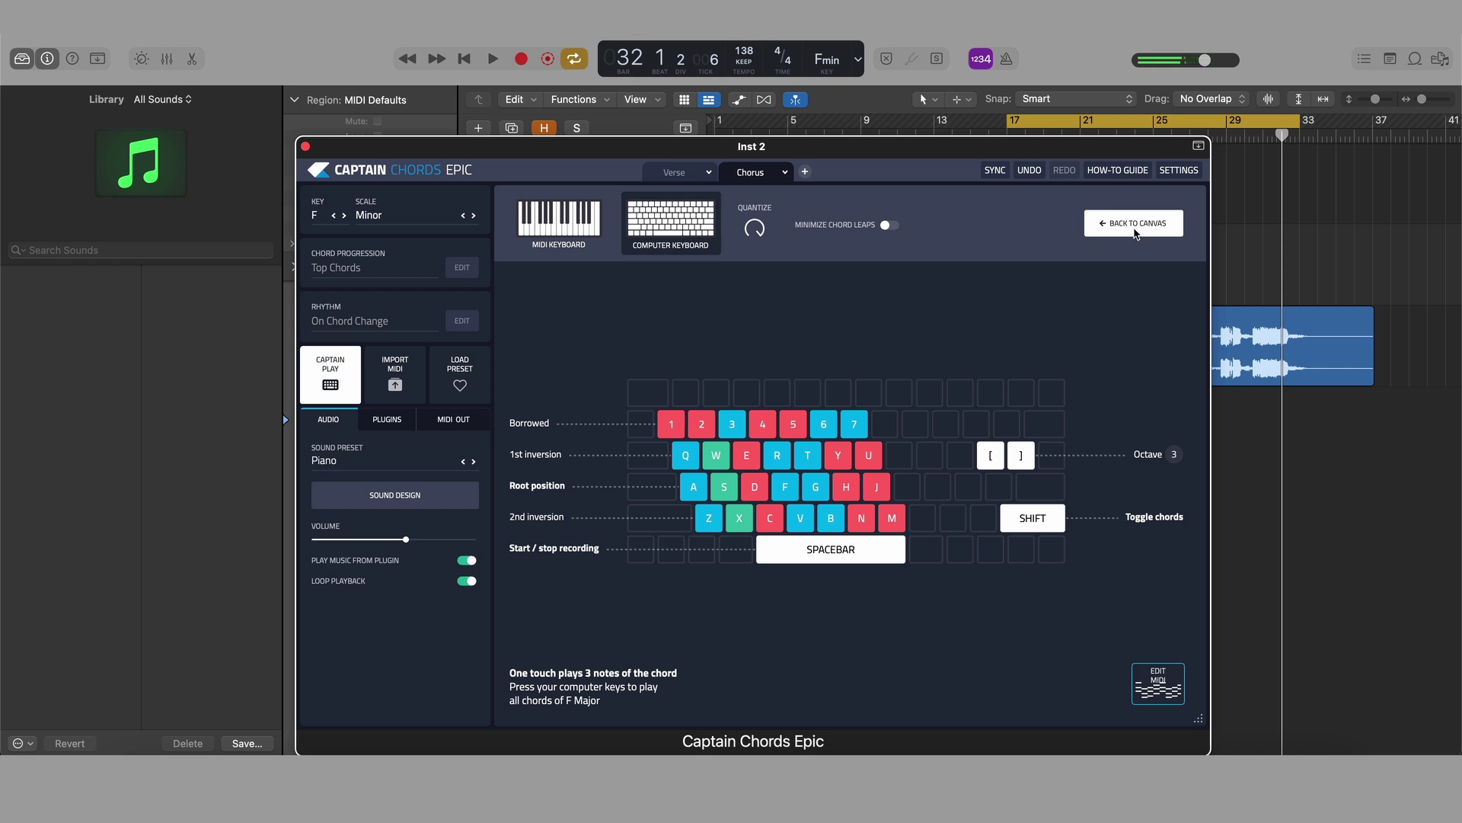
left_click(1133, 230)
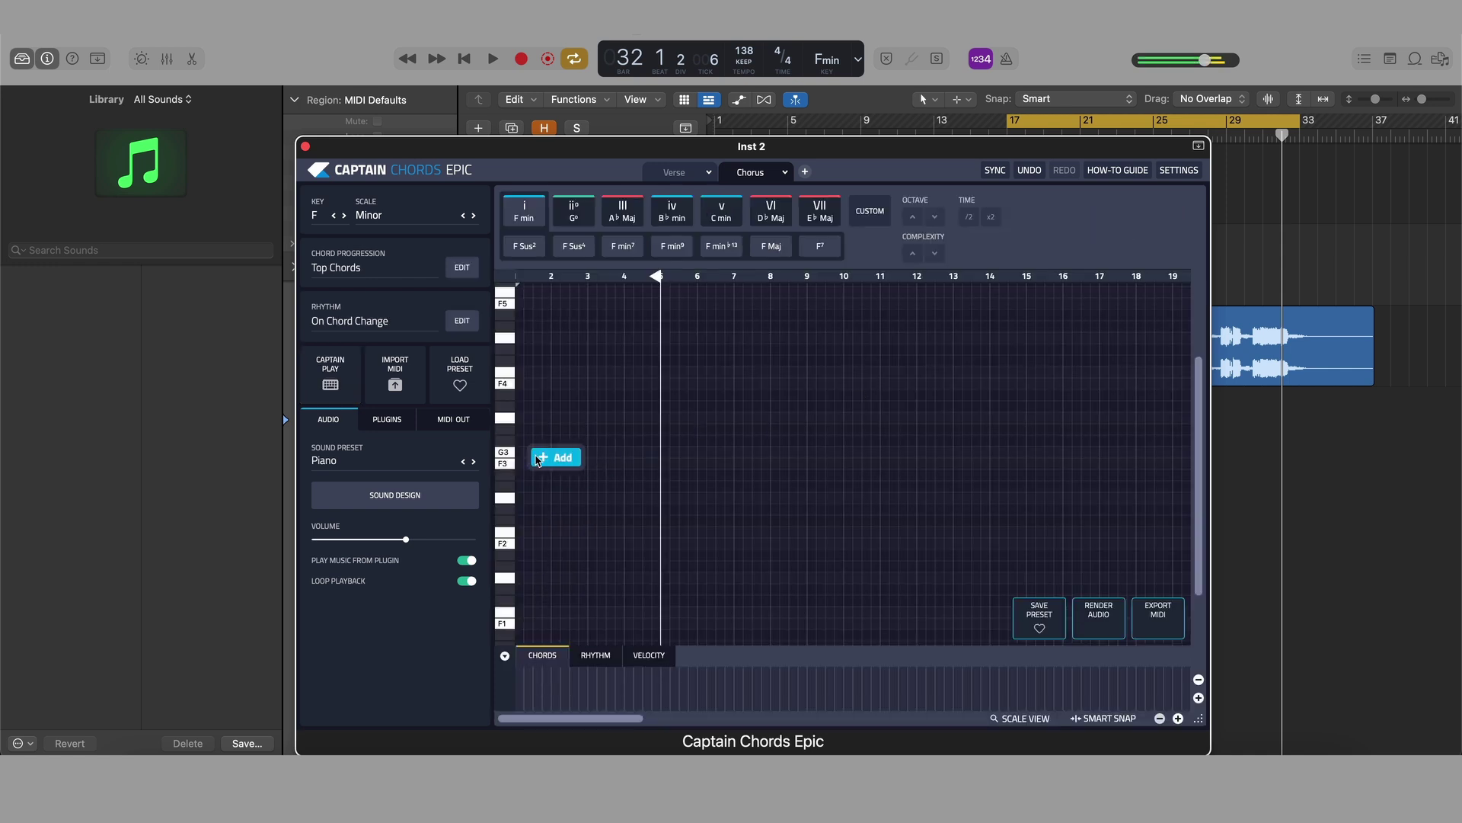
- Add an F min chord at the chorus's start, lengthen it to two bars, and duplicate it to fill eight bars with four chords
left_click(538, 458)
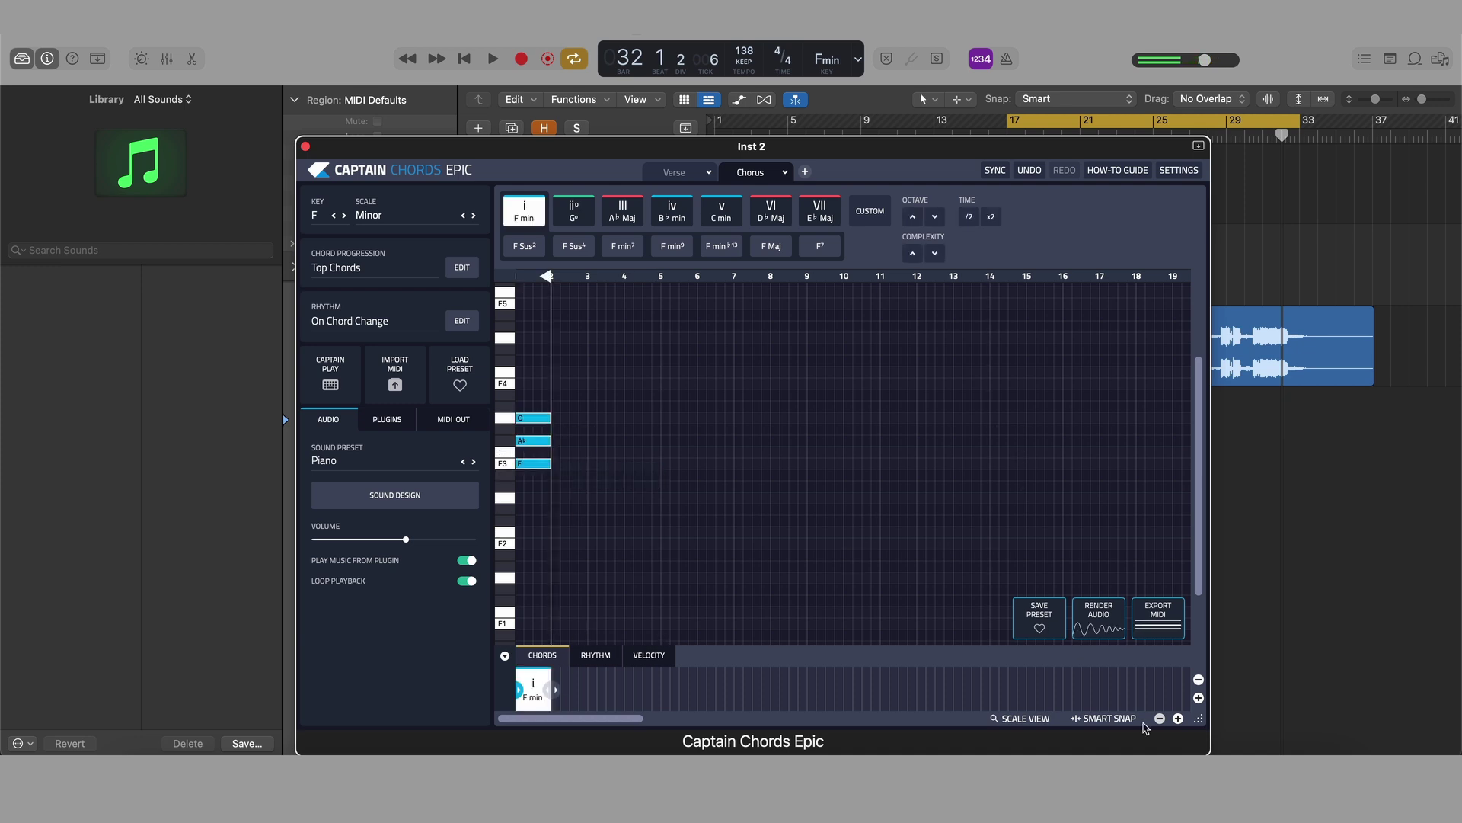
left_click(1177, 719)
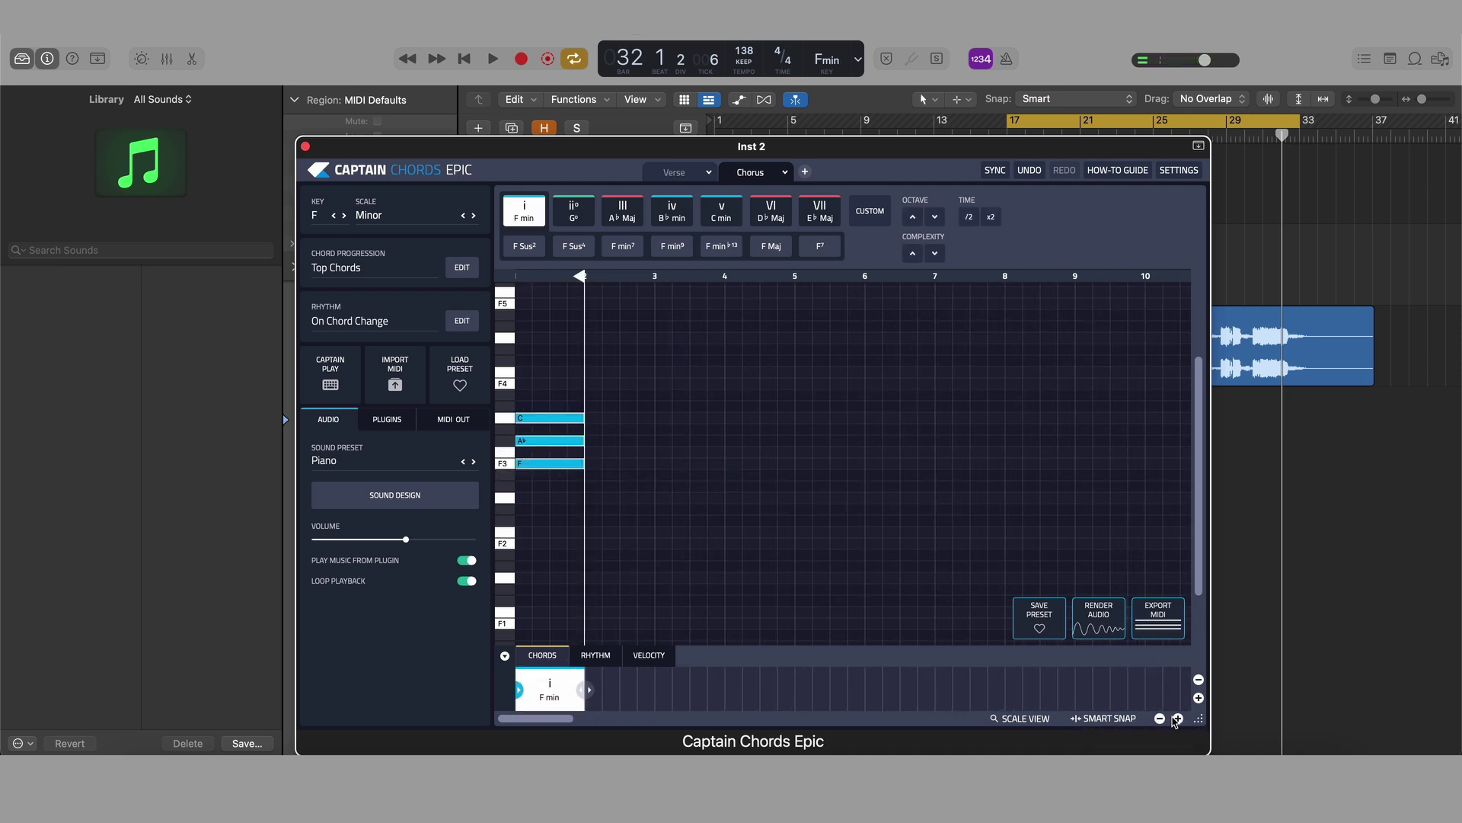
left_click_drag(589, 689, 634, 690)
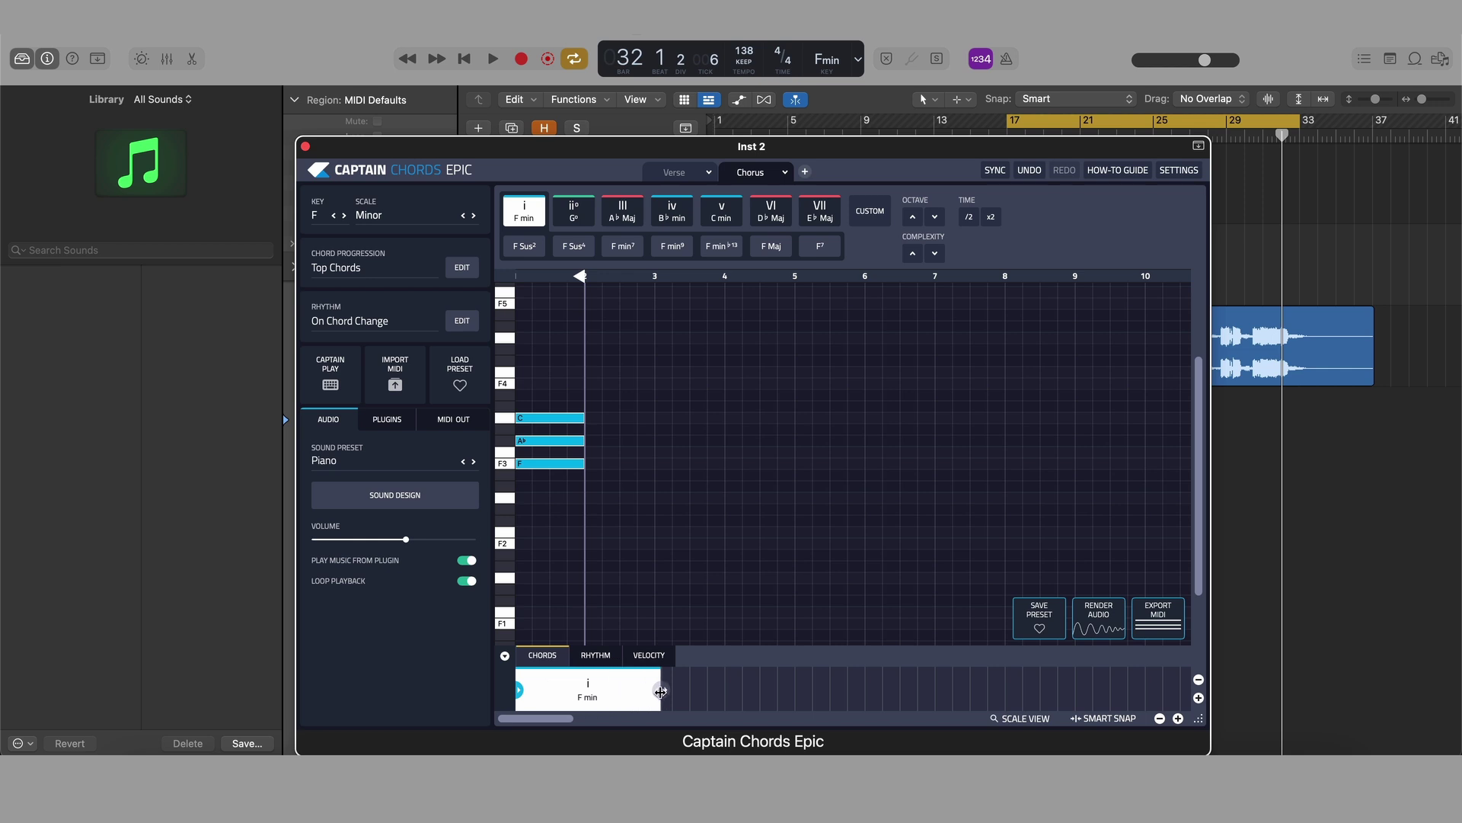
left_click(686, 475)
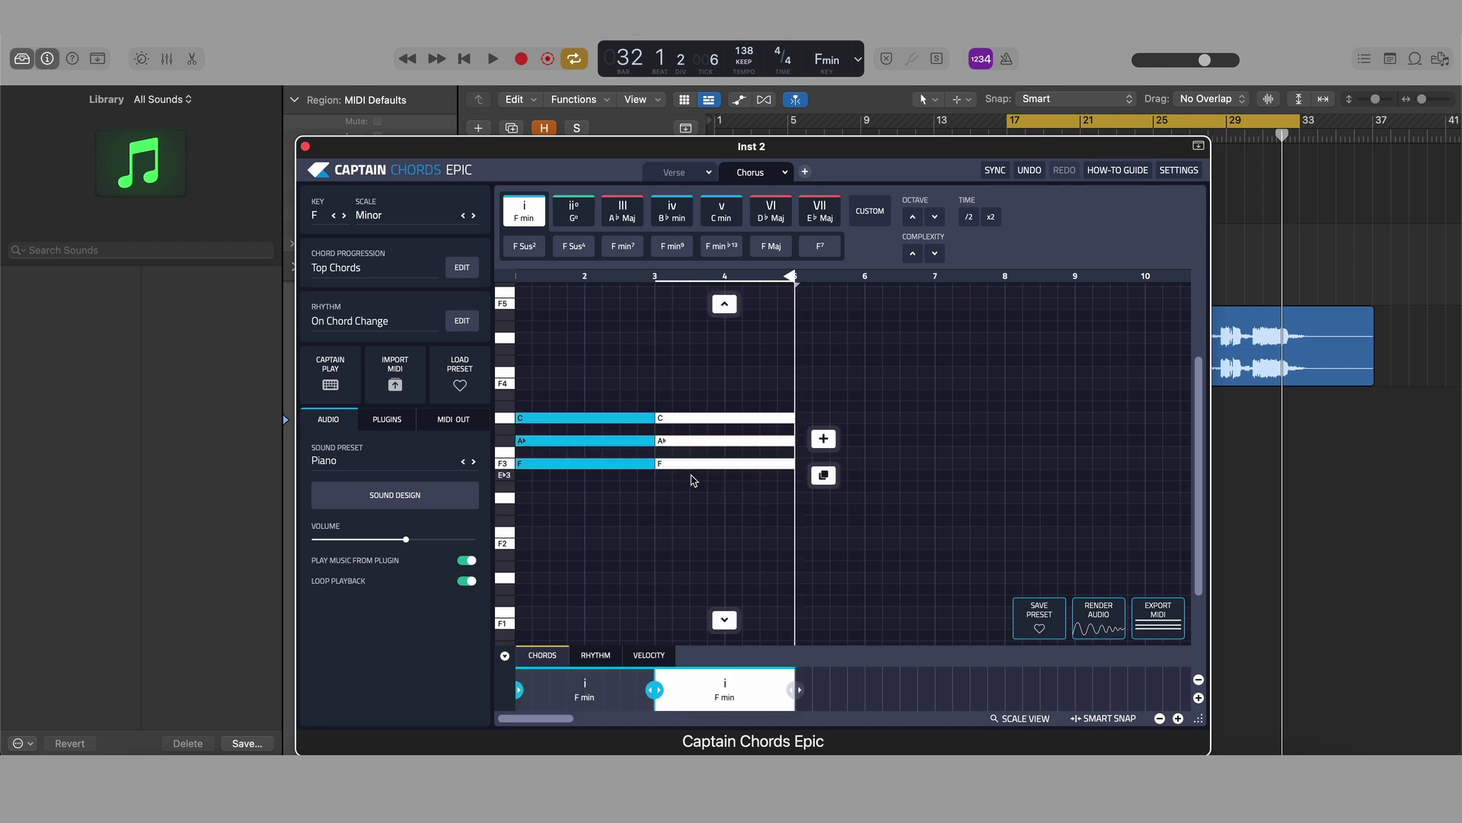
left_click(835, 476)
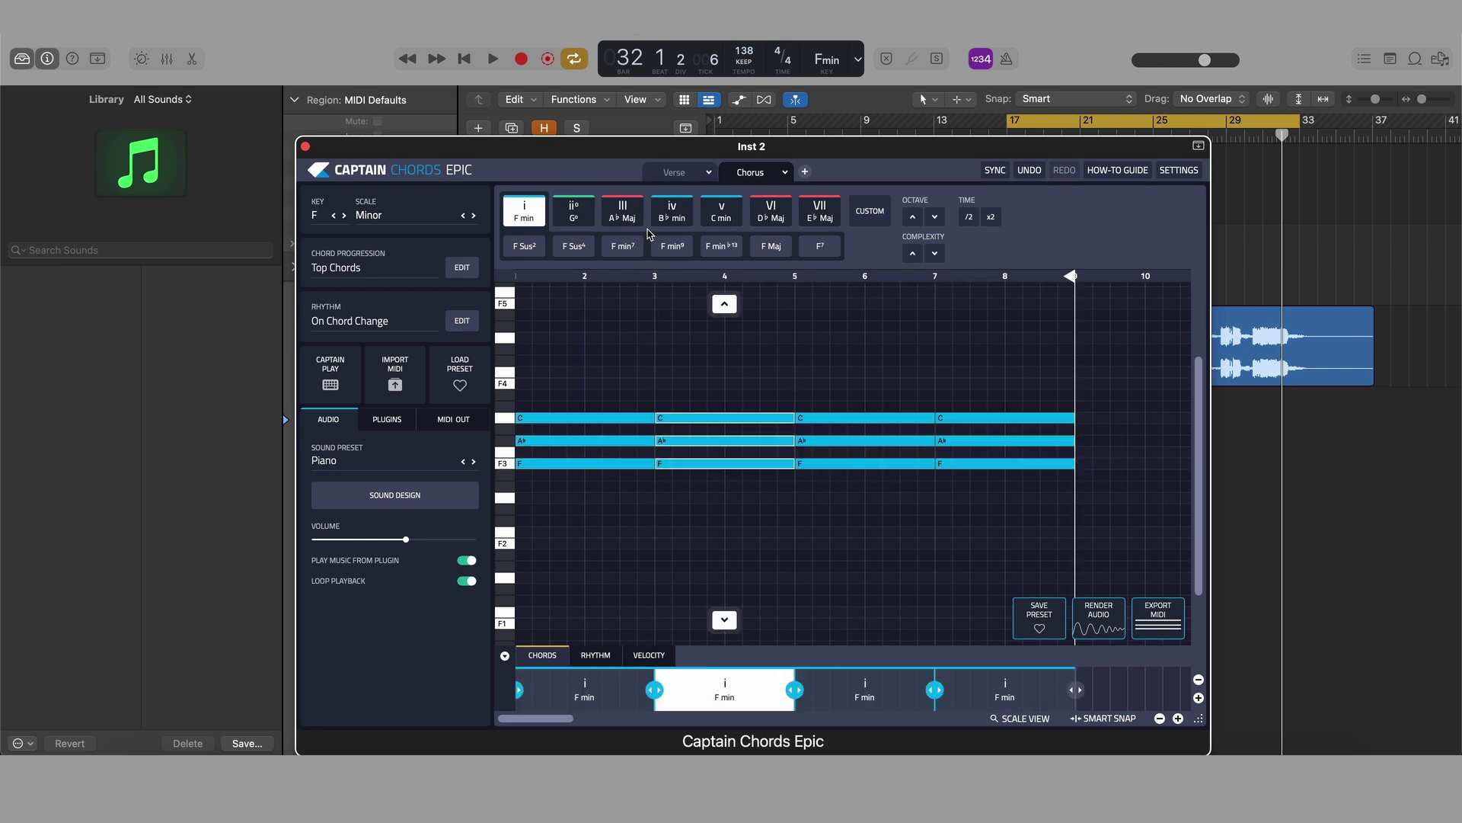
- Change the second, third and fourth chorus chords to C min, D♭ Maj and E♭ Maj
left_click(720, 213)
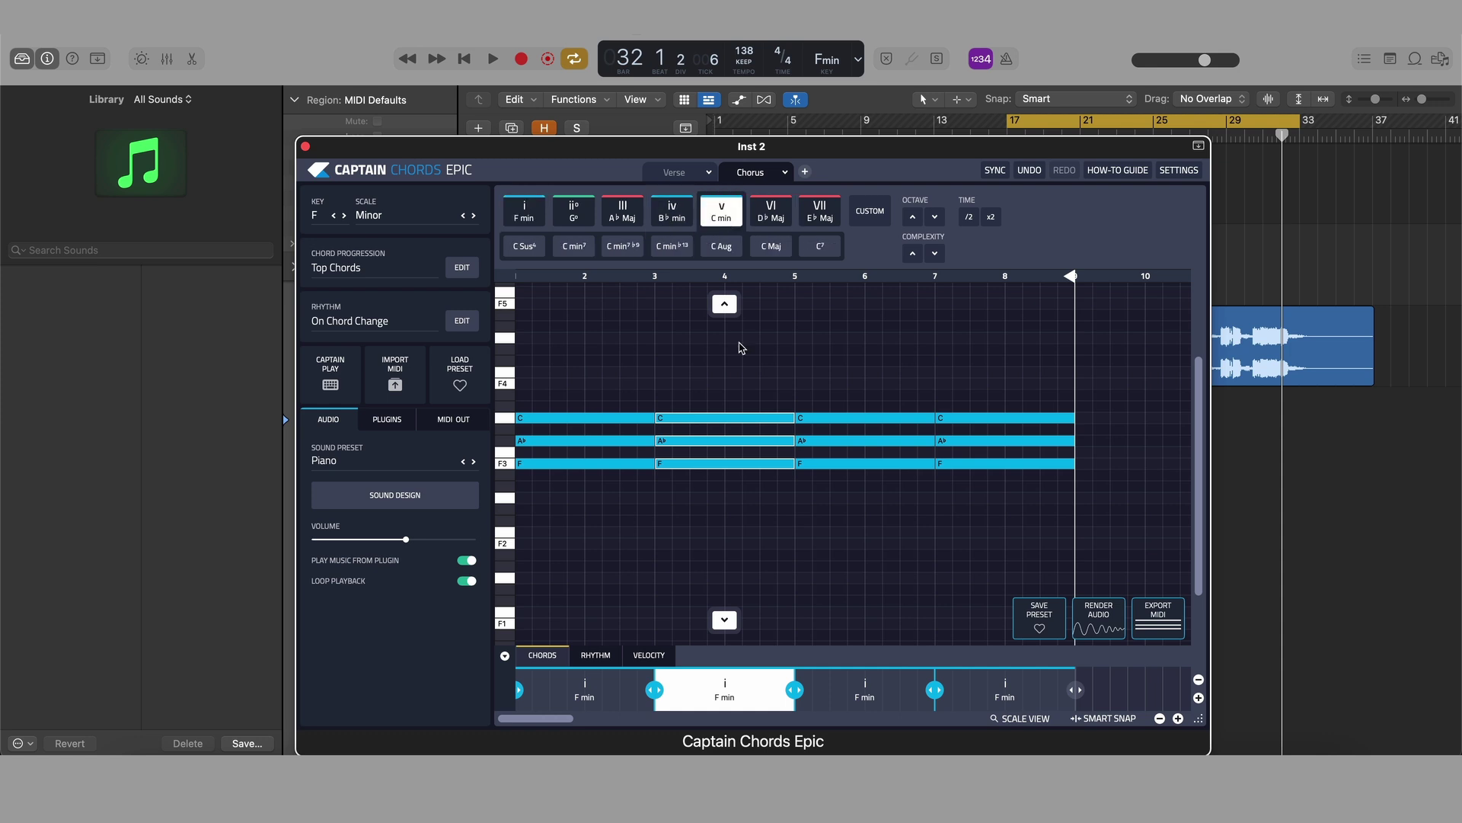
left_click(770, 213)
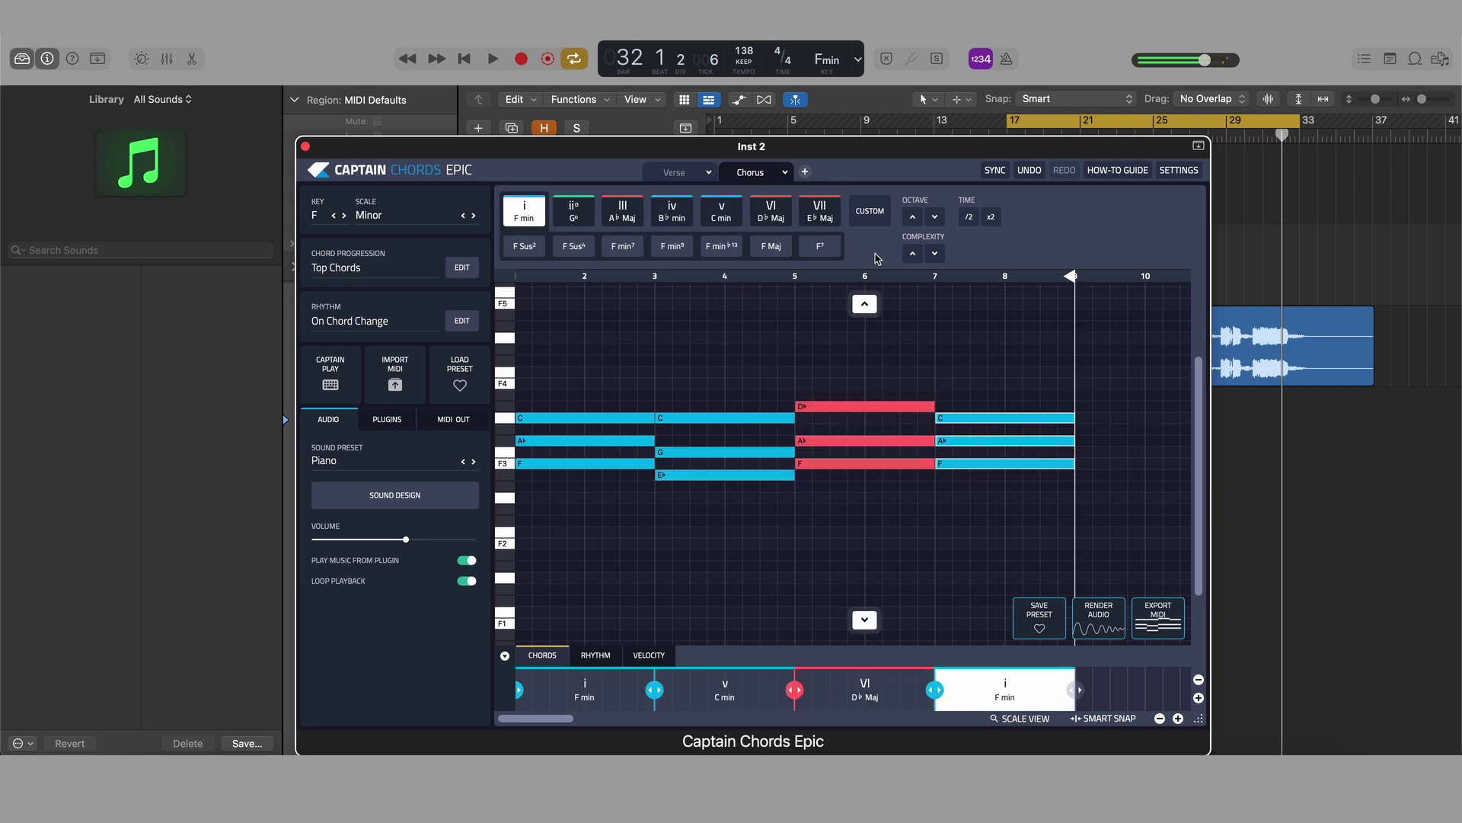
left_click(818, 214)
- Increase the complexity of all chorus chords and all verse chords to add a low root note beneath each
left_click_drag(1121, 364, 597, 519)
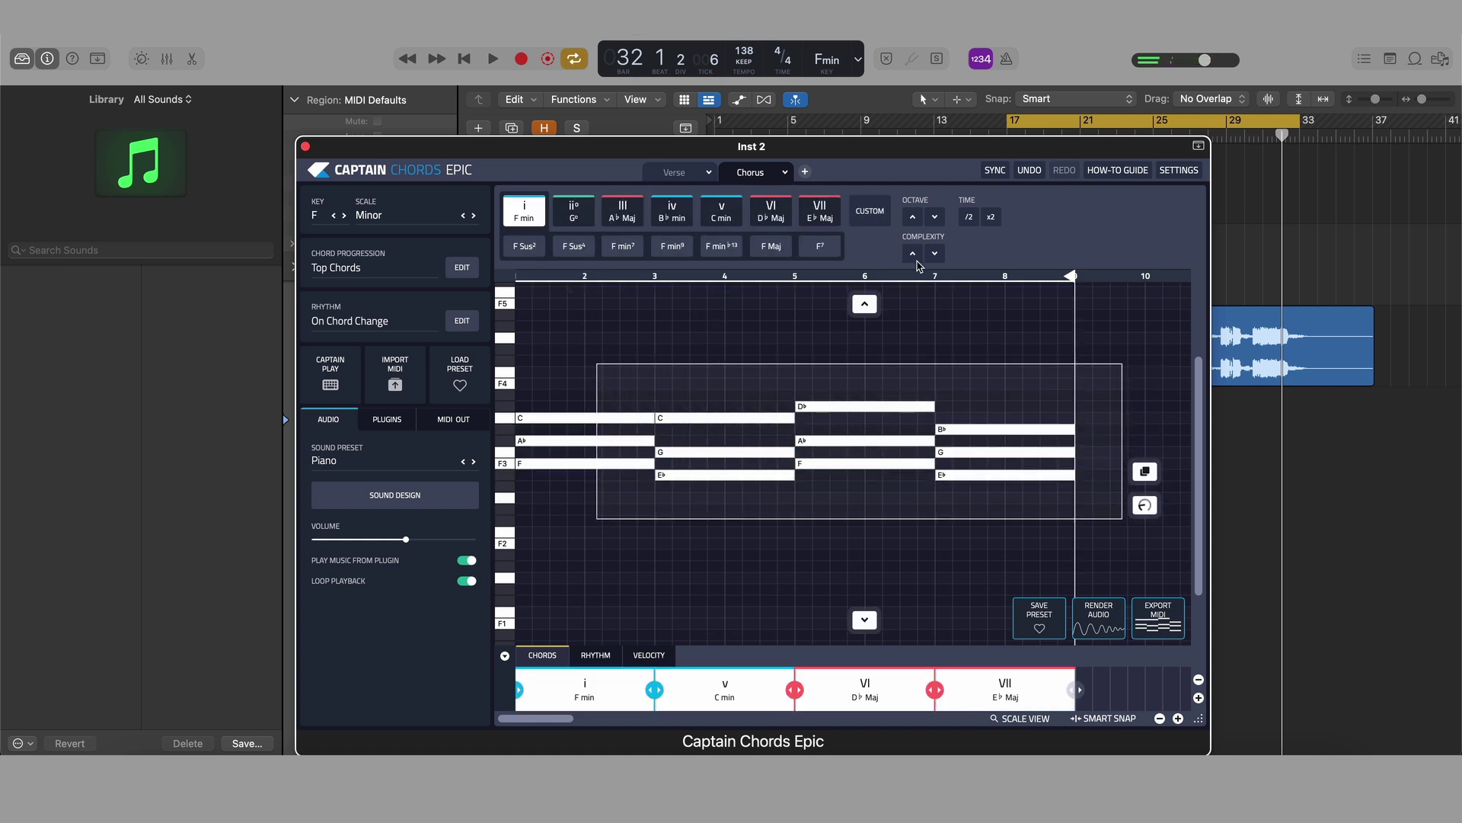
left_click(913, 254)
left_click(987, 315)
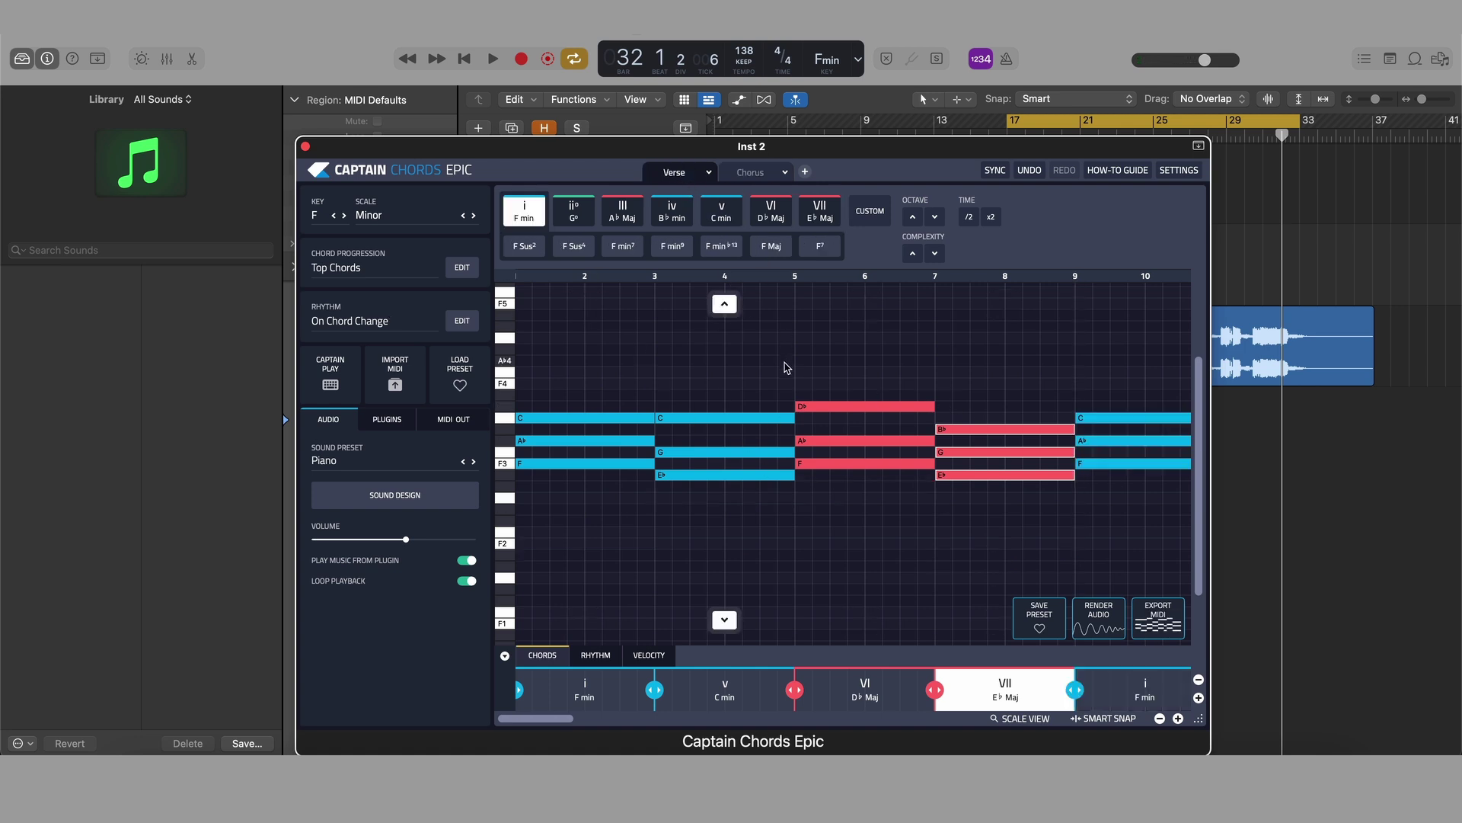
key("super+a")
left_click(914, 253)
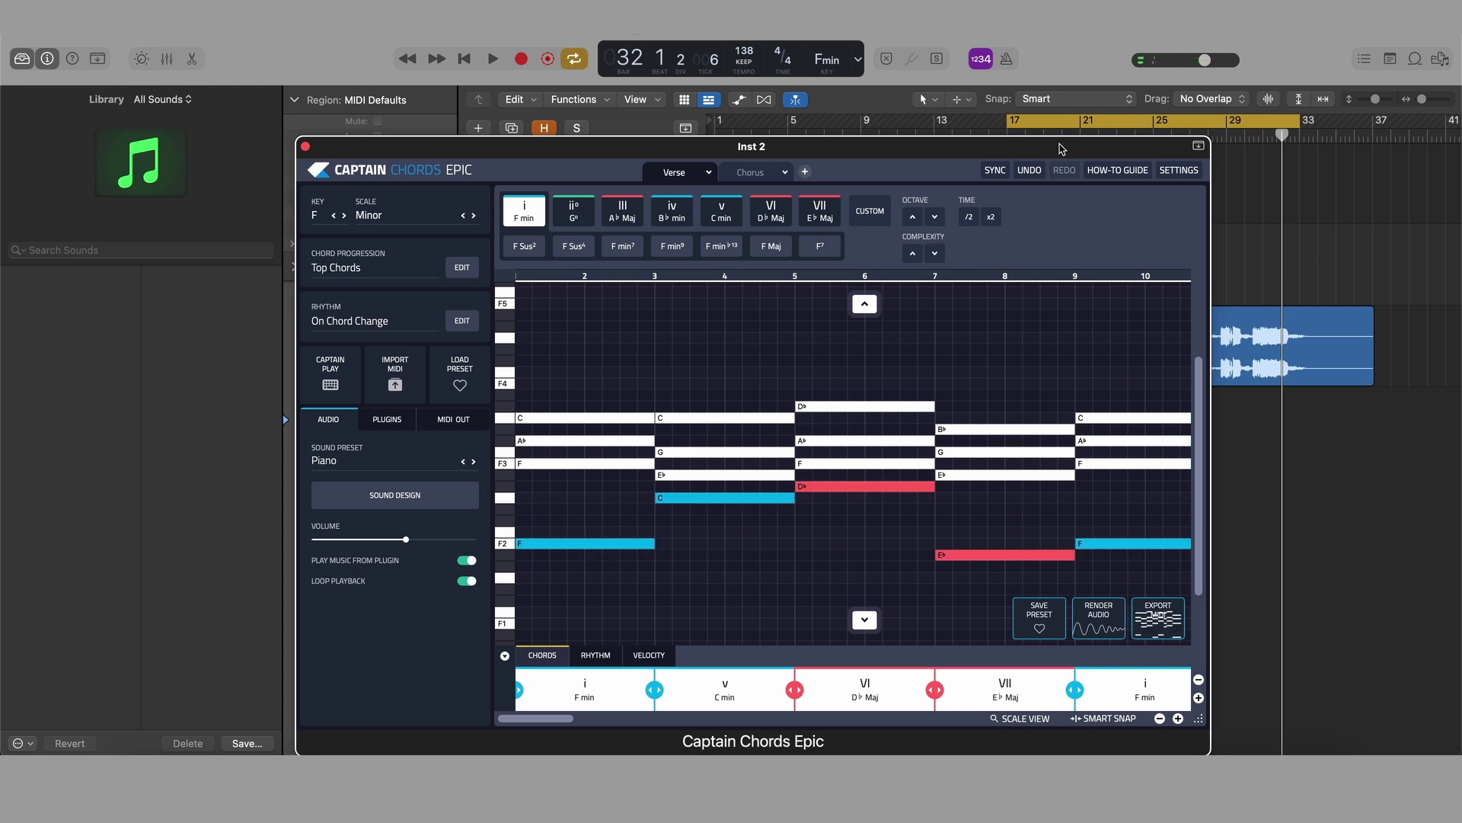
- Change the chord sound preset to String Machine from the Strings instruments
left_click(385, 463)
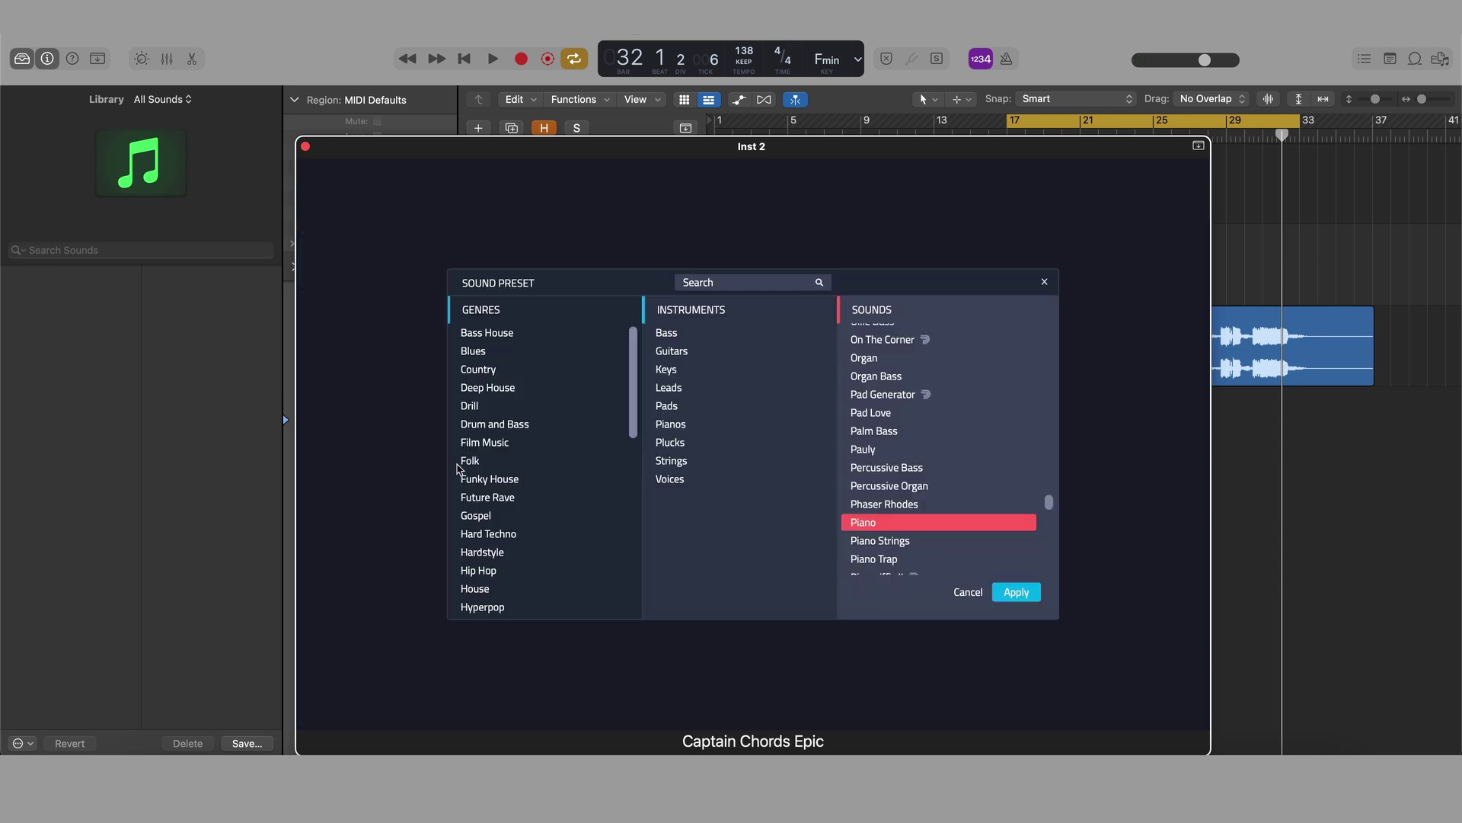
left_click(690, 462)
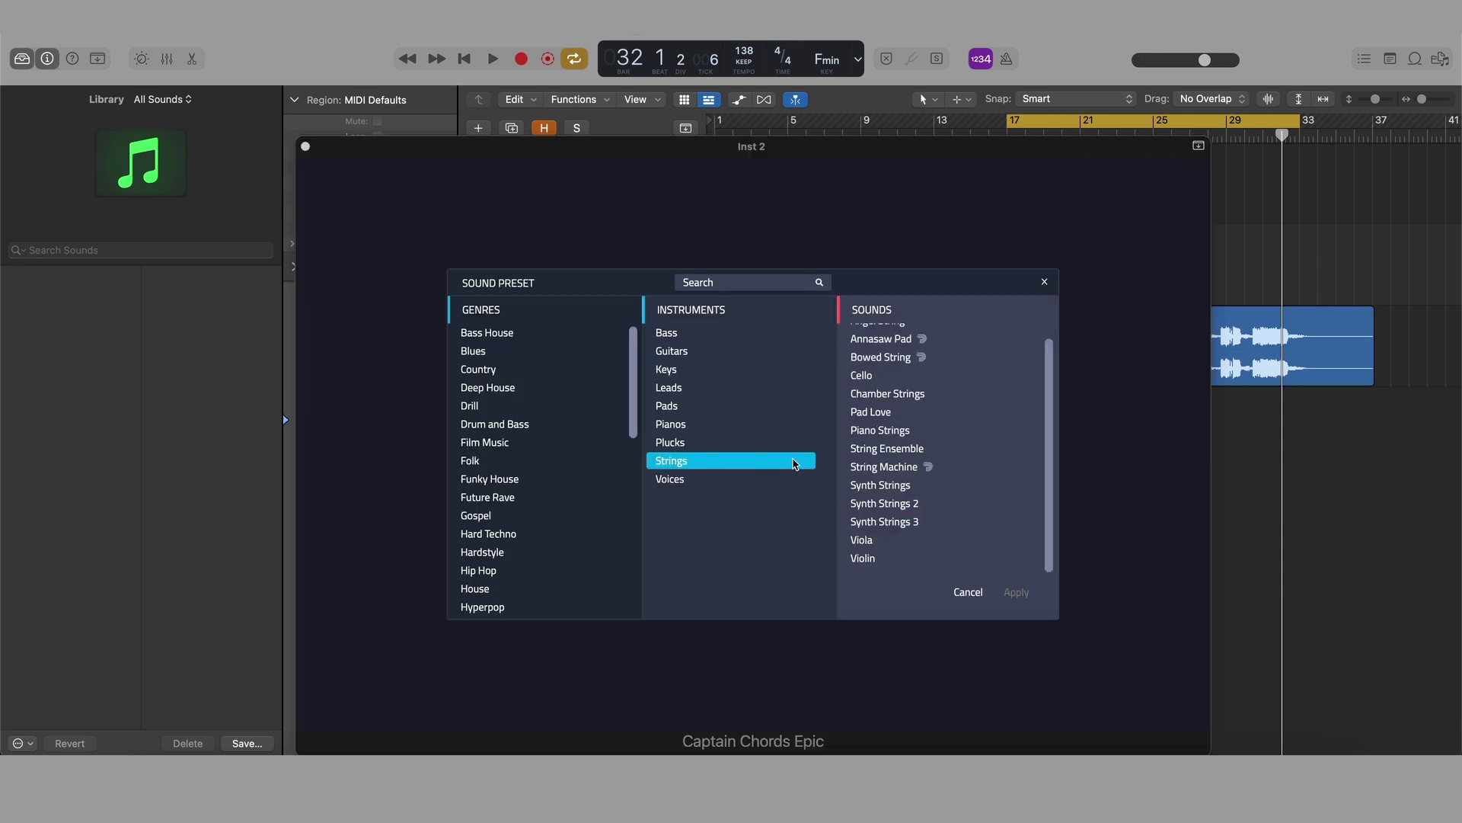
left_click(874, 473)
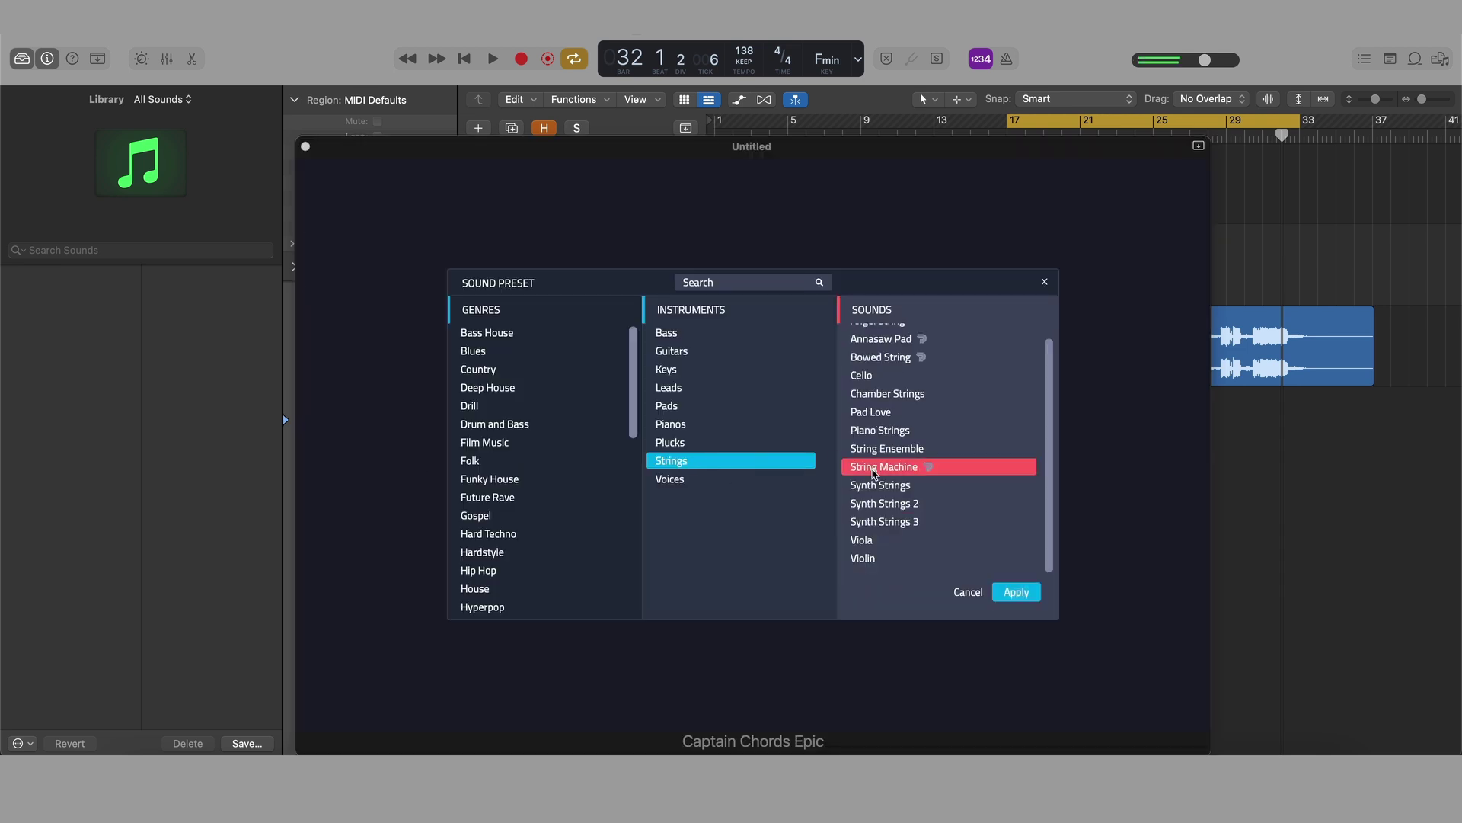
left_click(1017, 592)
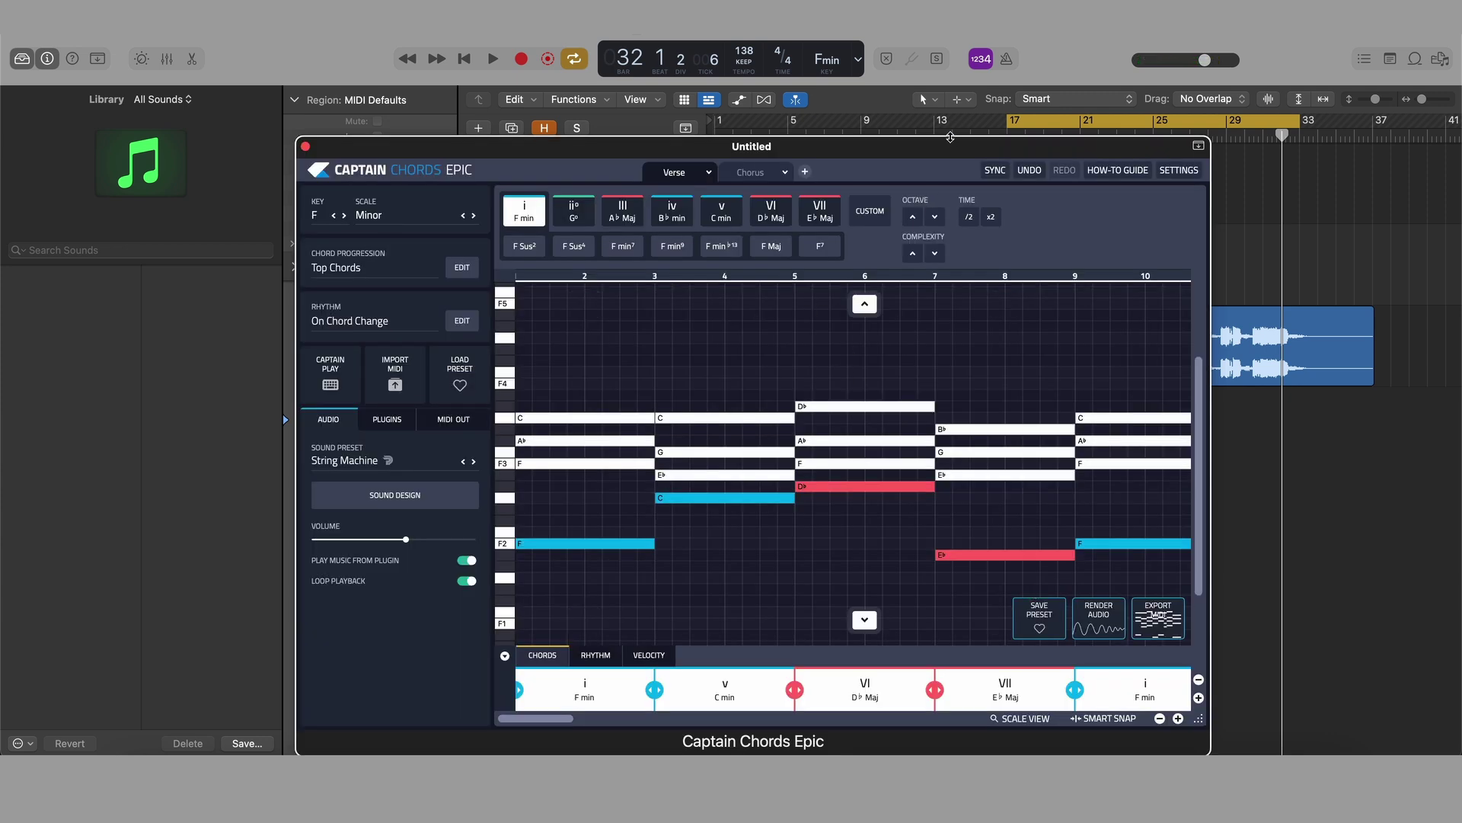
- Export the verse chords as MIDI onto the chord track at bar 1 without importing tempo
left_click_drag(951, 150, 361, 110)
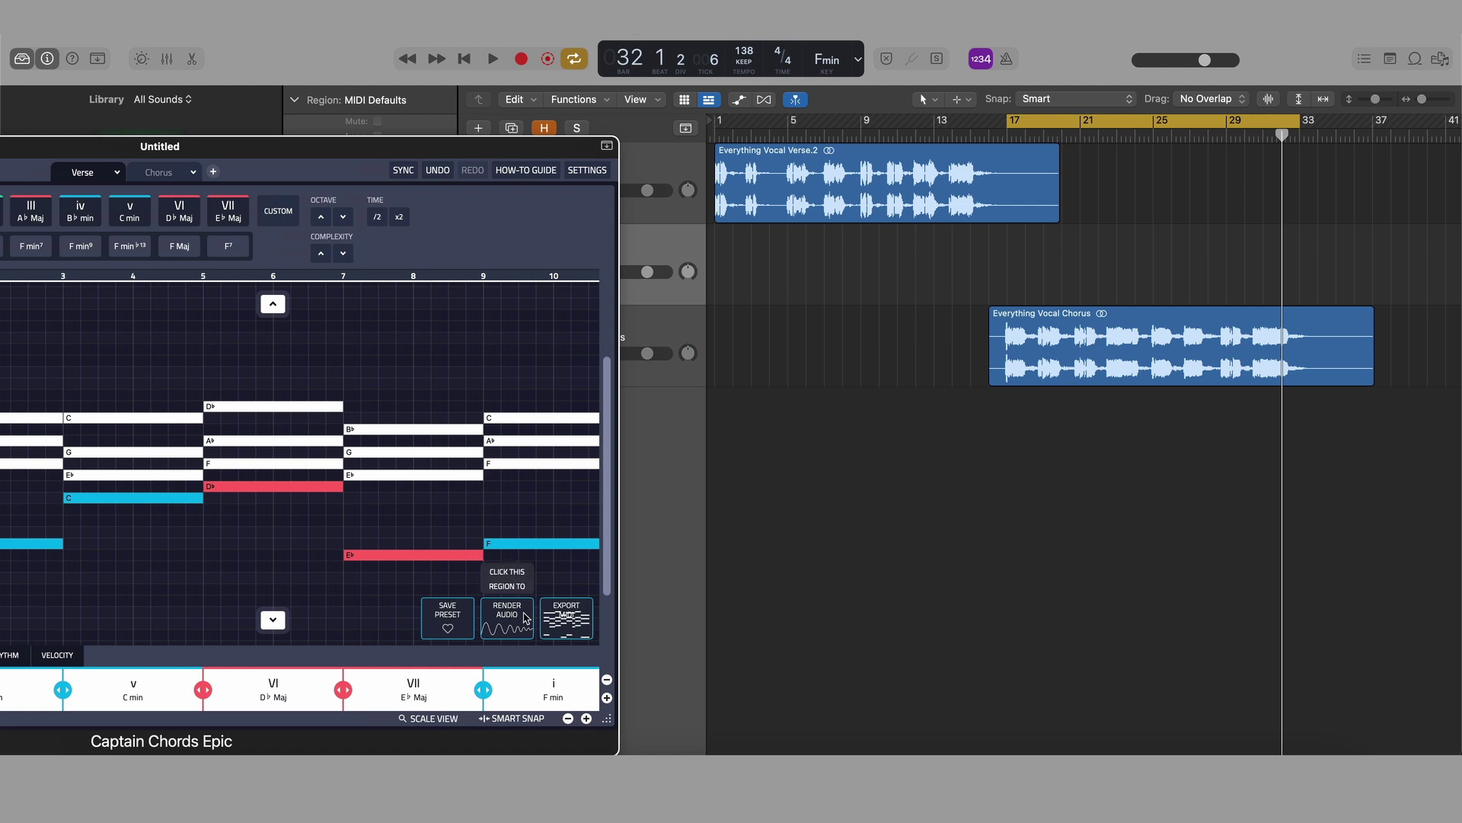
left_click_drag(567, 619, 718, 245)
left_click(726, 328)
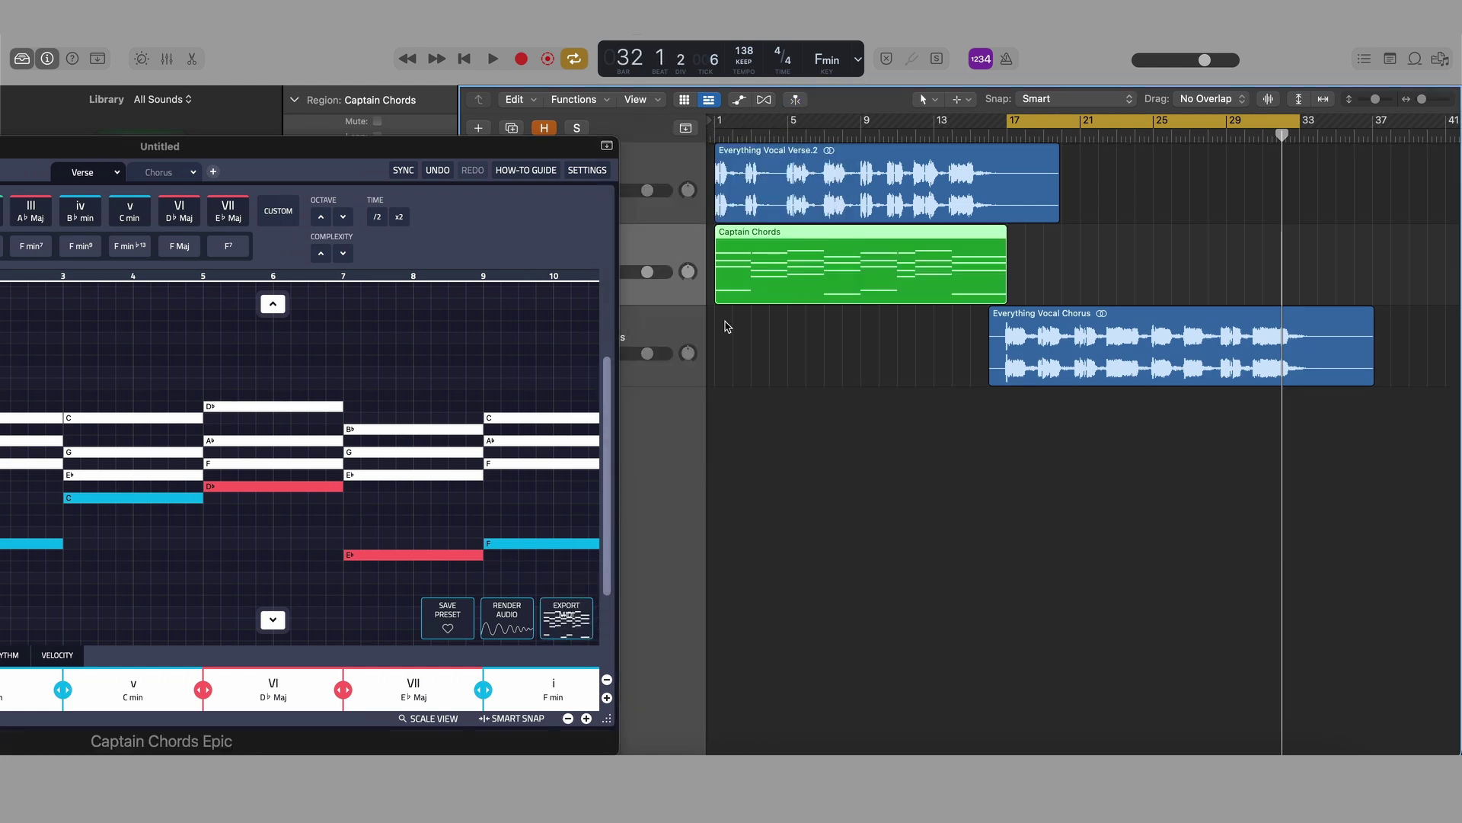
- Export the chorus chords as MIDI onto the chord track at bar 17 without importing tempo
left_click(157, 173)
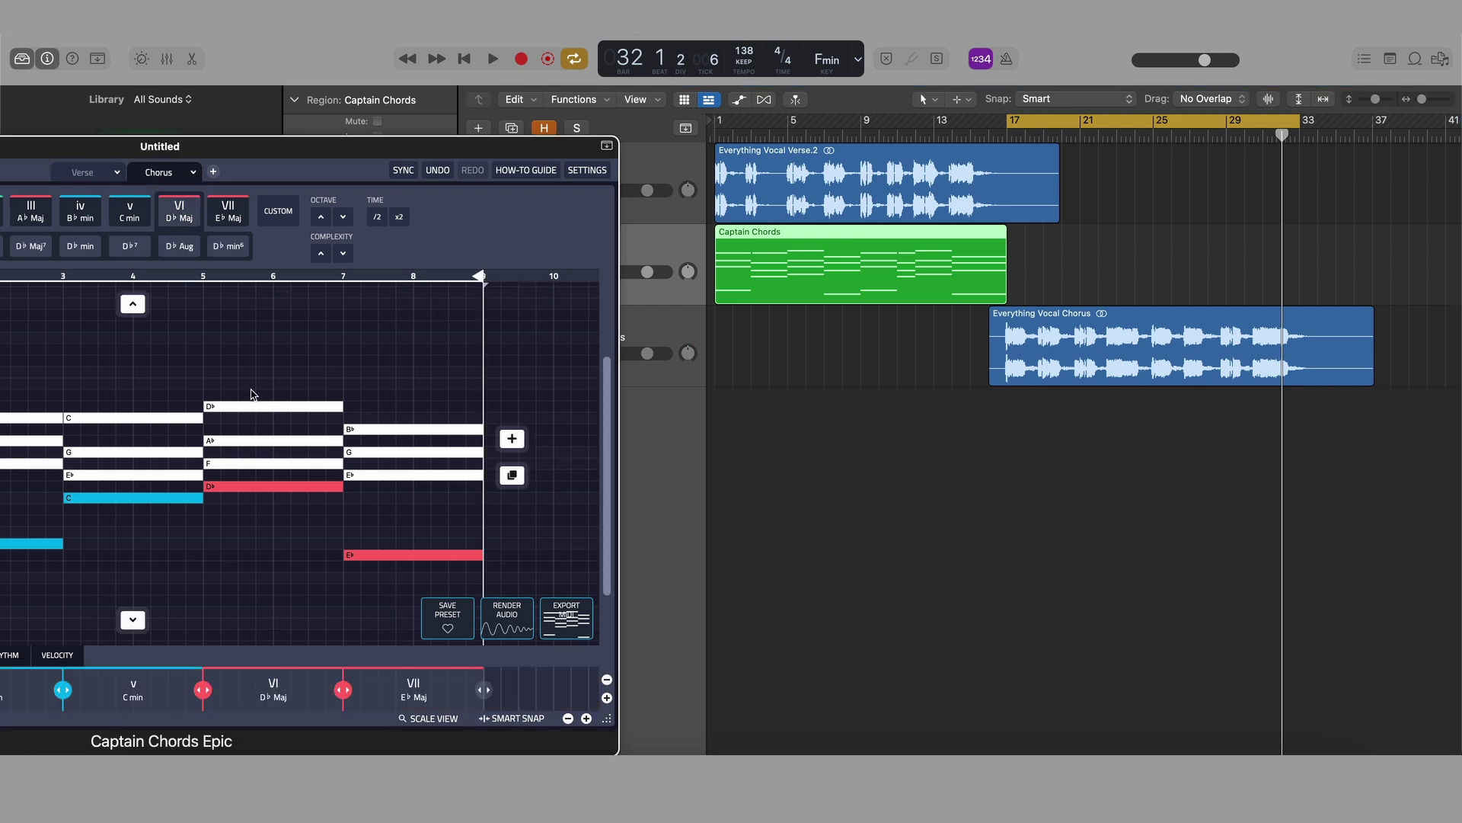
left_click_drag(544, 641, 1010, 275)
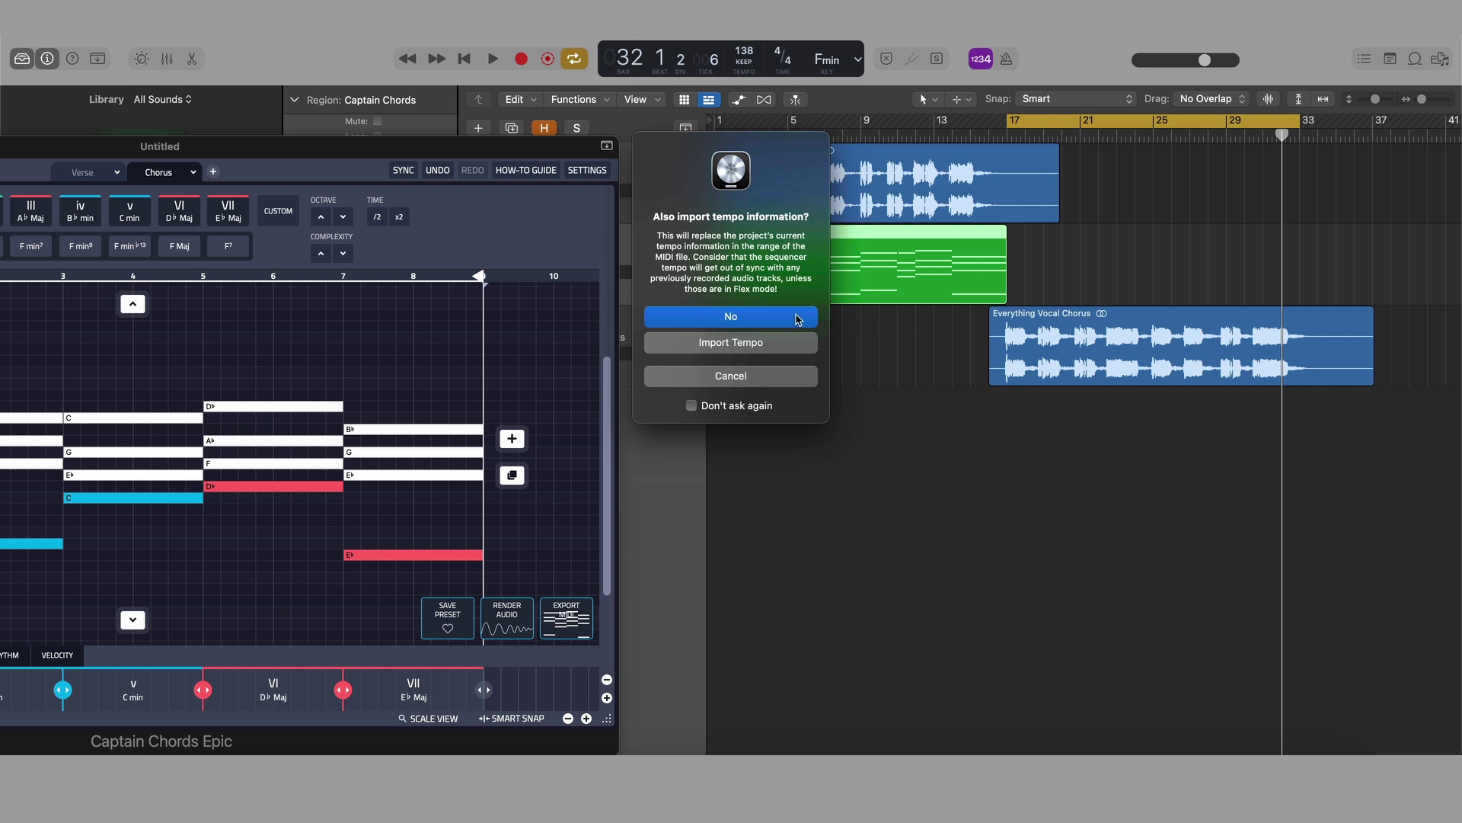
left_click(798, 319)
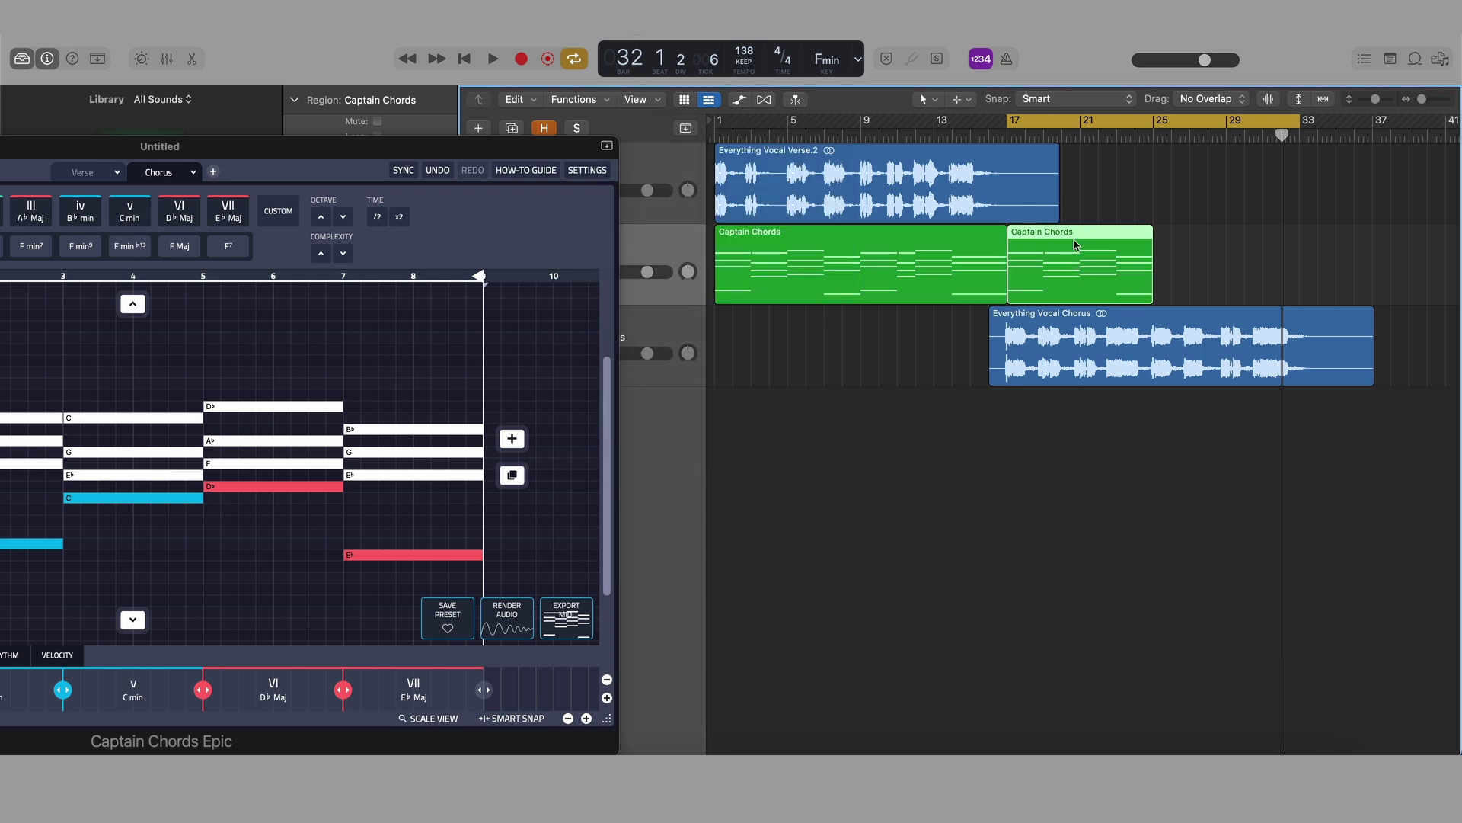
- Copy the chorus chord region to bar 25 and join both chorus regions into one
left_click_drag(1082, 234, 1230, 237)
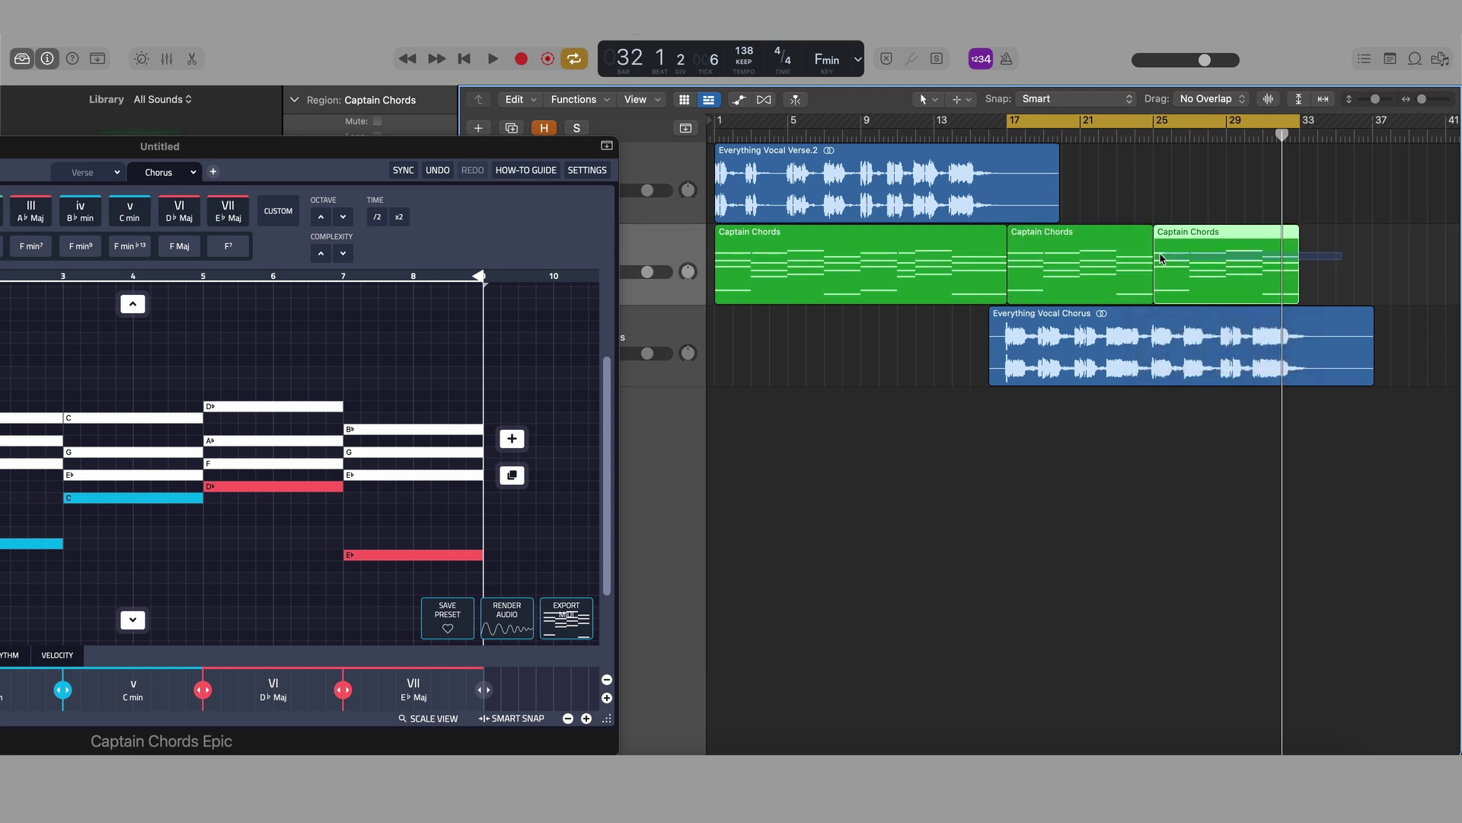
left_click(1106, 262, "shift")
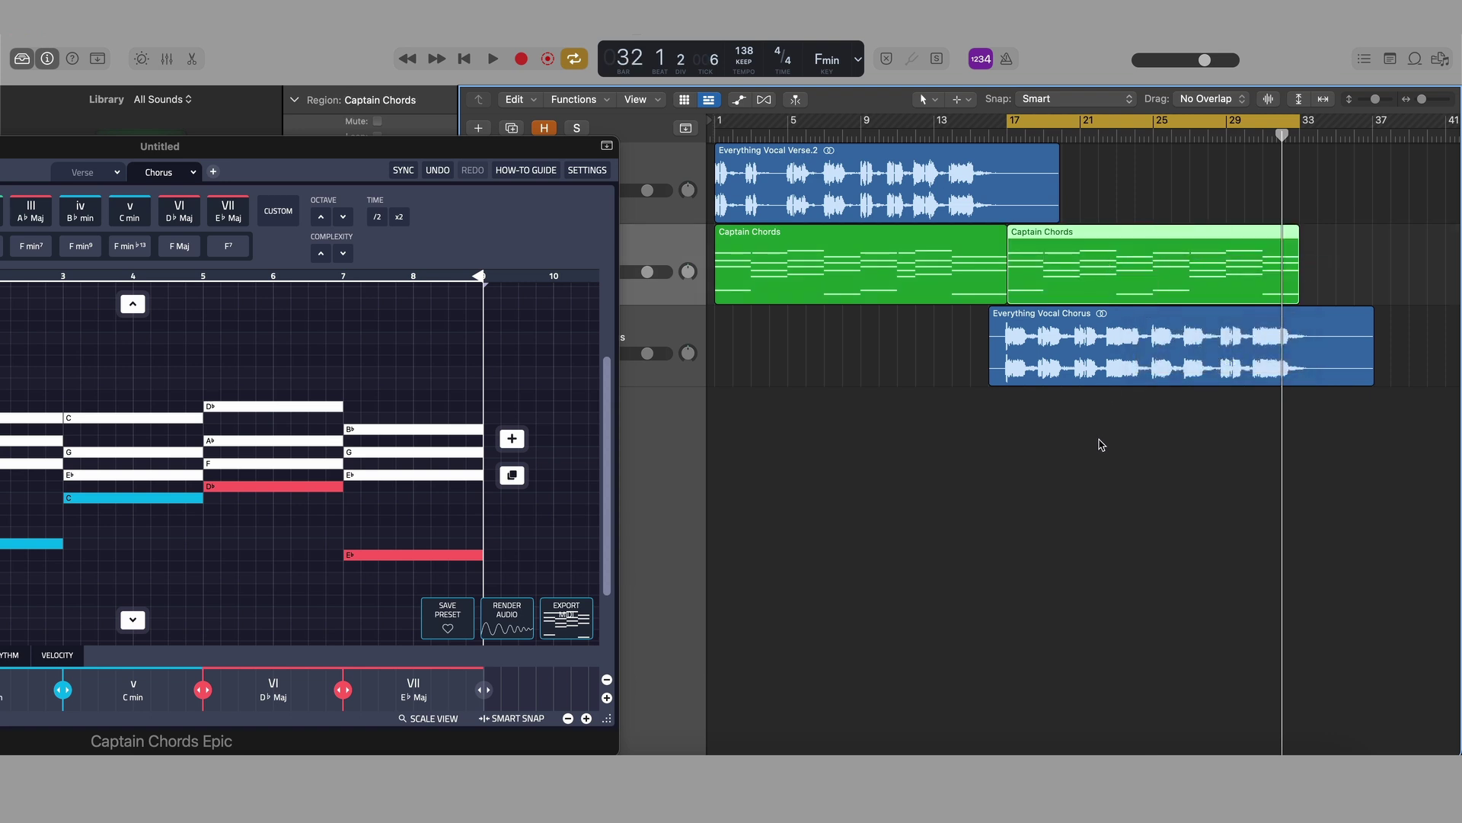
left_click(1100, 444)
- Turn off Play Music From Plugin in Captain Chords Epic and close the plug-in window
left_click_drag(462, 155, 1013, 156)
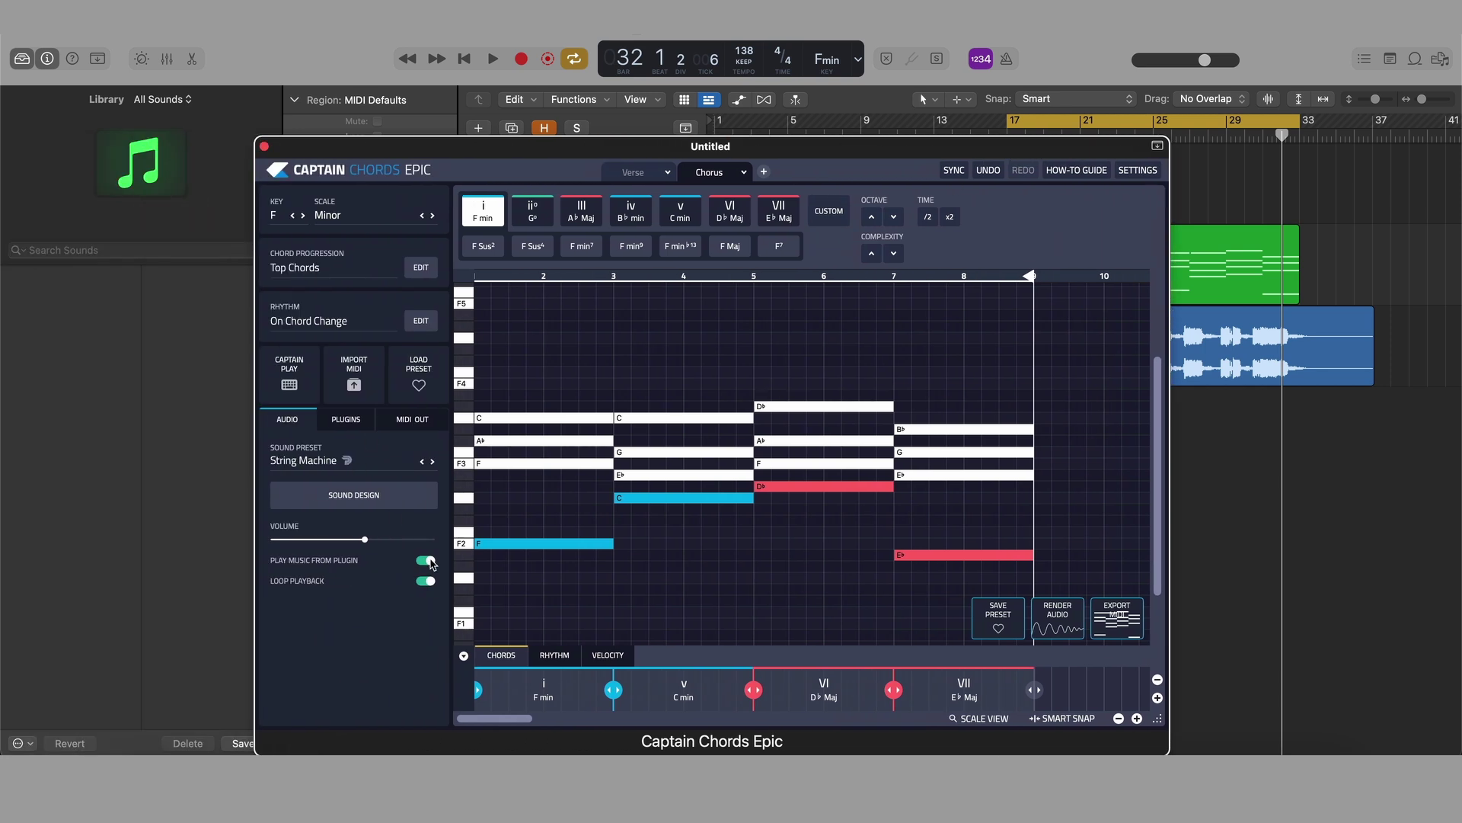
left_click(425, 561)
left_click(264, 146)
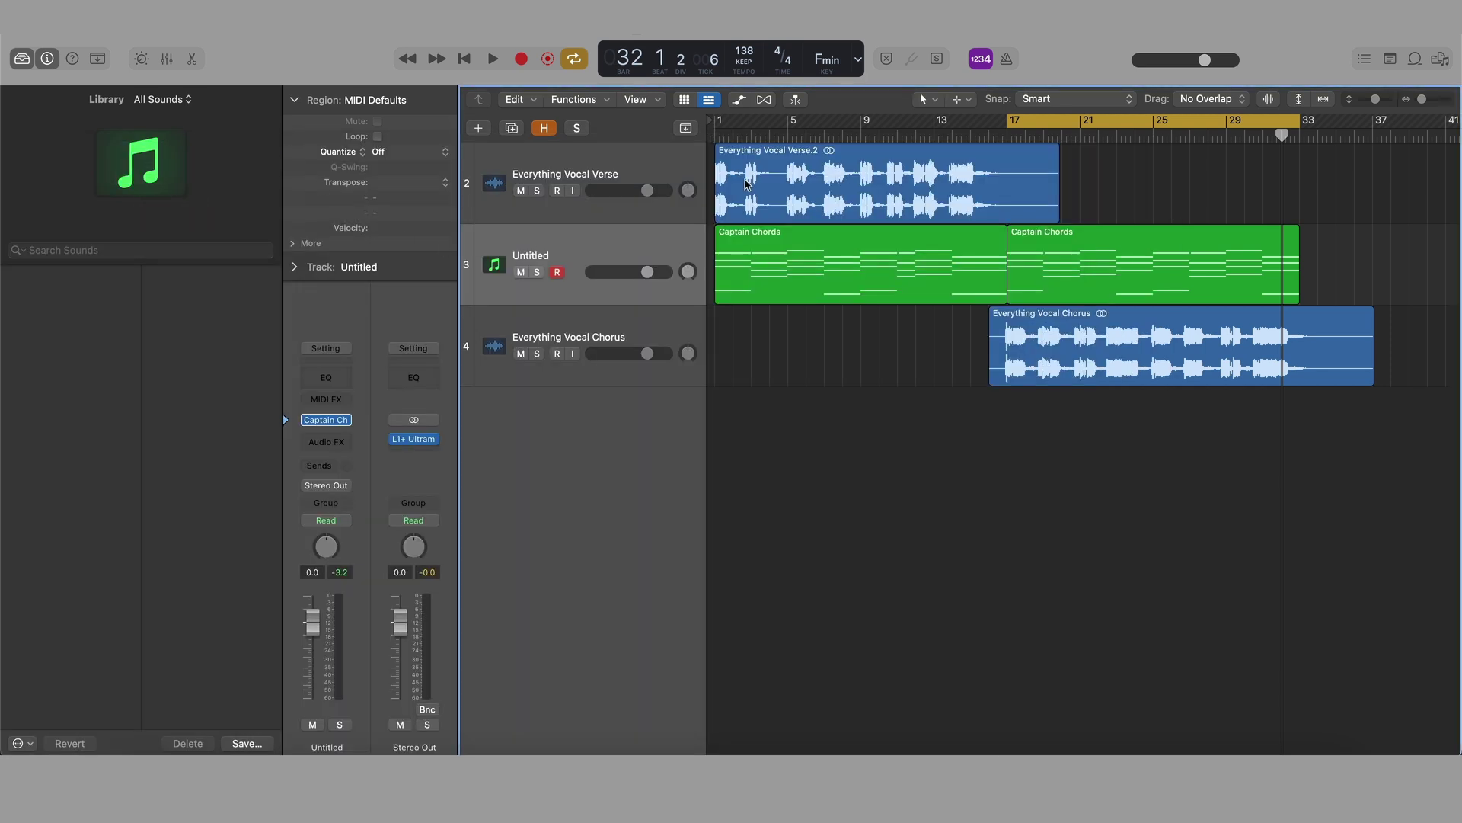
- Extend the cycle range to cover bars 1 to 33 and start playback from bar 1
left_click_drag(999, 126, 718, 126)
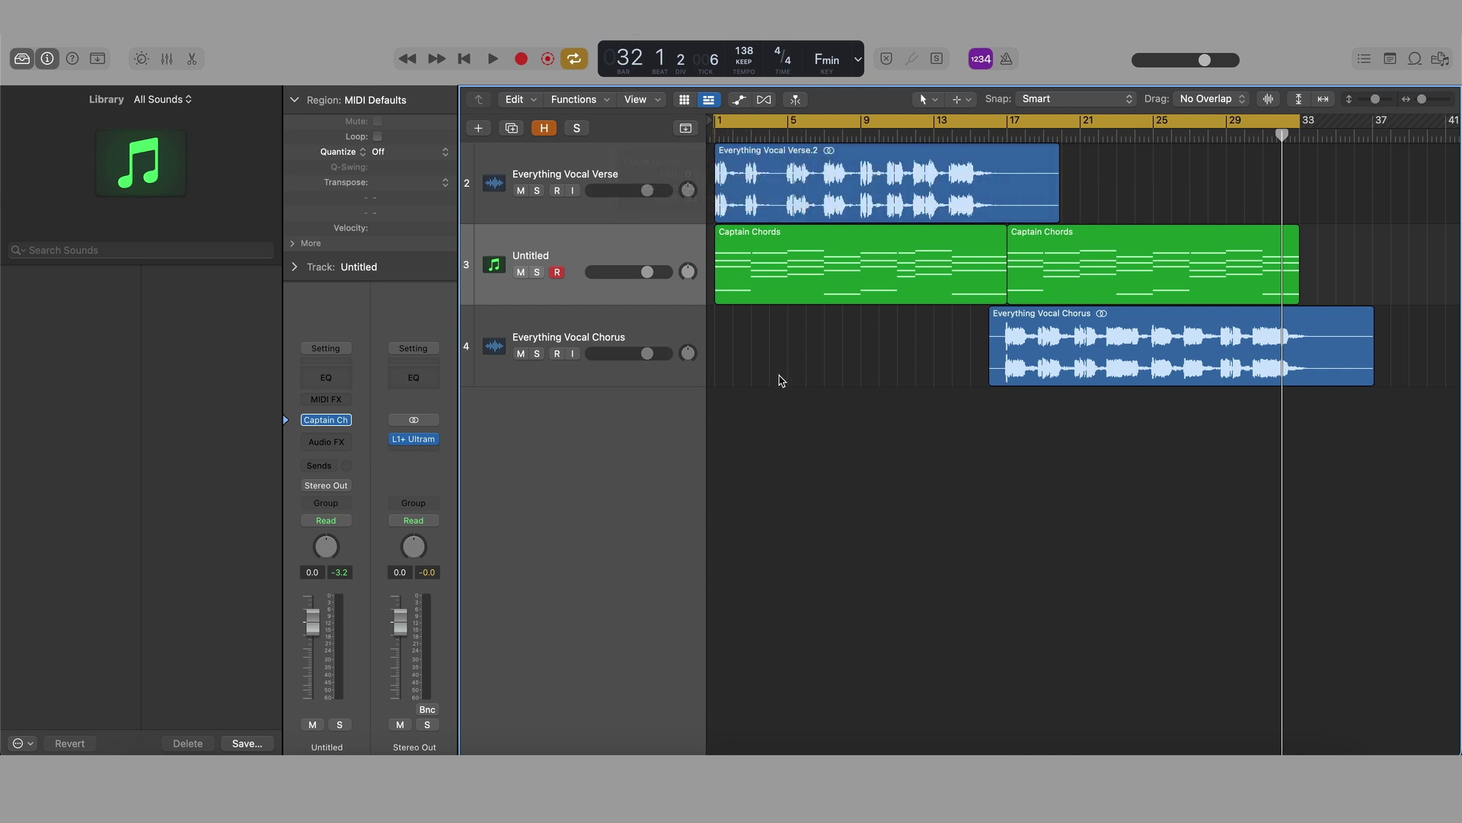
key("super+Right")
key("super+Right")
key("super+Right")
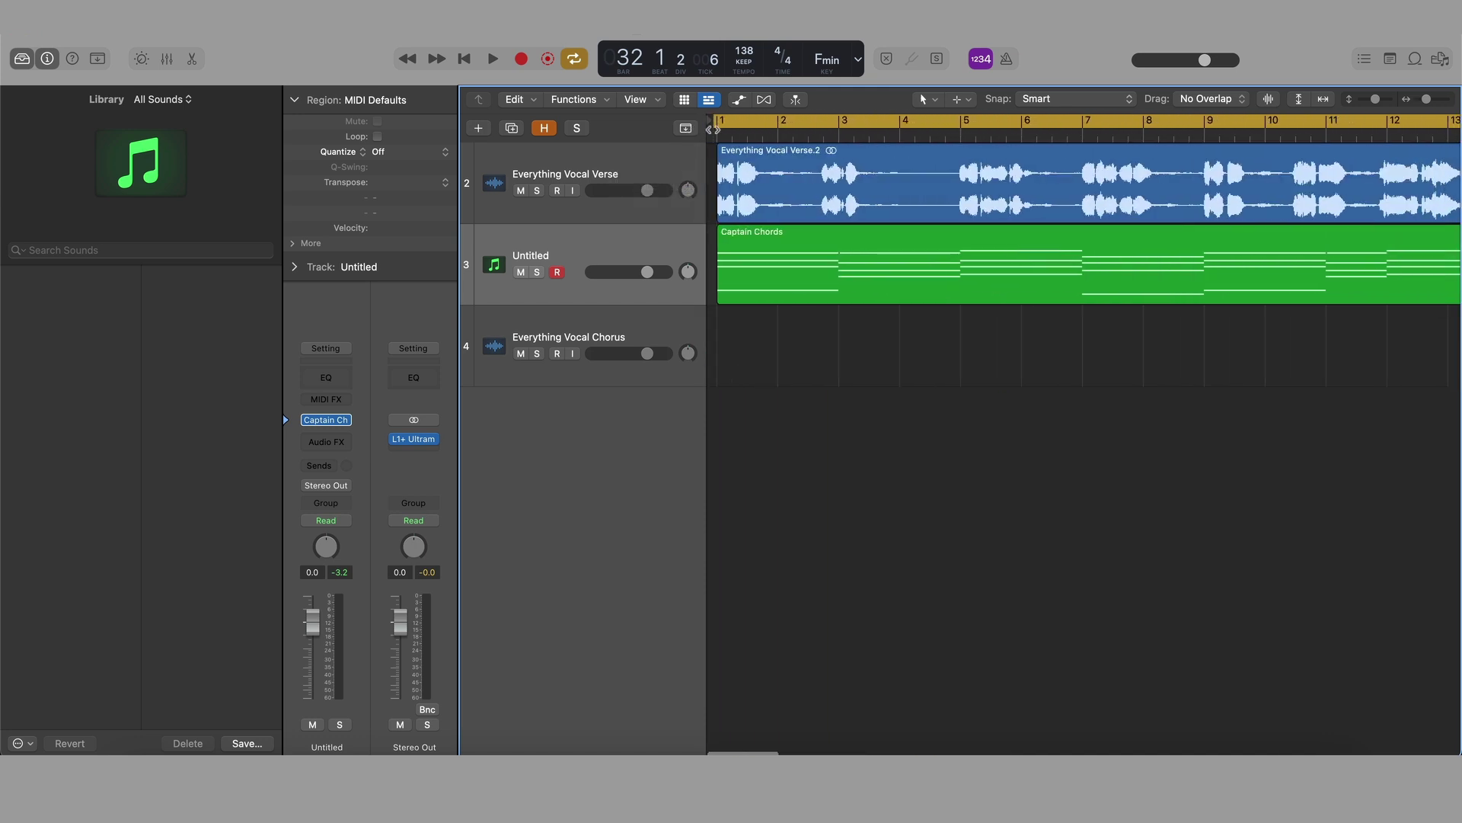
left_click_drag(717, 122, 723, 137)
key("space")
- Show the String Machine sound design controls while the arrangement plays, and close the plug-in window
key("super+Left")
key("super+Left")
key("super+Left")
key("super+Left")
key("super+Right")
left_click(326, 419)
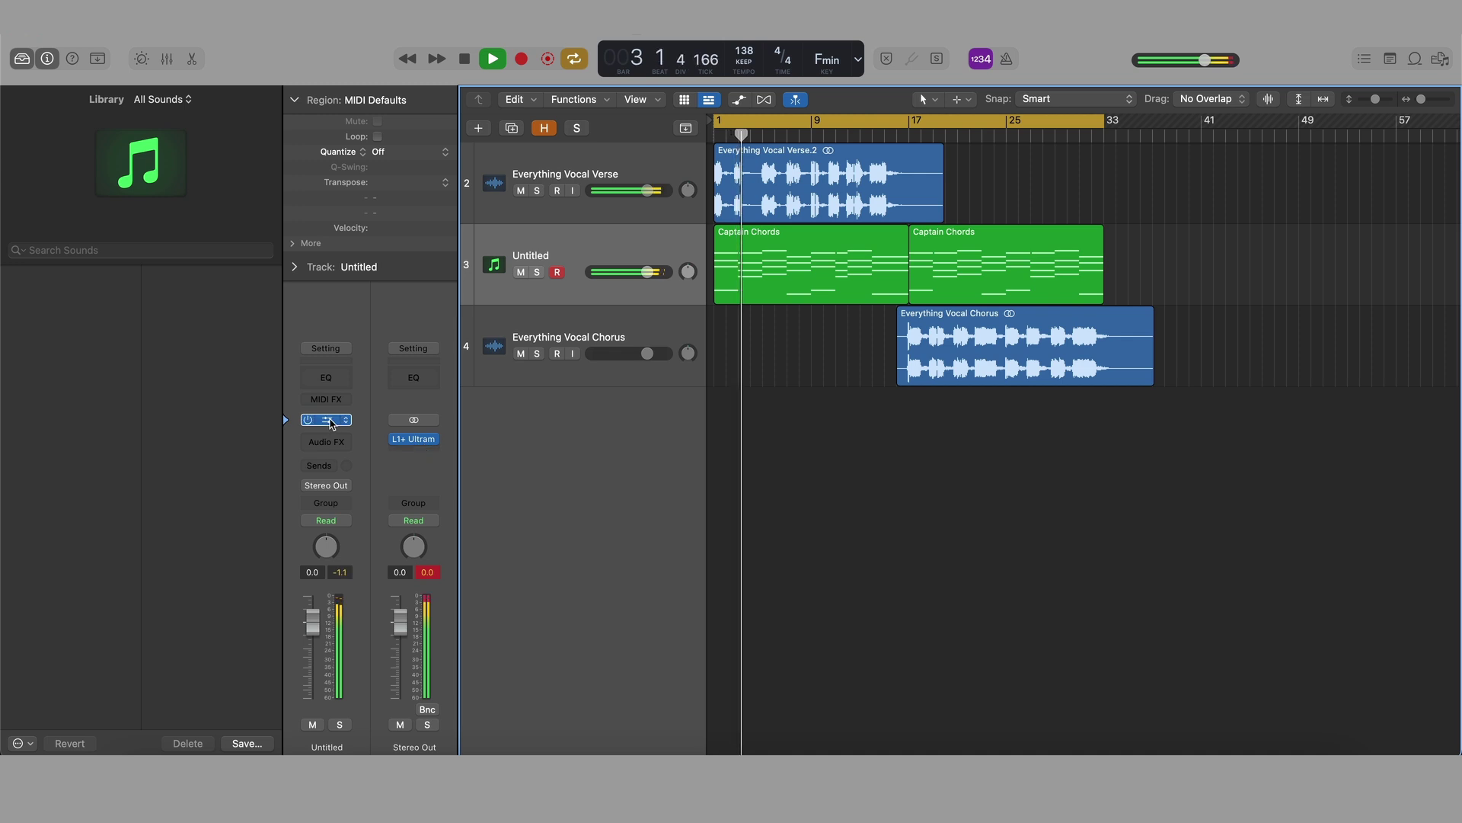
left_click(364, 377)
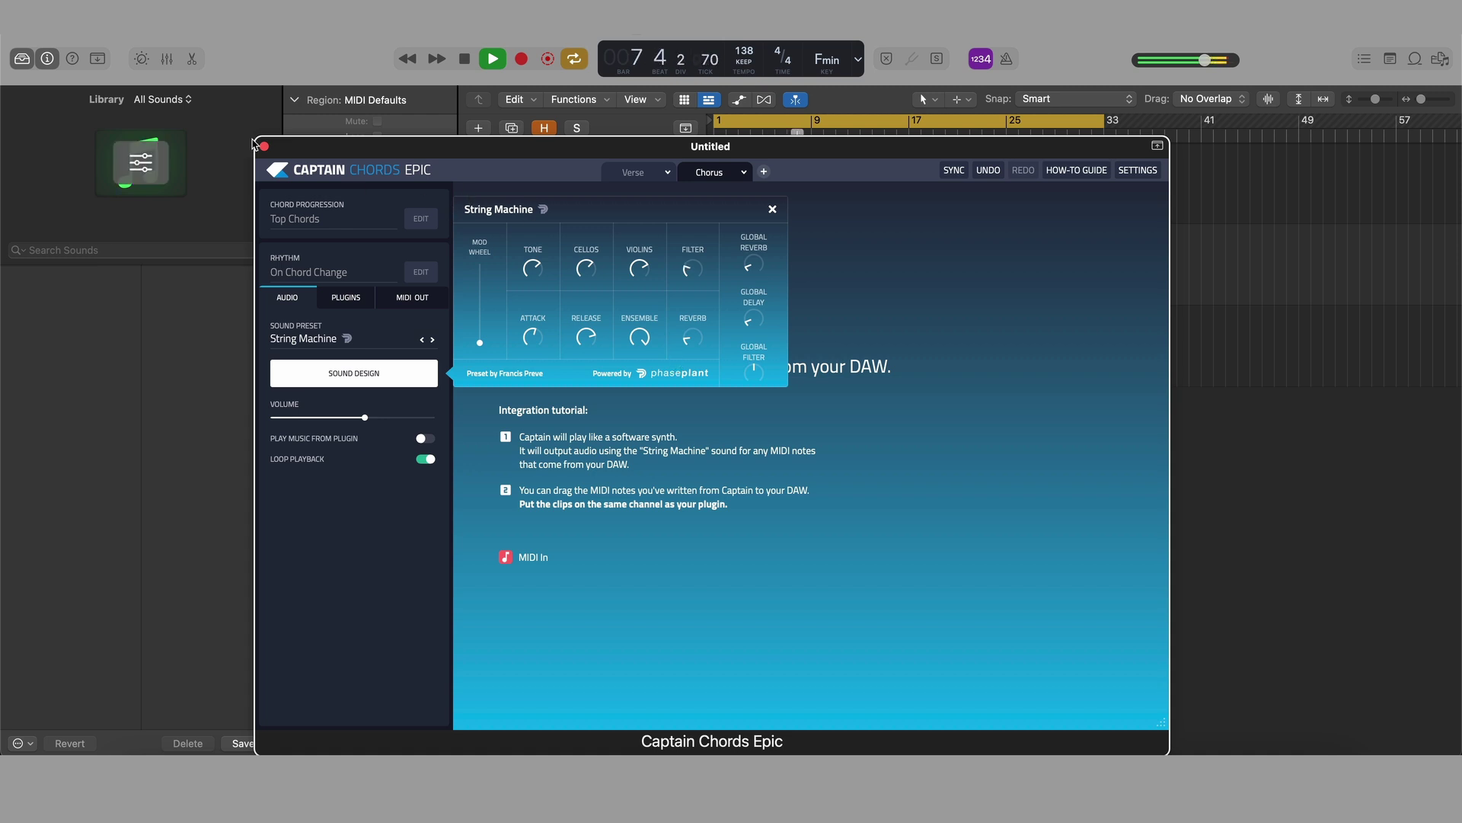
left_click(264, 145)
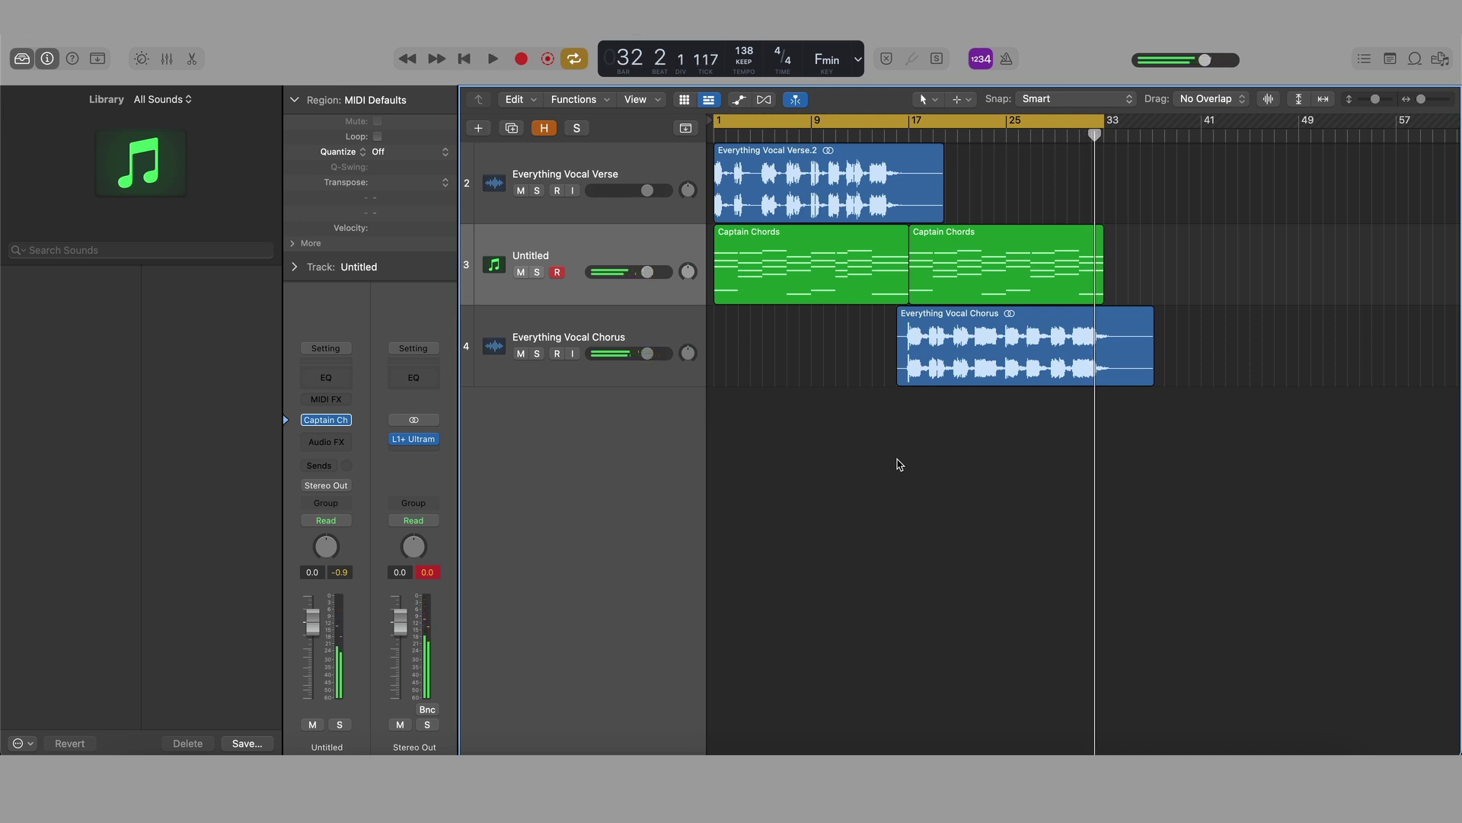
- Rename the chord track as Captain Chords Epic and create a software instrument track with stereo Captain Beat Epic
left_click(531, 259)
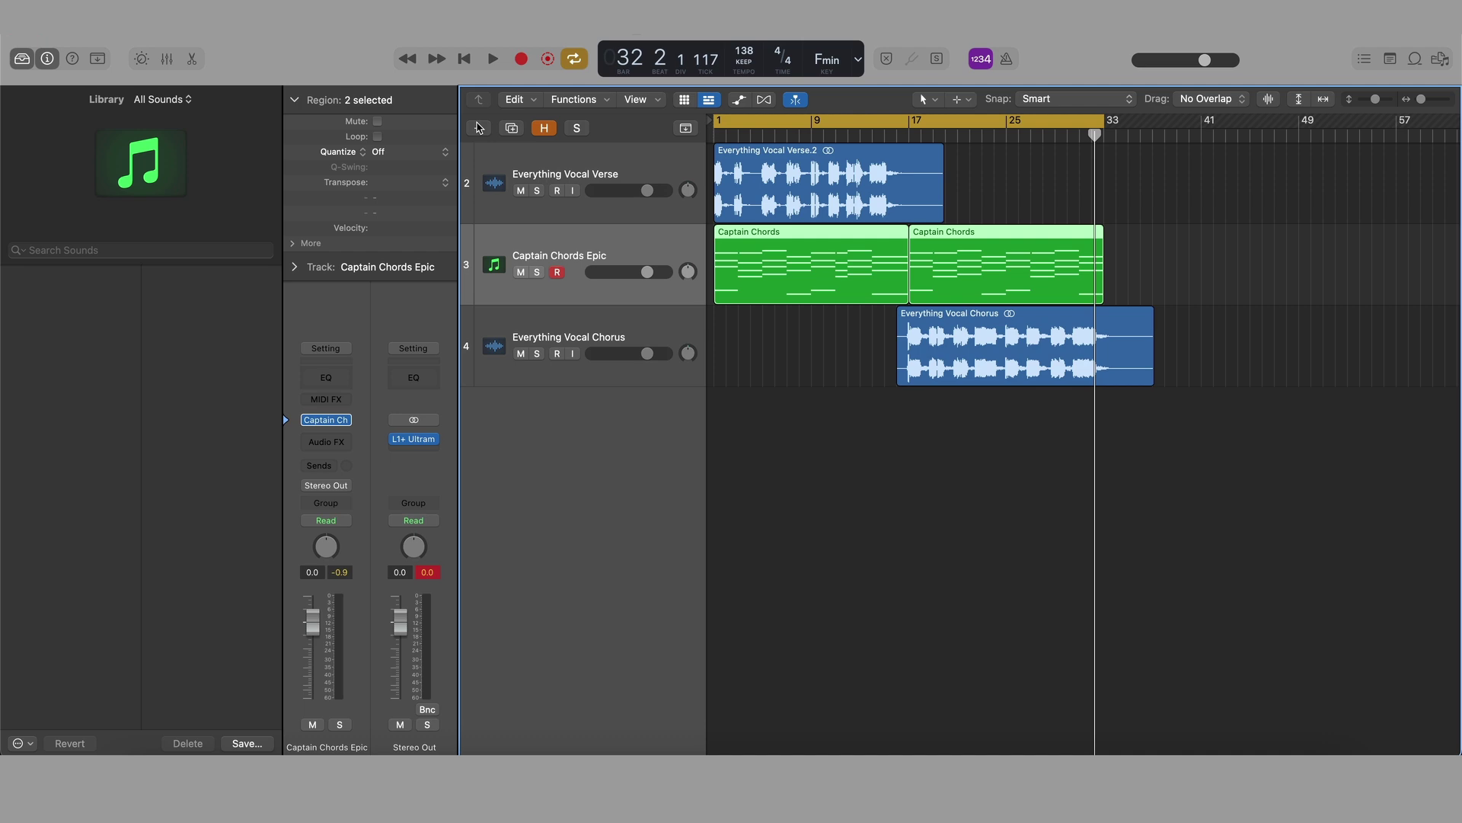
left_click(479, 127)
left_click(594, 361)
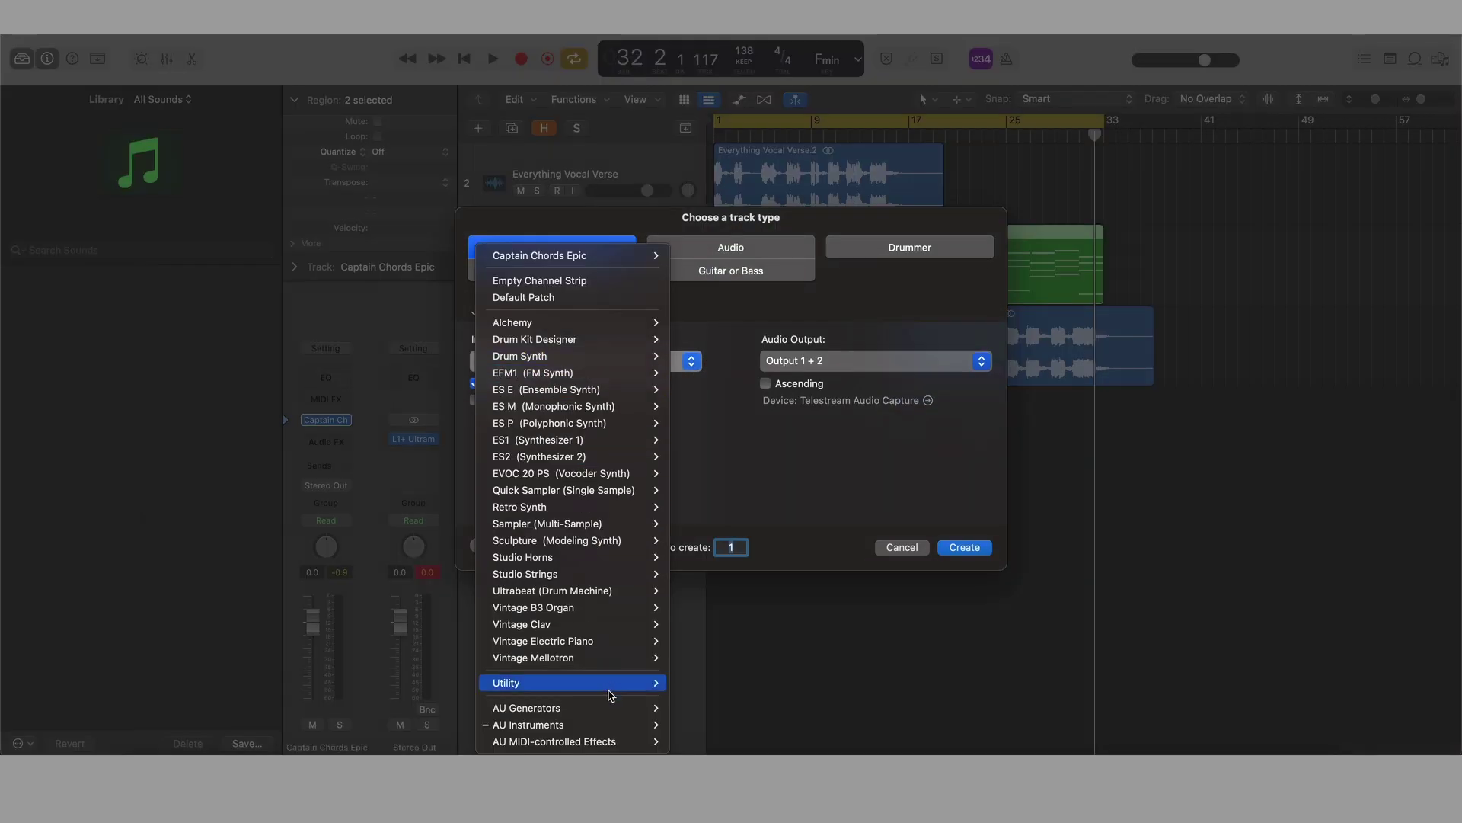
mouse_move(609, 724)
mouse_move(716, 691)
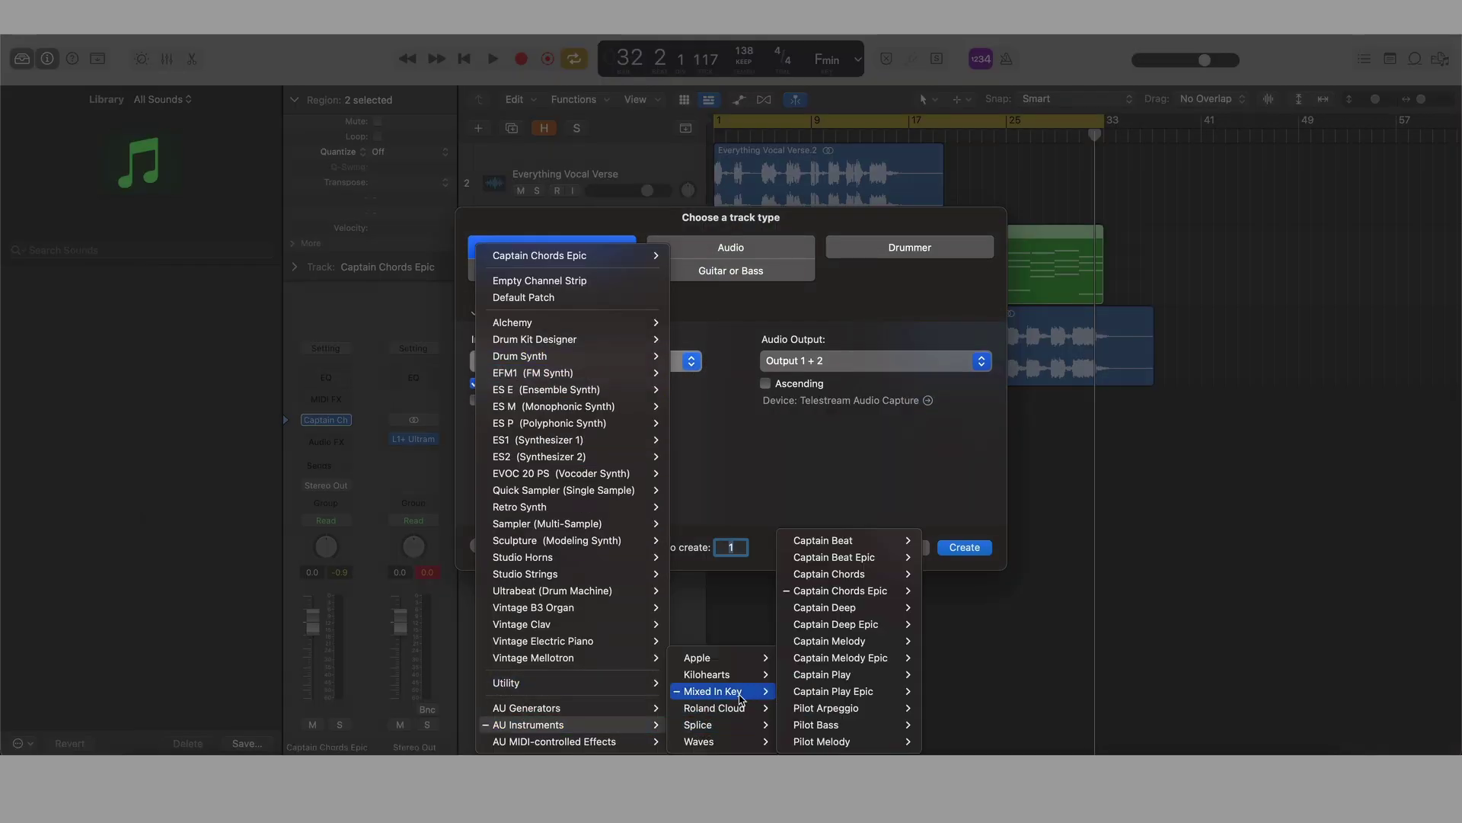
mouse_move(876, 557)
left_click(948, 556)
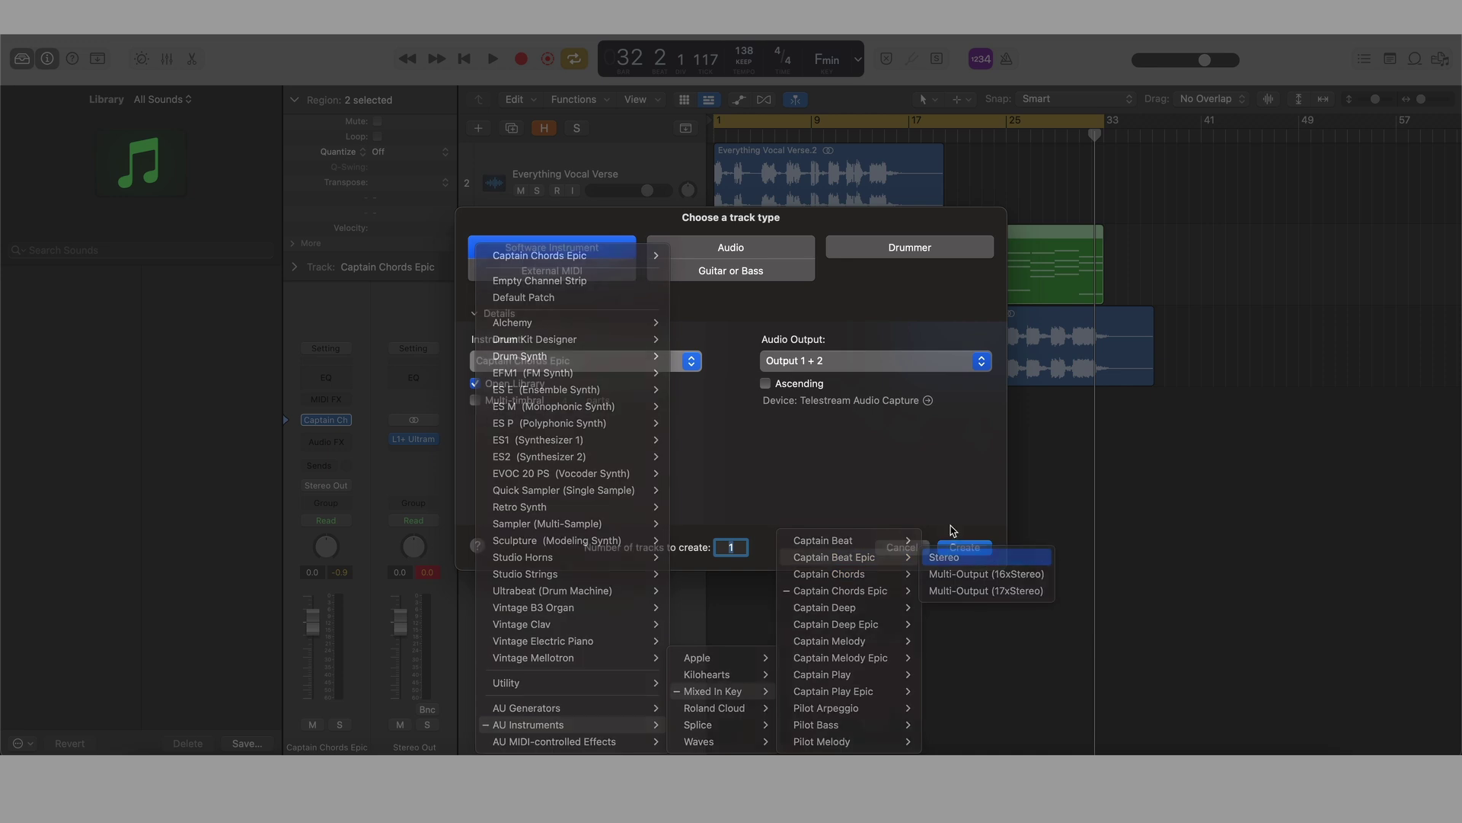
left_click(957, 549)
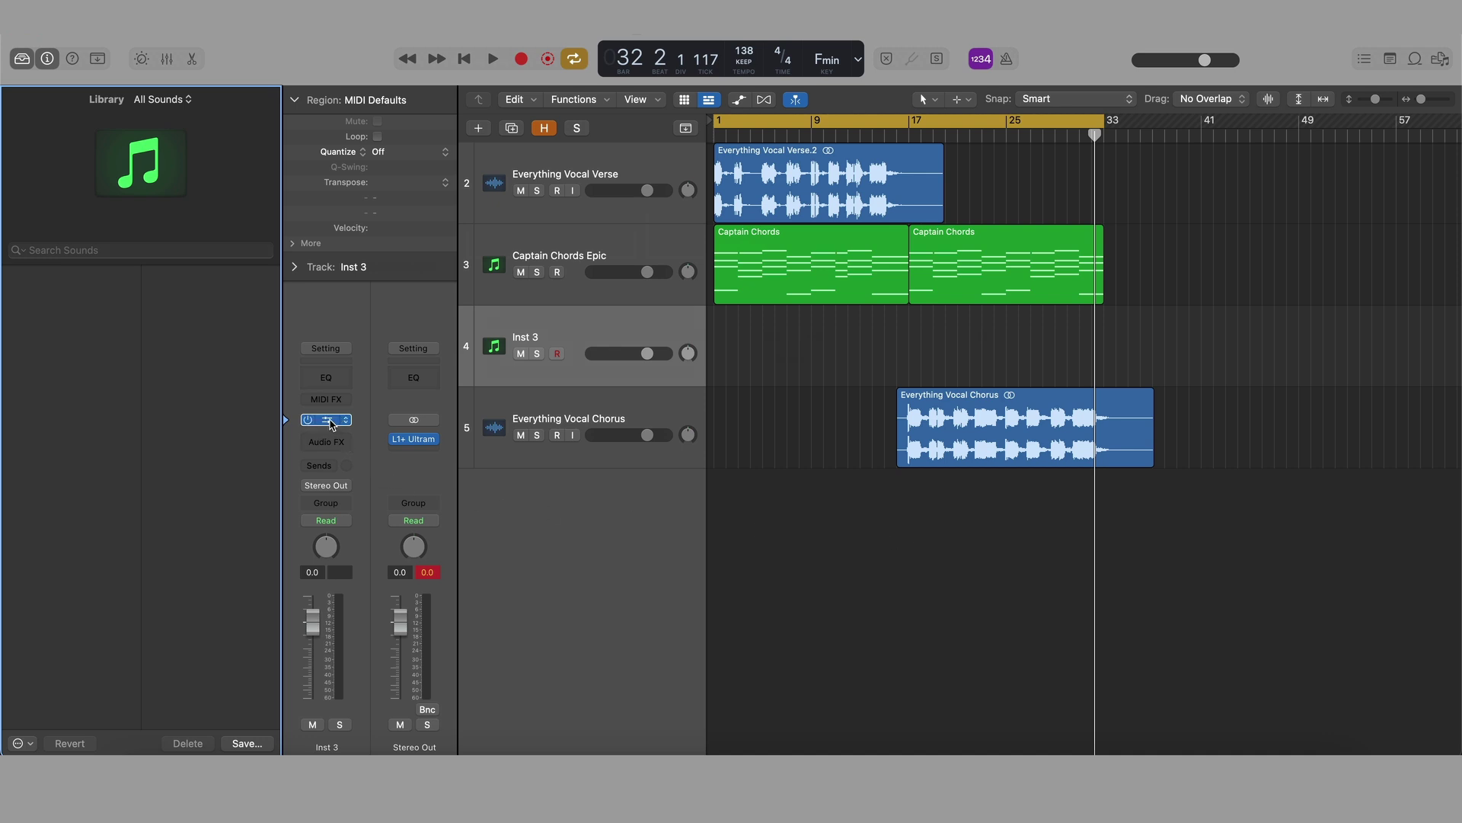
- Rename the new instrument track as Captain Beat Epic and open its drum plug-in window
double_click(537, 337)
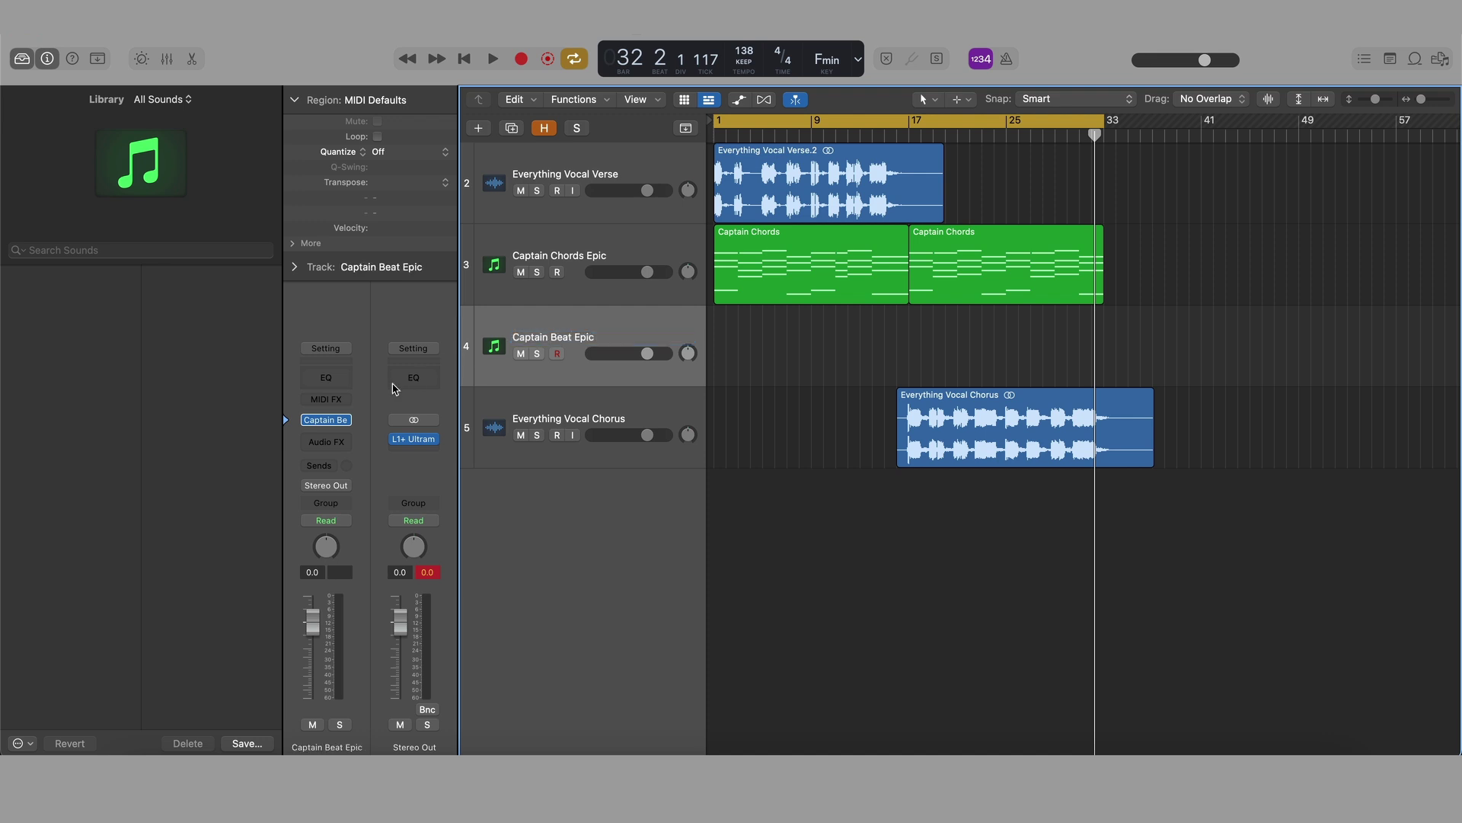
left_click(326, 420)
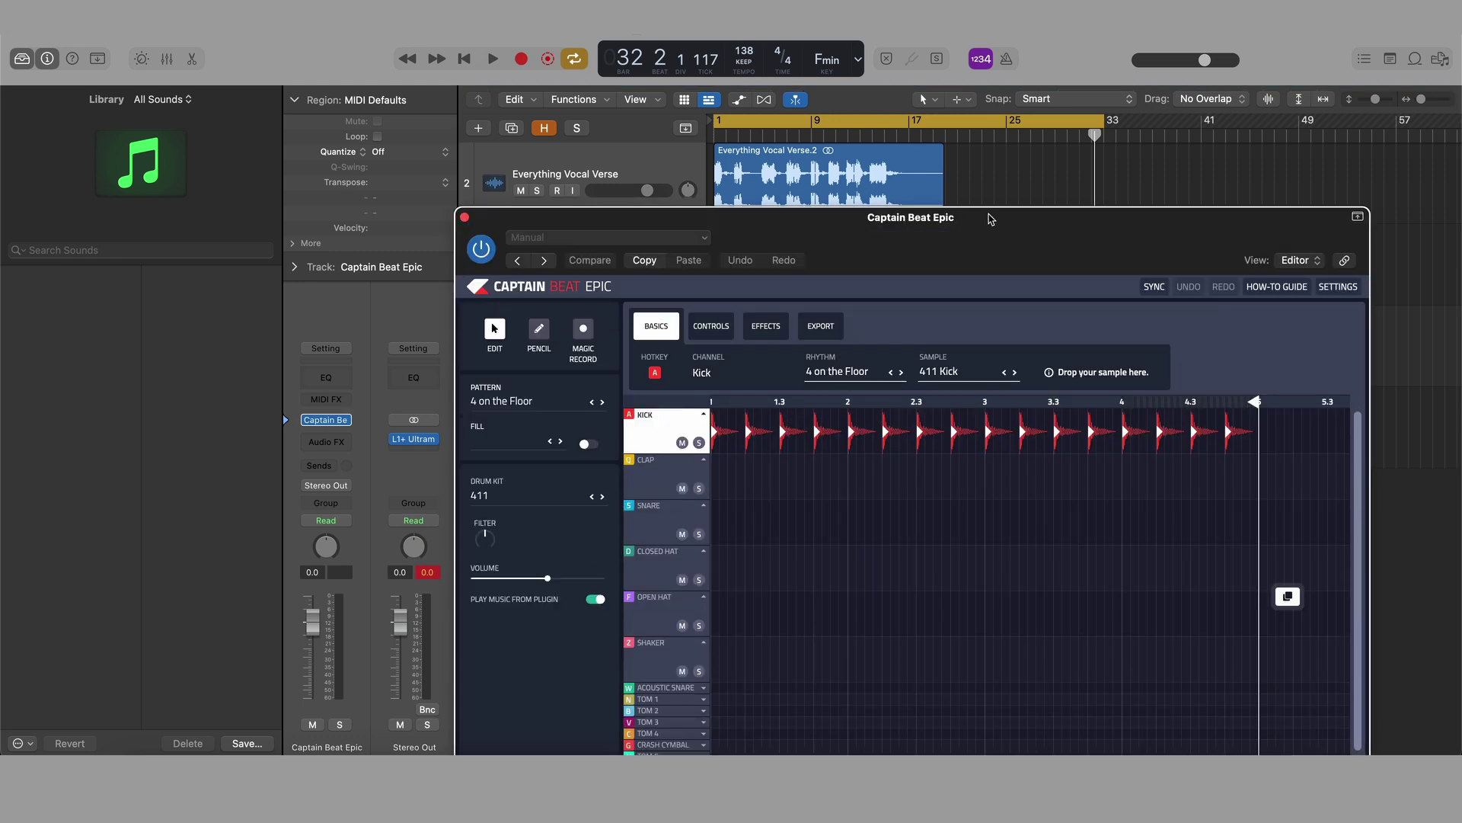
- Load the 909 drum kit from the official Mixed In Key collection and return to the main pattern settings
left_click_drag(988, 218, 870, 110)
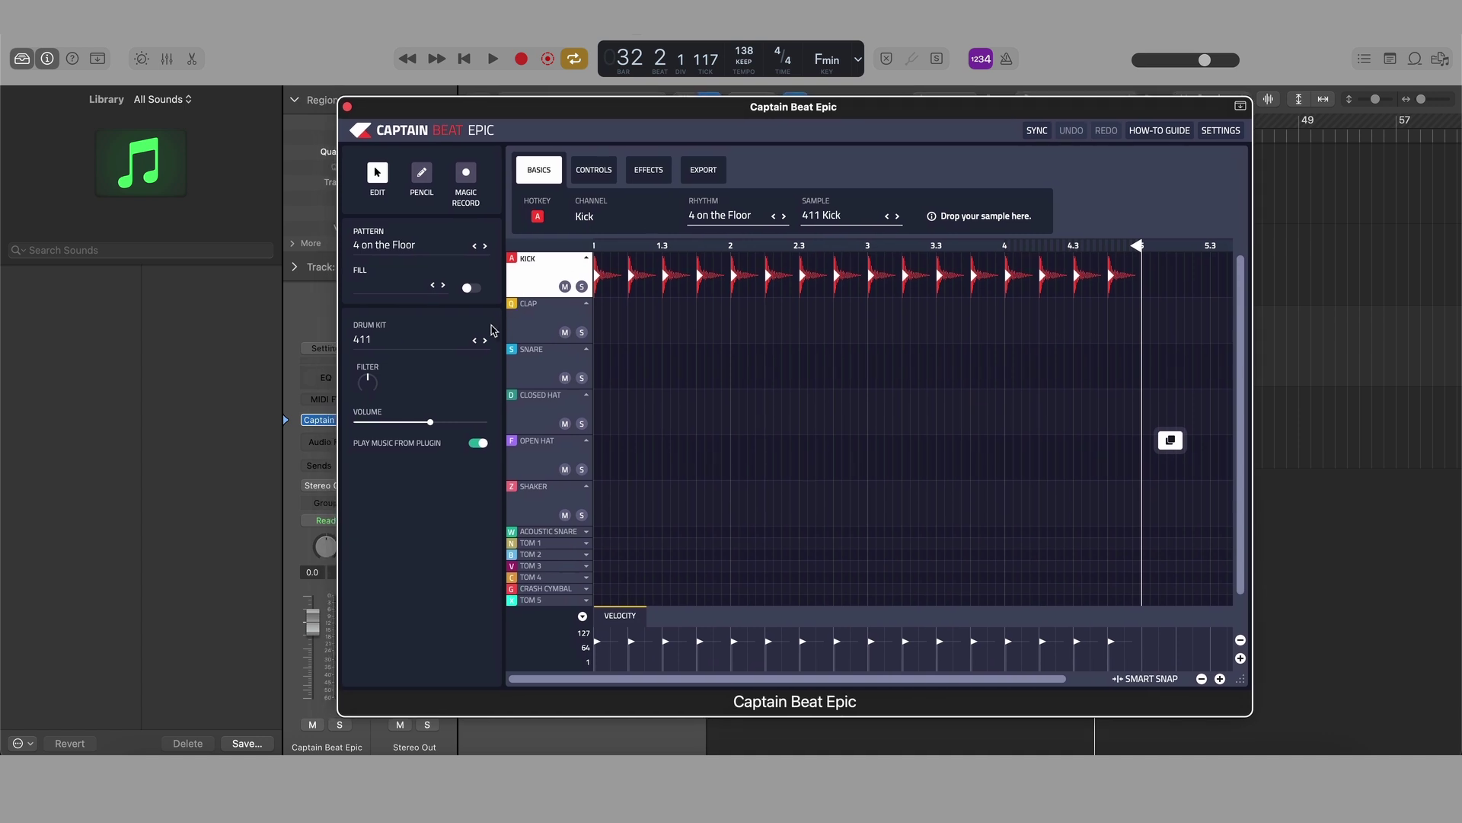
left_click(384, 344)
left_click(415, 440)
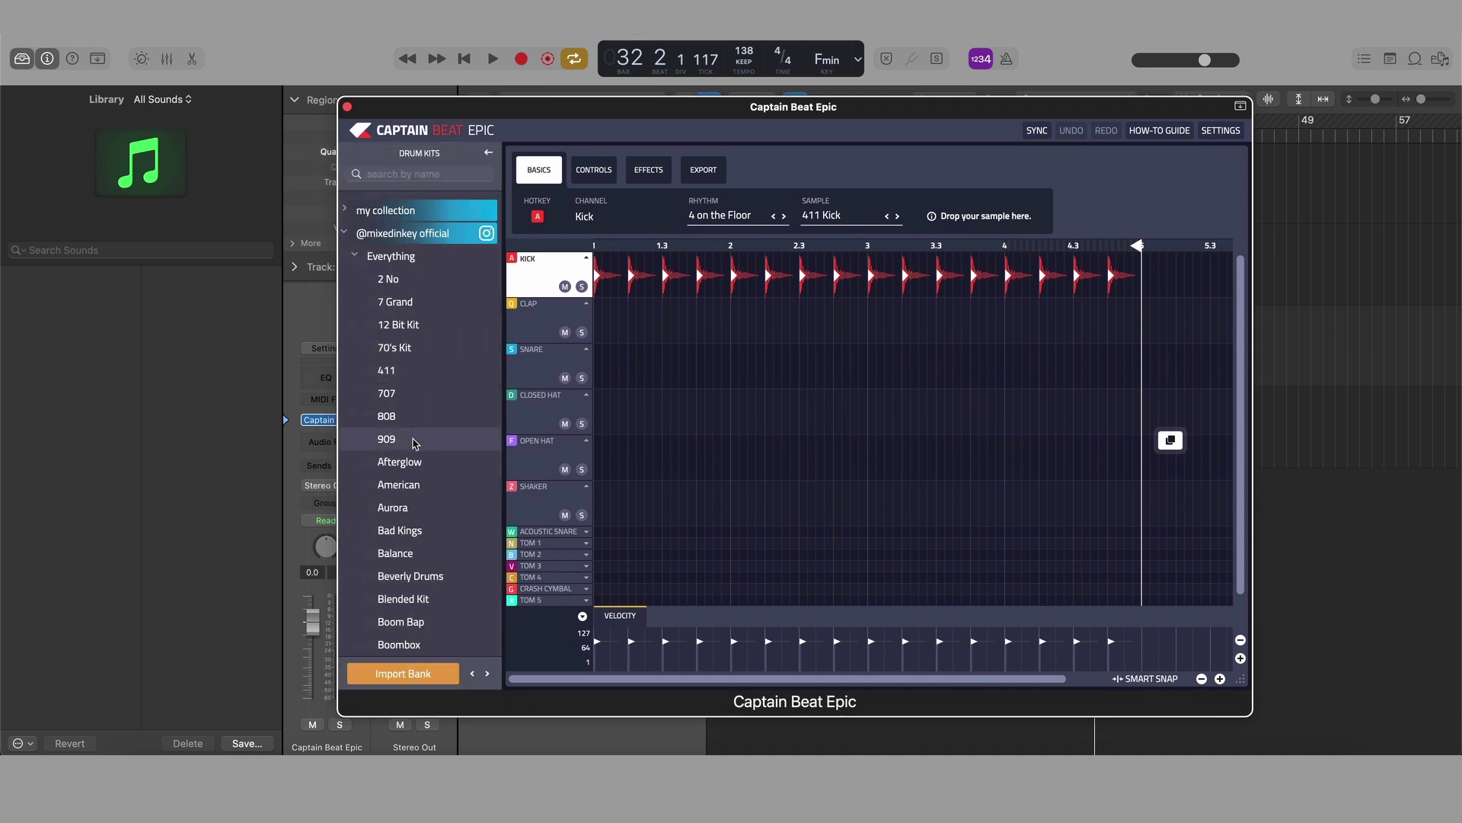
left_click_drag(922, 115, 925, 132)
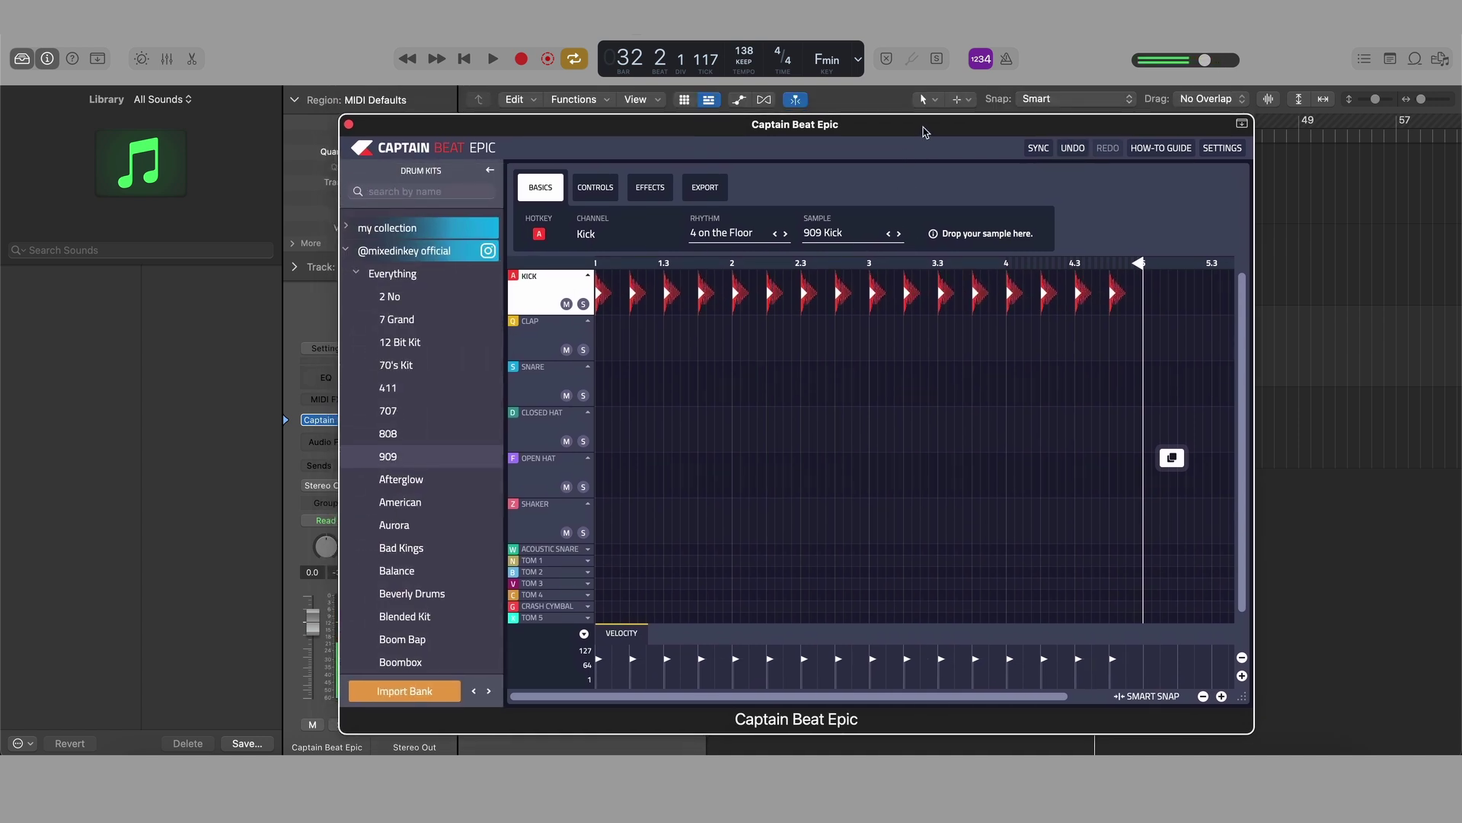
left_click(347, 251)
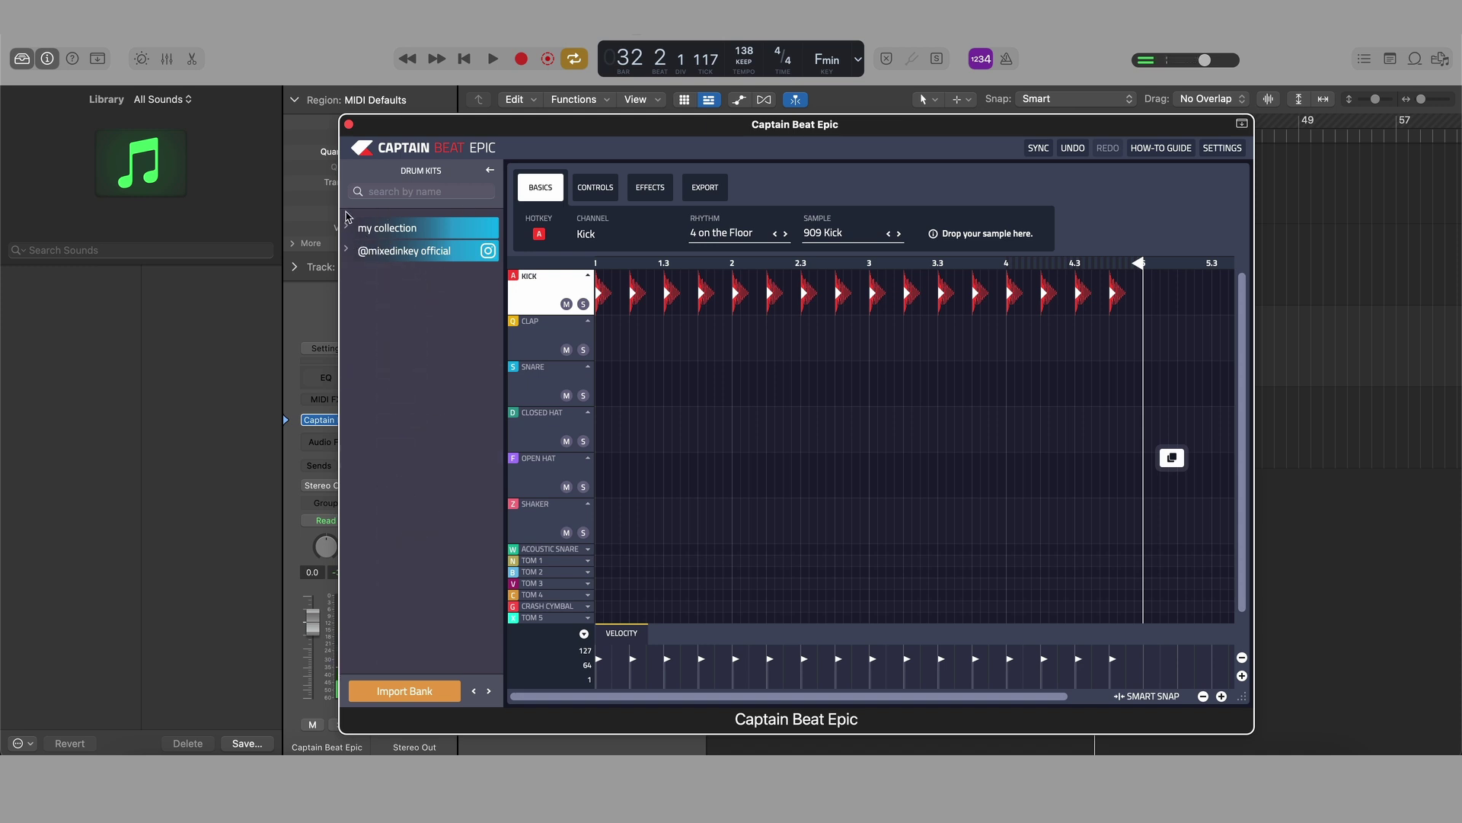
left_click(348, 228)
left_click(348, 229)
left_click(347, 250)
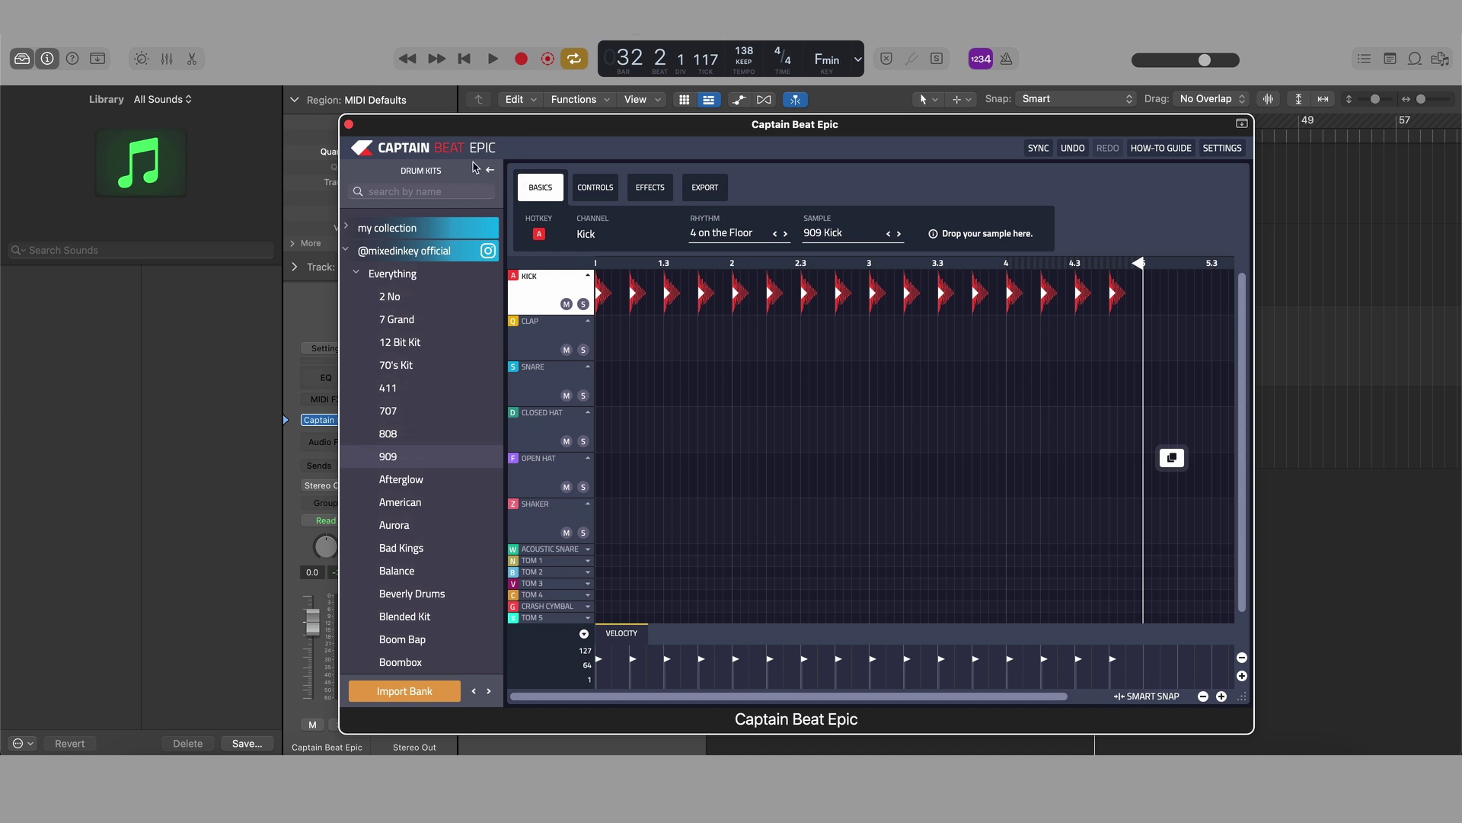
left_click(491, 170)
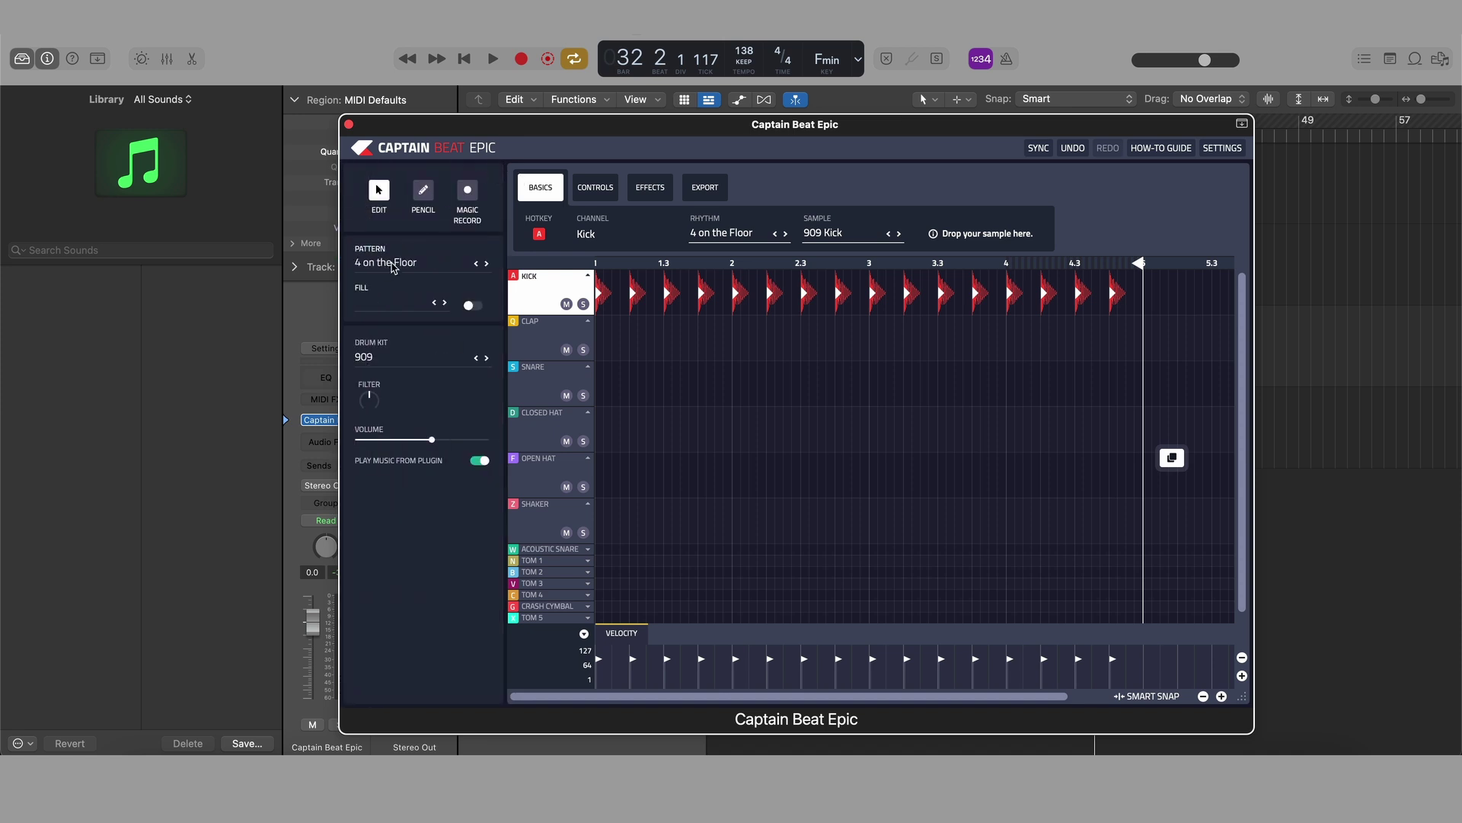
- Load the Classic Trance 138 drum pattern from the Trance category of the Electronic Music collection
left_click(393, 263)
left_click(367, 319)
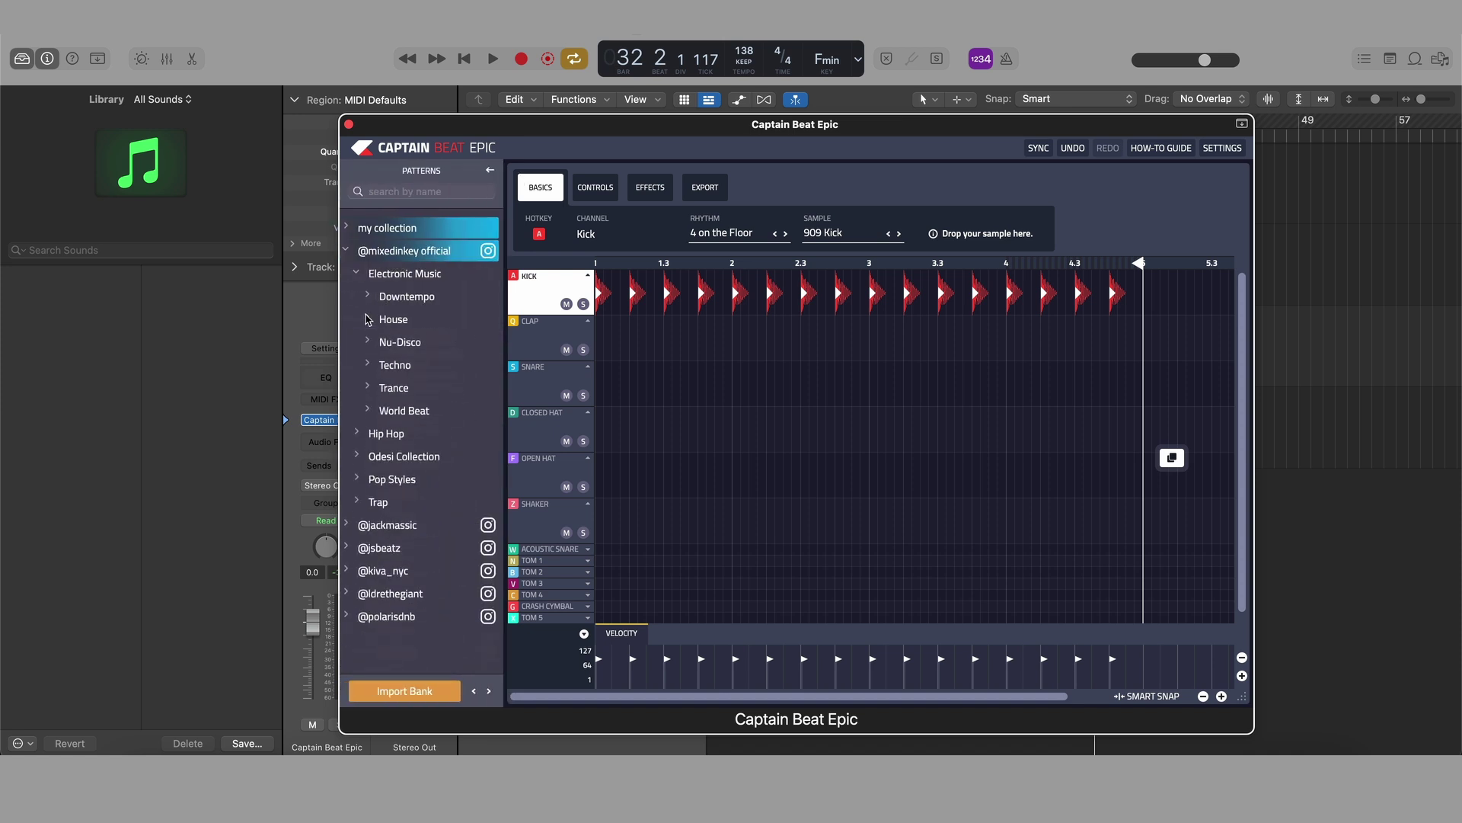
left_click(368, 388)
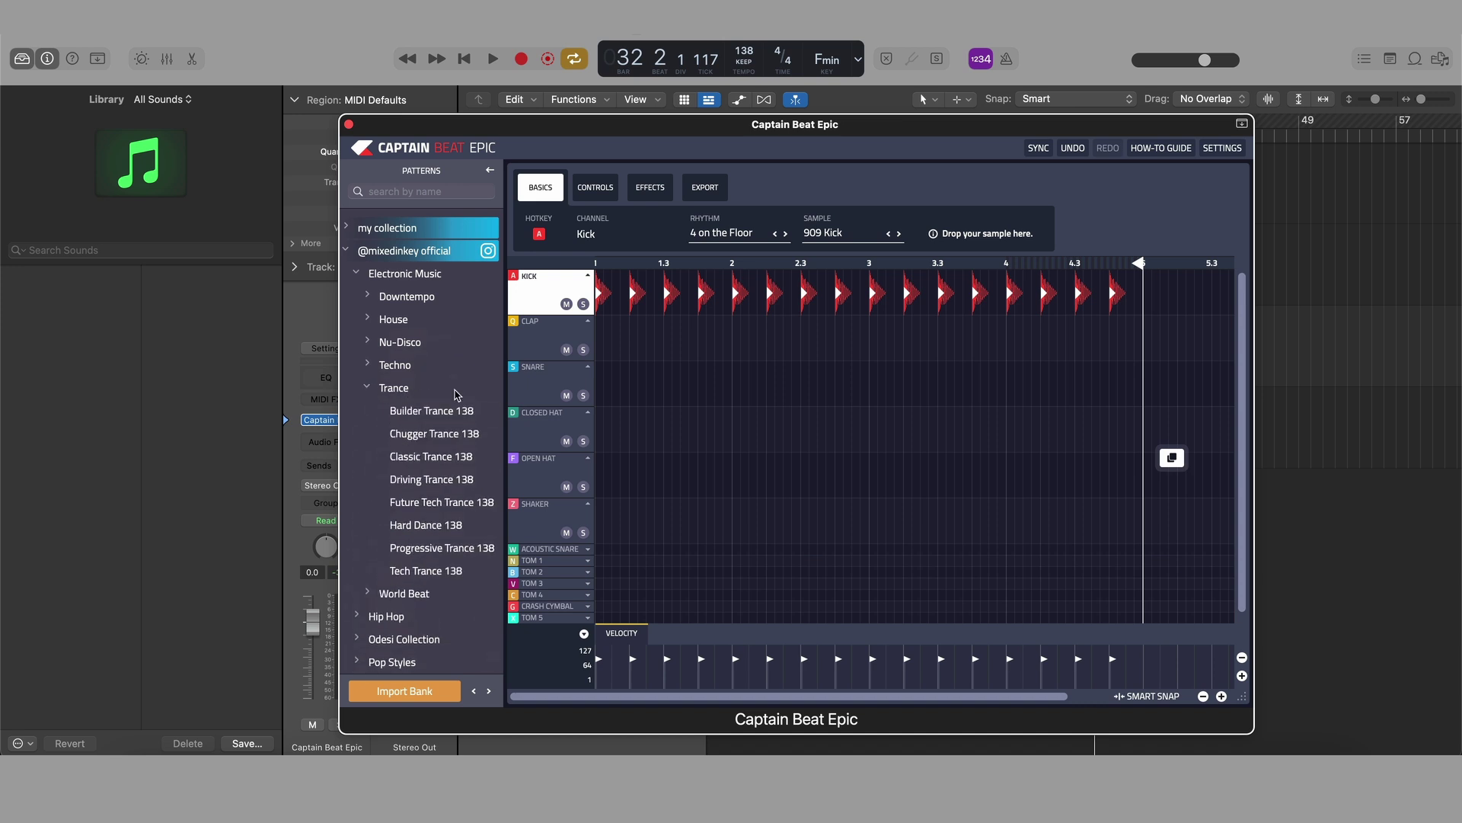
left_click(436, 460)
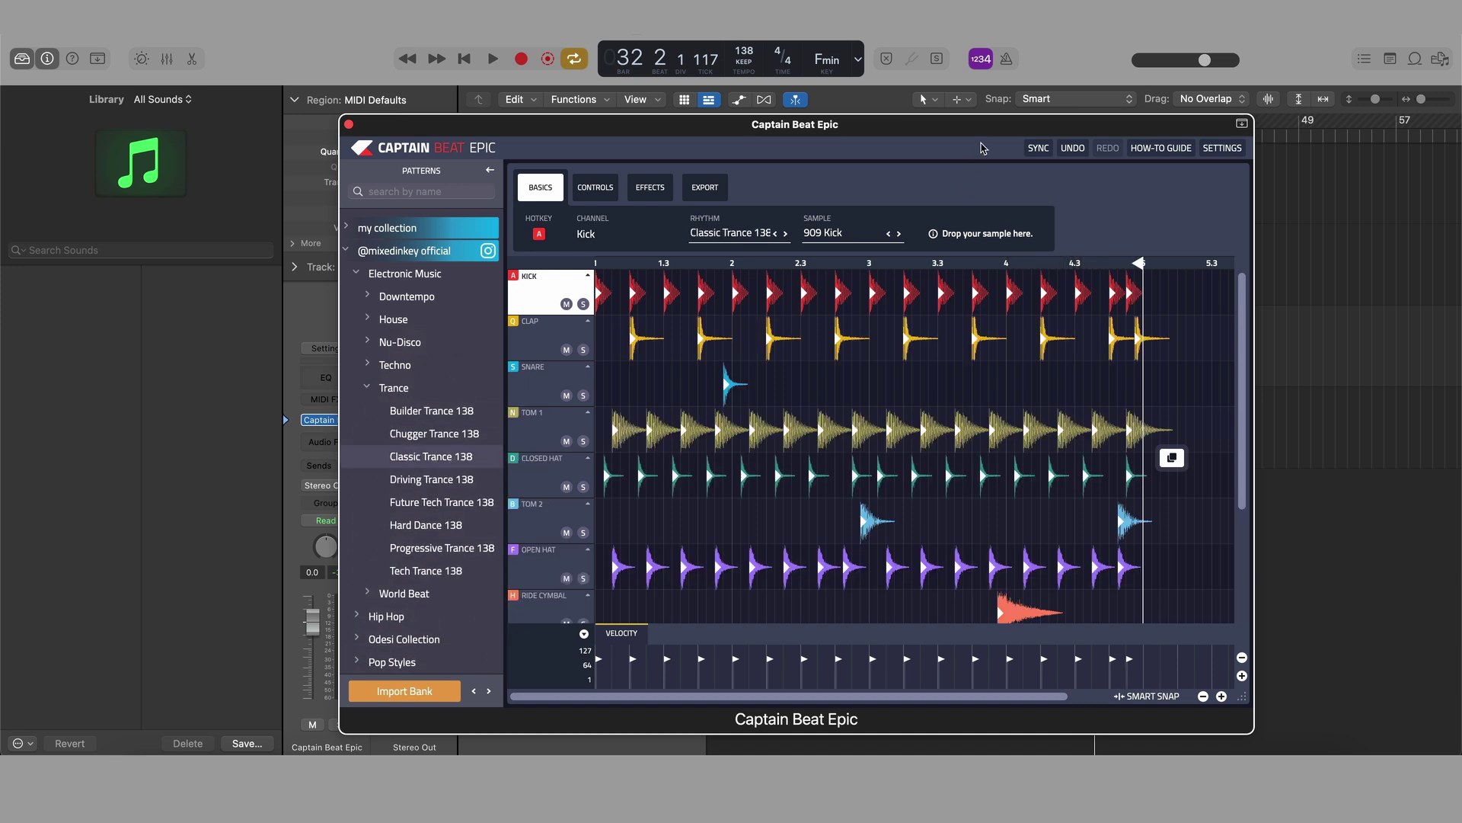
- Solo the Captain Beat Epic track and bring its plug-in window fully back into view
left_click_drag(962, 129, 952, 339)
key("space")
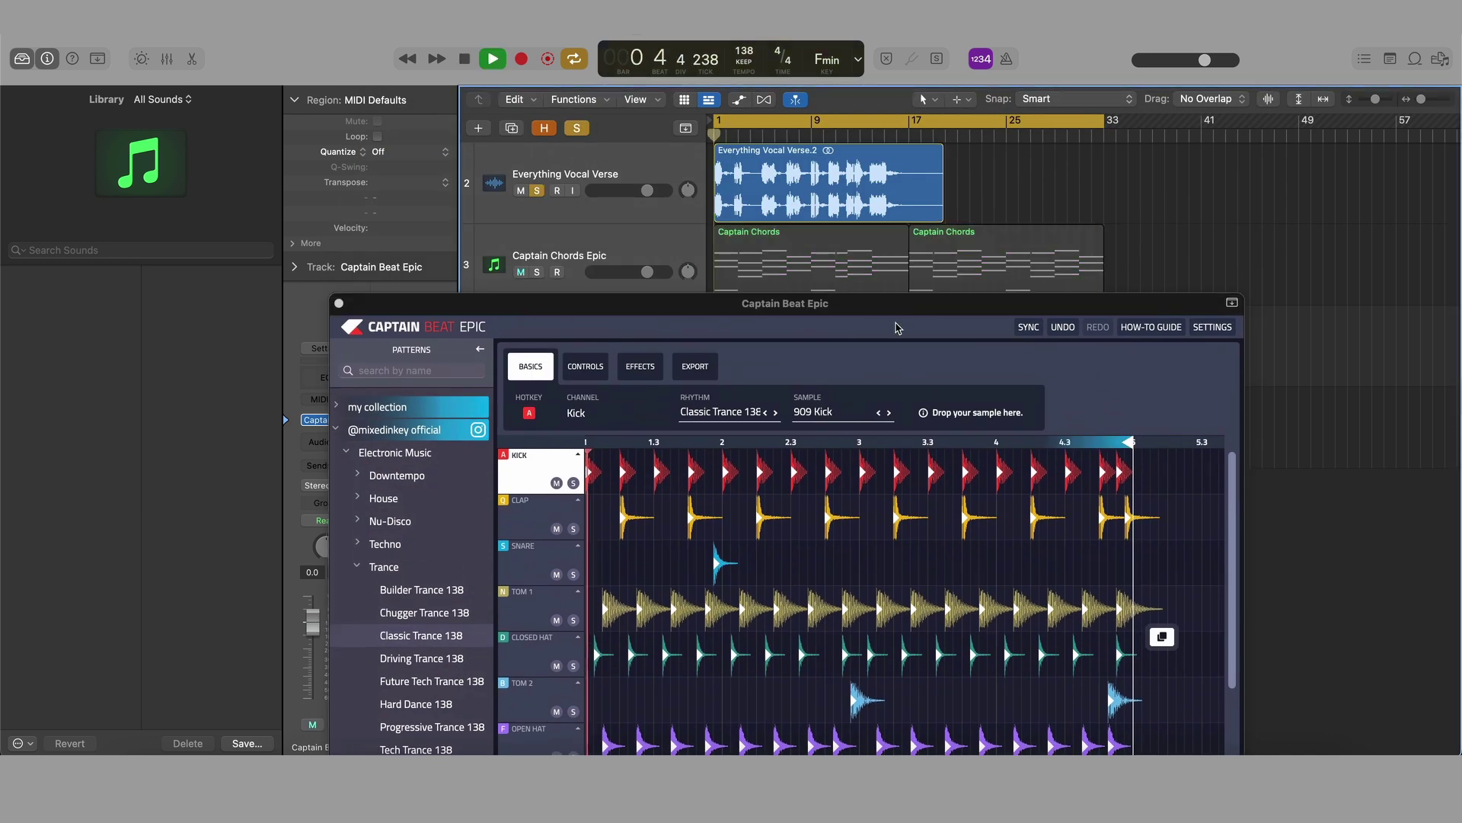
key("space")
left_click(579, 227)
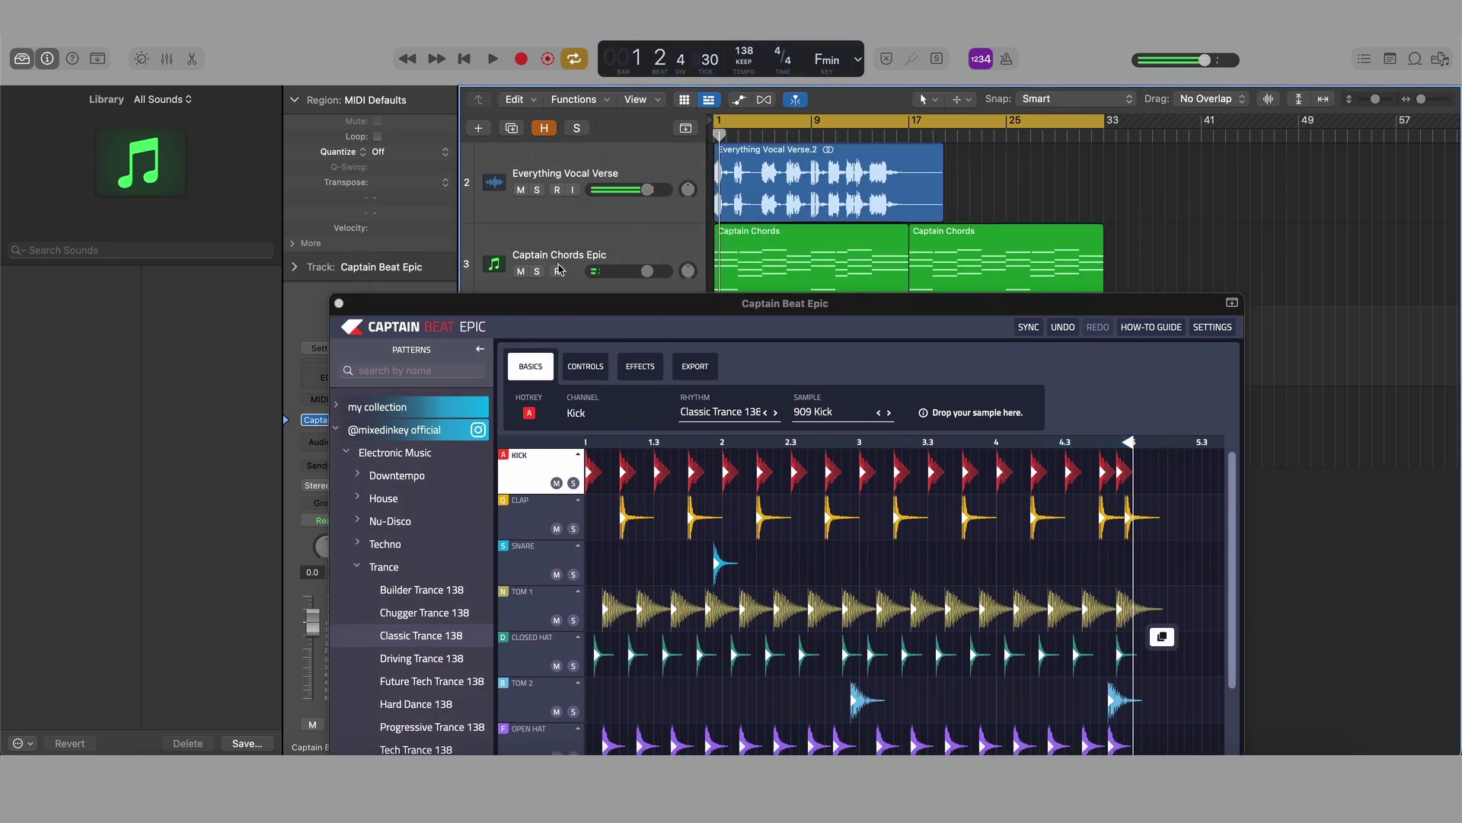
left_click_drag(407, 307, 395, 407)
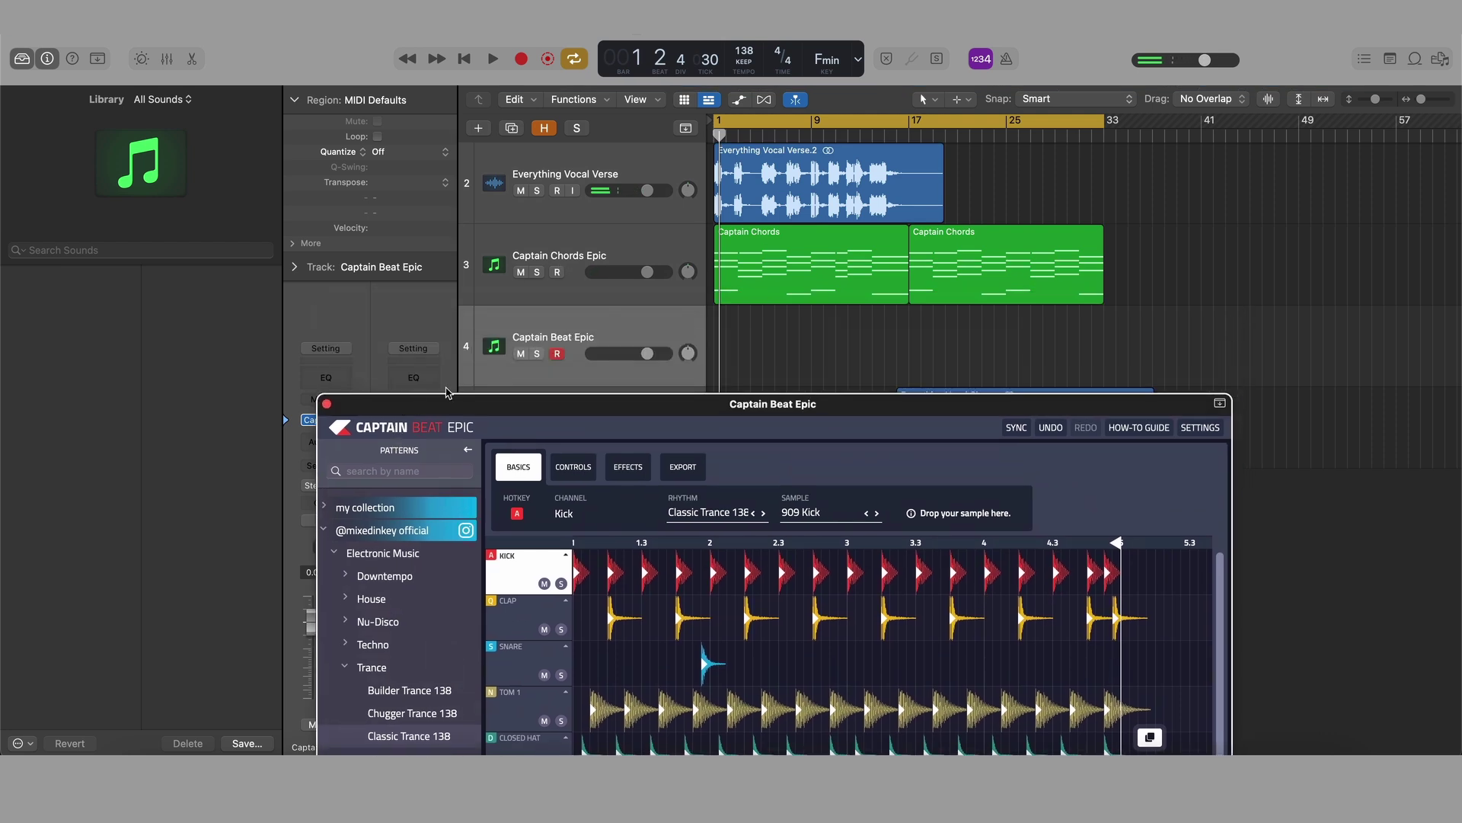
left_click(536, 354)
left_click_drag(702, 412, 709, 107)
- Play the soloed drum pattern and examine all of its channels
key("space")
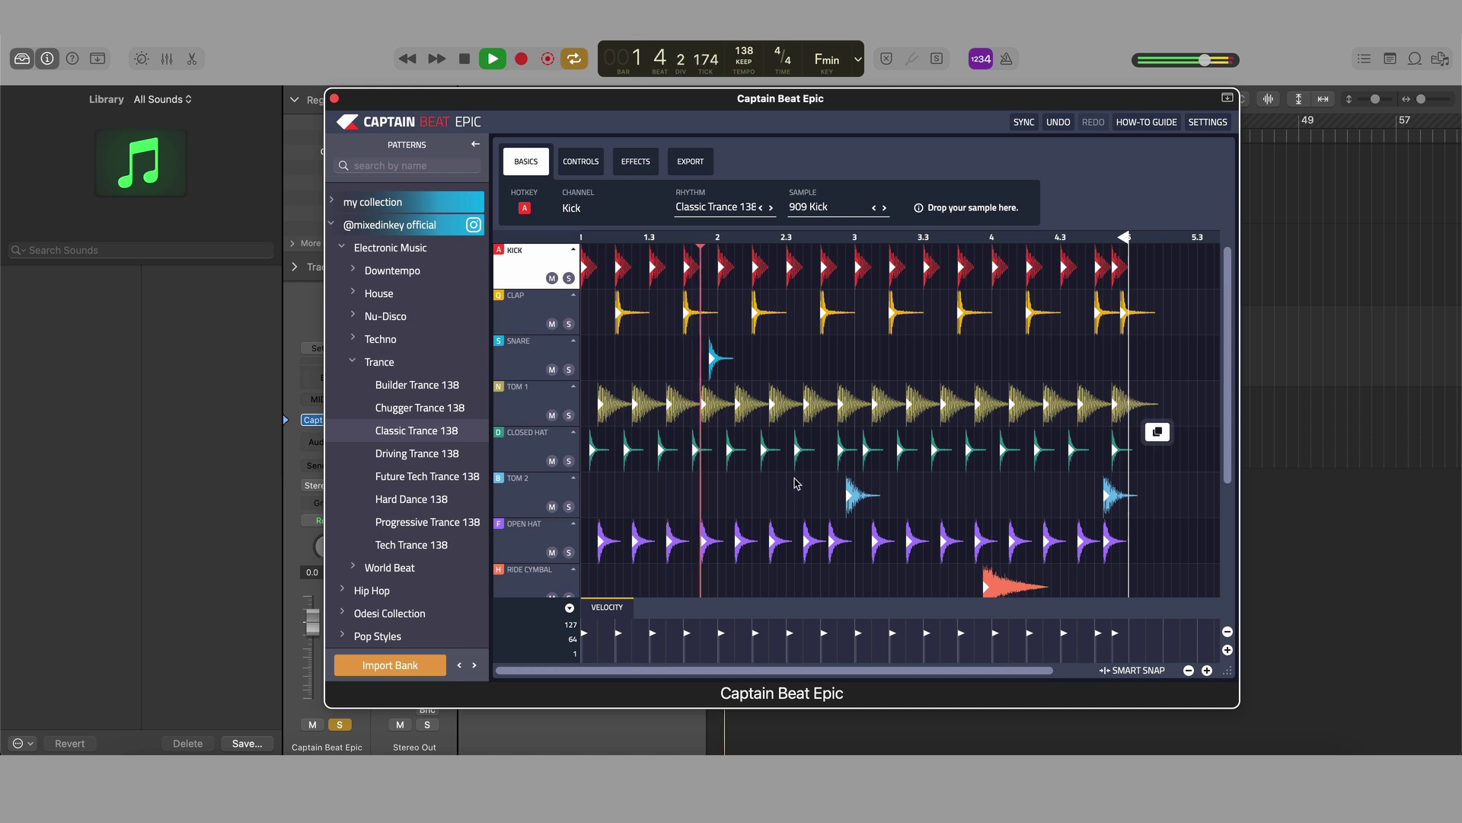
scroll(785, 446, "down", 5)
scroll(747, 420, "up", 3)
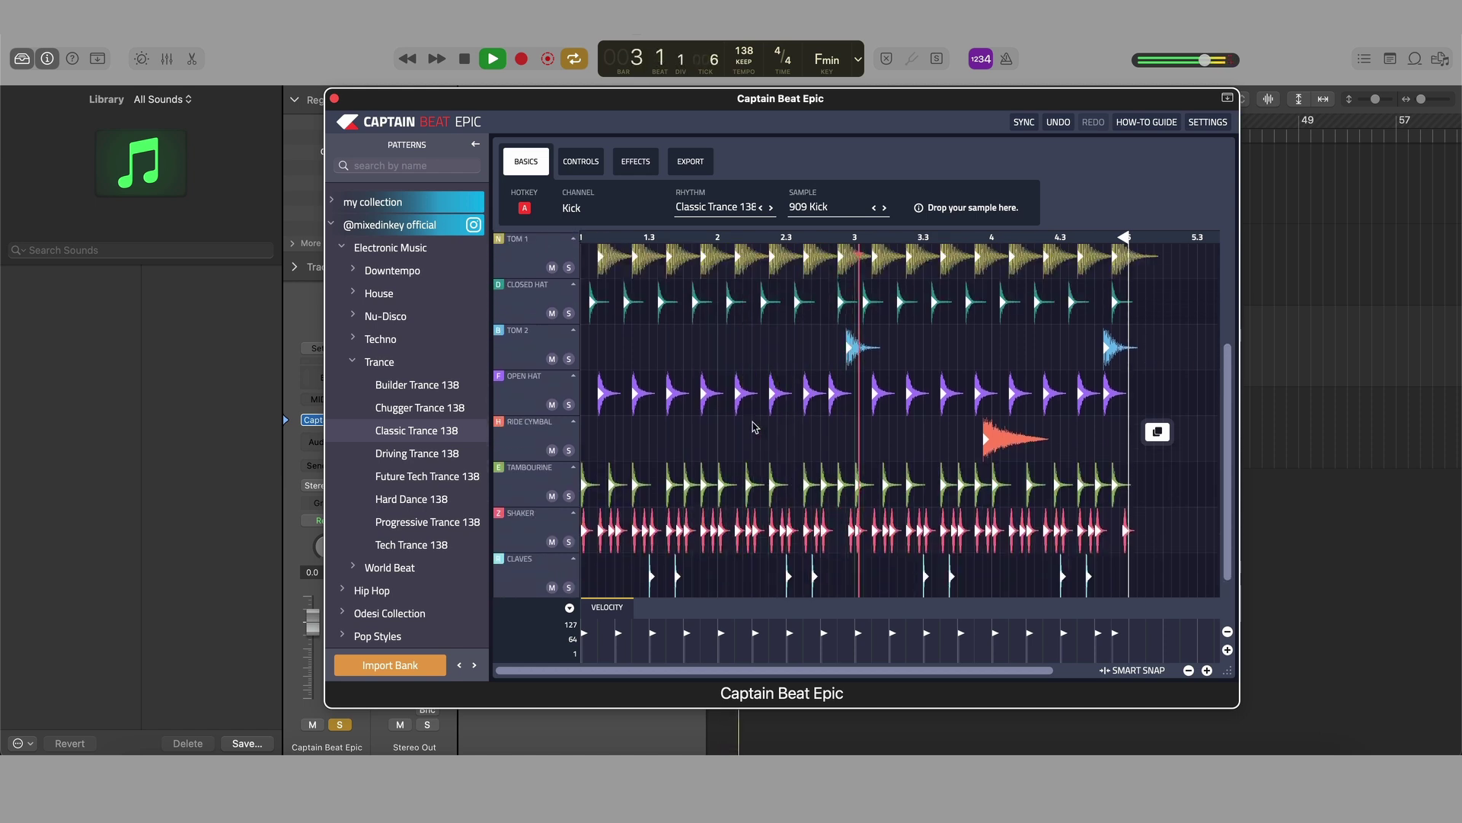
scroll(754, 427, "up", 1)
key("space")
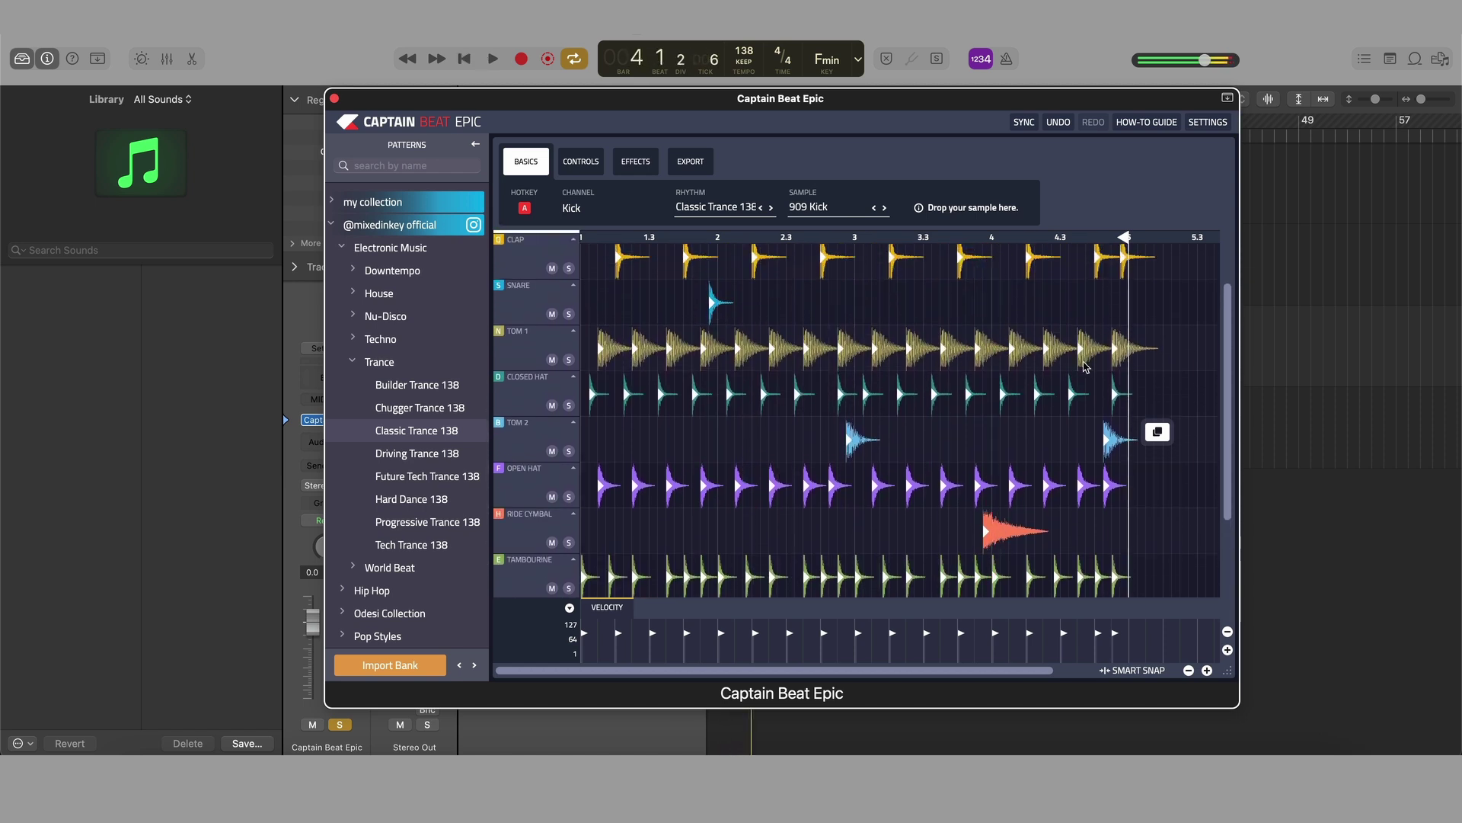
- Delete all Tom 1 and Claves hits from the drum pattern, auditioning the groove in between
left_click_drag(1188, 333, 564, 355)
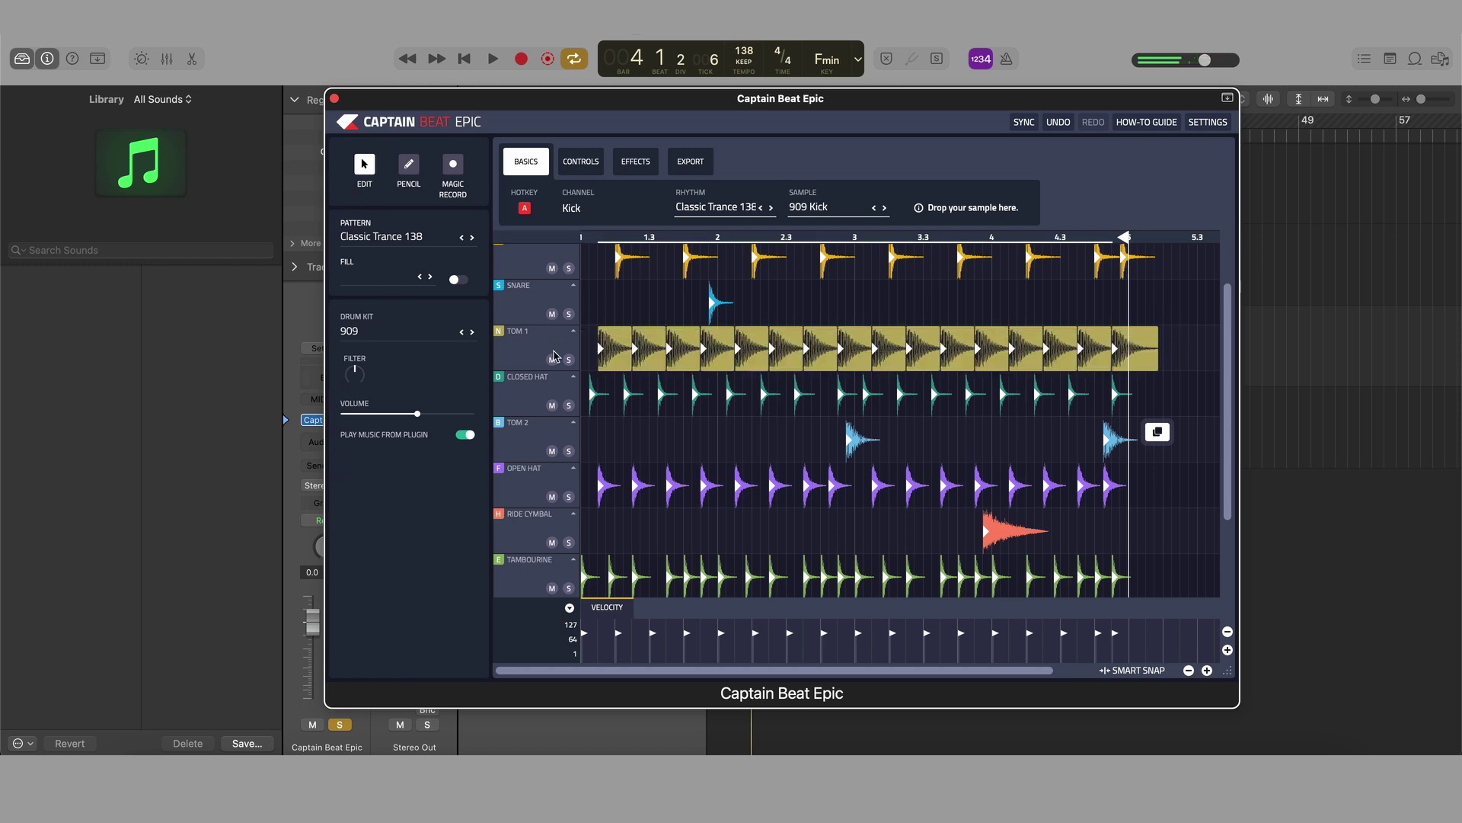
key("Delete")
key("space")
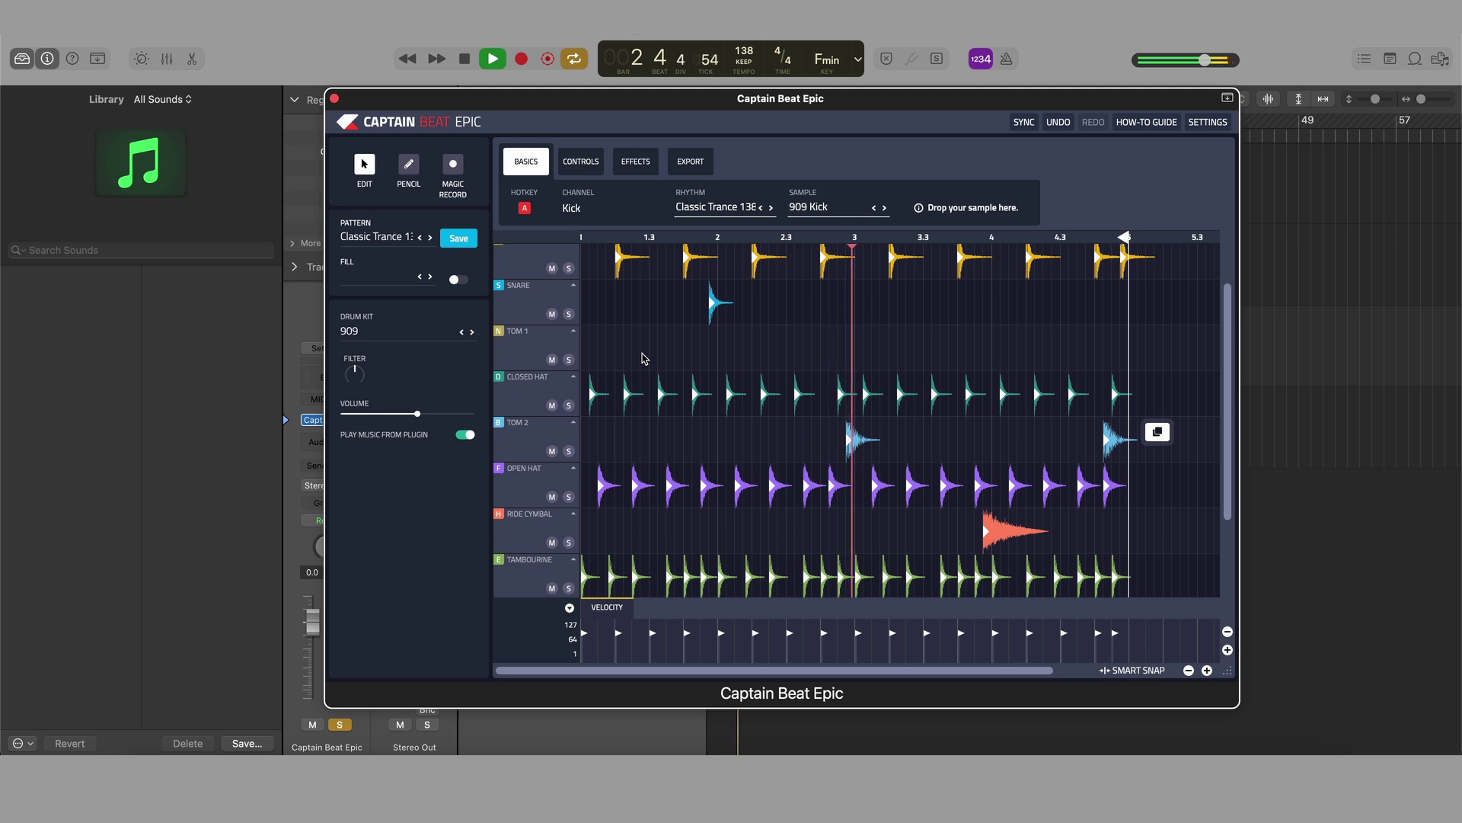
scroll(642, 358, "down", 4)
left_click_drag(1114, 522, 619, 538)
key("Delete")
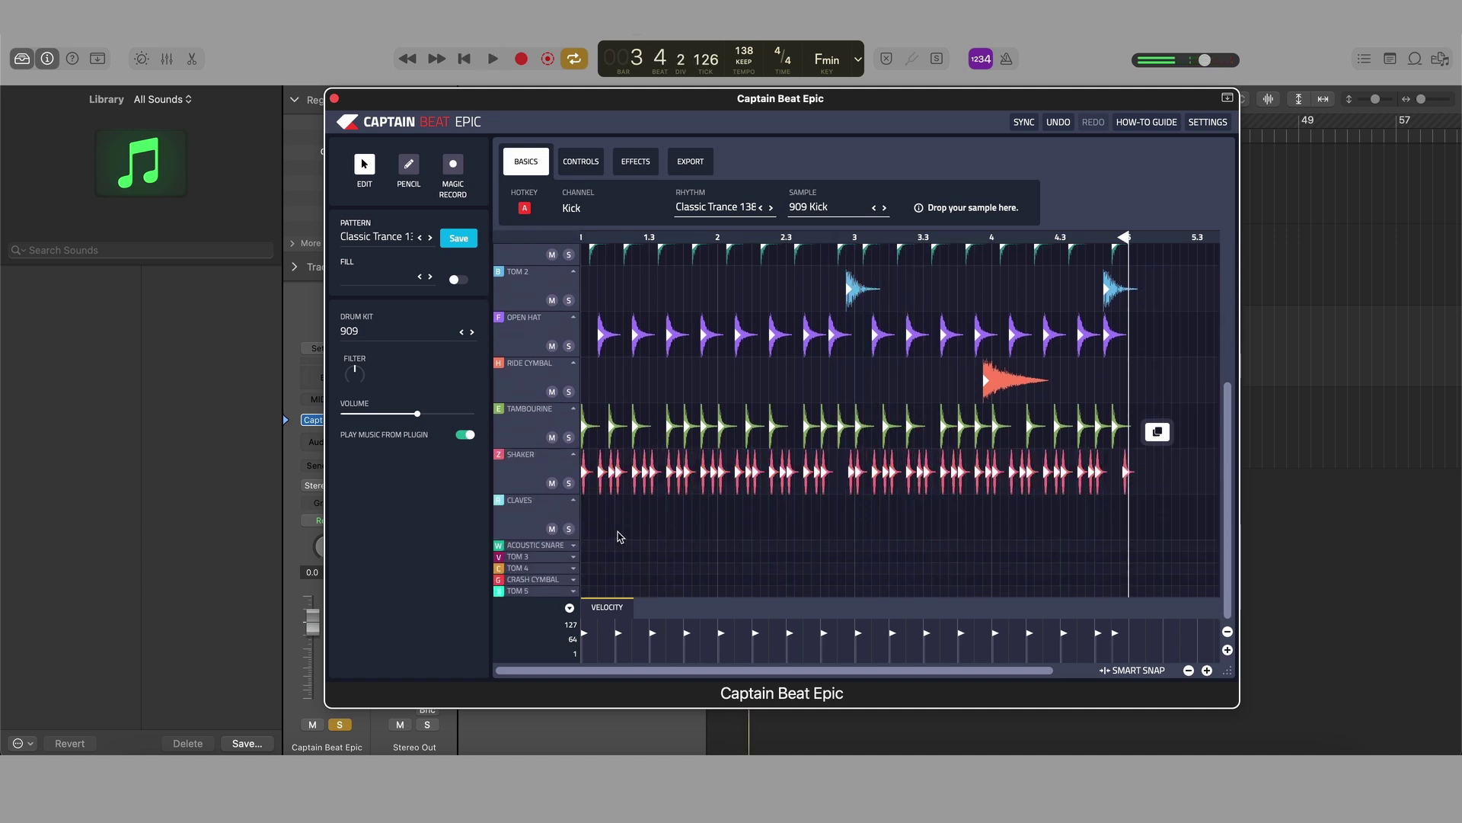
- Delete the snare hit near bar 2 and both Tom 2 hits from the pattern
scroll(881, 517, "up", 2)
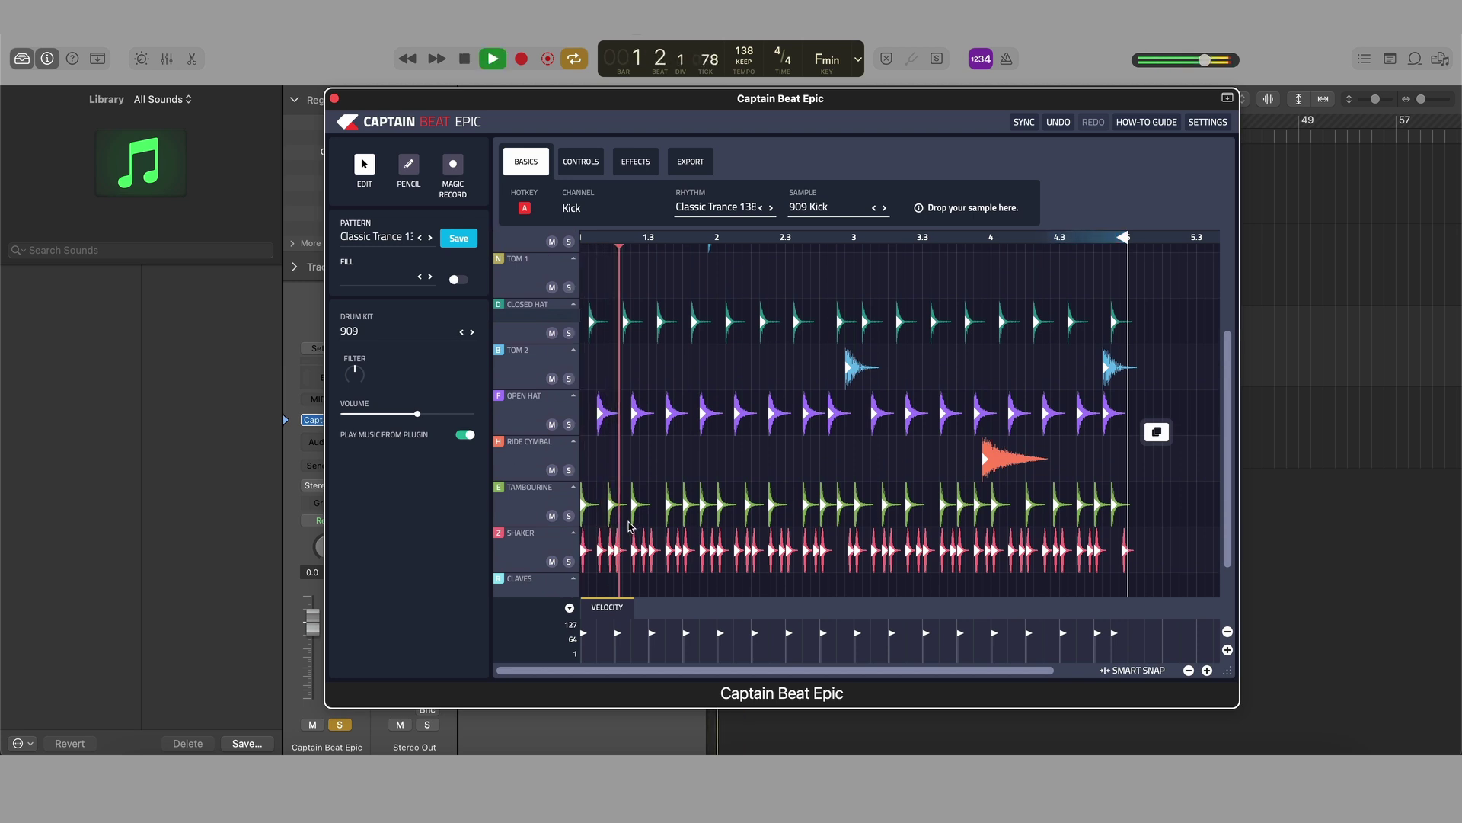
scroll(633, 524, "up", 3)
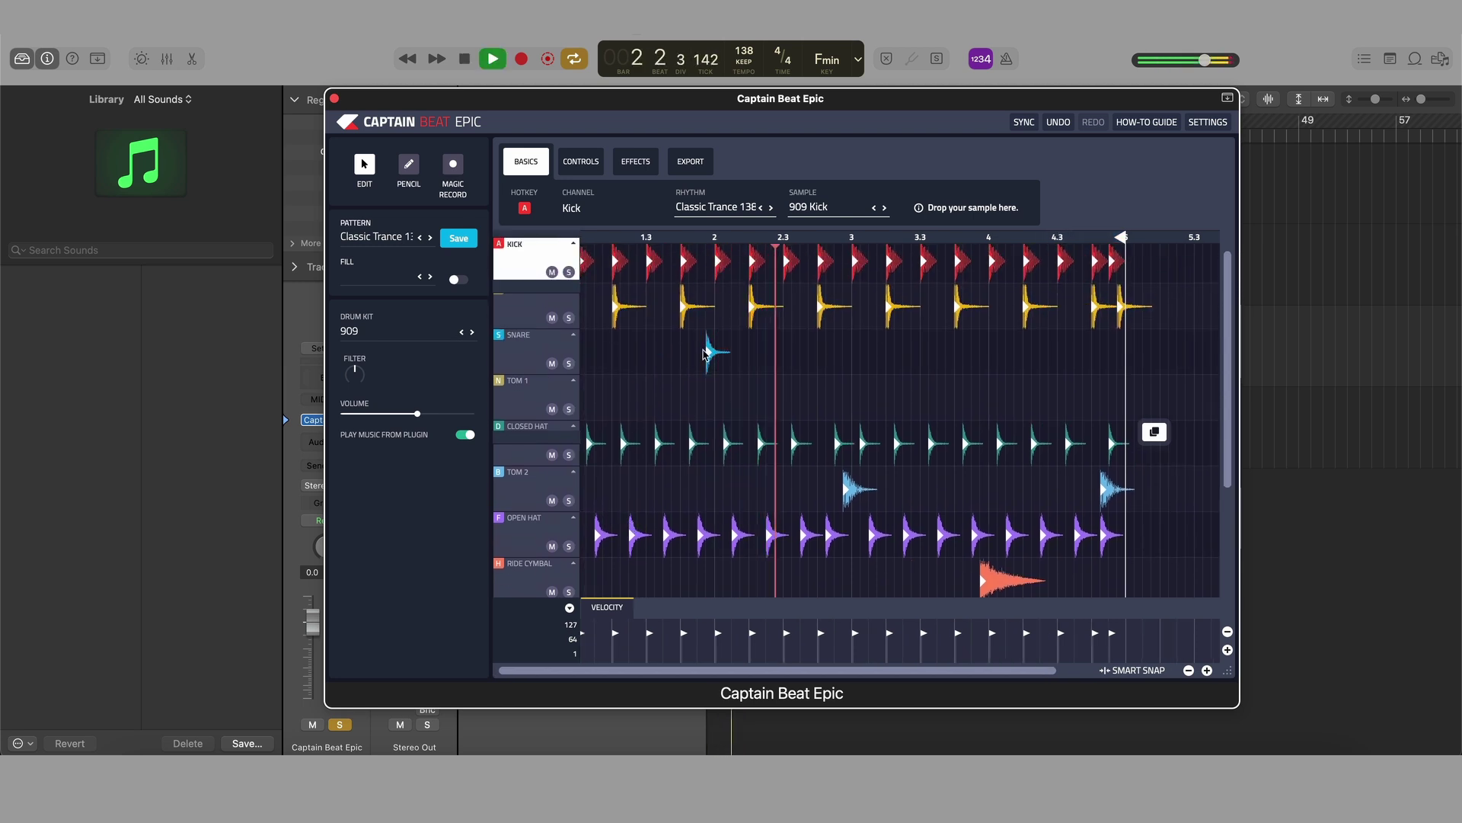
left_click_drag(682, 346, 757, 365)
key("Delete")
scroll(757, 365, "down", 5)
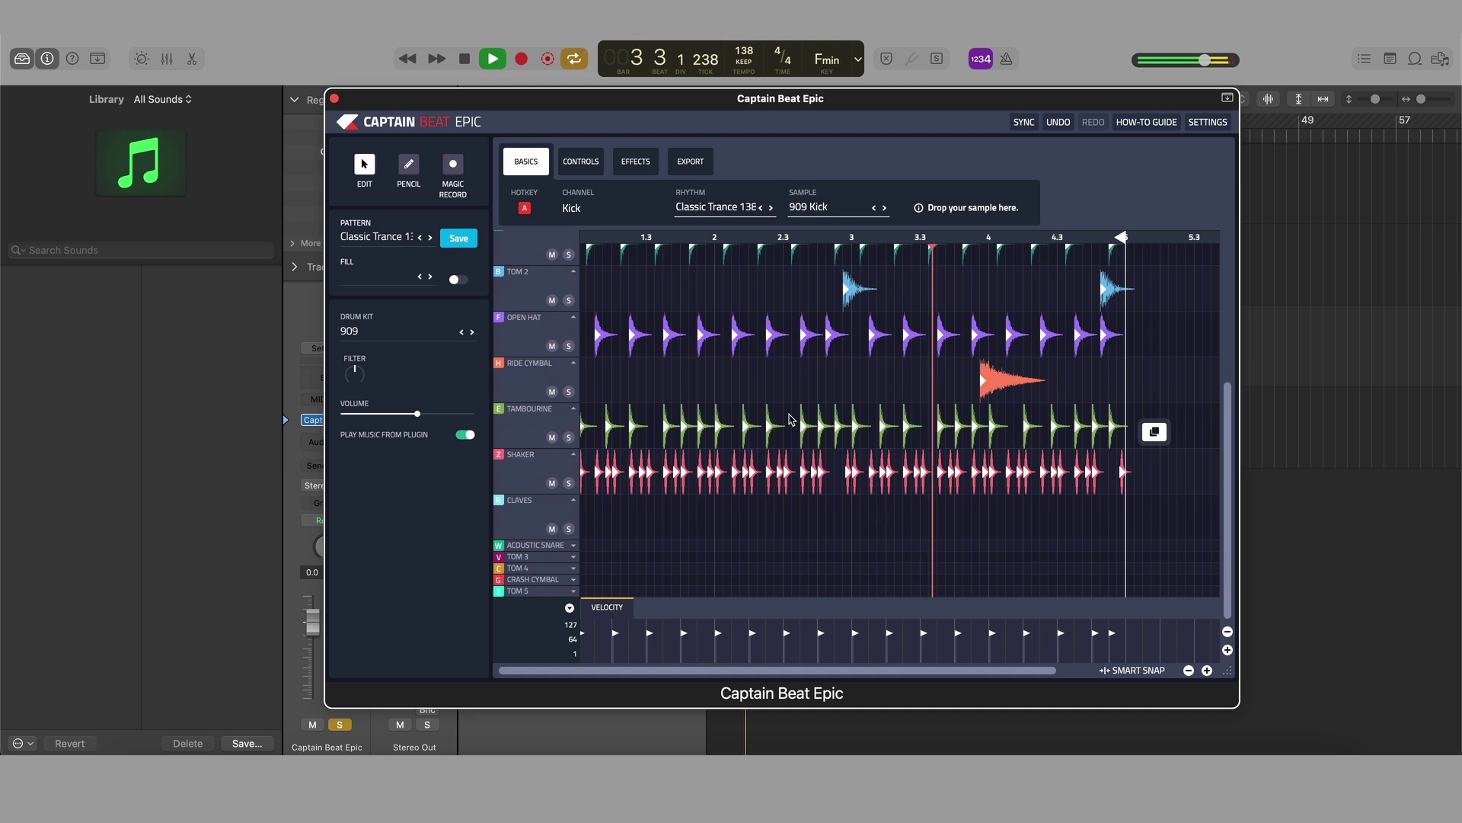
left_click_drag(815, 309, 901, 274)
key("Delete")
left_click_drag(1135, 258, 1099, 334)
key("Delete")
- Review the edited drum channels during playback, reopen the drum plug-in window, and stop playback
scroll(799, 353, "up", 4)
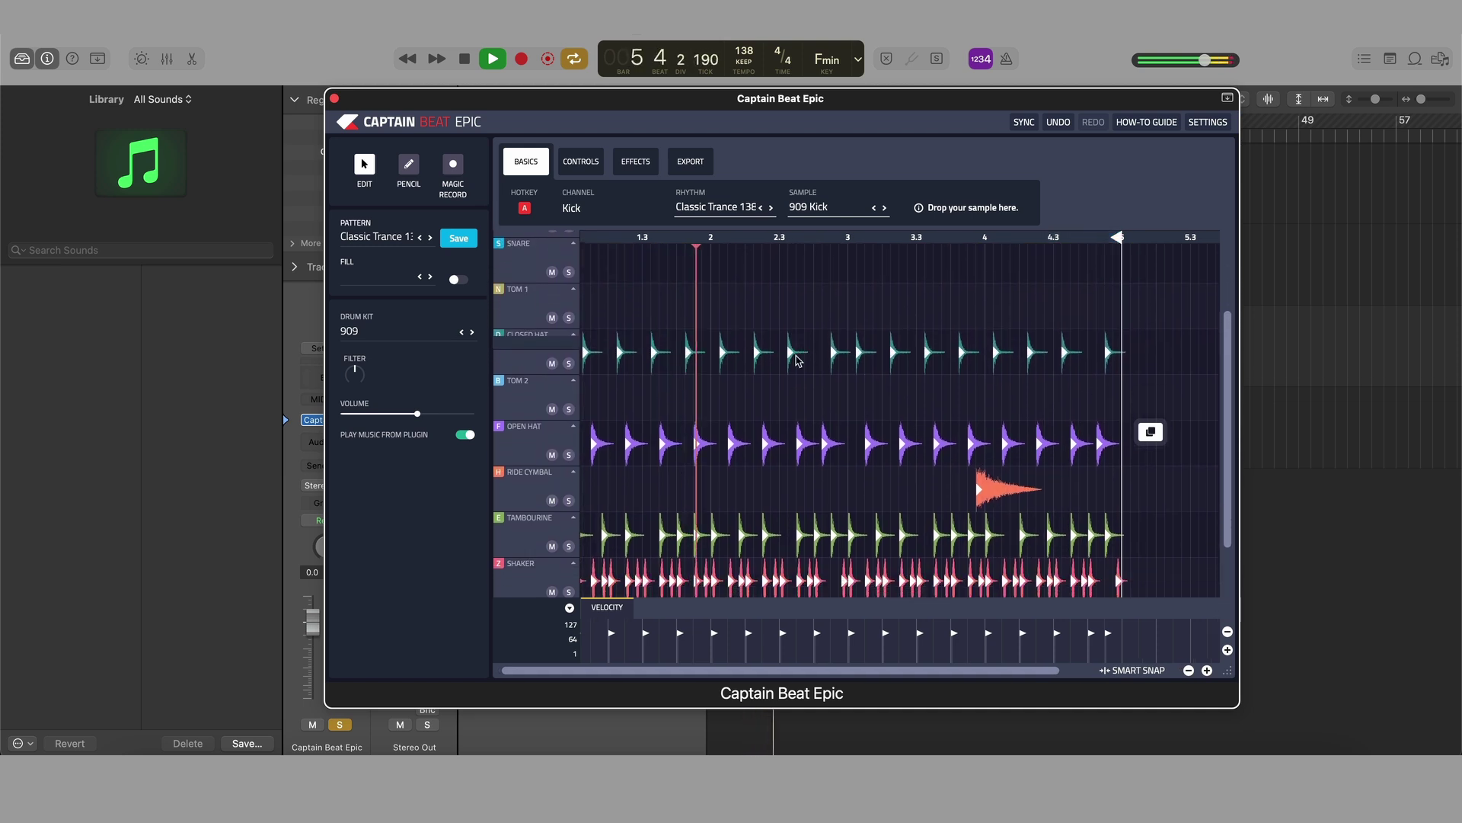
scroll(780, 388, "up", 1)
scroll(781, 389, "down", 4)
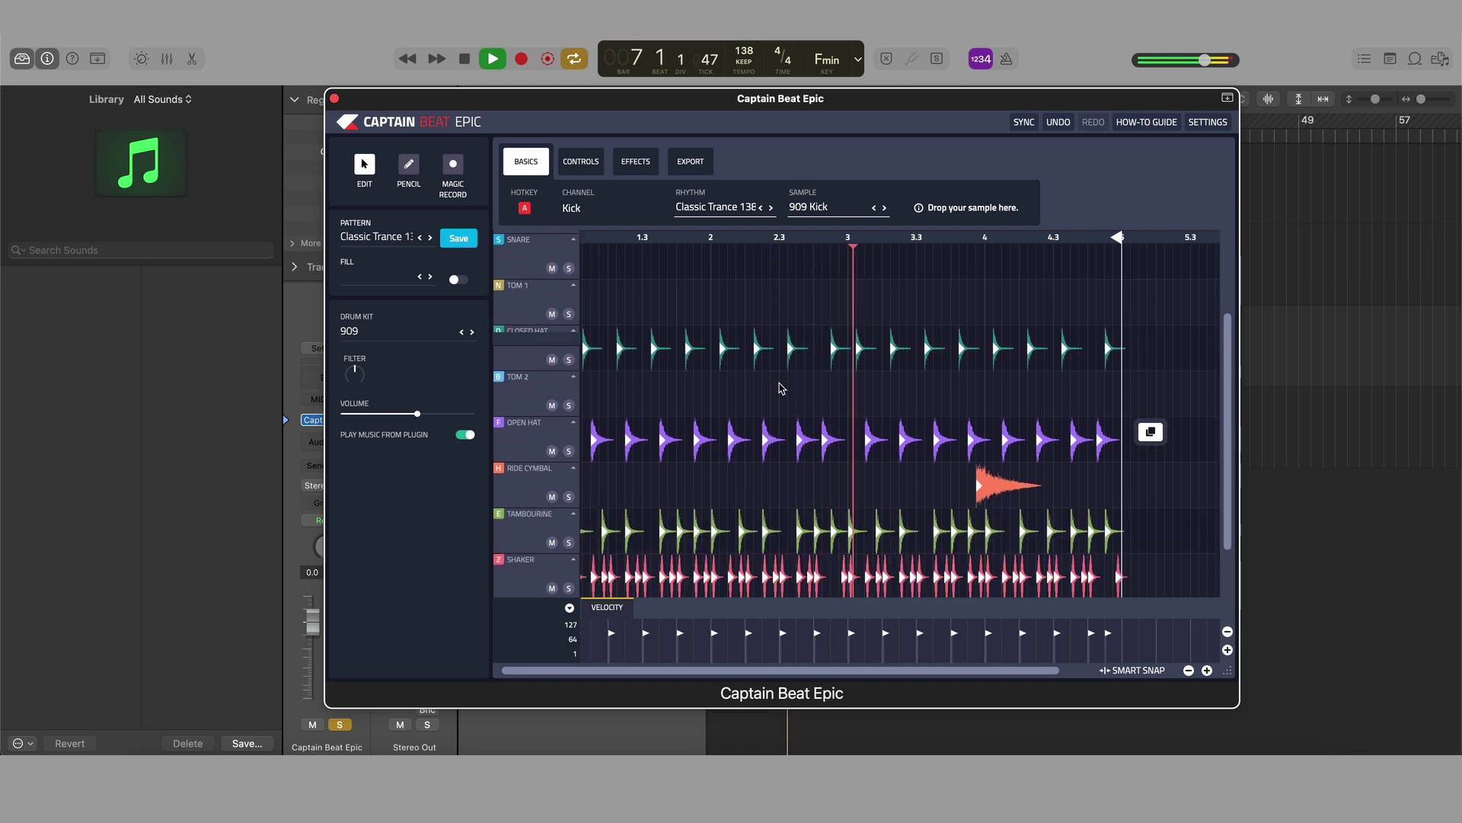
scroll(780, 388, "up", 4)
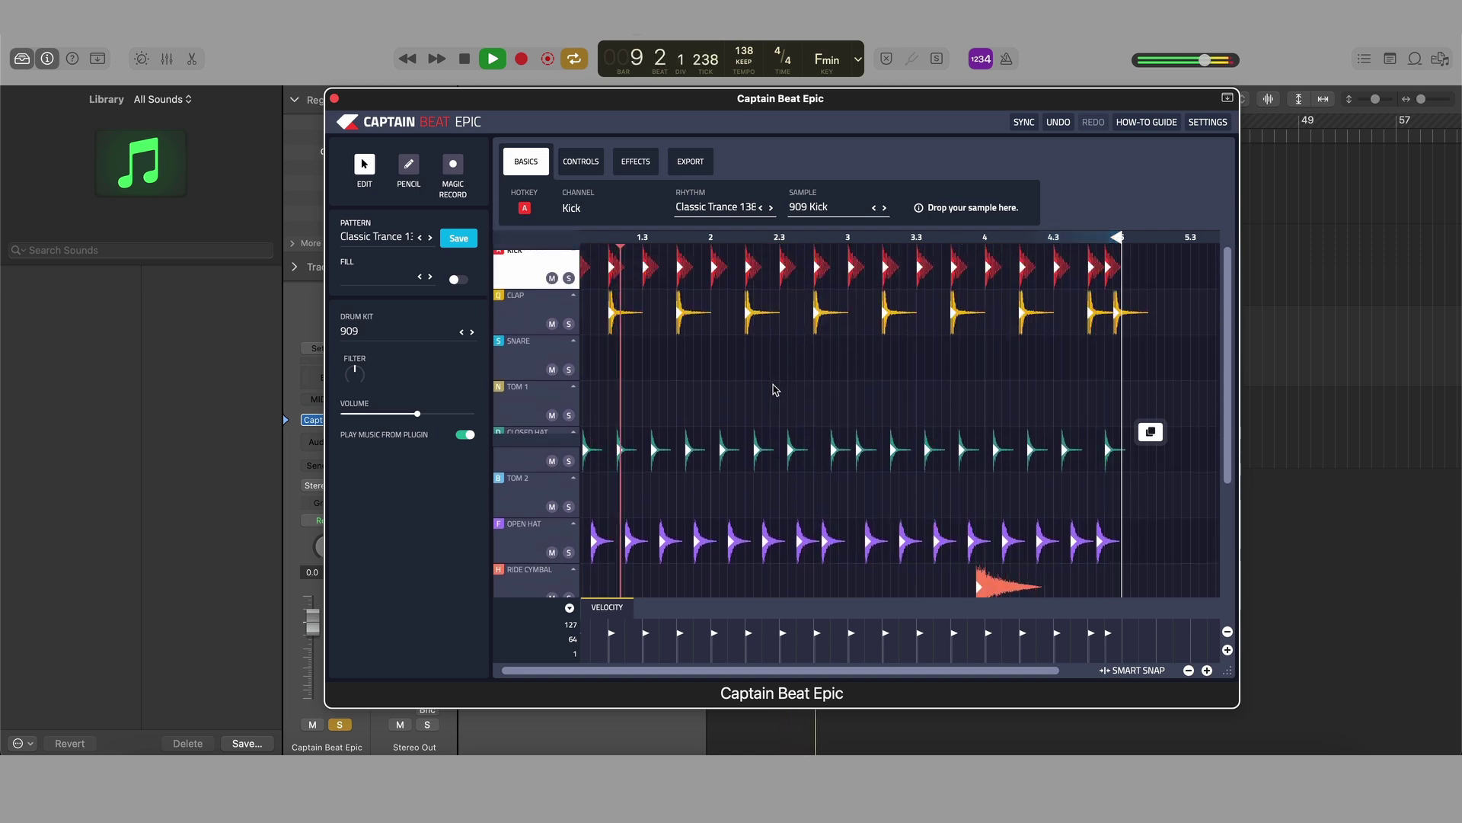
left_click(316, 420)
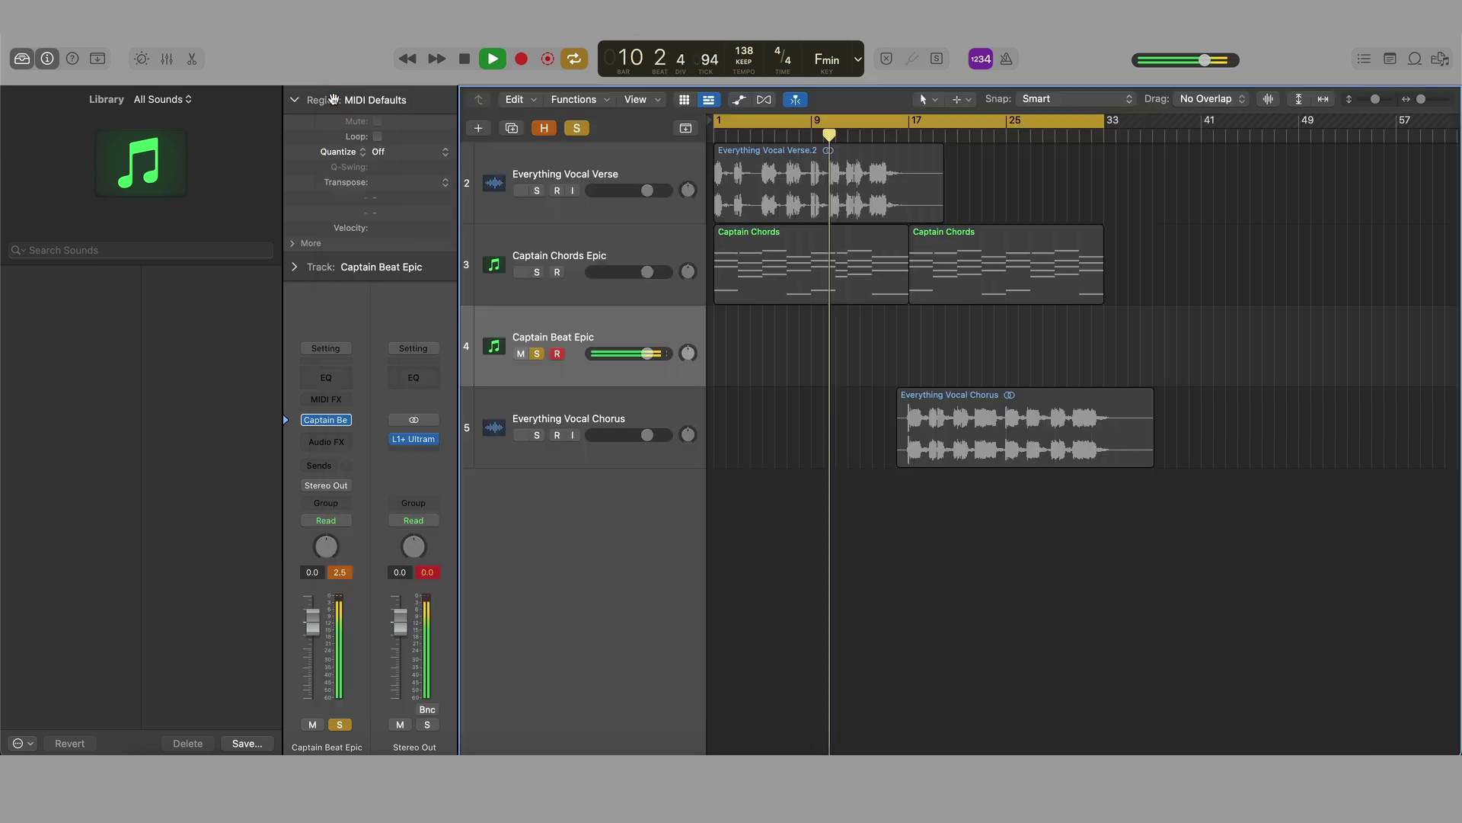
left_click(328, 420)
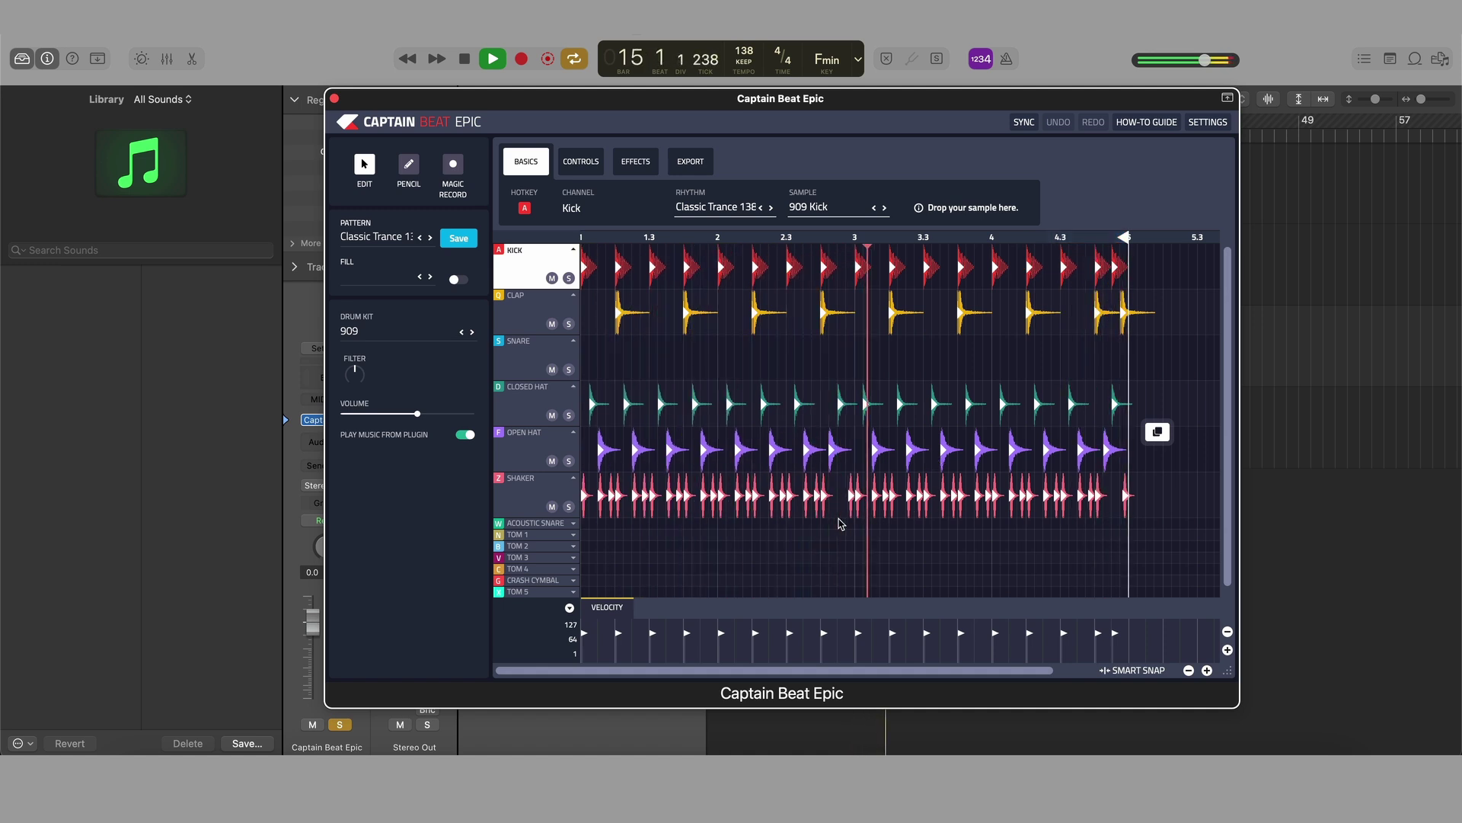
key("space")
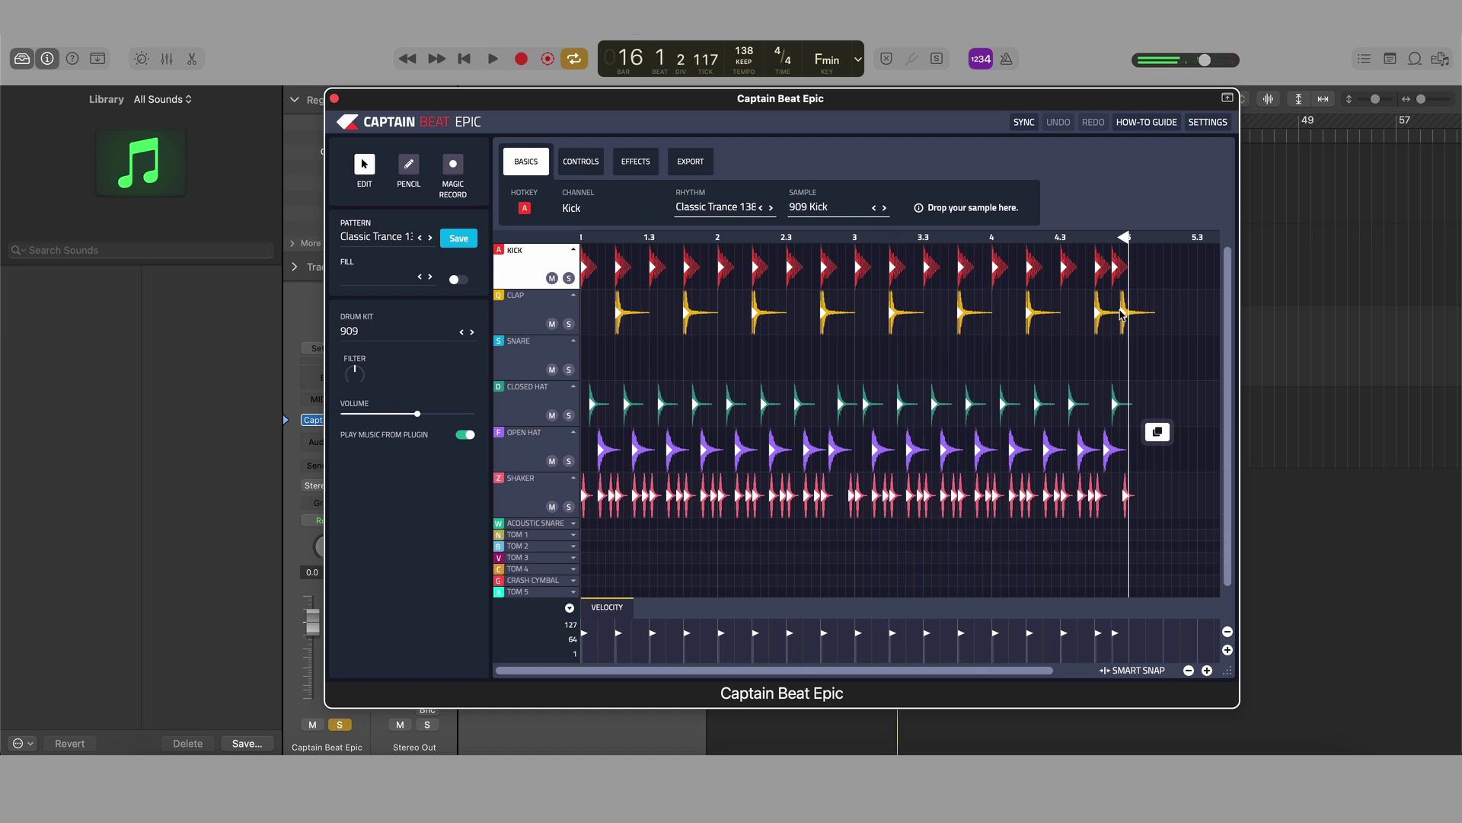
- Remove the extra clap hit at the pattern's end and add a second ride cymbal hit at bar 2
scroll(880, 409, "down", 2)
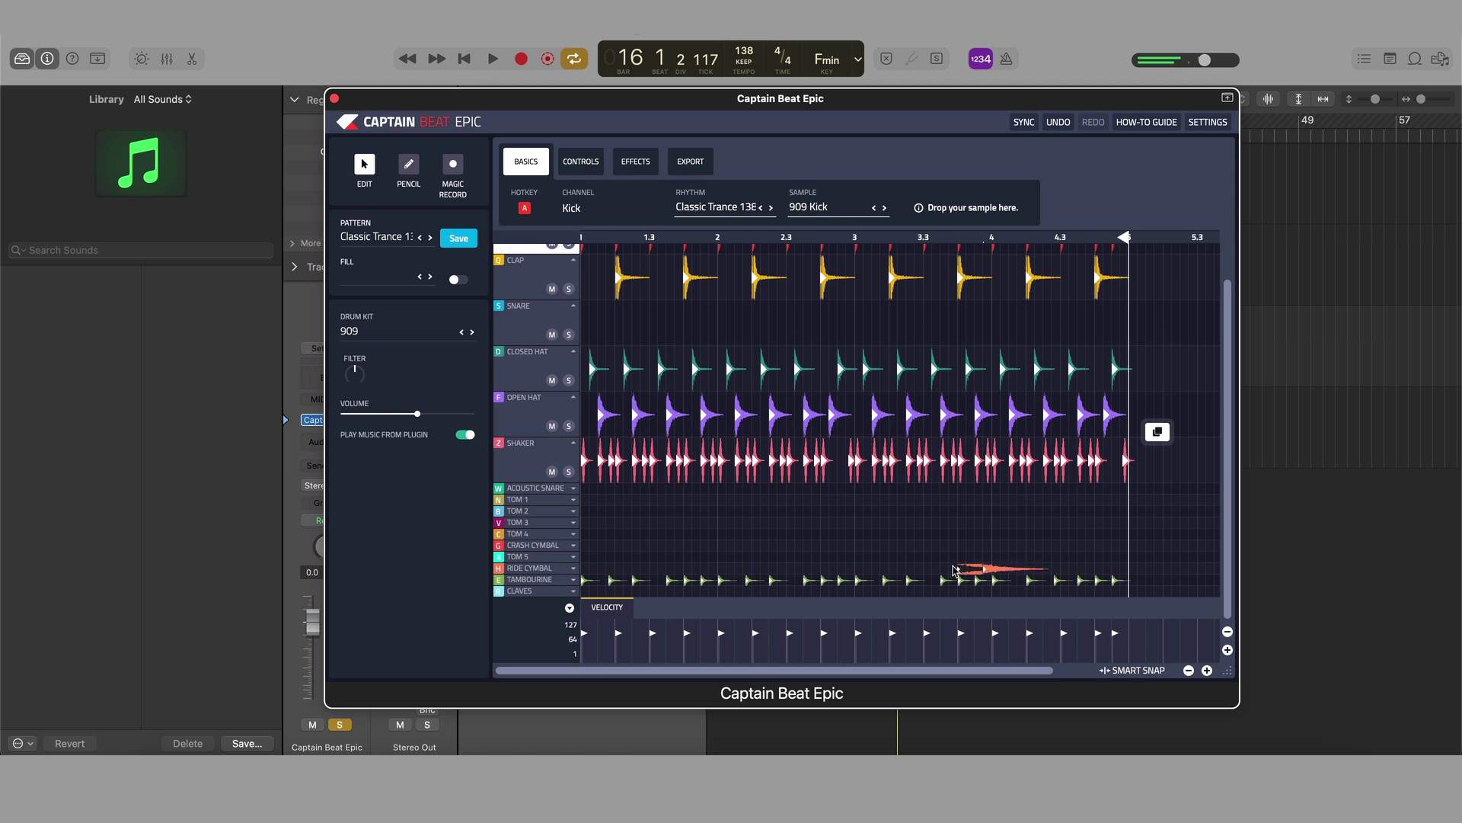
key("space")
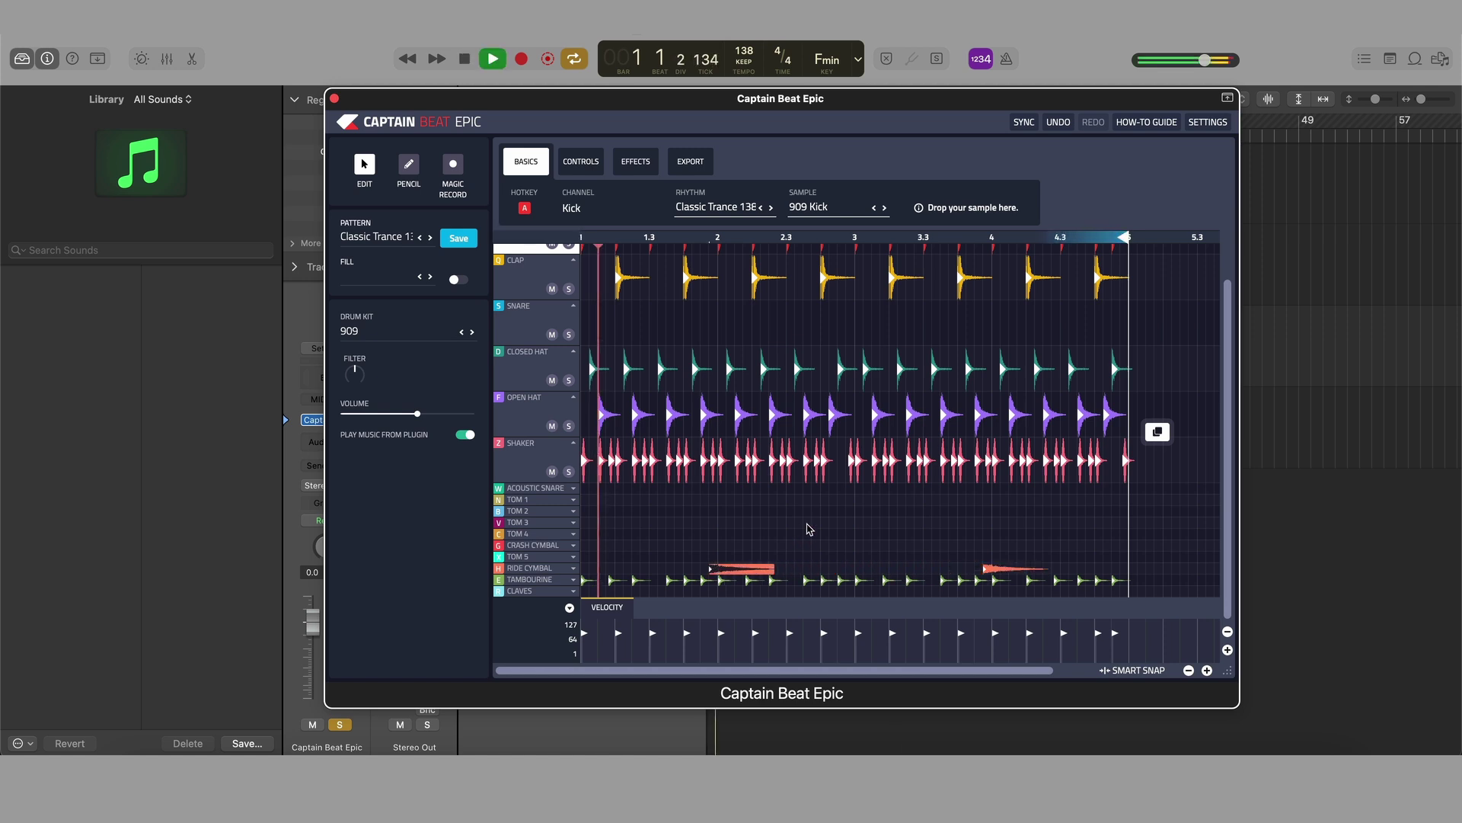
scroll(815, 532, "up", 2)
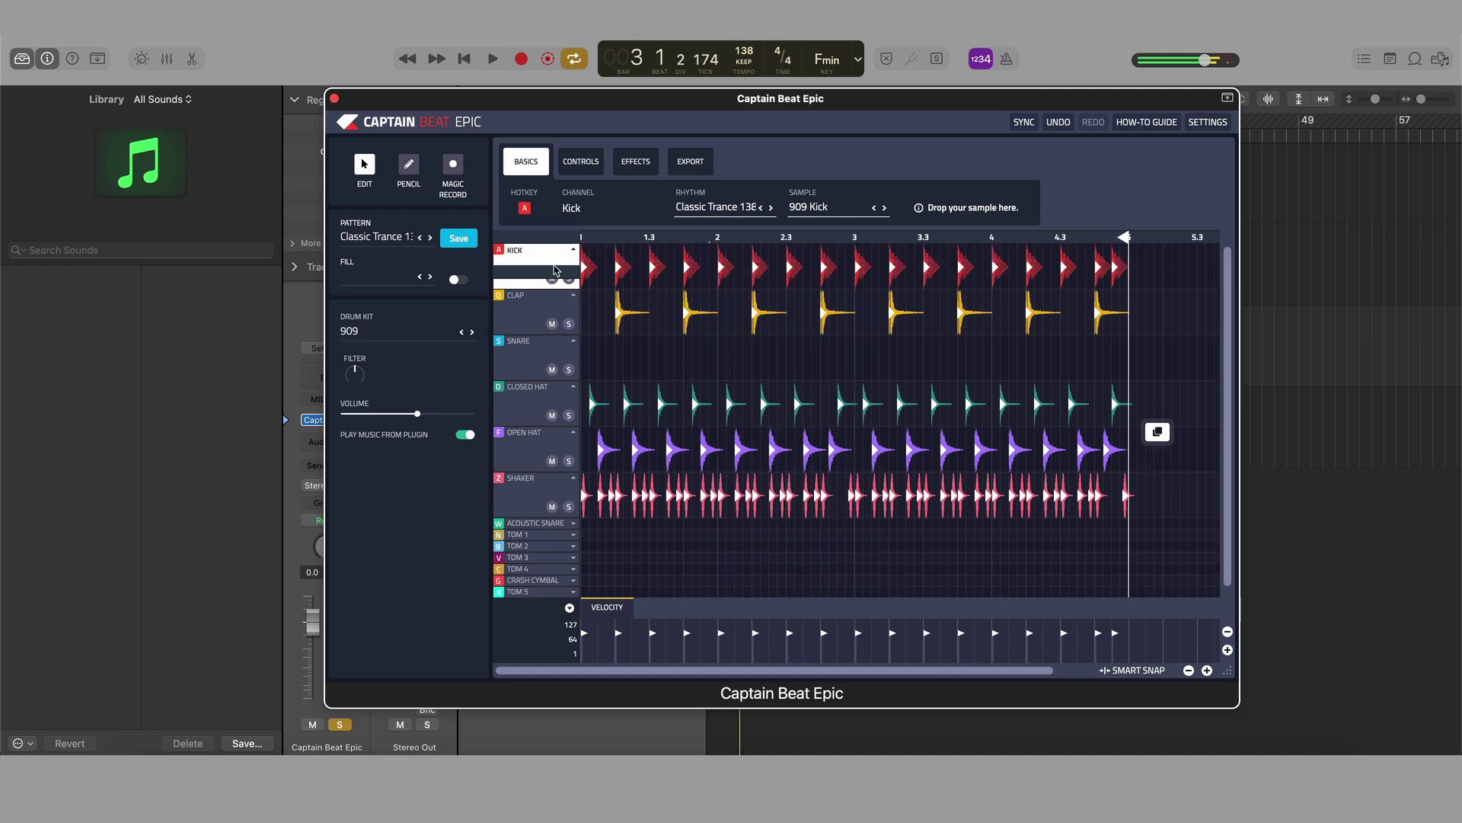
- Insert Mixed In Key SE as an audio effect on the Captain Beat Epic track and place both plug-in windows side by side
left_click_drag(410, 101, 565, 103)
left_click(328, 442)
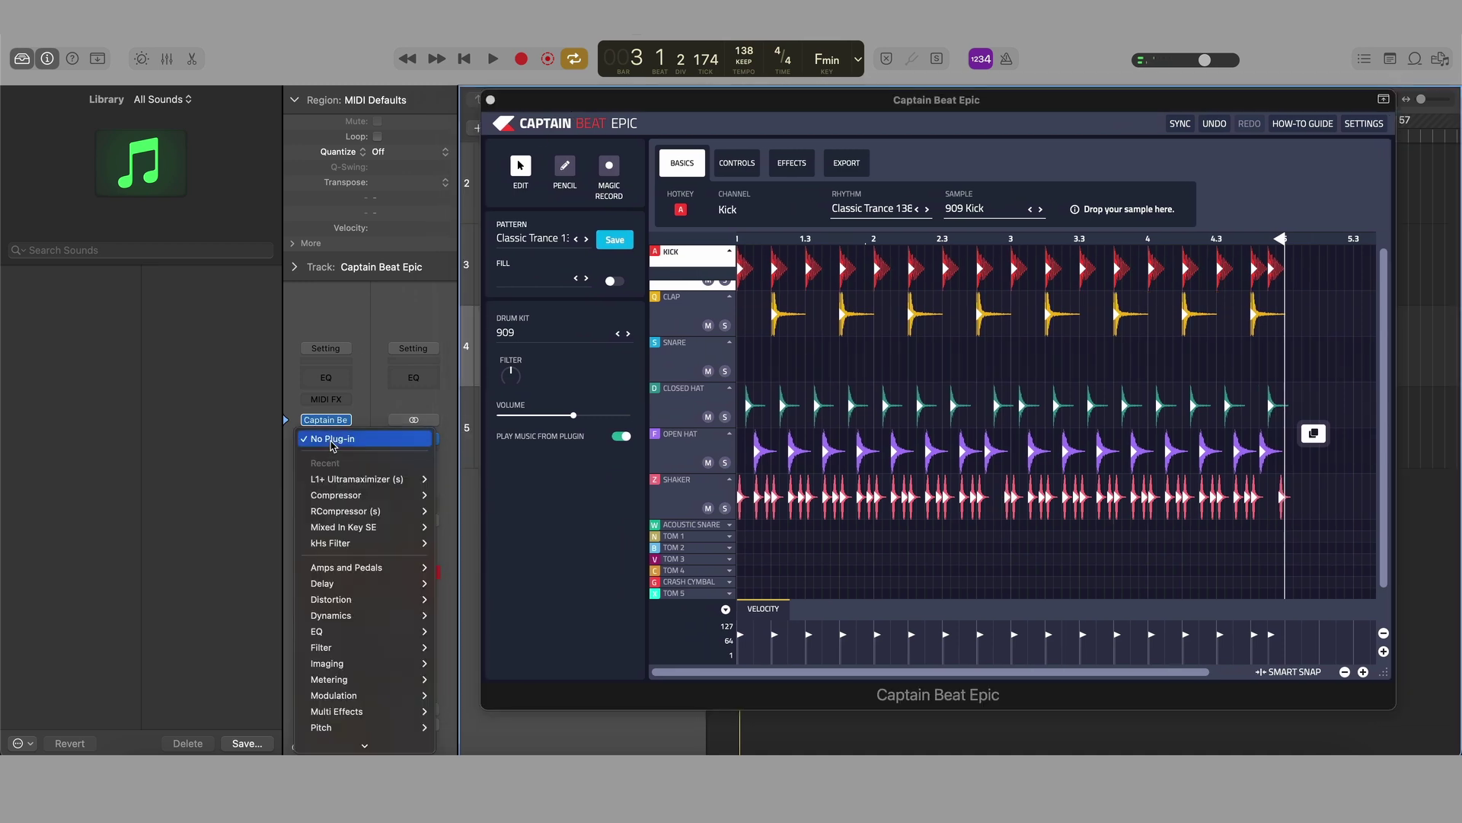
mouse_move(390, 531)
left_click(471, 532)
left_click_drag(786, 220, 464, 181)
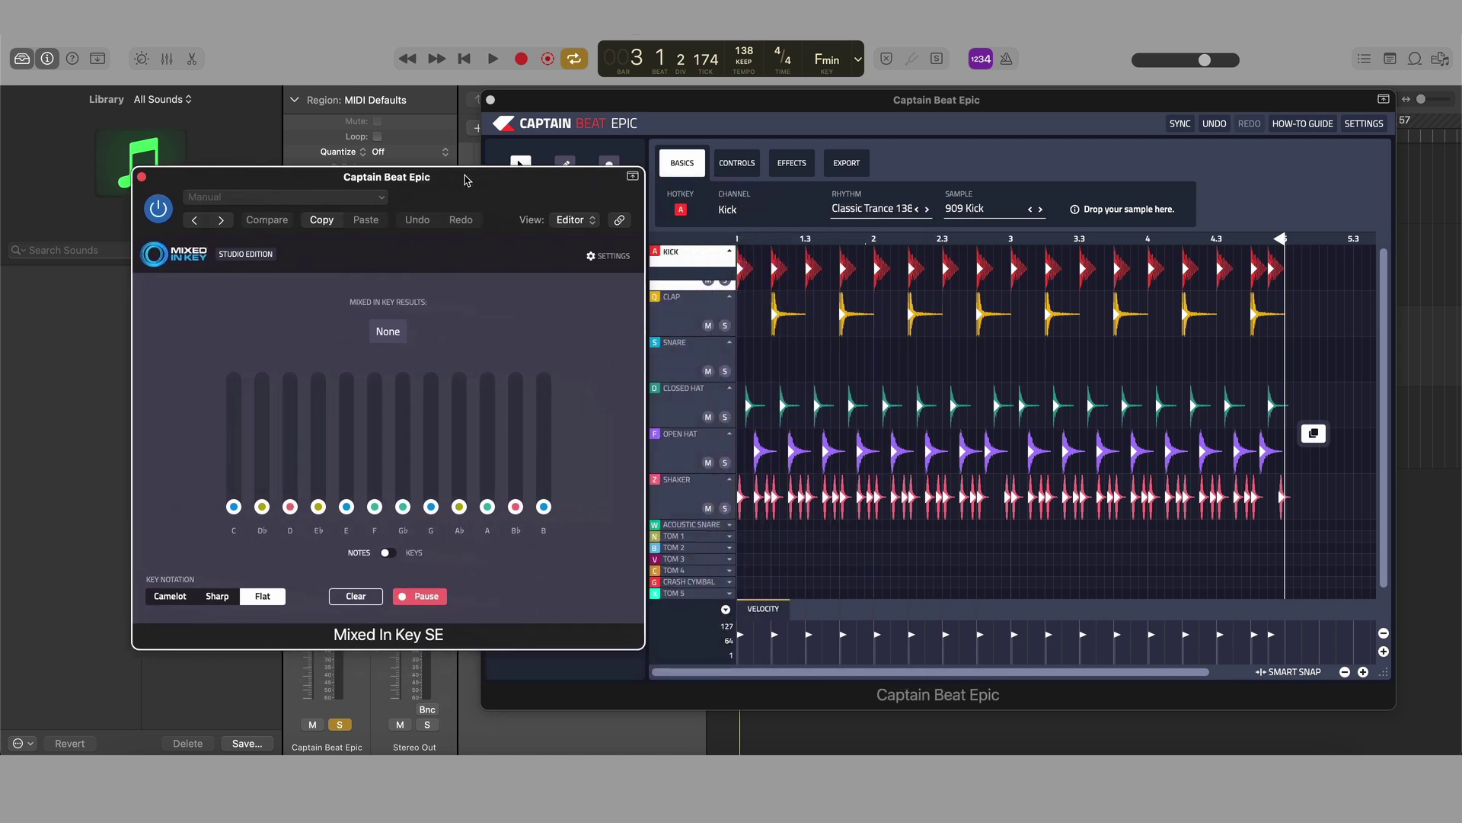
left_click_drag(937, 100, 1096, 102)
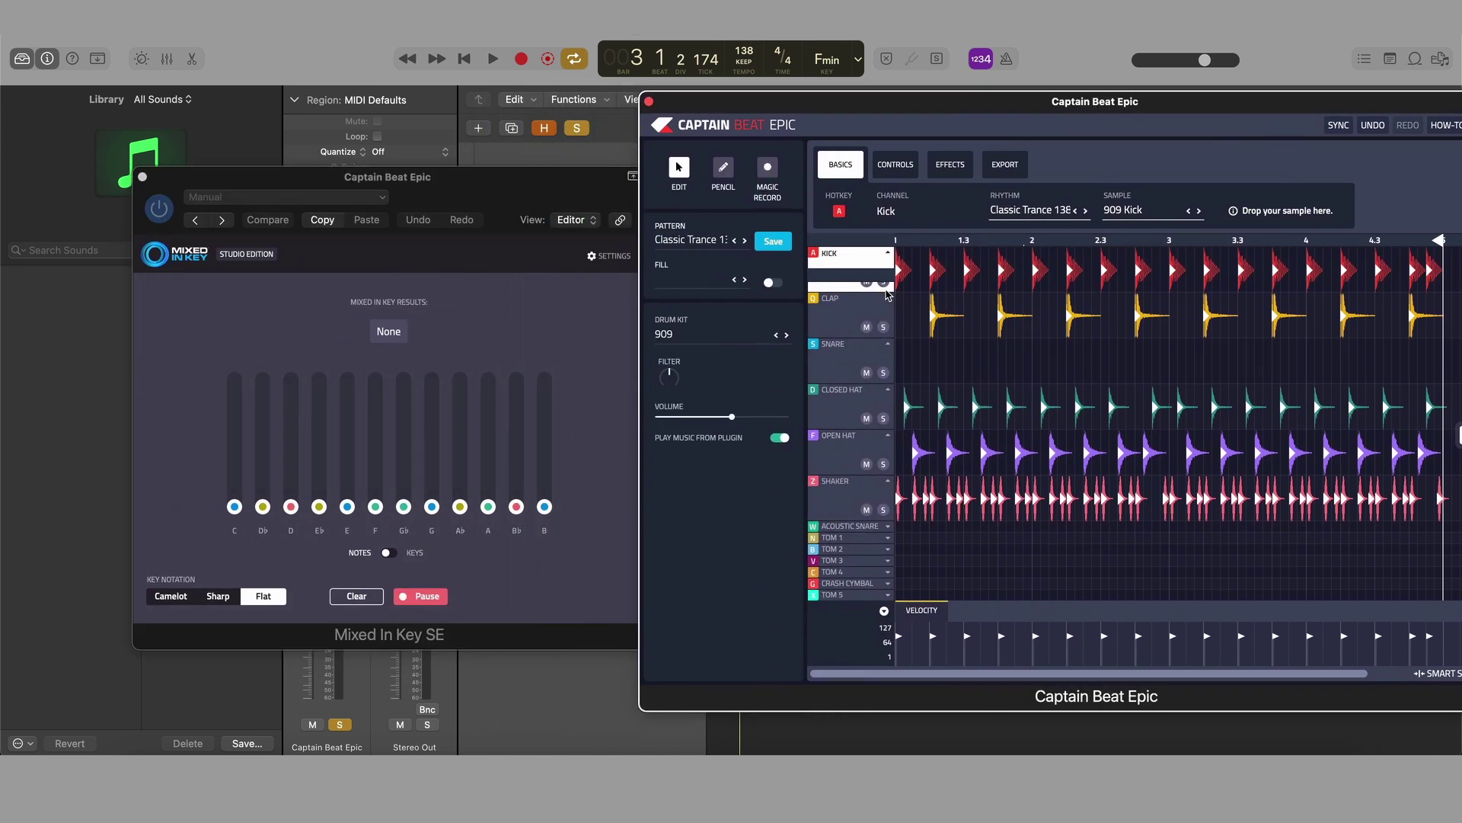
- Solo the kick channel and play it to analyse its key with Mixed In Key SE
key("space")
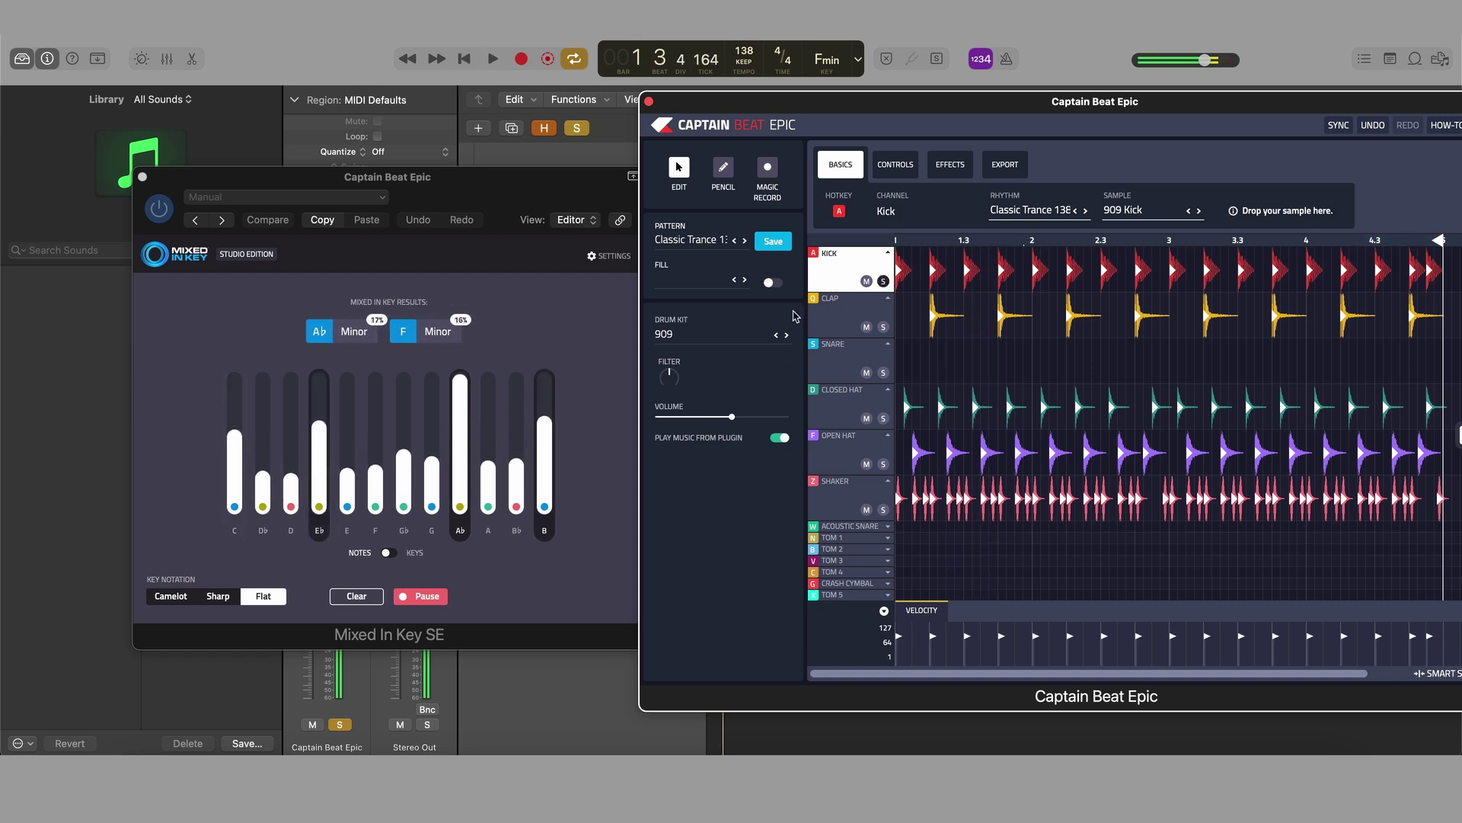
key("space")
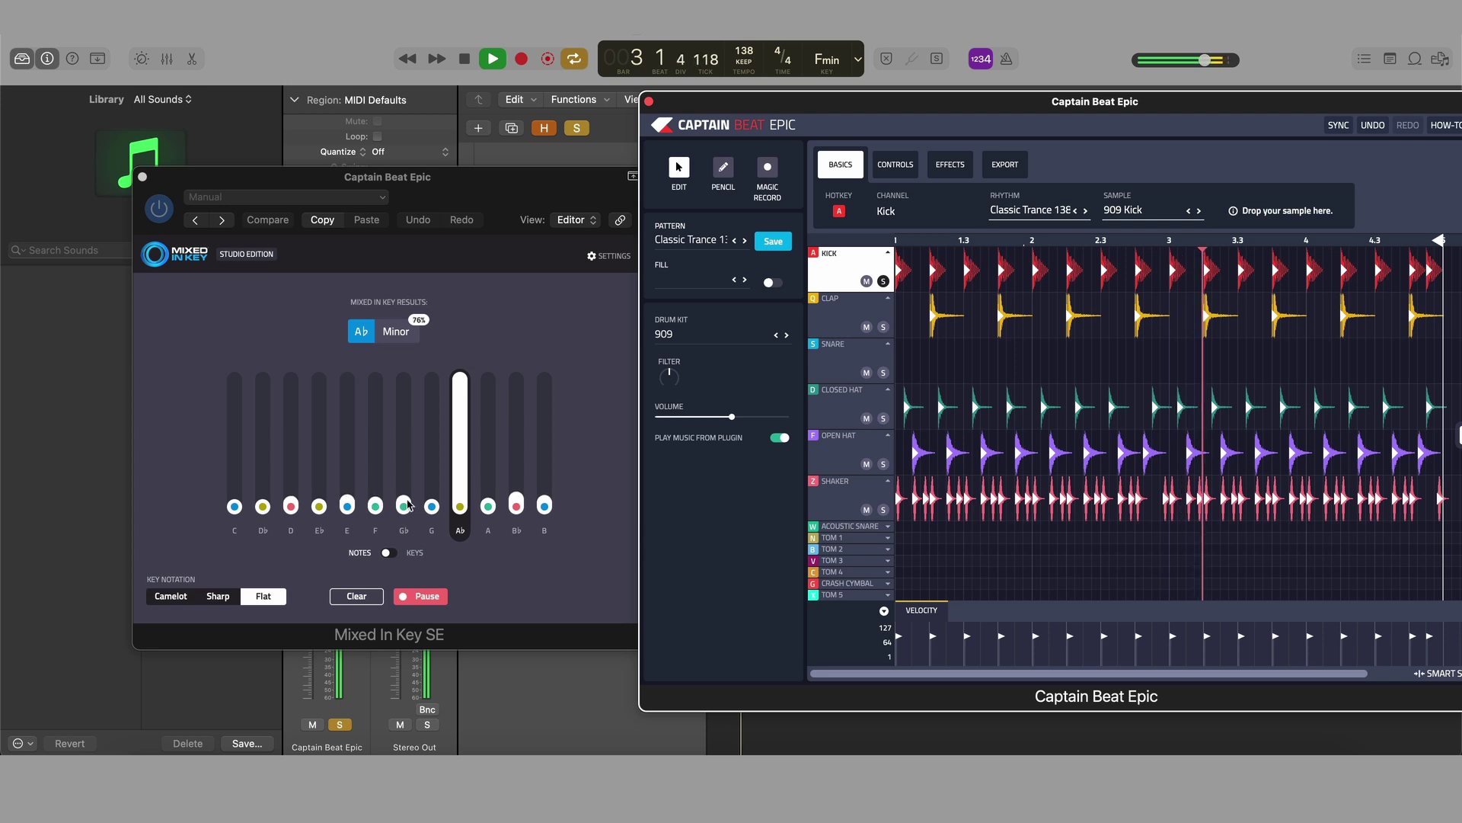
- Lower the kick's pitch while watching Mixed In Key SE so that it matches F minor, and stop playback
left_click(897, 170)
left_click_drag(1016, 219, 1005, 237)
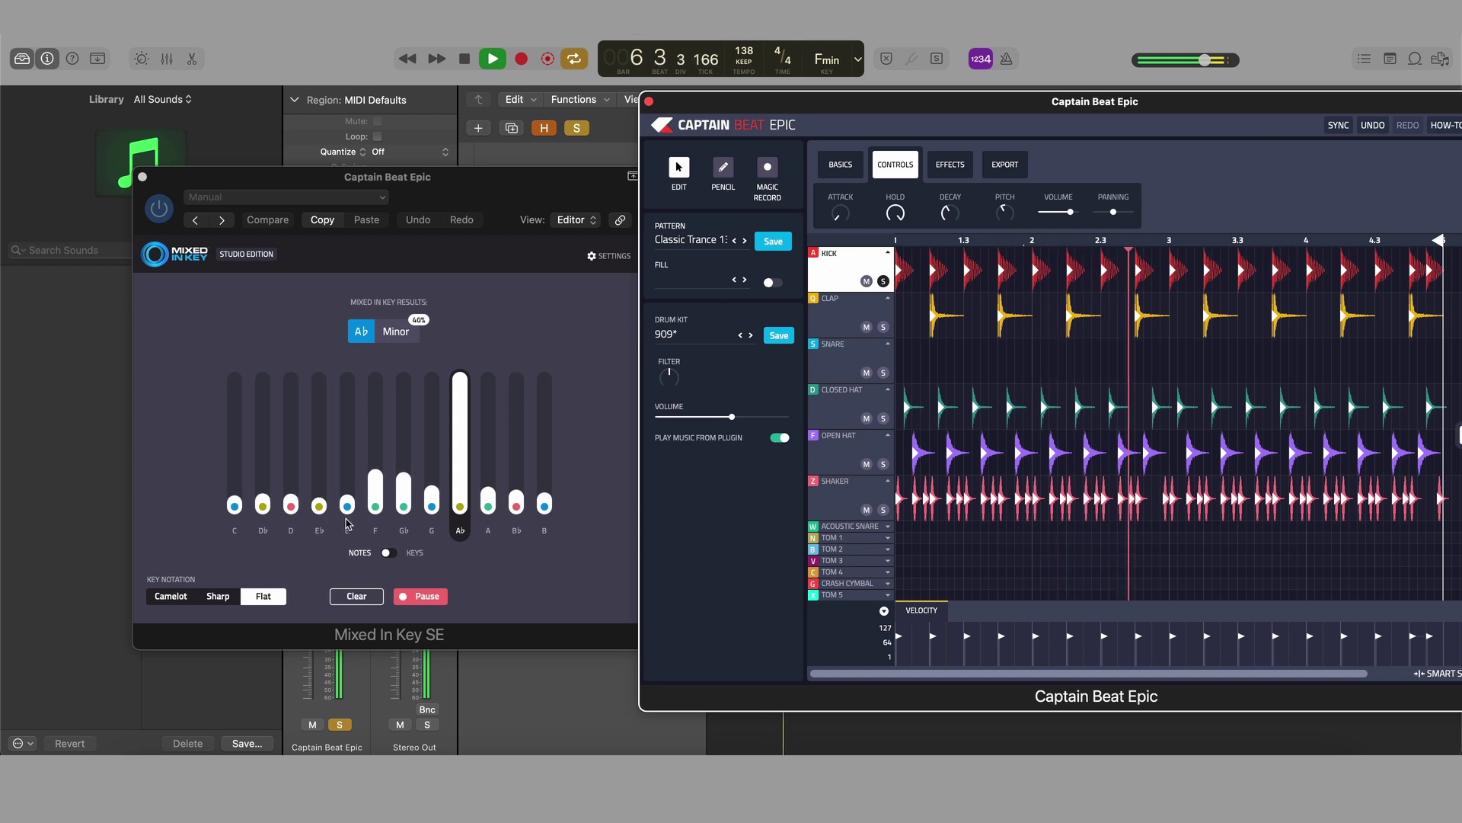
left_click(490, 604)
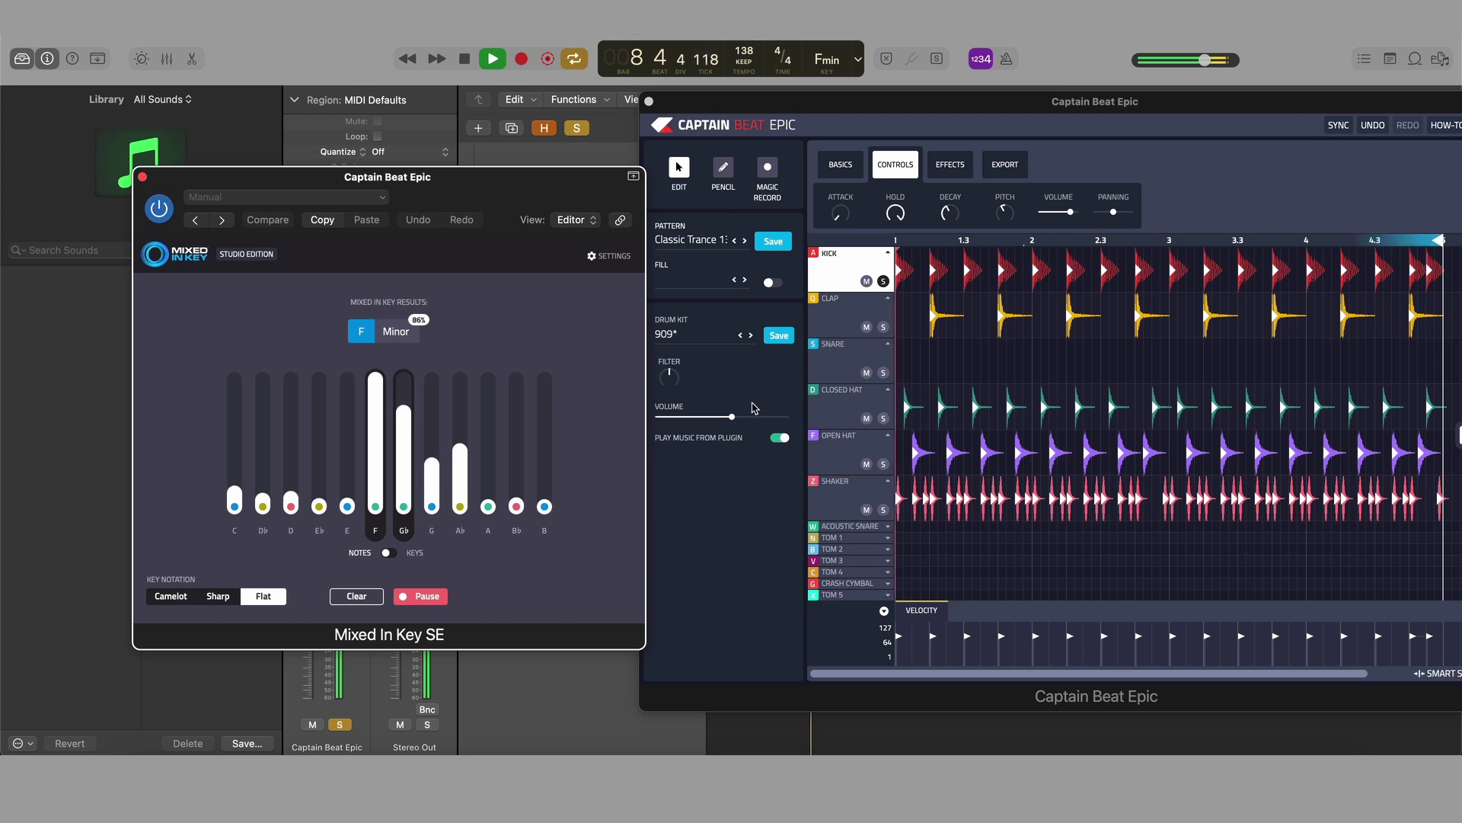
key("space")
- Play the soloed clap with its pitch at +1.0, check its key in Mixed In Key SE, unsolo it and stop playback
left_click(890, 305)
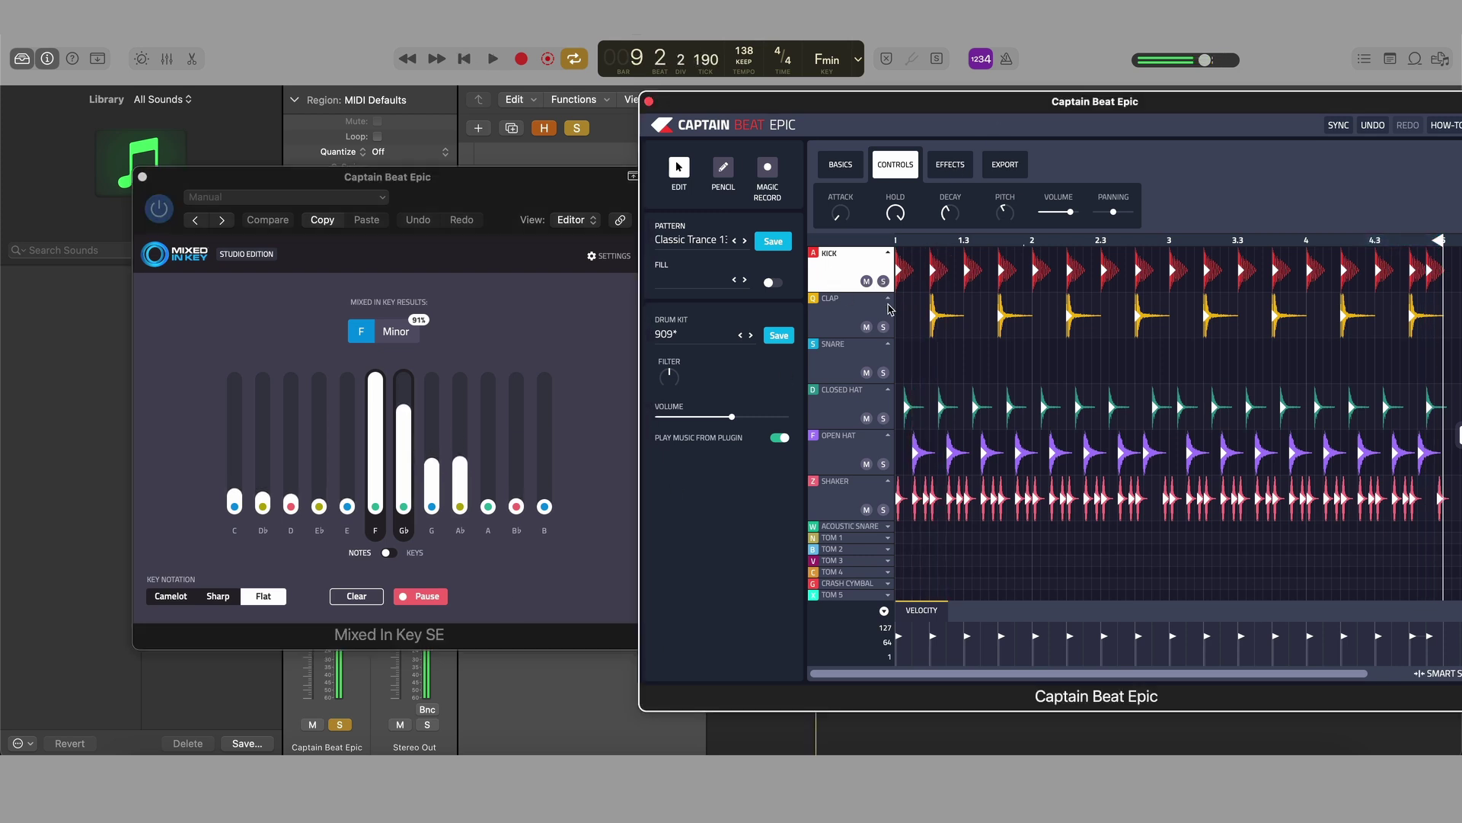
key("space")
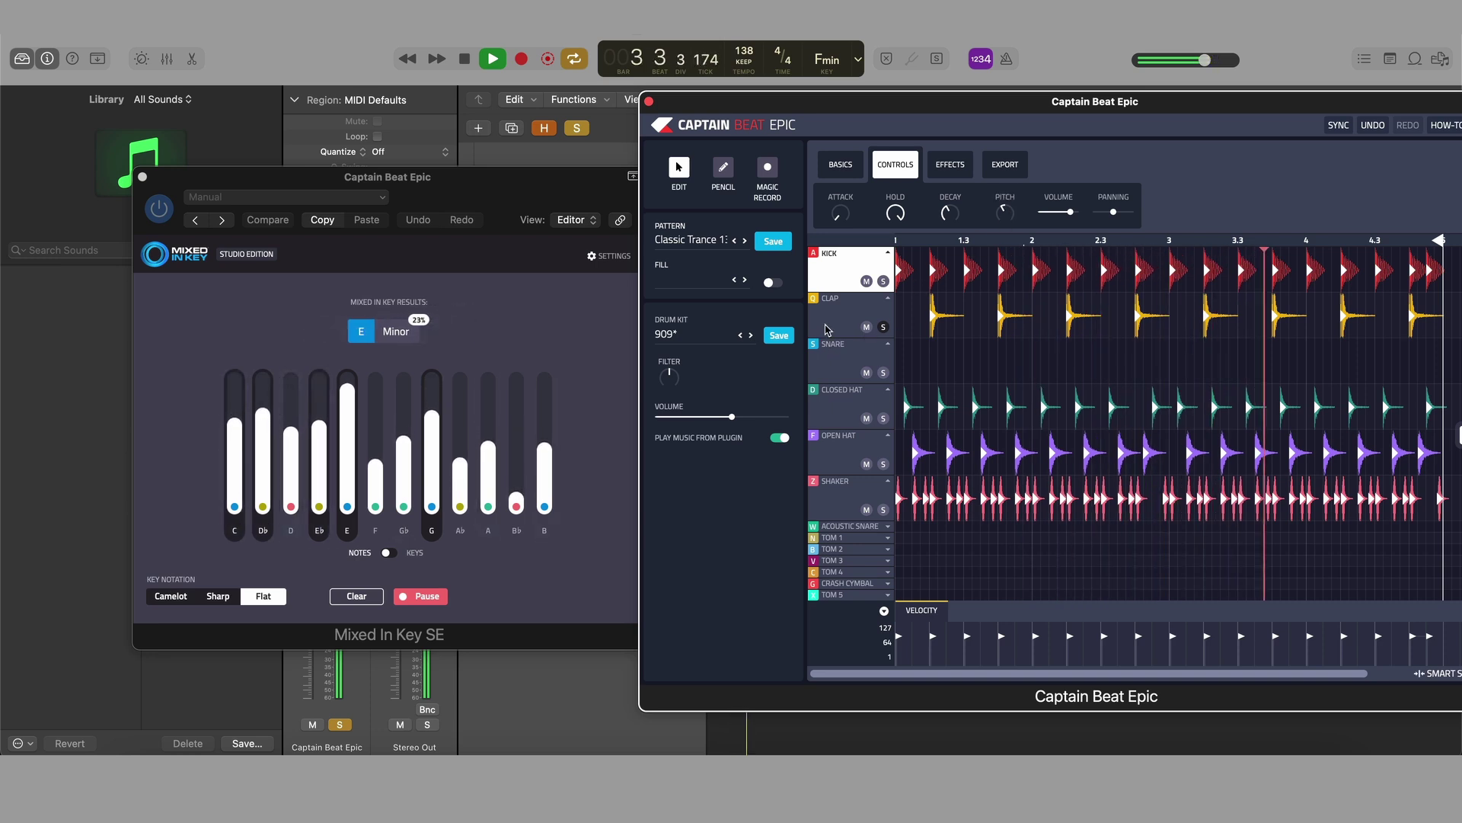
mouse_move(994, 212)
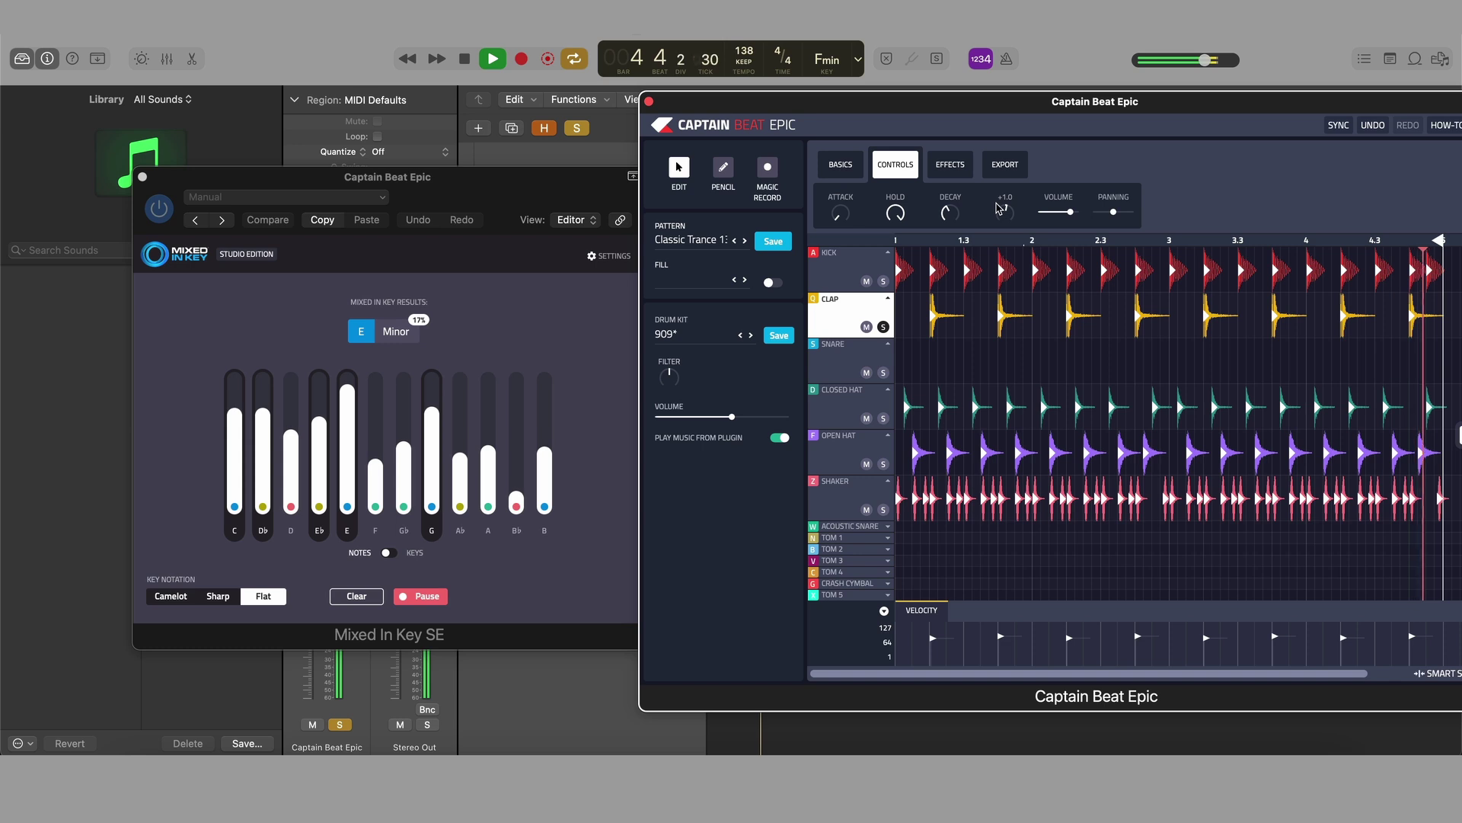
left_click(545, 536)
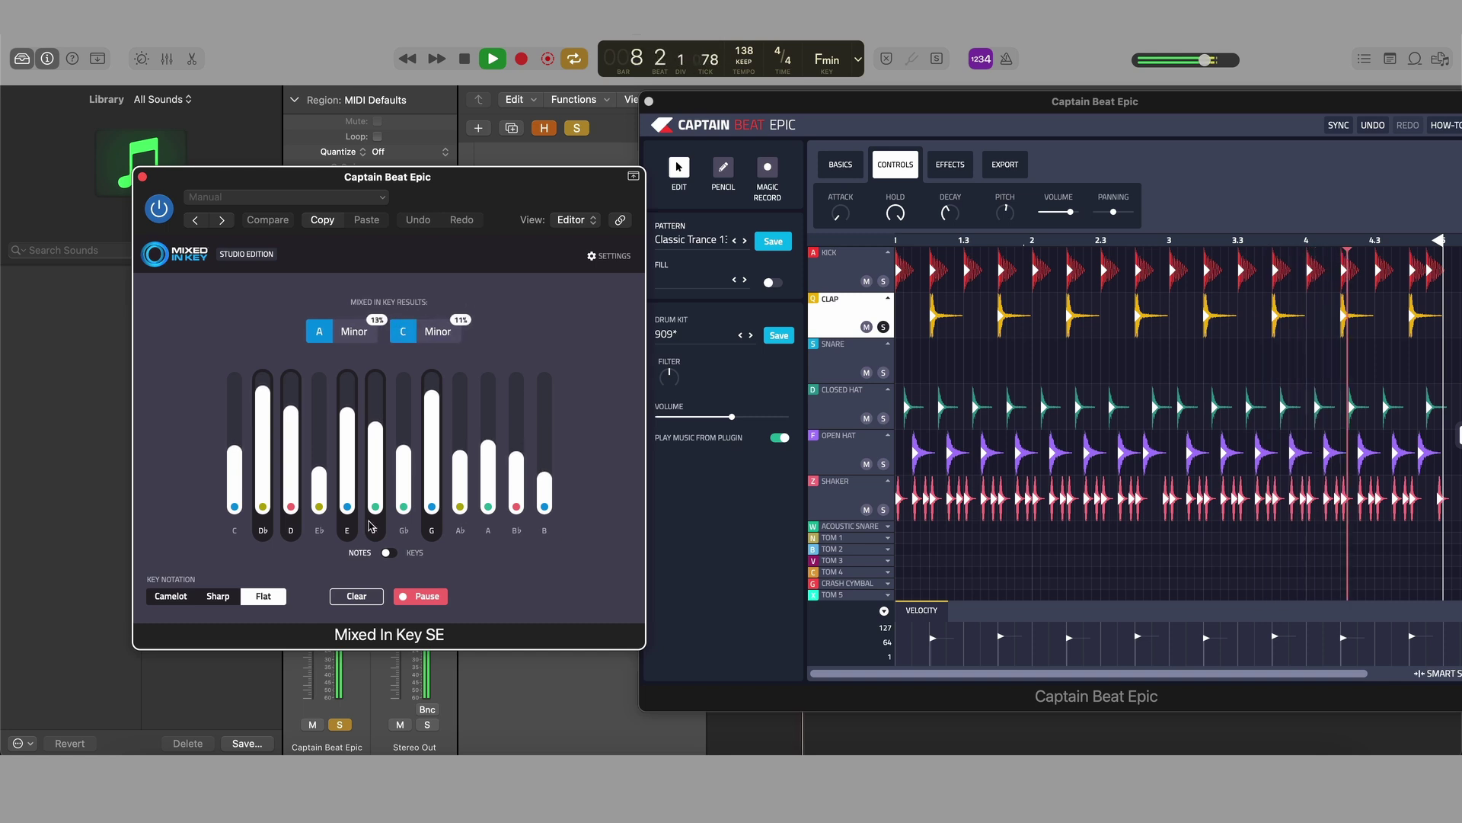
left_click(884, 327)
key("space")
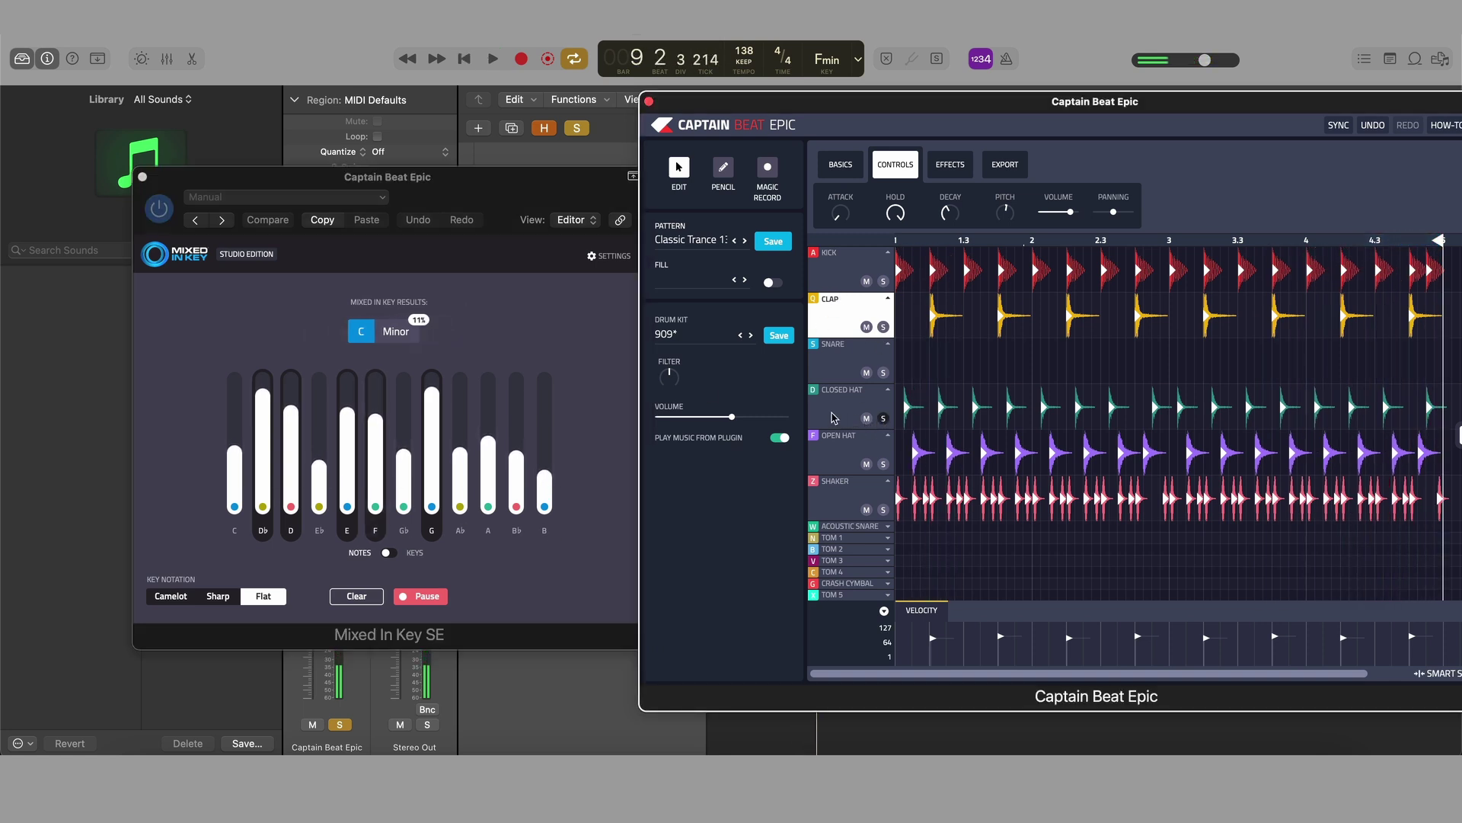
- Set the closed hat's volume to -8.0 dB with no channel soloed, and lower the shaker's volume during playback
left_click(883, 419)
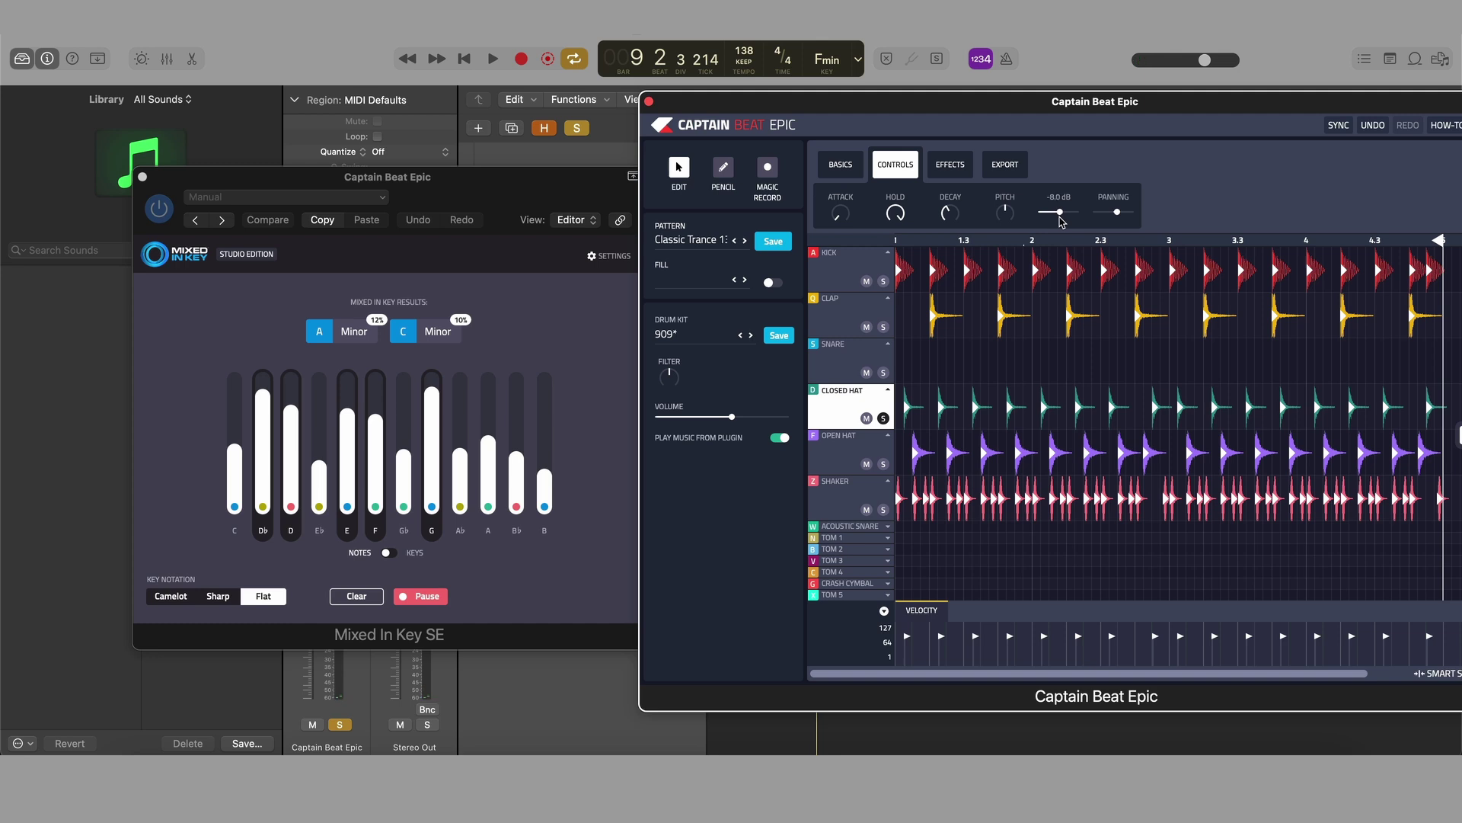
key("space")
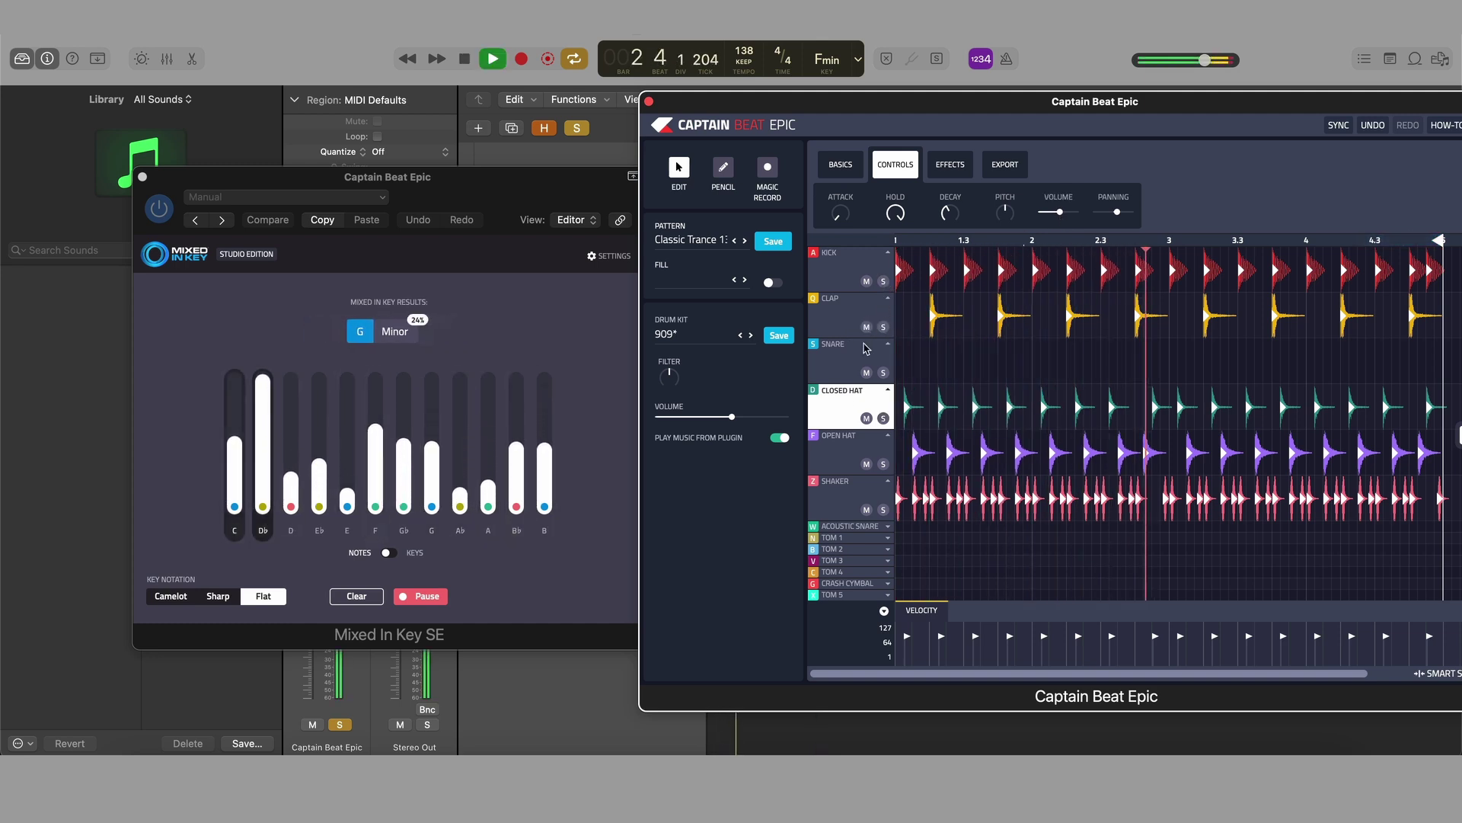
left_click(838, 495)
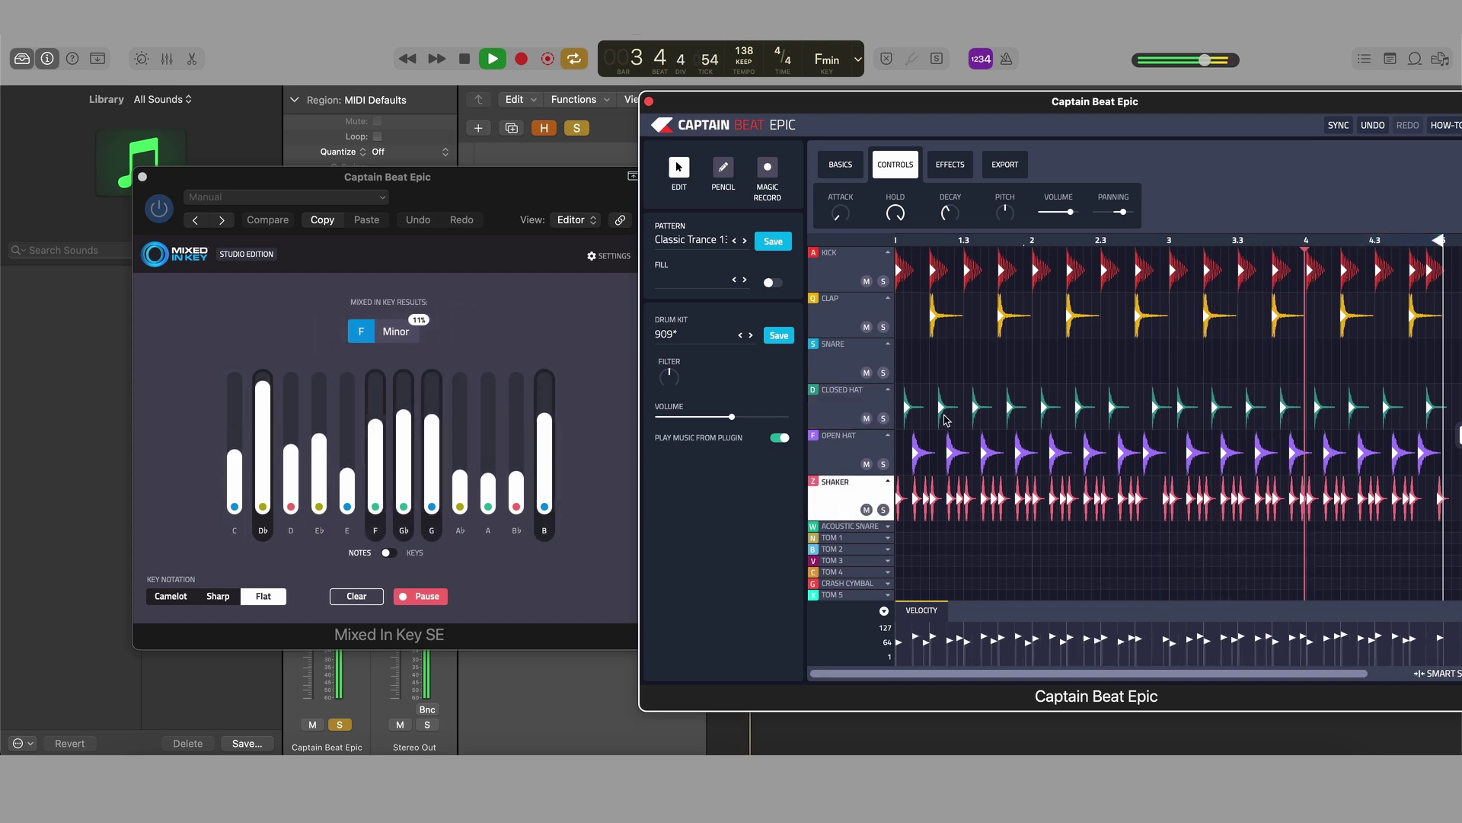
left_click(1056, 222)
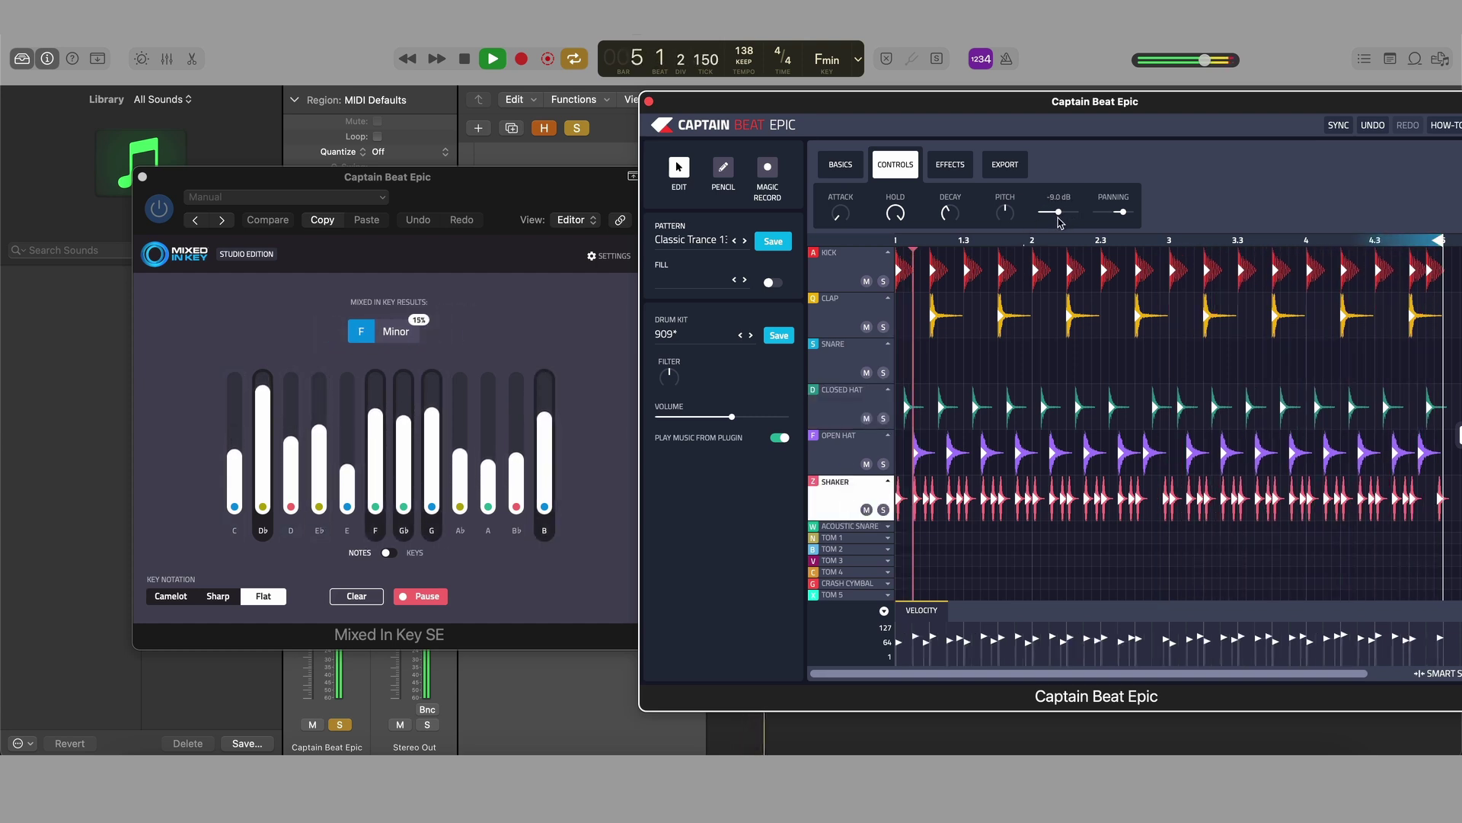
mouse_move(1057, 220)
left_mouse_down()
mouse_move(1043, 213)
mouse_move(1043, 235)
mouse_move(1118, 233)
mouse_move(1057, 242)
left_mouse_up()
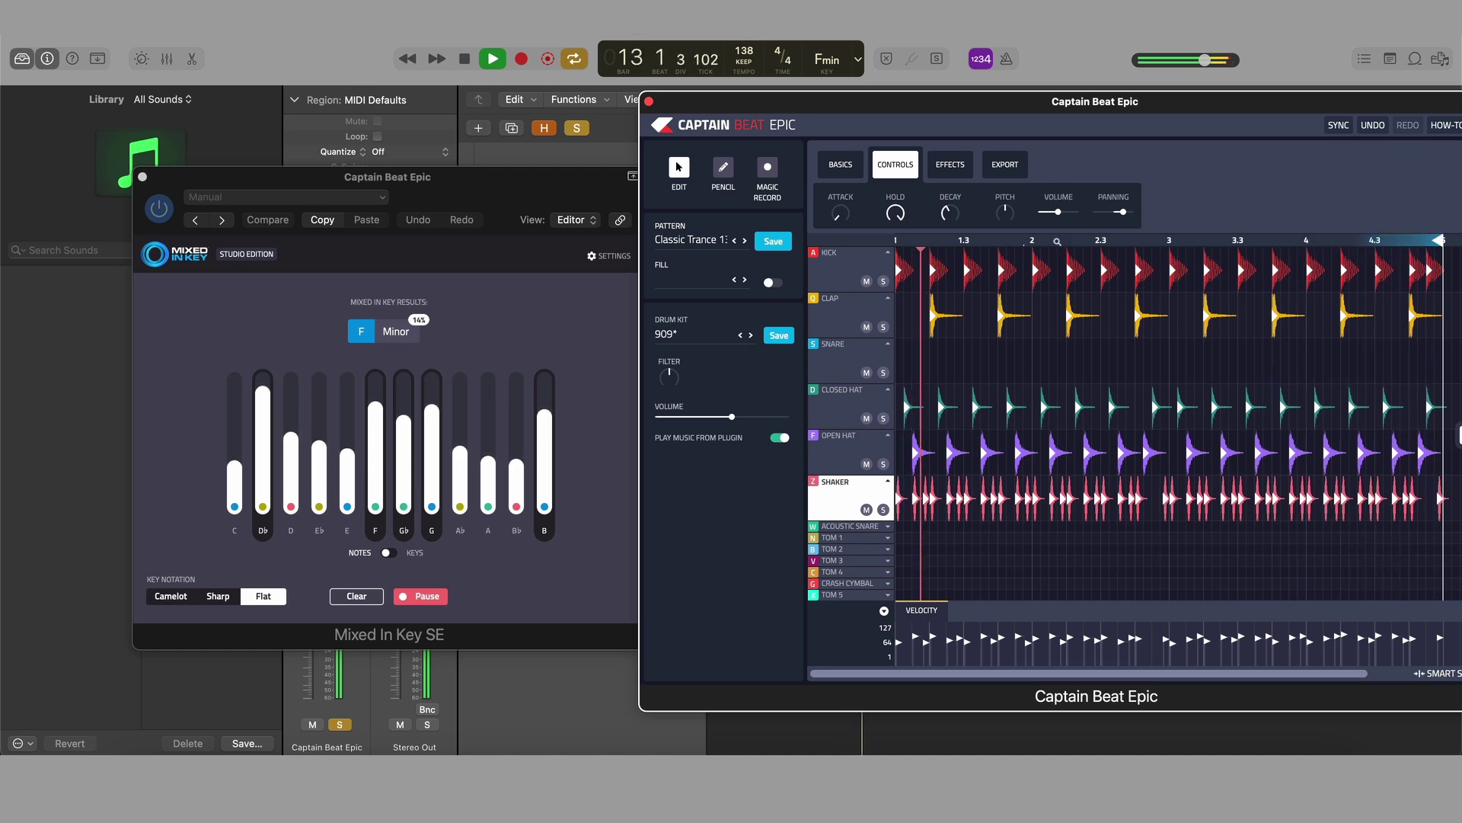
- Expand the tambourine channel in the drum pattern and lower its volume
scroll(1007, 443, "down", 1)
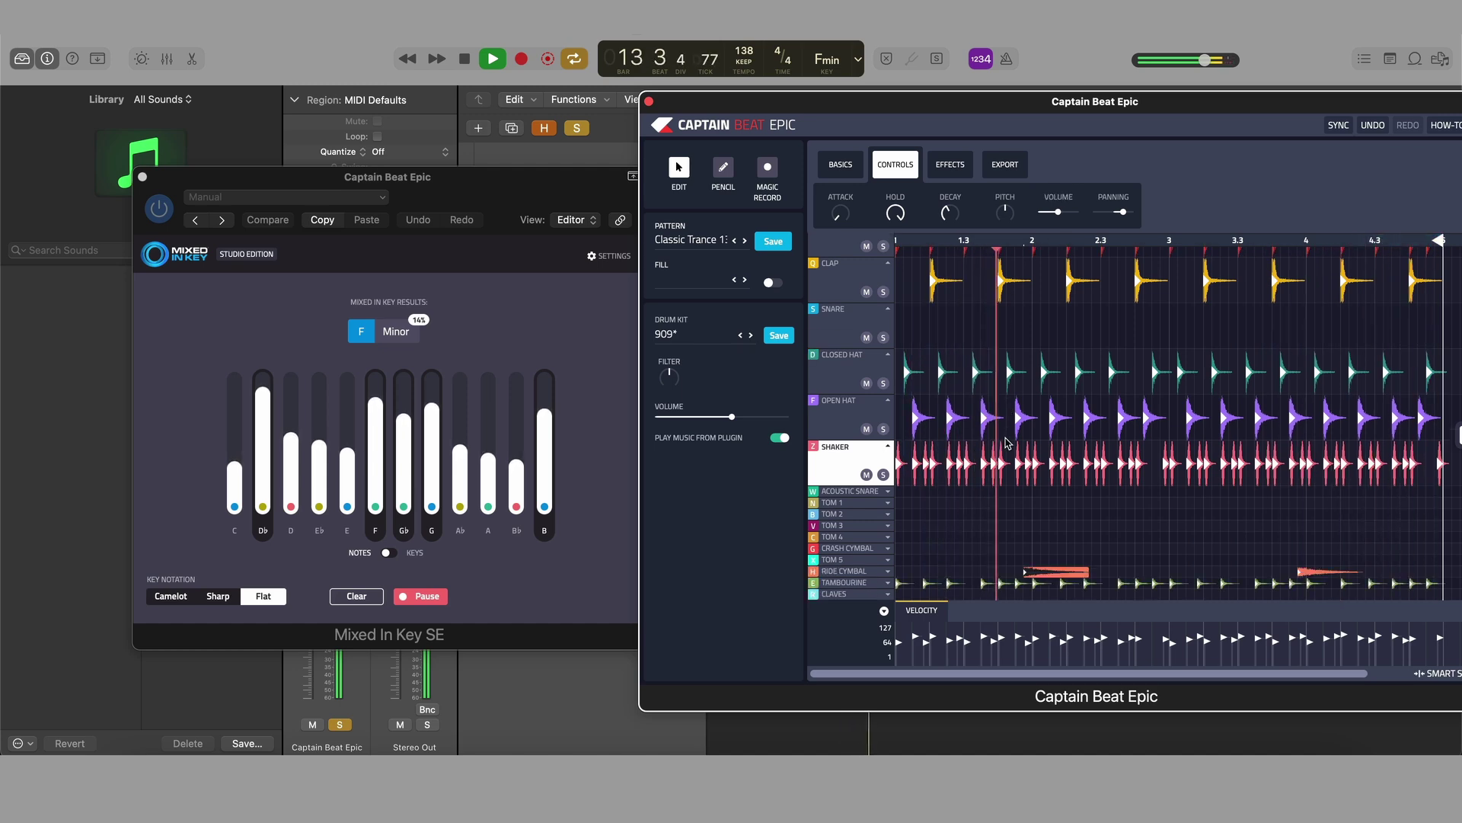
left_click(884, 584)
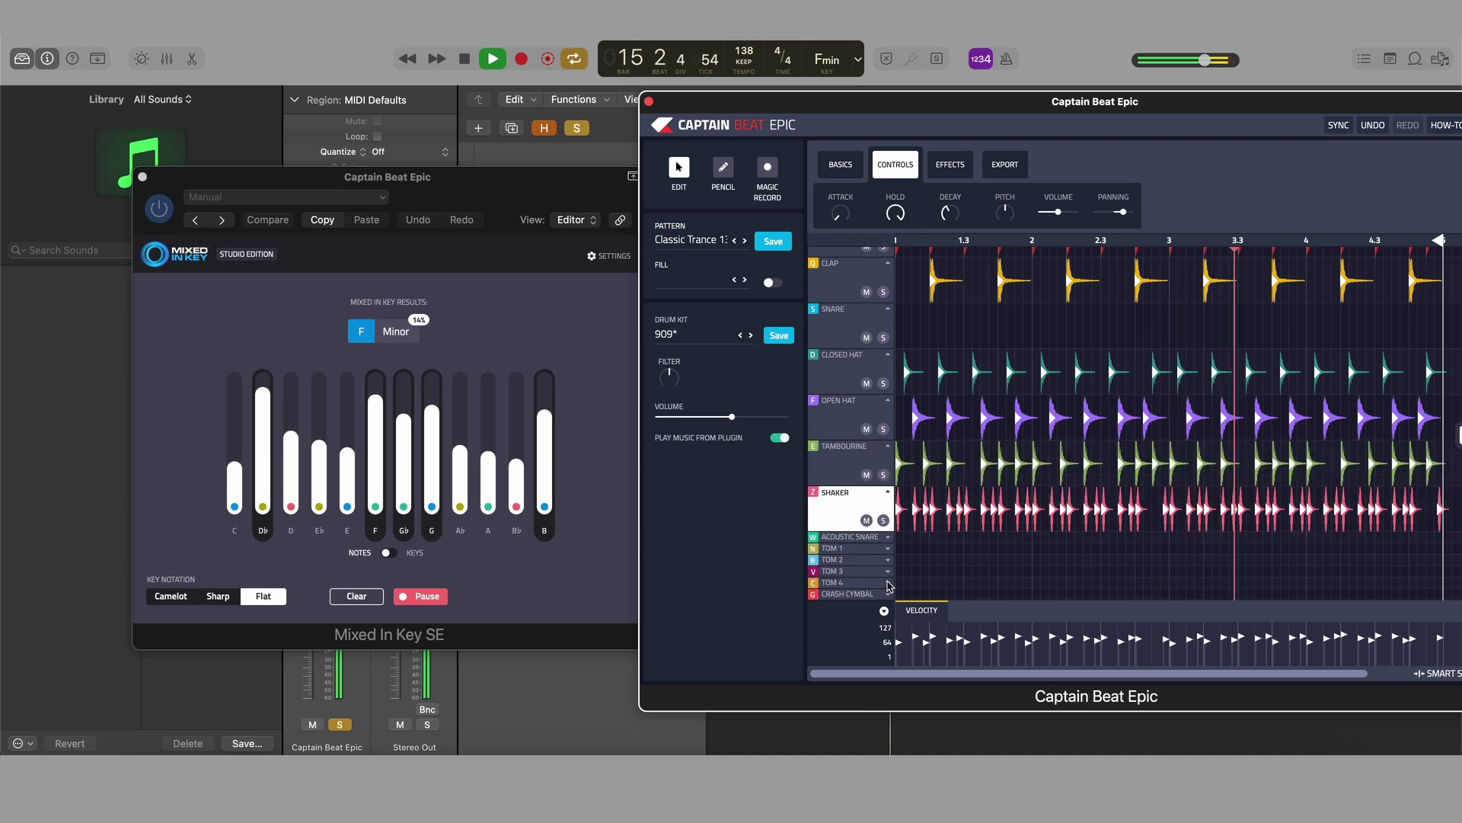
left_click(865, 475)
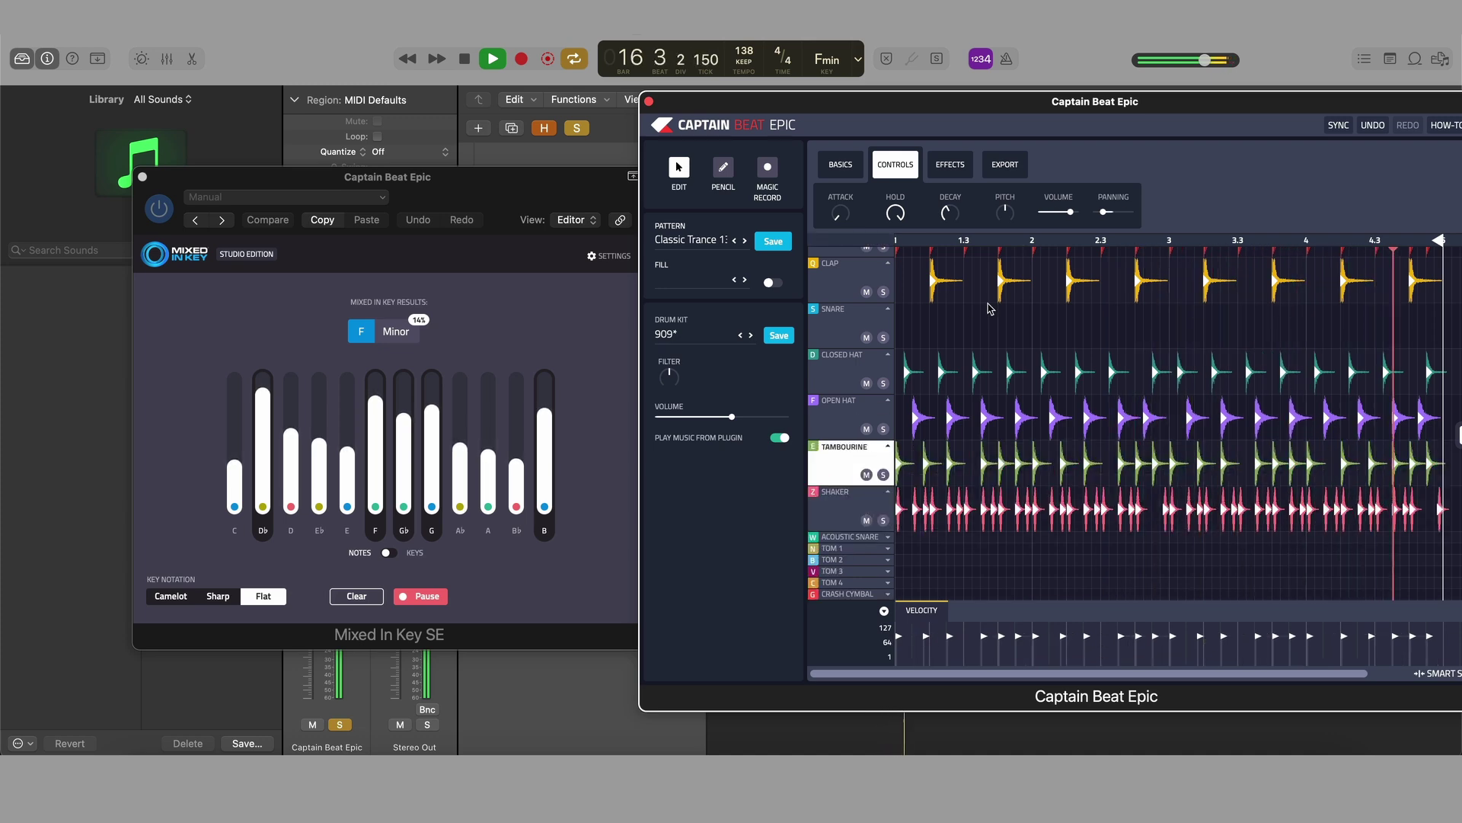
left_click_drag(1070, 211, 1057, 230)
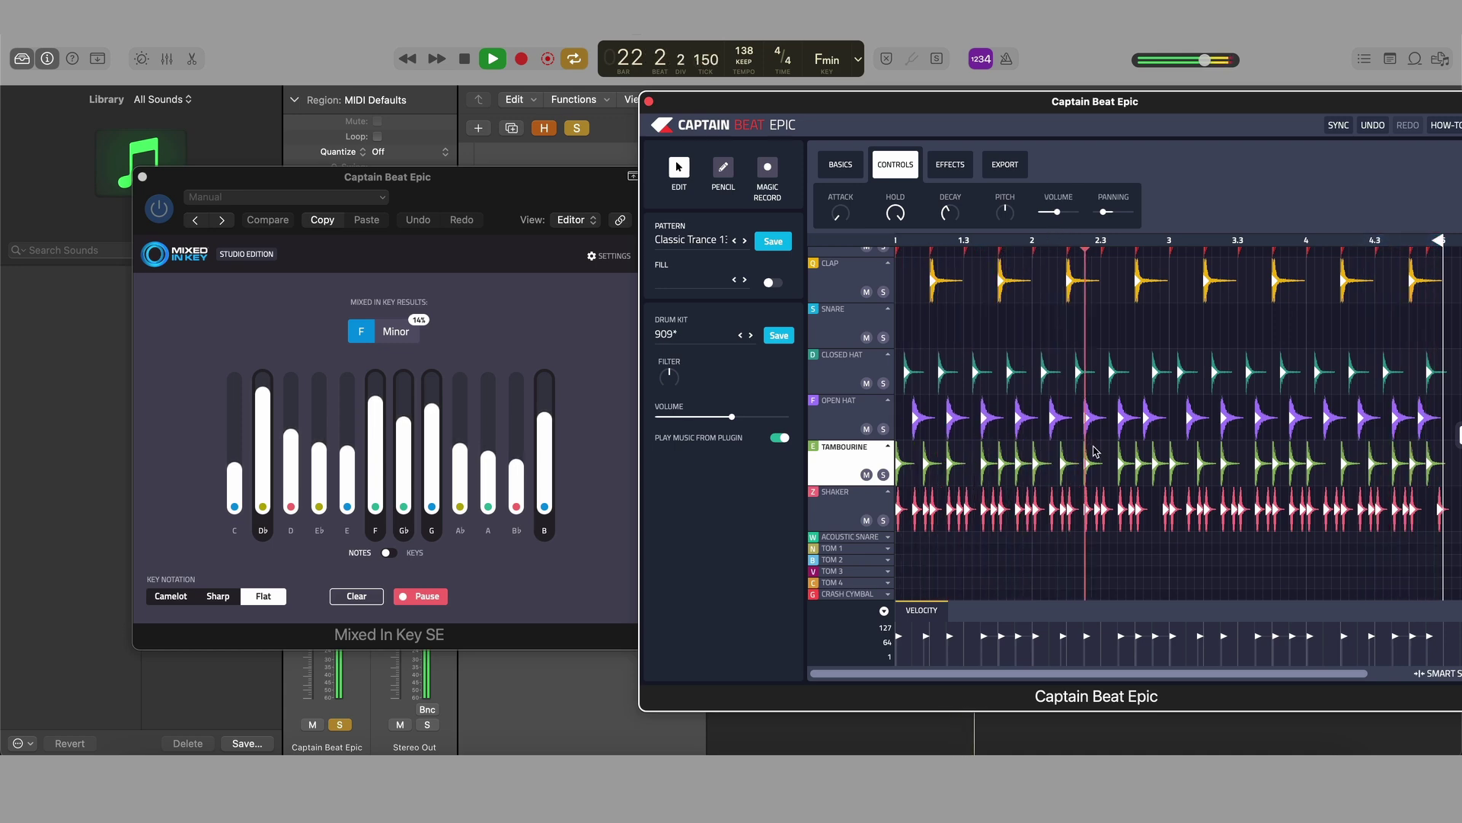
- Delete both ride cymbal hits from the drum pattern
scroll(1041, 527, "down", 2)
scroll(1040, 527, "down", 1)
left_click_drag(1012, 556, 1363, 596)
key("Delete")
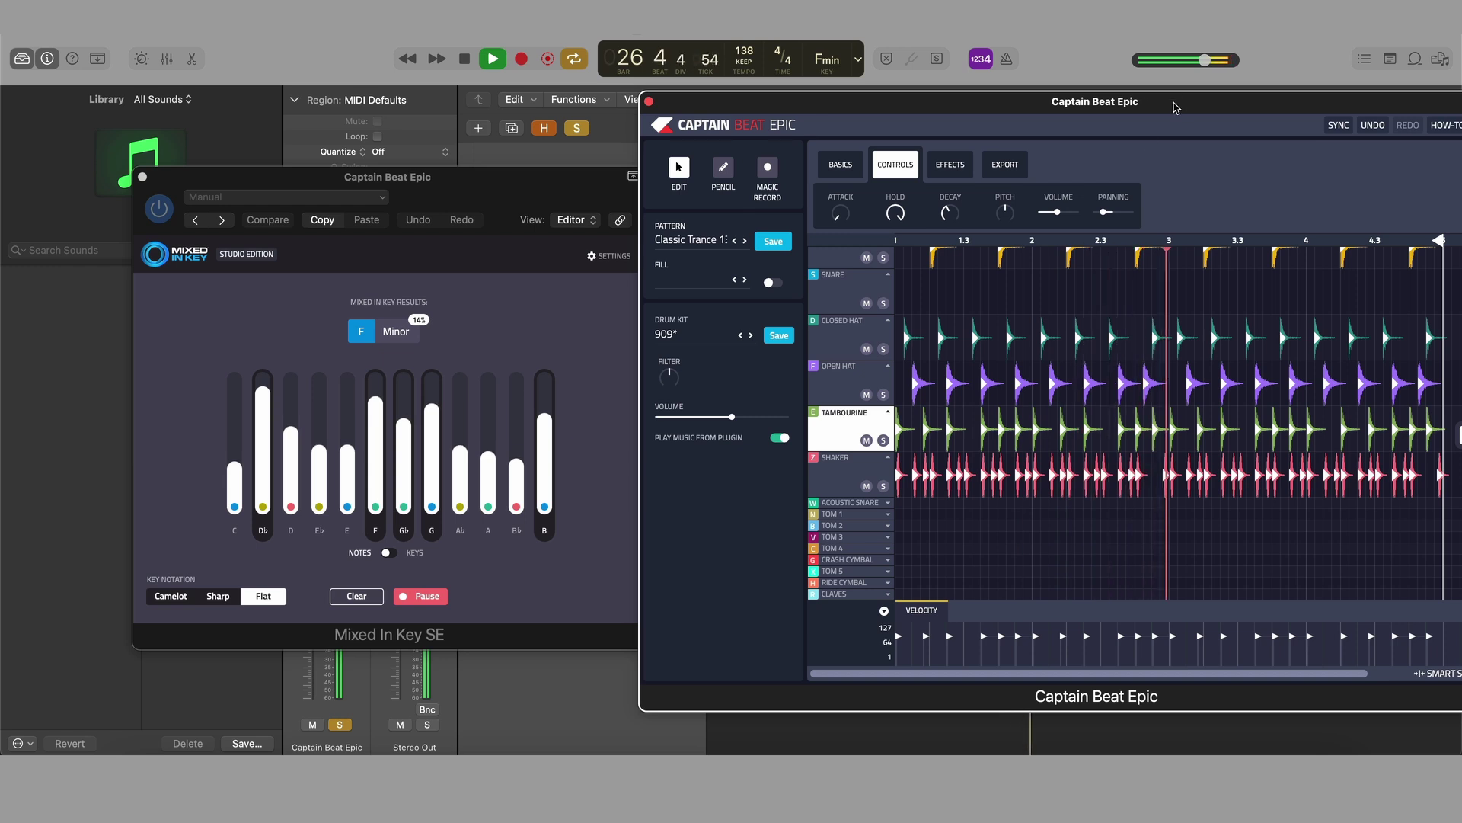
- Set the open hat channel's panning to -3 %
scroll(1037, 513, "up", 2)
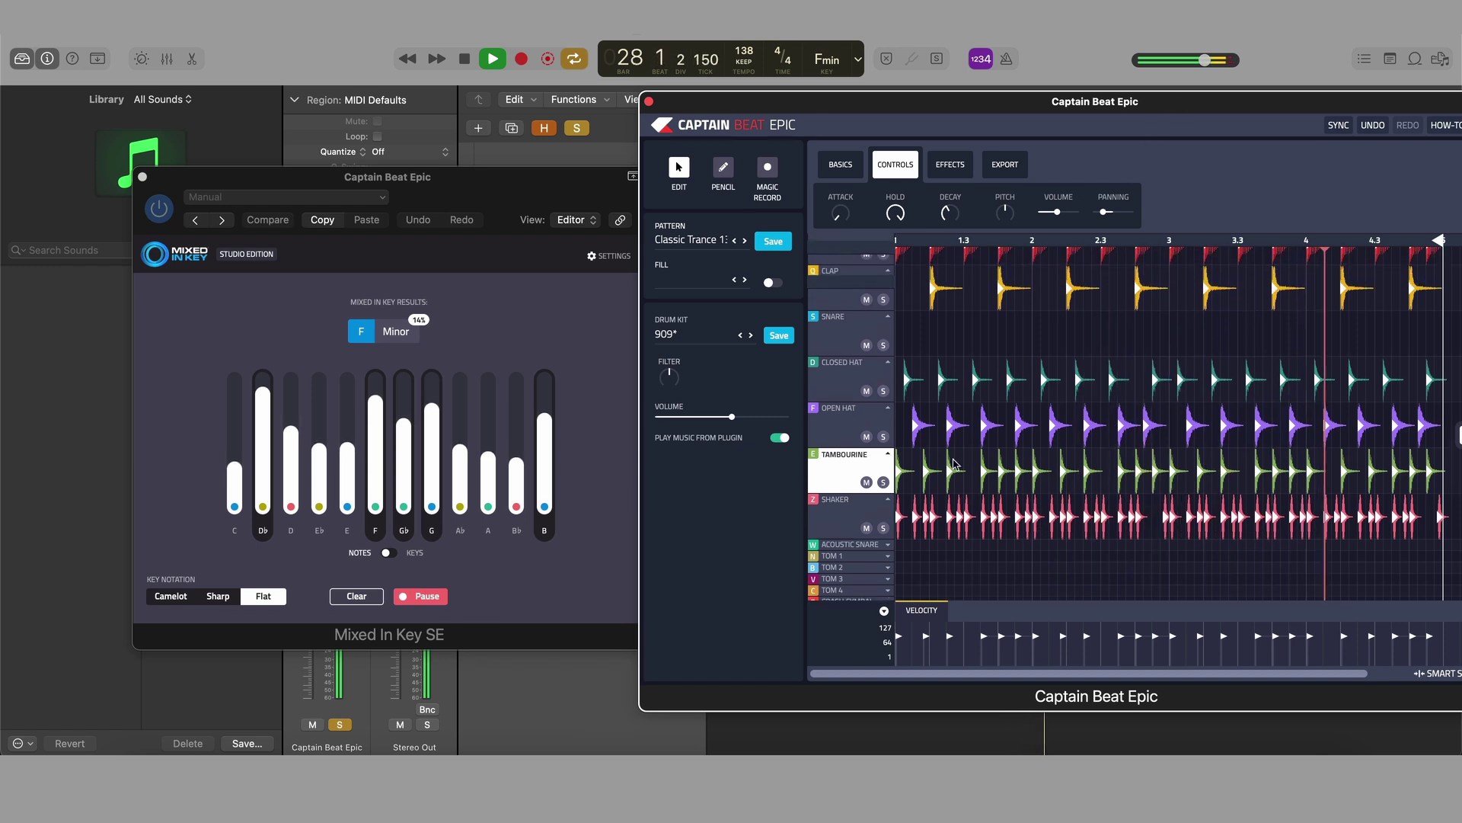
left_click(867, 412)
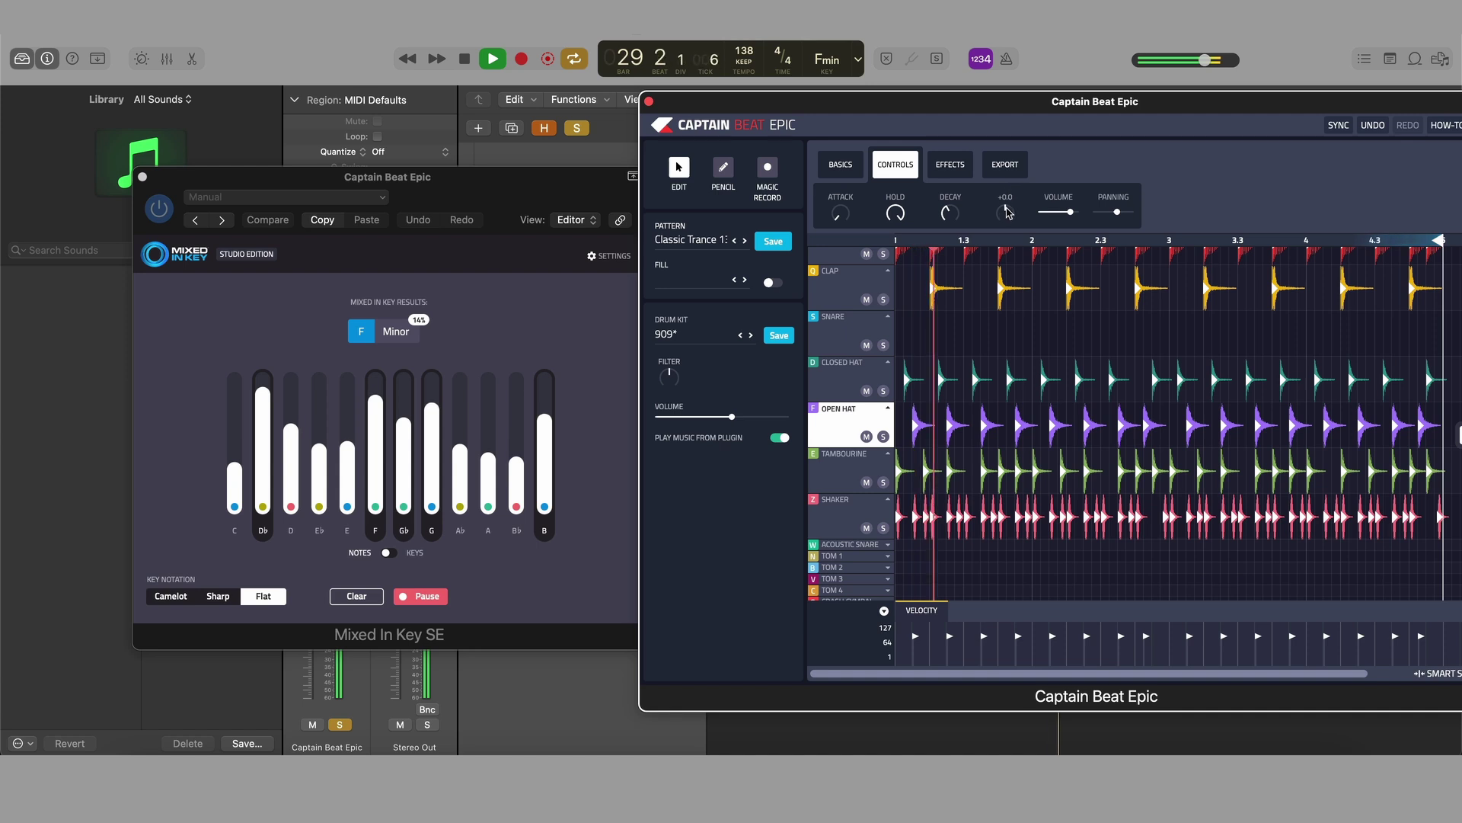
left_click_drag(1118, 211, 1114, 214)
double_click(1113, 212)
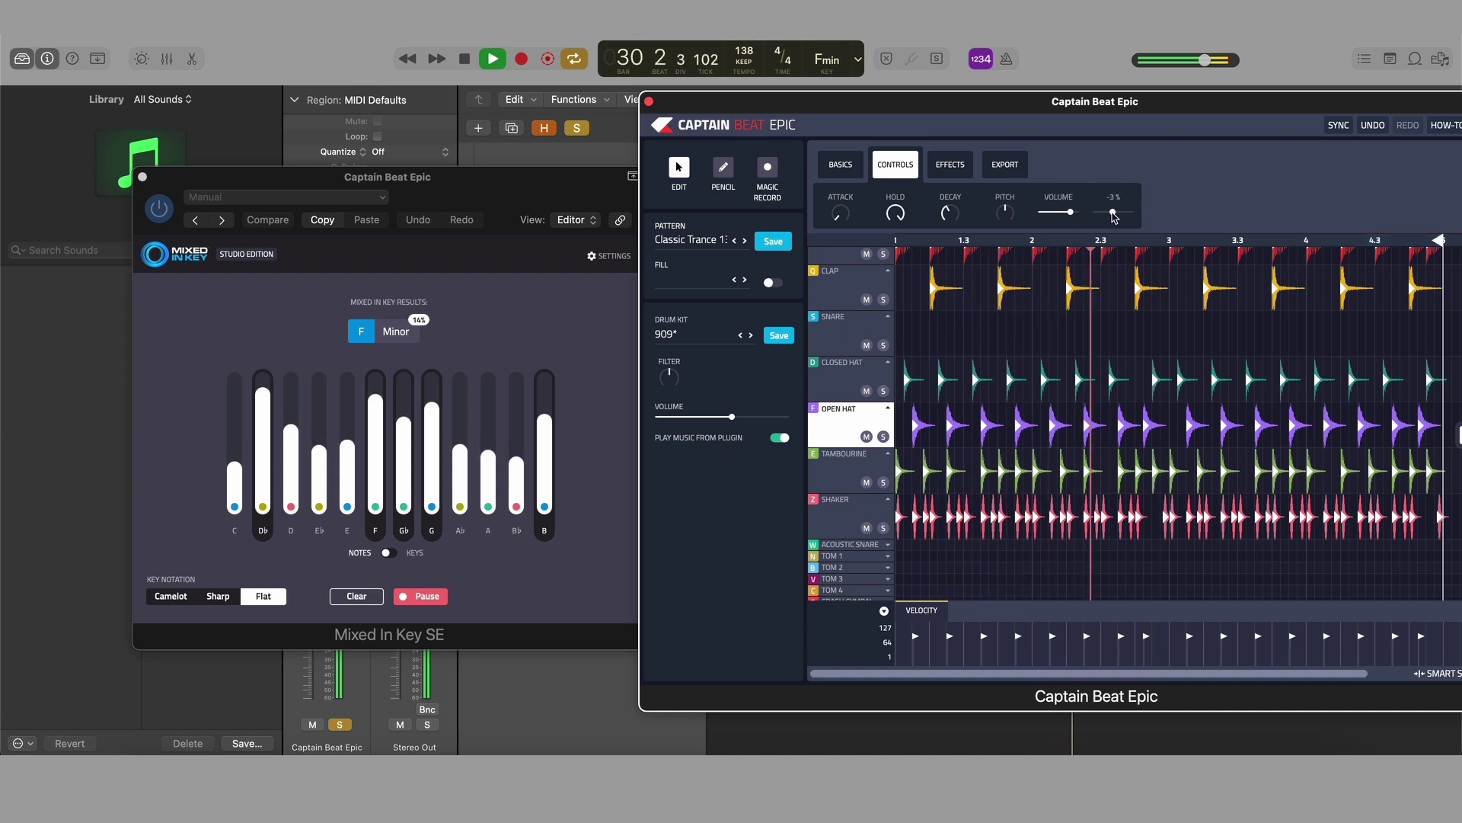
- Review the volume and panning of the clap, hat, tambourine and shaker channels, and clear the Mixed In Key SE results
left_click(853, 283)
left_click(853, 379)
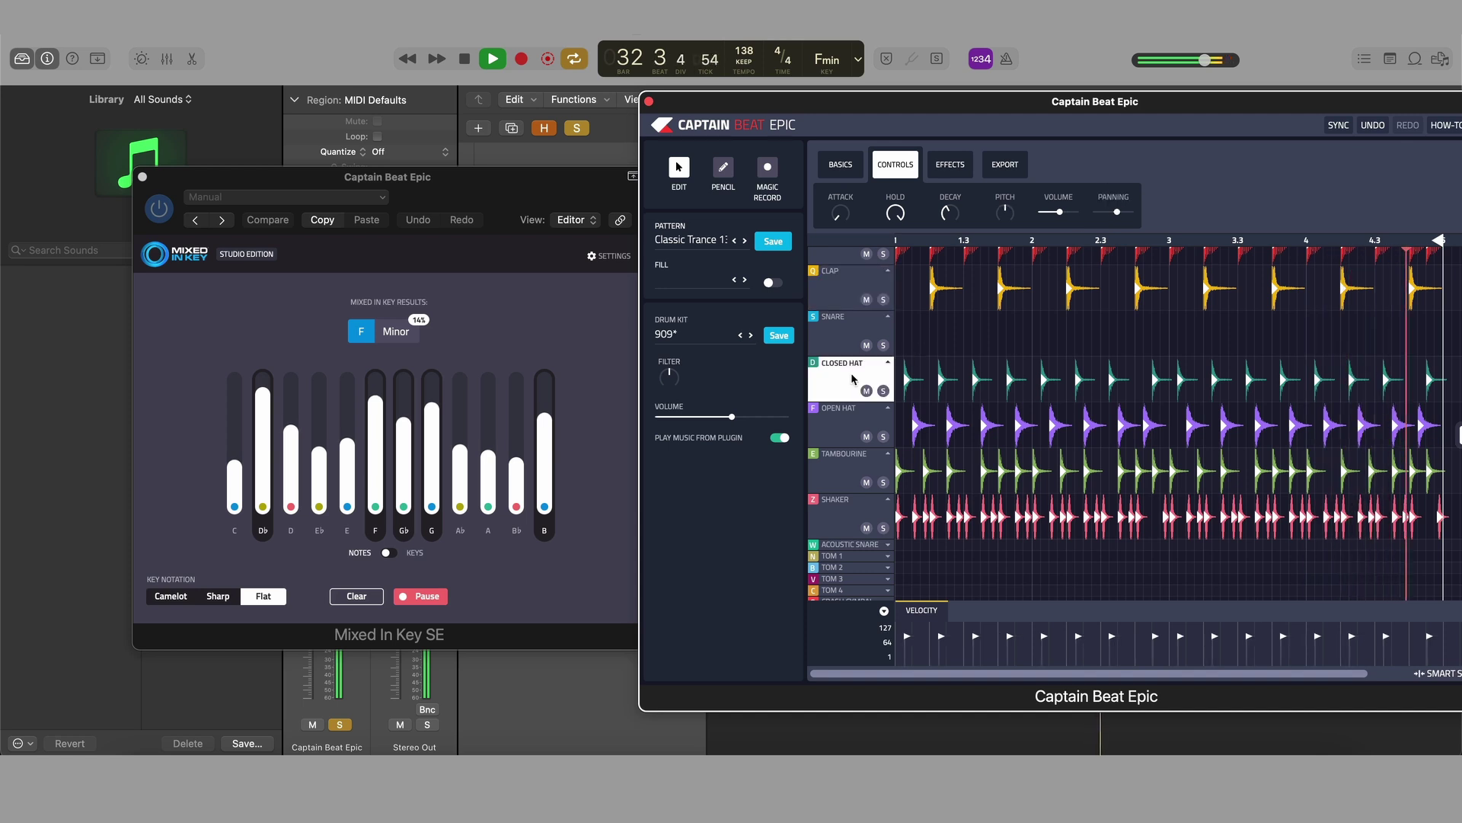
left_click(843, 424)
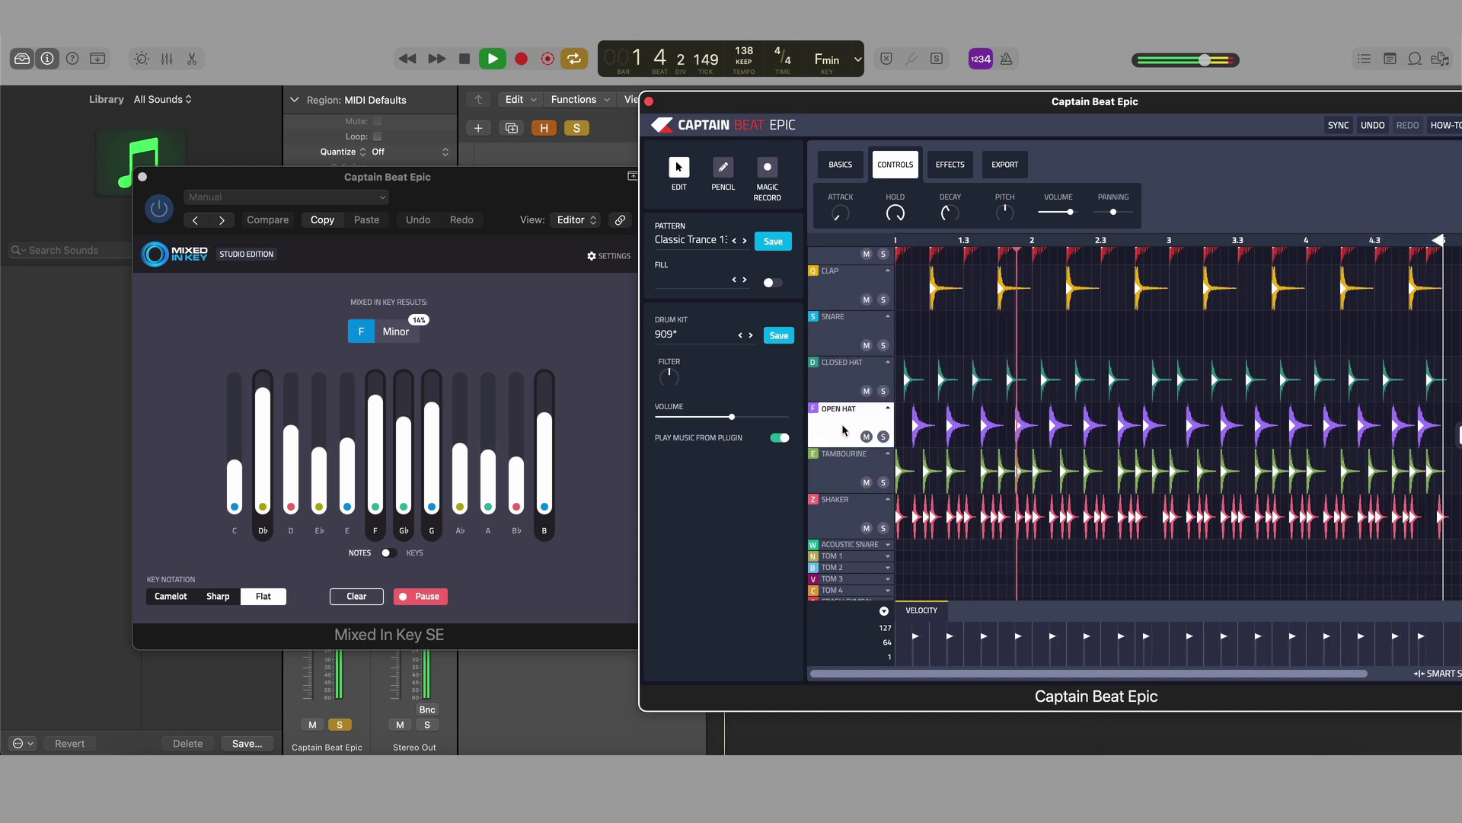
left_click(837, 477)
left_click(840, 509)
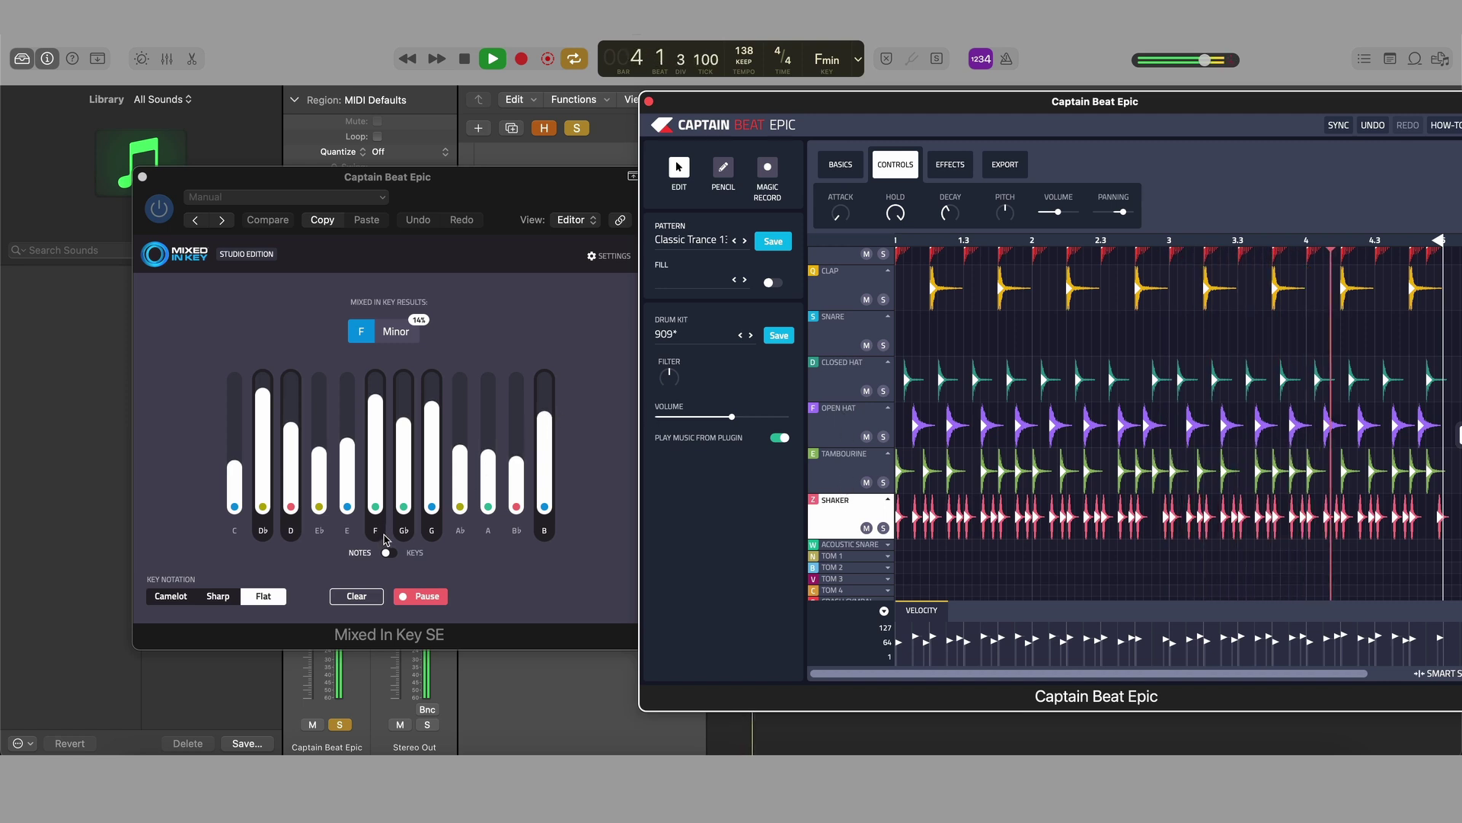
left_click(358, 595)
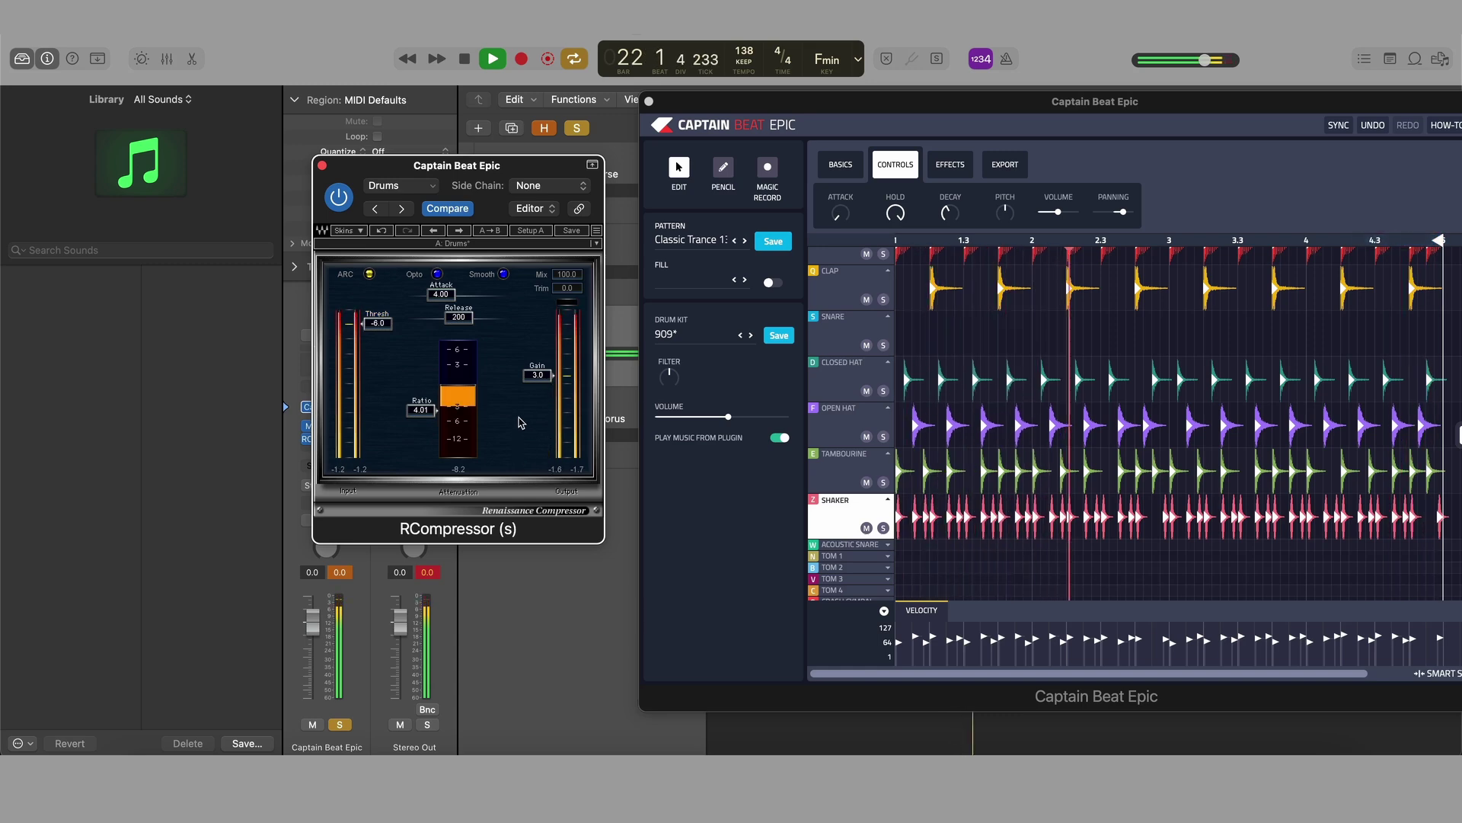
- Bypass and re-enable RCompressor on the Captain Beat Epic track to compare the drum sound, and close its window
left_click(336, 201)
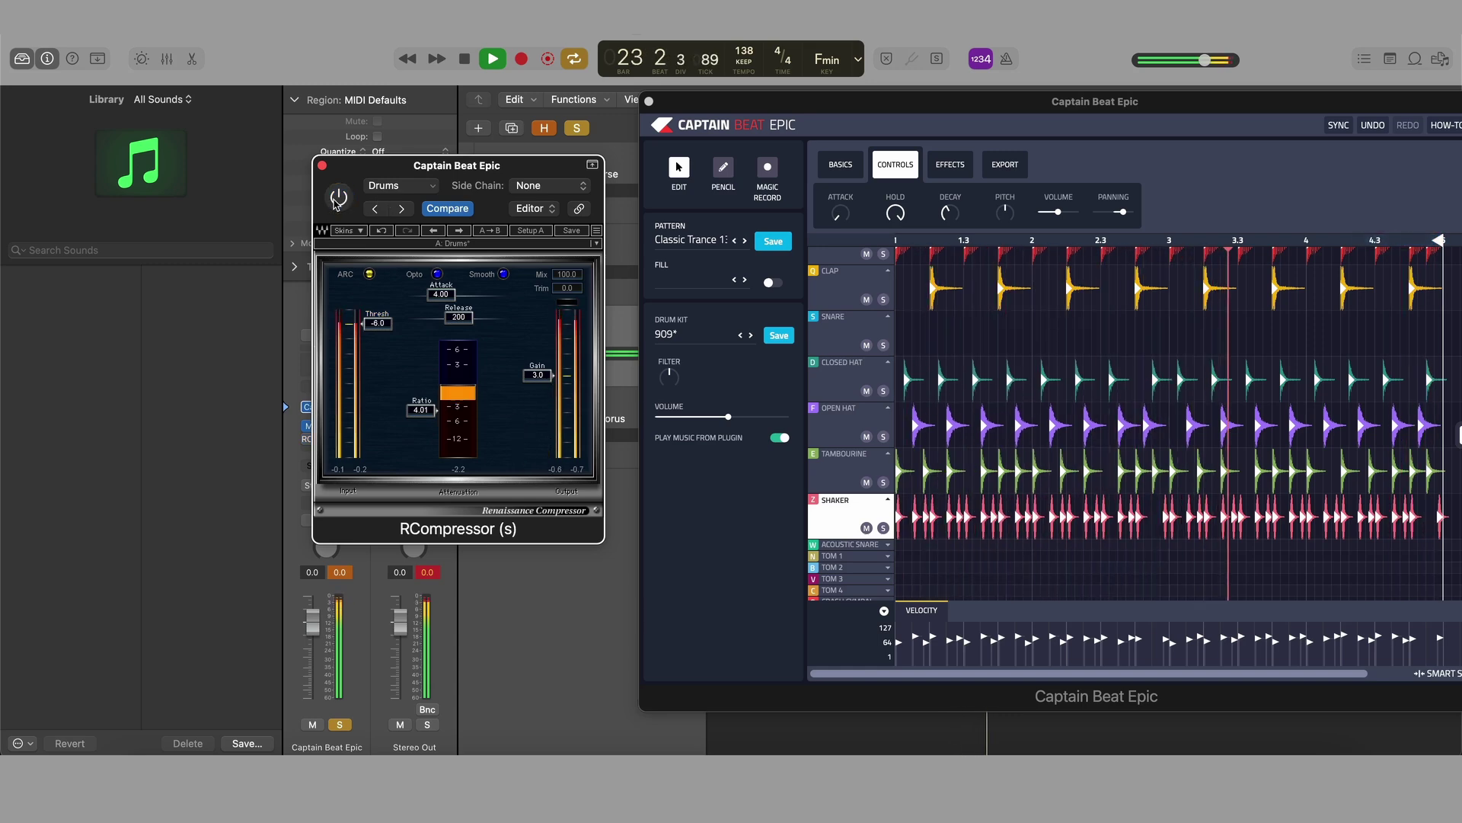
left_click(336, 199)
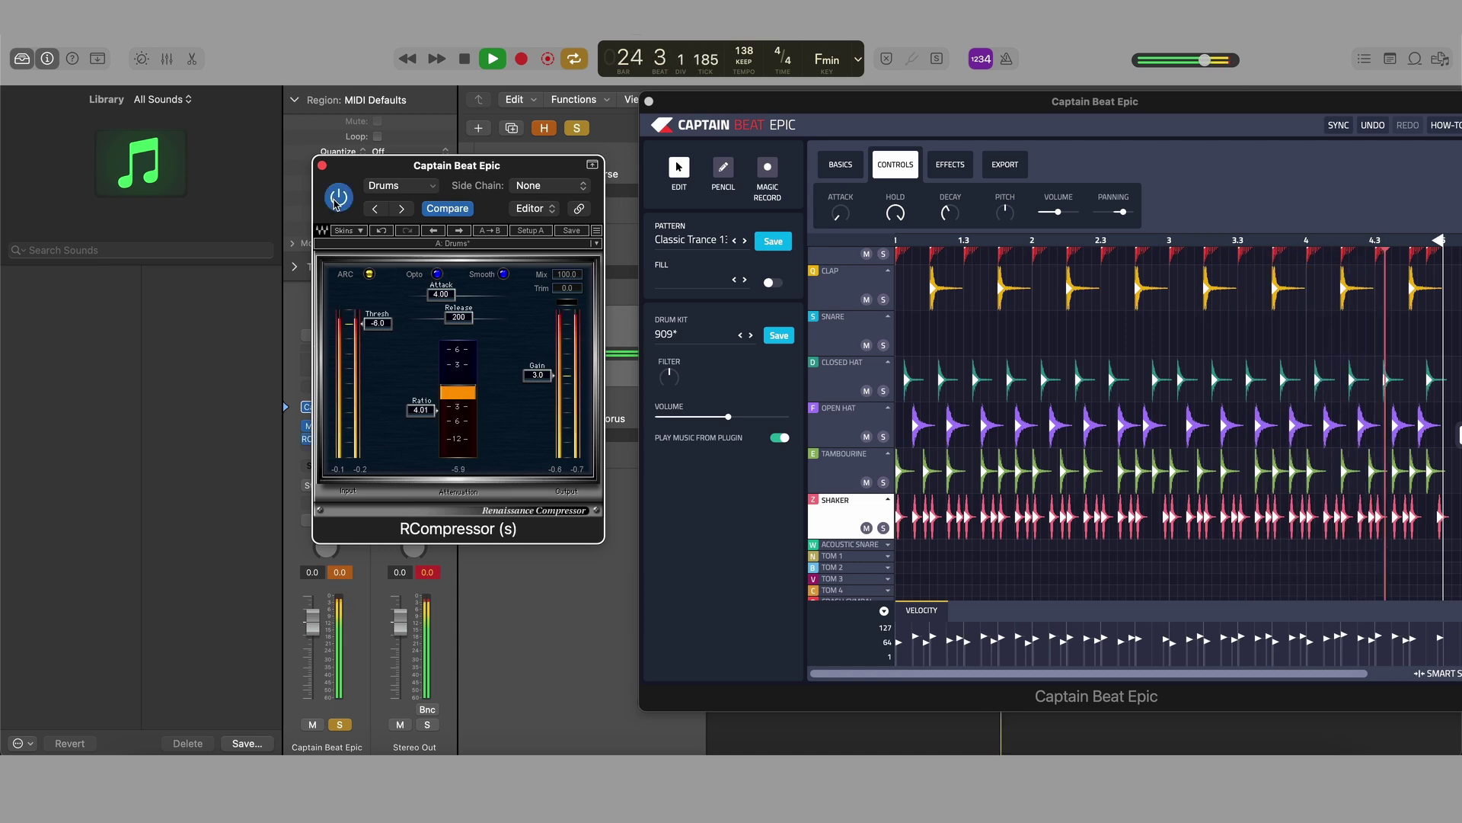
left_click(322, 166)
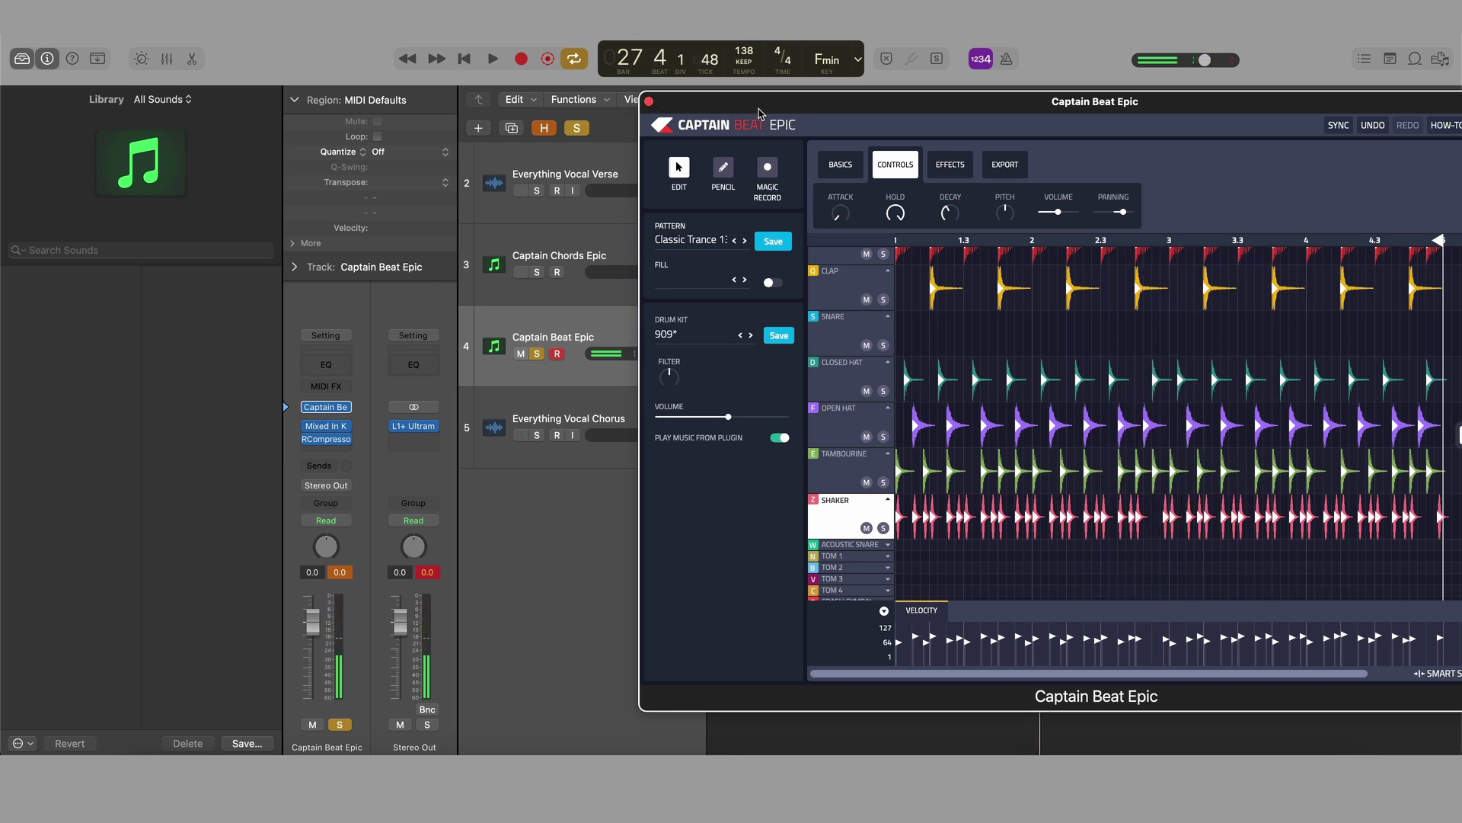
- Move the drum plug-in window so the whole pattern is in view, start playback, and select the tambourine channel to check its volume
left_click_drag(1015, 118, 688, 119)
key("space")
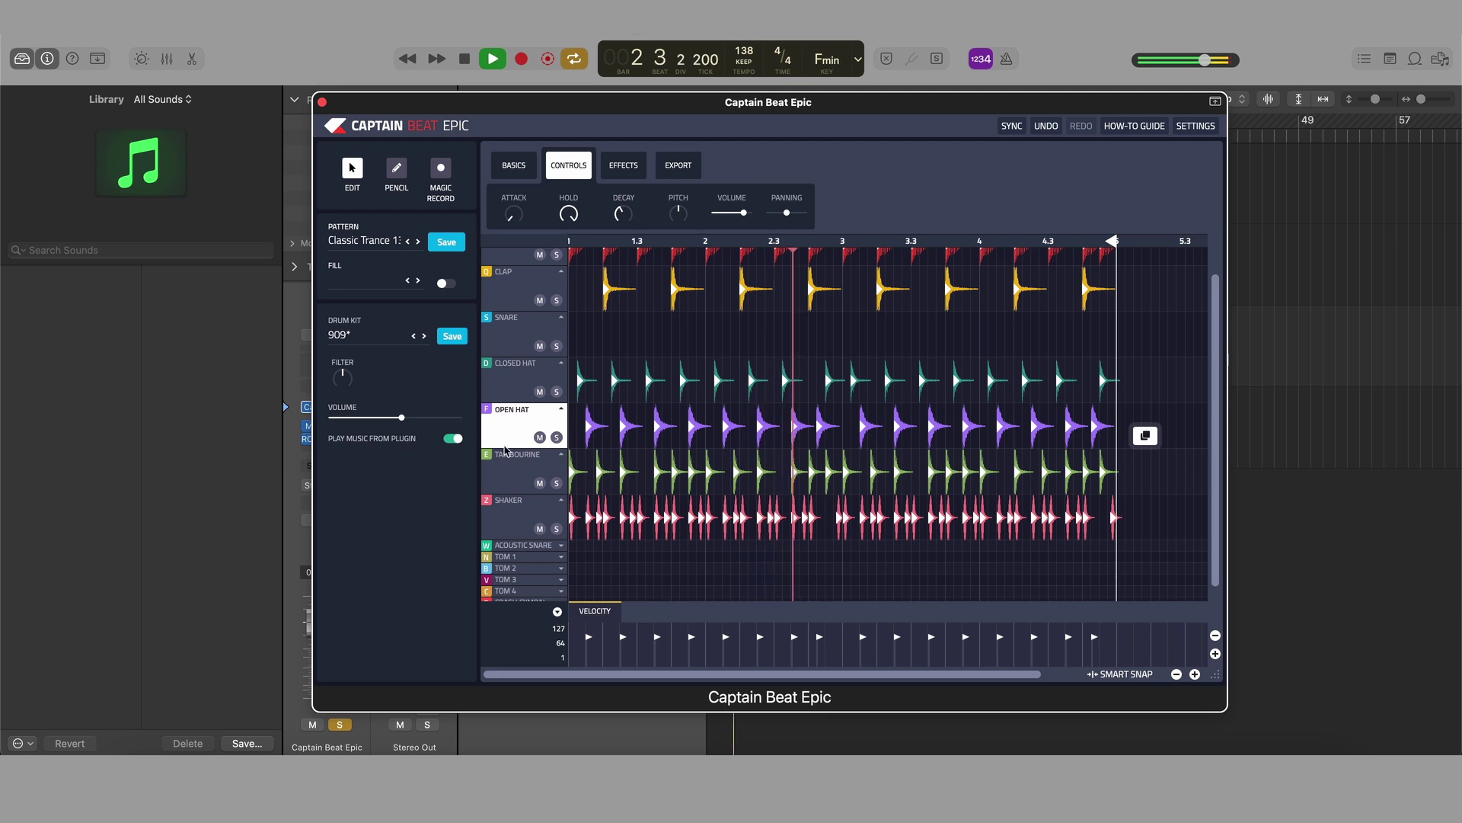
key("e")
mouse_move(748, 218)
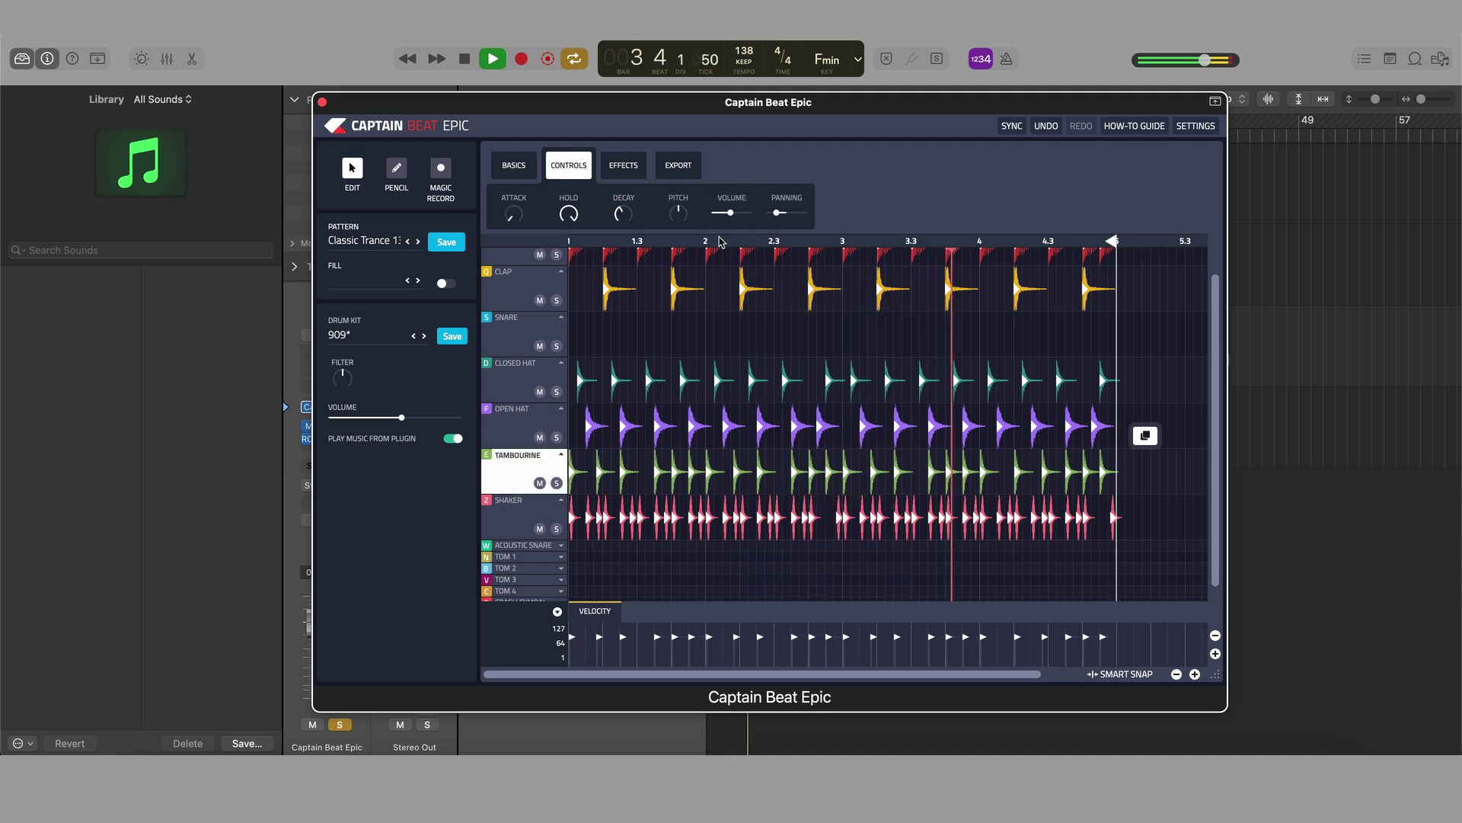
- Lower the shaker channel's volume to -10.9 dB
left_click(514, 497)
mouse_move(729, 215)
left_click_drag(730, 215, 730, 215)
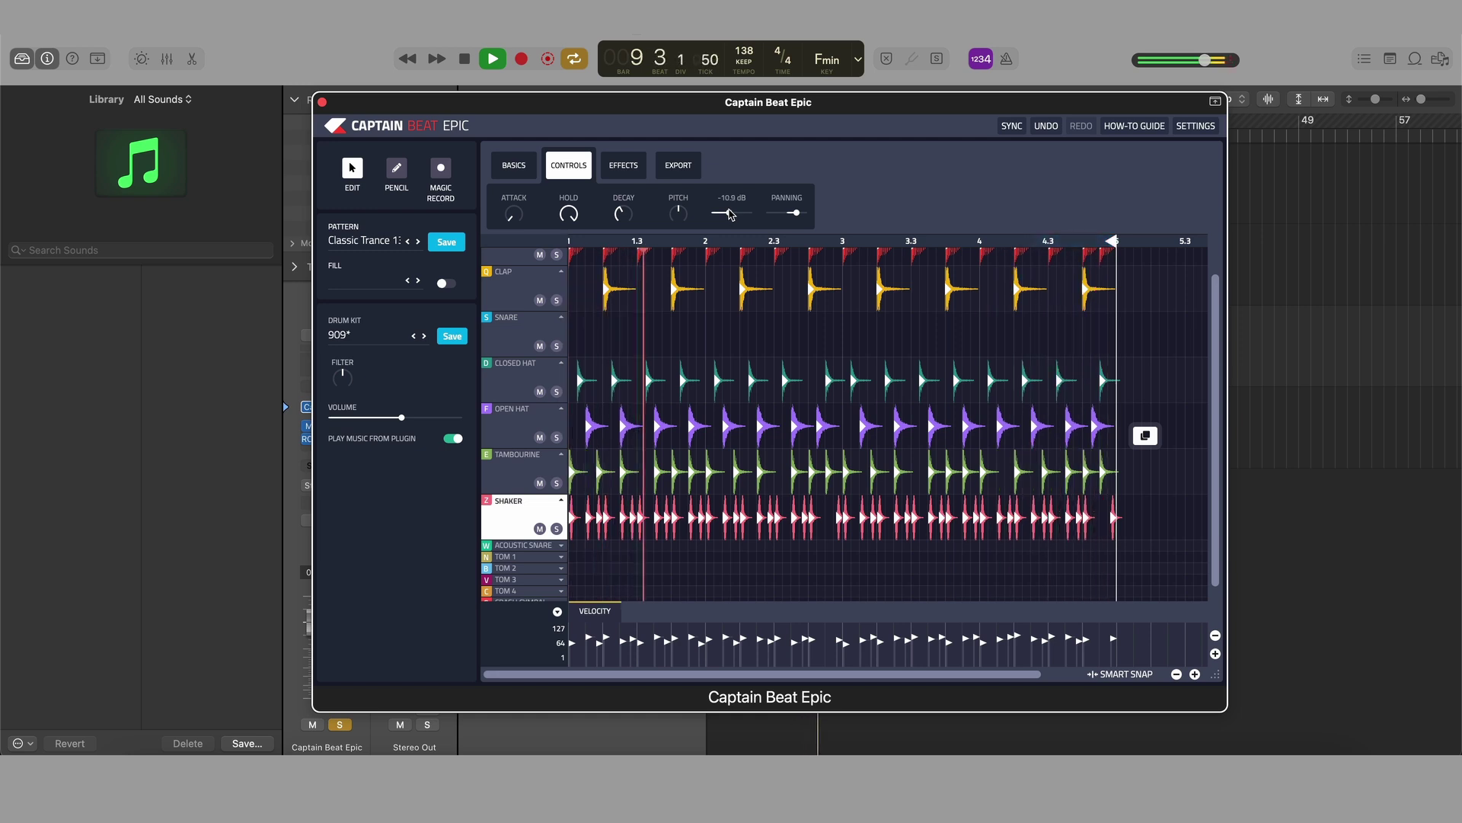
- Lower the volumes of the closed hat and open hat channels, and stop playback with the clap channel selected
key("f")
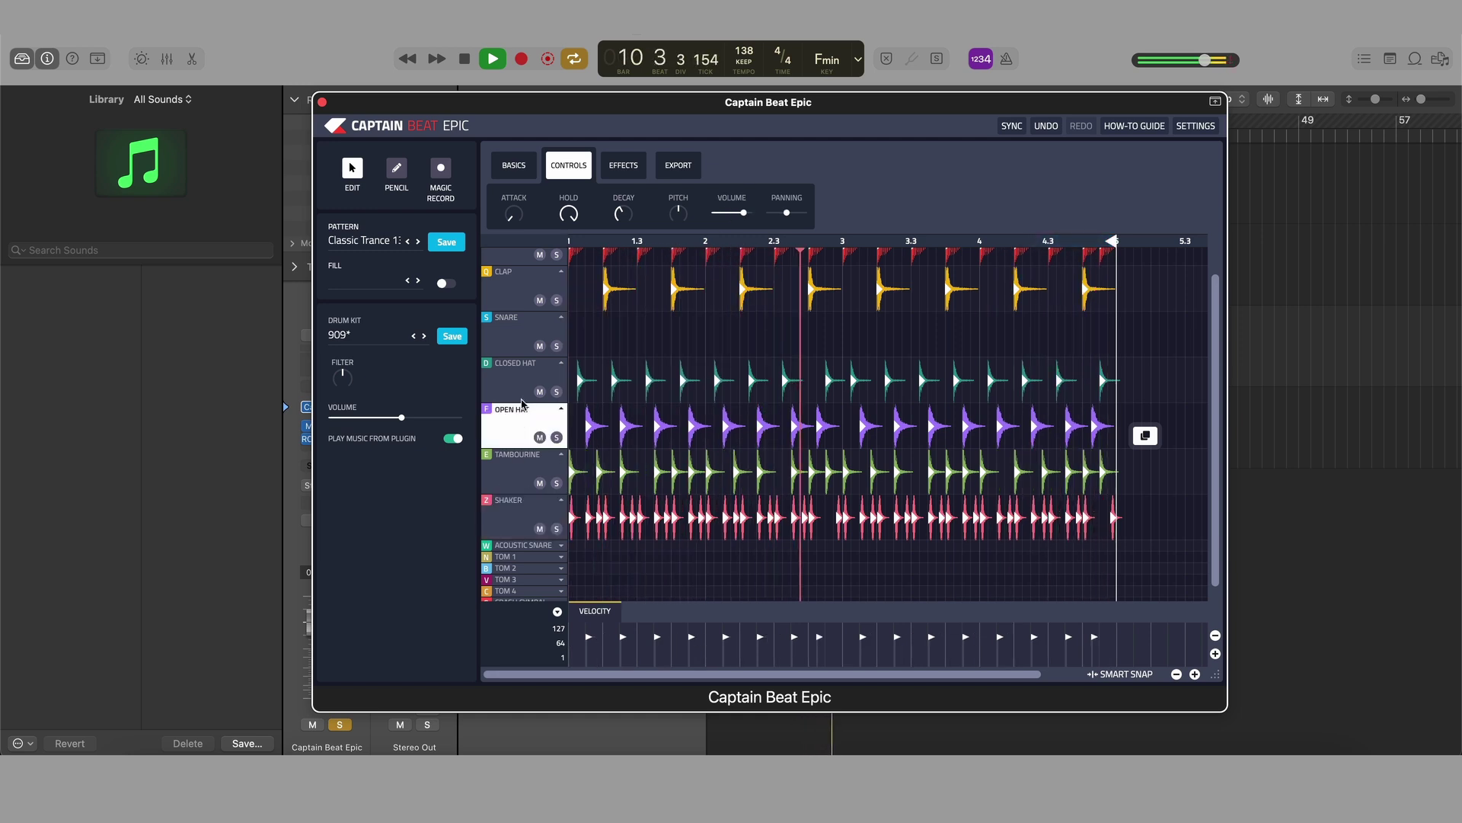
key("d")
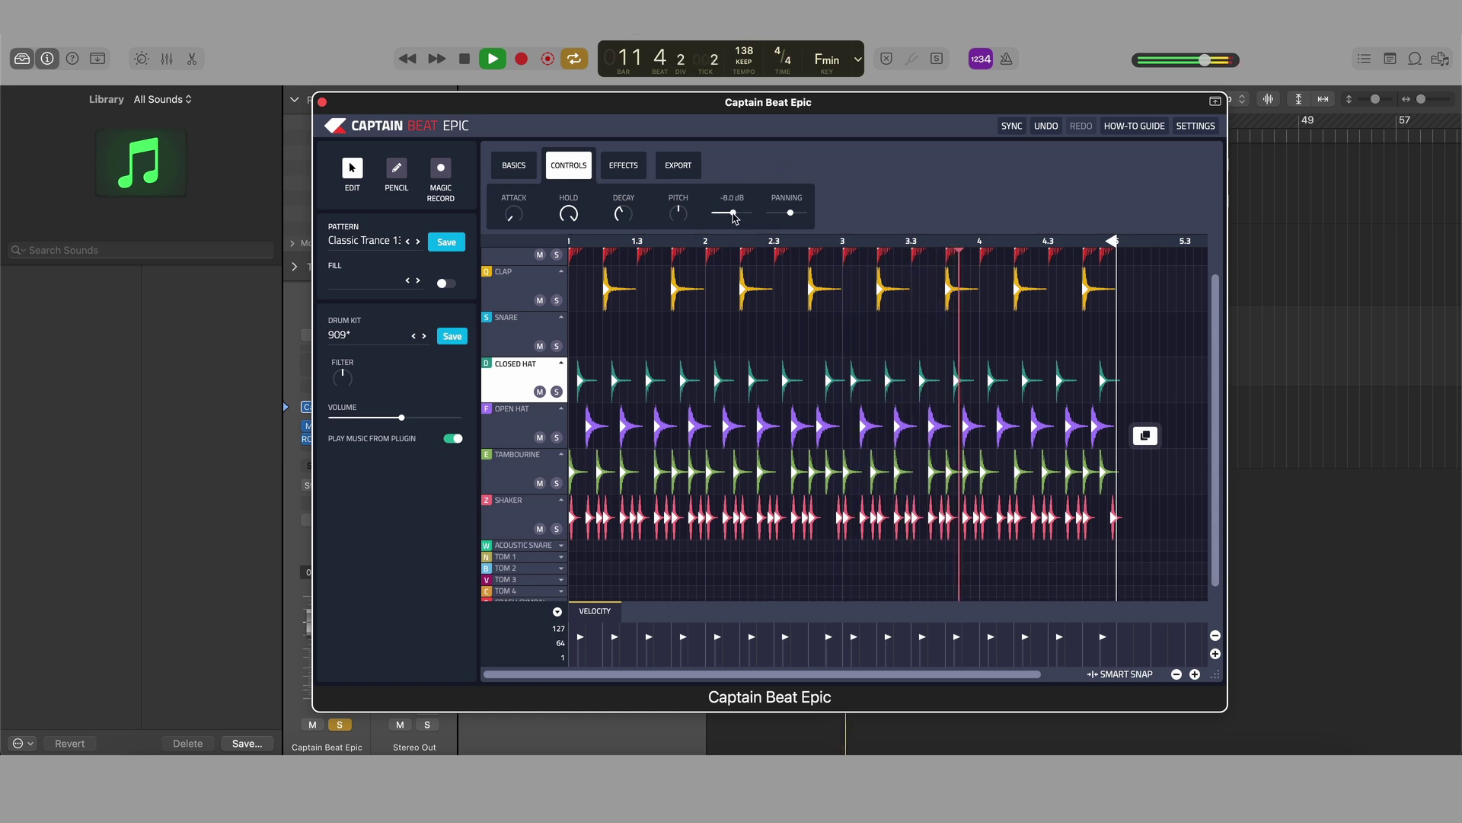
left_click_drag(733, 216, 730, 217)
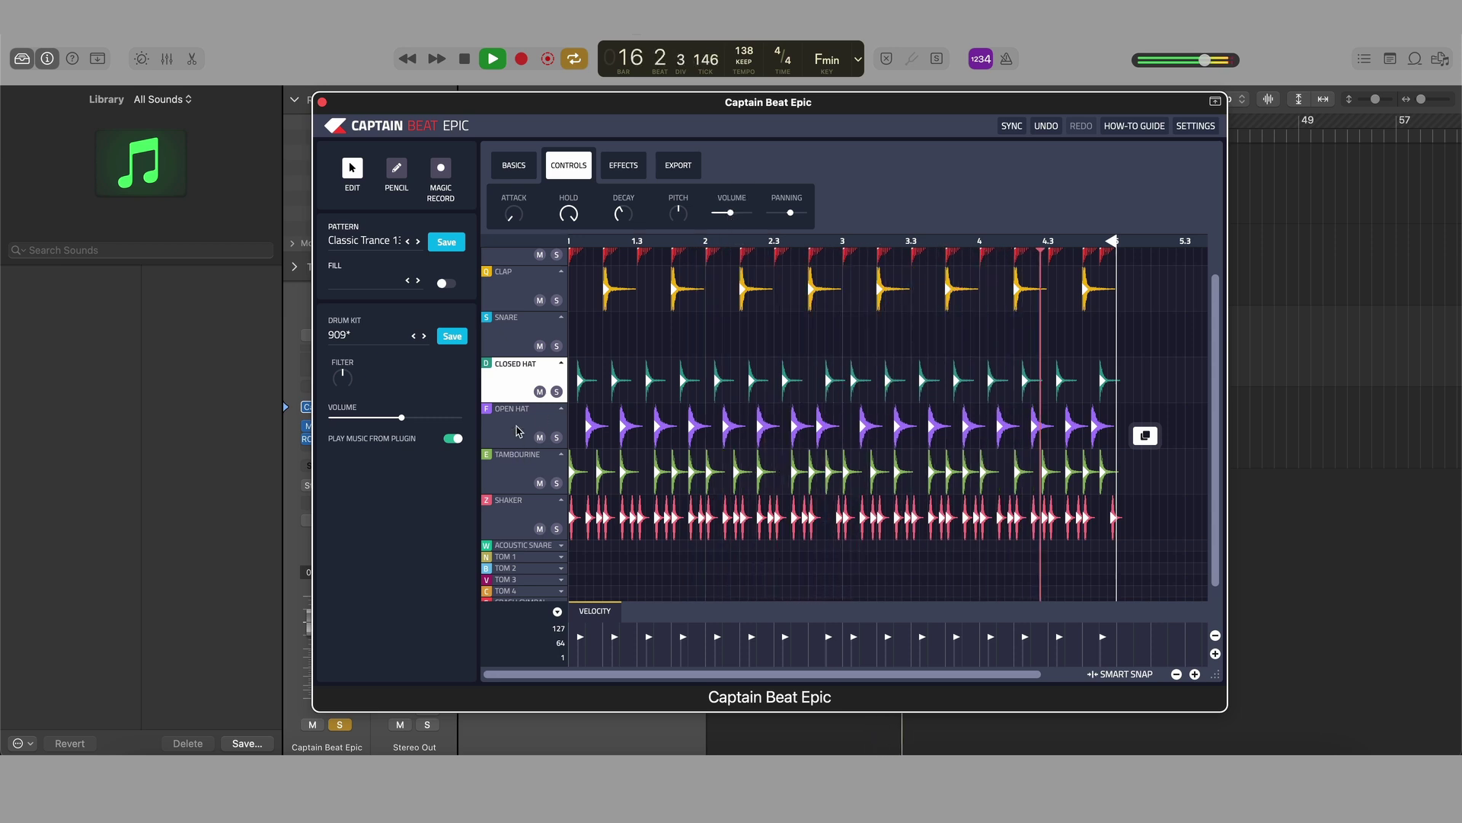
key("f")
left_click_drag(751, 218, 738, 220)
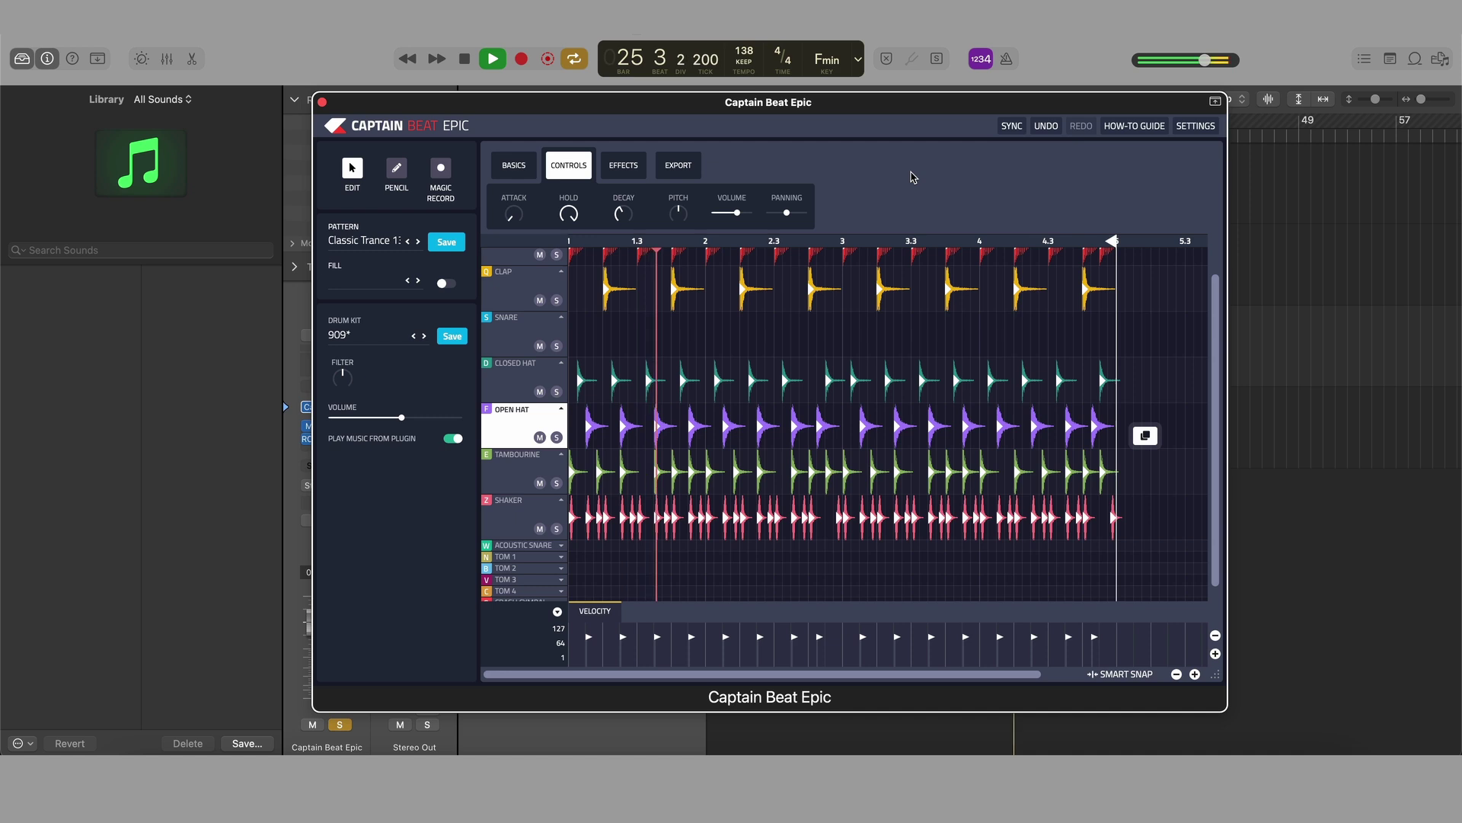
left_click(503, 288)
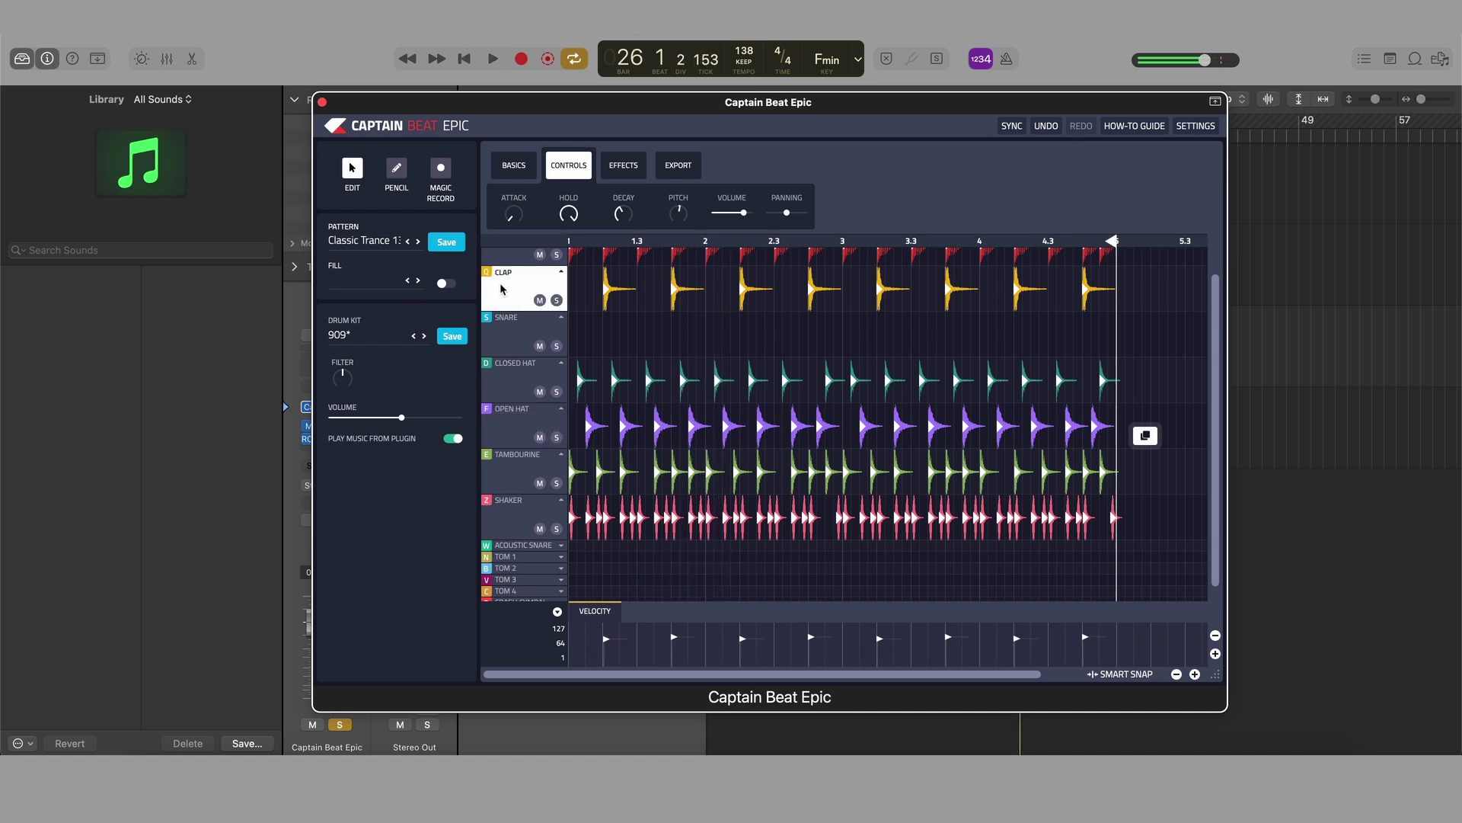
- Switch the clap channel to the Demise Clap sample and play the pattern to check its sound and volume
left_click(514, 165)
left_click(862, 213)
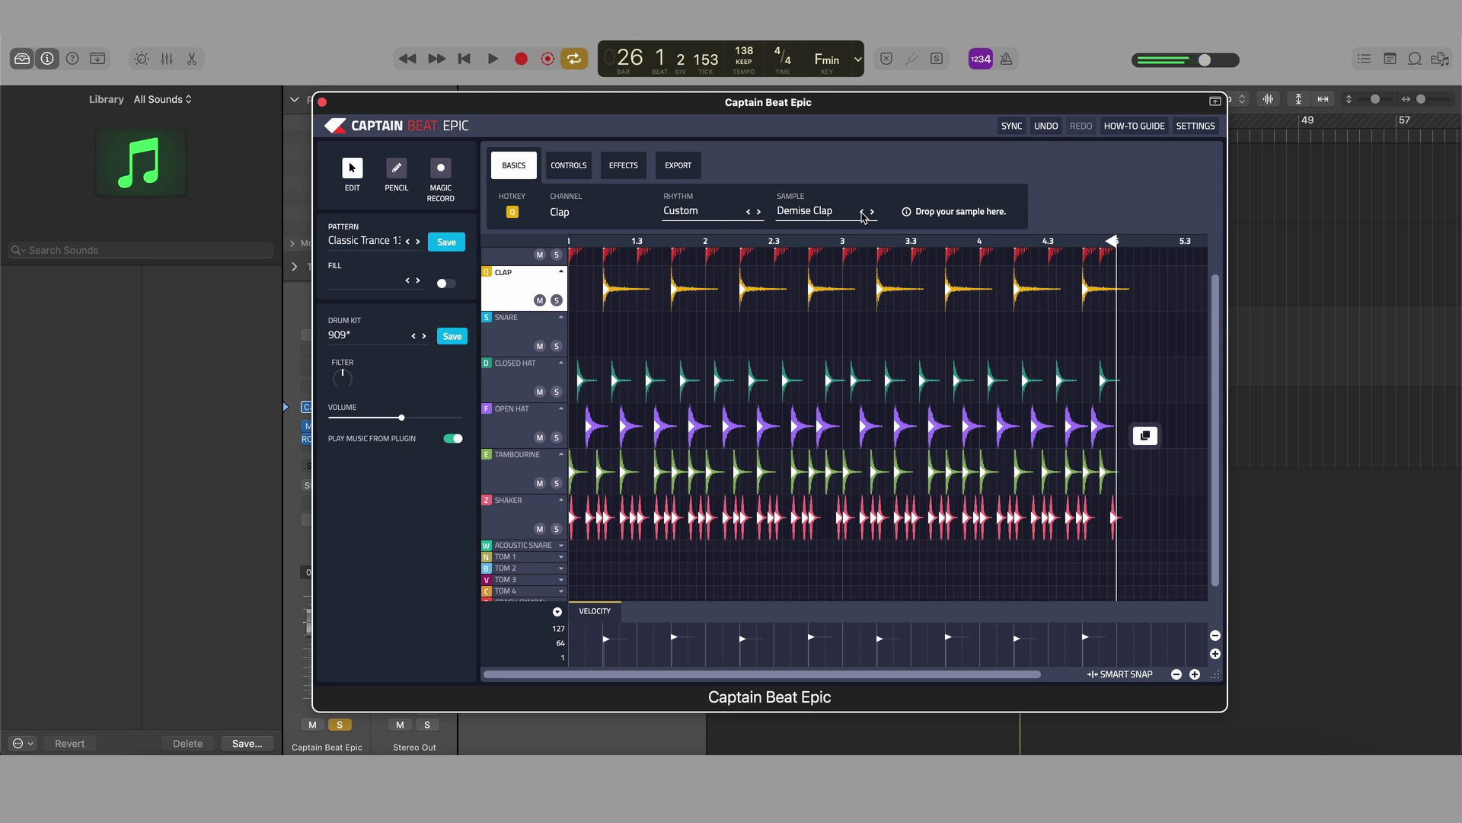
key("space")
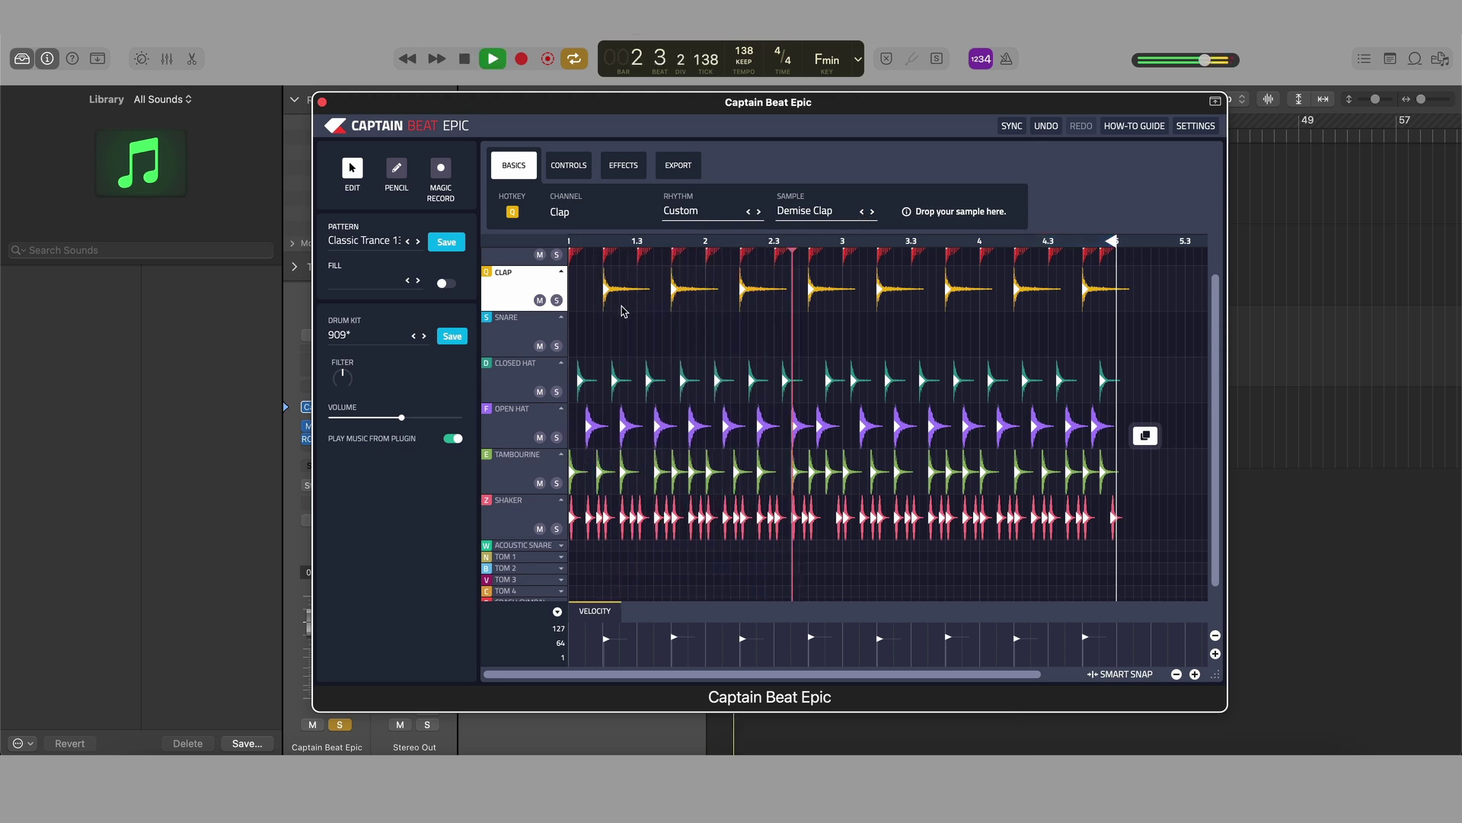
left_click(568, 166)
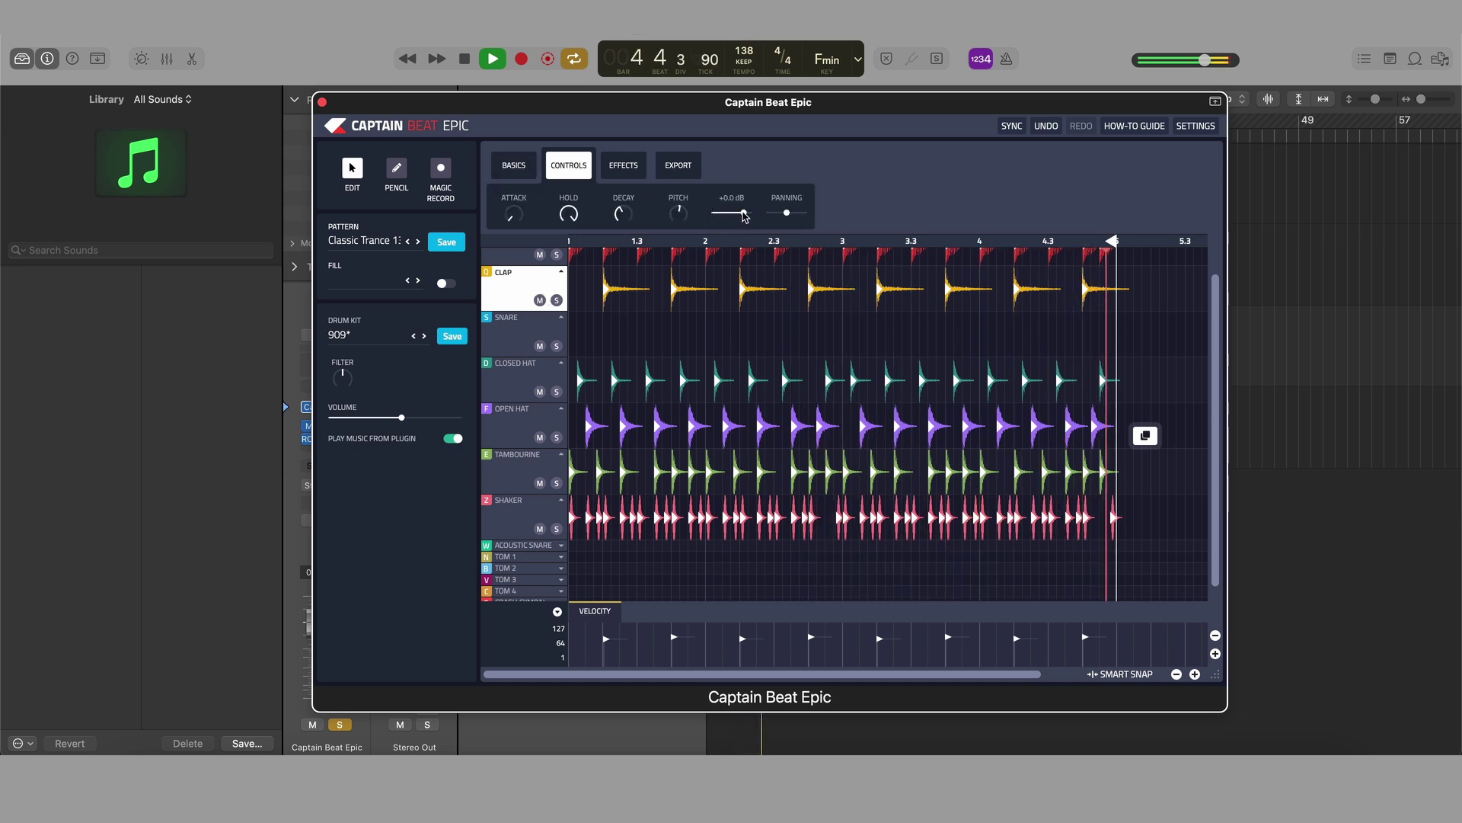
key("space")
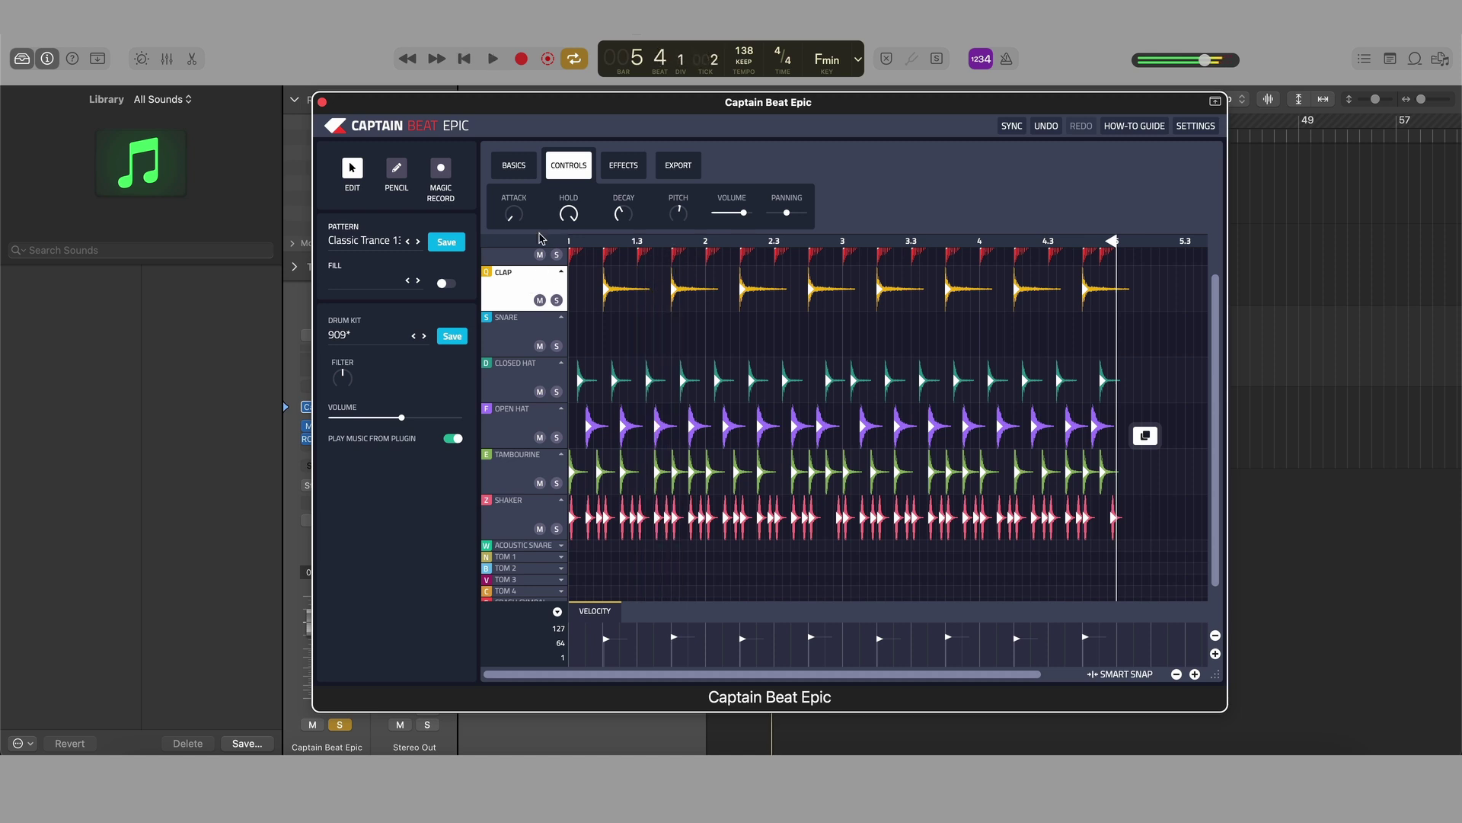
- Browse through the clap samples, select NU-Tech Clap, and play the pattern with it
left_click(526, 169)
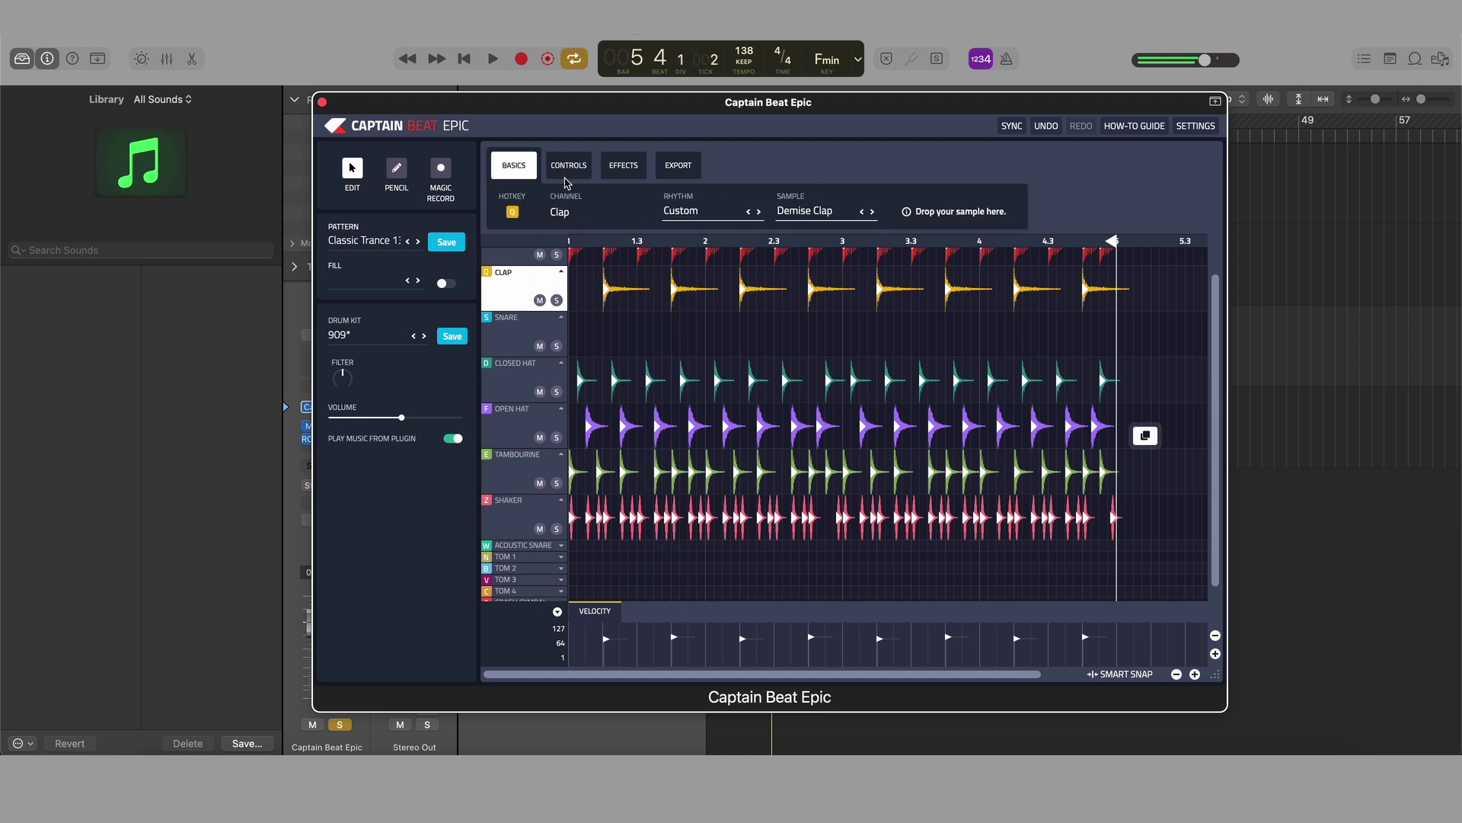
left_click(873, 212)
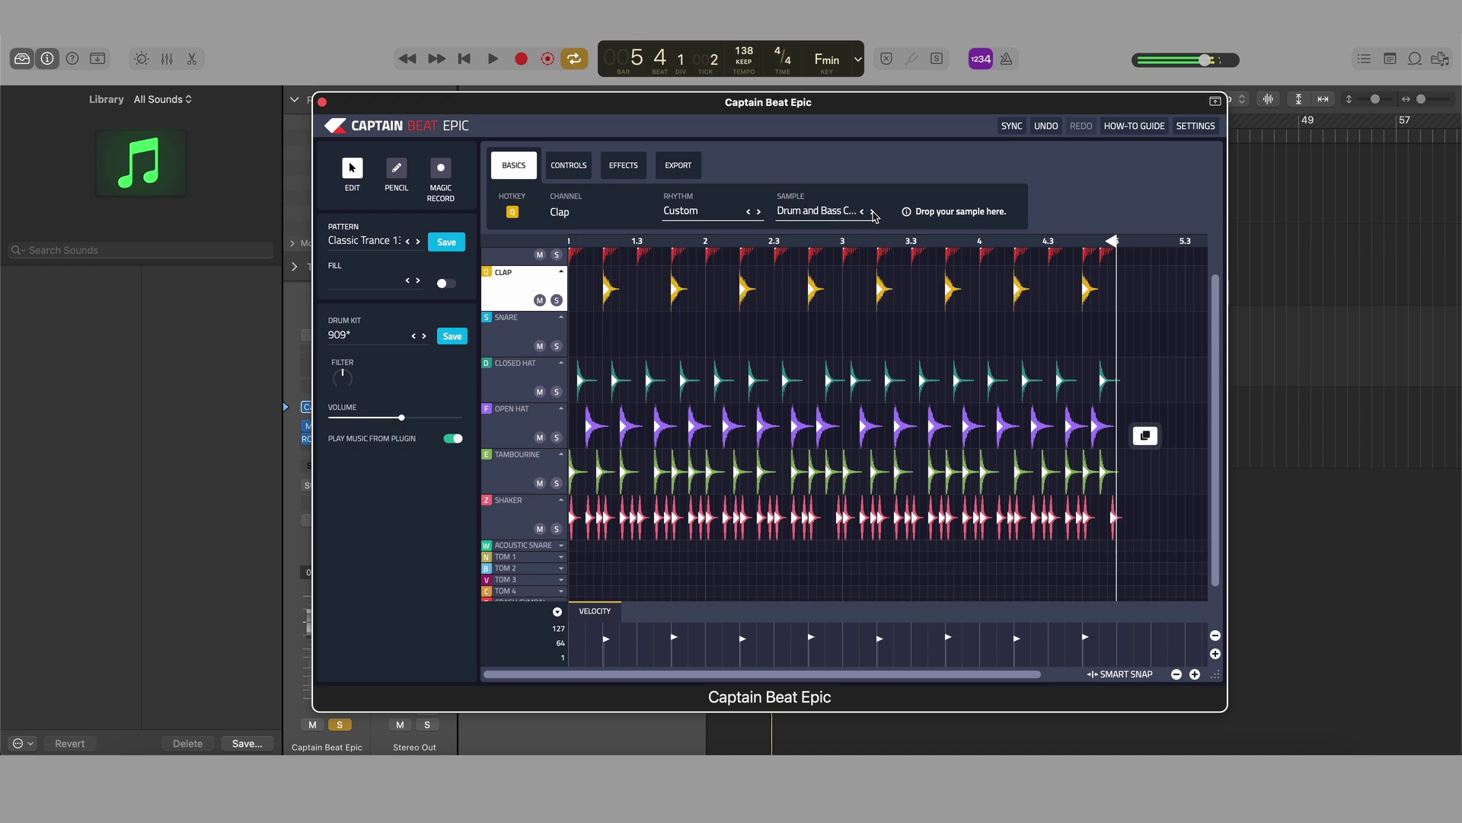
left_click(873, 213)
left_click(873, 213)
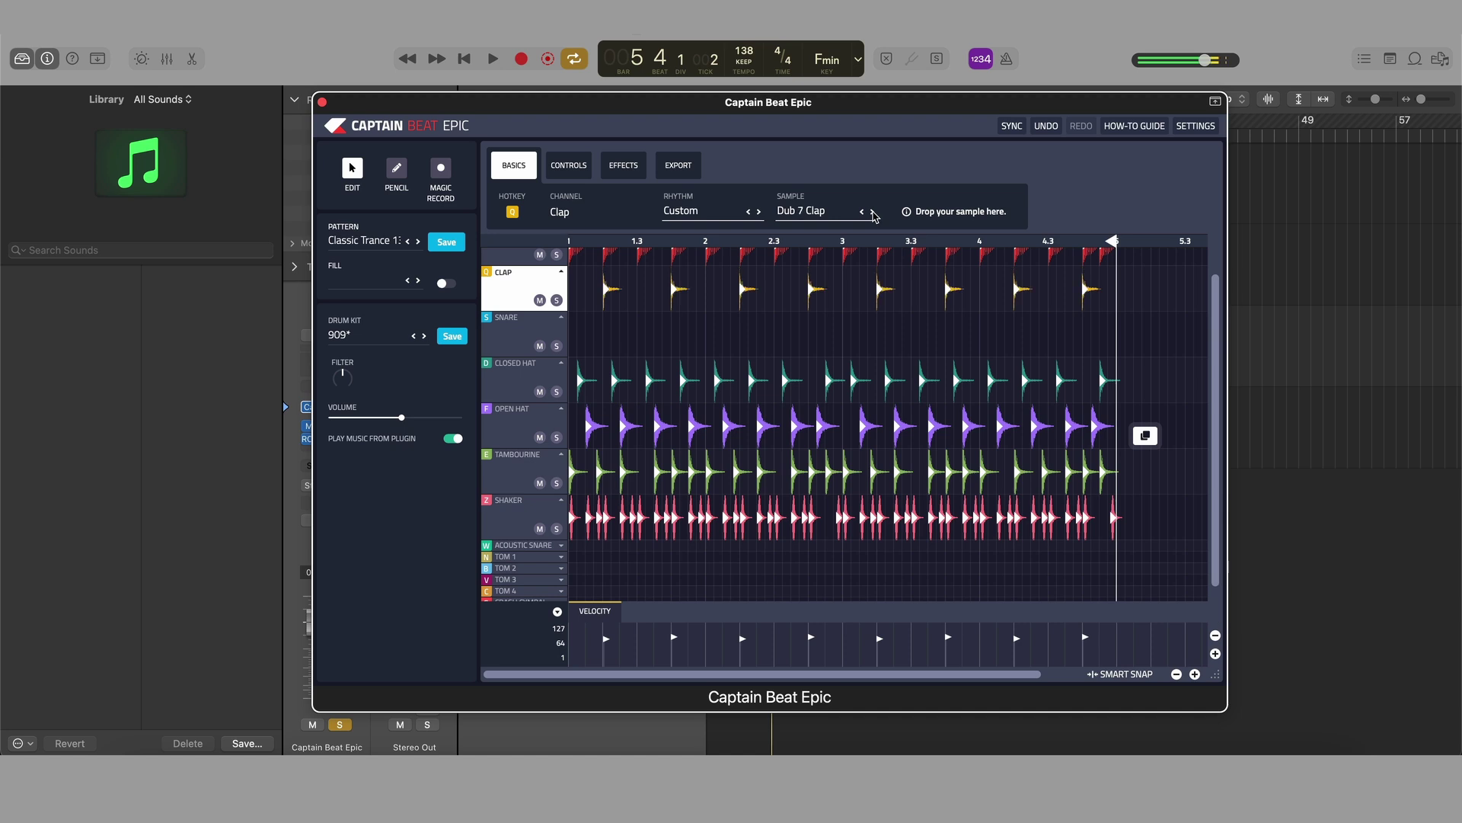
left_click(873, 213)
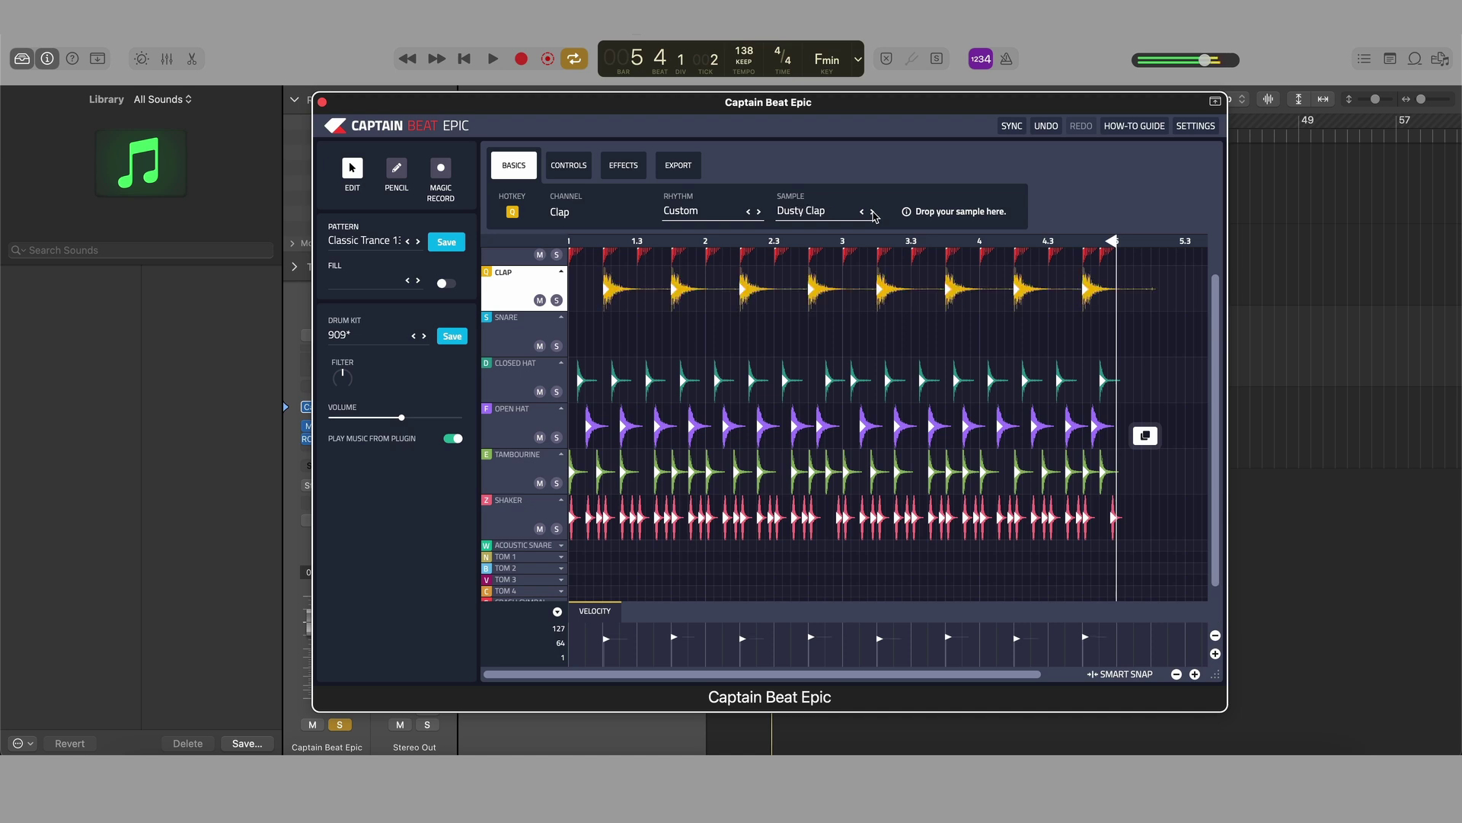
left_click(873, 212)
left_click(873, 212)
left_click(873, 213)
left_click(873, 212)
left_click(873, 213)
left_click(873, 212)
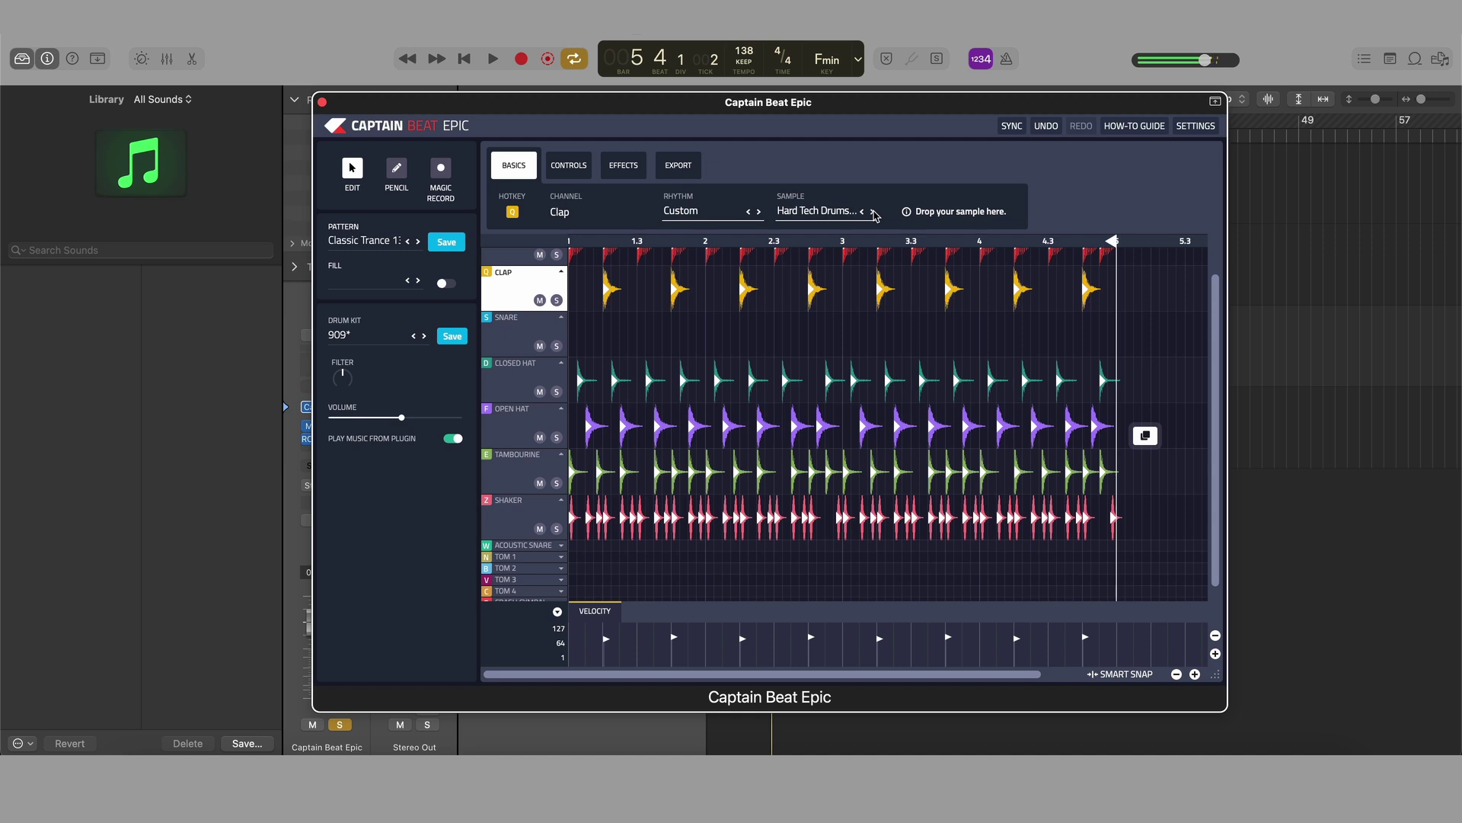
left_click(873, 213)
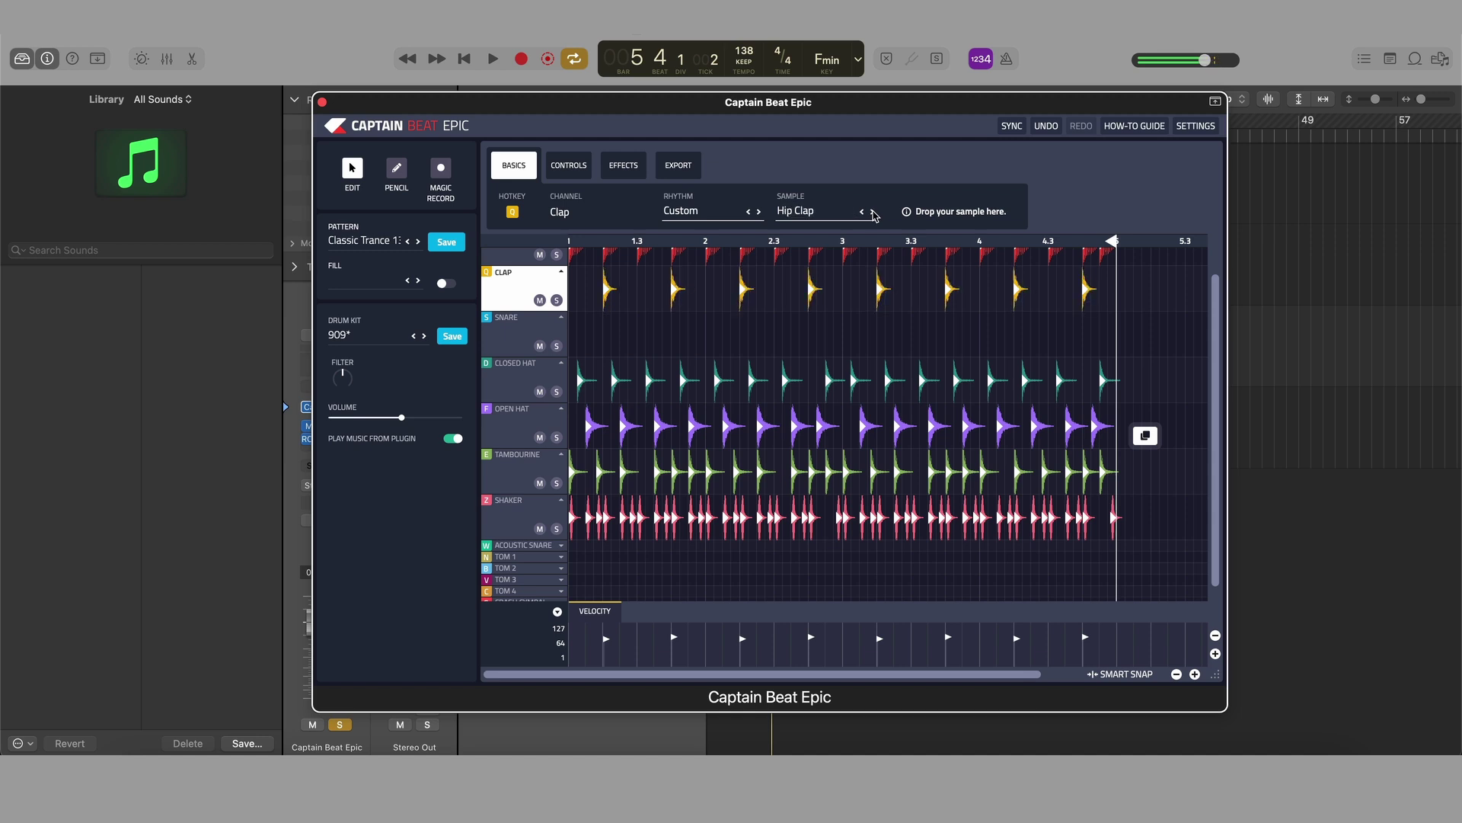
left_click(872, 213)
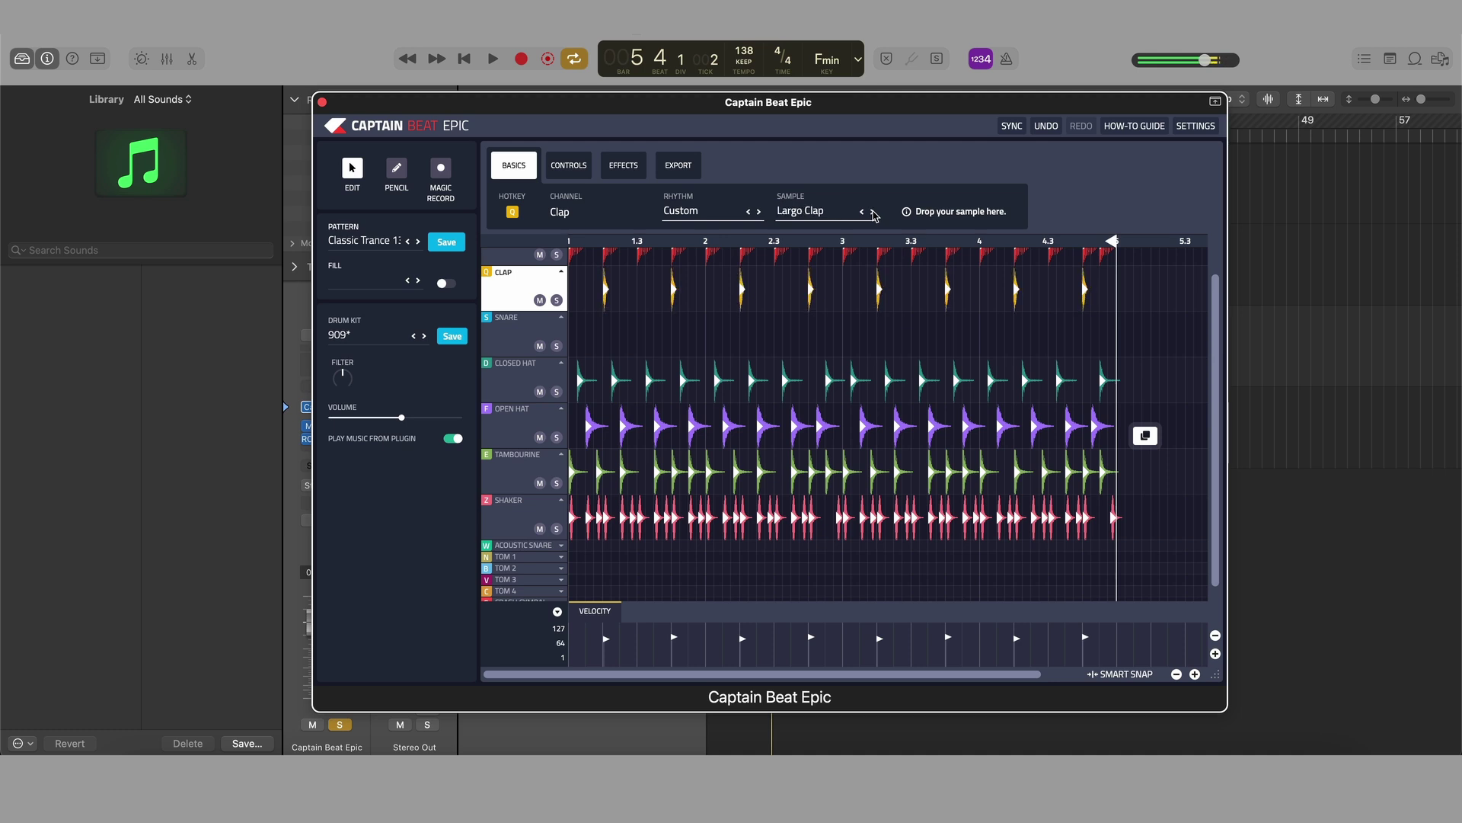
left_click(873, 212)
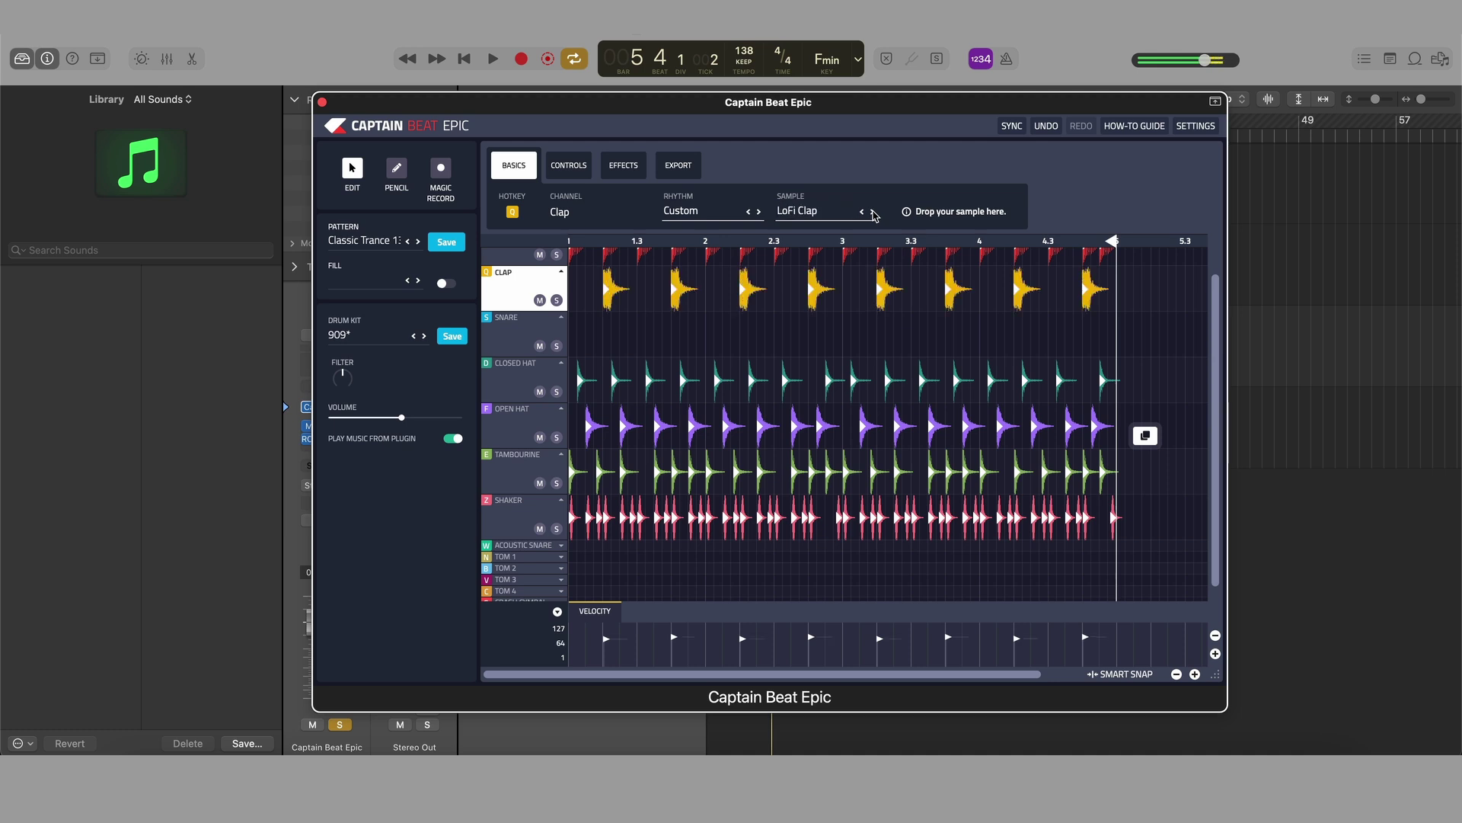
left_click(873, 213)
left_click(873, 213)
left_click(872, 213)
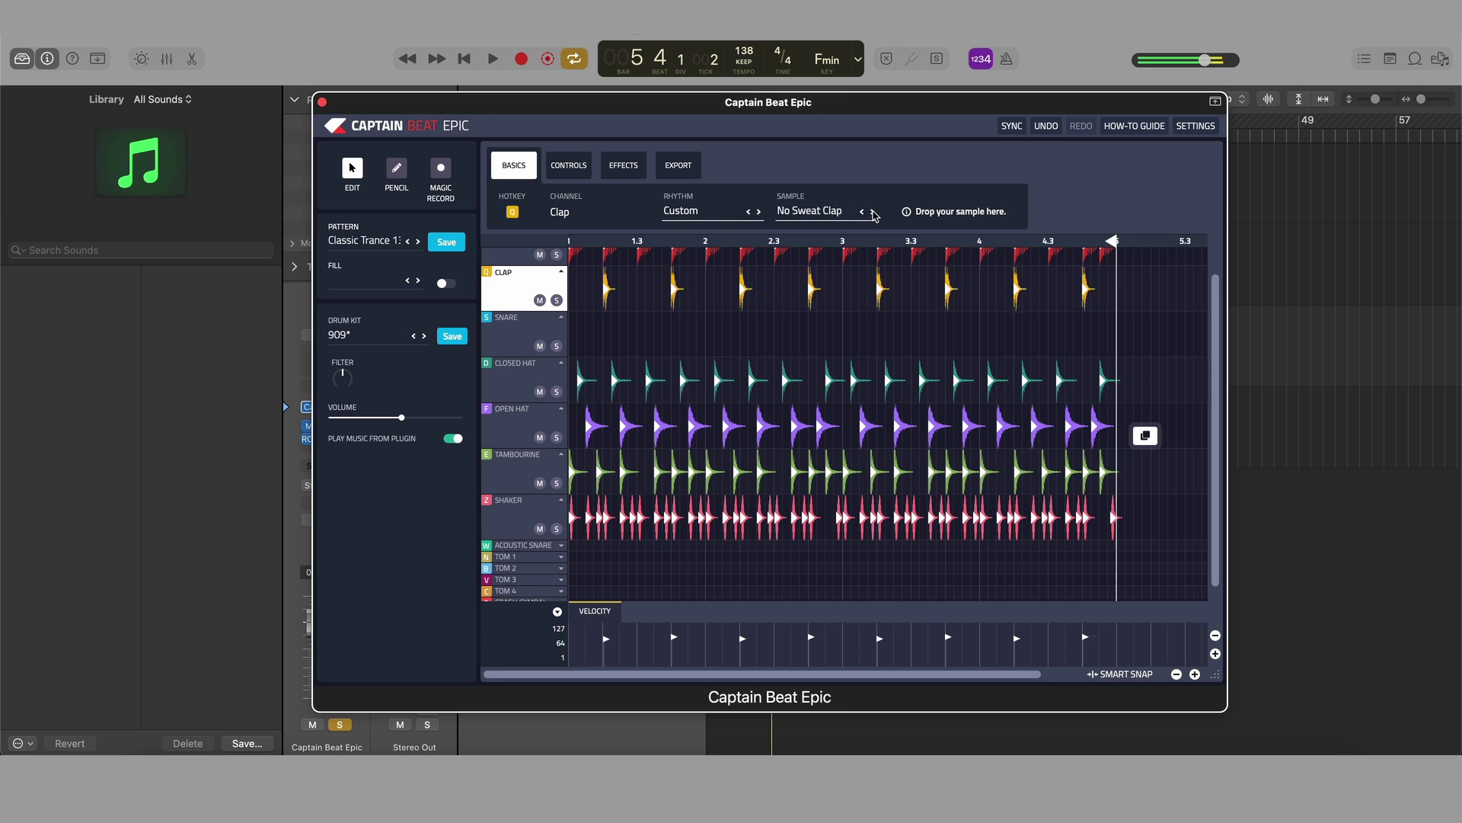
left_click(873, 212)
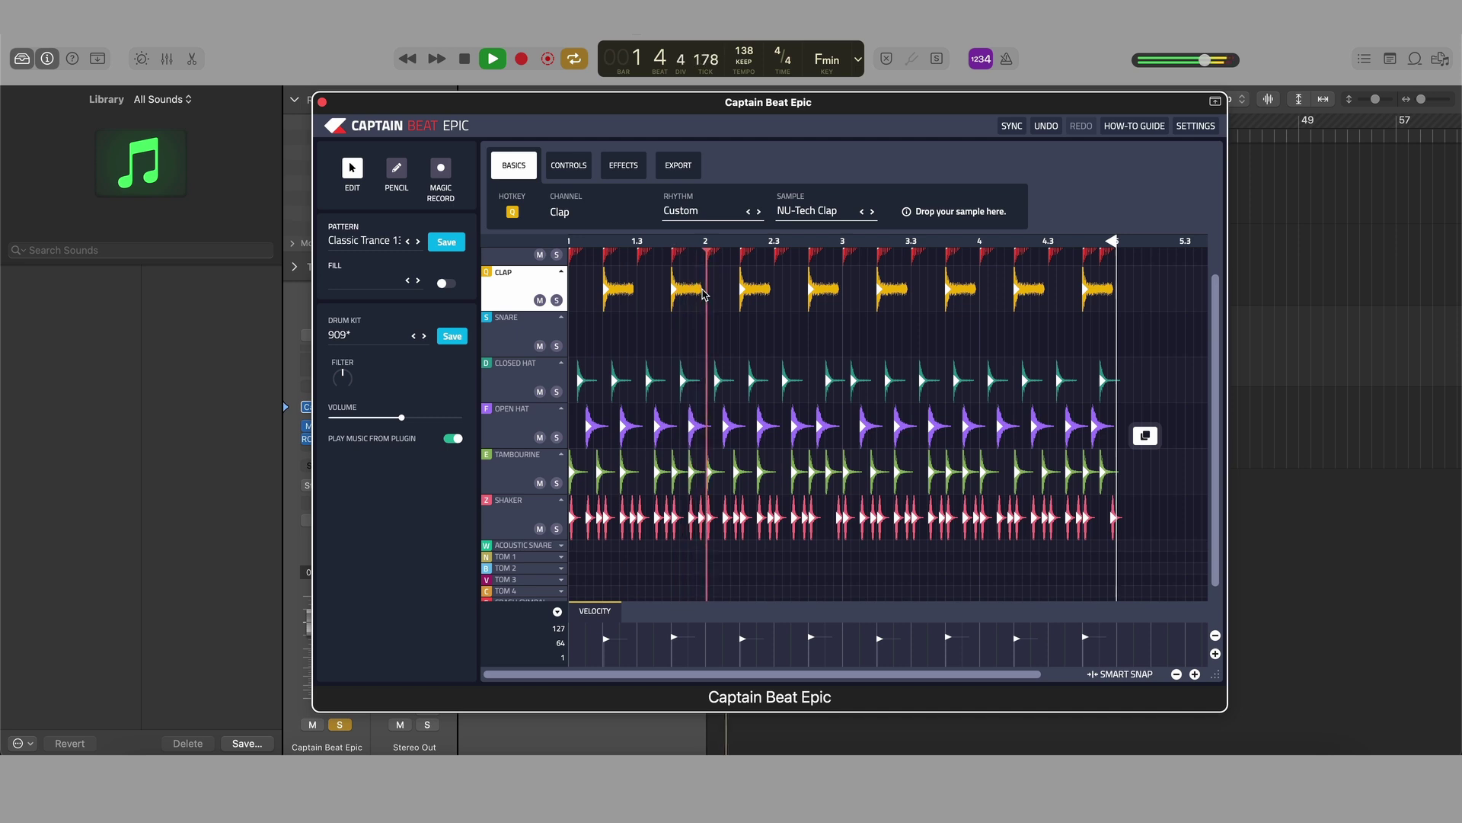
- Compare clap hold times from 0.000 s up to the maximum while the pattern plays
left_click(568, 165)
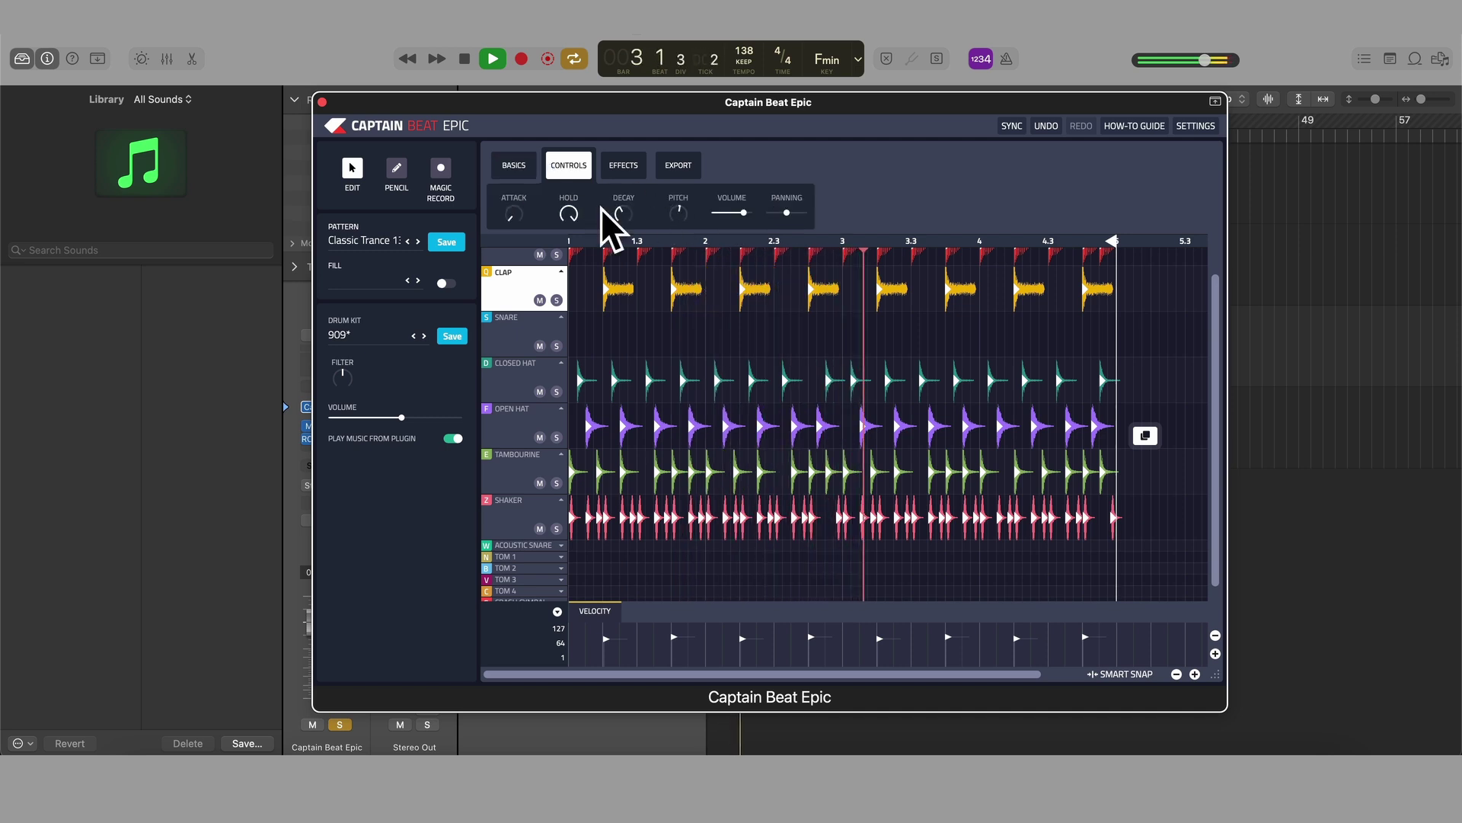
mouse_move(569, 215)
left_click_drag(569, 214, 576, 336)
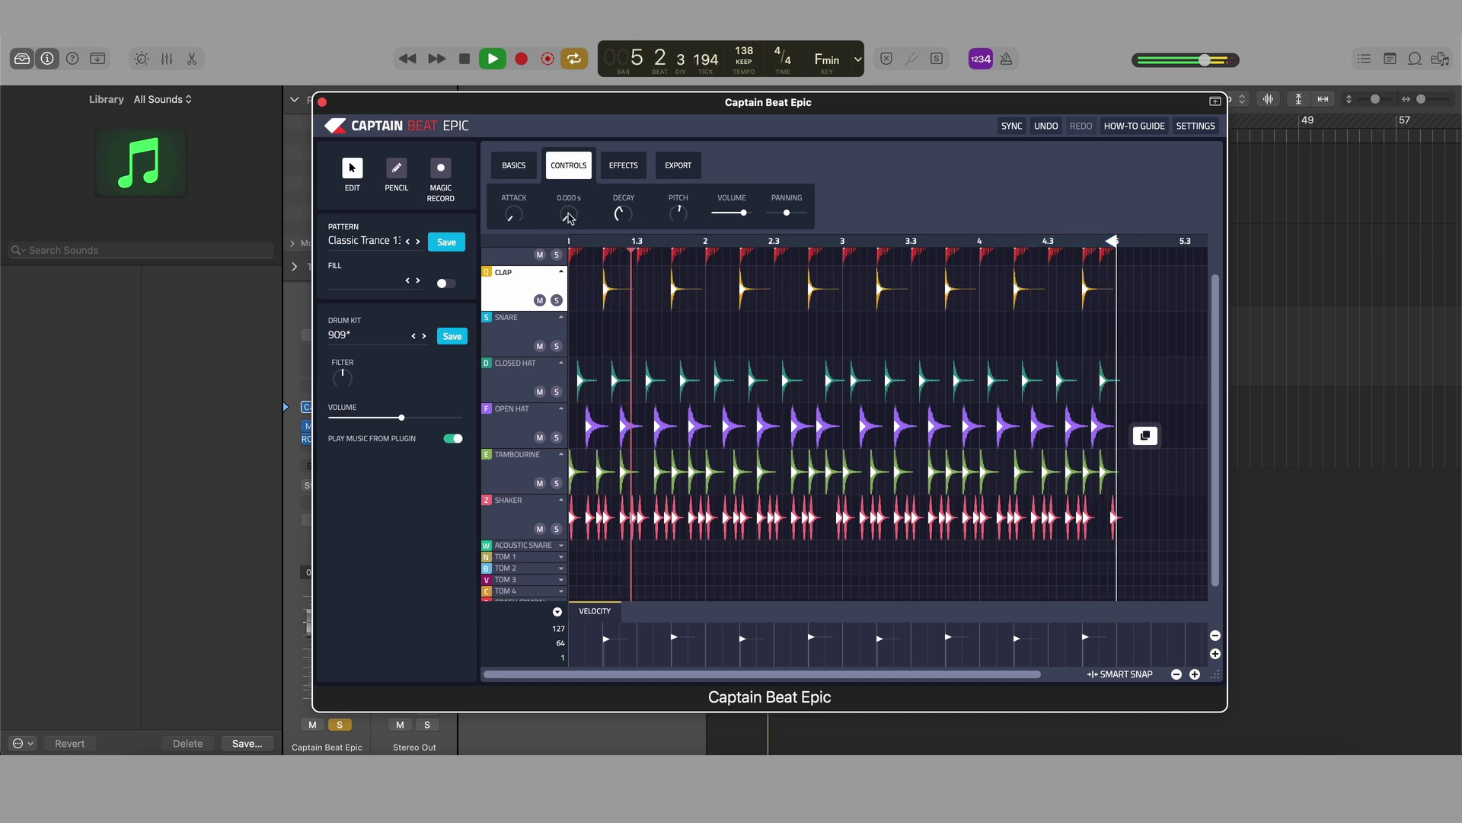
left_click_drag(568, 214, 567, 204)
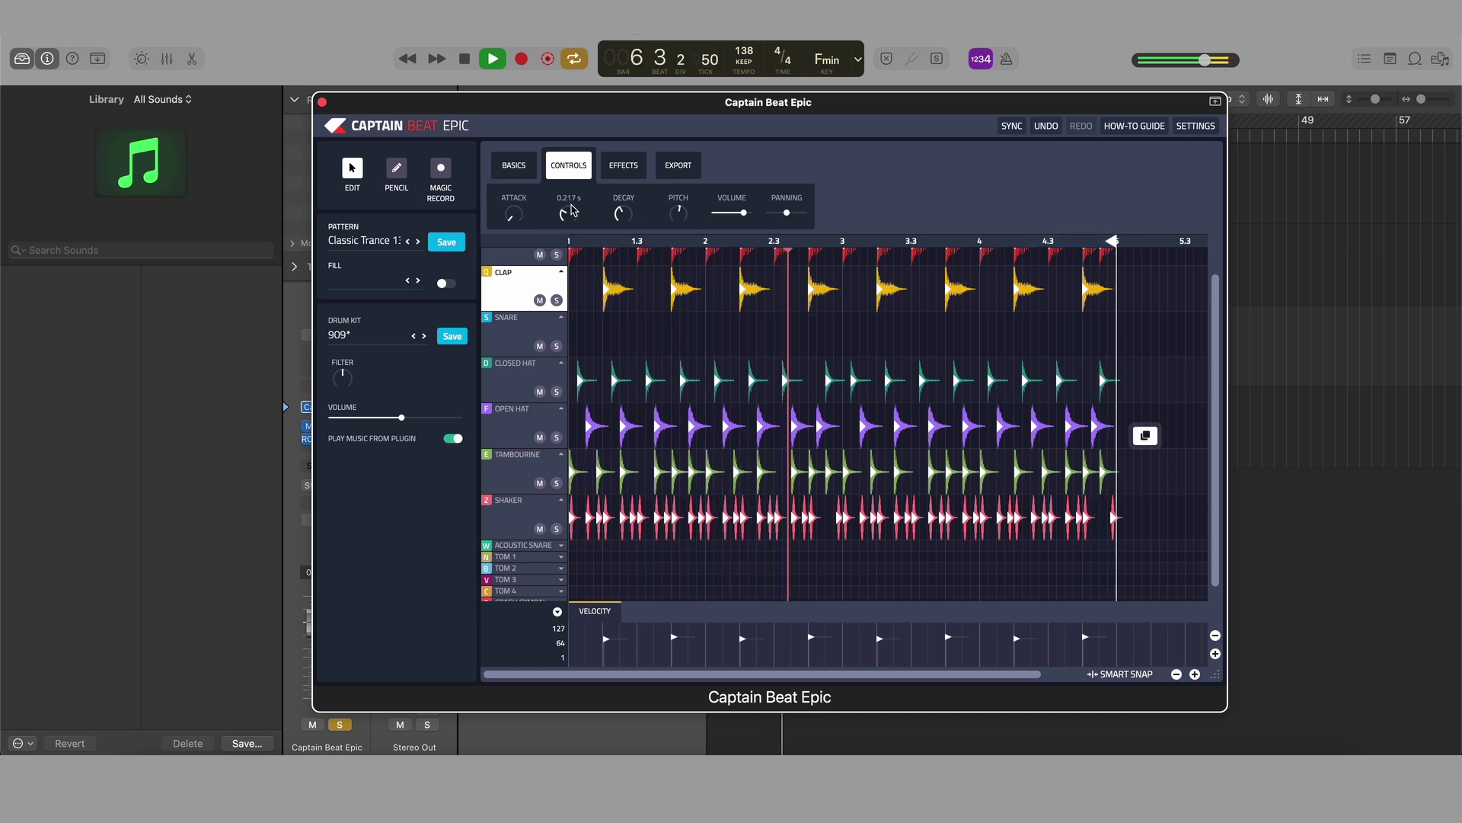
left_click_drag(569, 218, 566, 217)
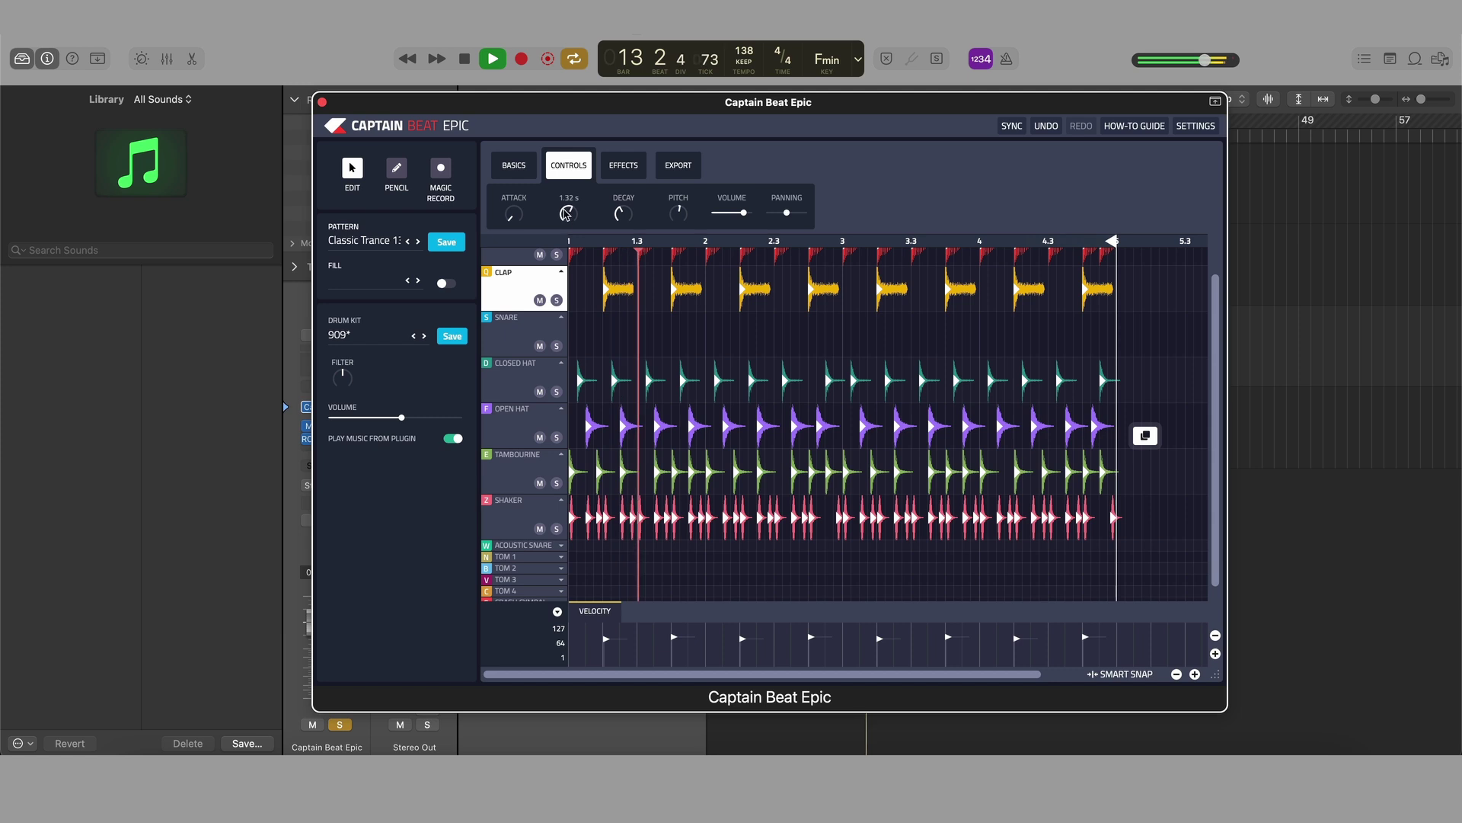
left_click_drag(602, 123, 613, 145)
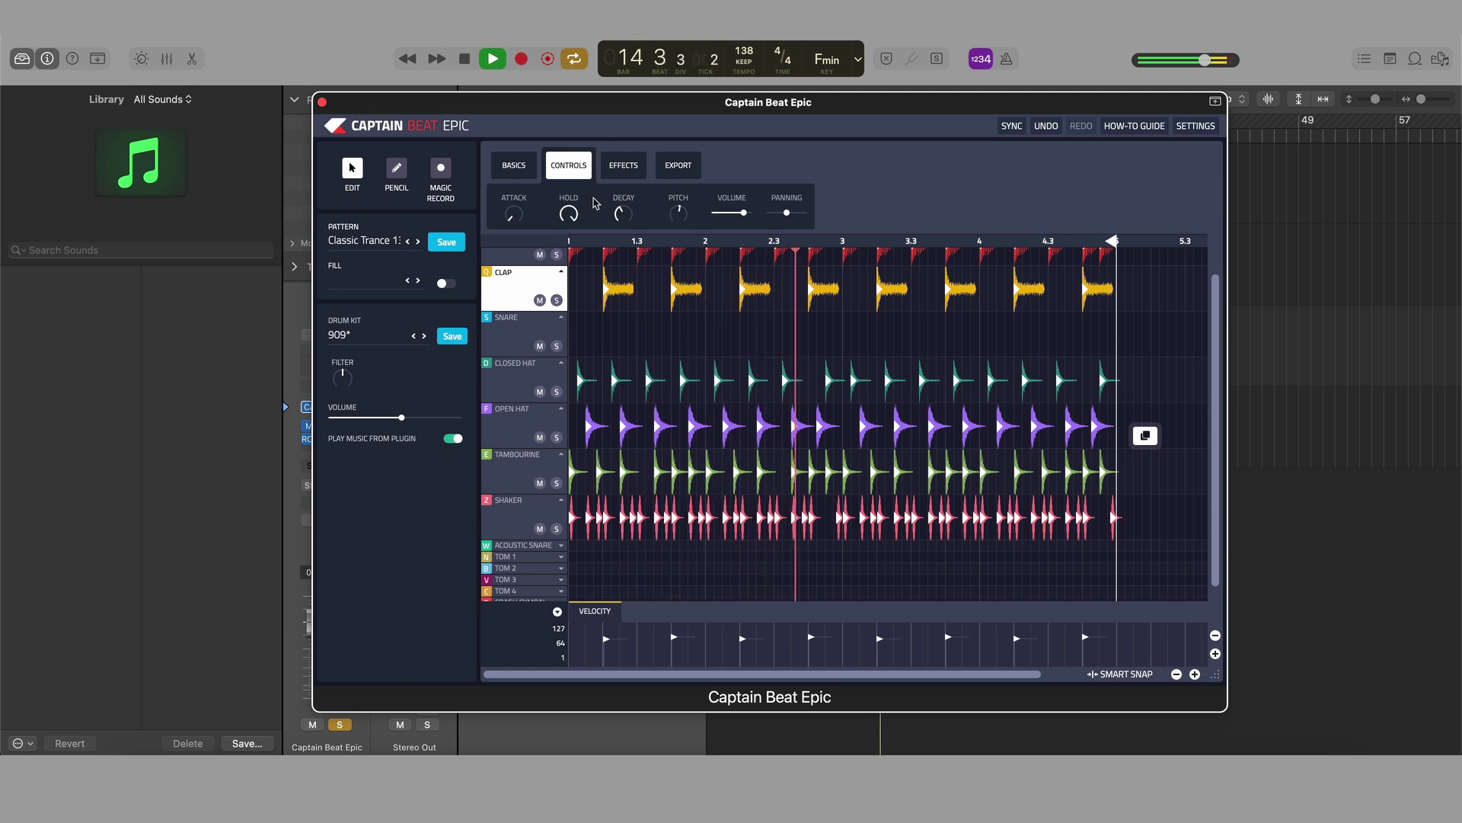
- Shorten the clap with its decay at the minimum and a hold time of 0.323 s
mouse_move(579, 214)
left_mouse_down()
mouse_move(560, 245)
mouse_move(572, 226)
left_mouse_up()
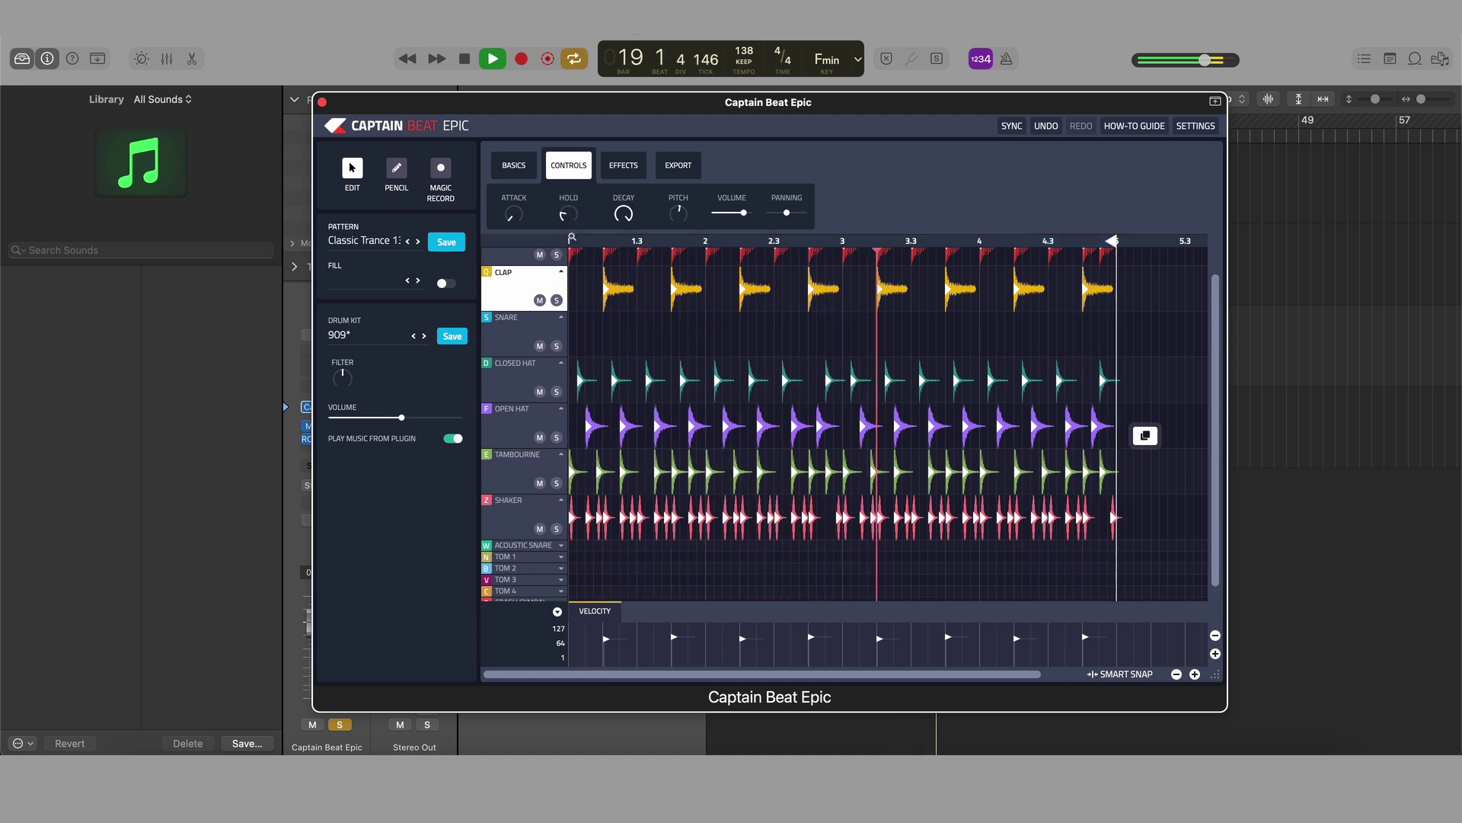
left_click_drag(574, 216, 677, 471)
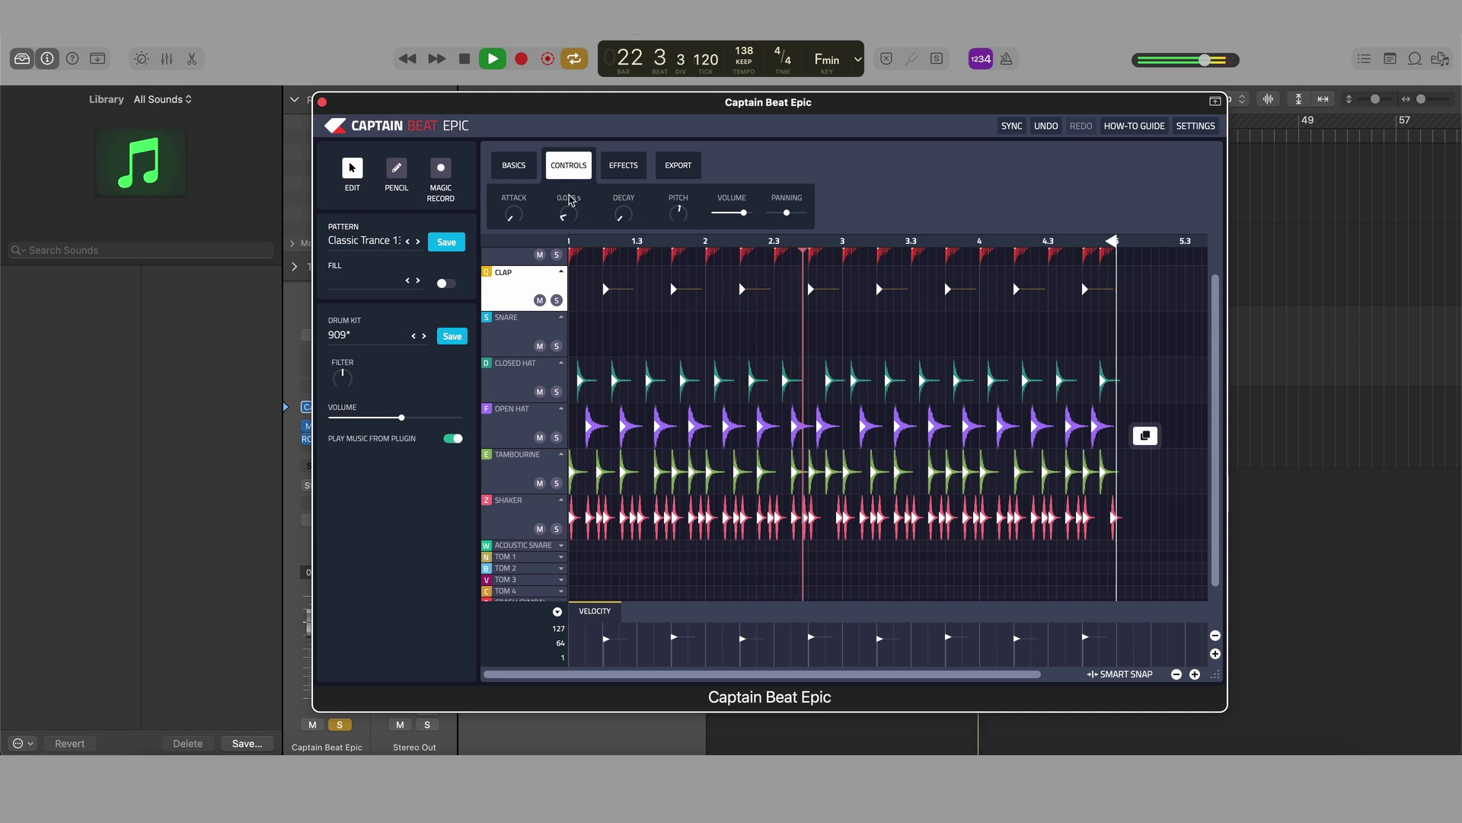
left_click_drag(568, 216, 567, 246)
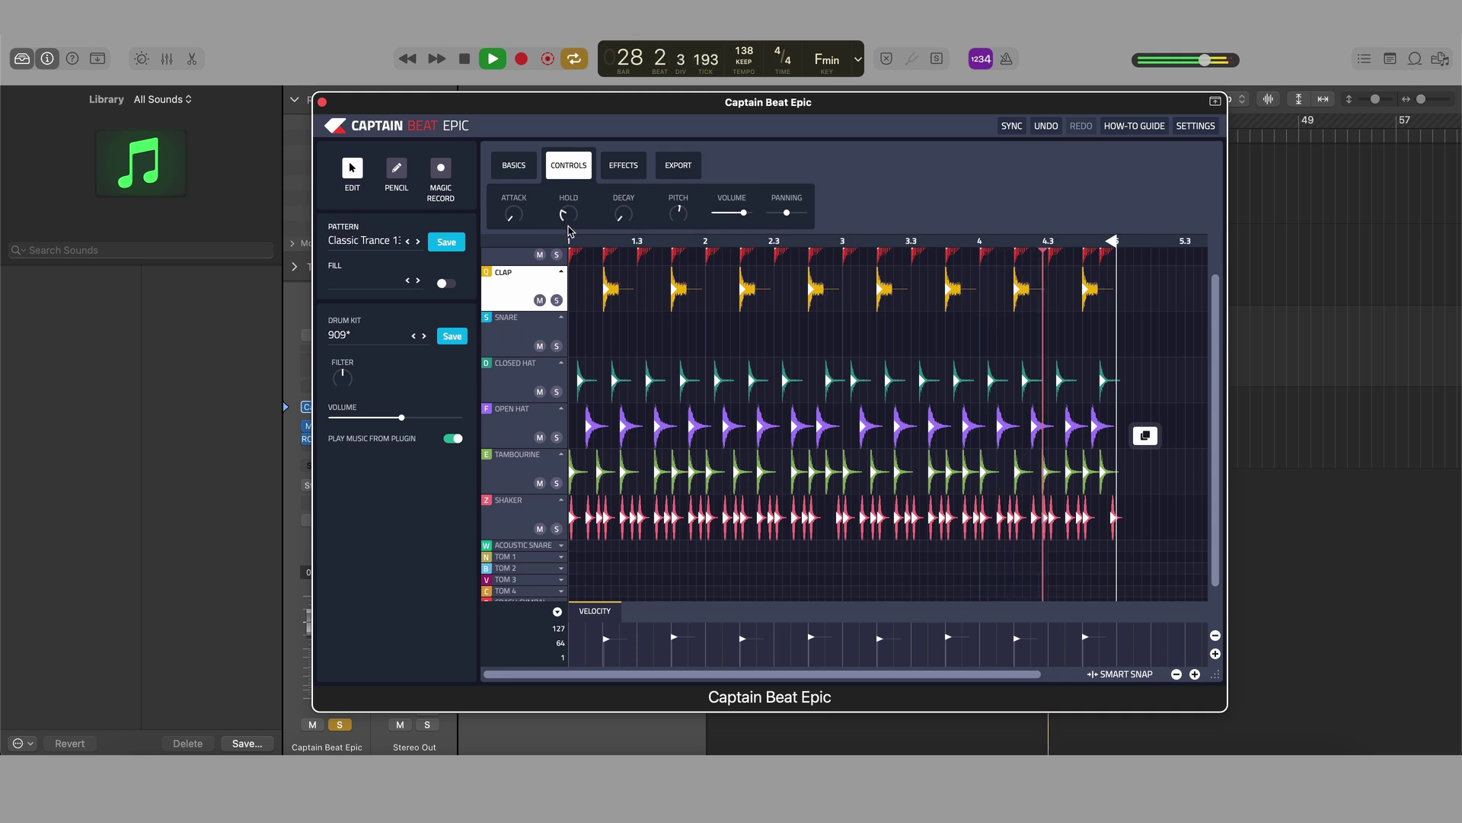
mouse_move(570, 225)
left_click_drag(569, 220, 571, 221)
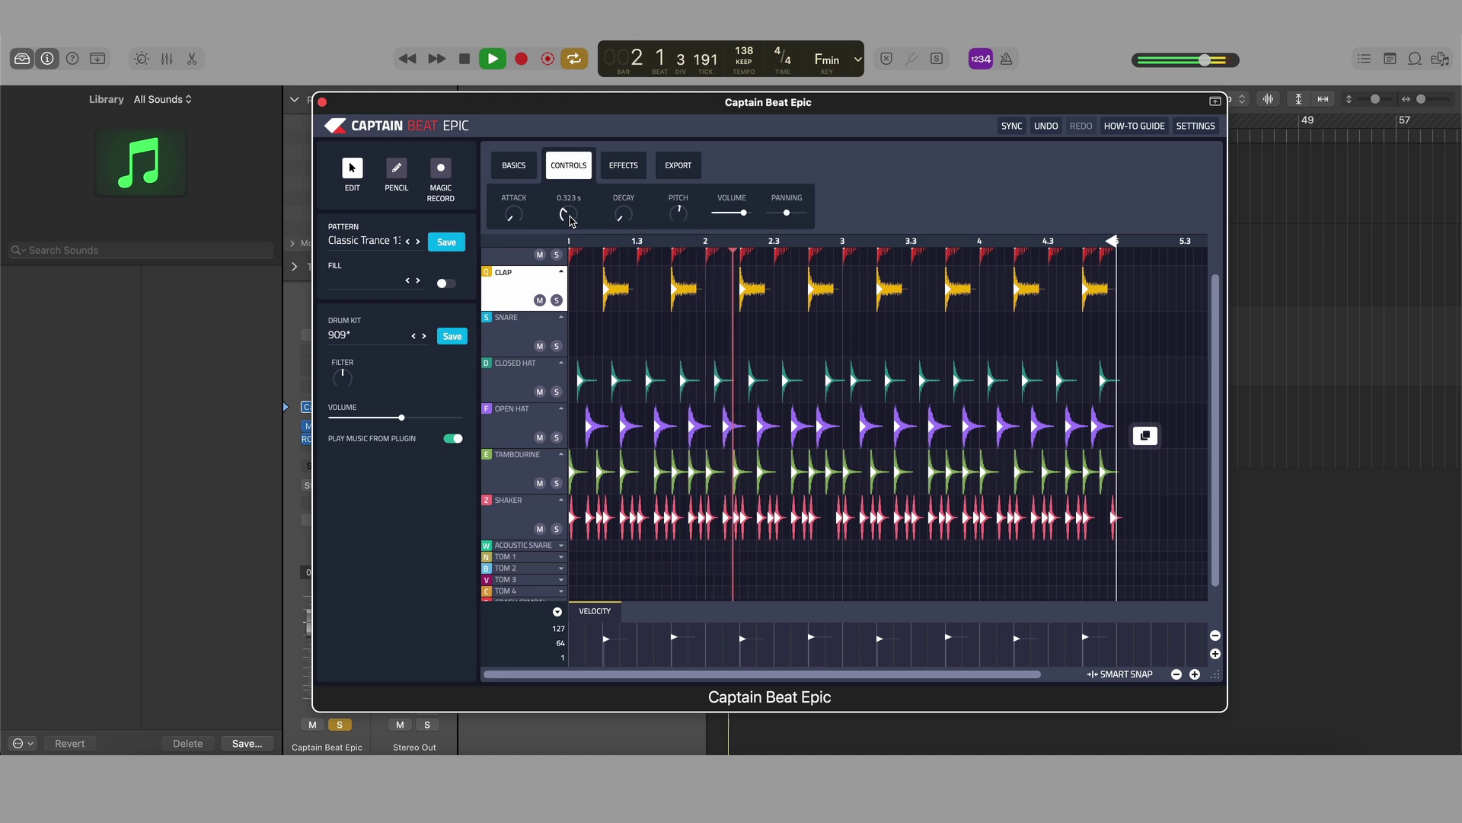
- Raise the clap's pitch to +2.0 and open Mixed In Key SE beside the drum plug-in with the clap soloed
mouse_move(675, 219)
left_click_drag(675, 206, 674, 204)
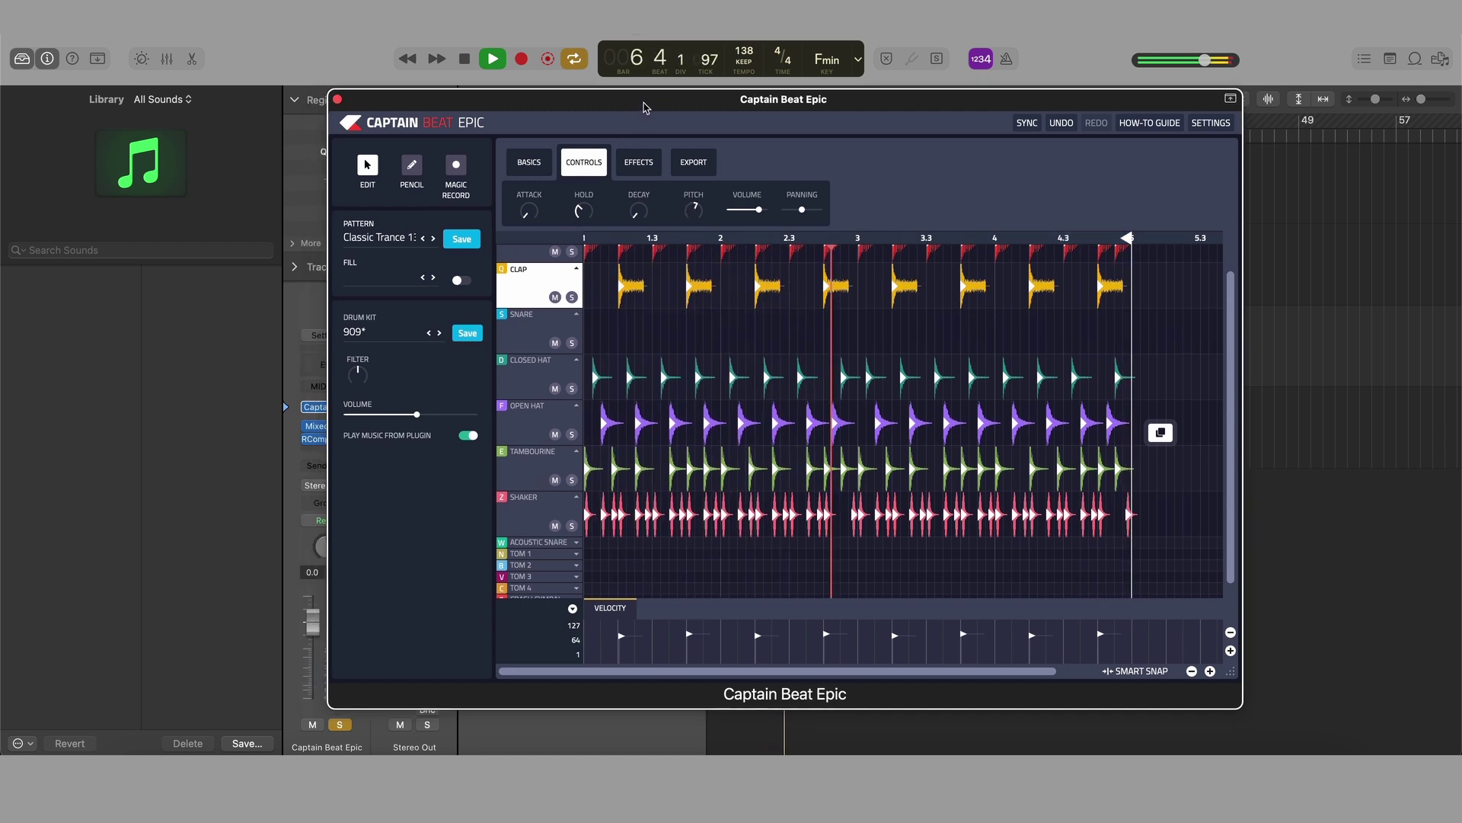
left_click_drag(613, 102, 754, 98)
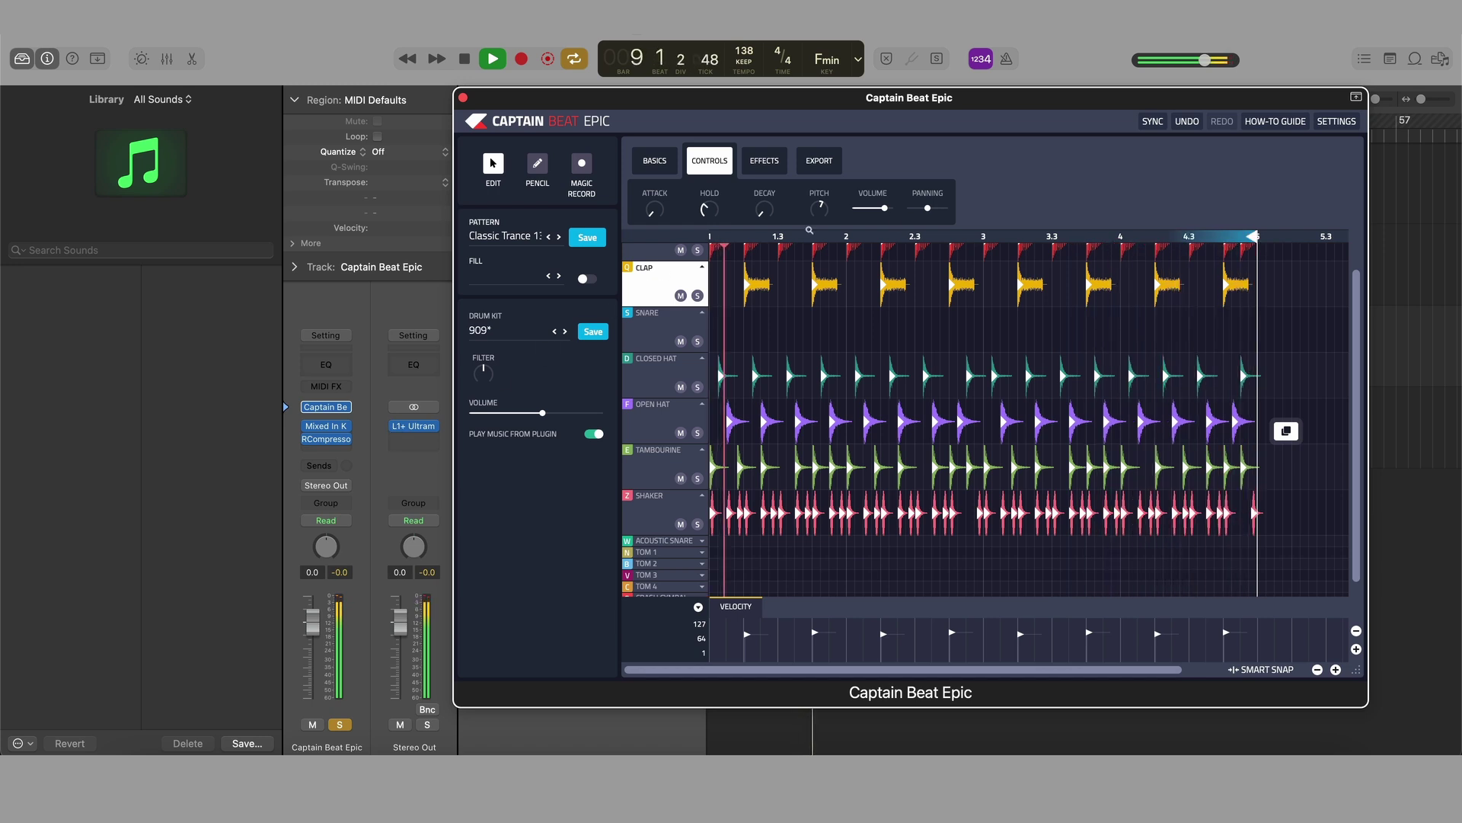
left_click(328, 427)
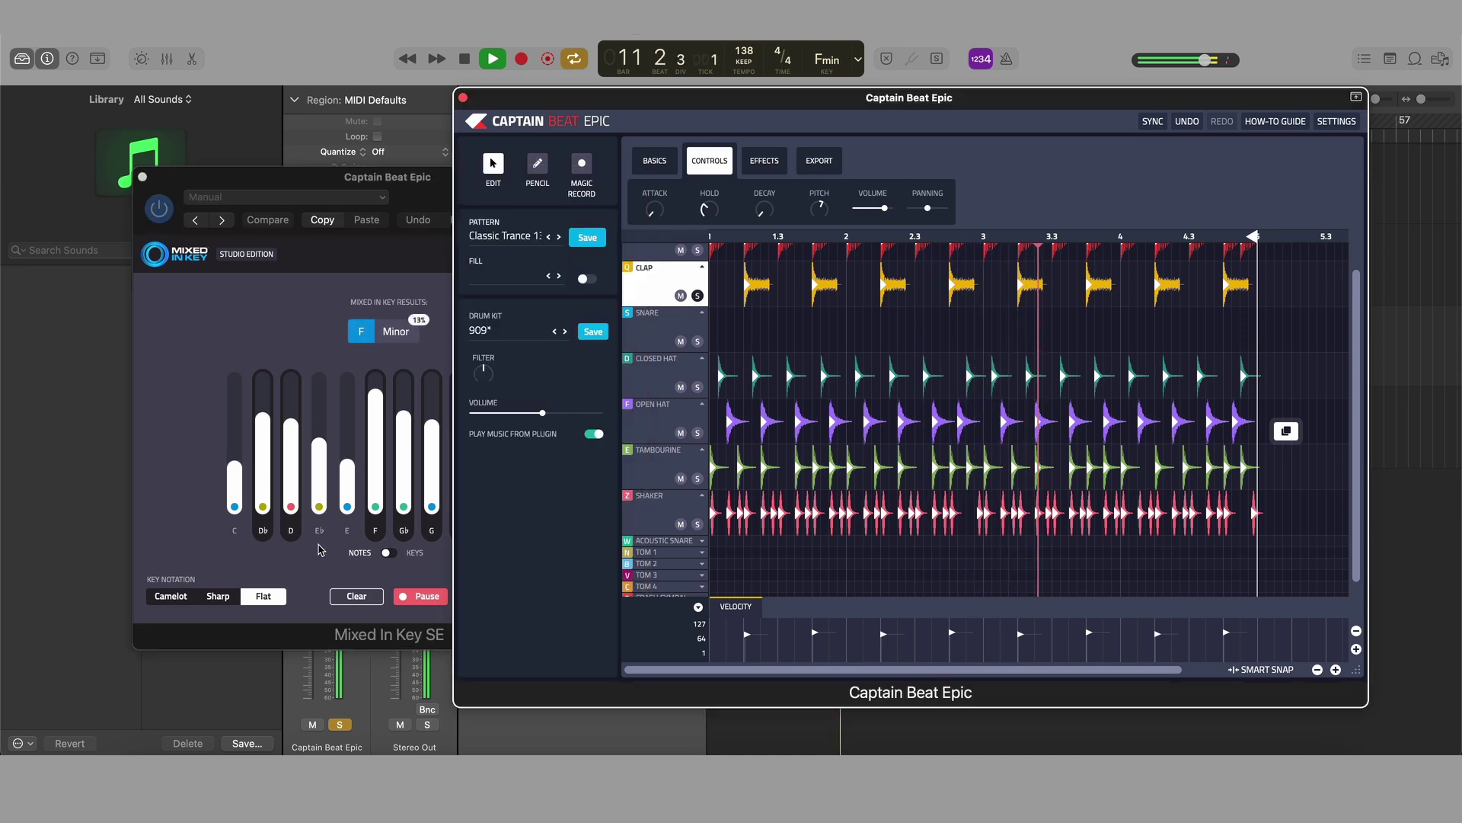
left_click_drag(422, 188, 362, 158)
- Try lower clap pitches up to +0.9, restarting the Mixed In Key analysis to check the detected key
mouse_move(818, 207)
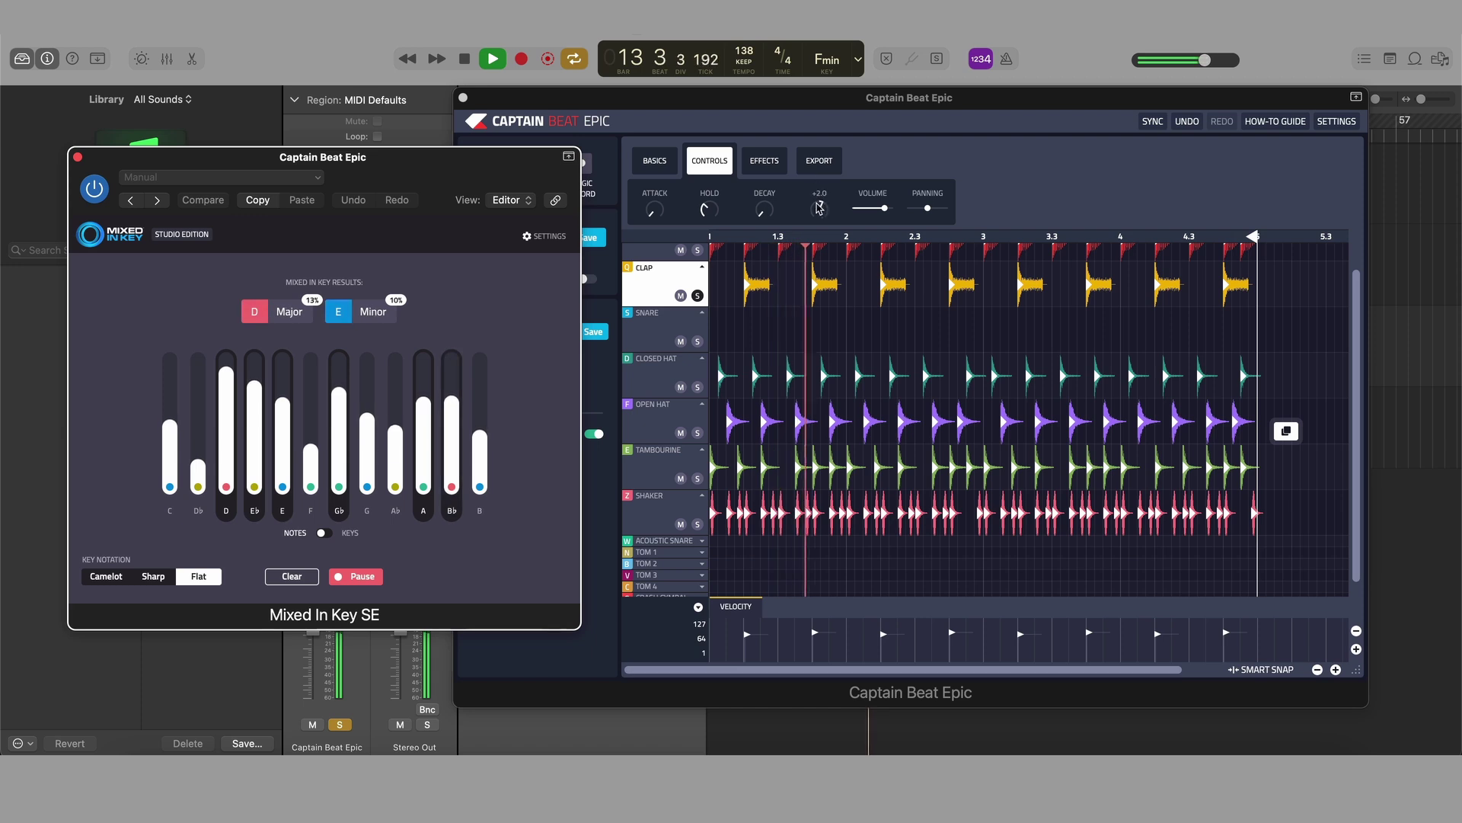
left_click_drag(819, 207, 817, 215)
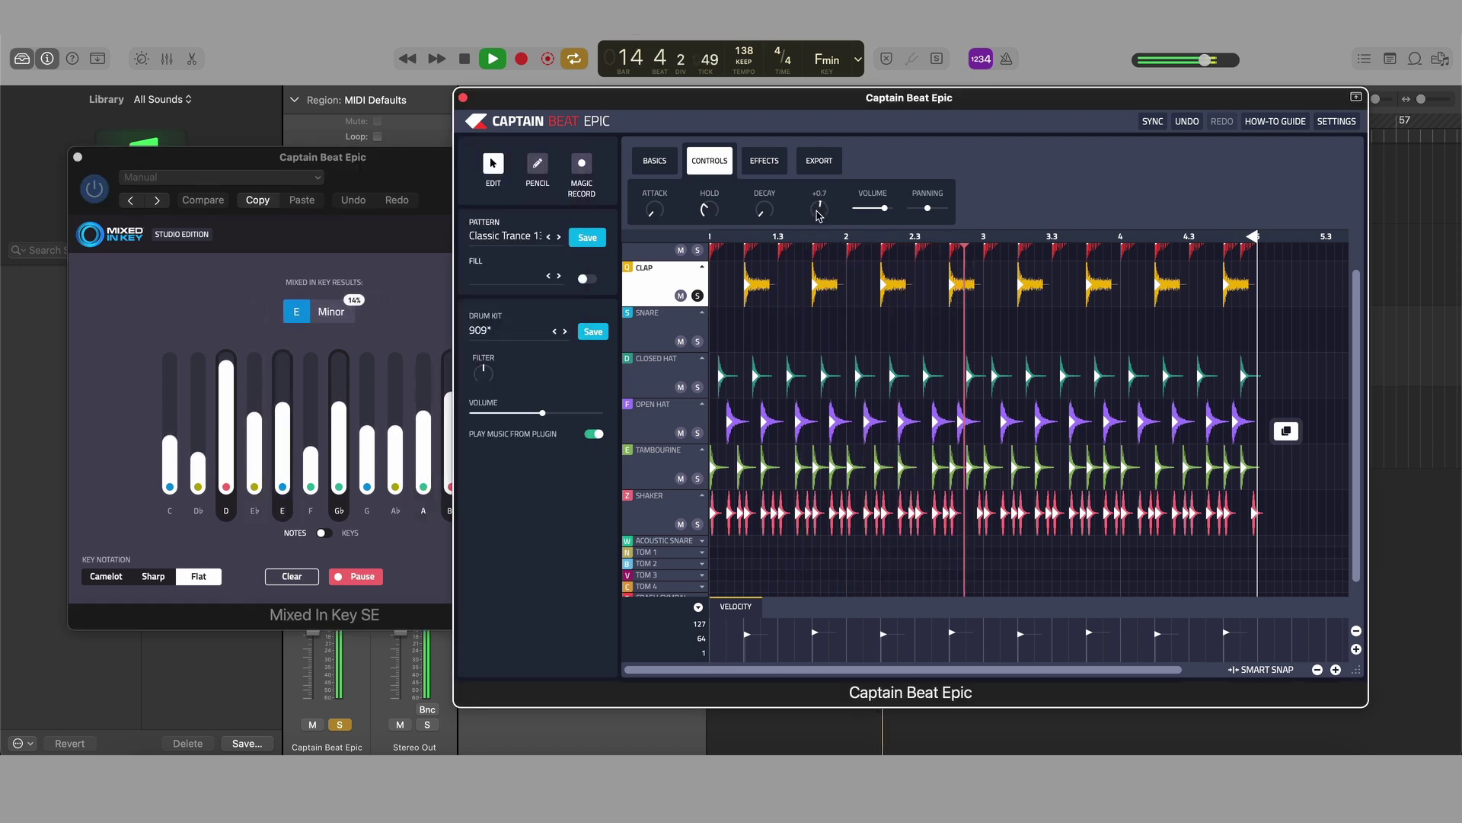
left_click(338, 577)
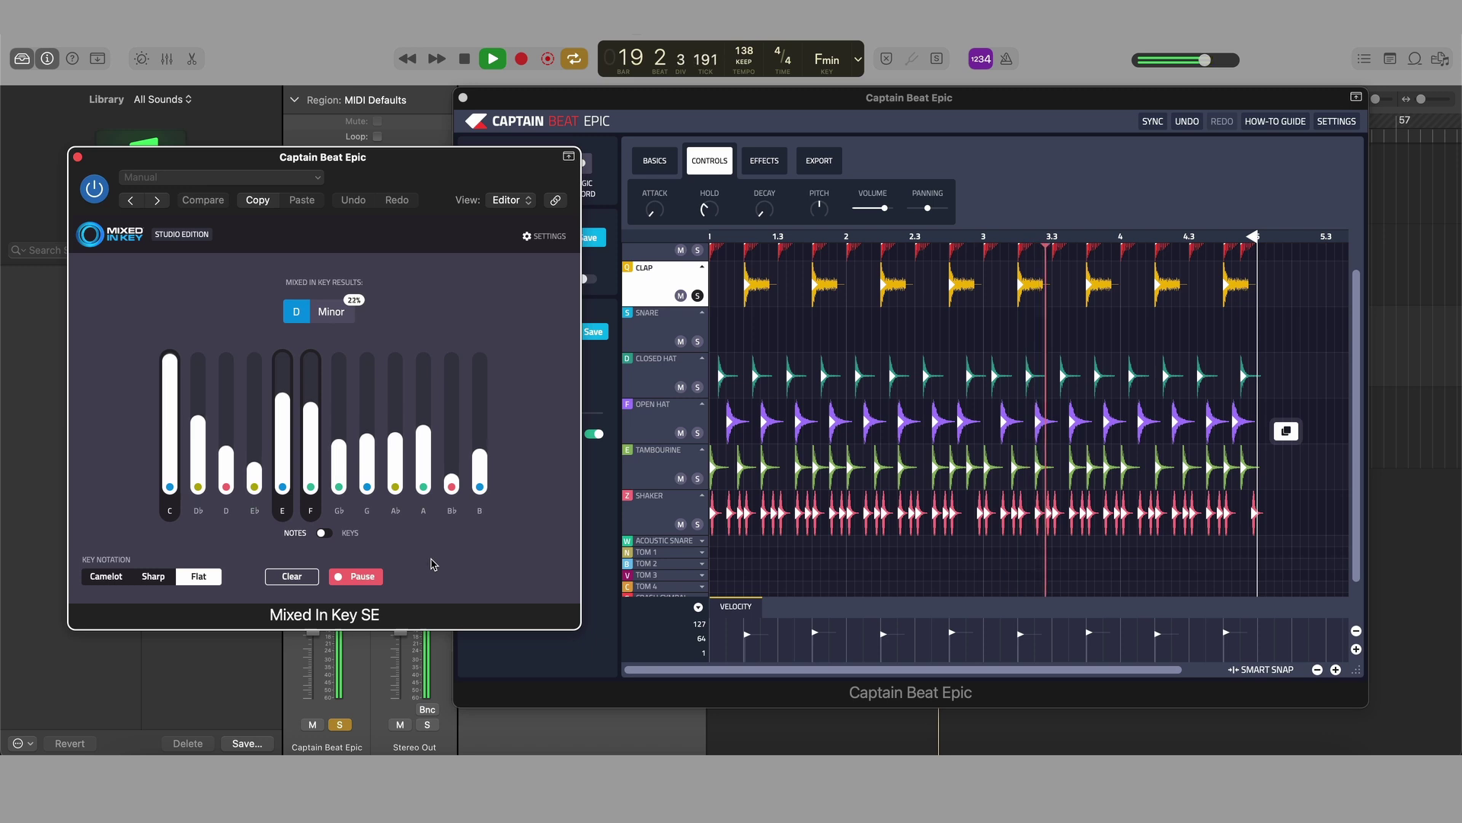
left_click(822, 207)
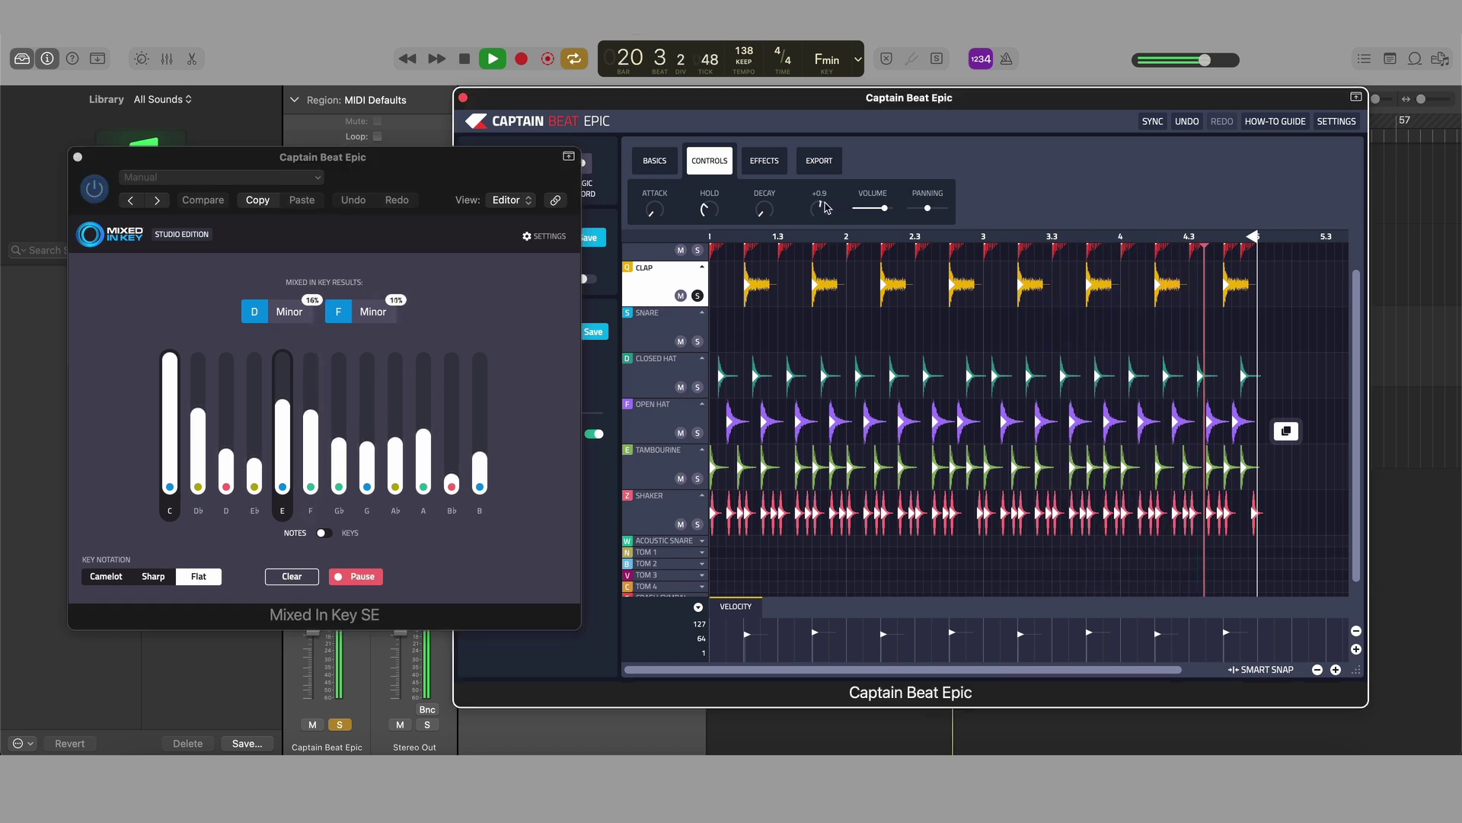
left_click(311, 570)
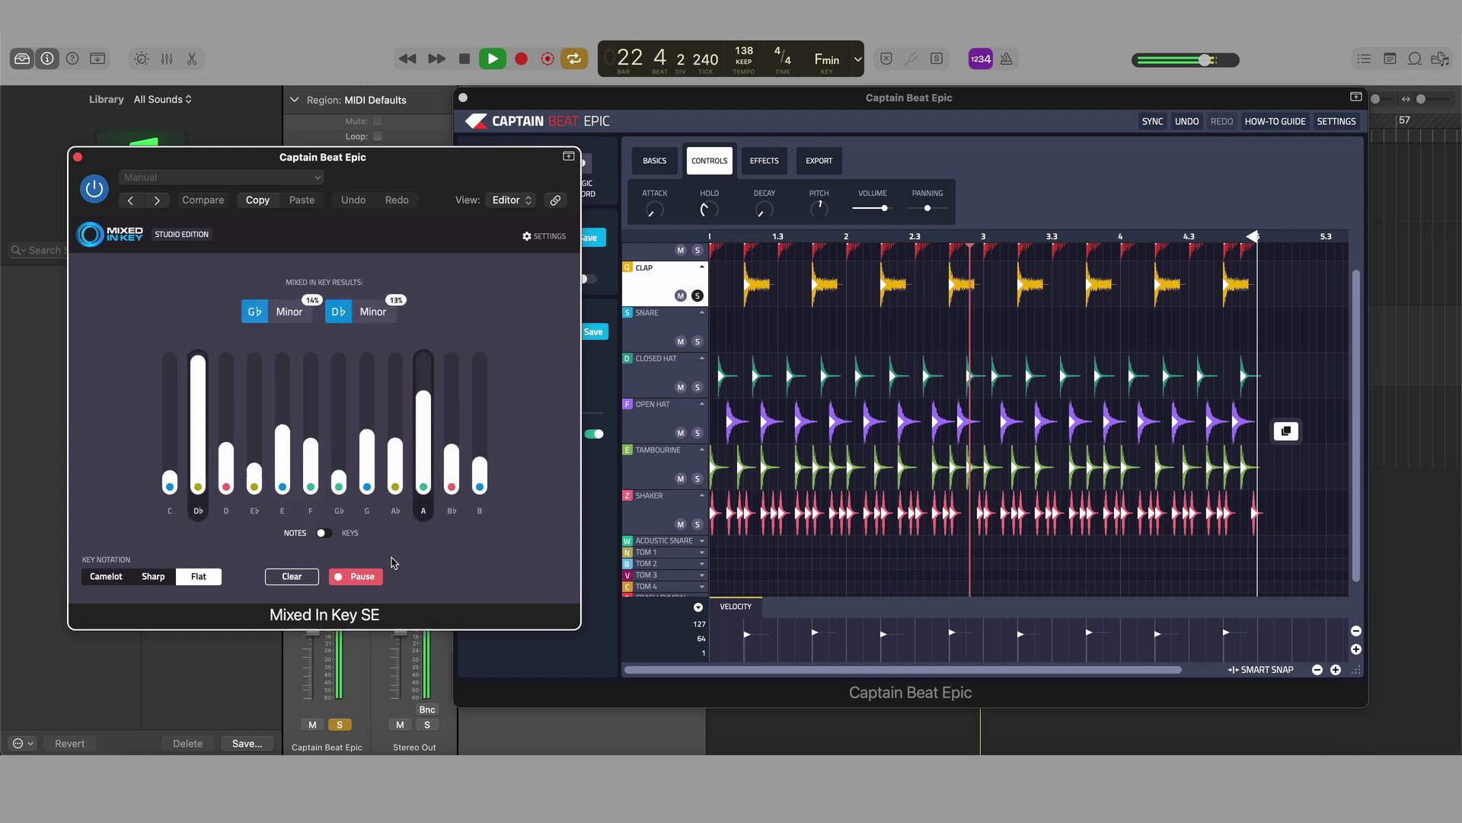
- Test the clap at pitch +3.0, then set it to +3.9, clearing the Mixed In Key results after each change
left_click_drag(820, 209, 817, 213)
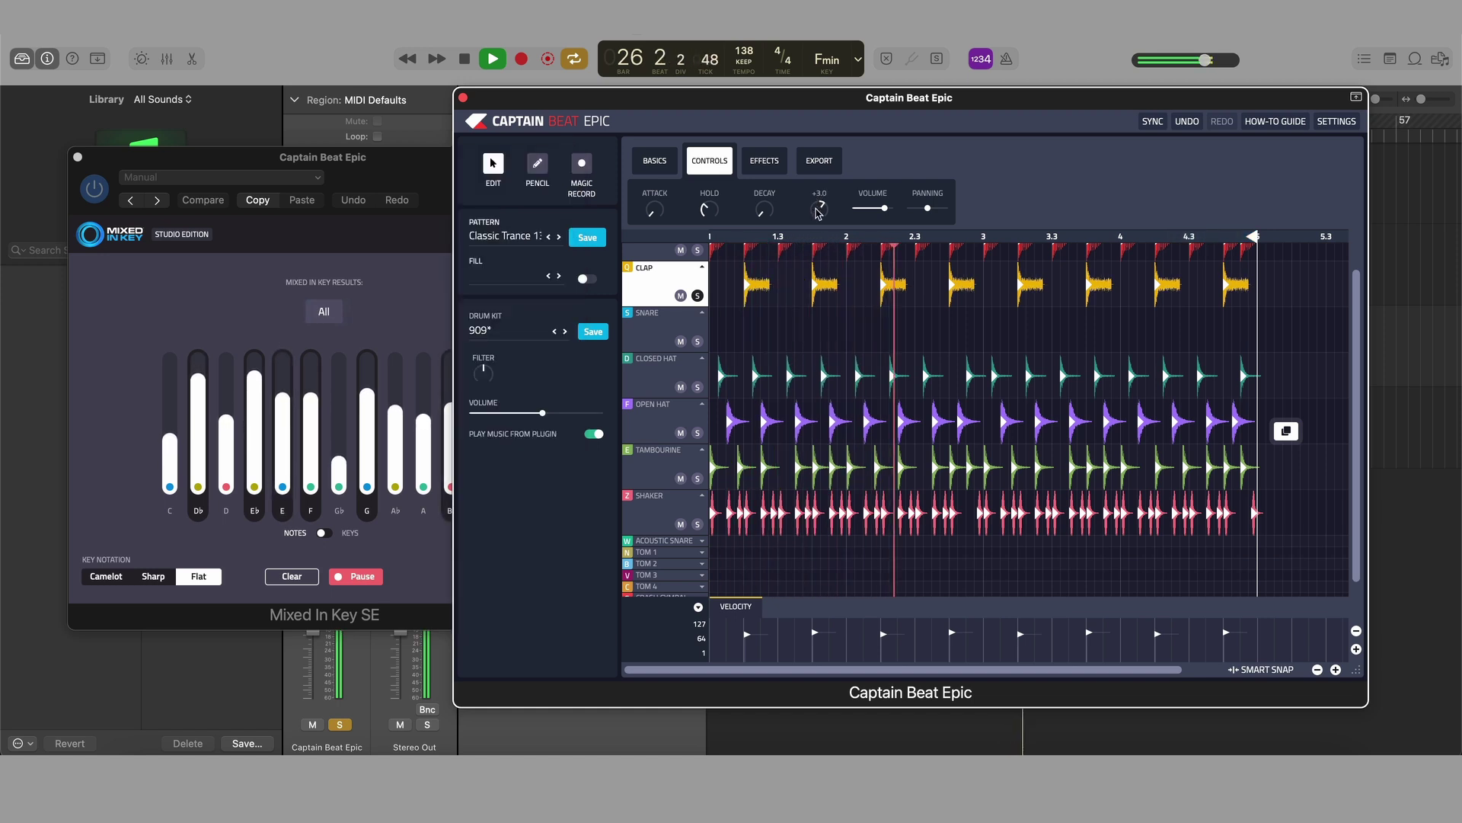
left_click(386, 564)
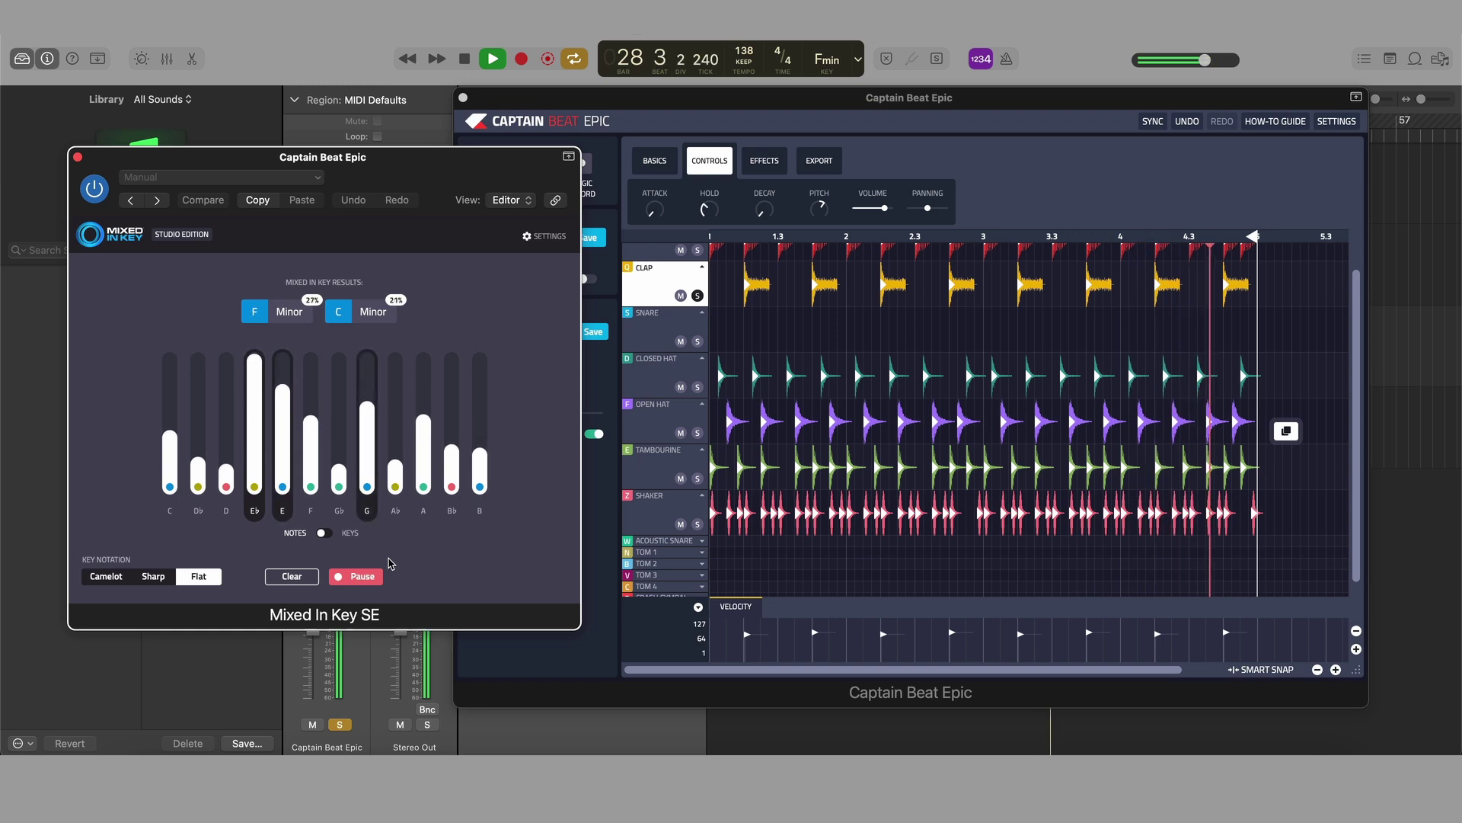
left_click_drag(819, 203, 817, 210)
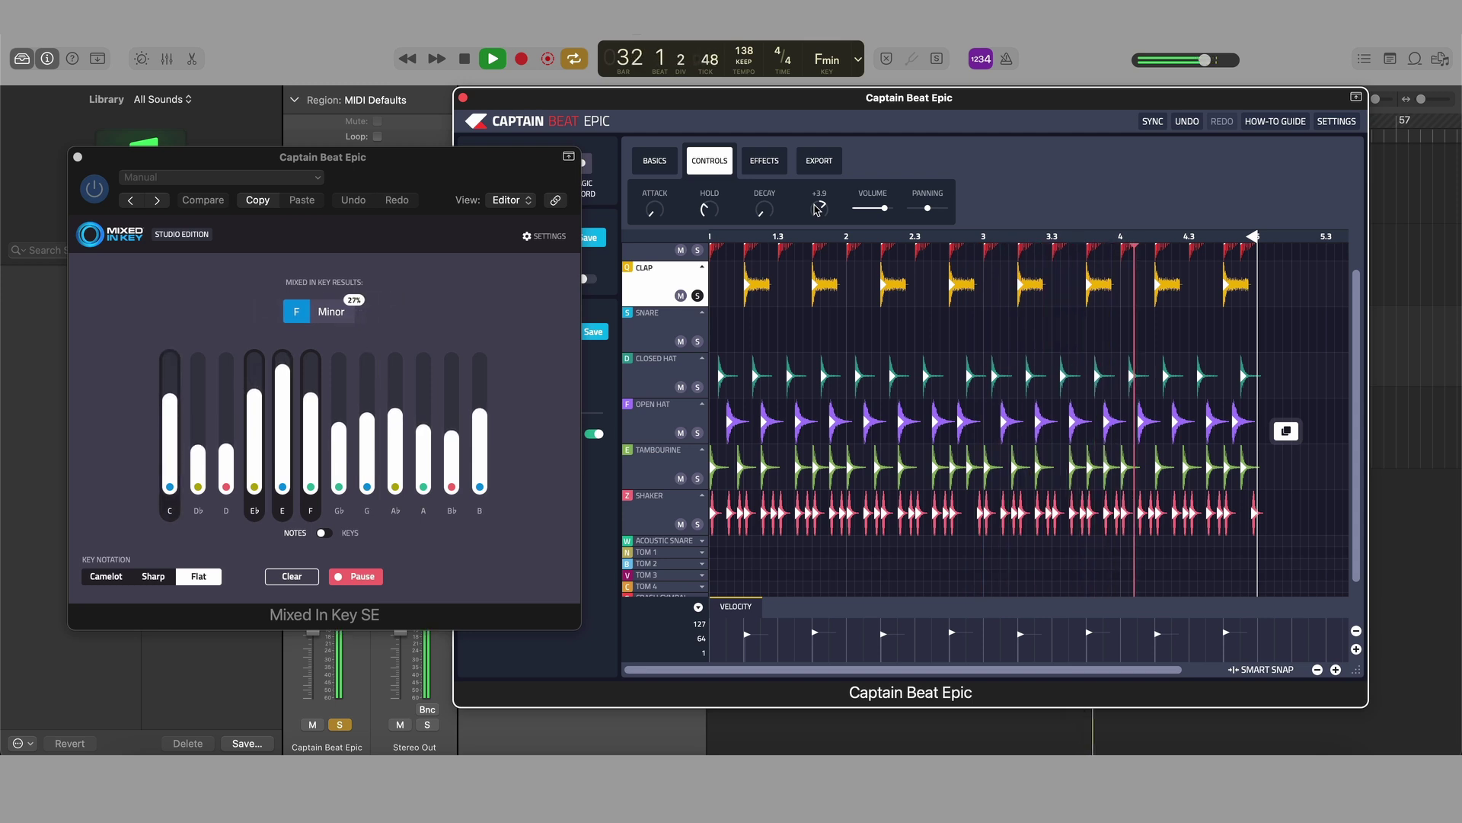
left_click(361, 577)
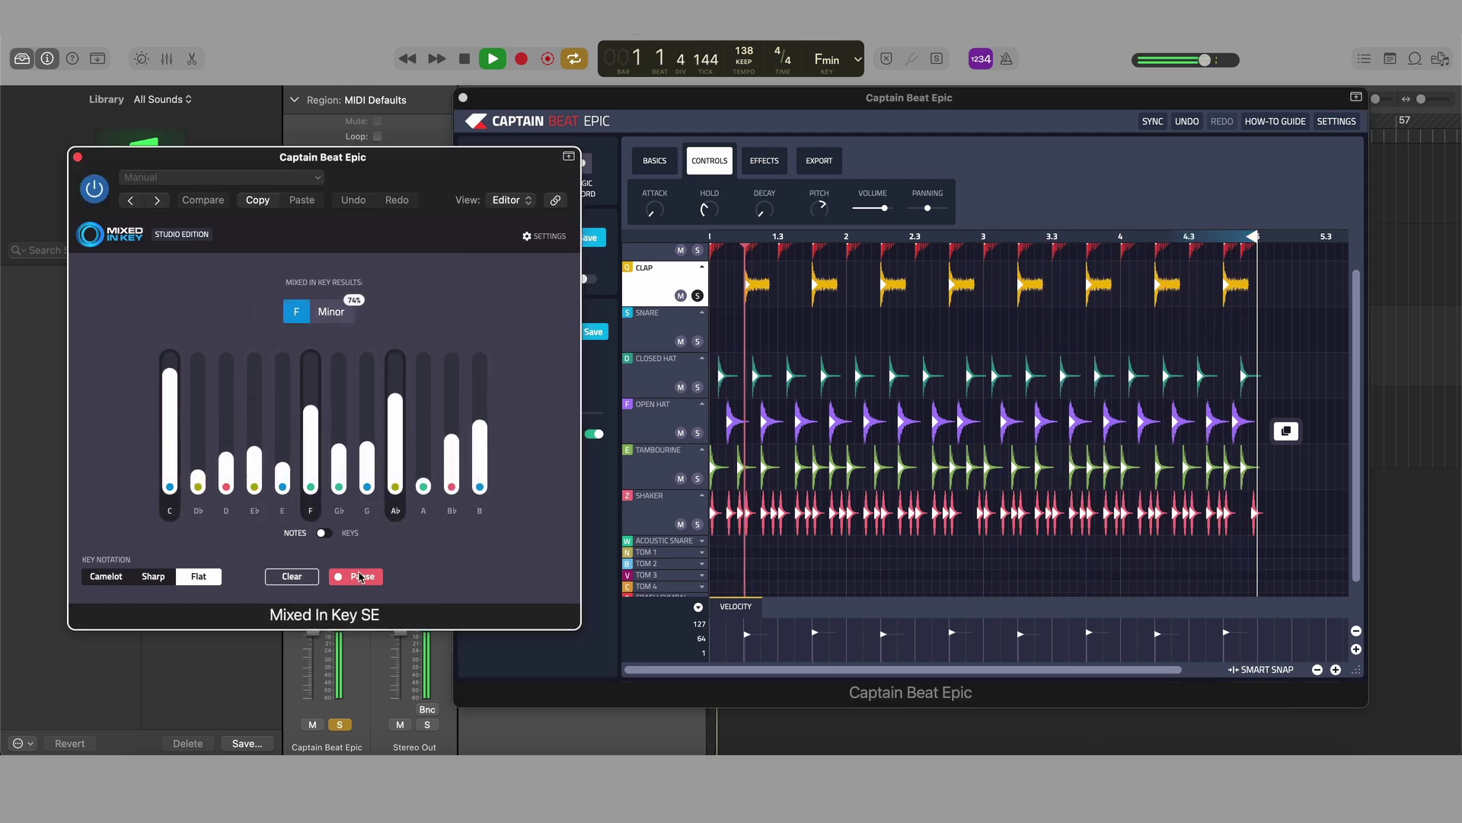
- Close Mixed In Key SE, then unsolo the clap and lower its volume slightly while the full beat plays
key("space")
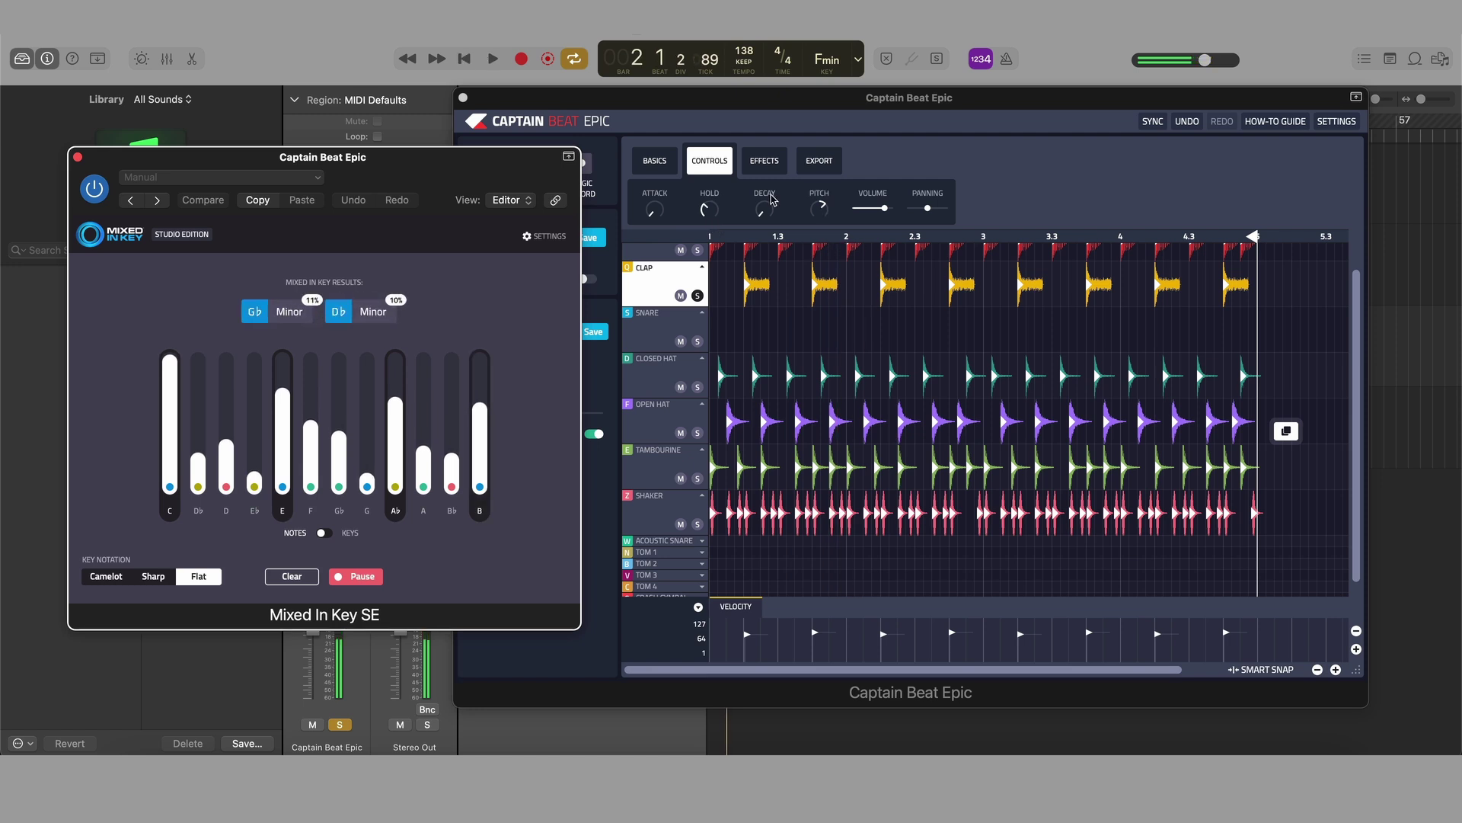
left_click(77, 159)
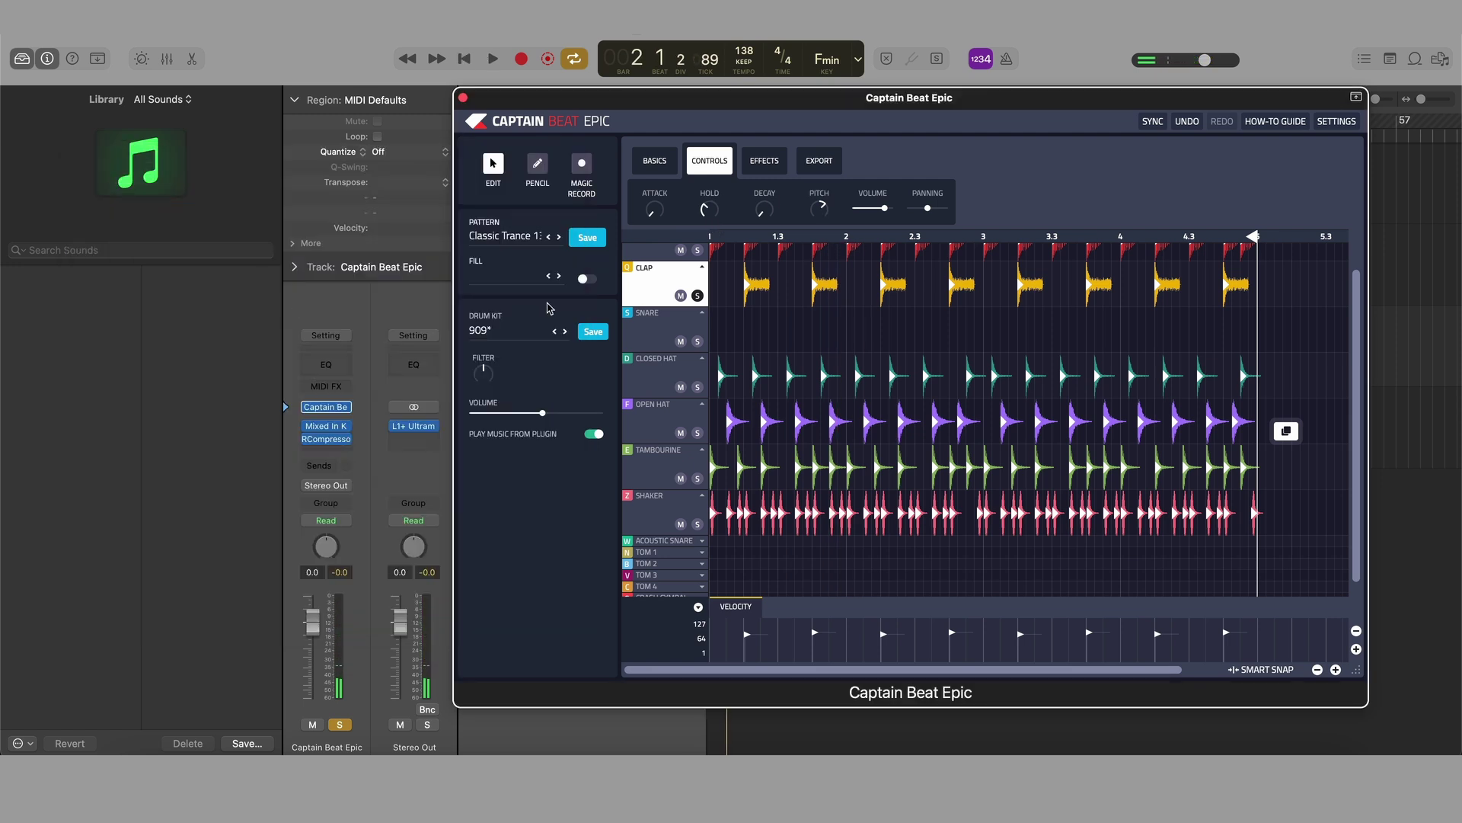
key("space")
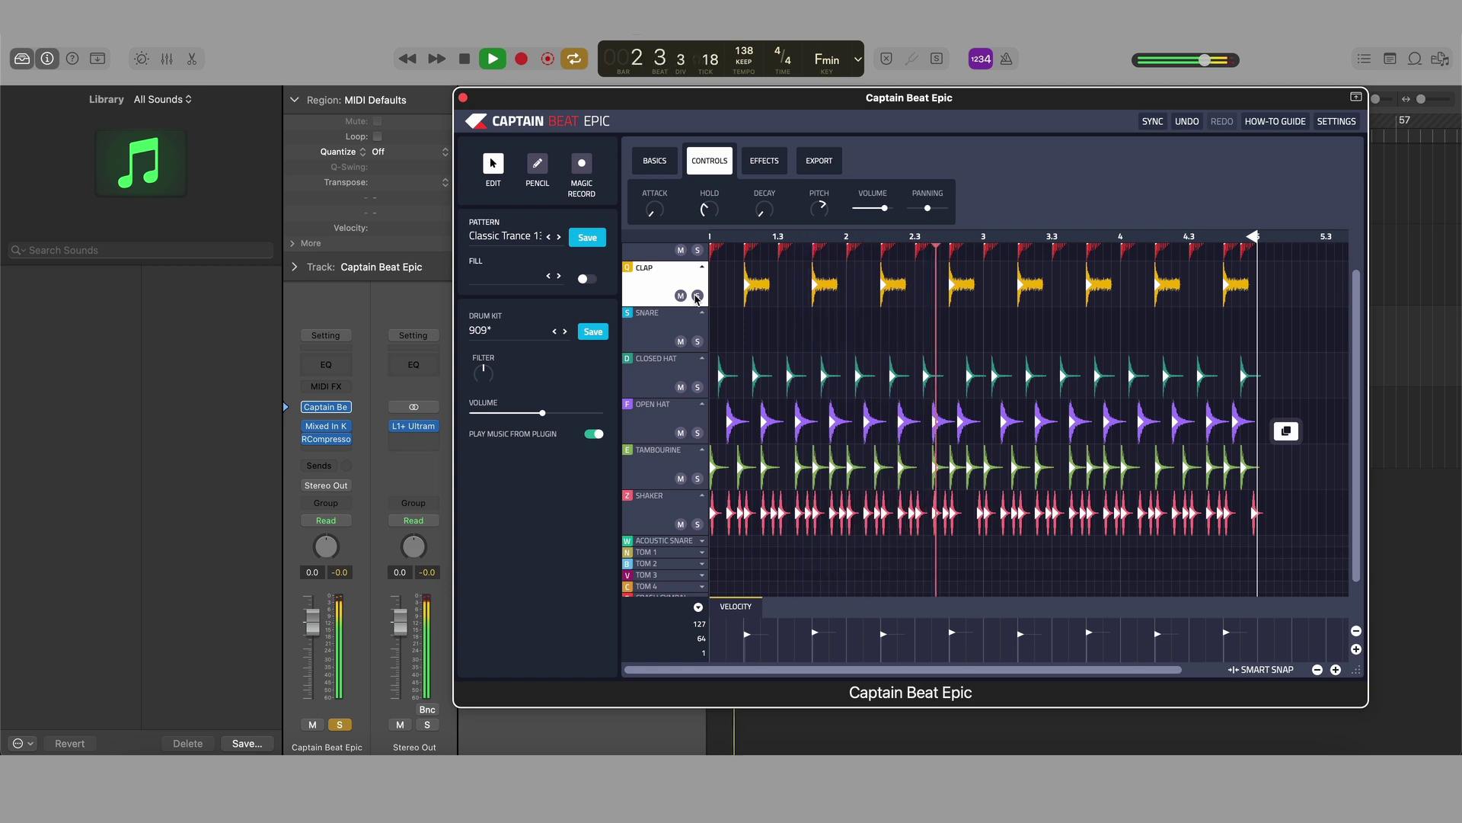
left_click_drag(886, 216, 879, 215)
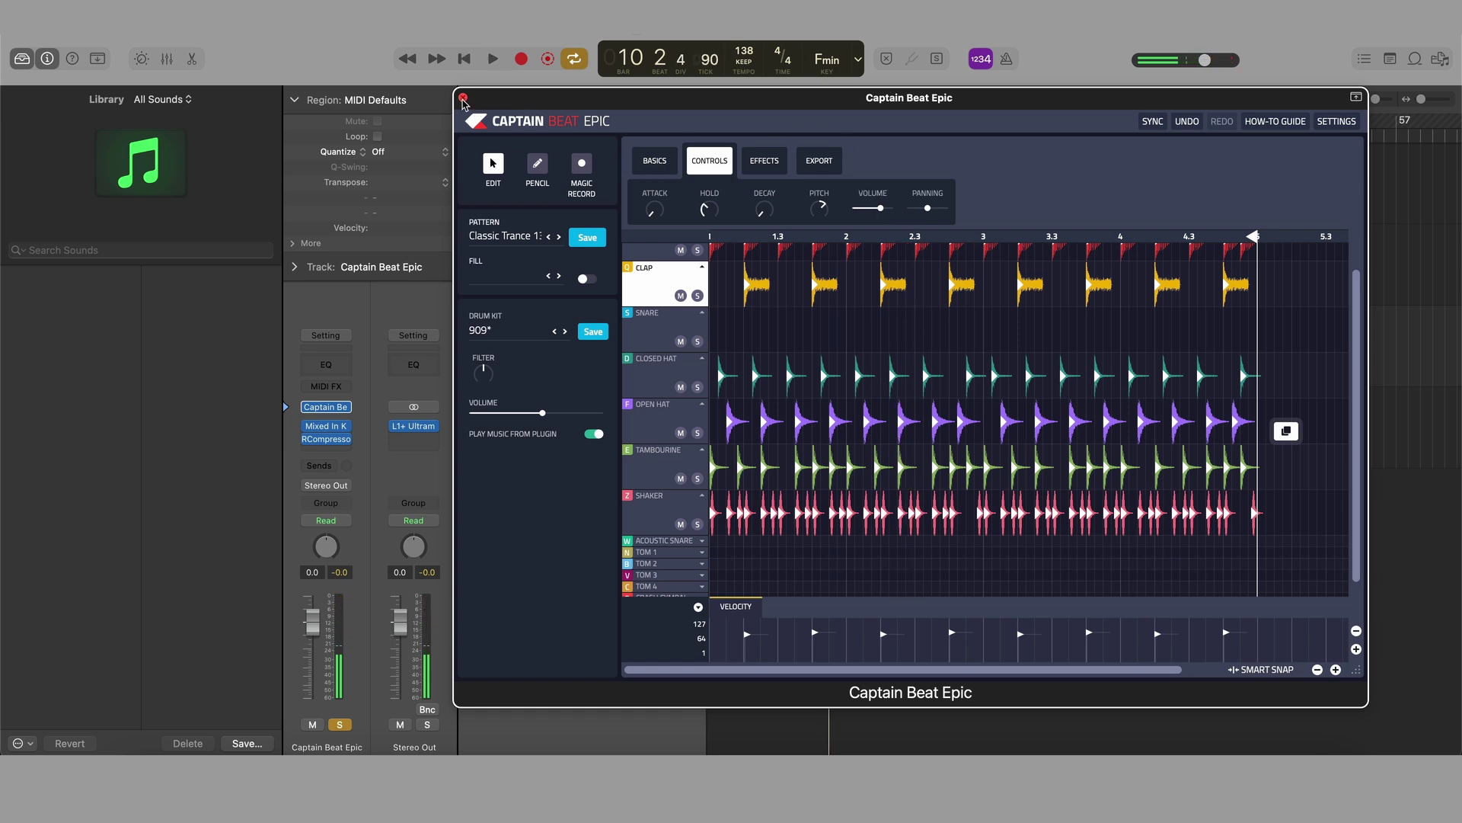
- Export the beat's master MIDI into the arrangement, then turn off Play Music From Plugin and close the drum plug-in
left_click(811, 161)
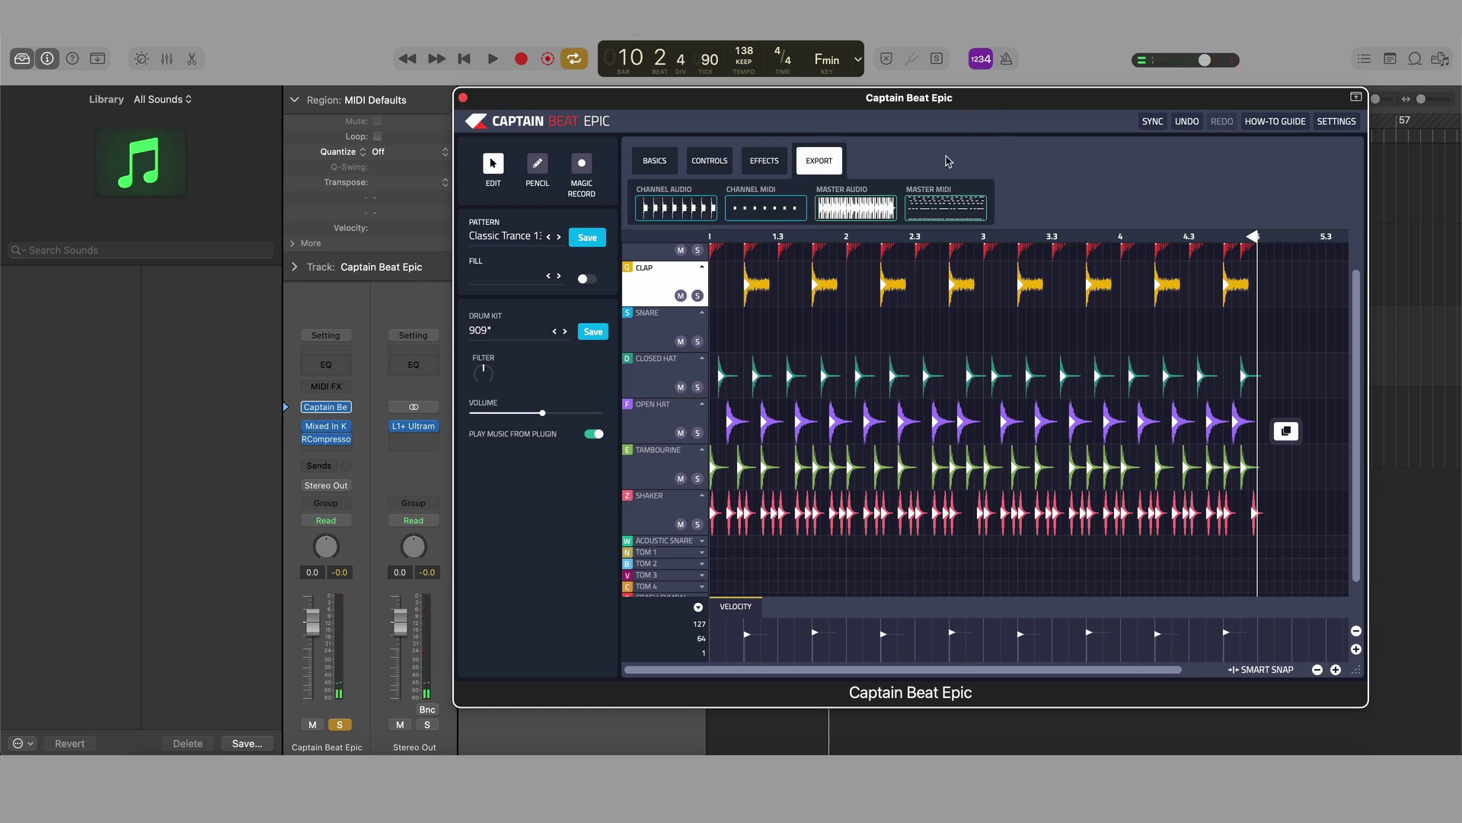
left_click_drag(958, 207, 1414, 177)
left_click(694, 317)
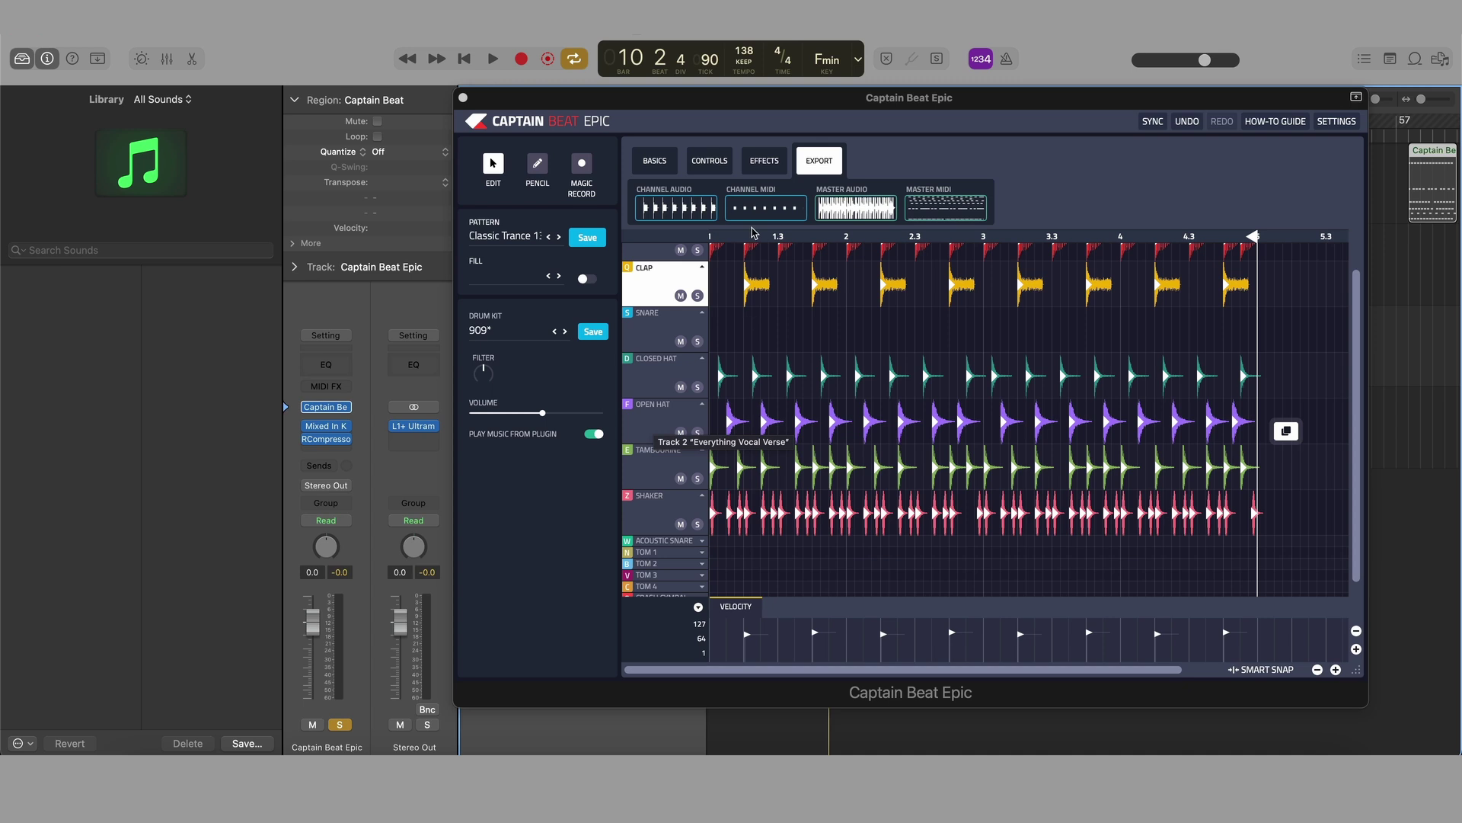
left_click(595, 436)
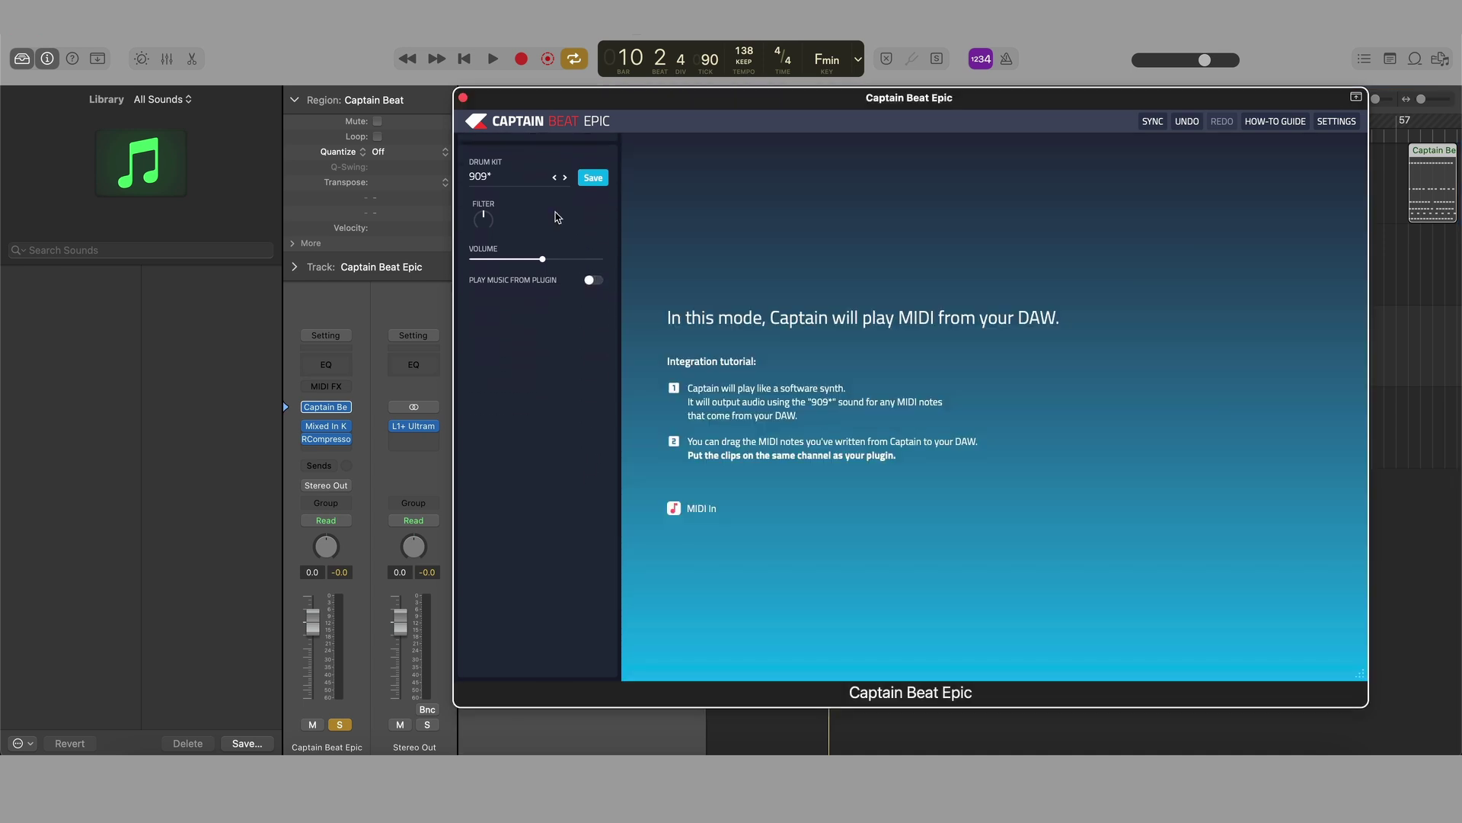
left_click(463, 97)
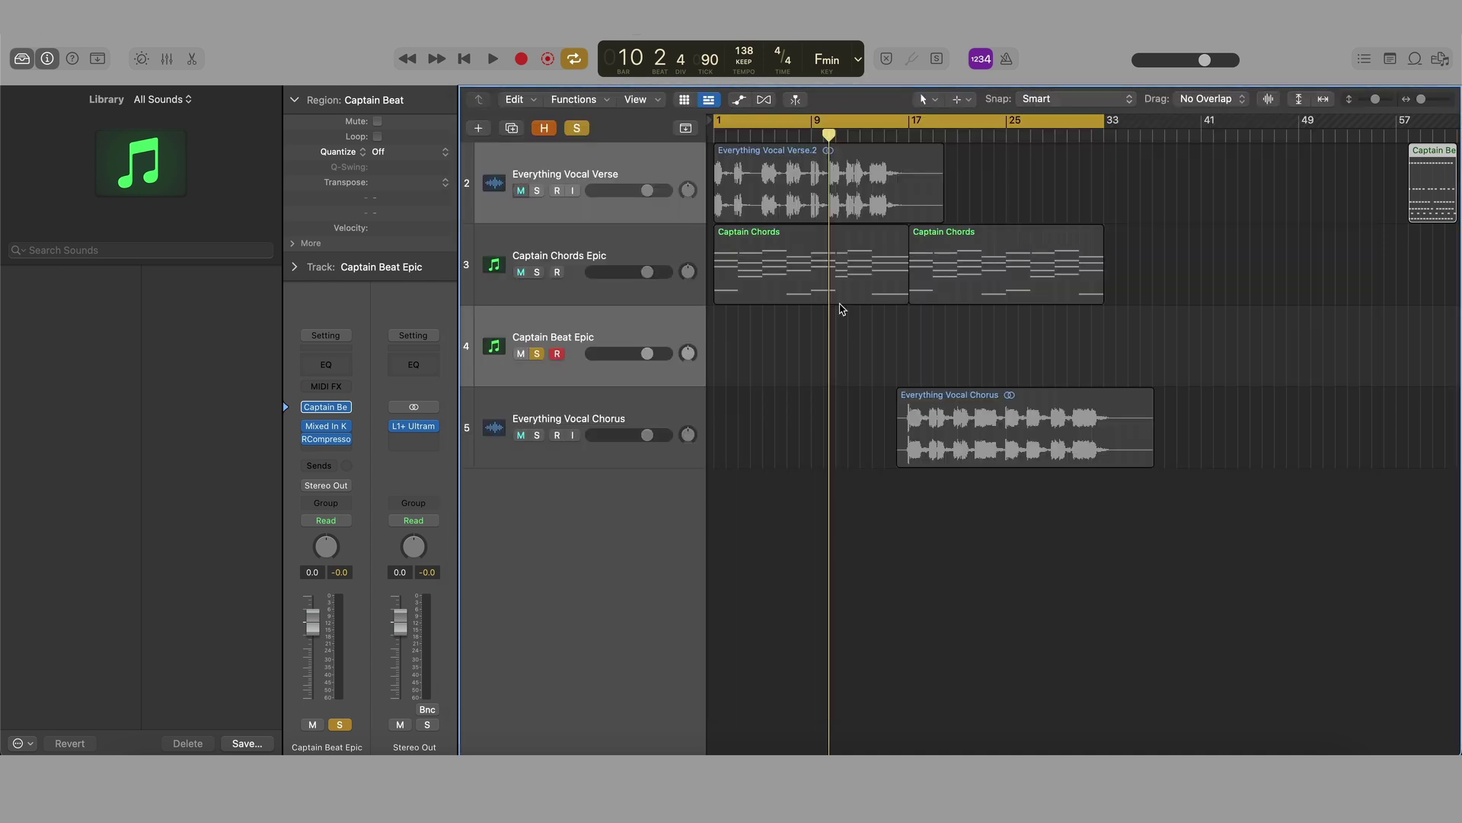
- Move the exported beat region to bar 17 on the Captain Beat Epic track and repeat it up to bar 33
left_click_drag(1428, 205, 934, 364)
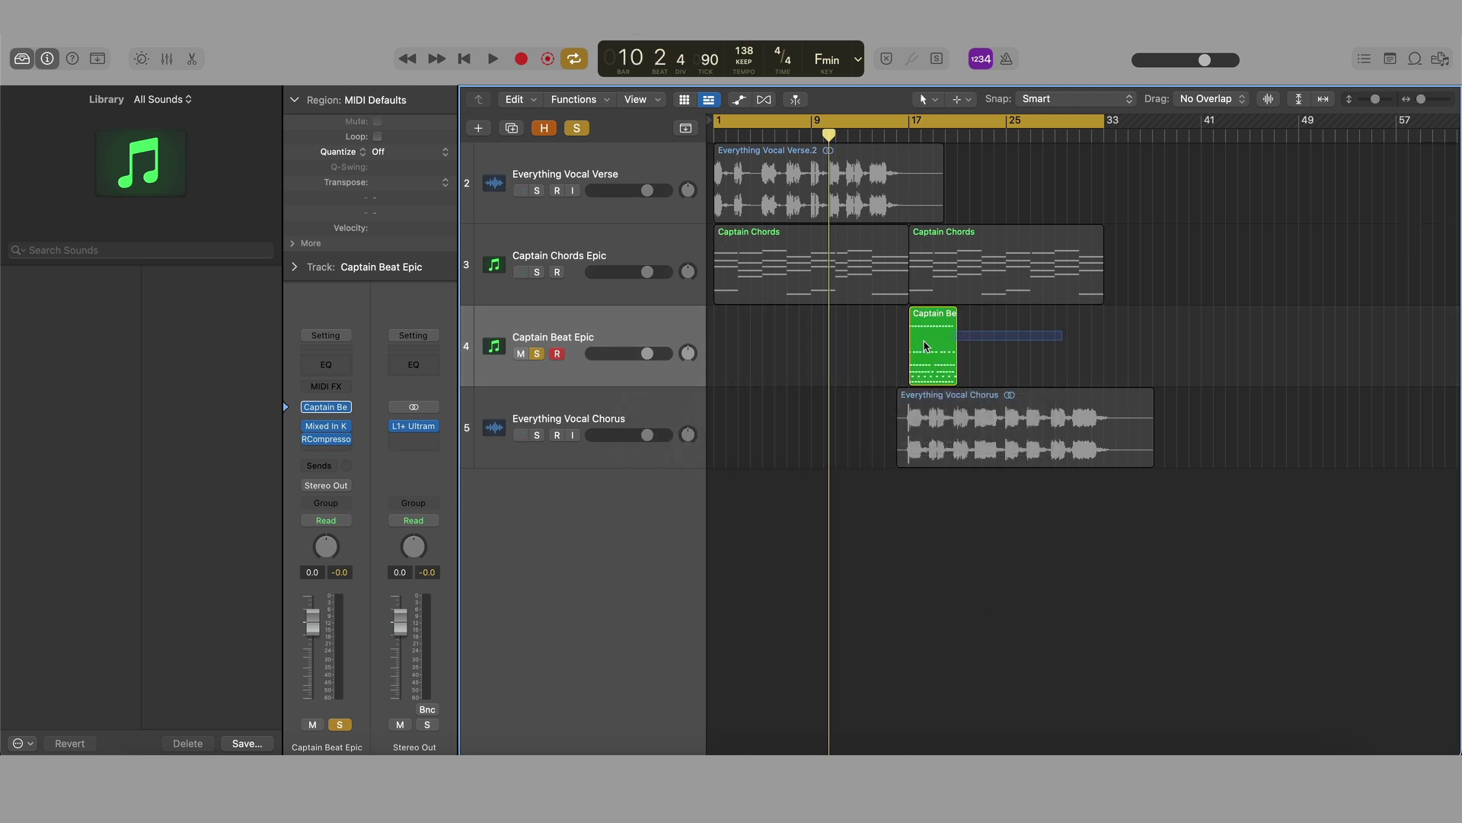
left_click_drag(930, 318, 1027, 318)
left_click(1150, 350)
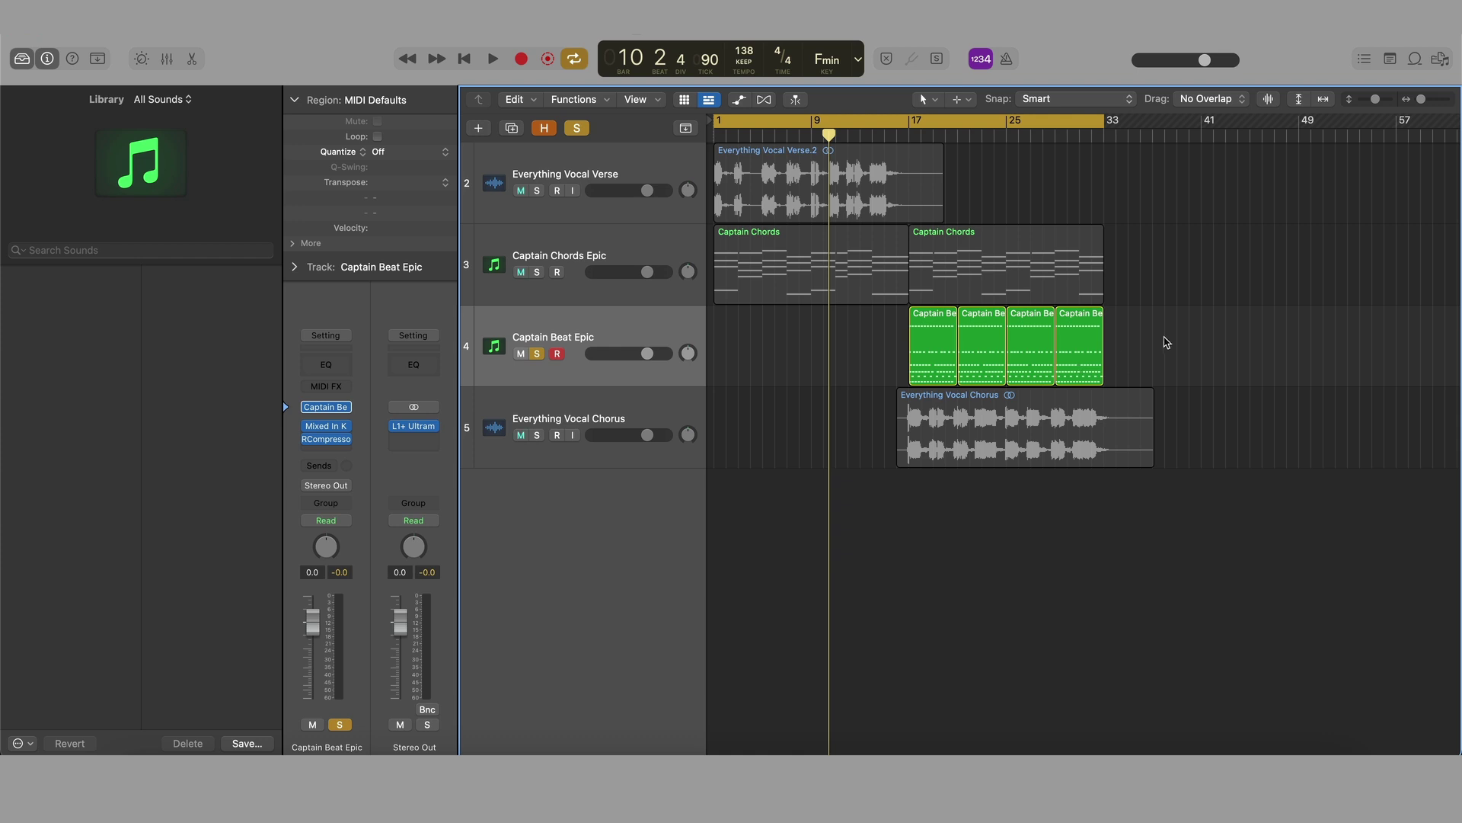
- Join the four Captain Beat regions into one region and place a copy of it at bar 49
left_click(1000, 346, "shift")
left_click(937, 351, "shift")
key("super+j")
left_click_drag(963, 316, 1348, 347)
left_click(1121, 364)
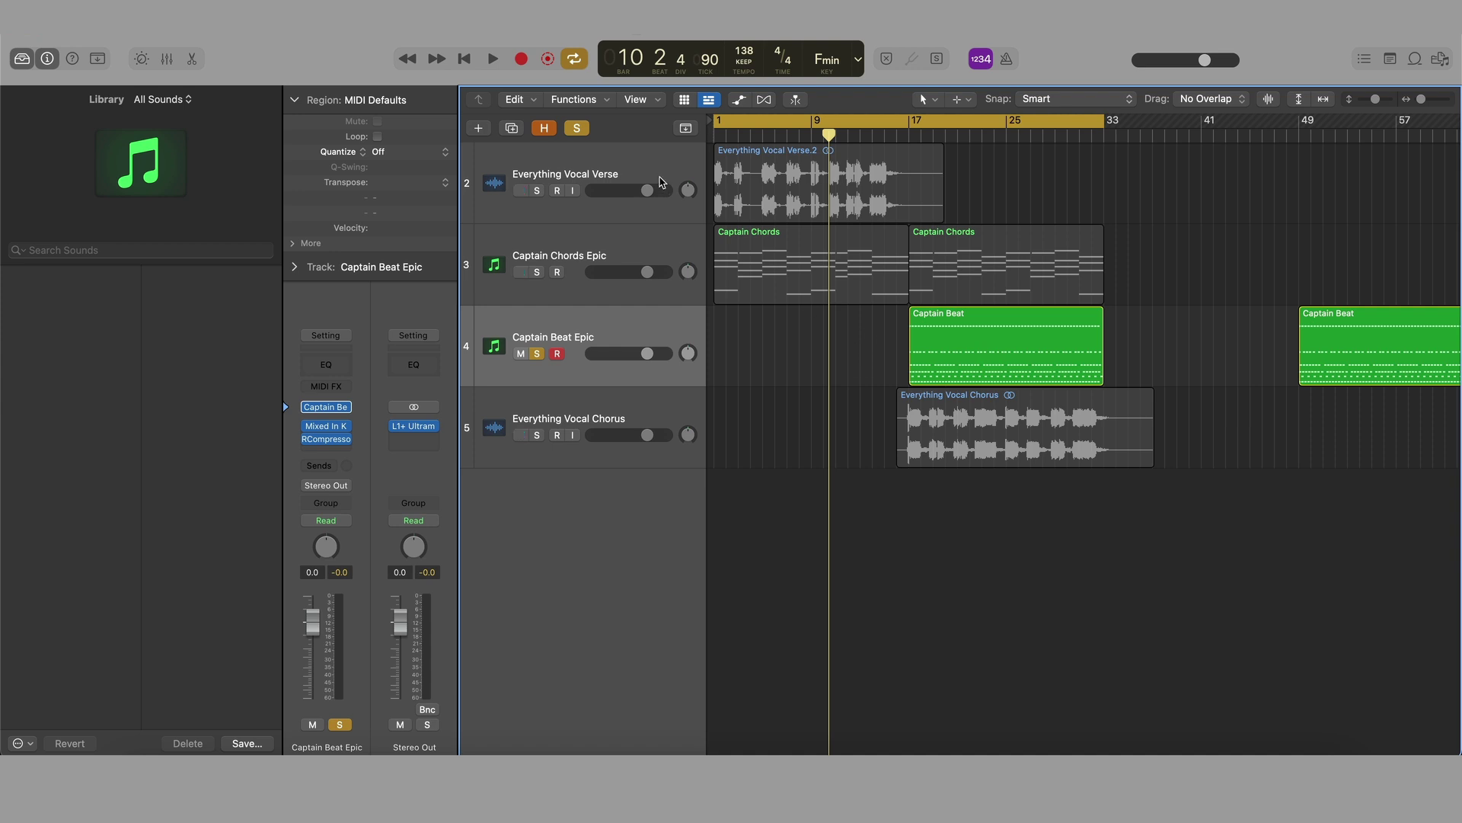
- Clear the track solos and play the chorus section with the cycle range set to bars 17 to 33
left_click(582, 129)
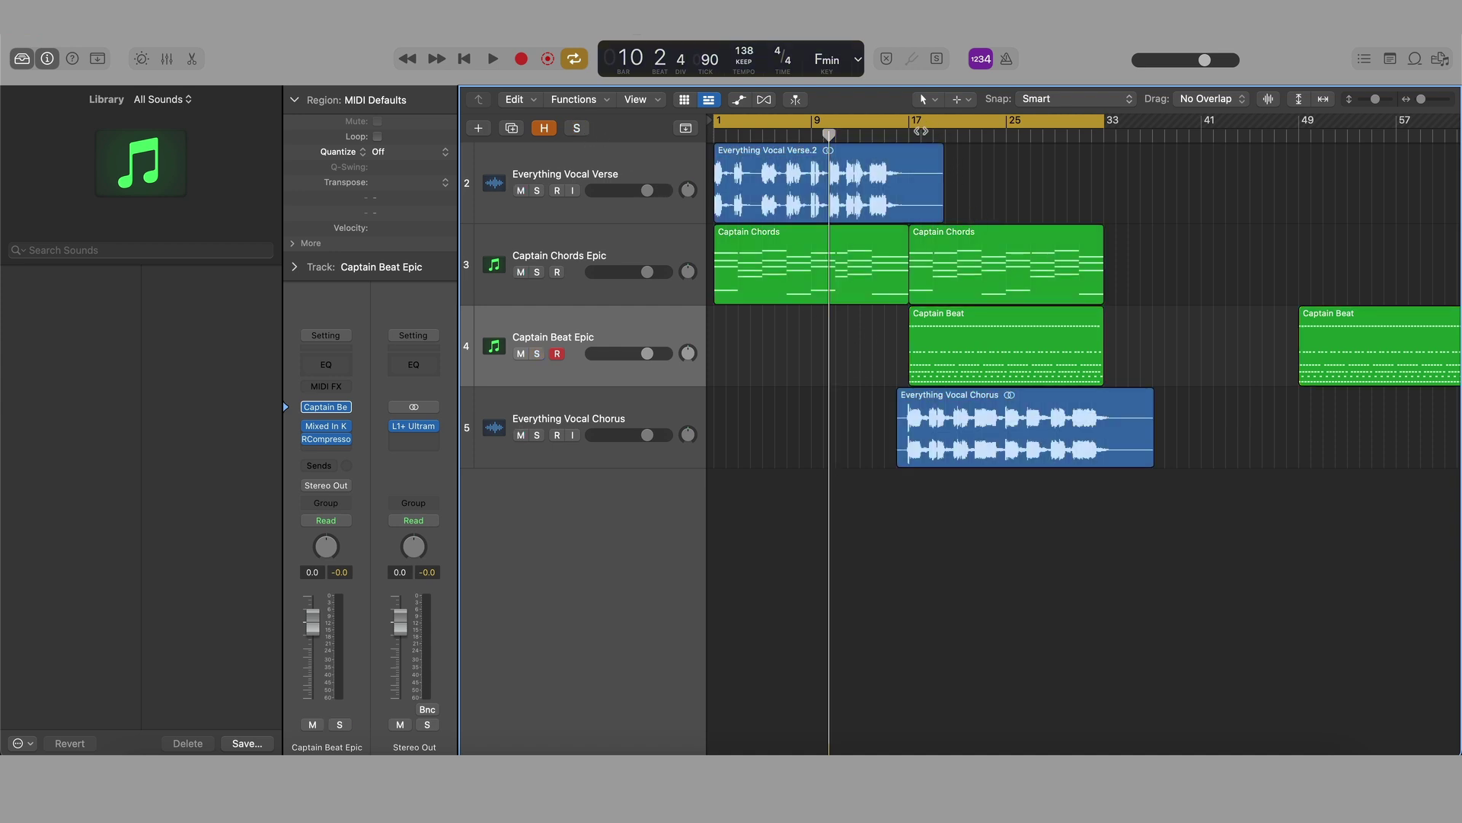
mouse_move(948, 317)
left_mouse_down()
mouse_move(750, 328)
mouse_move(945, 328)
left_mouse_up()
left_click_drag(913, 125, 1105, 125)
key("space")
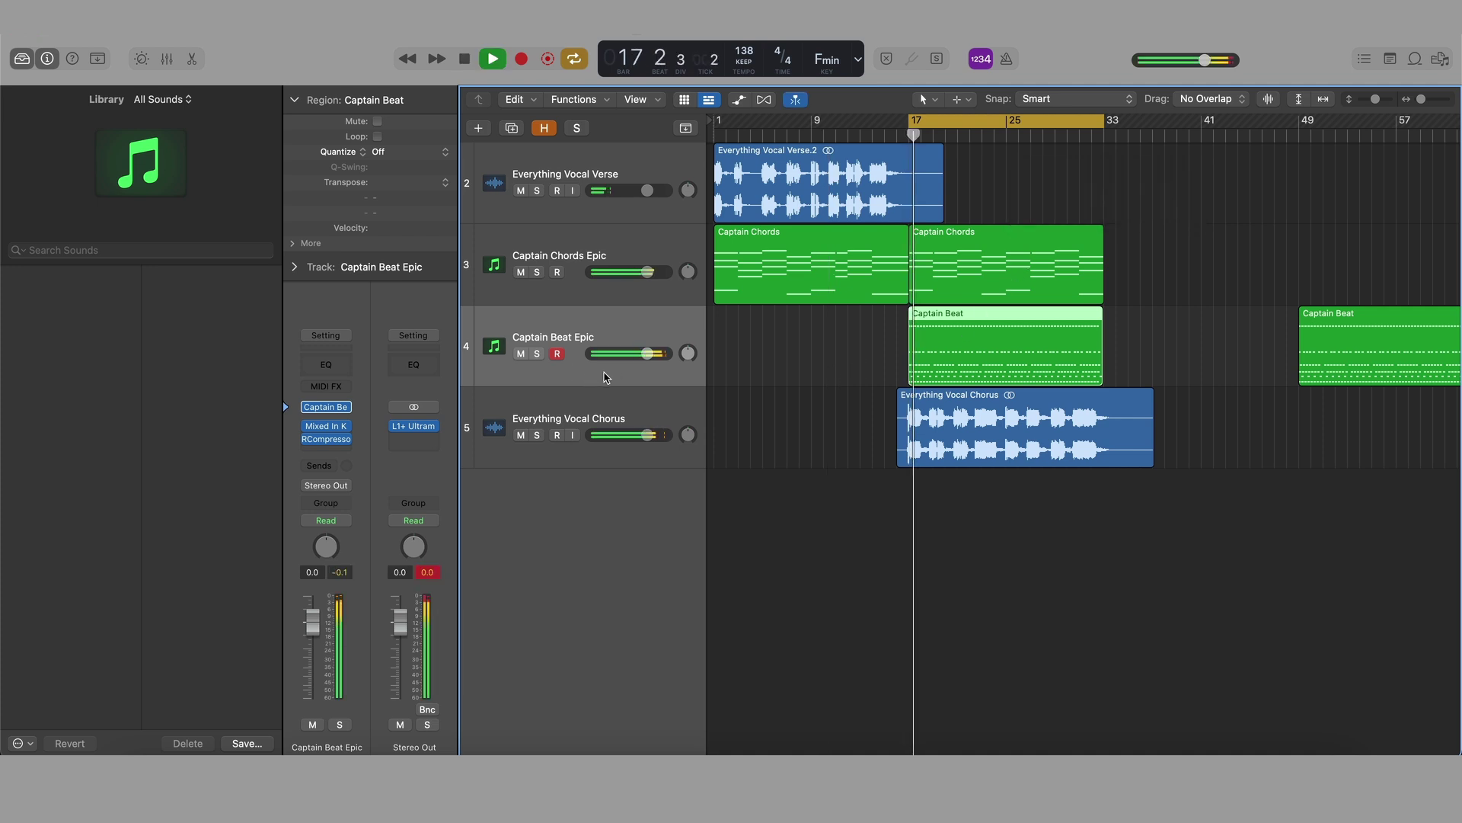
key("space")
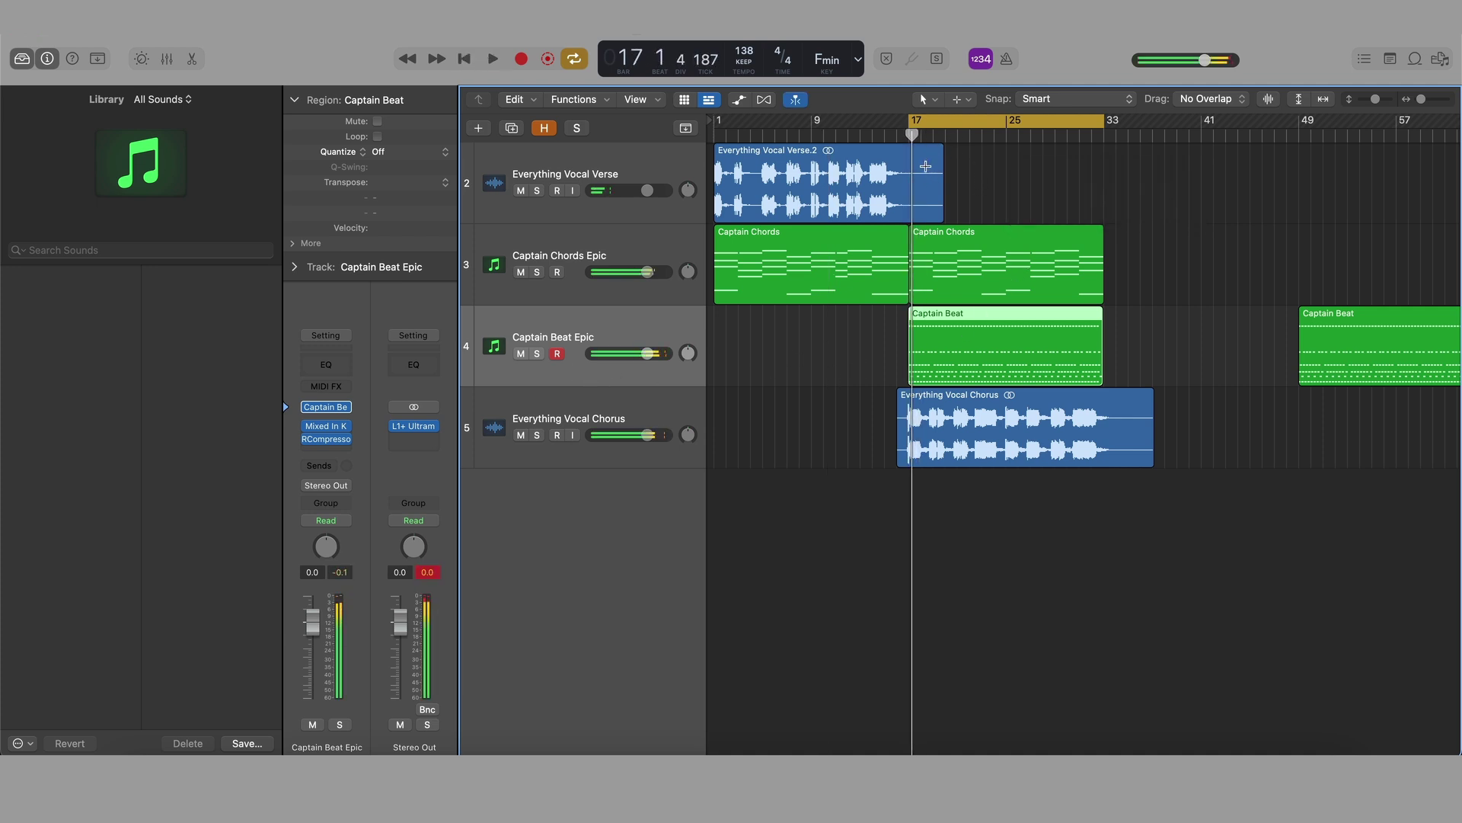
- Check the start of the Captain Beat region against bar 17
scroll(925, 166, "up", 10)
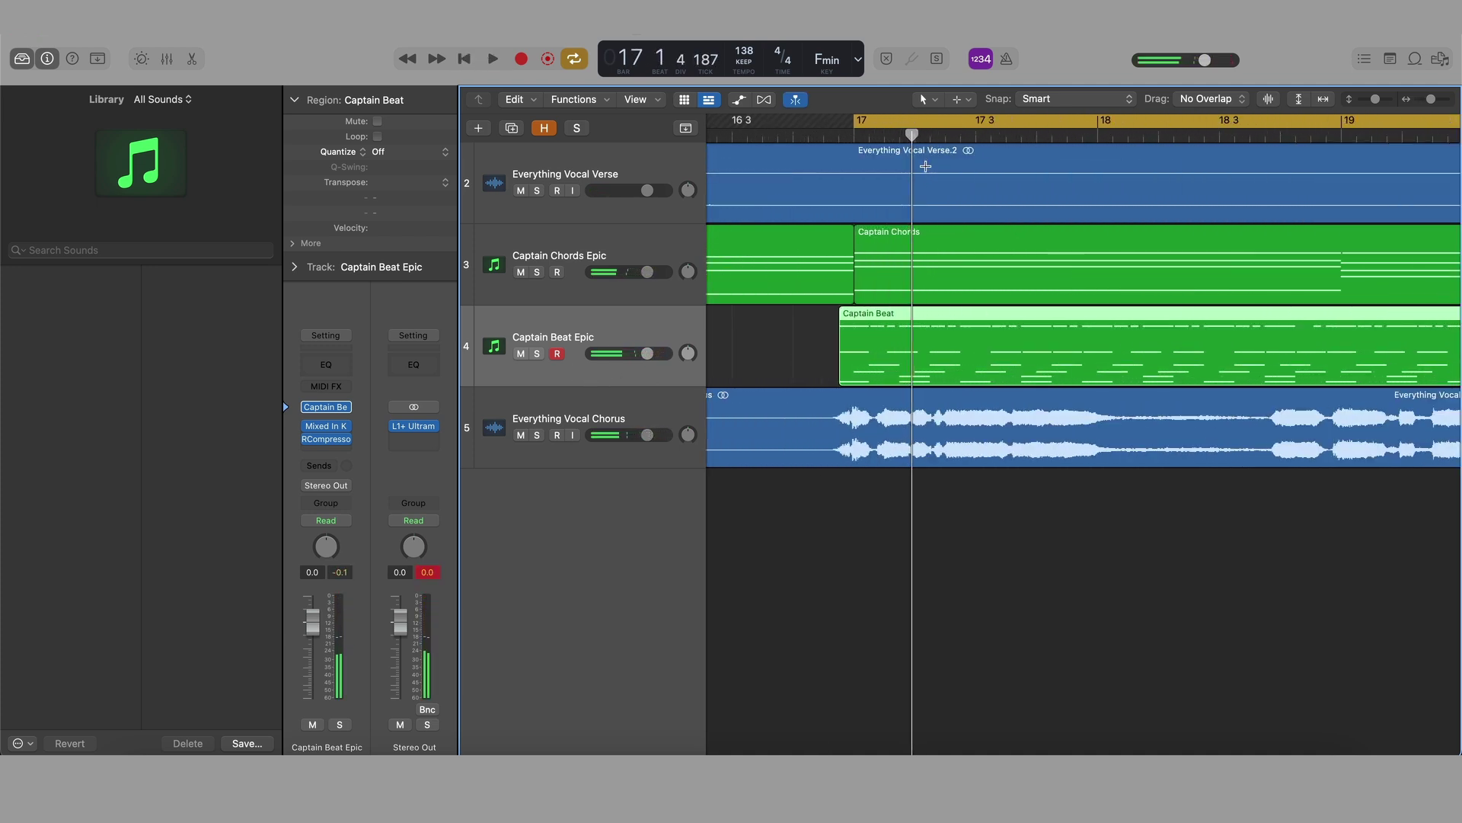
- Align the Captain Beat region's start with bar 17 and play back the chorus
left_click_drag(888, 318, 904, 320)
key("space")
scroll(902, 336, "down", 10)
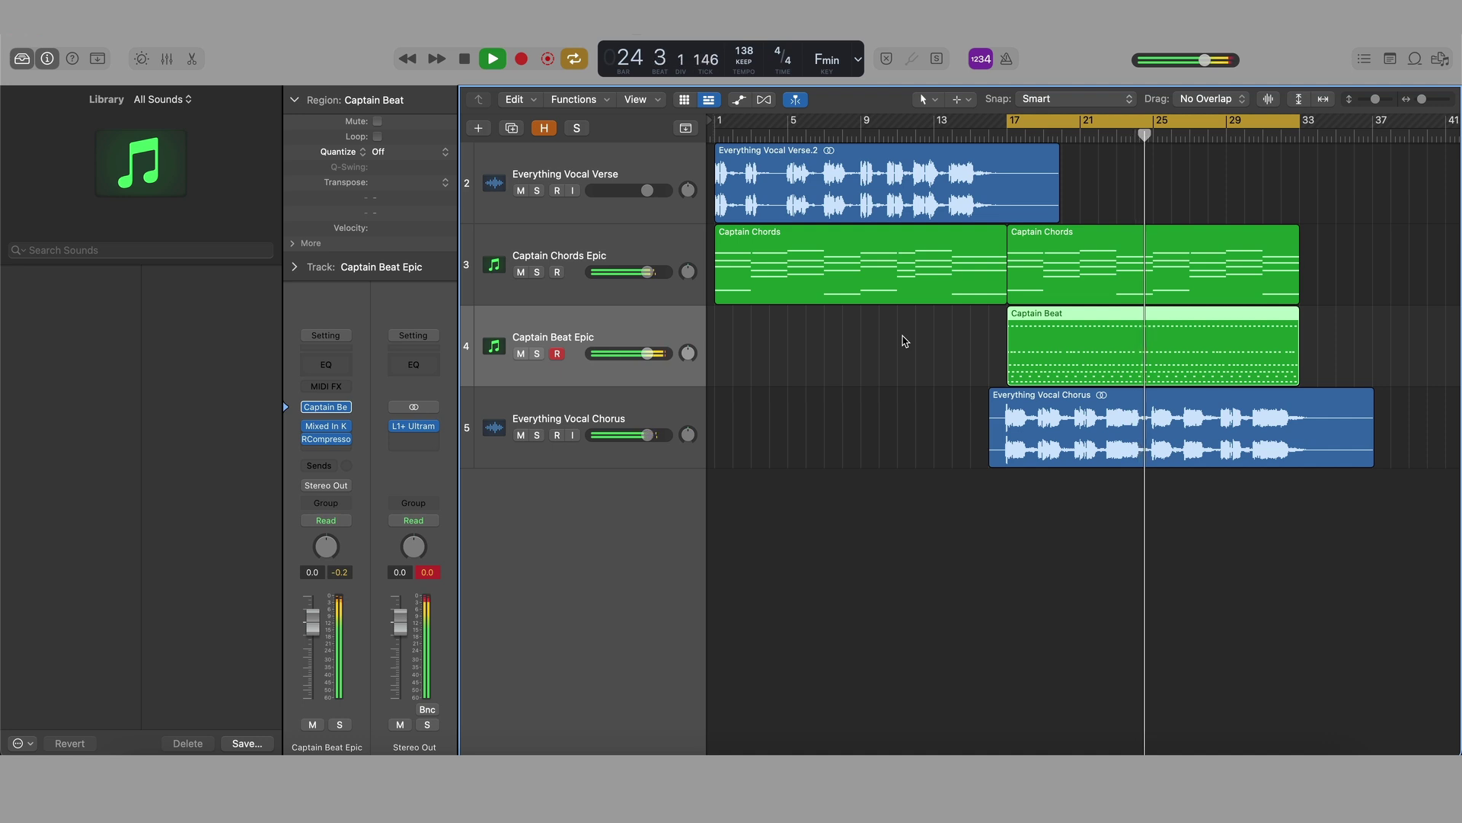
- Set the output ceiling of the L1+ Ultramaximizer on the Stereo Out channel to -1.0
left_click(404, 430)
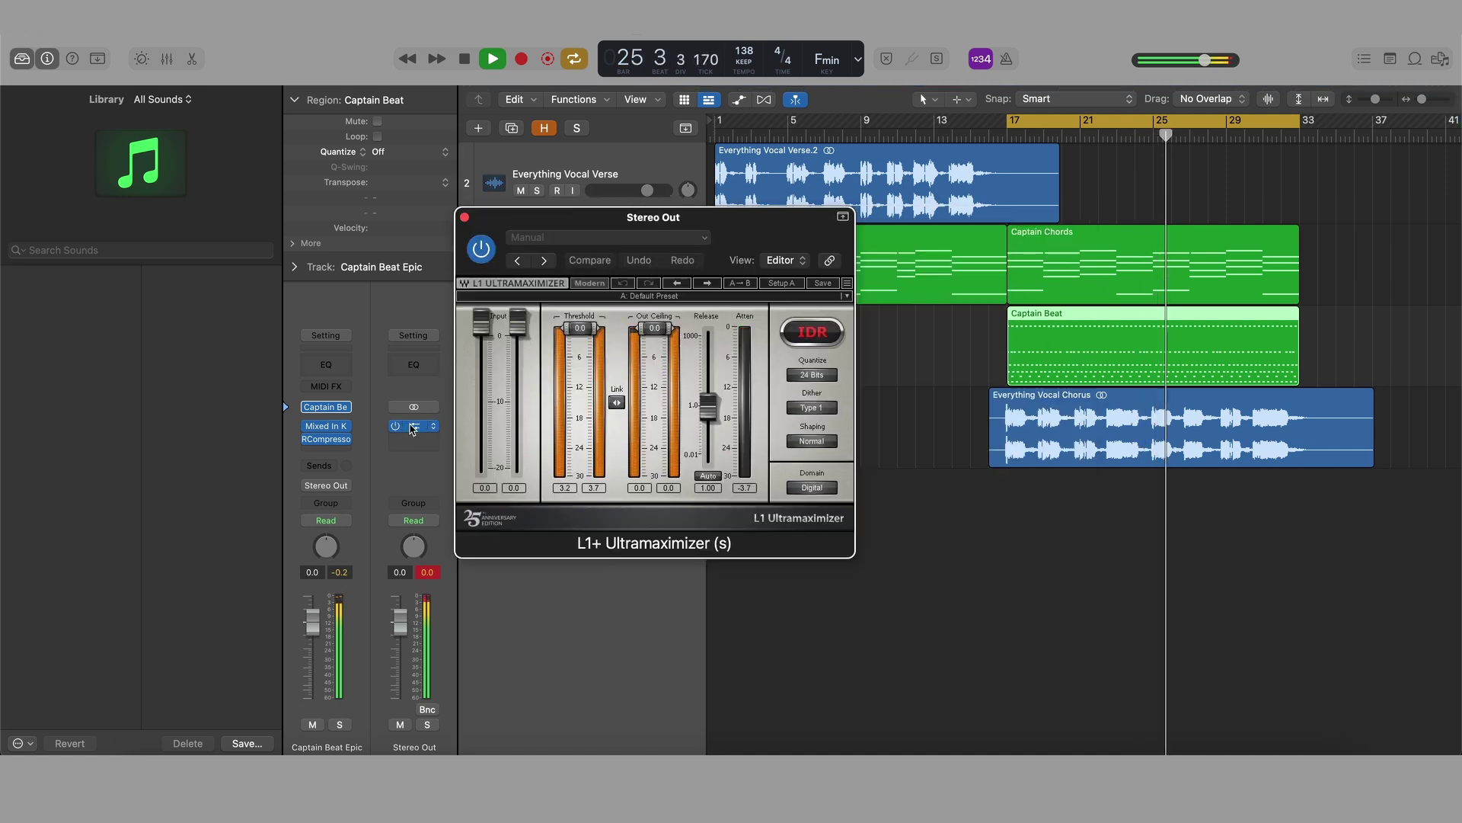
left_click_drag(655, 328, 654, 333)
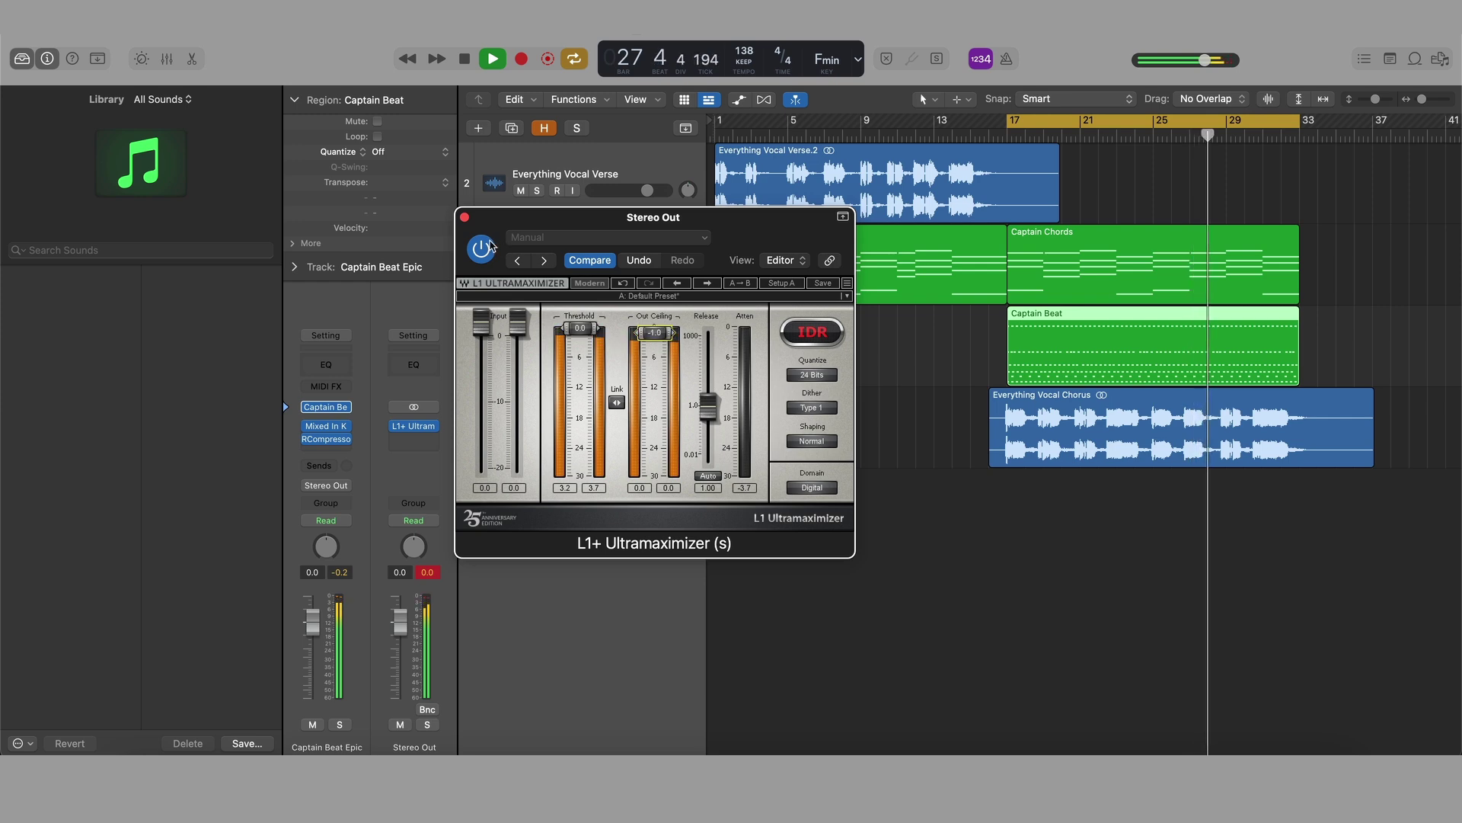
key("super+w")
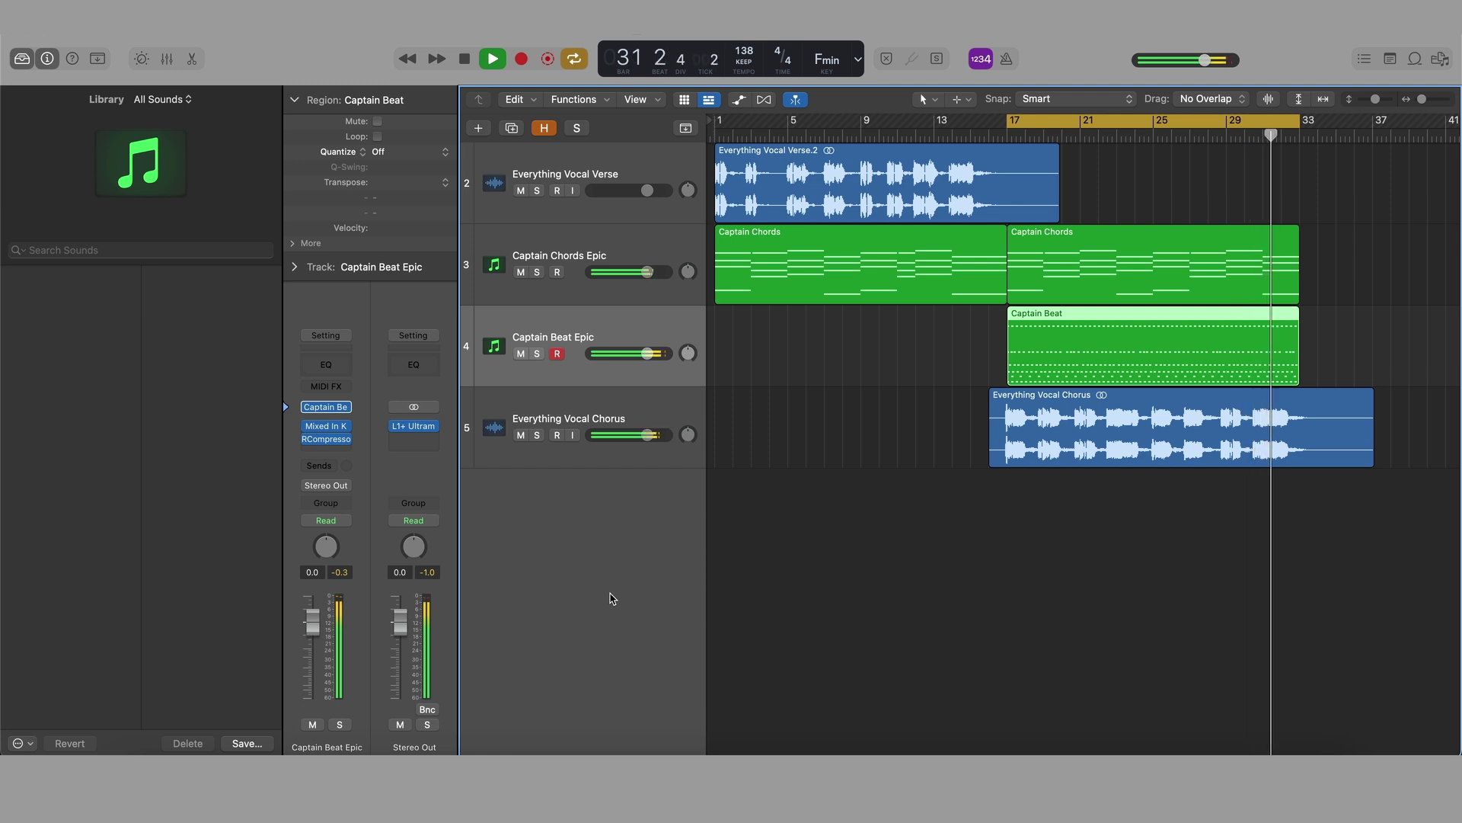
key("space")
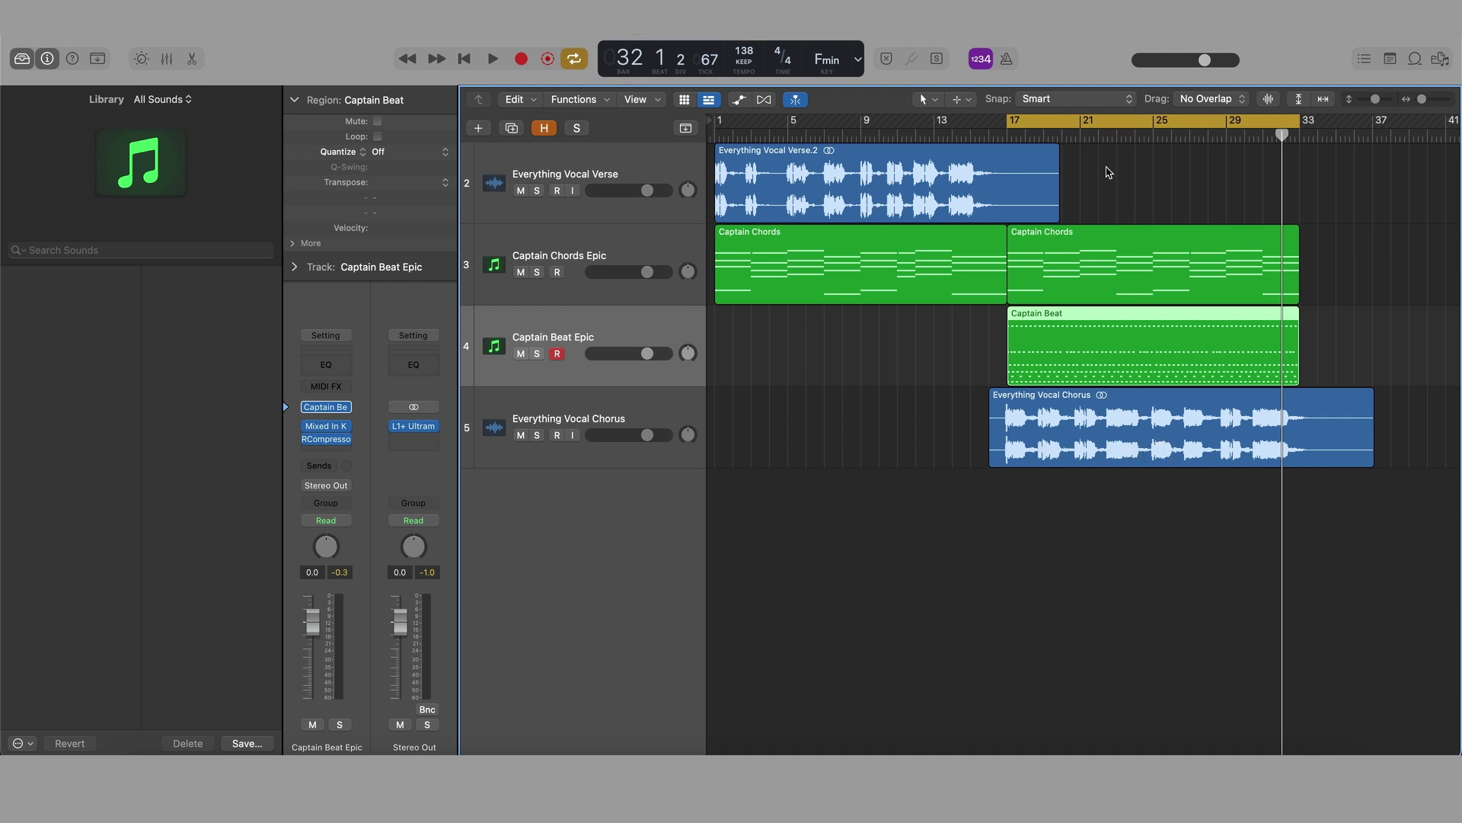
- Create one software instrument track using Mixed In Key's Pilot Bass below the Everything Vocal Chorus track
left_click(609, 405)
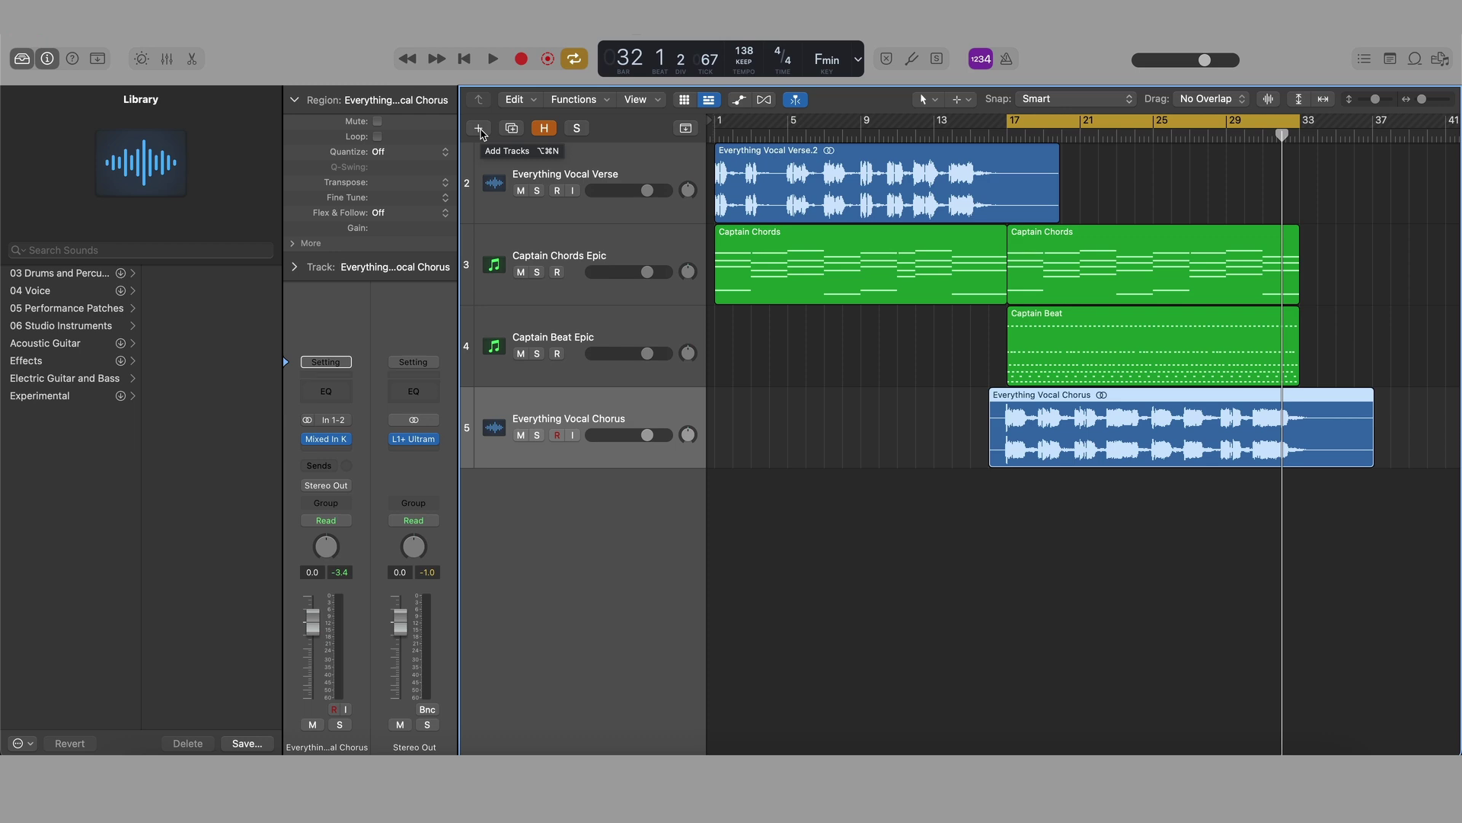
left_click(479, 129)
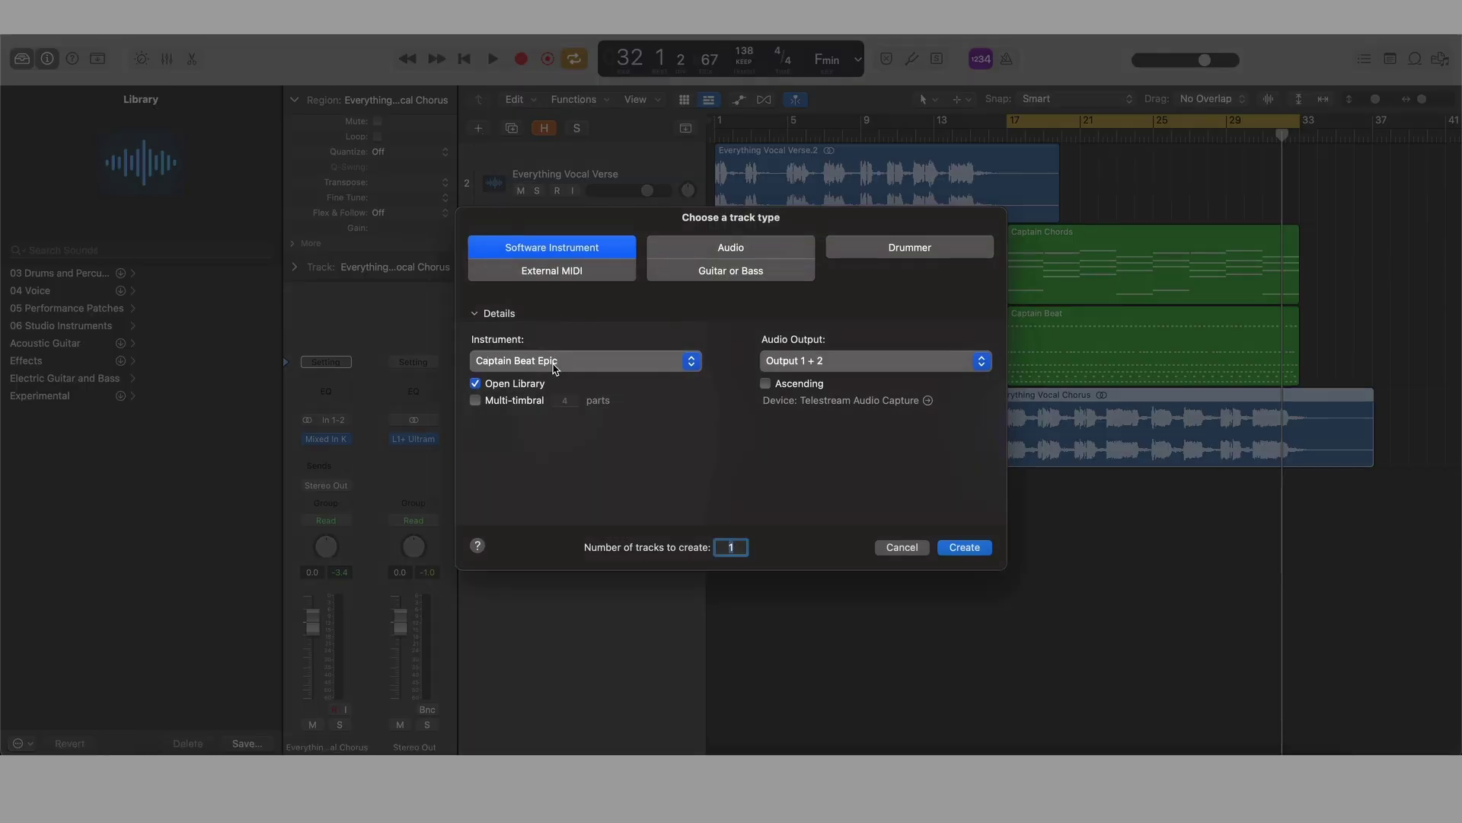
left_click(553, 361)
mouse_move(533, 724)
mouse_move(703, 727)
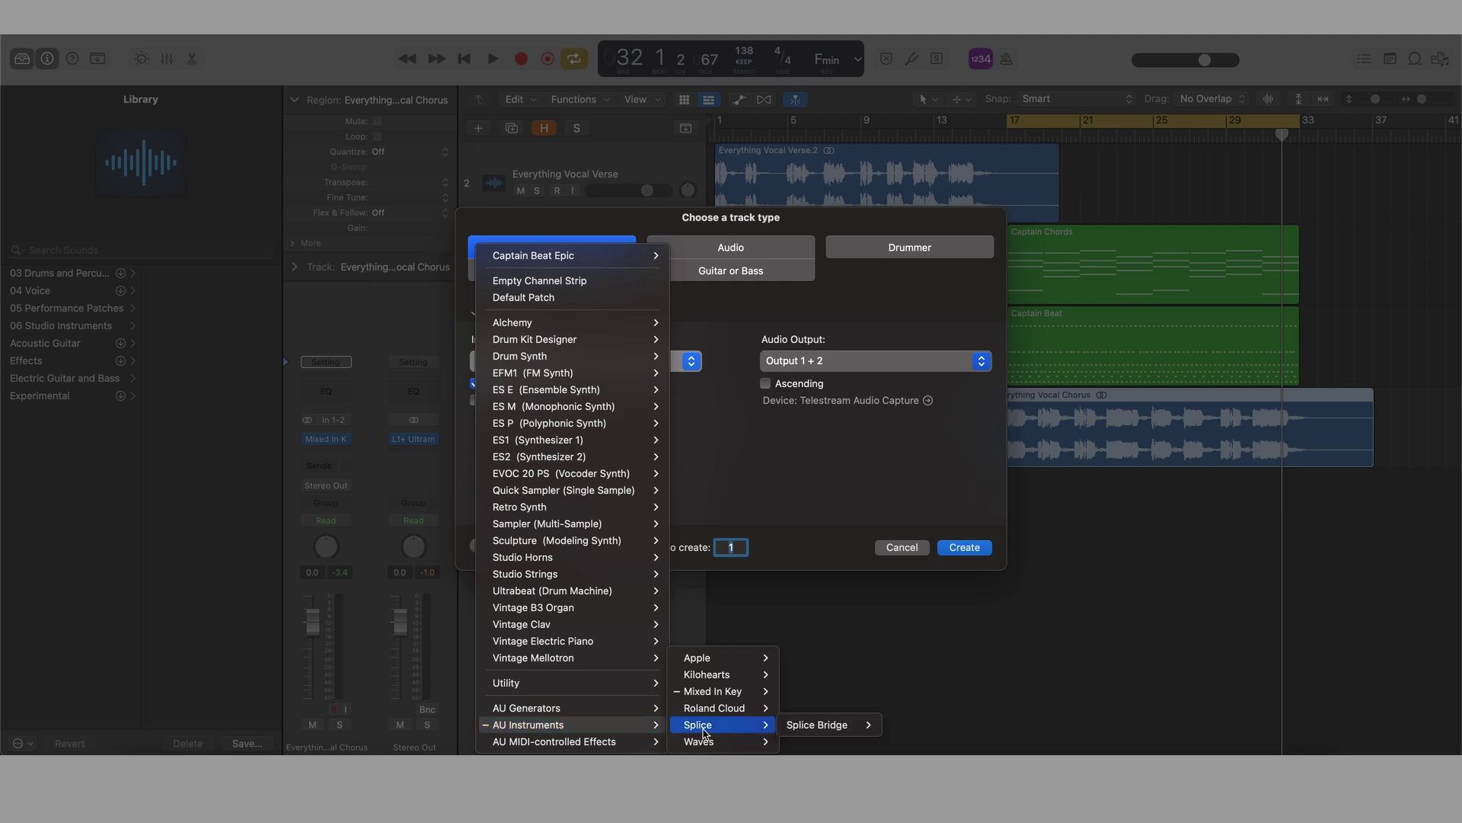
mouse_move(709, 693)
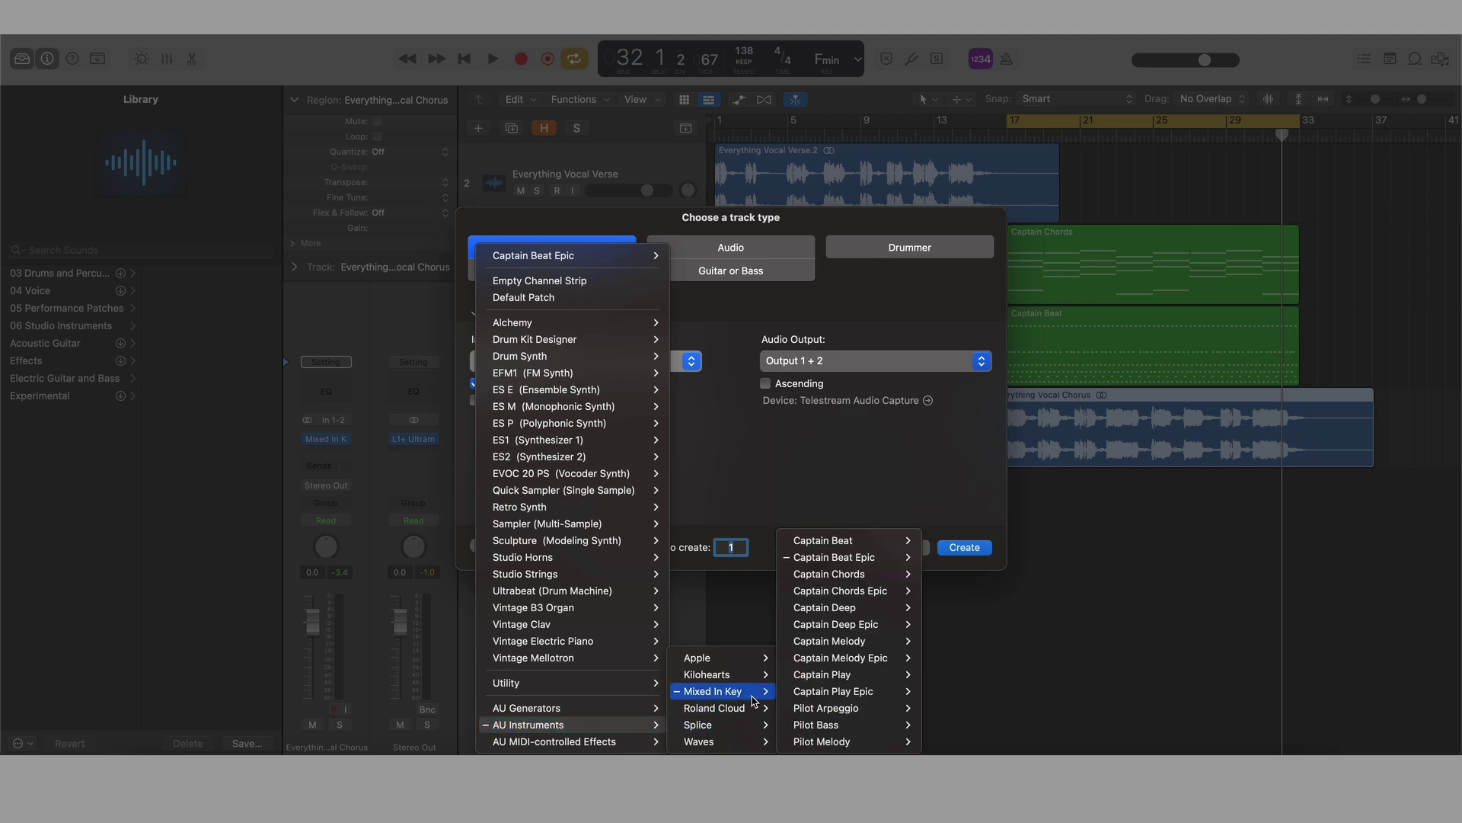
mouse_move(876, 725)
left_click(943, 725)
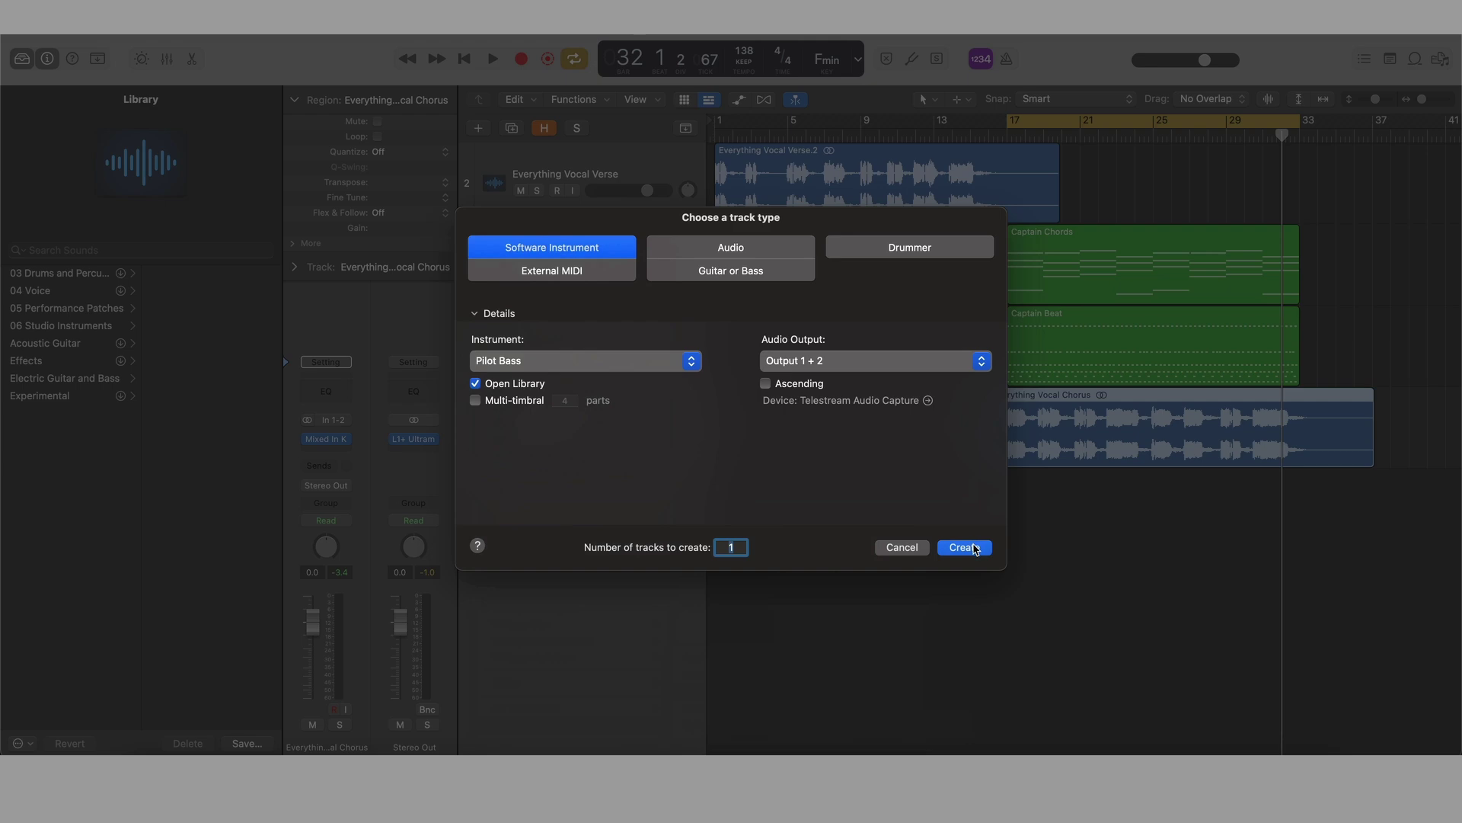
left_click(975, 546)
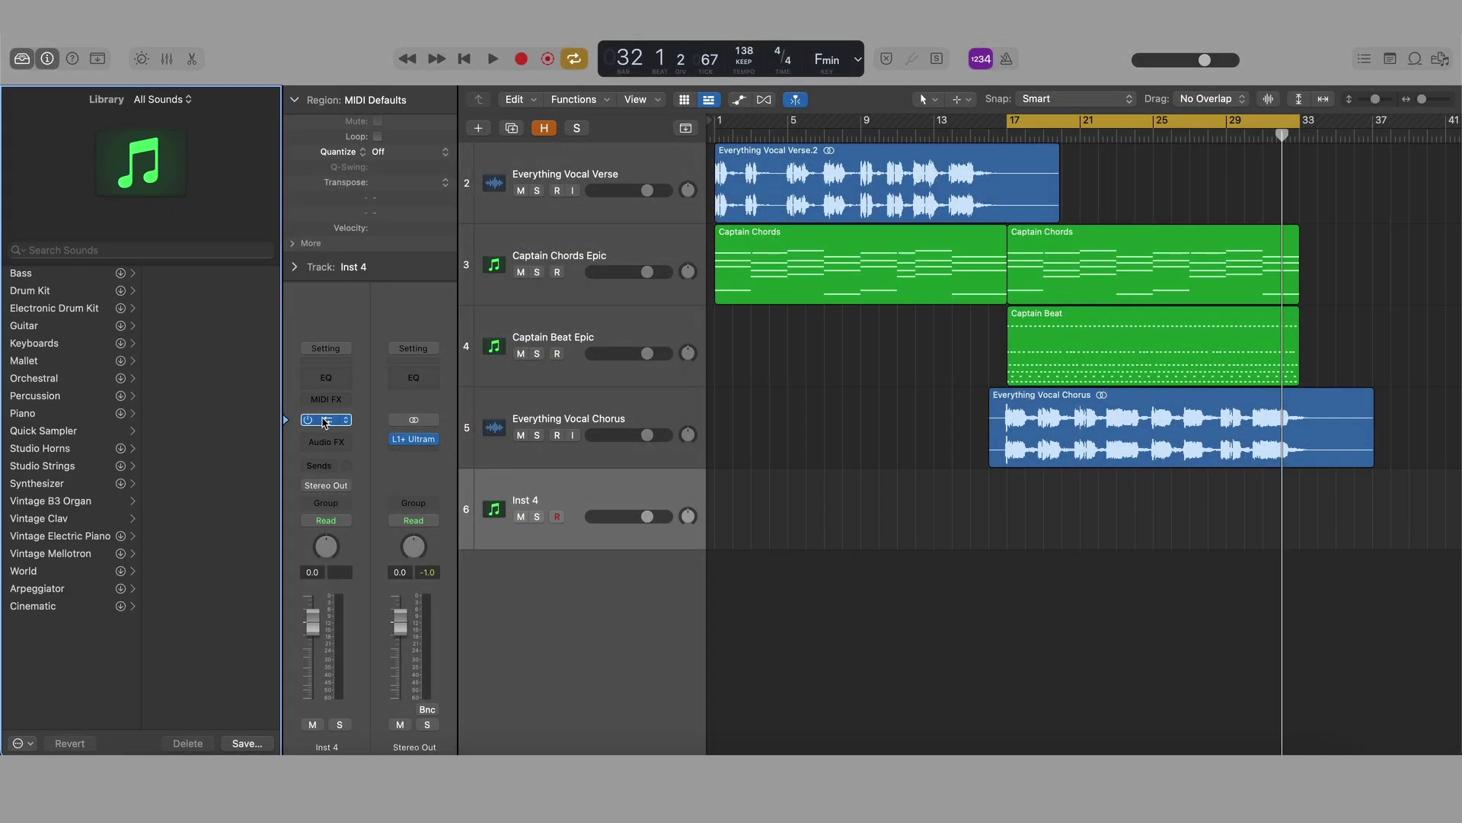
- Choose the B2 Offbeat pattern in Pilot Bass and audition it along with the project
left_click(326, 419)
left_click(808, 349)
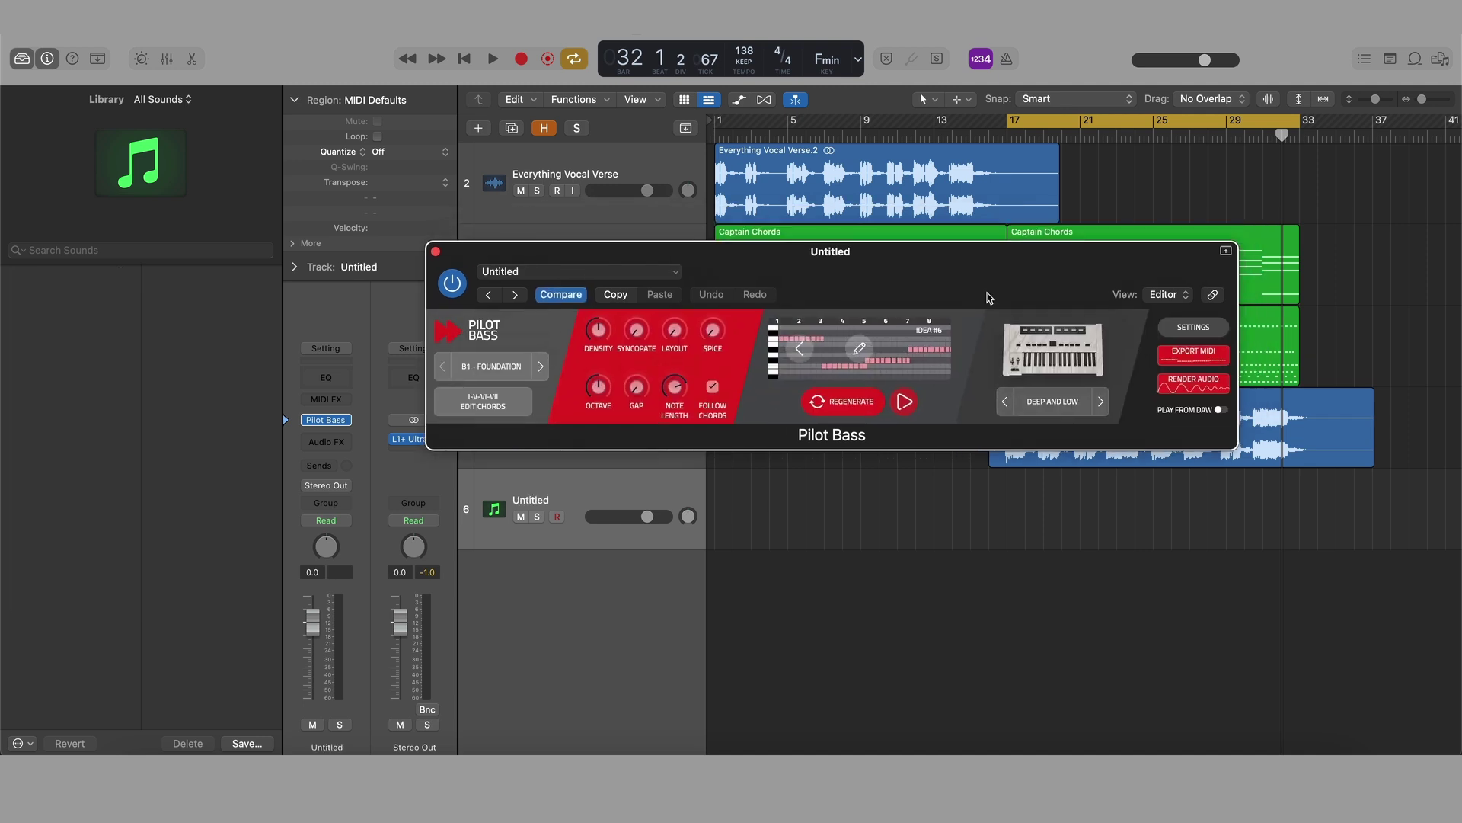
left_click(491, 368)
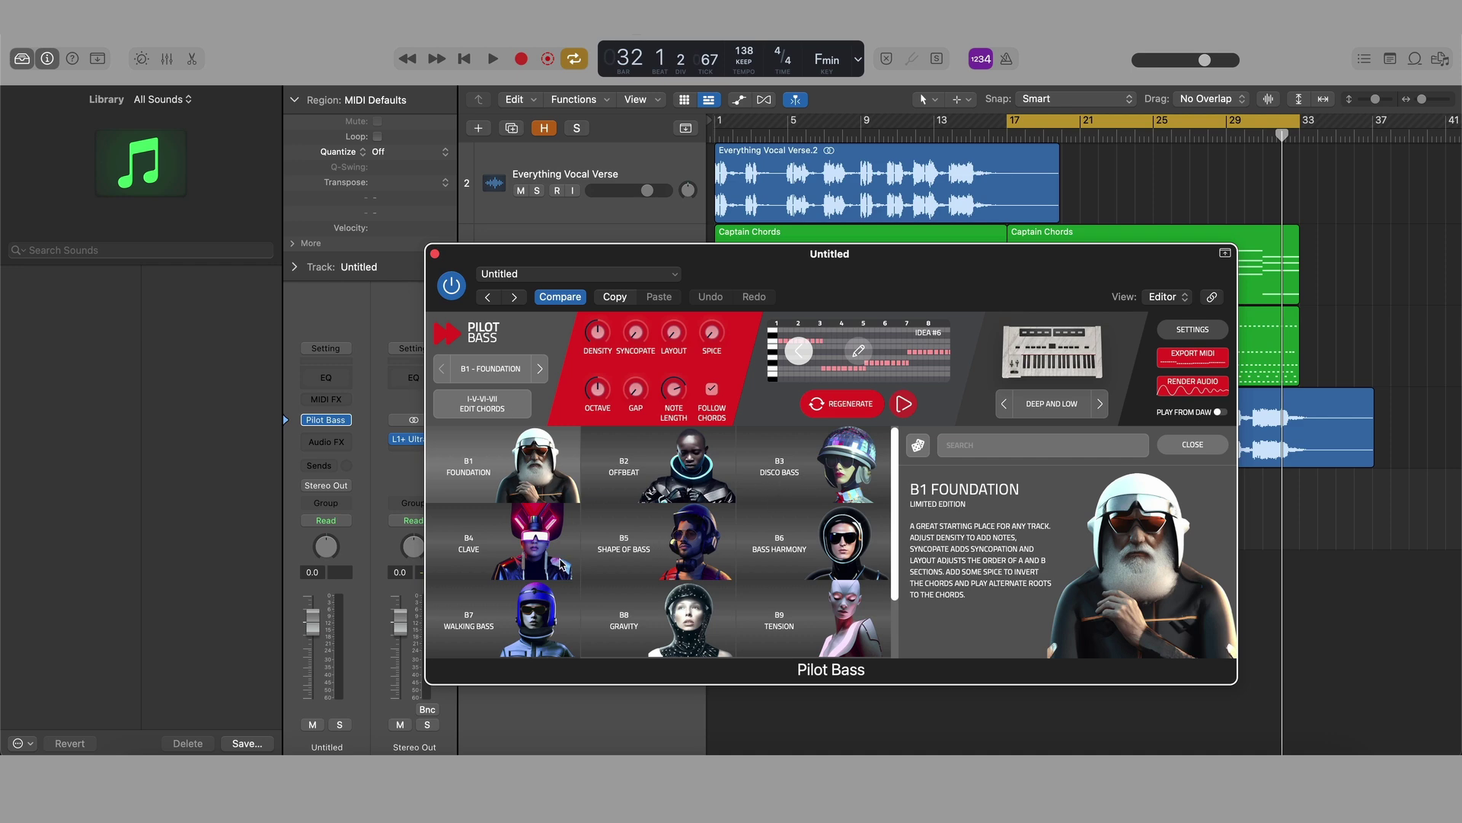
left_click(652, 479)
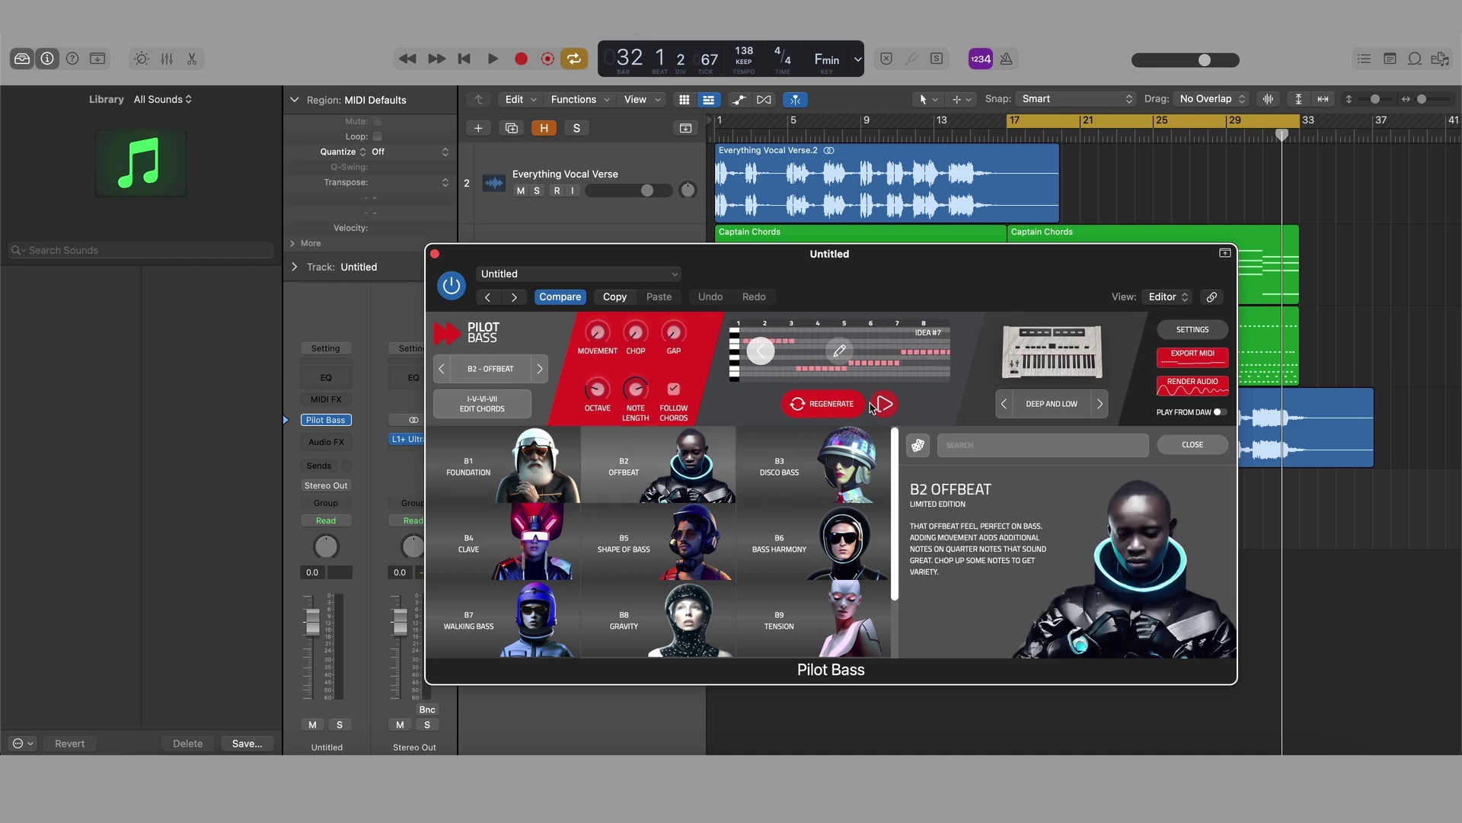
left_click_drag(977, 287, 923, 273)
key("space")
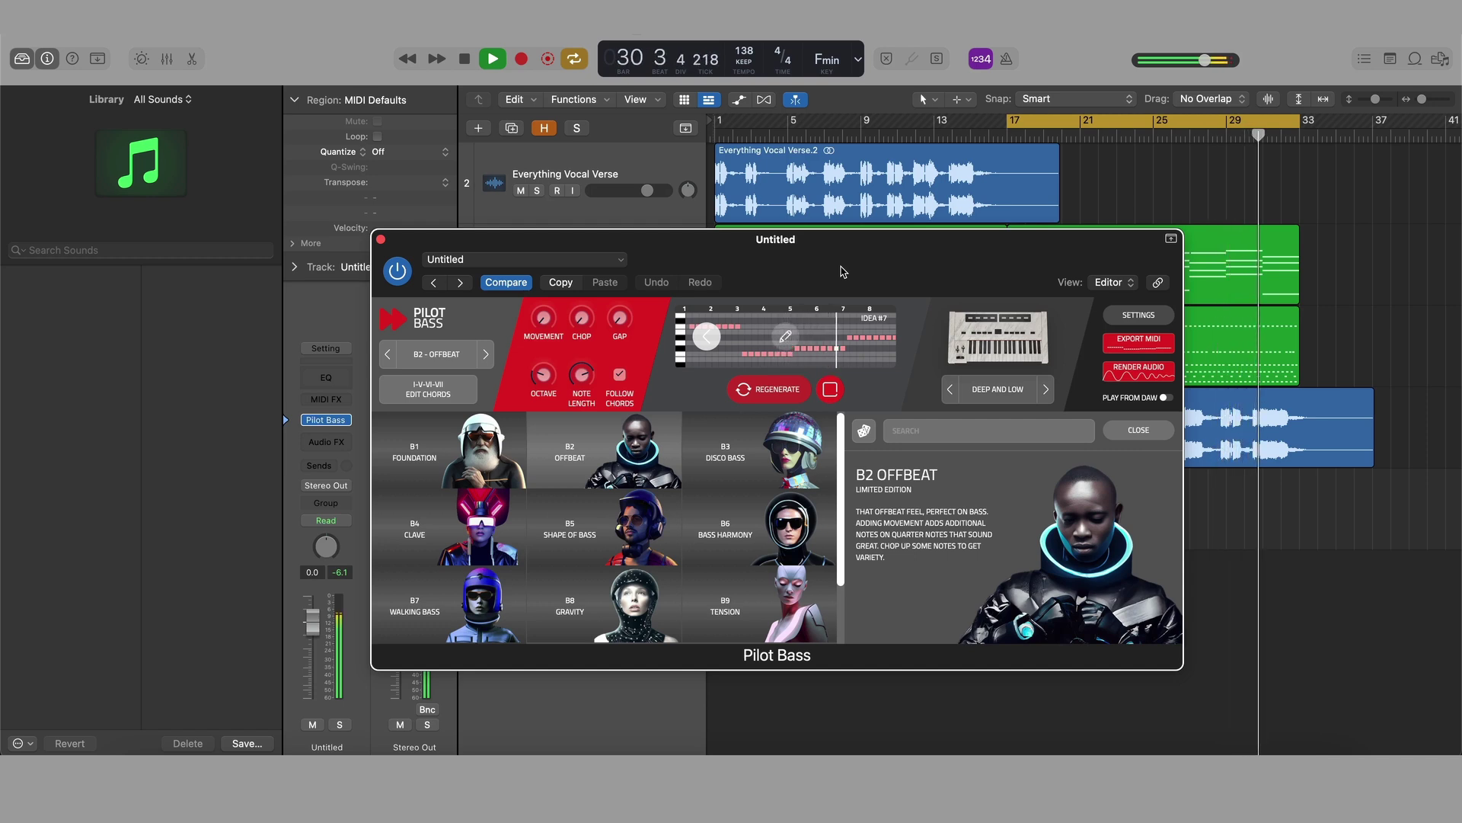
key("space")
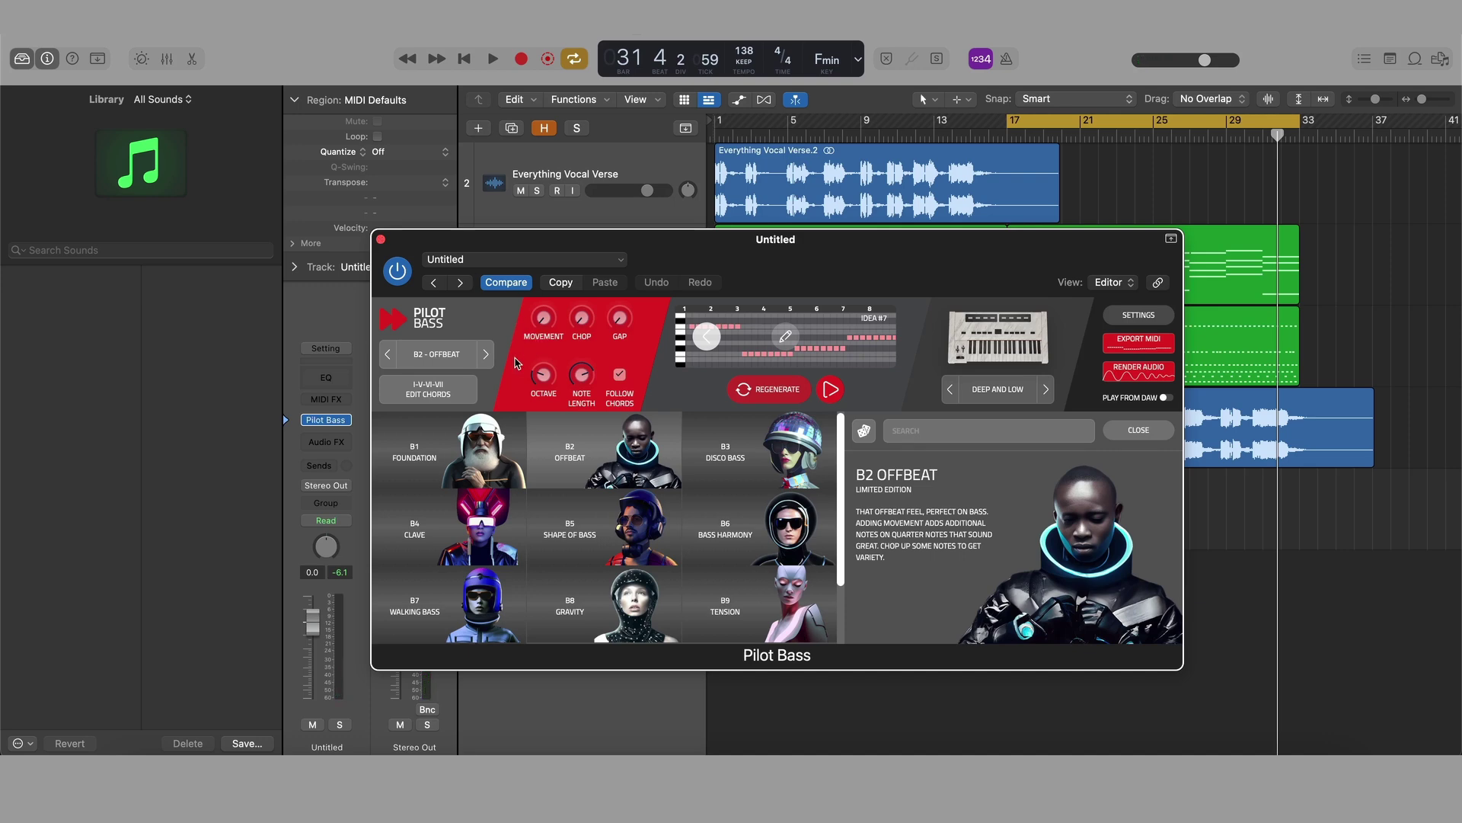
- Set the Pilot Bass sound to Techno Bass and audition it with the chorus
left_click(786, 341)
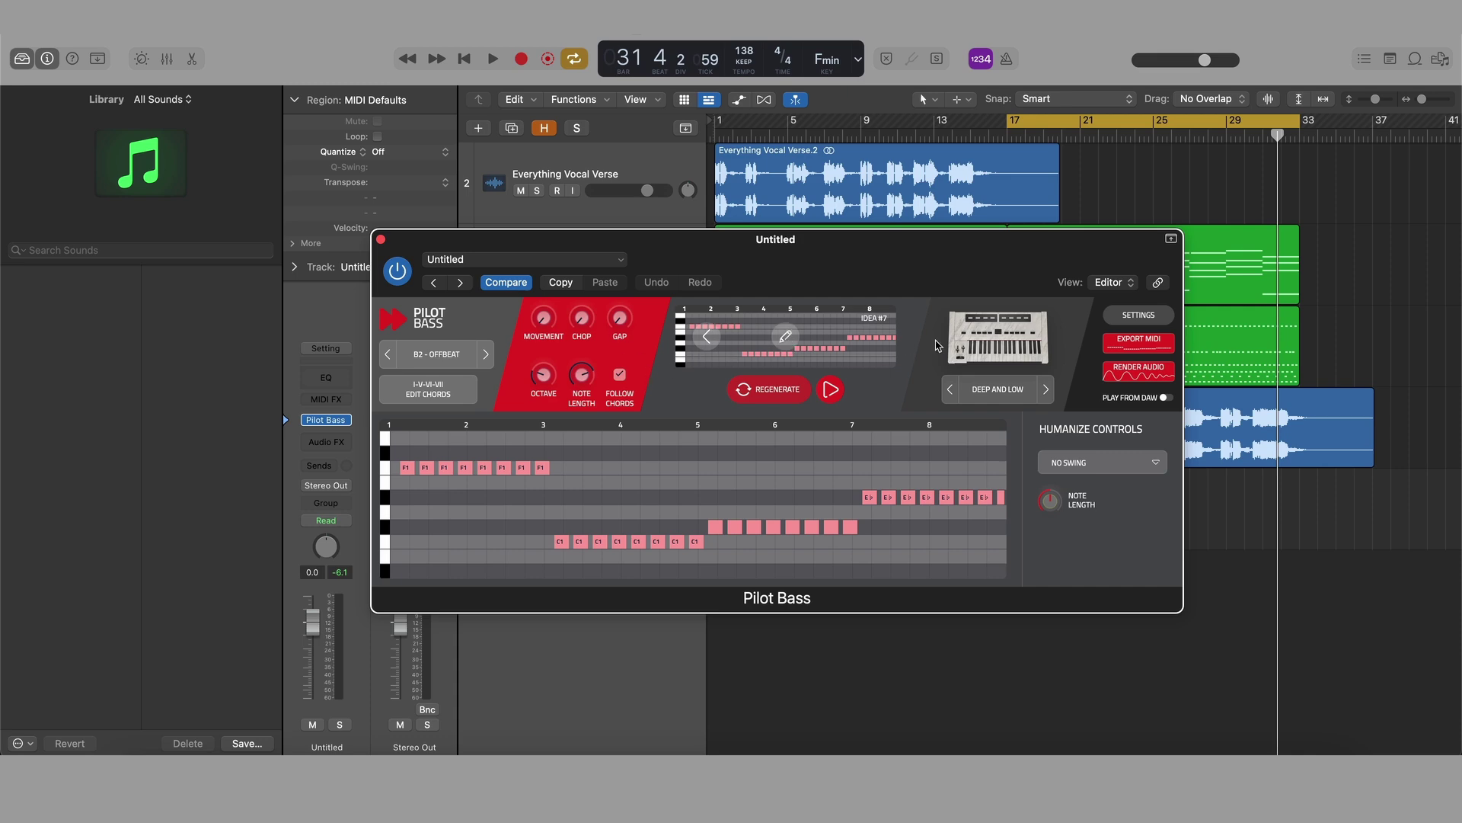
left_click(1000, 346)
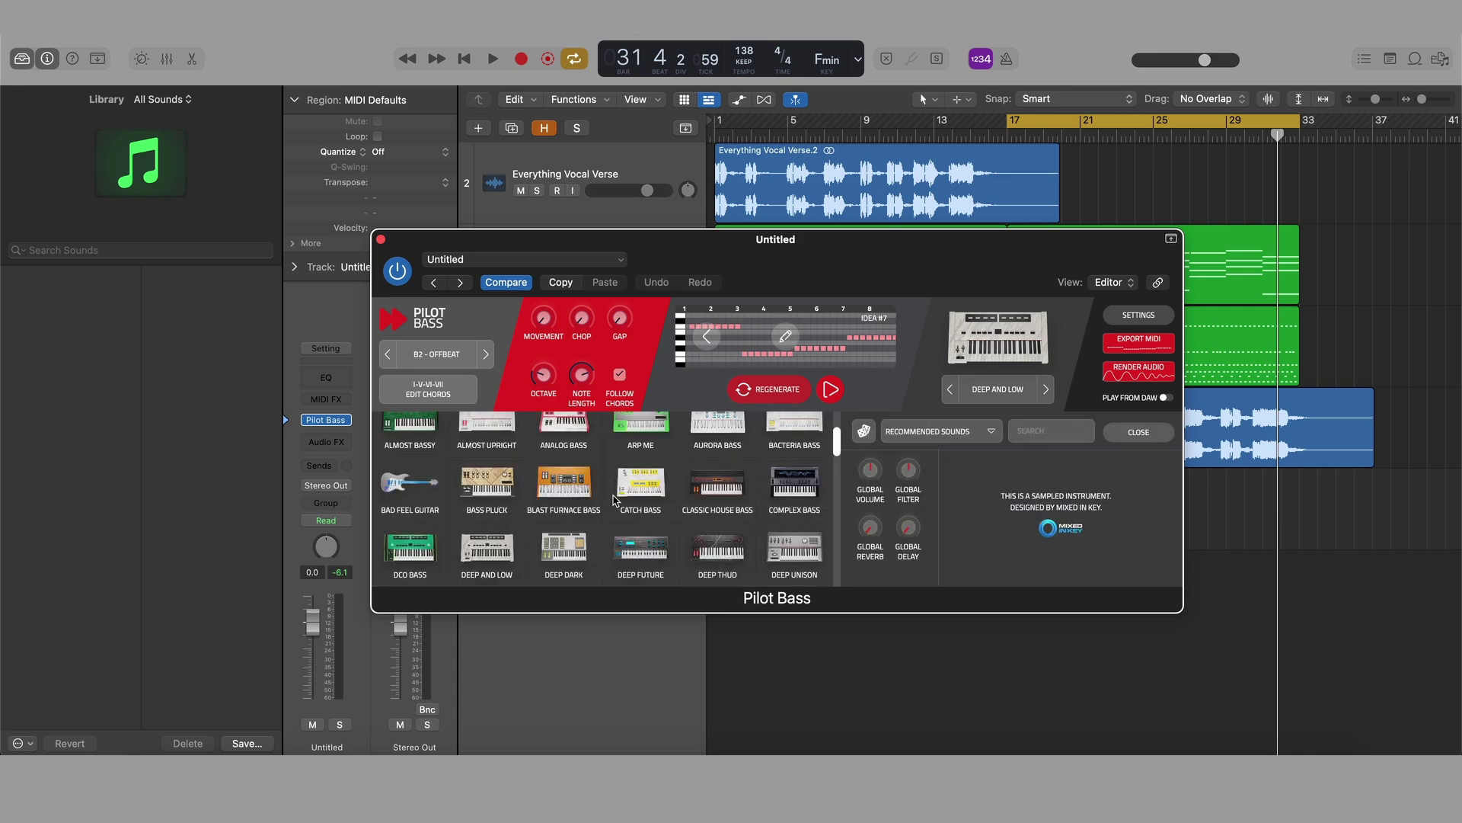
scroll(617, 499, "down", 15)
left_click(563, 487)
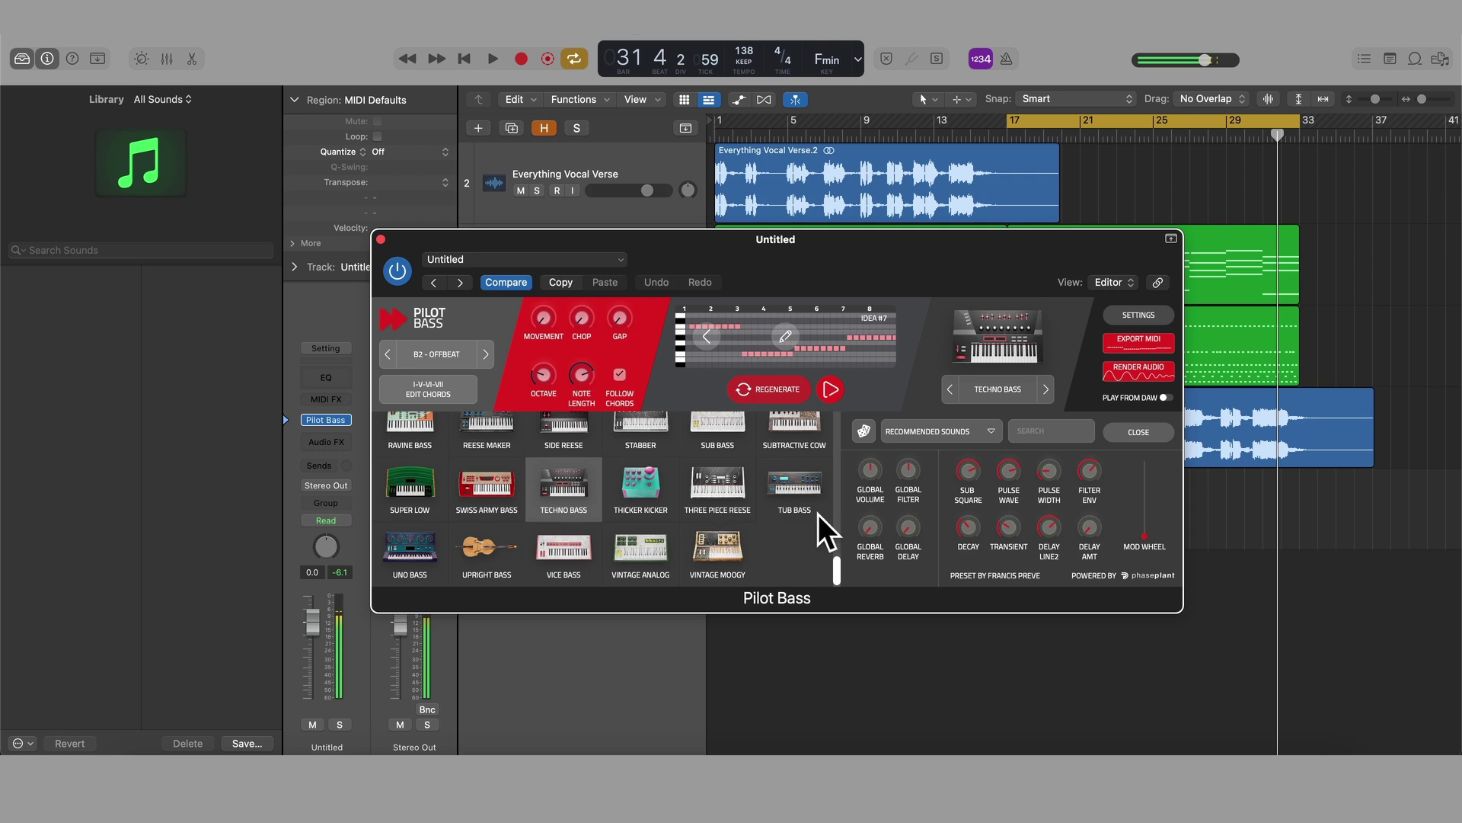
key("space")
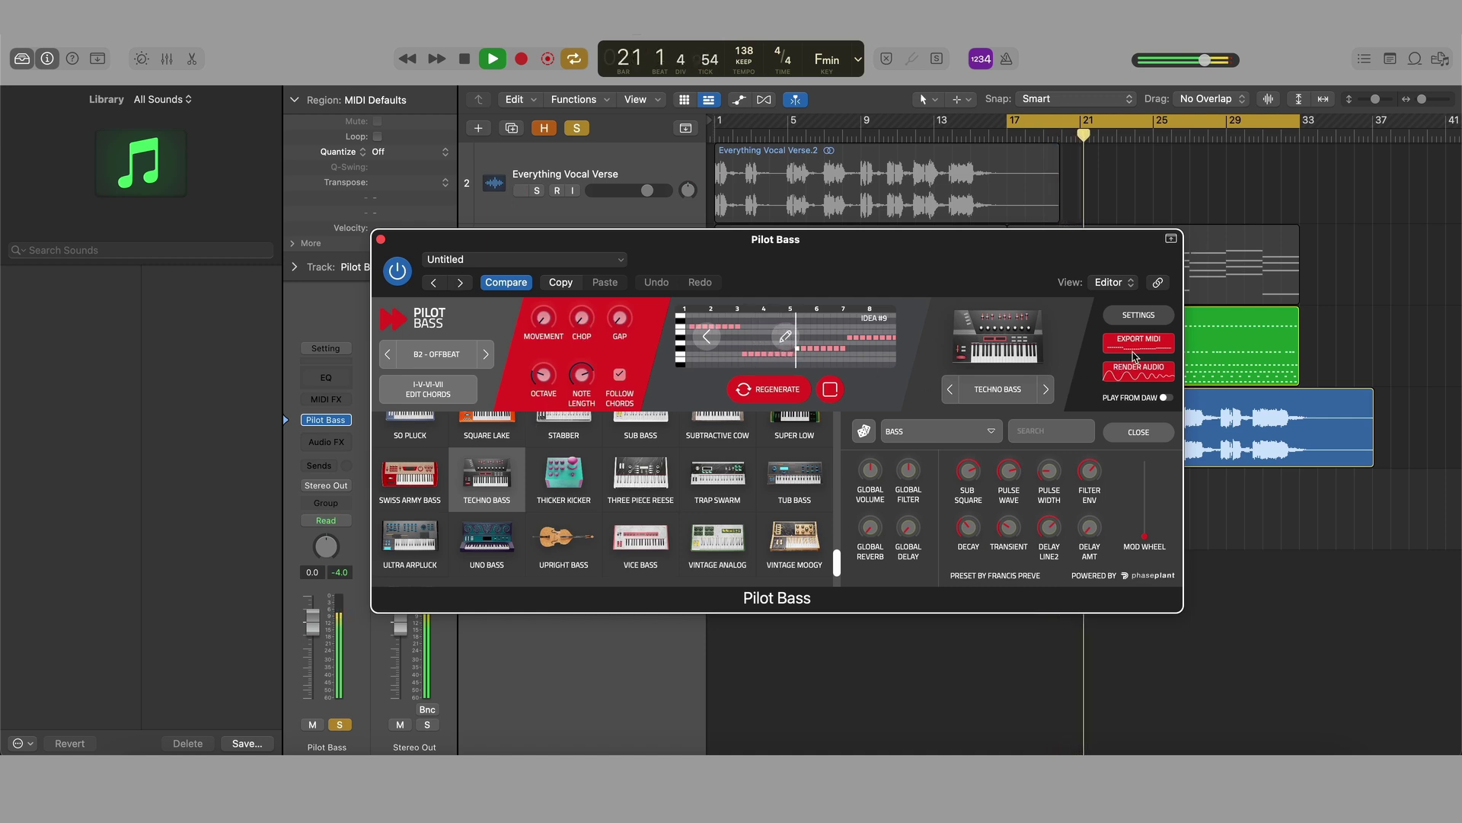
- Export the bass MIDI onto the Pilot Bass track without importing tempo, and enable Play from DAW in the plug-in
left_click_drag(1132, 358, 1235, 507)
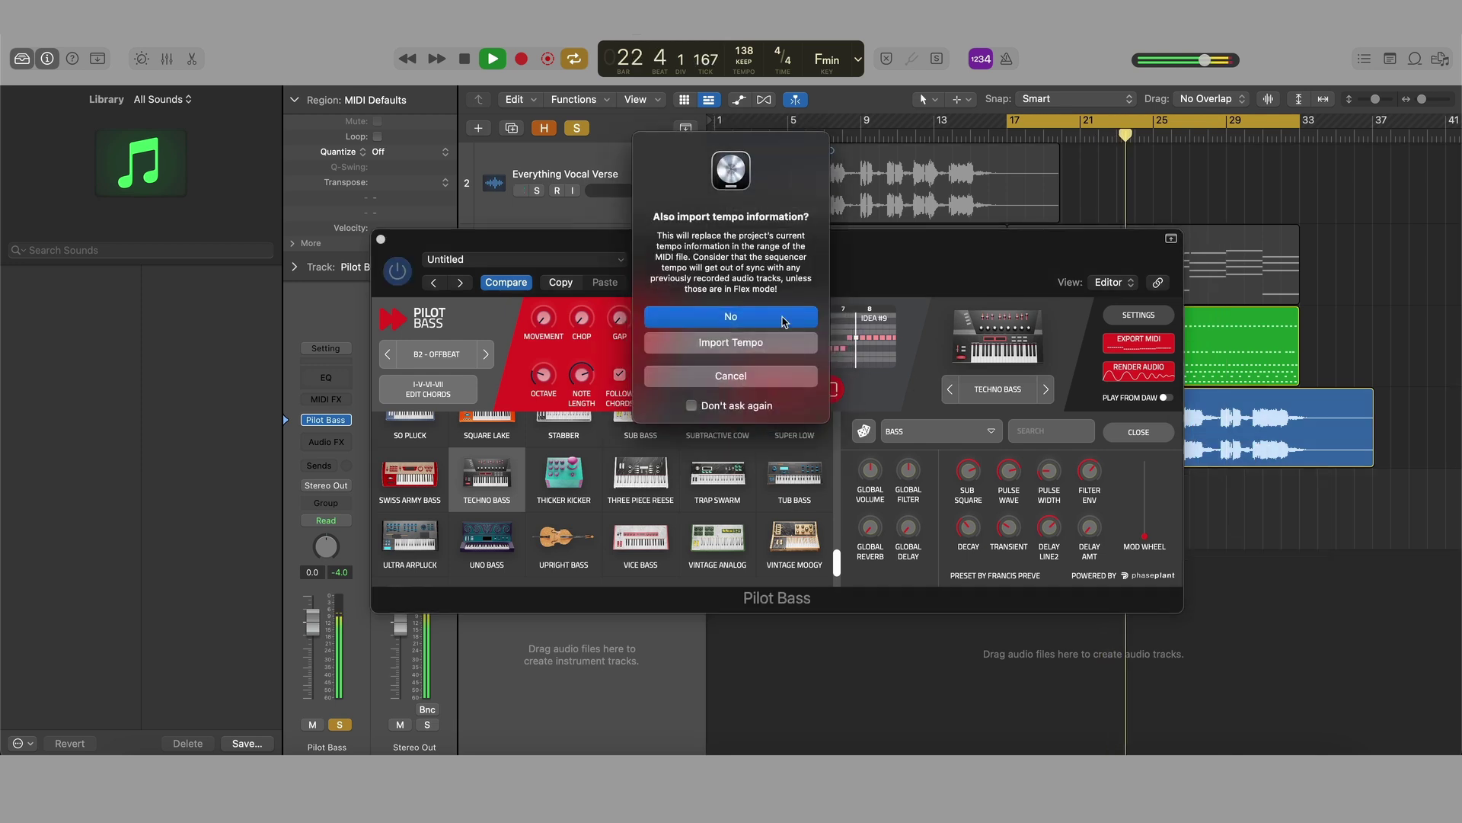
left_click(783, 319)
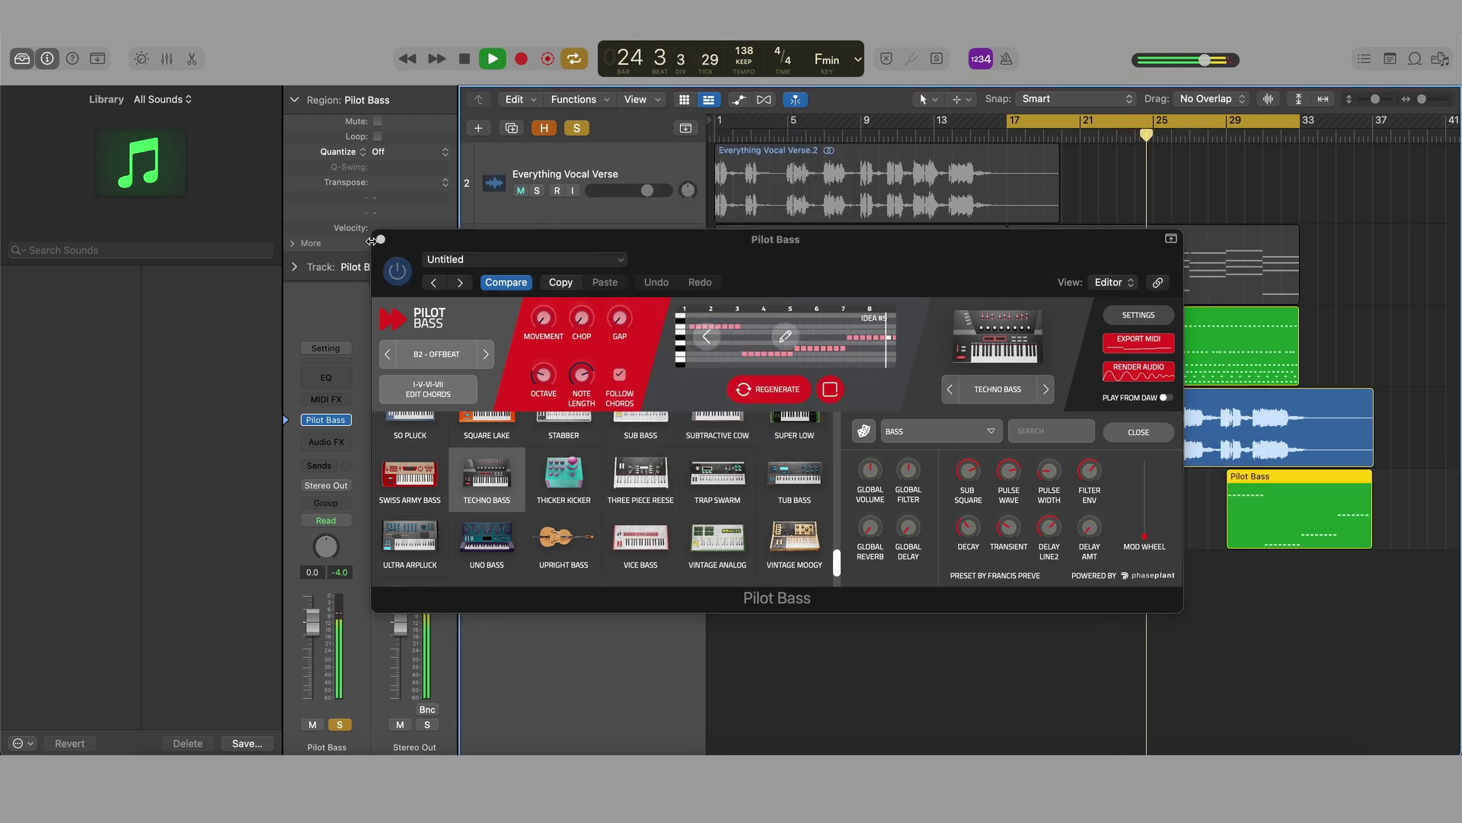
left_click(1165, 397)
left_click(382, 241)
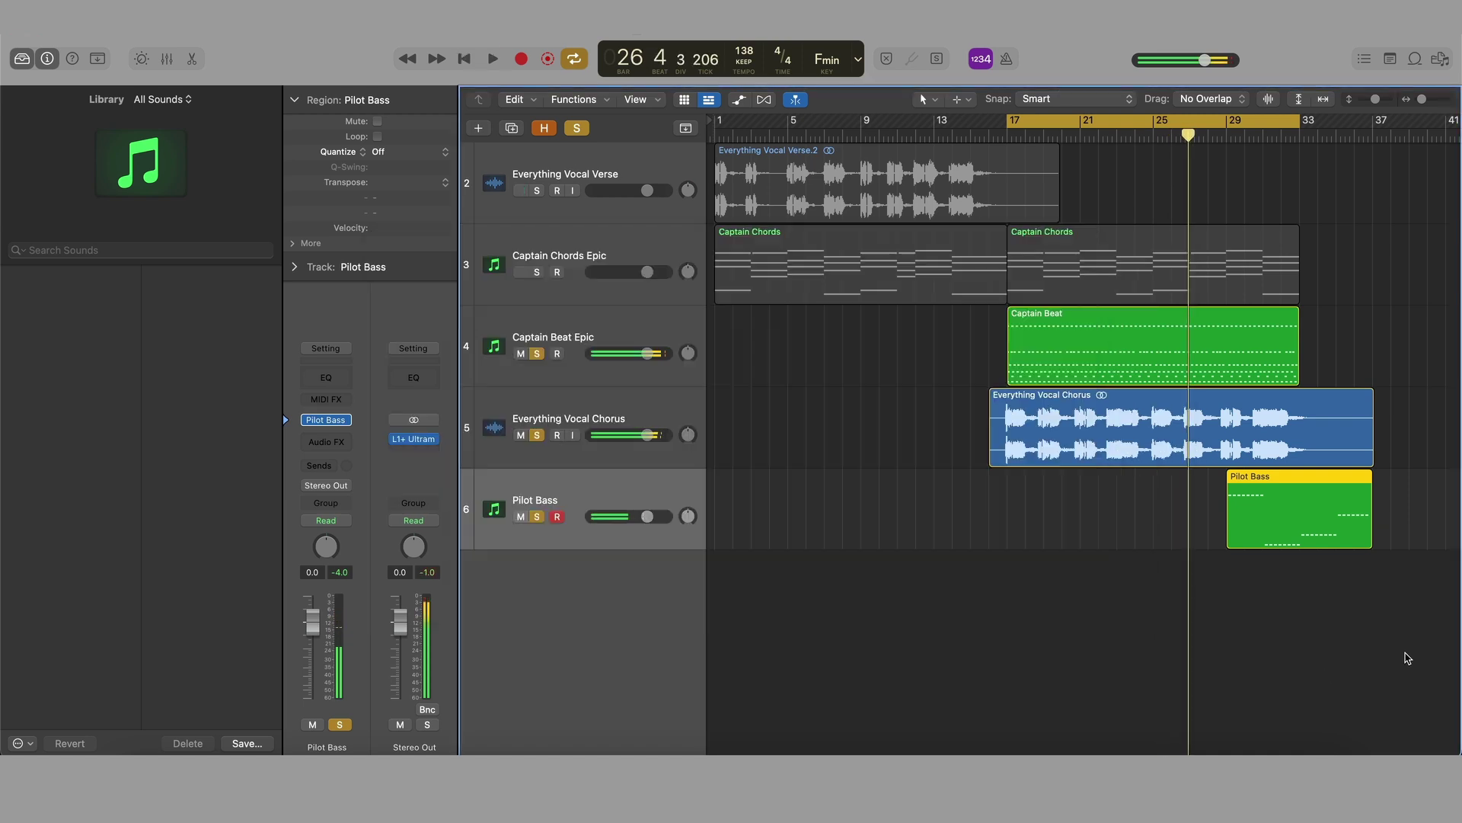
- Move the Pilot Bass region to start at bar 17 and open its notes in an enlarged Piano Roll
left_click_drag(1267, 526, 1059, 527)
double_click(1058, 527)
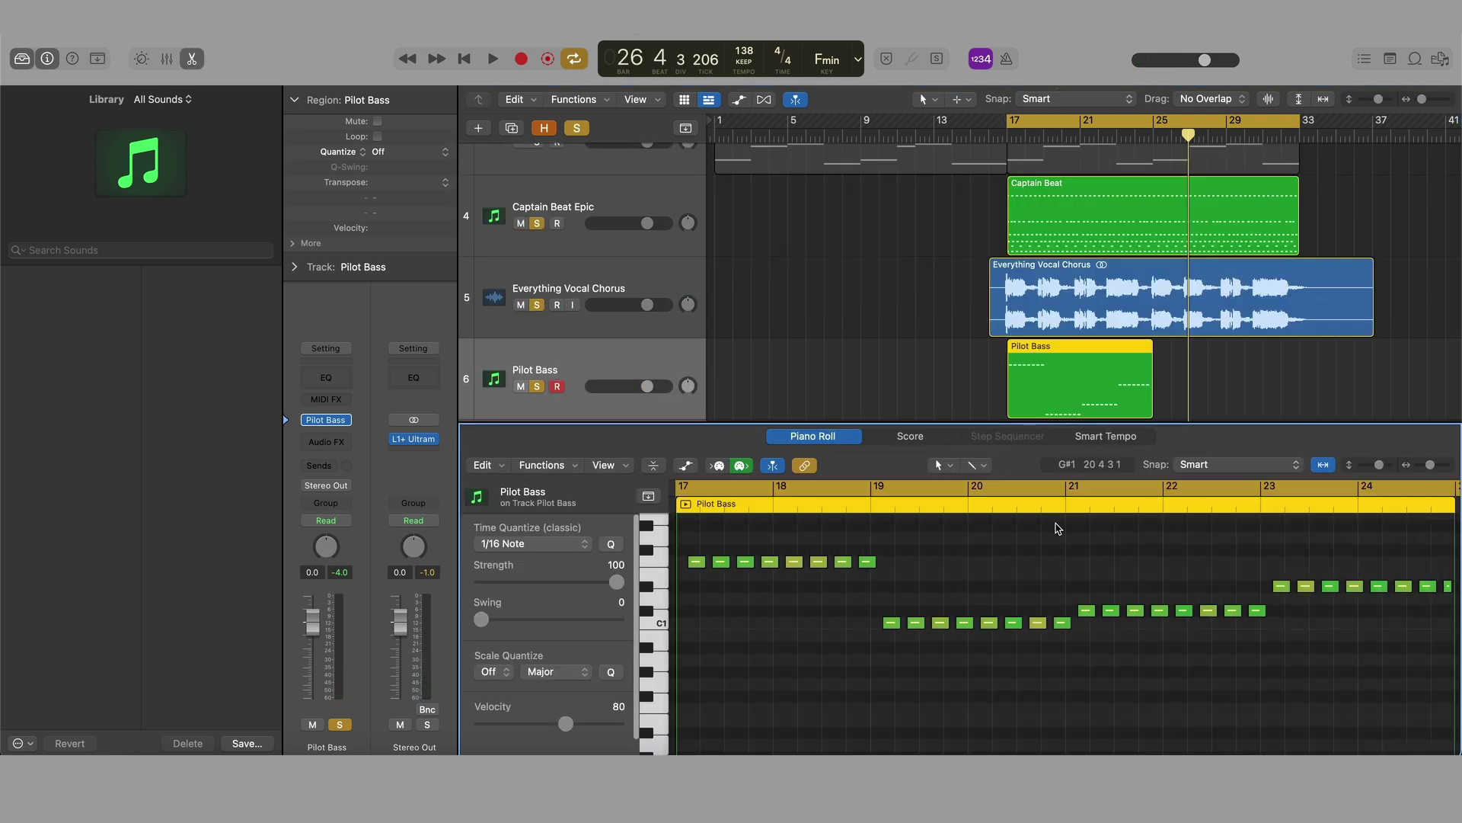
left_click_drag(1082, 421, 1089, 189)
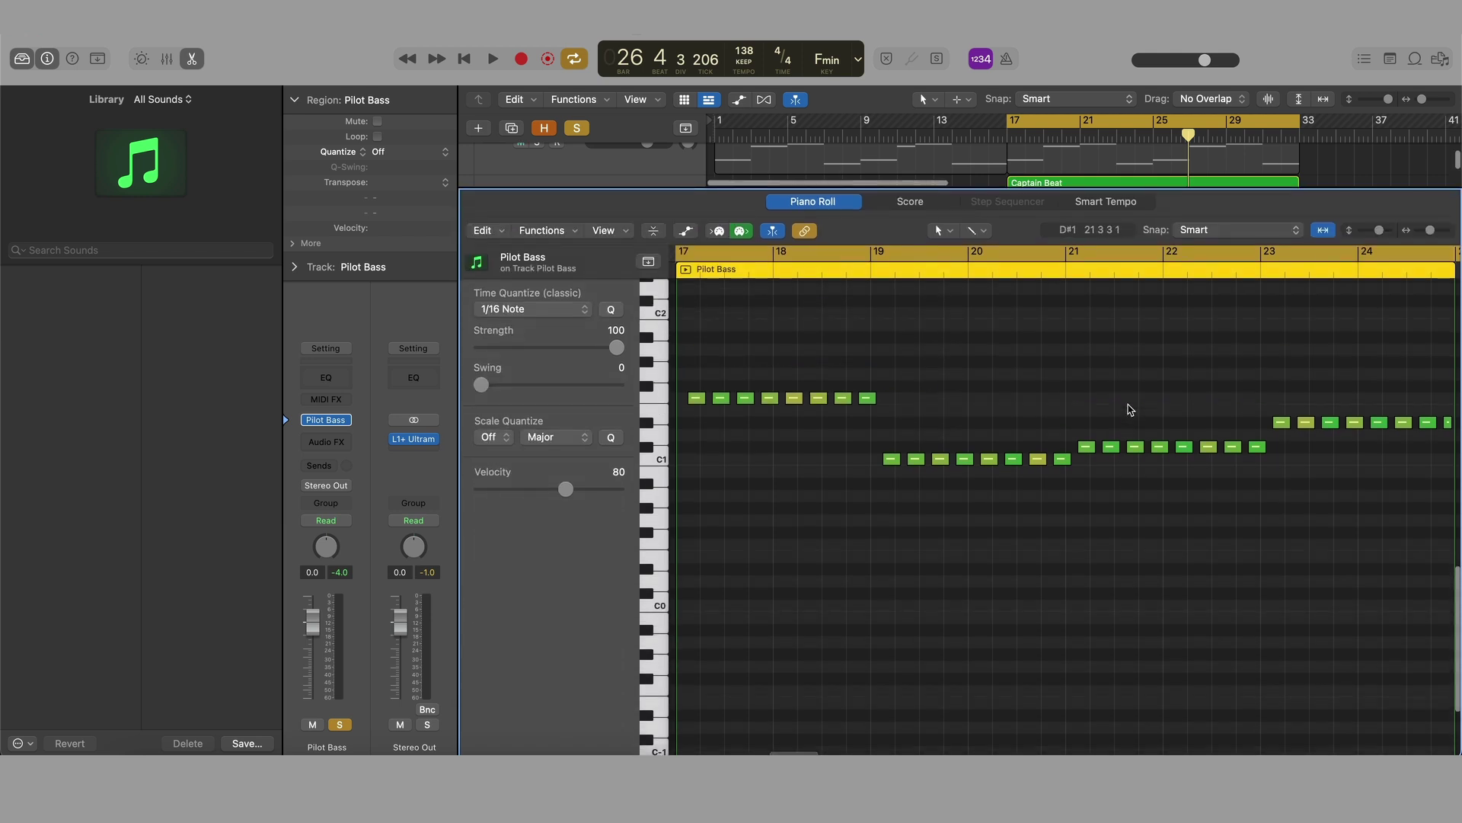
scroll(1132, 410, "left", 2)
scroll(1132, 410, "right", 3)
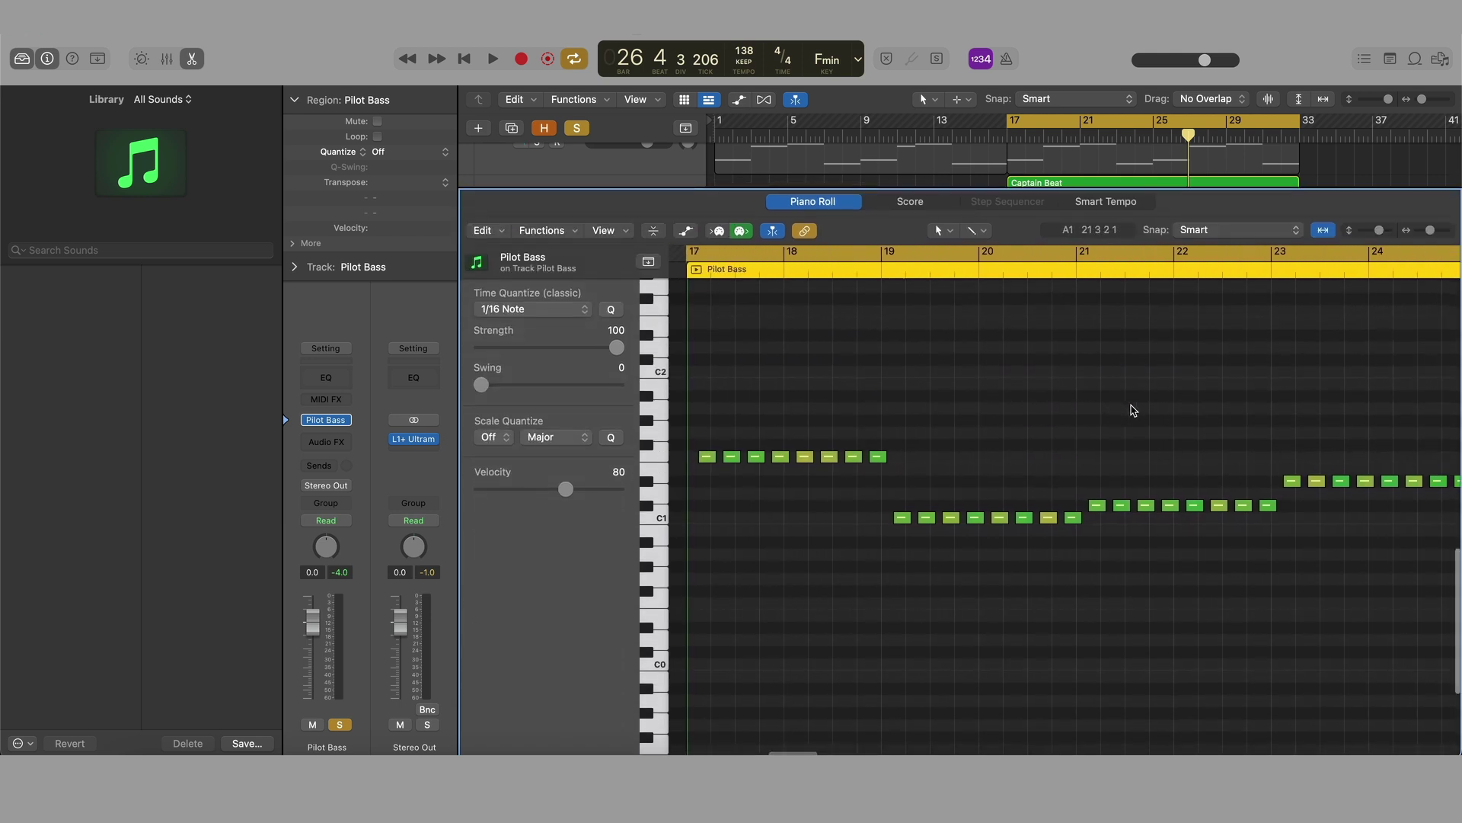
- Raise the velocity of all the Pilot Bass notes to 110, play the result and close the Piano Roll
key("super+a")
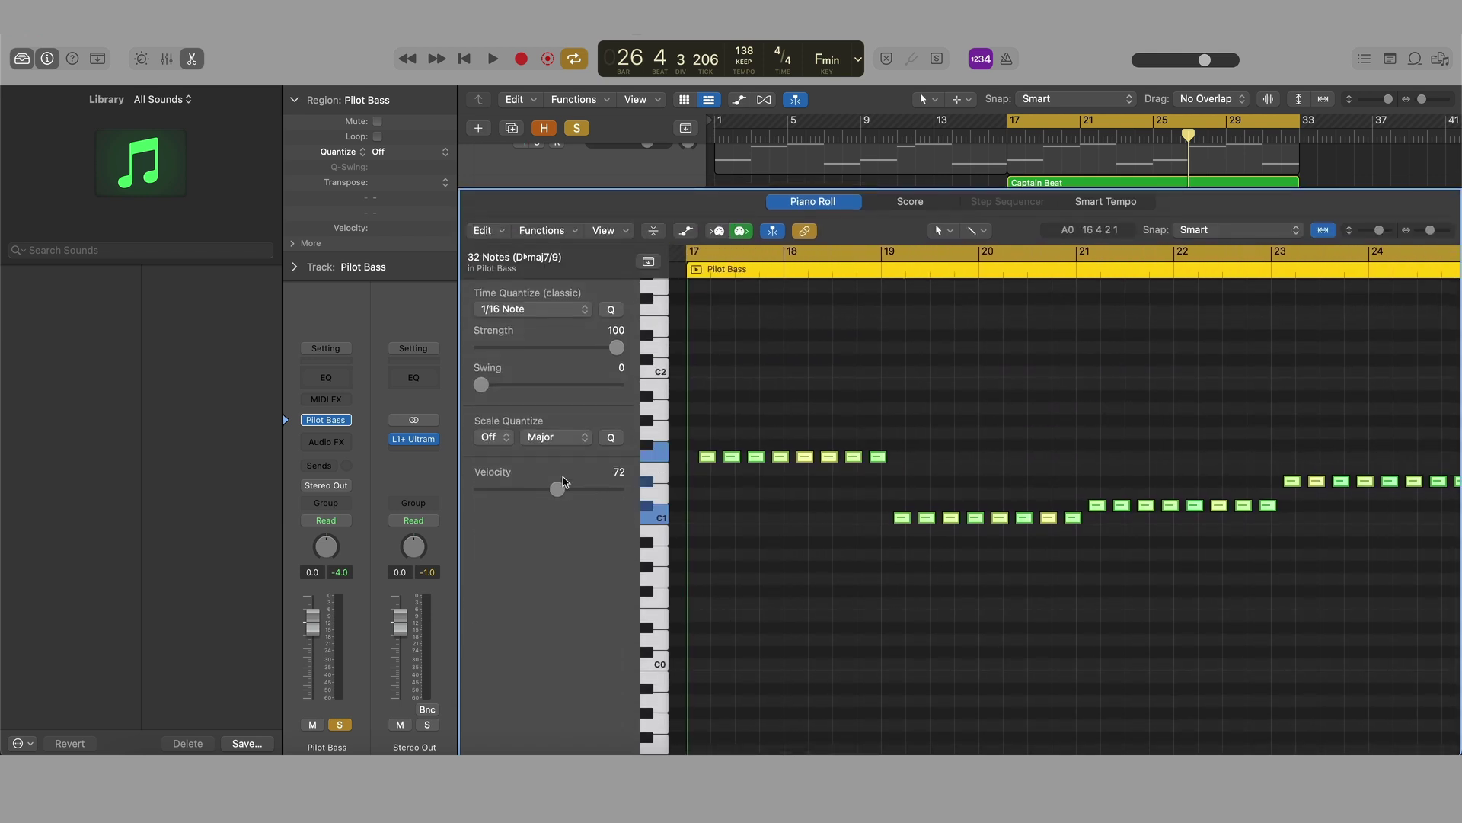
left_click_drag(573, 493, 600, 495)
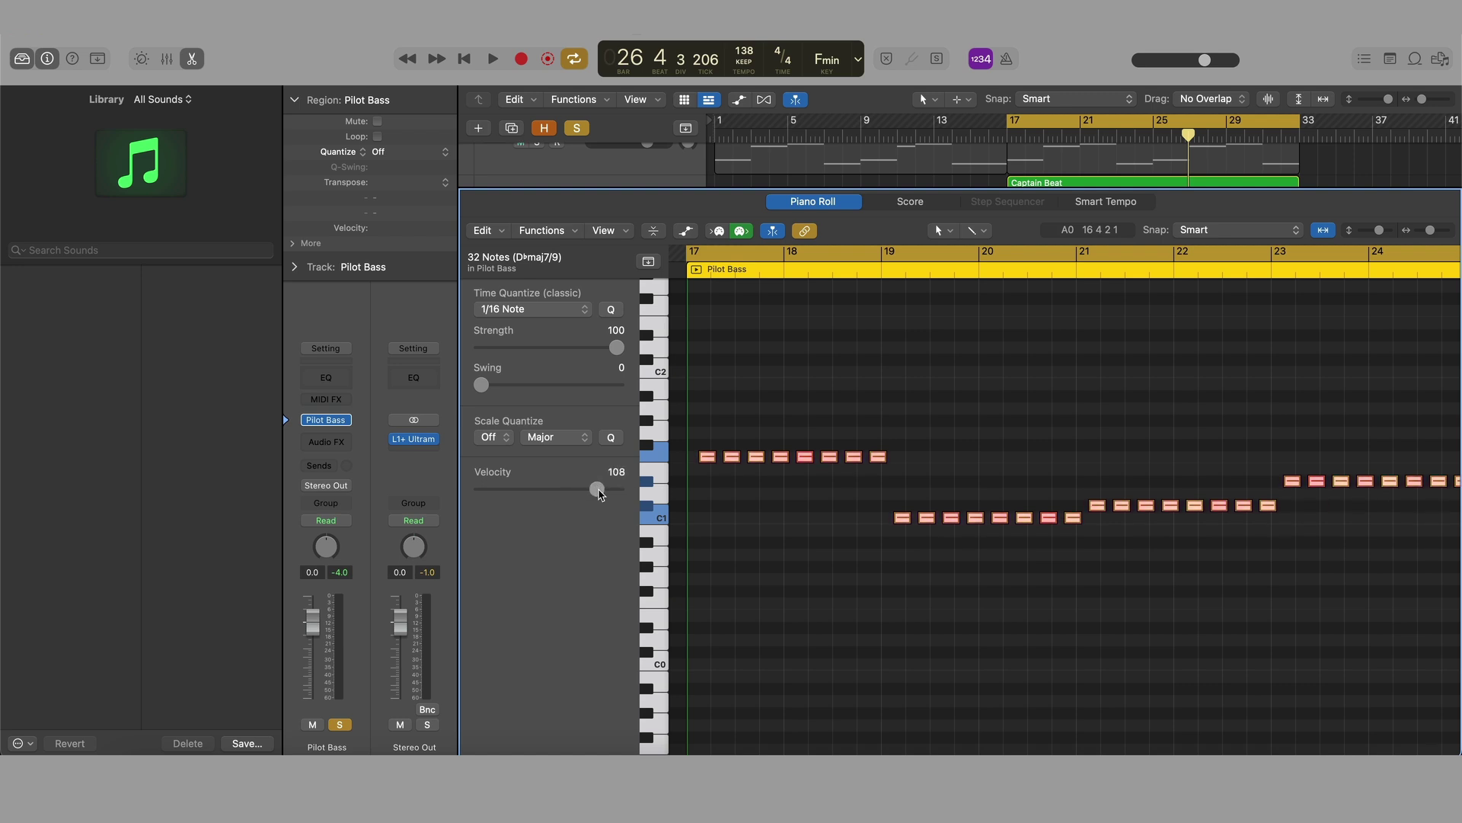
scroll(814, 569, "right", 1)
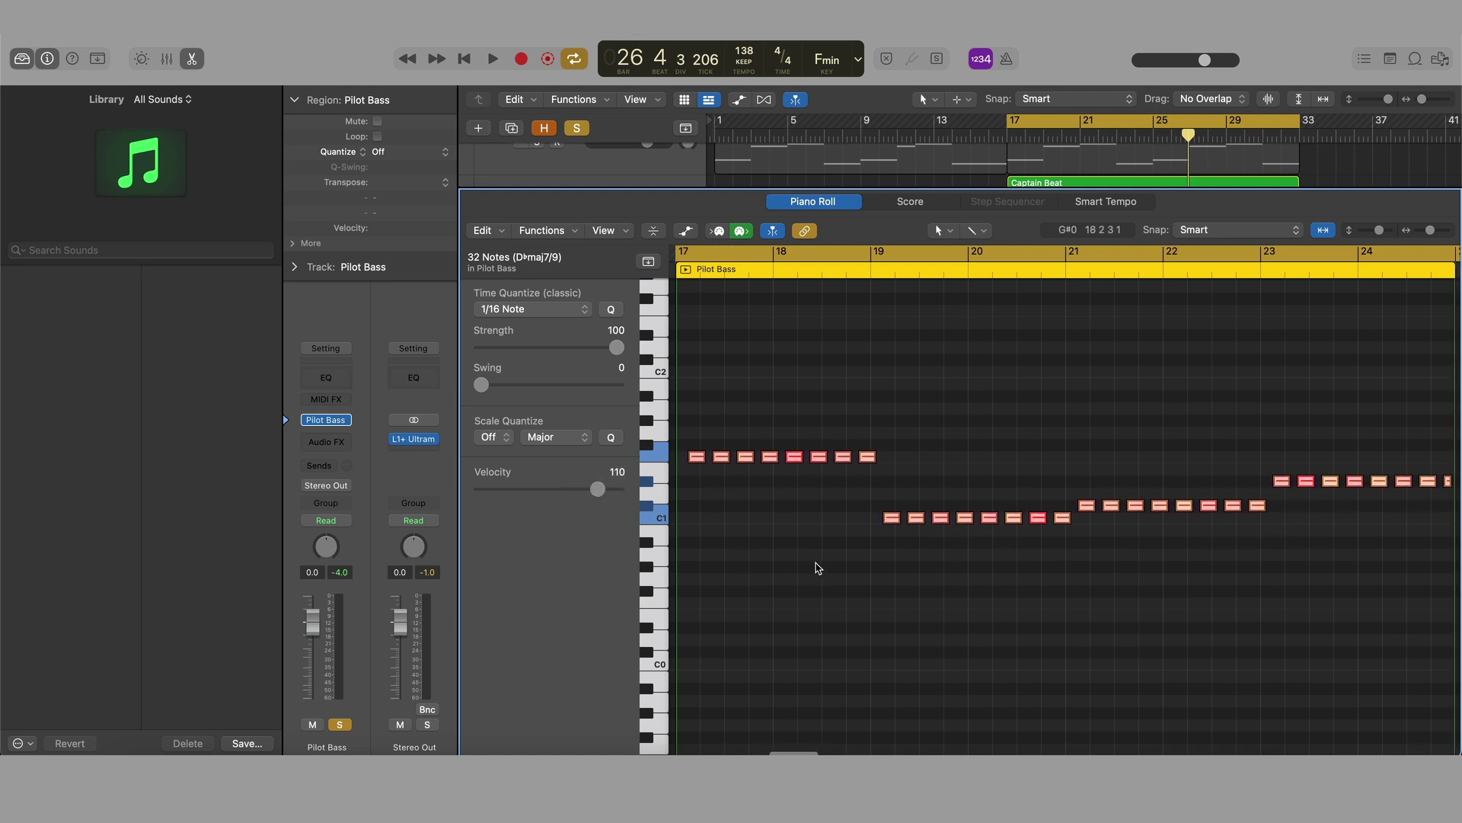
key("space")
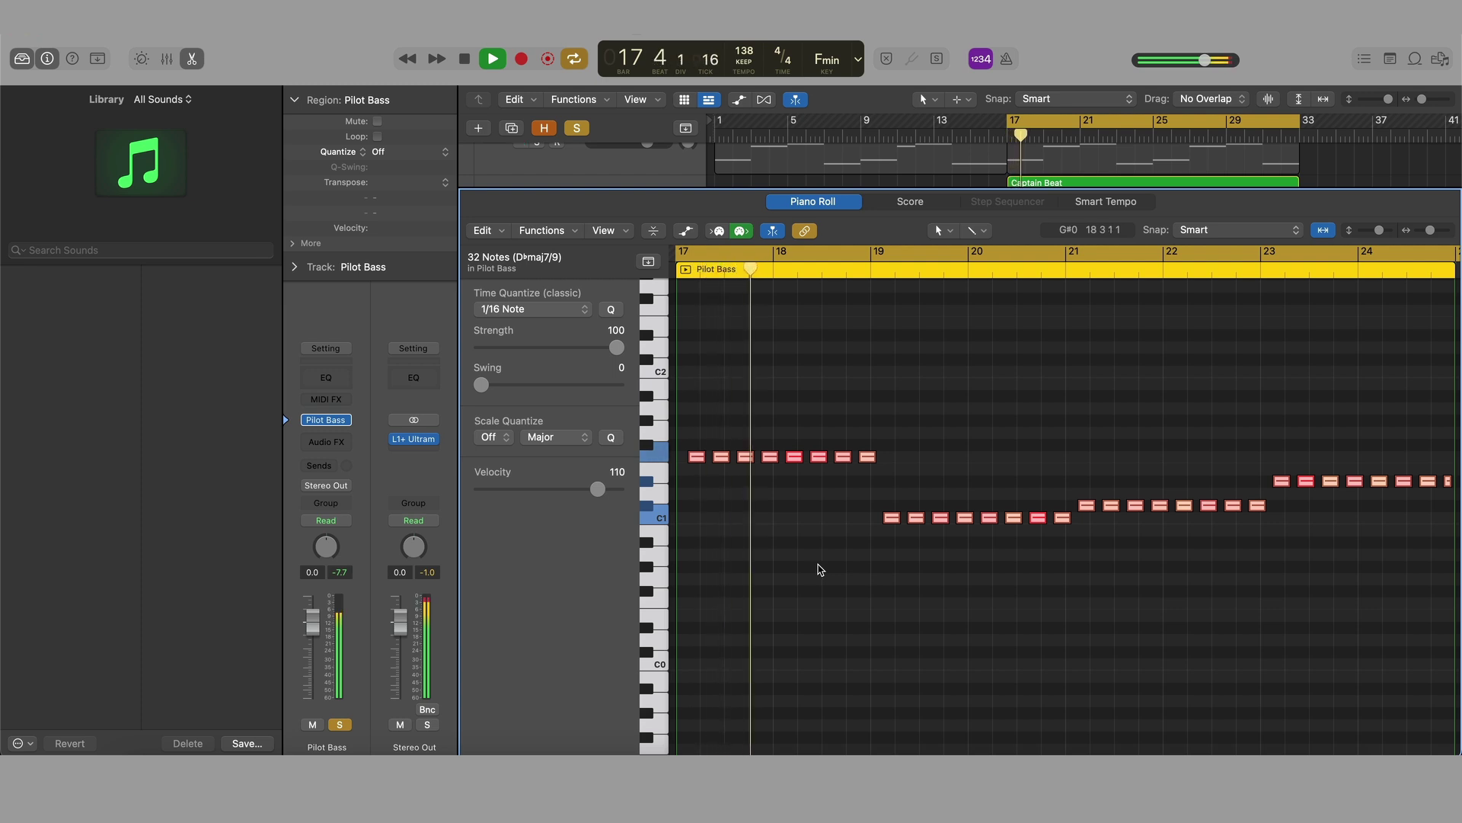
key("x")
key("x")
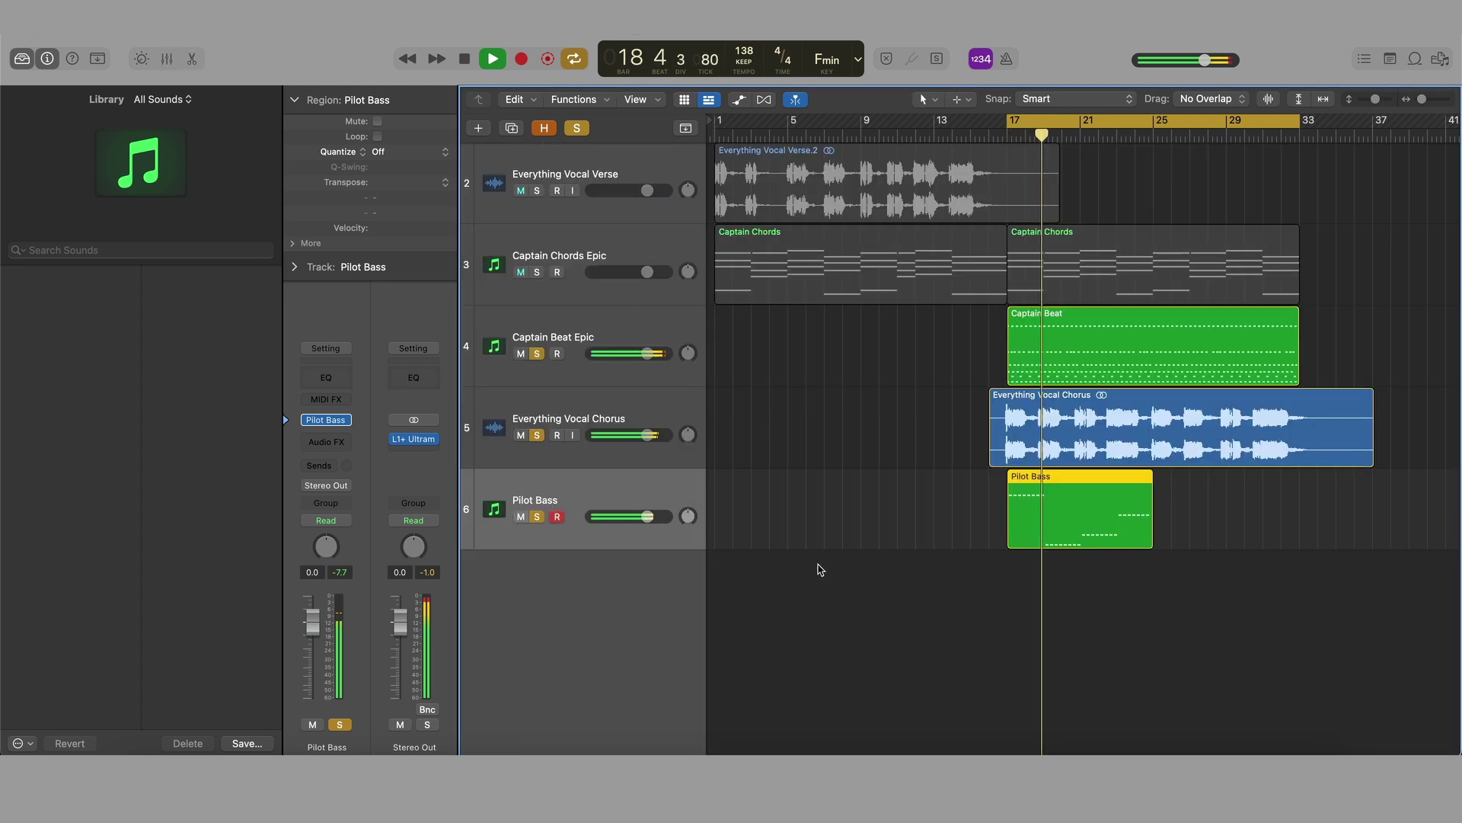
- Copy the Pilot Bass region to bar 25 on the same track so it fills the rest of the chorus
left_click_drag(1092, 491, 1233, 493)
left_click(1194, 611)
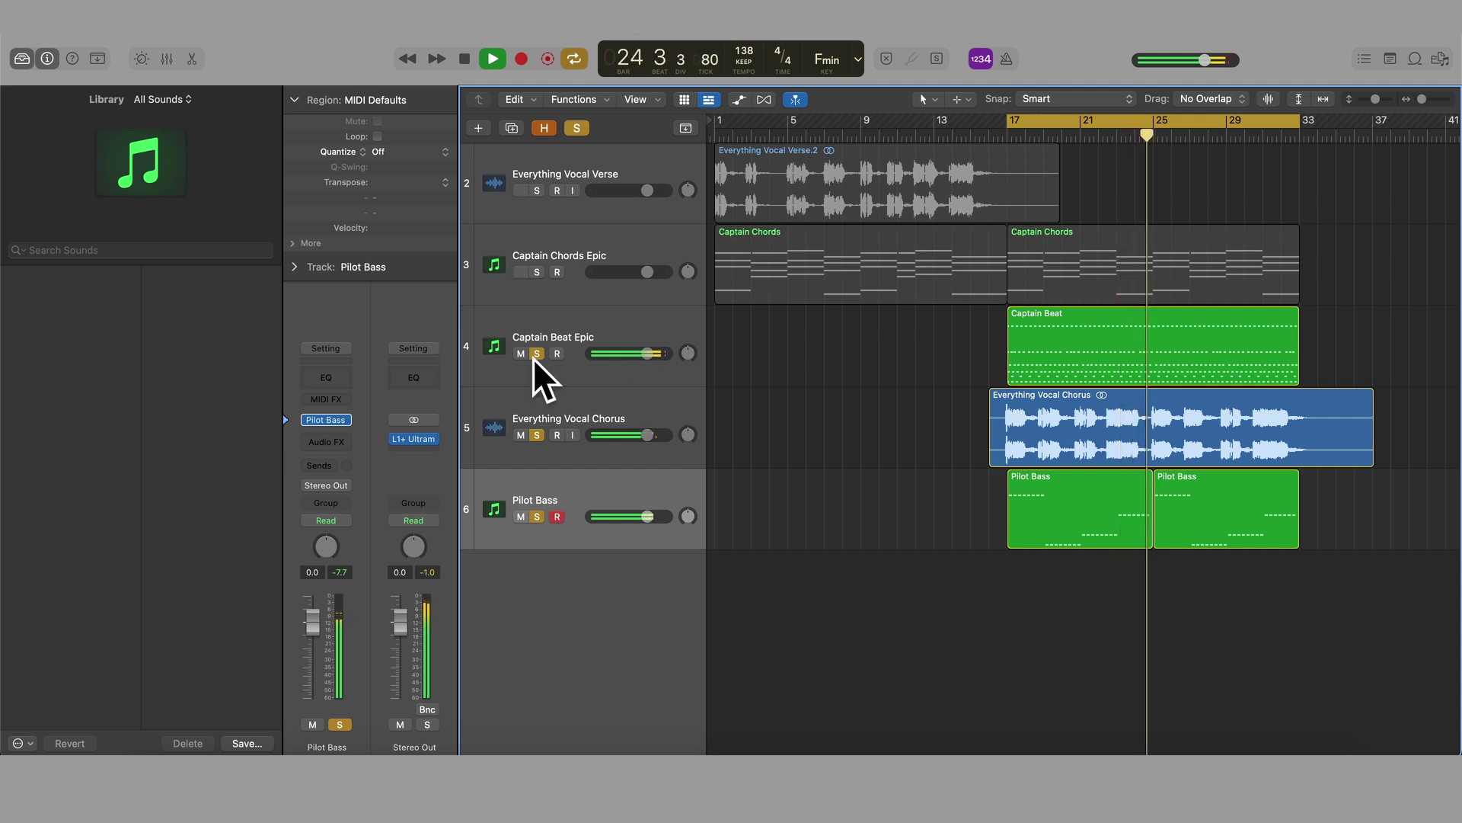
- Solo the Captain Chords Epic track as well and lower its volume to about -10.8 dB during playback
left_click(537, 271)
left_click_drag(648, 272, 622, 272)
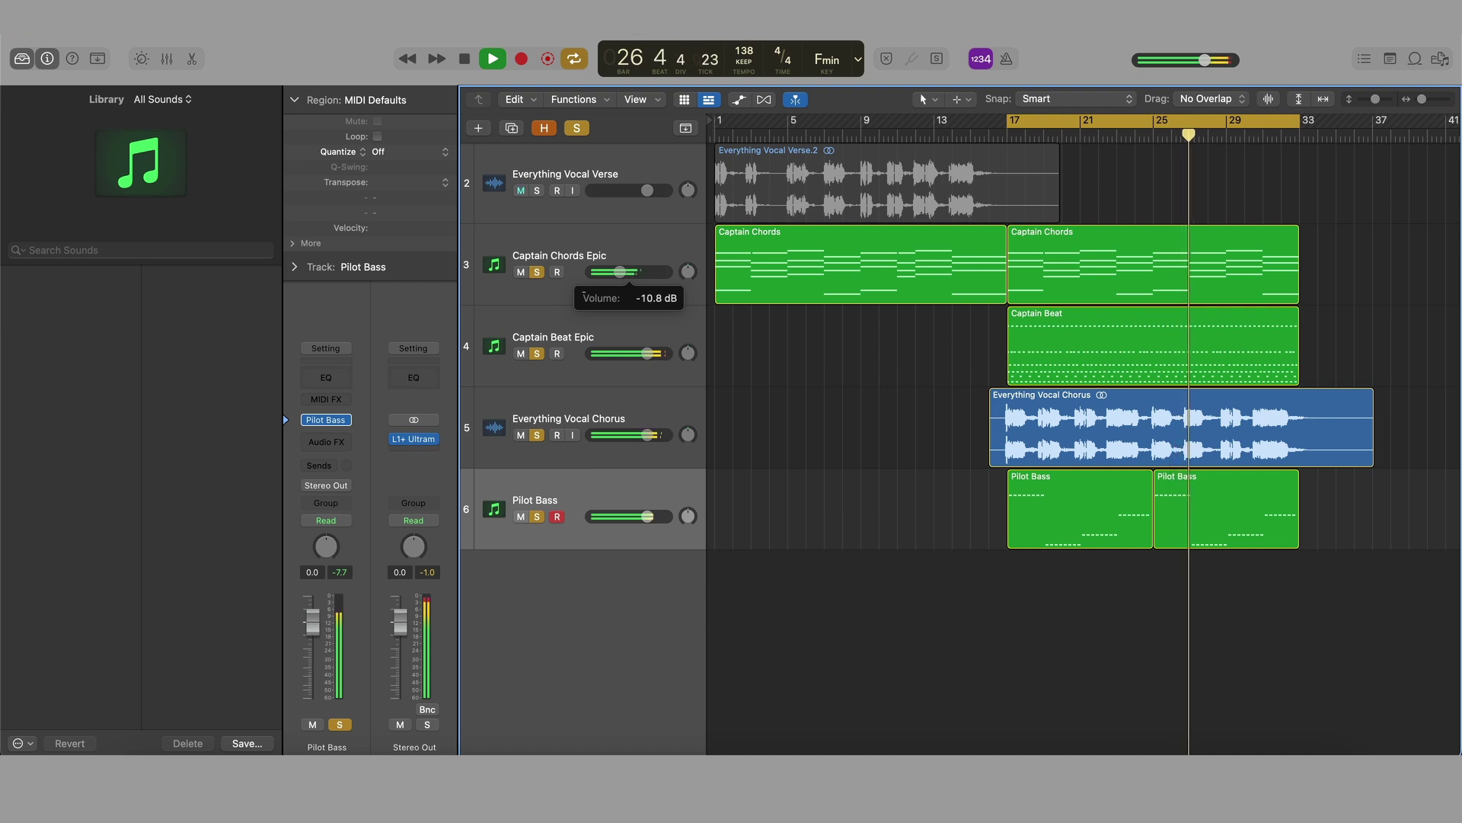
left_click_drag(622, 272, 618, 272)
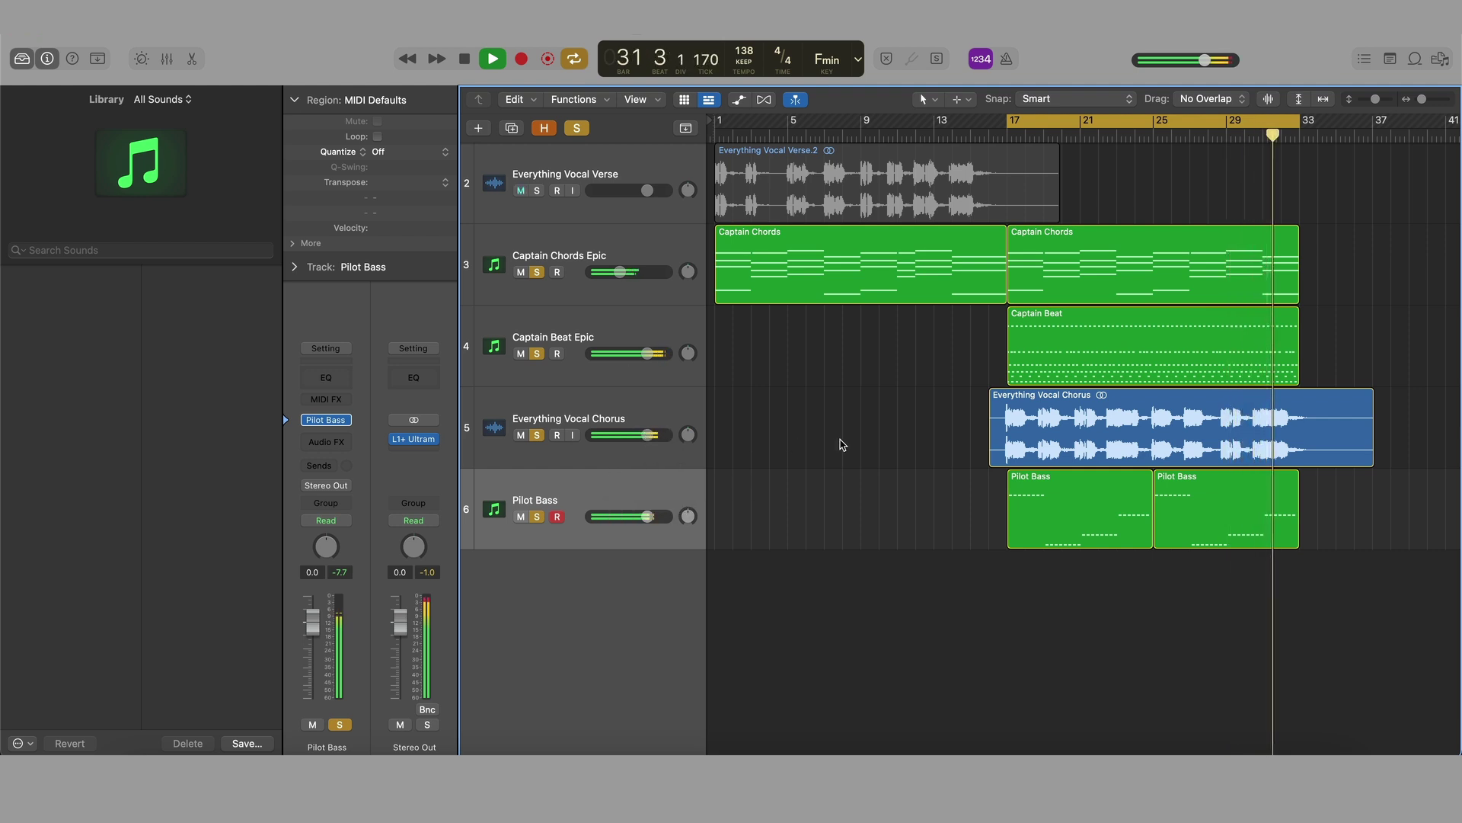
key("space")
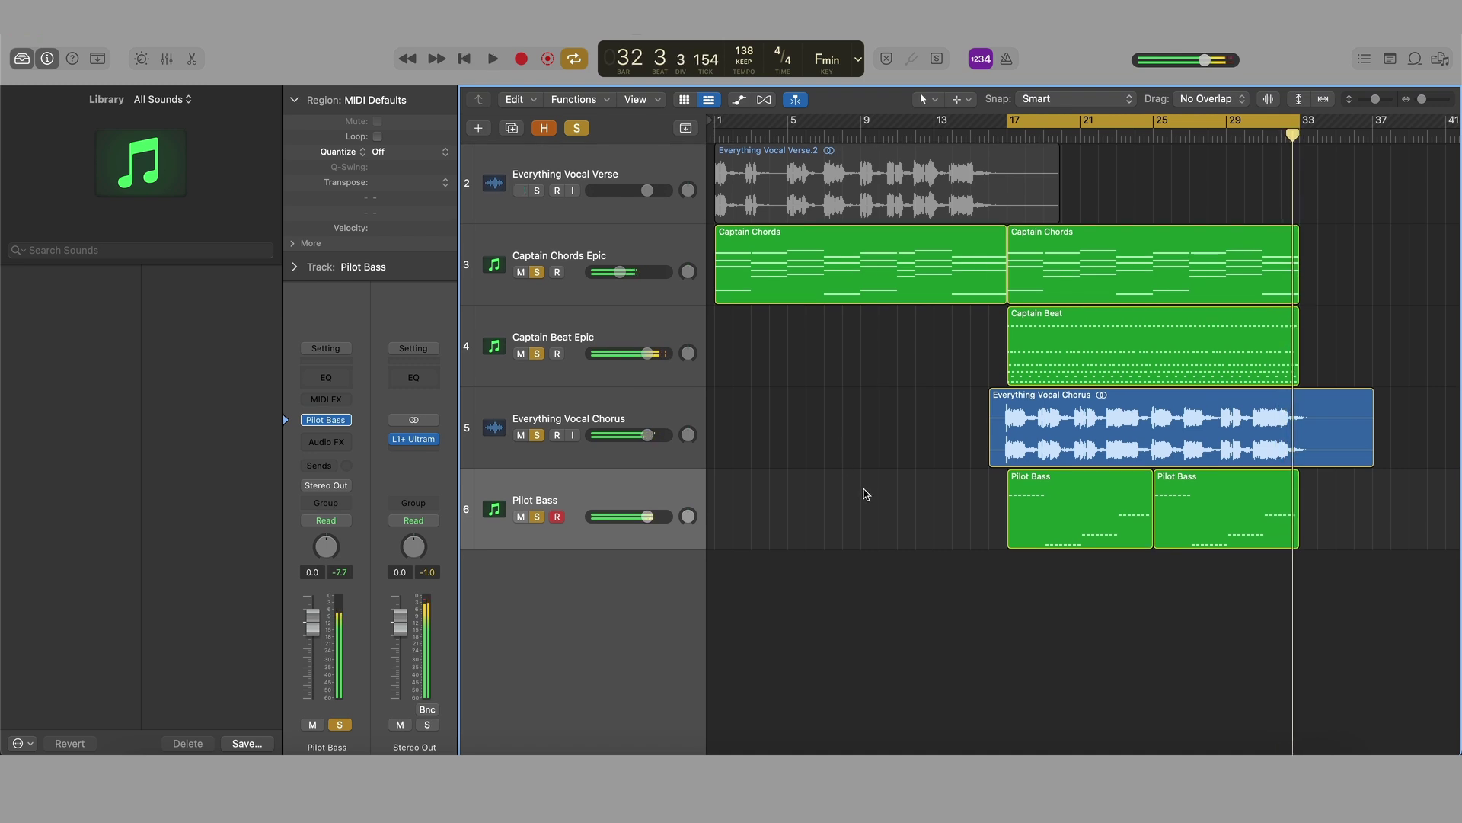
- Move the Everything Vocal Chorus track directly below the Everything Vocal Verse track and clear all the track solos
left_click_drag(567, 395, 581, 252)
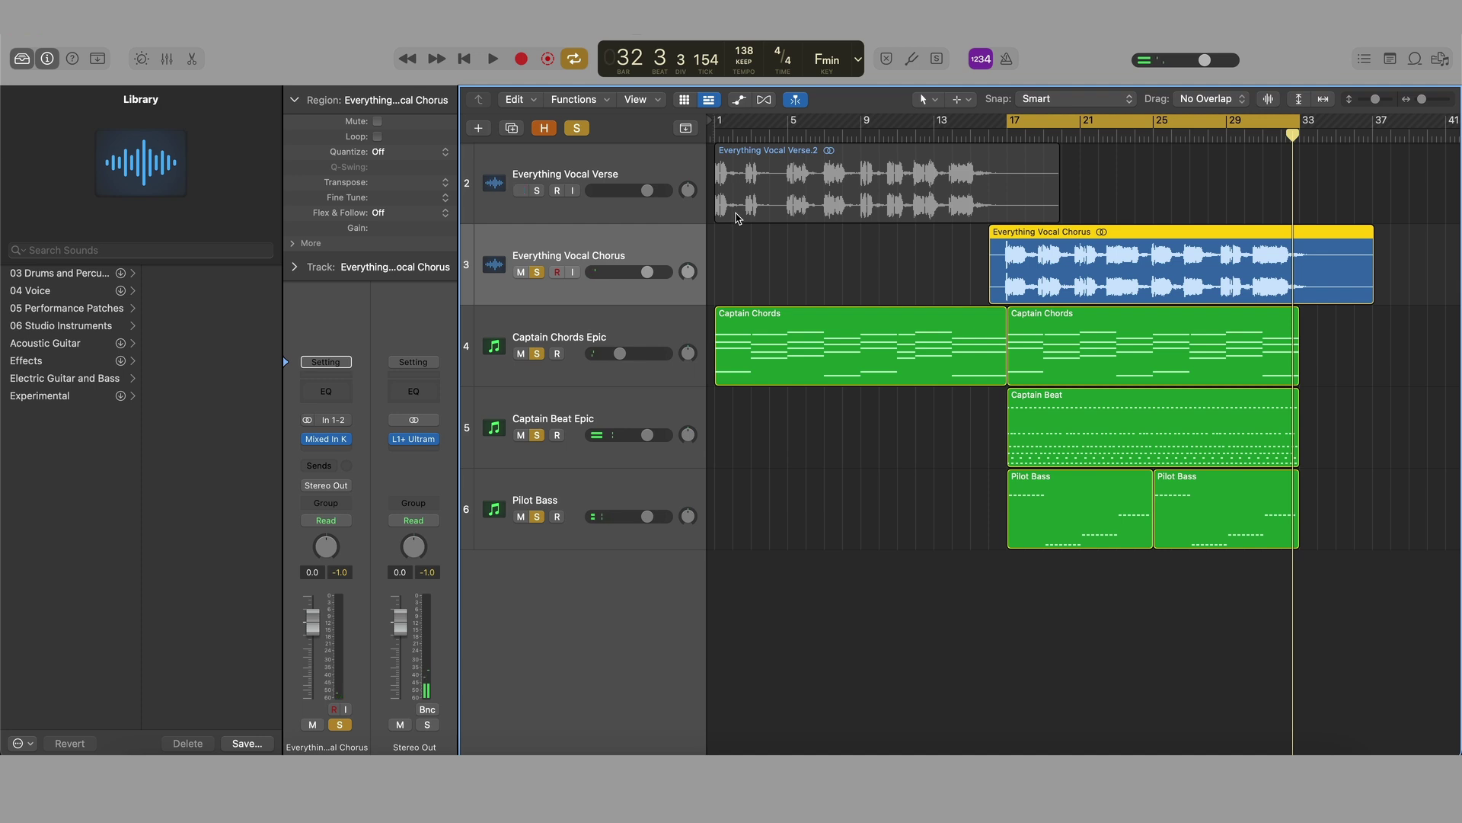
left_click(577, 129)
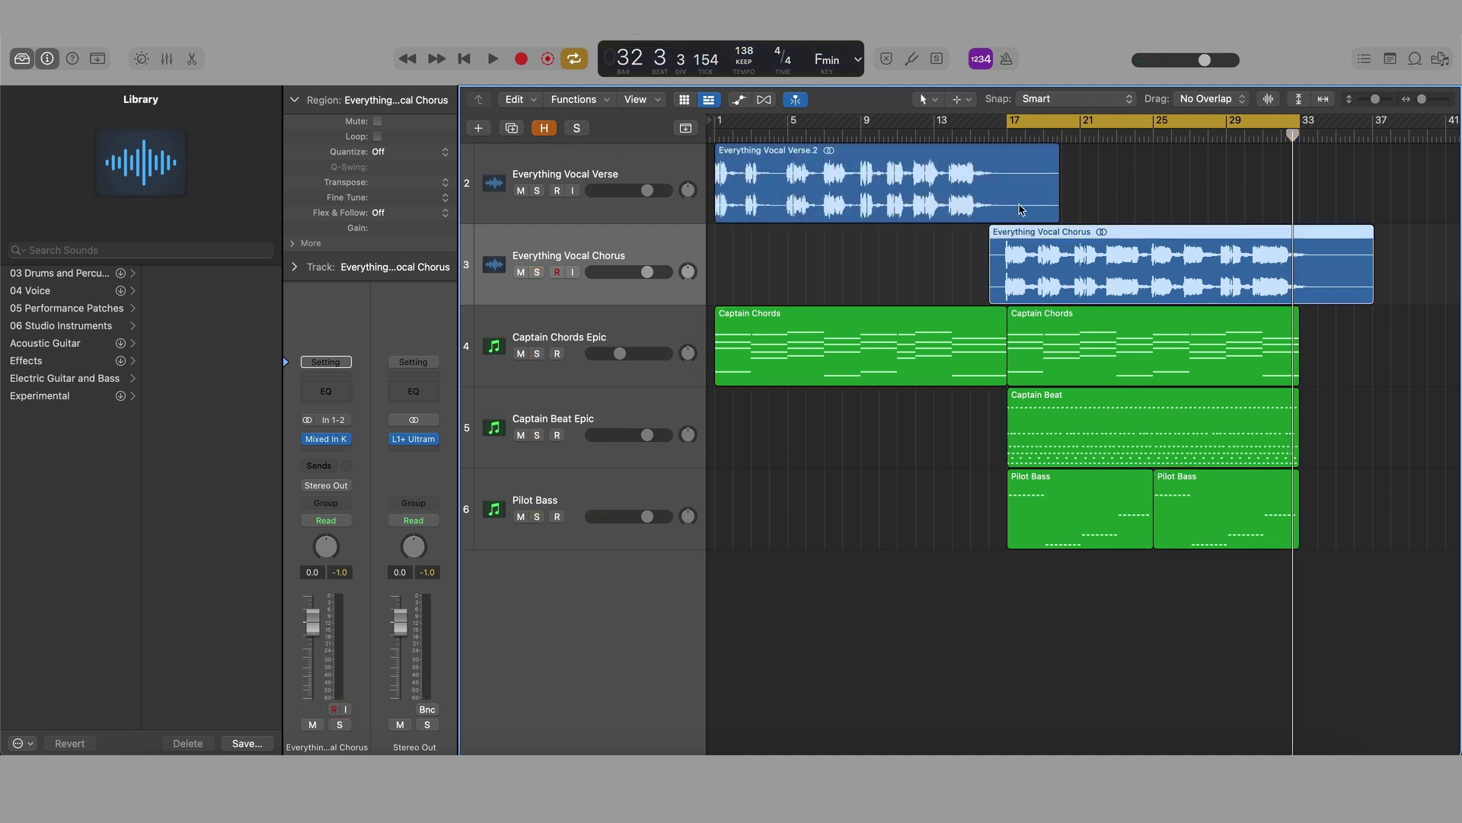
- During chorus playback, set the Vocal Chorus and Vocal Verse tracks to -3.0 dB and Captain Chords Epic to -8.0 dB
key("space")
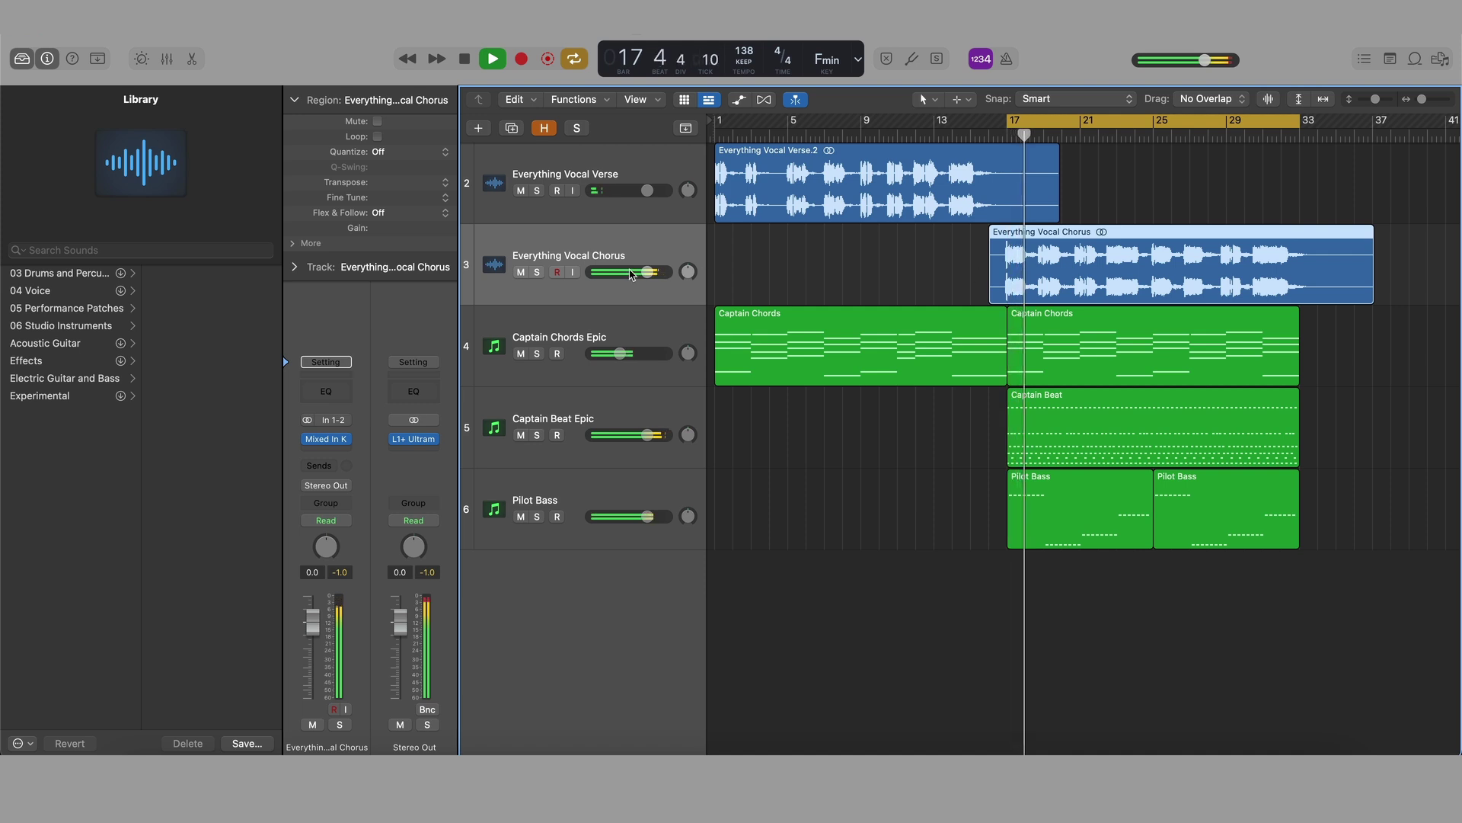
left_click_drag(629, 274, 623, 278)
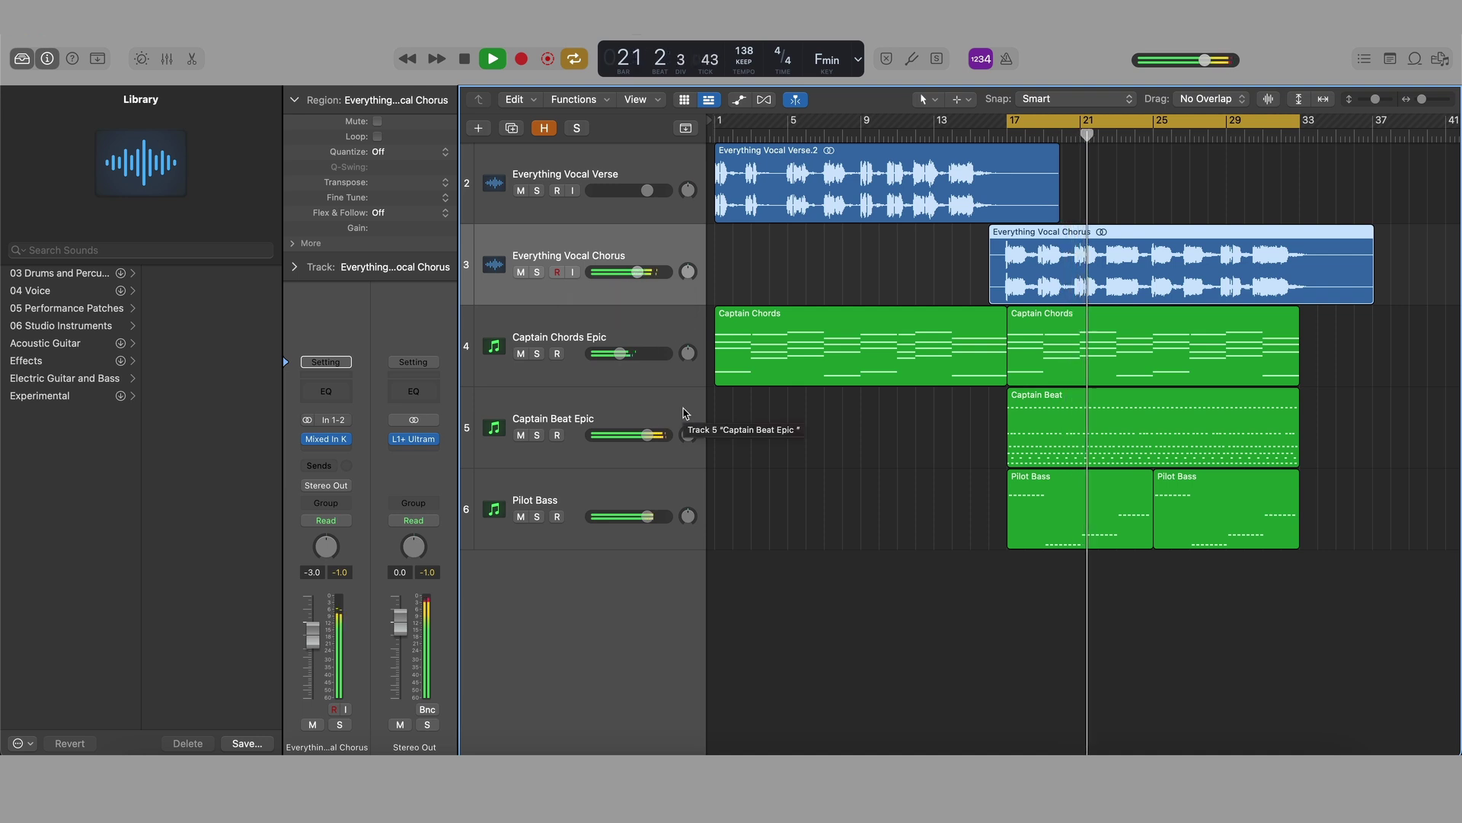
double_click(646, 190)
key("Return")
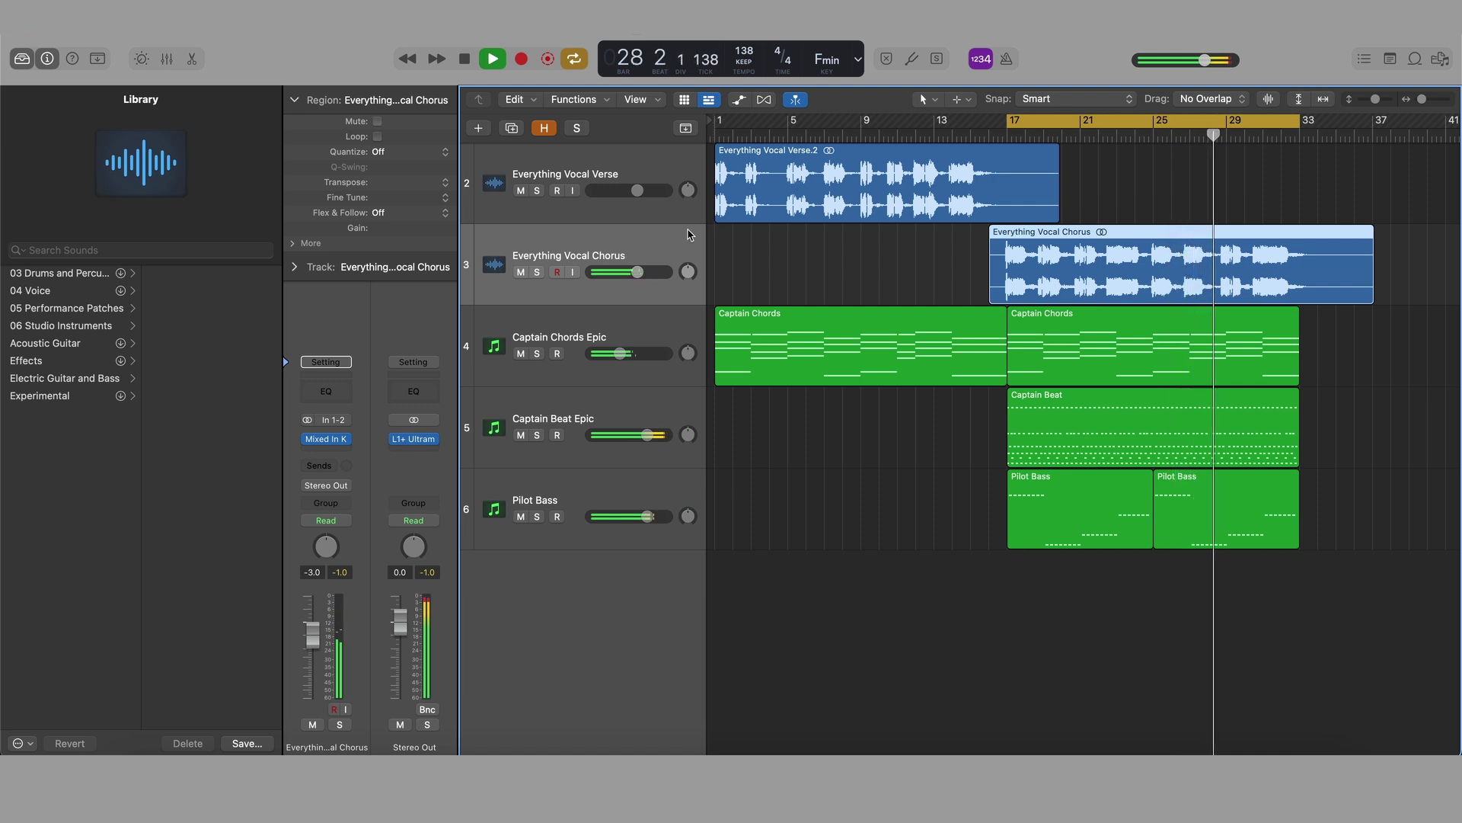
left_click_drag(620, 354, 624, 353)
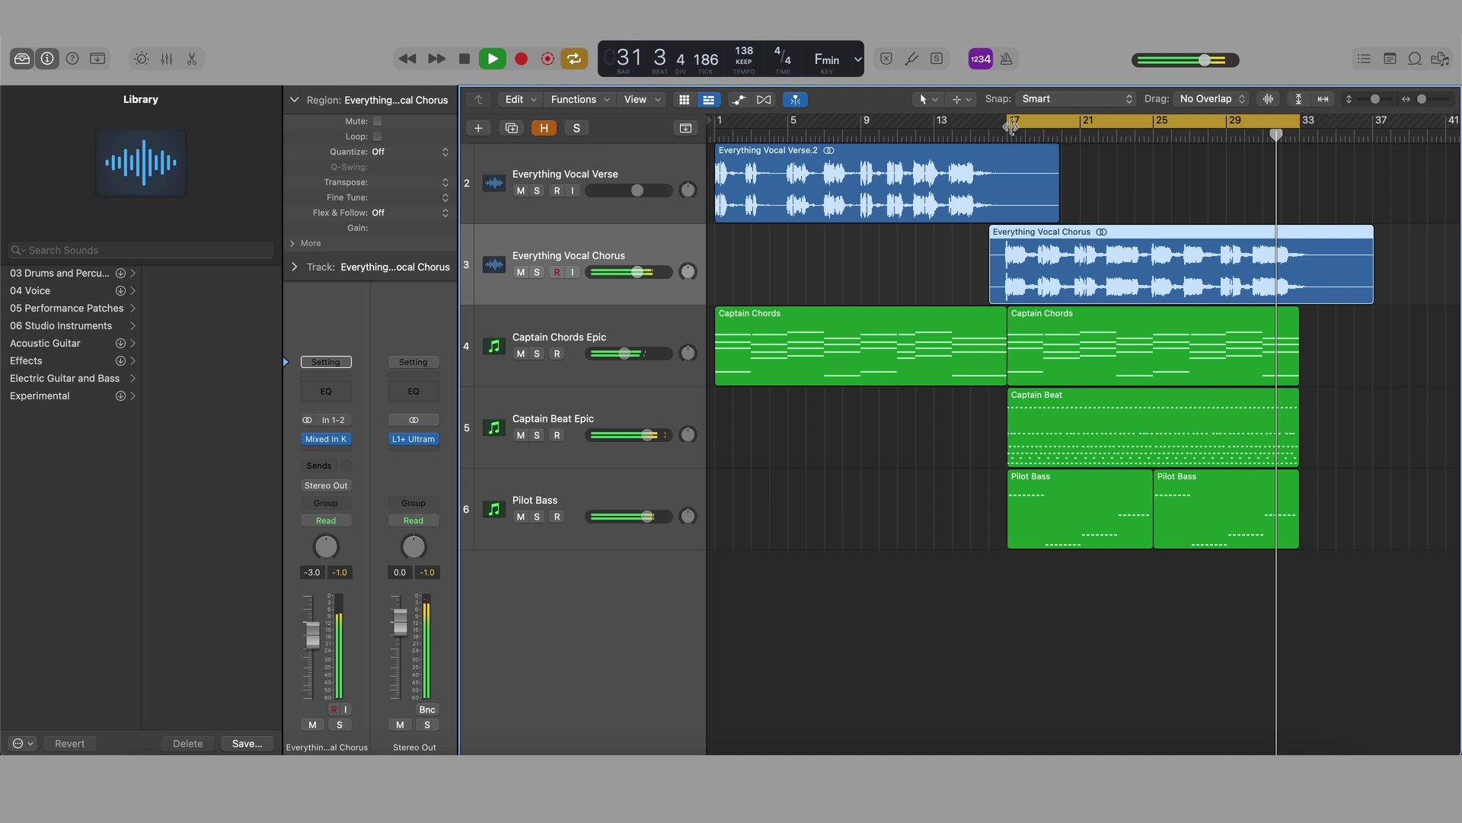
- Extend the cycle range back to bar 1 and play the arrangement from the beginning into the chorus
left_click_drag(1010, 124, 718, 124)
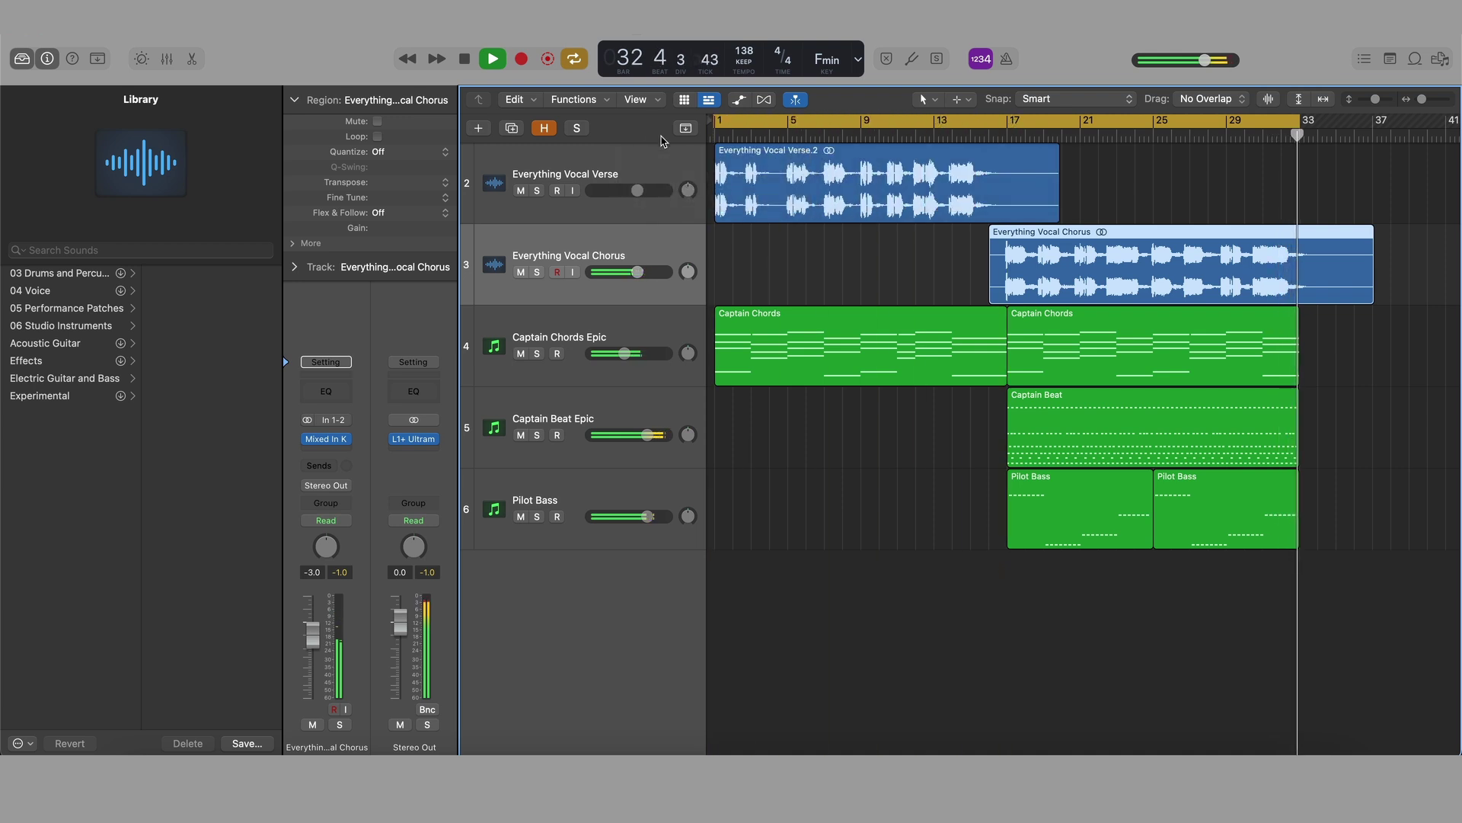
key("space")
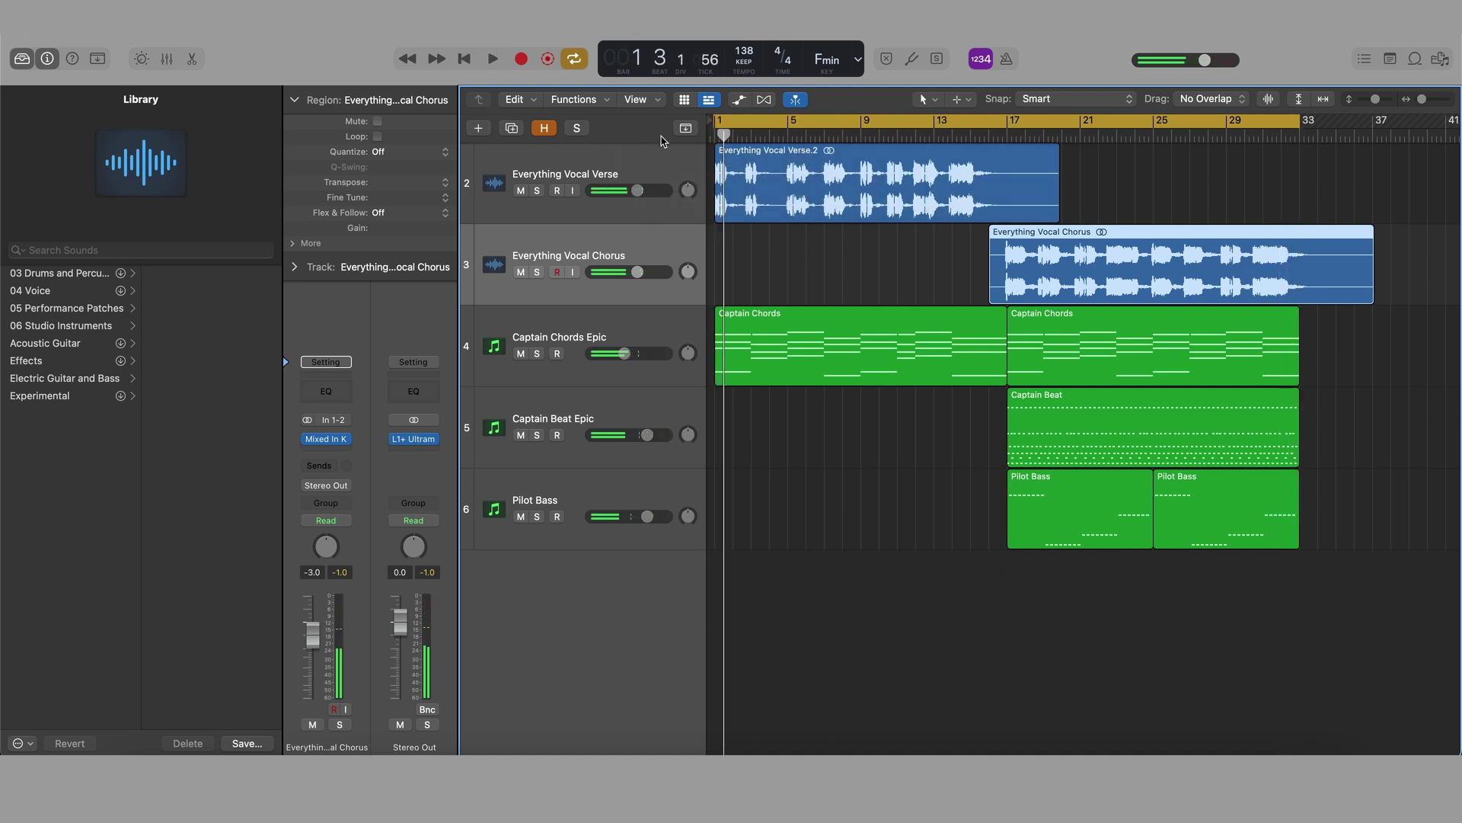
key("super+Right")
scroll(708, 141, "left", 5)
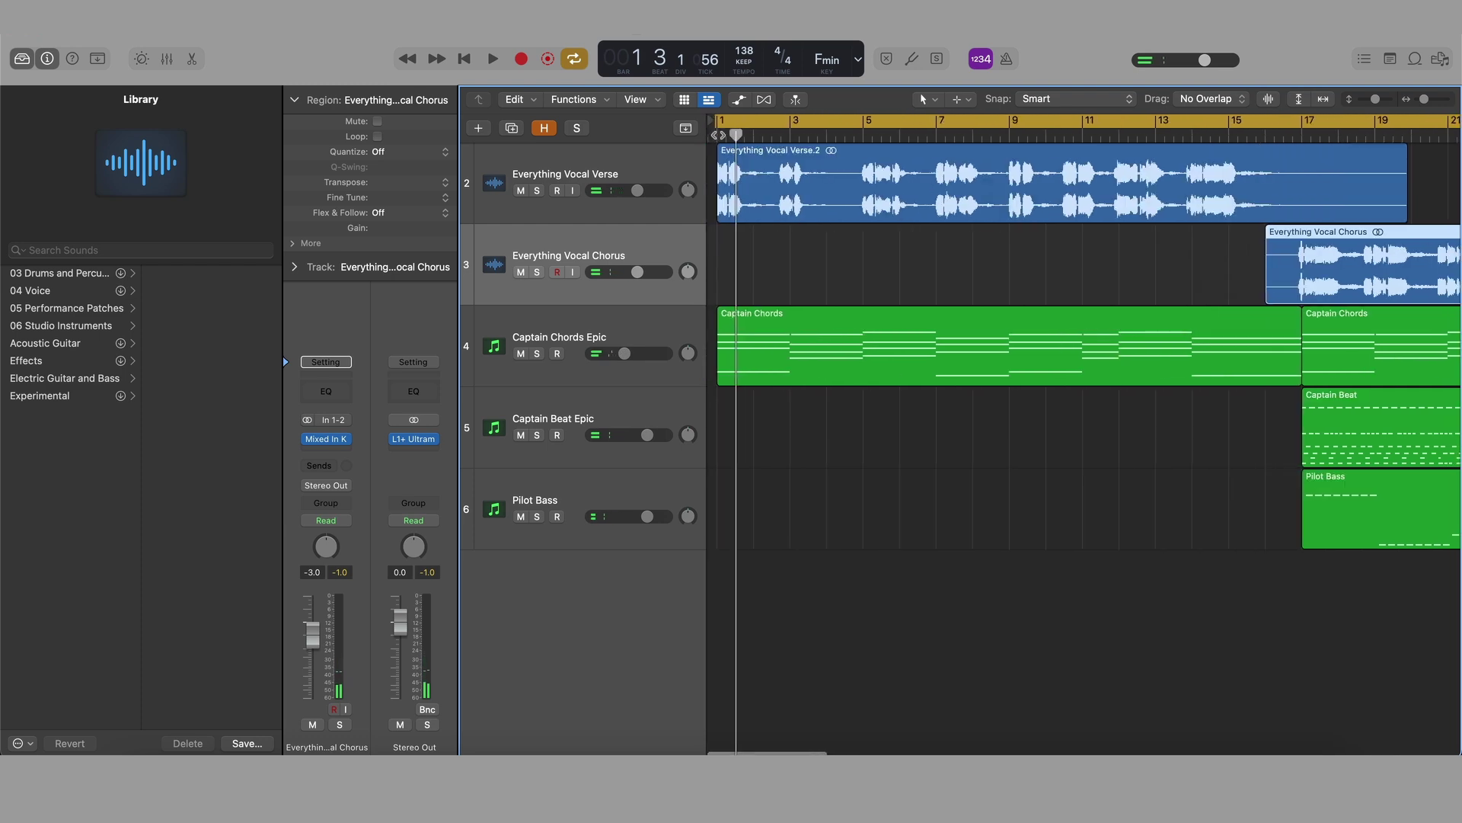
left_click_drag(721, 137, 731, 142)
key("space")
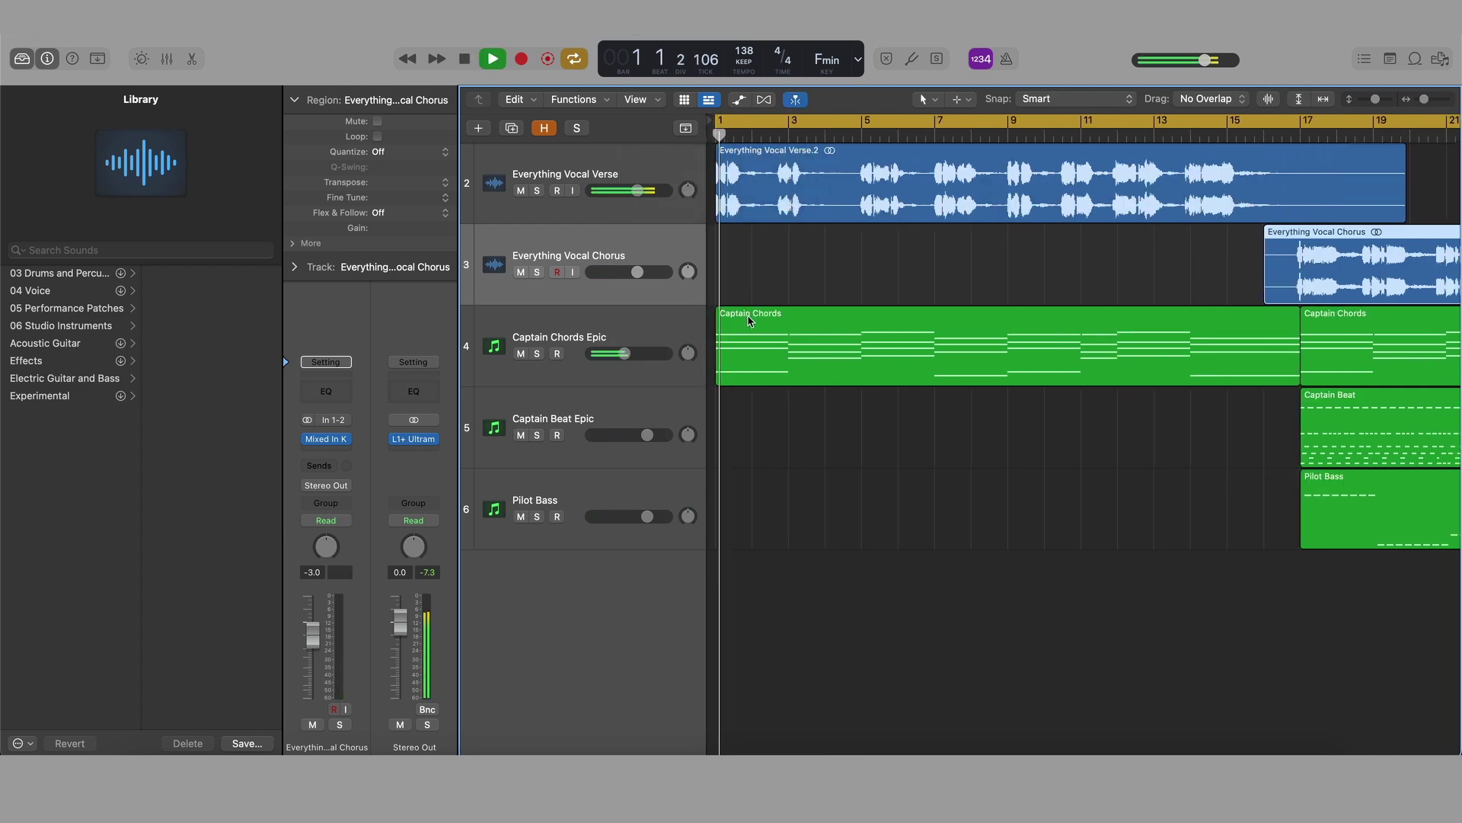
key("super+Left")
key("super+Left")
key("super+Left")
key("super+Left")
key("super+Right")
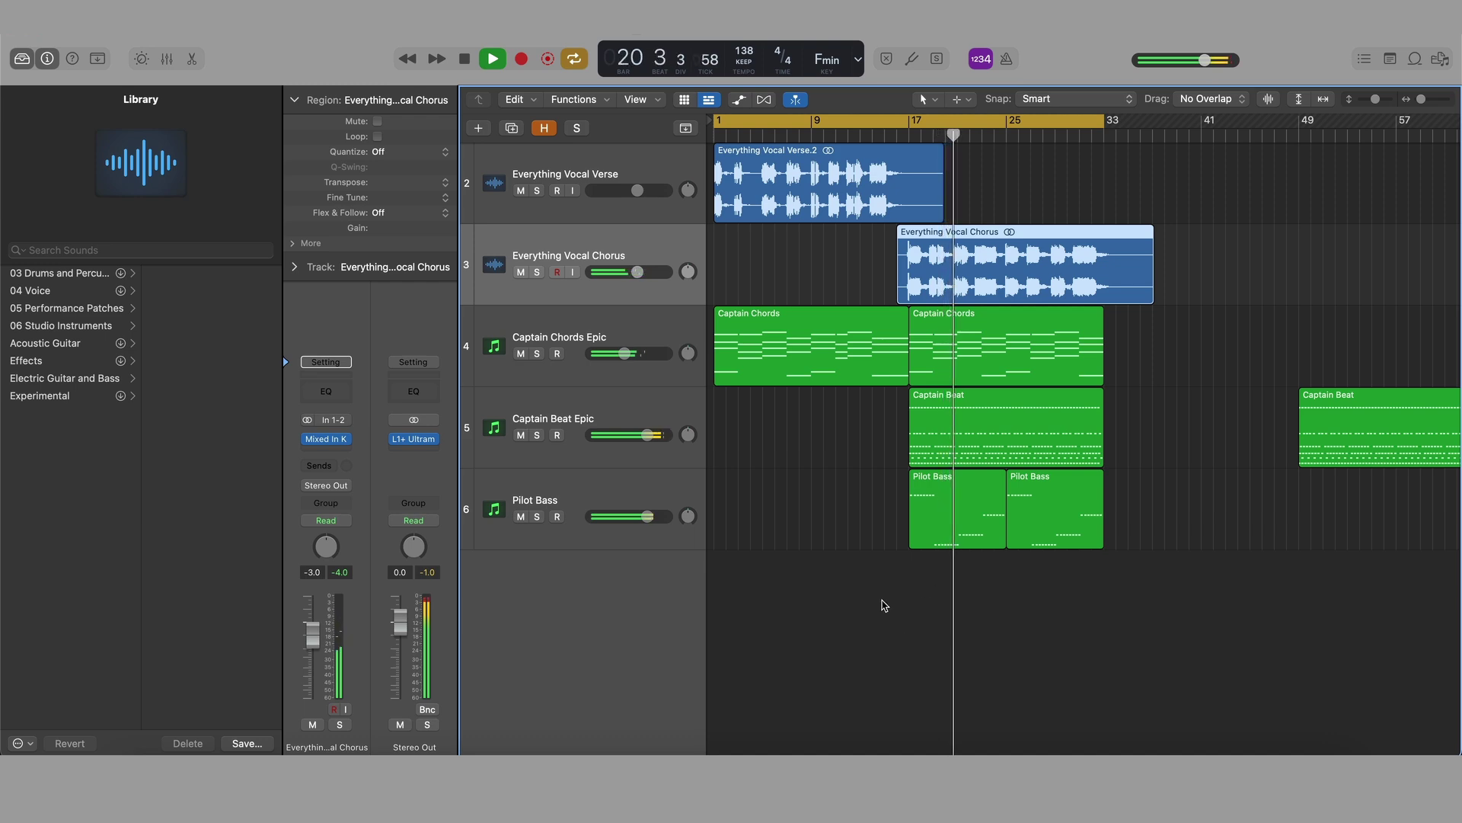
- Stop playback, open the chorus Captain Beat region in the Piano Roll and delete its first-half notes above the lowest row
key("space")
double_click(967, 466)
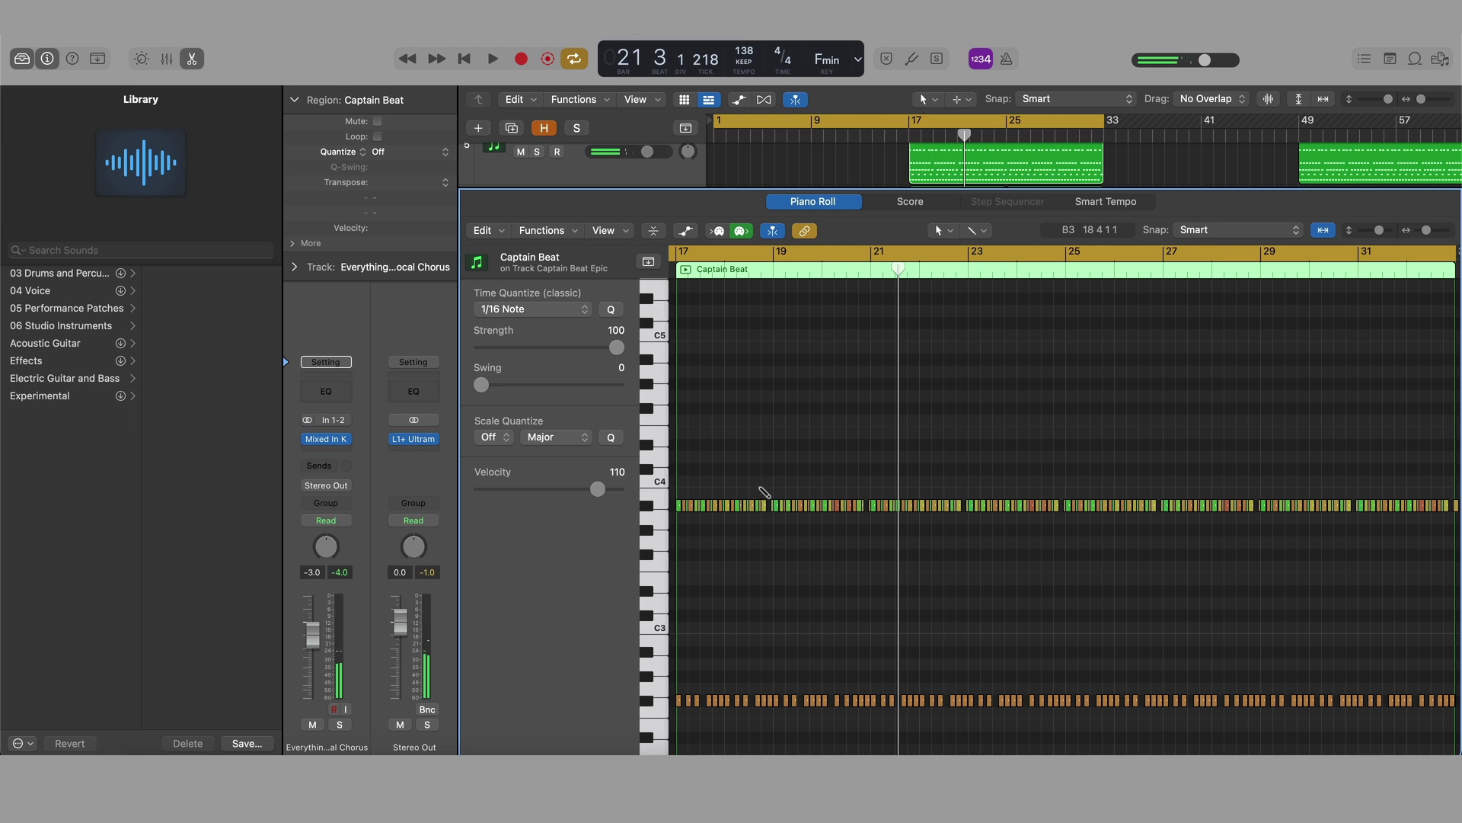
key("super+Up")
key("super+Up")
key("super+Up")
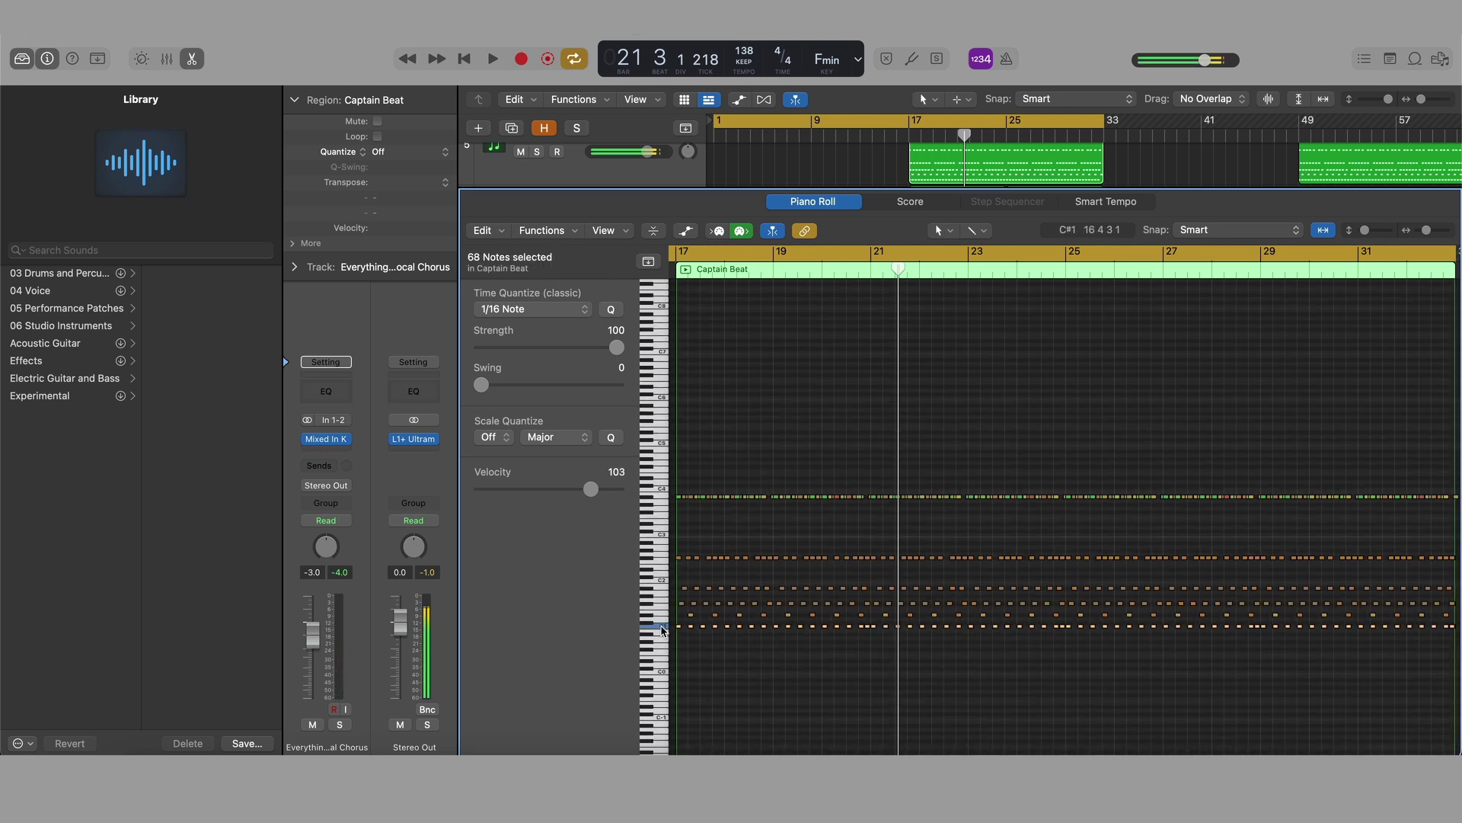
scroll(845, 416, "left", 5)
left_click_drag(731, 464, 881, 619)
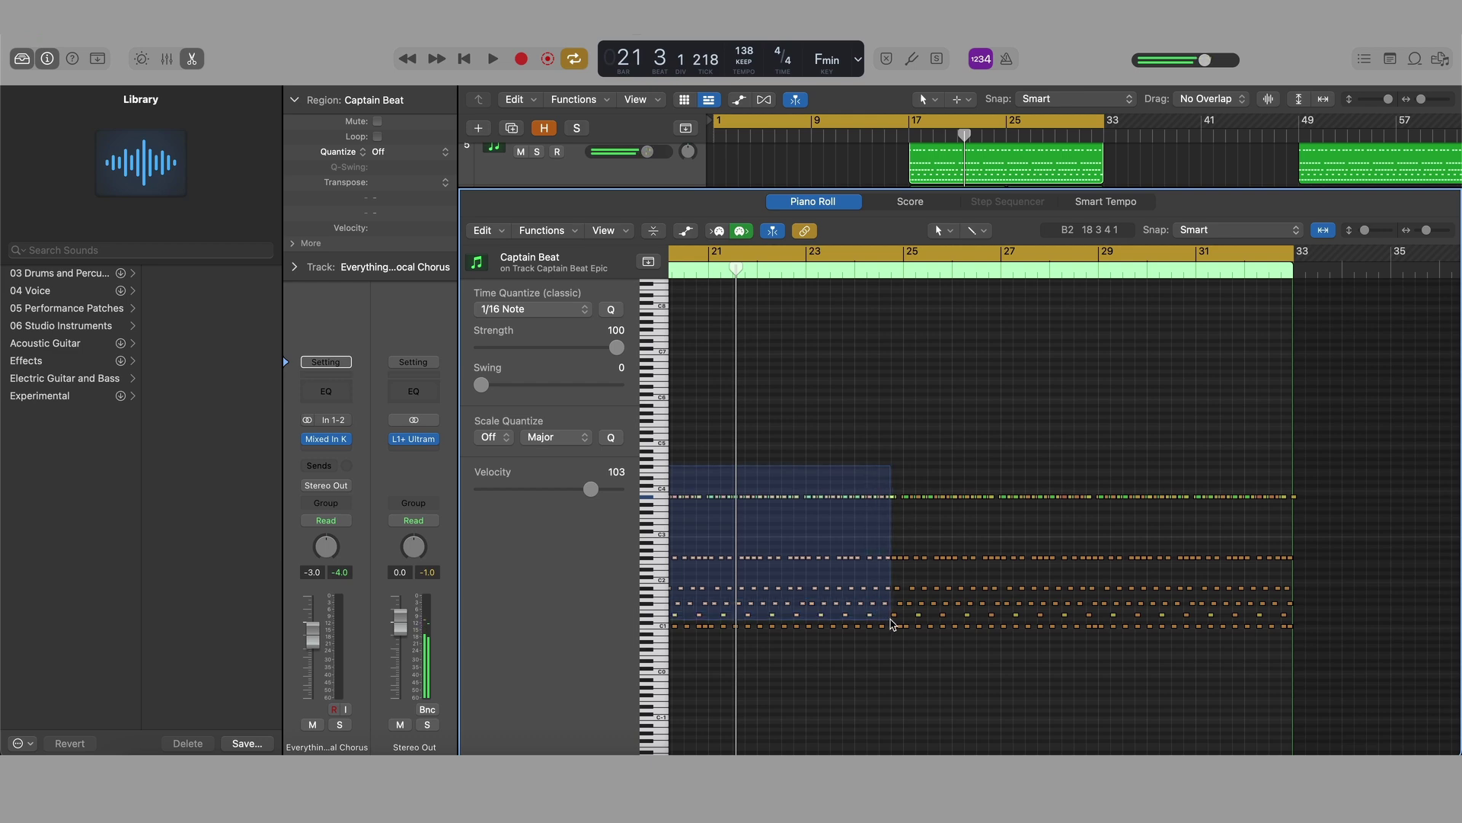
left_click_drag(892, 621, 893, 623)
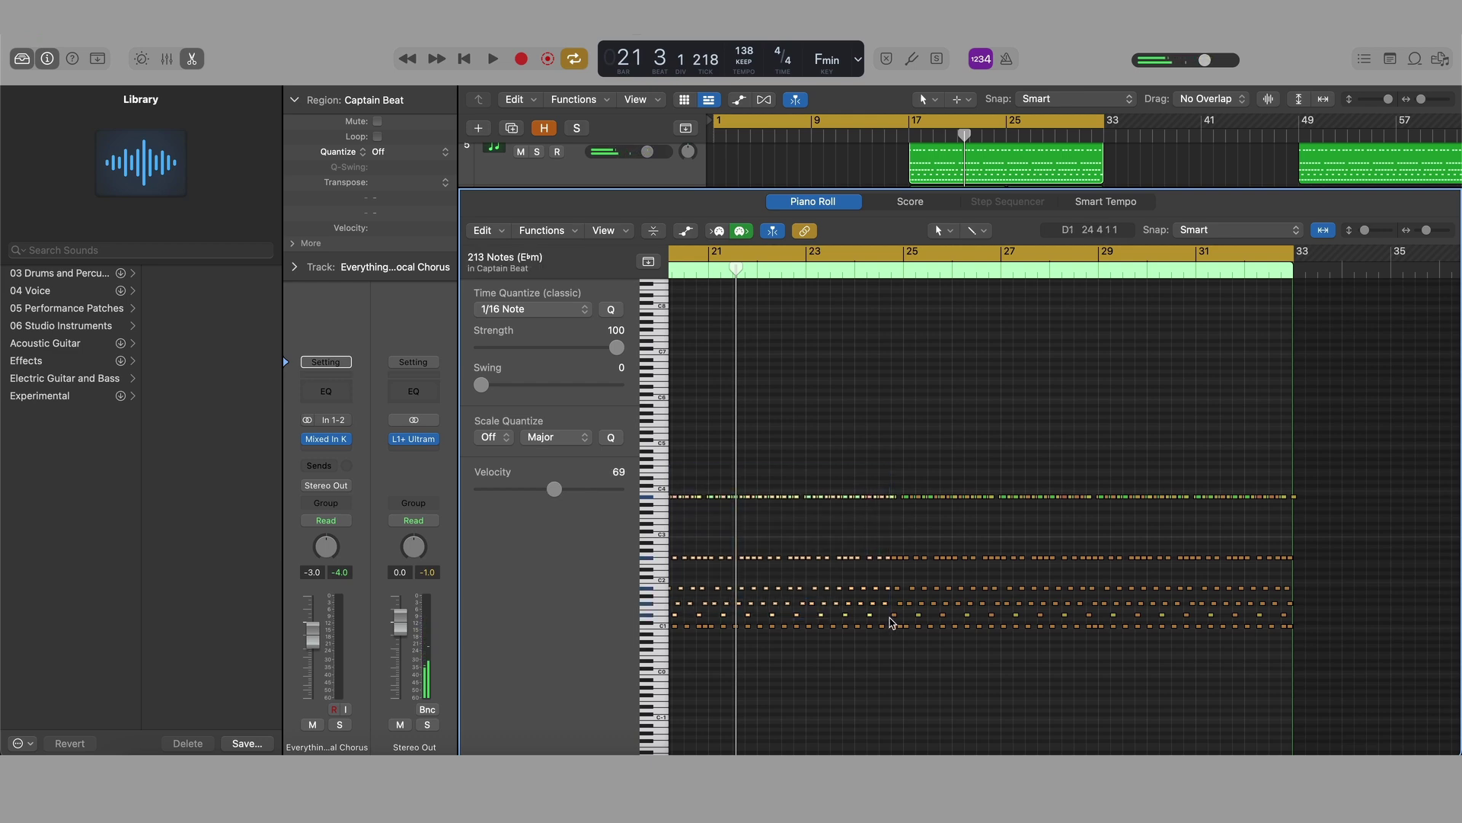
- Delete the leftover Captain Beat notes above the lowest row just before bar 25 and close the Piano Roll
key("super+Right")
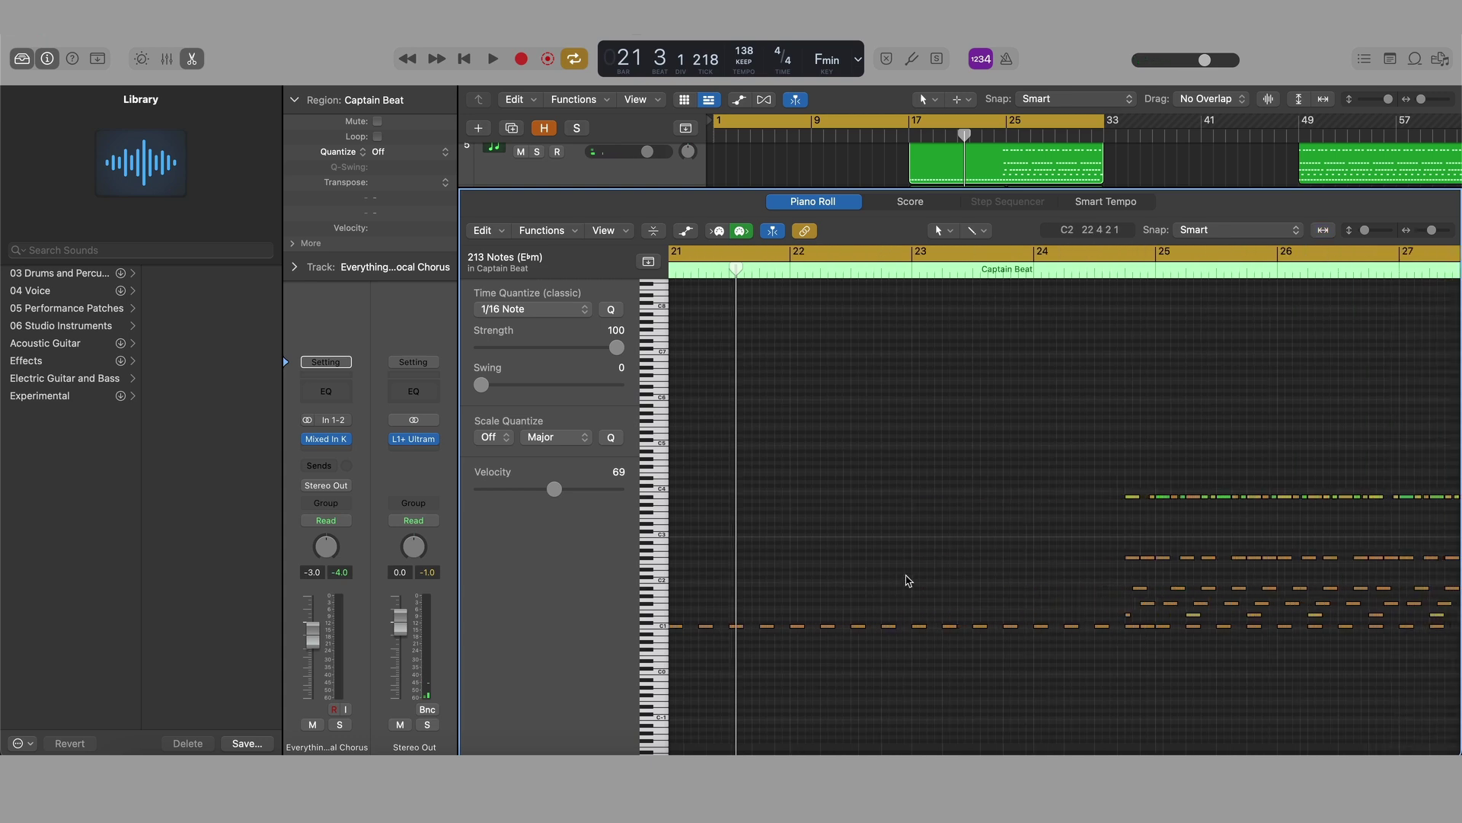
scroll(974, 571, "right", 3)
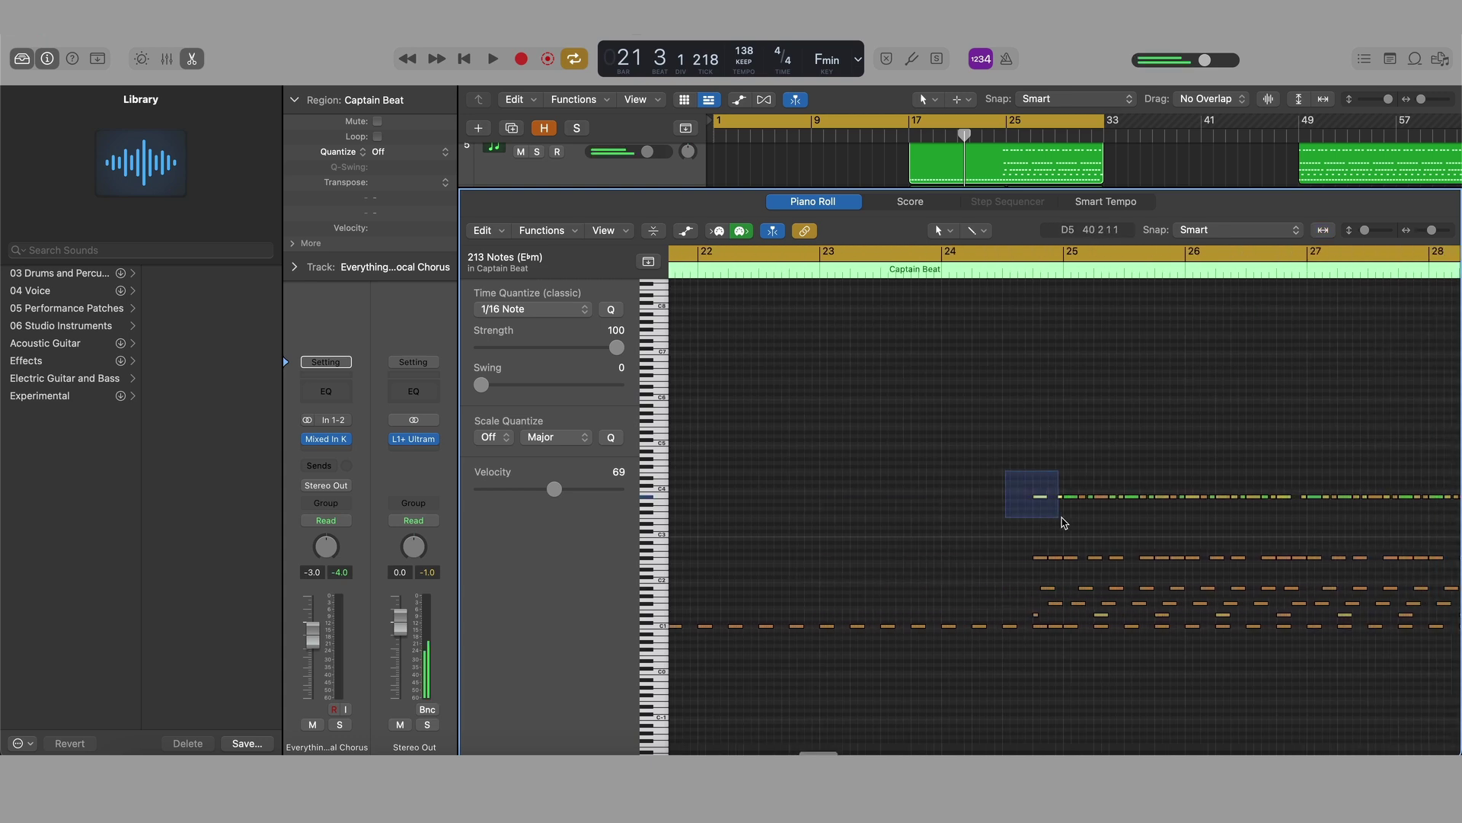
left_click_drag(1063, 523, 1062, 521)
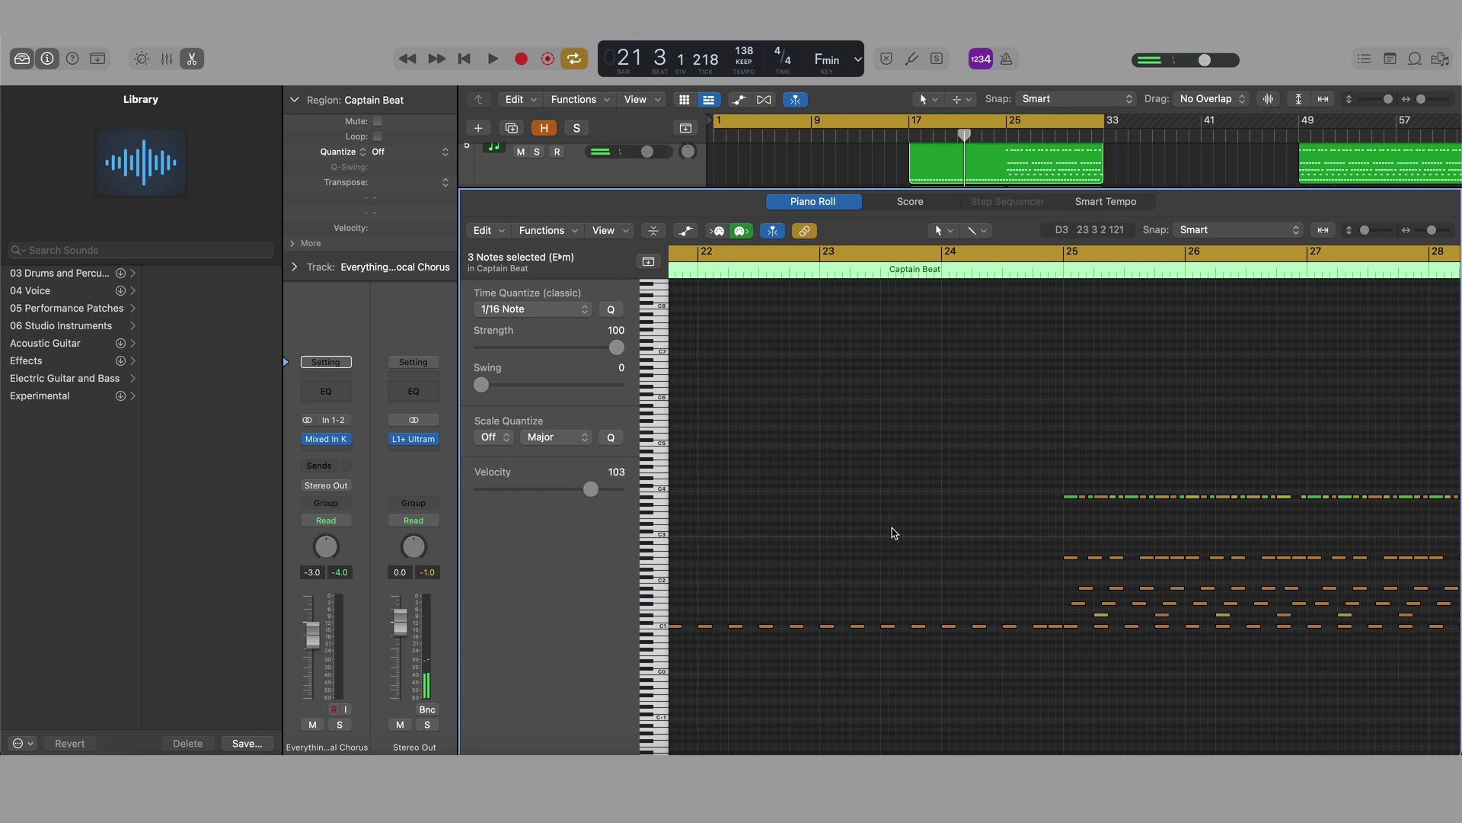
key("x")
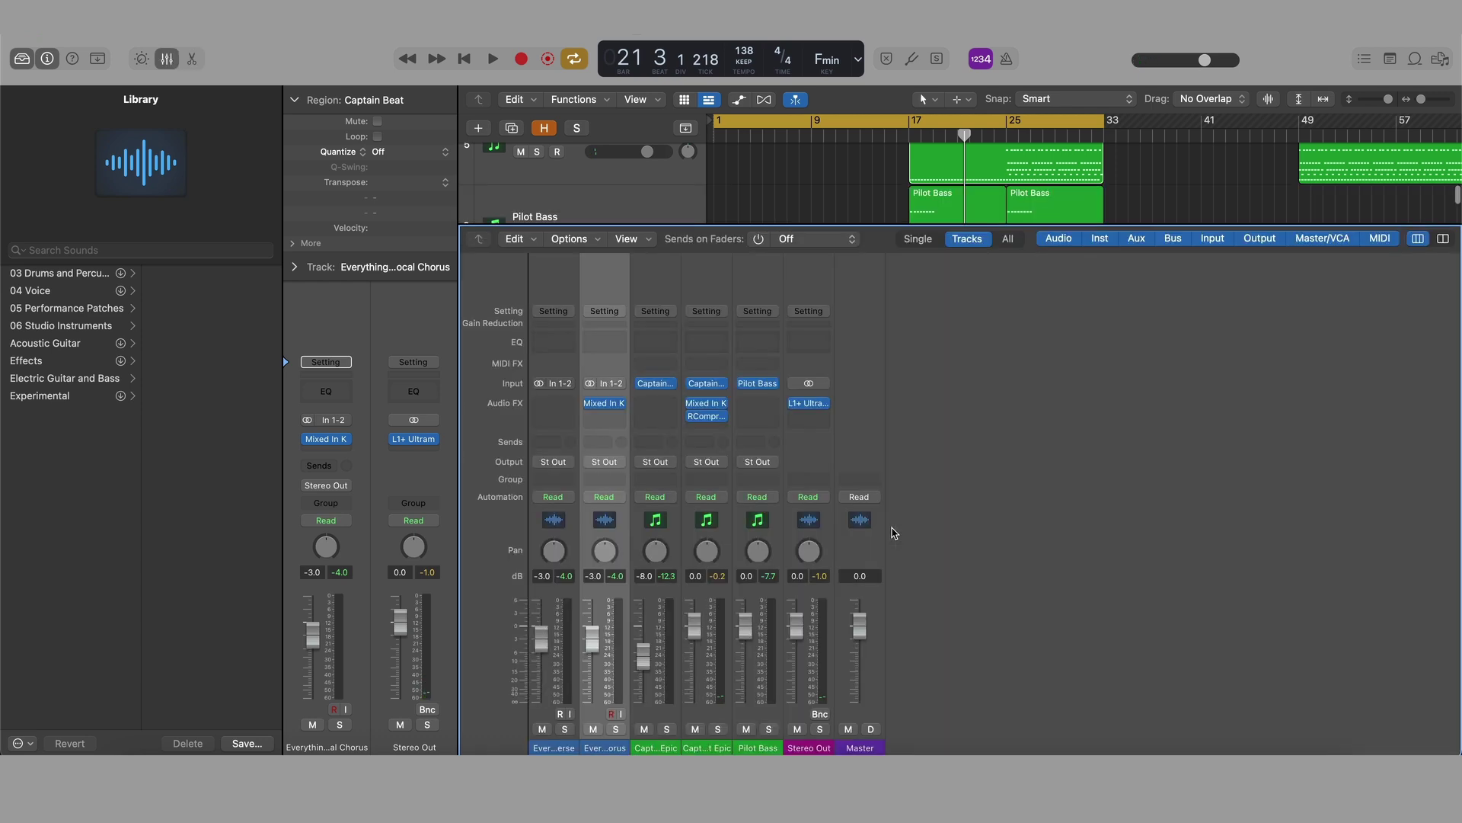
key("x")
mouse_move(911, 134)
left_mouse_down()
mouse_move(885, 134)
mouse_move(910, 135)
left_mouse_up()
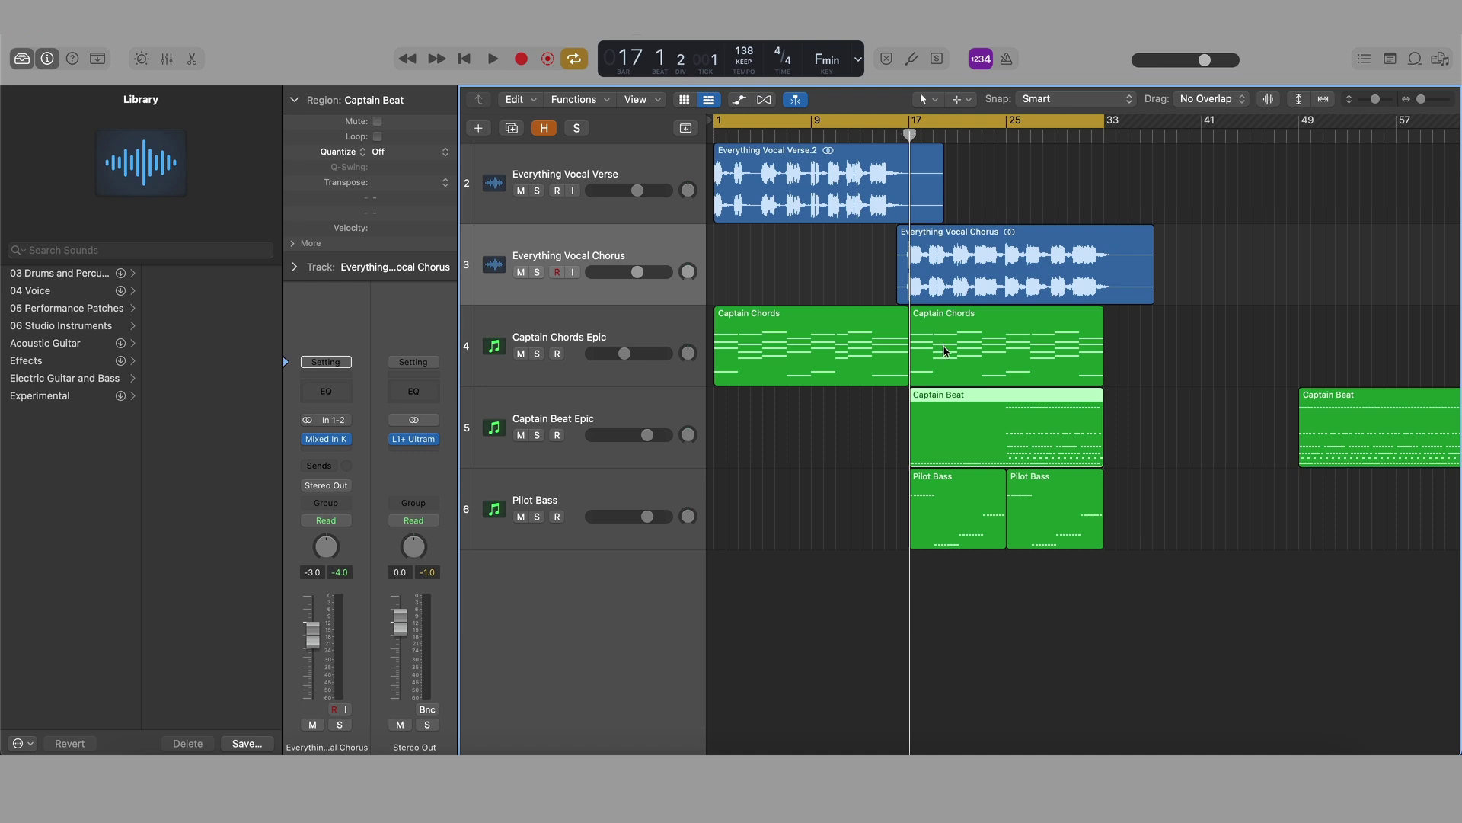
left_click_drag(994, 134, 1005, 135)
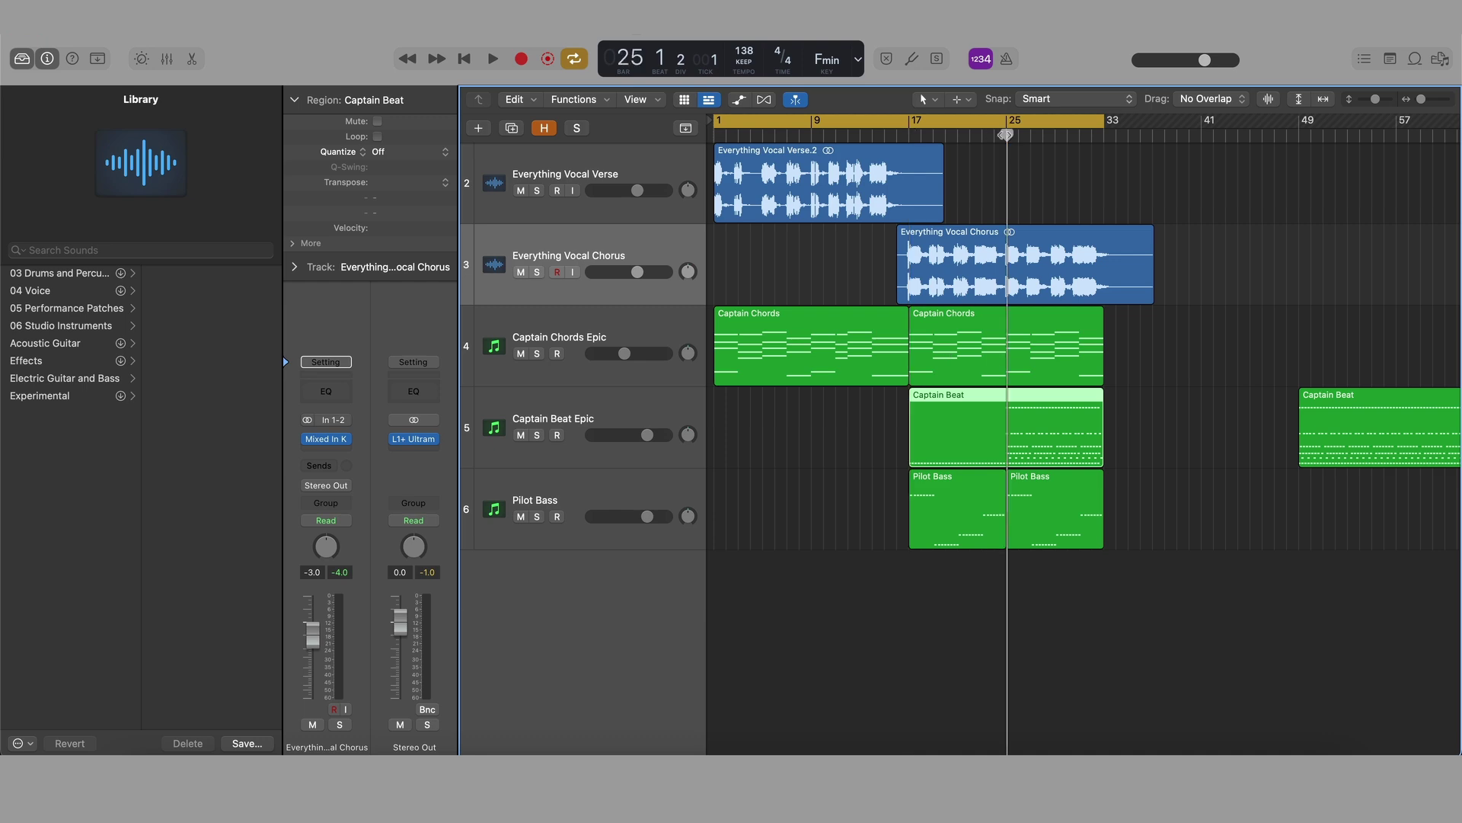
left_click(1025, 368)
key("super+t")
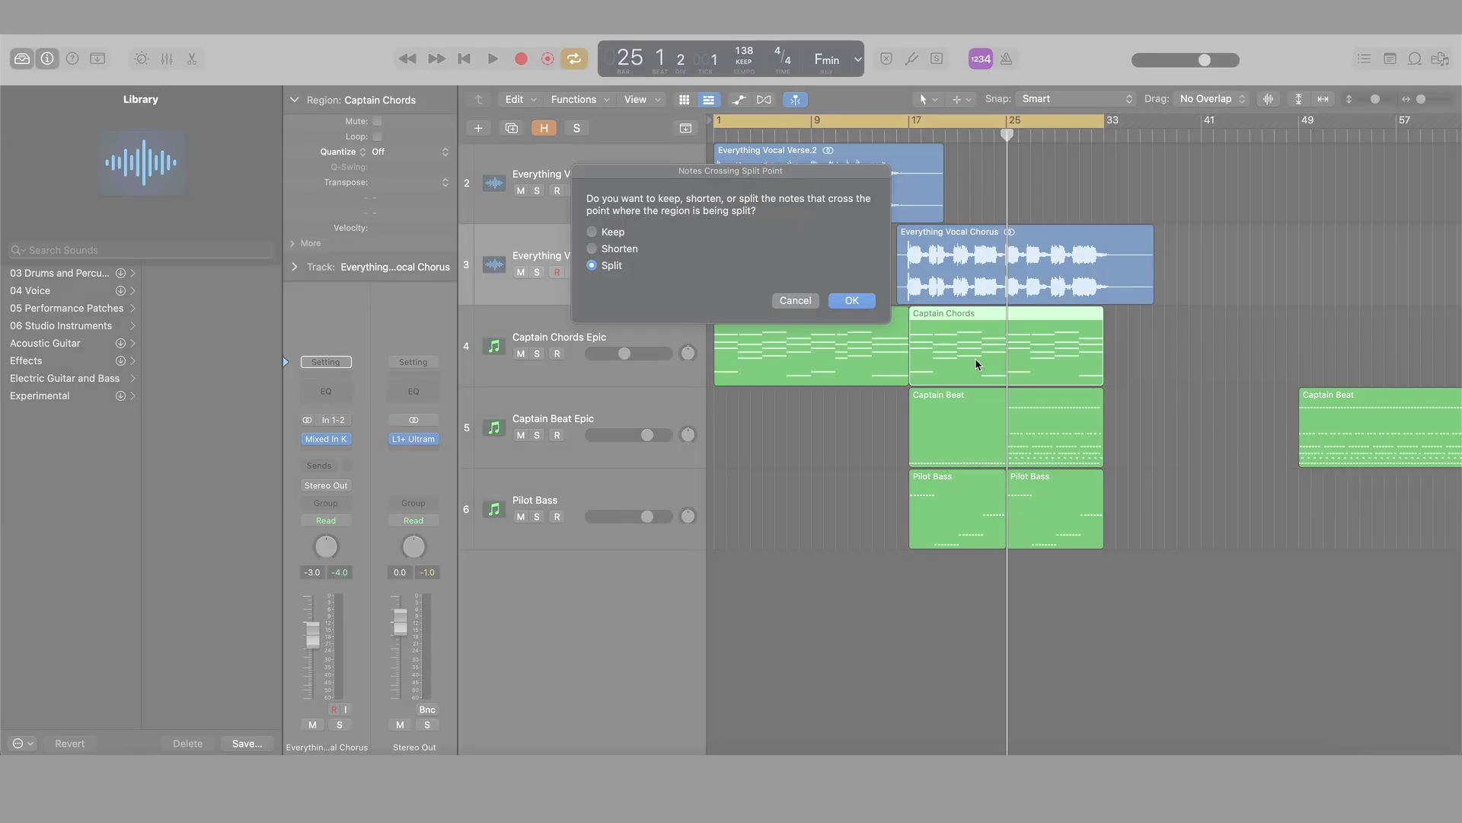
left_click(794, 301)
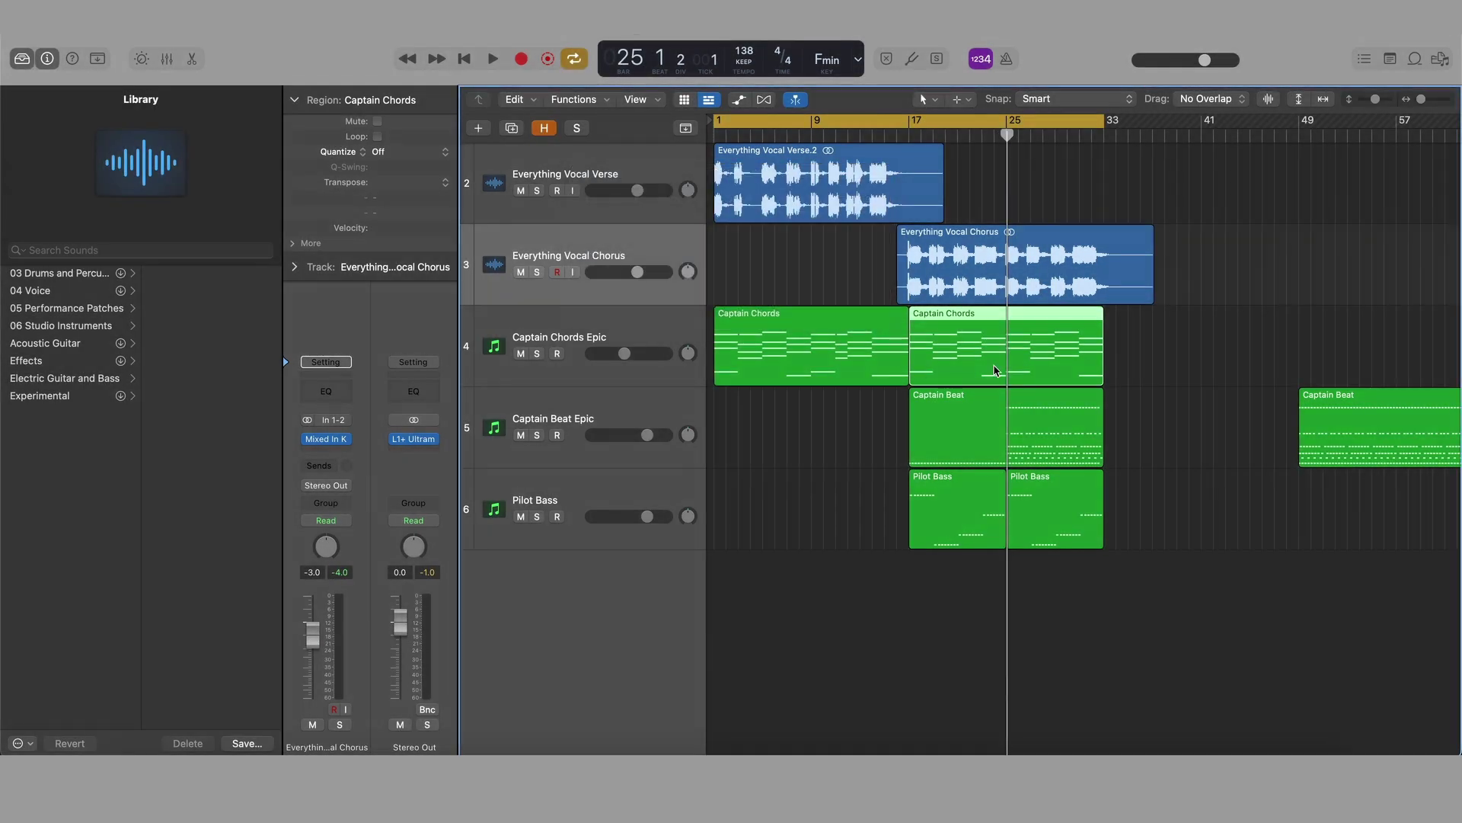
- Open the chorus Captain Chords region in the Piano Roll, delete its chords from bar 17 to bar 25 and close the editor
double_click(995, 368)
left_click_drag(1071, 268, 1070, 273)
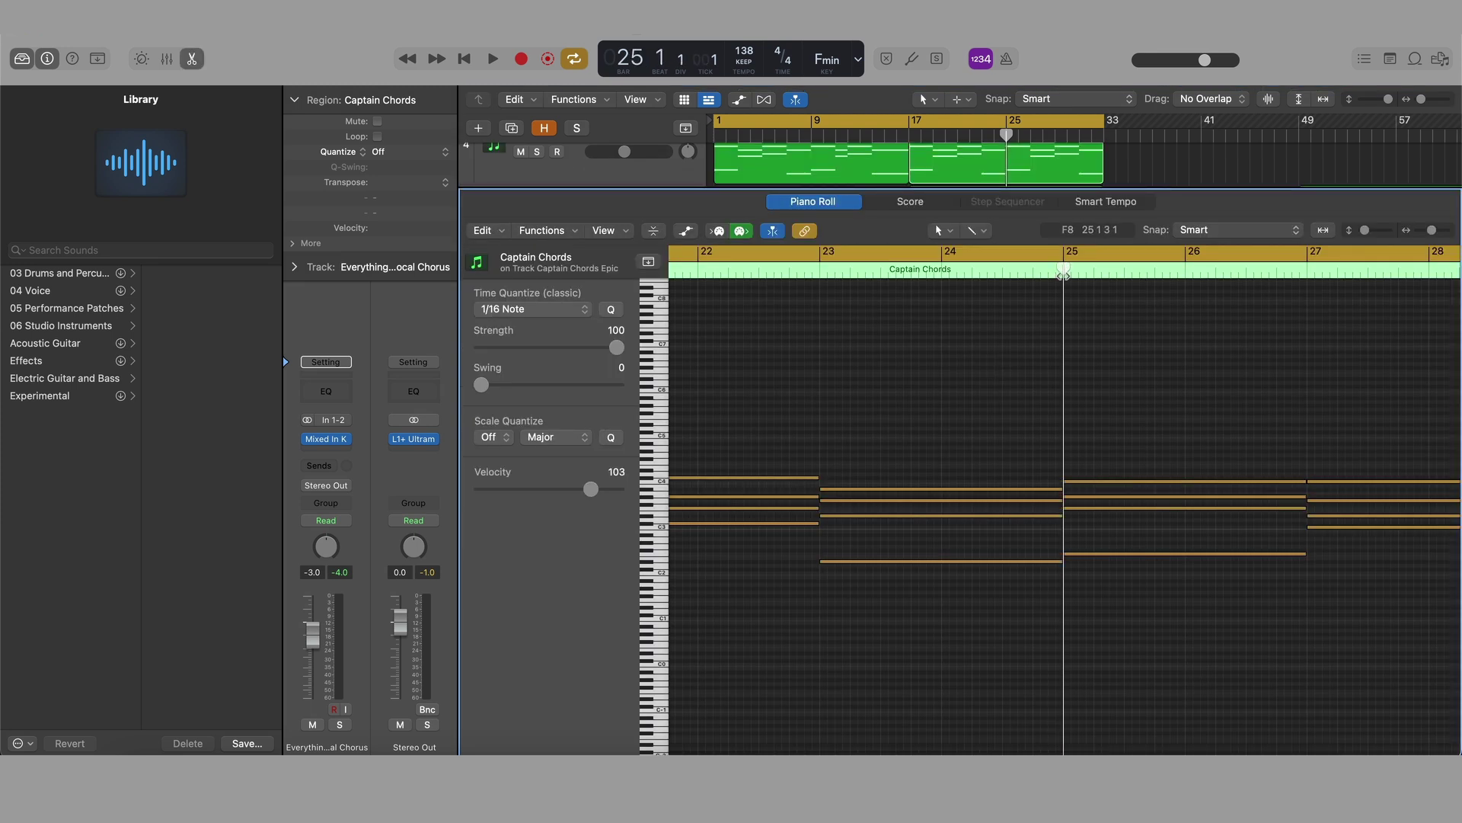
key("x")
key("x")
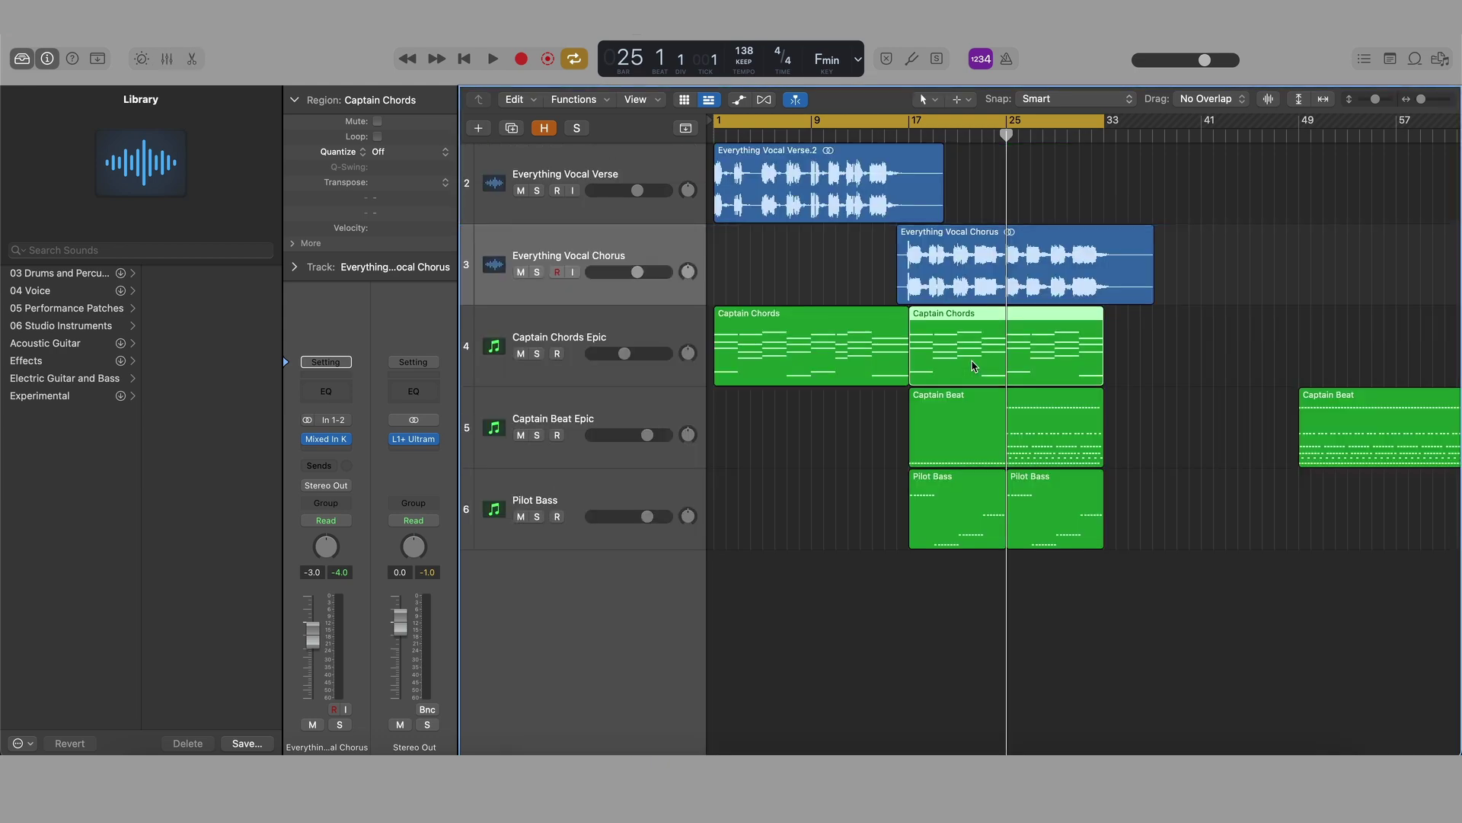
key("e")
key("z")
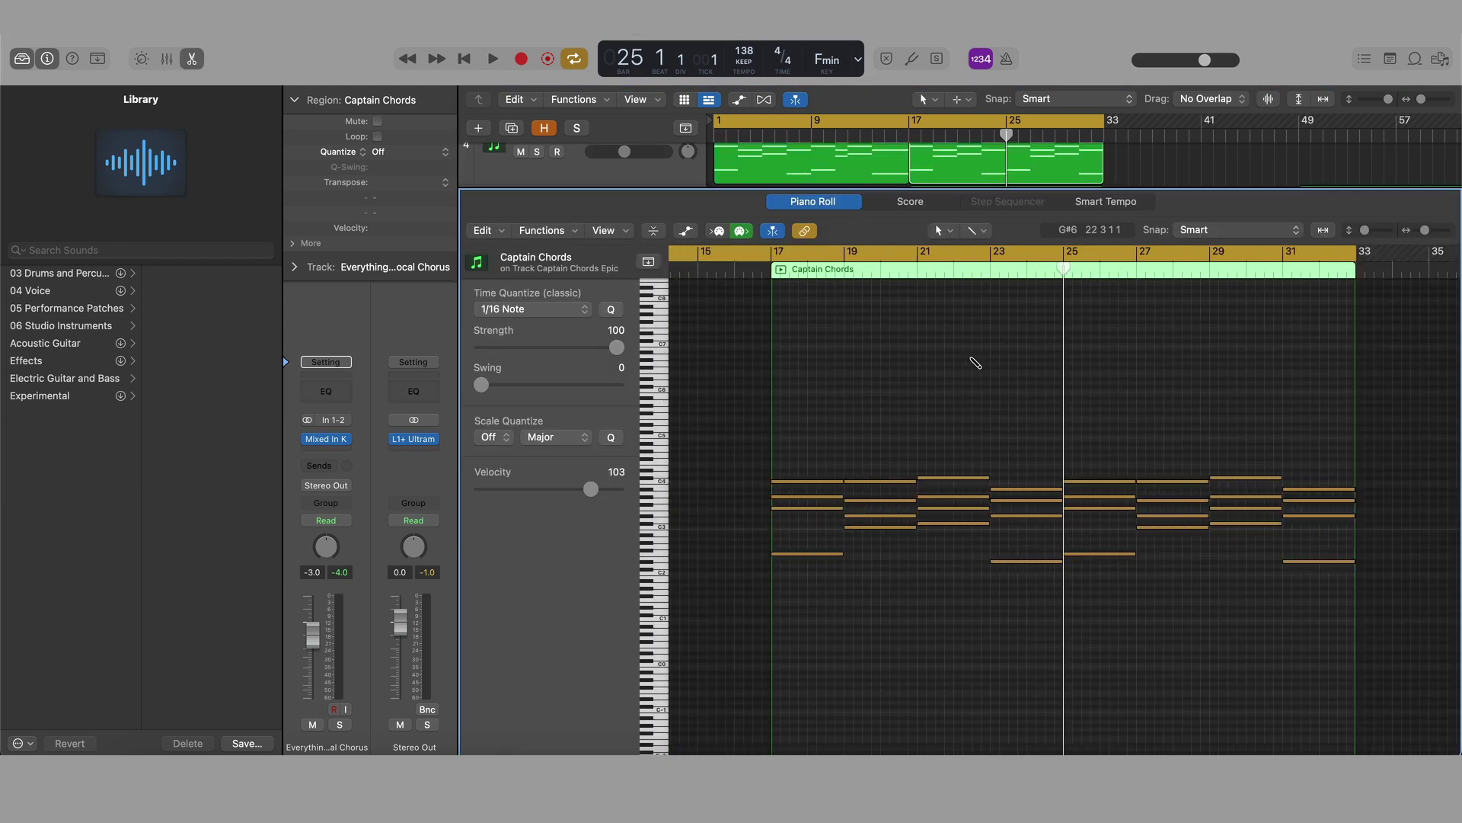
left_click_drag(1027, 529, 815, 607)
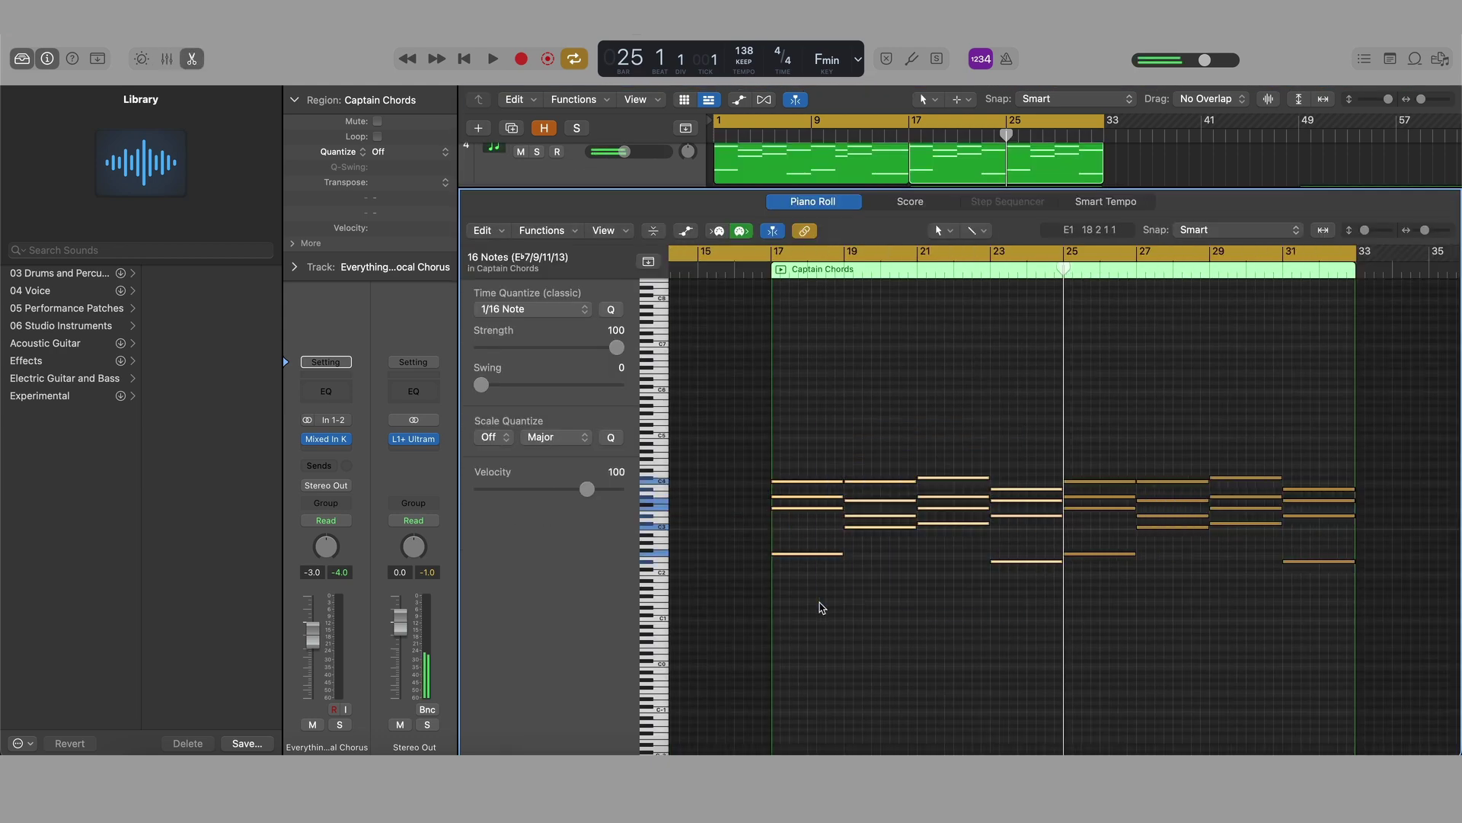
key("Delete")
key("x")
key("x")
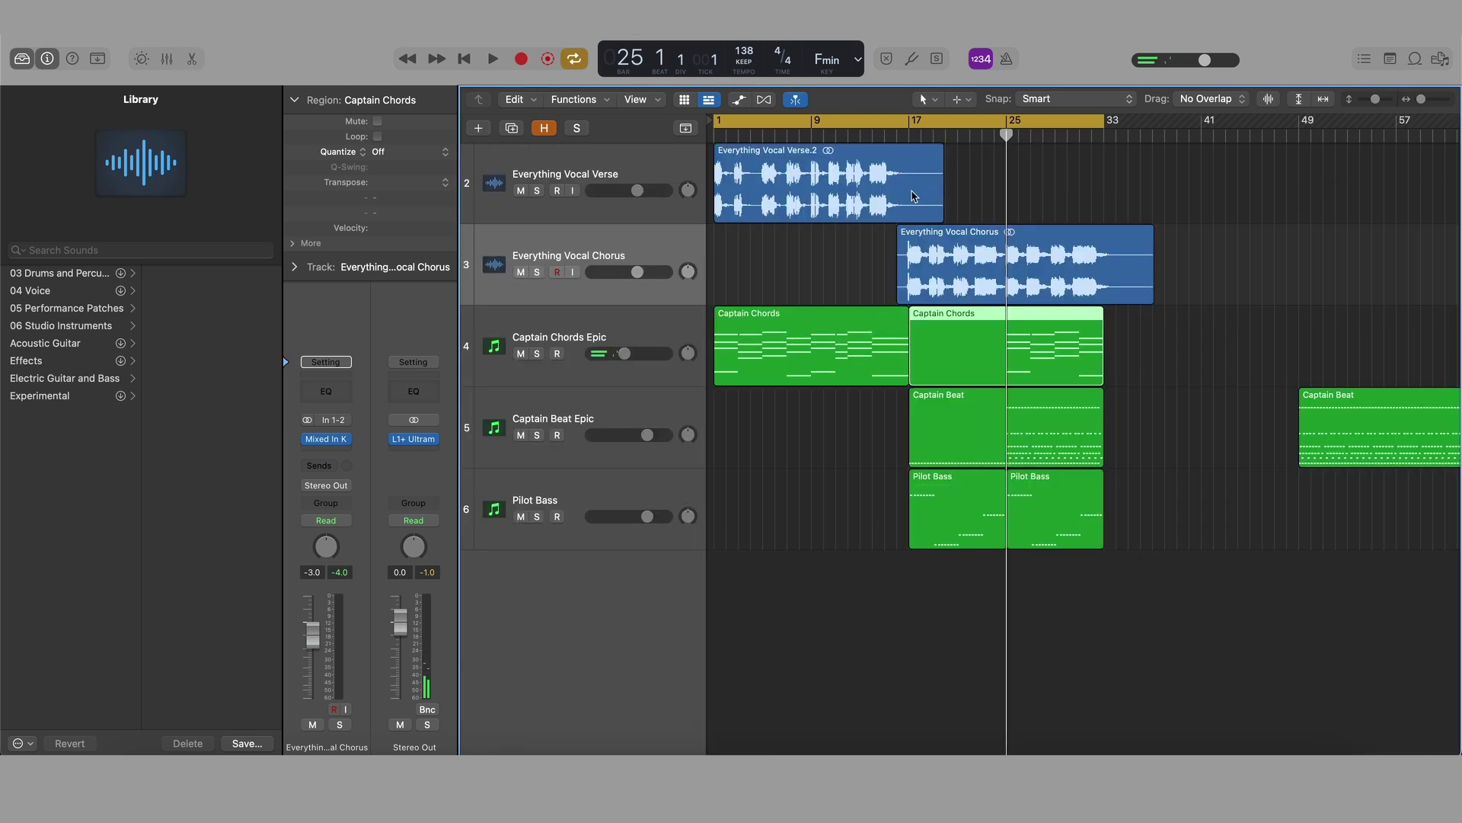
- Turn off the cycle range and play the arrangement from bar 12 to the end of the chorus at bar 33
left_click(872, 120)
left_click_drag(862, 134, 848, 134)
key("space")
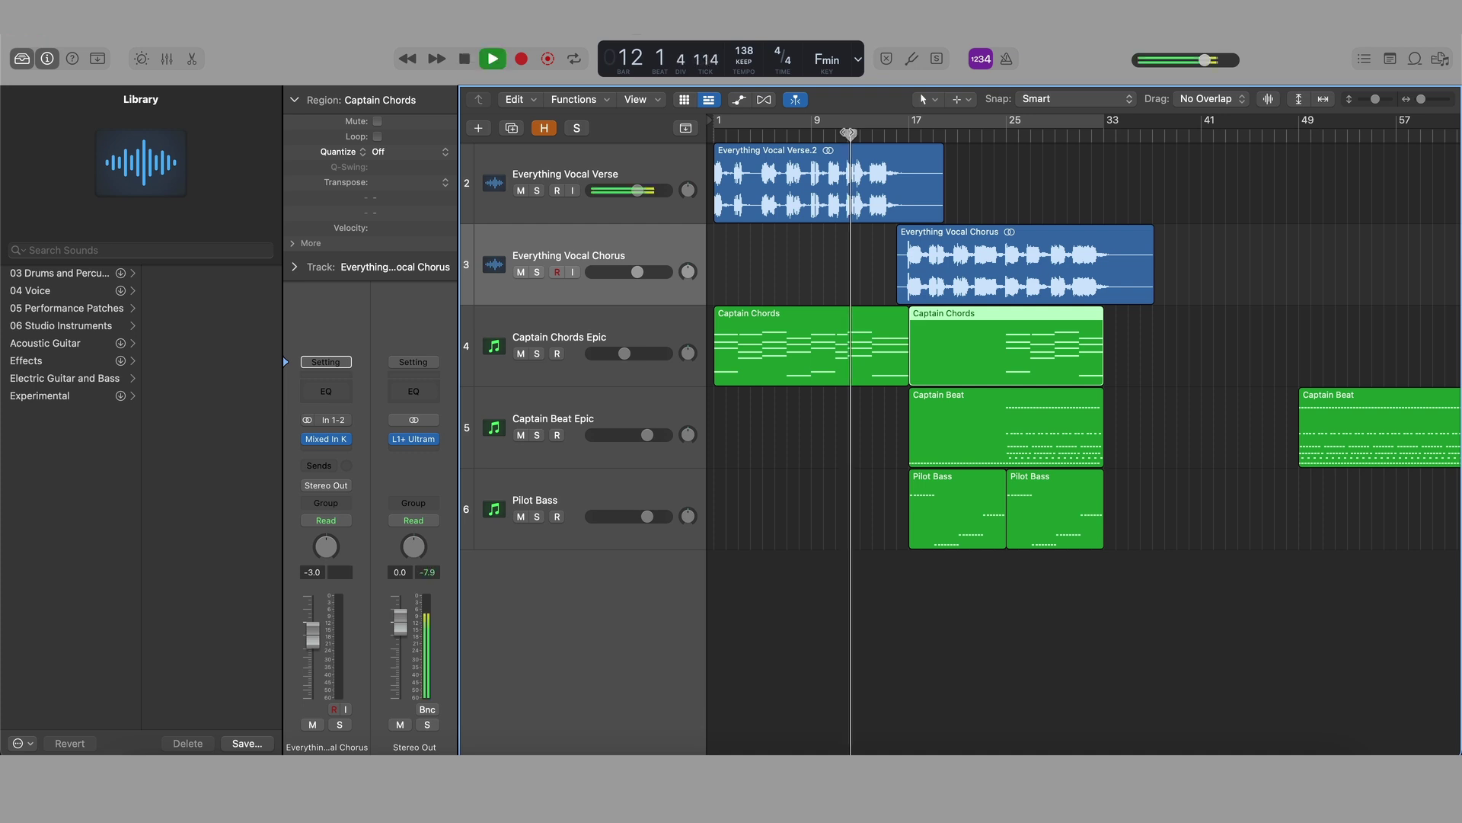
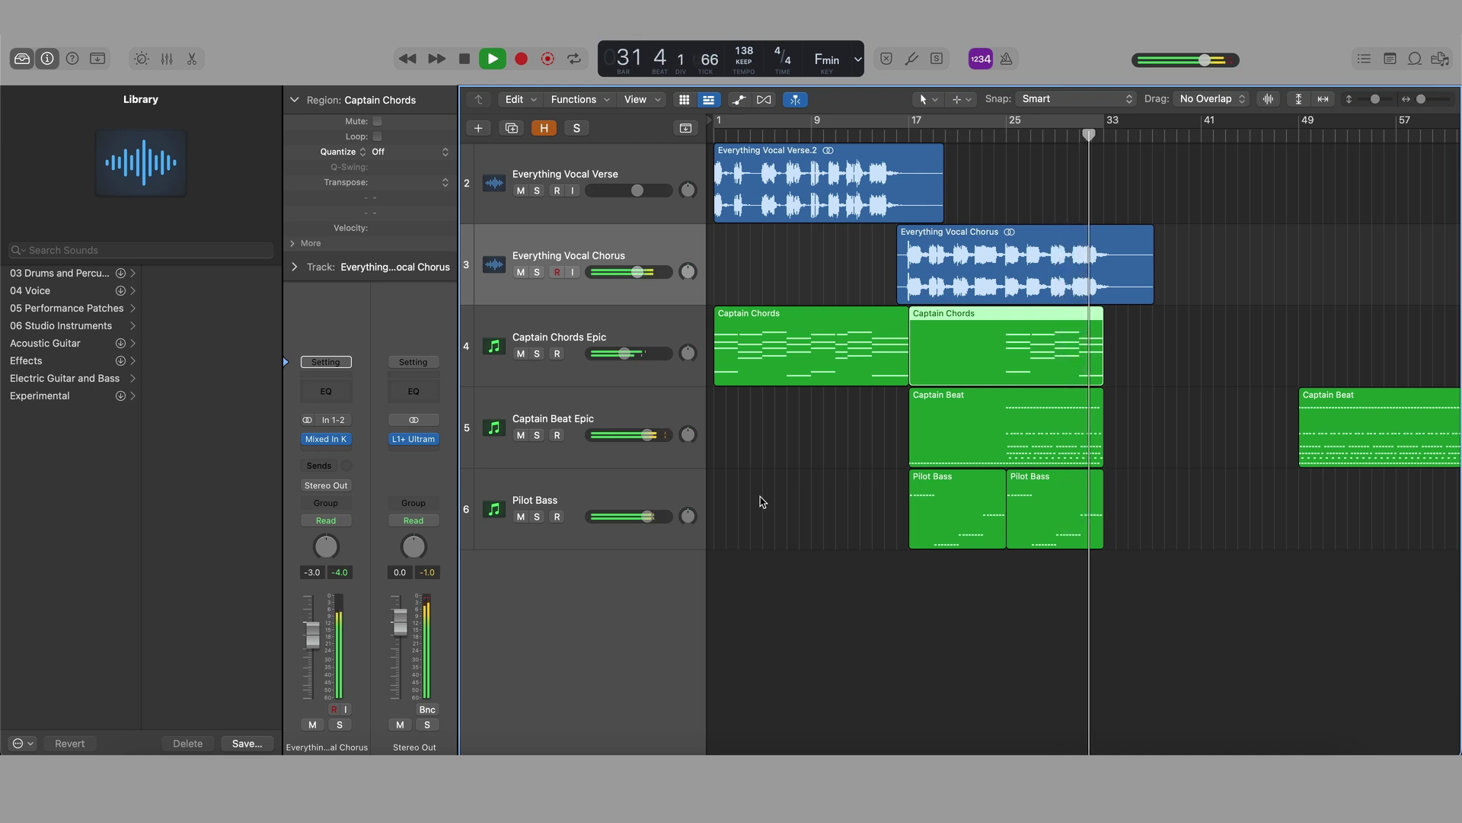
key("space")
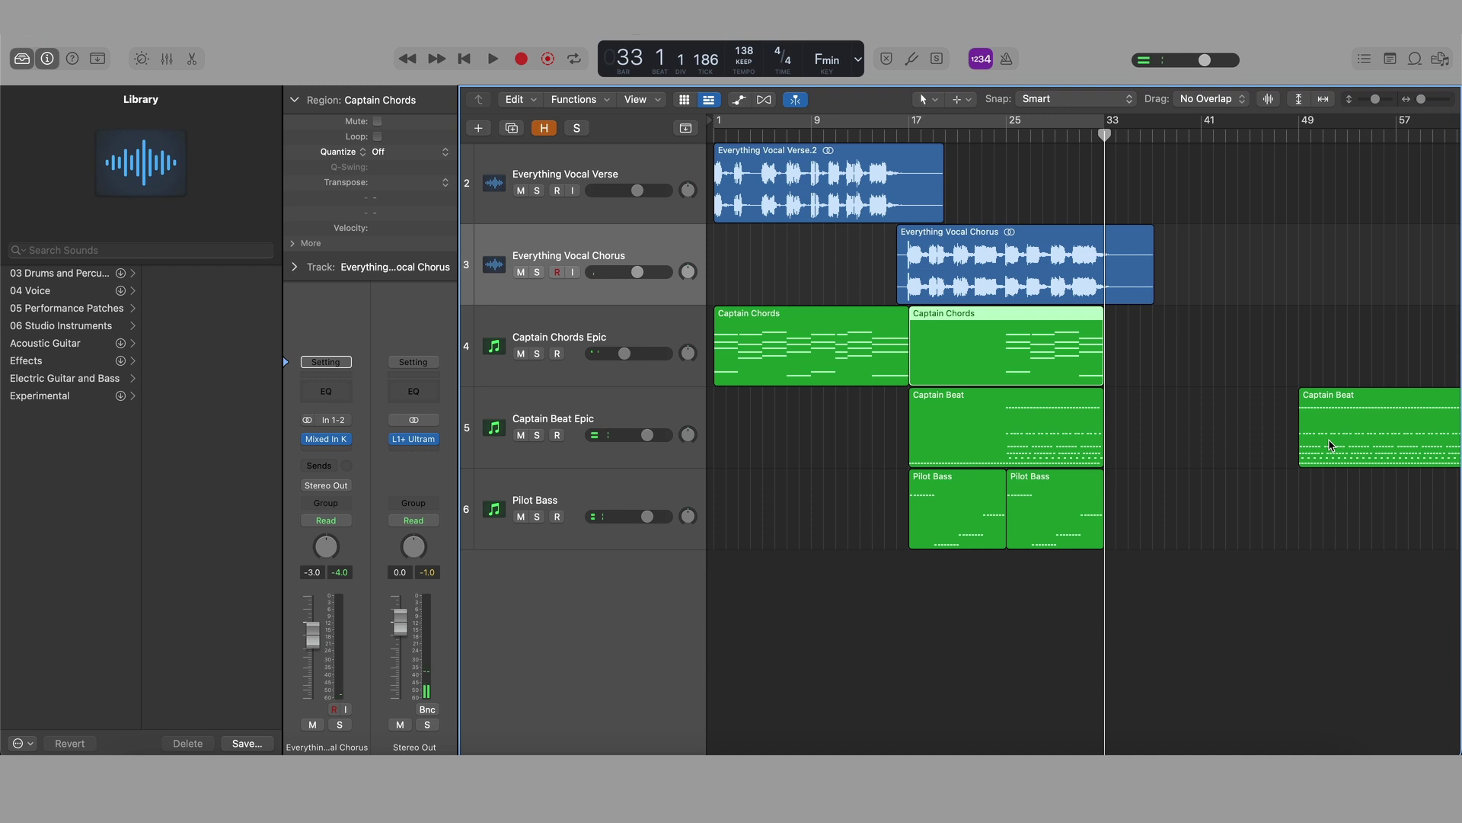
- Move the spare Captain Beat region to about bar 54 and copy the verse Captain Chords region to bar 33
scroll(1331, 445, "right", 5)
left_click_drag(1277, 444, 1335, 442)
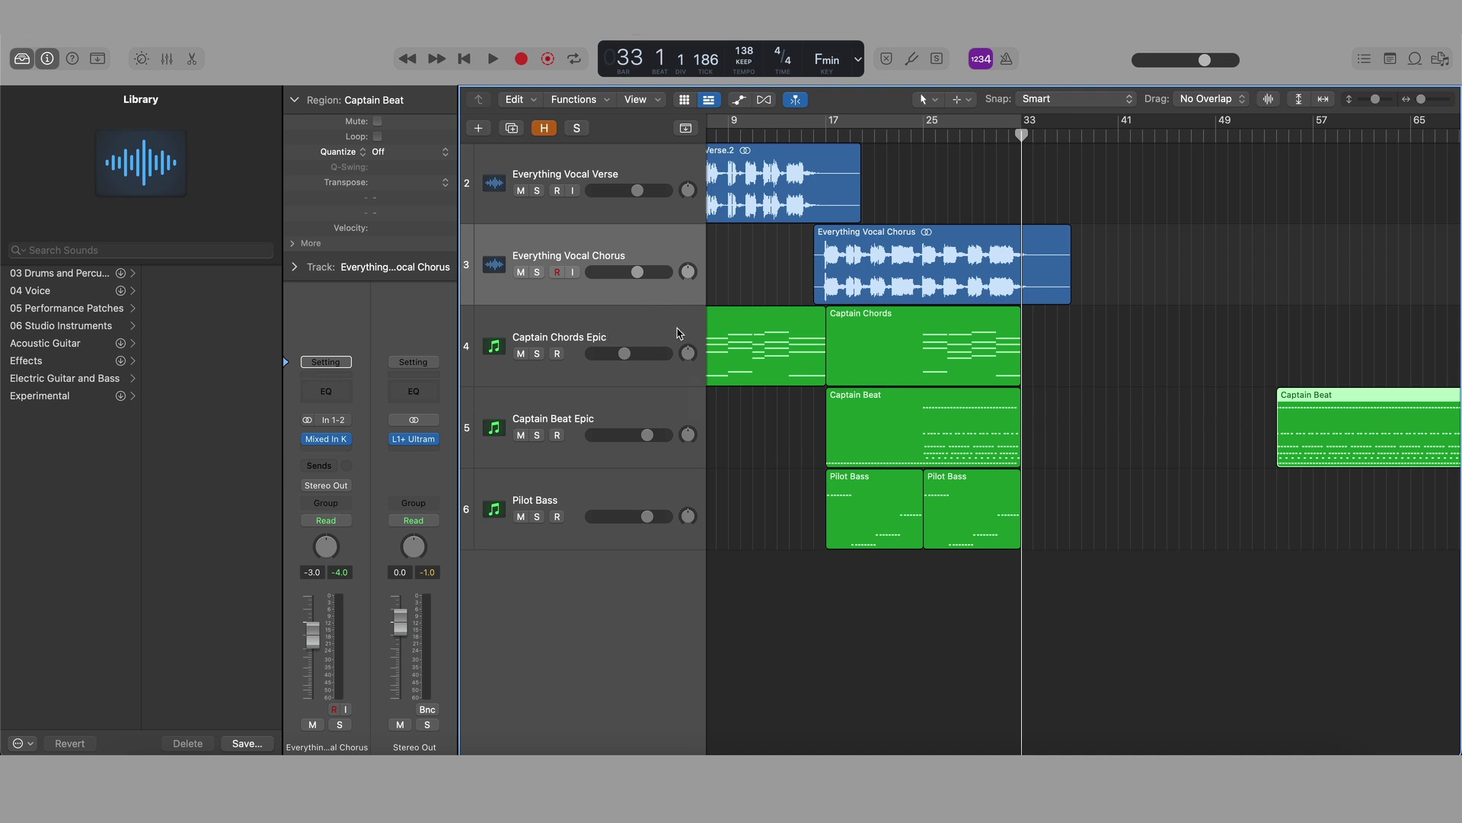
left_click(735, 333)
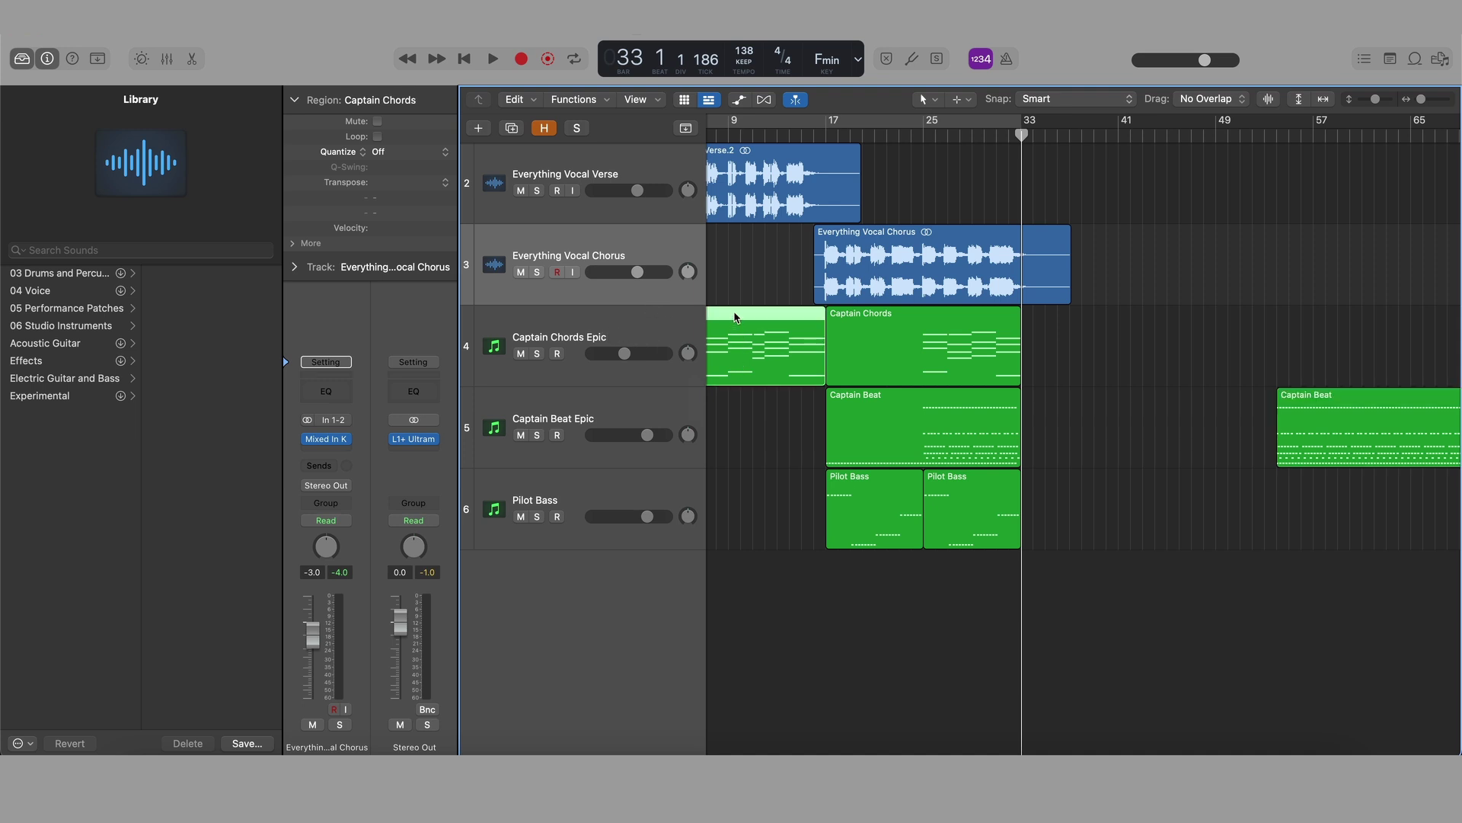
left_click_drag(737, 318, 1126, 333, "alt")
left_click(1096, 447)
scroll(1101, 447, "left", 2)
scroll(1100, 447, "right", 1)
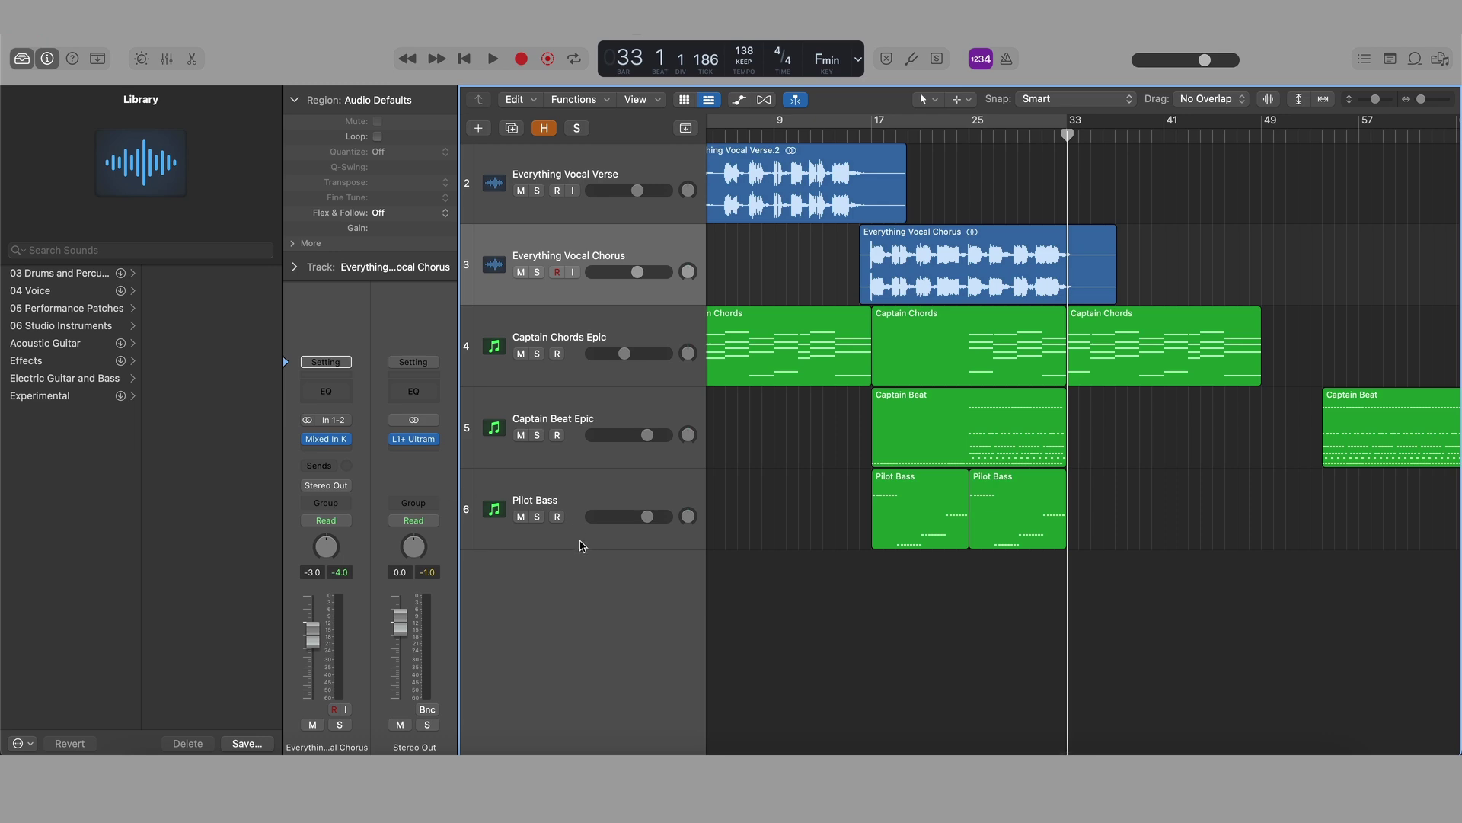
- Create a new software instrument track using the stereo Mixed In Key Pilot Melody plug-in
left_click(479, 128)
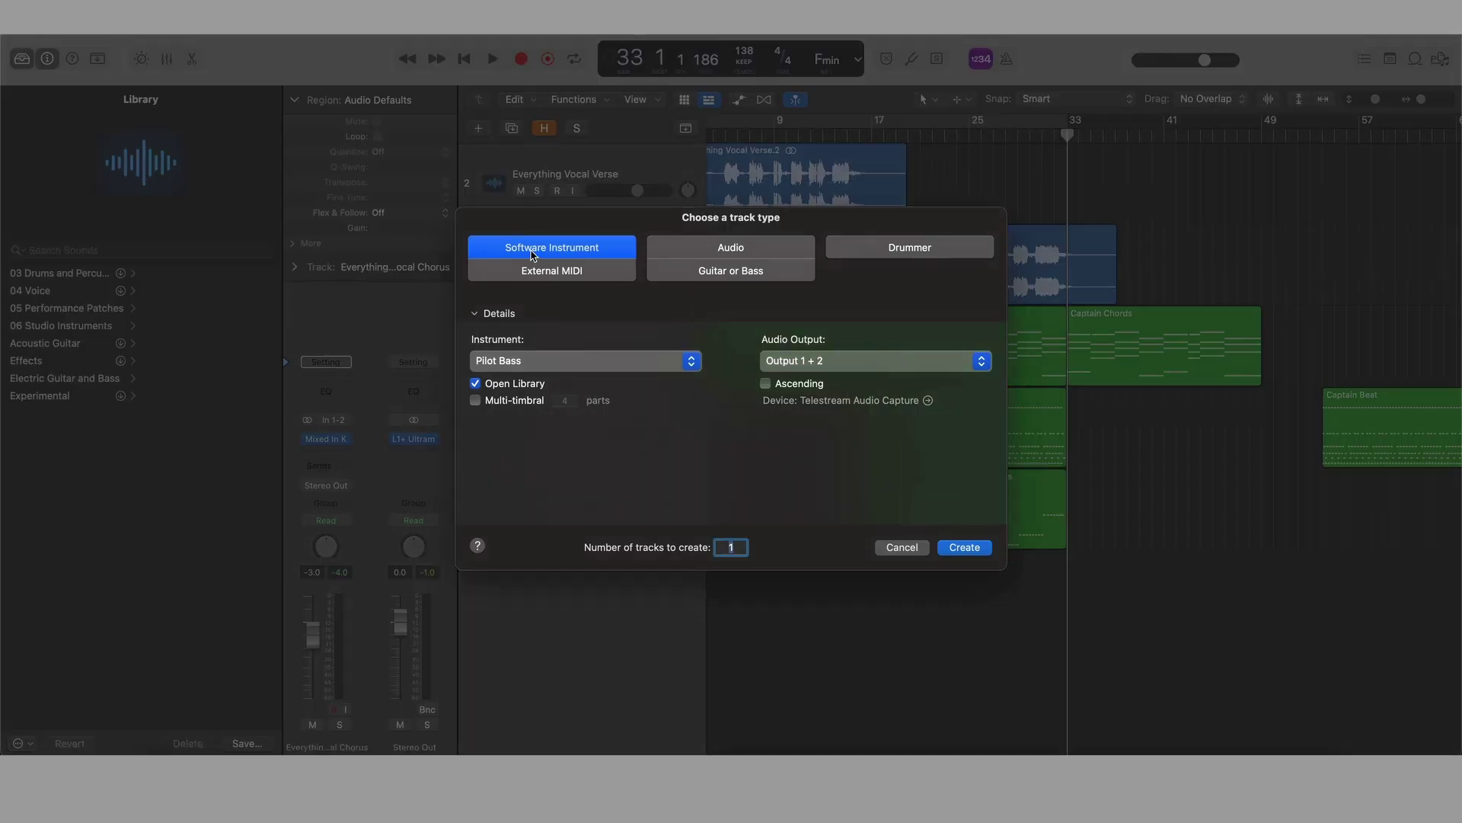
left_click(541, 363)
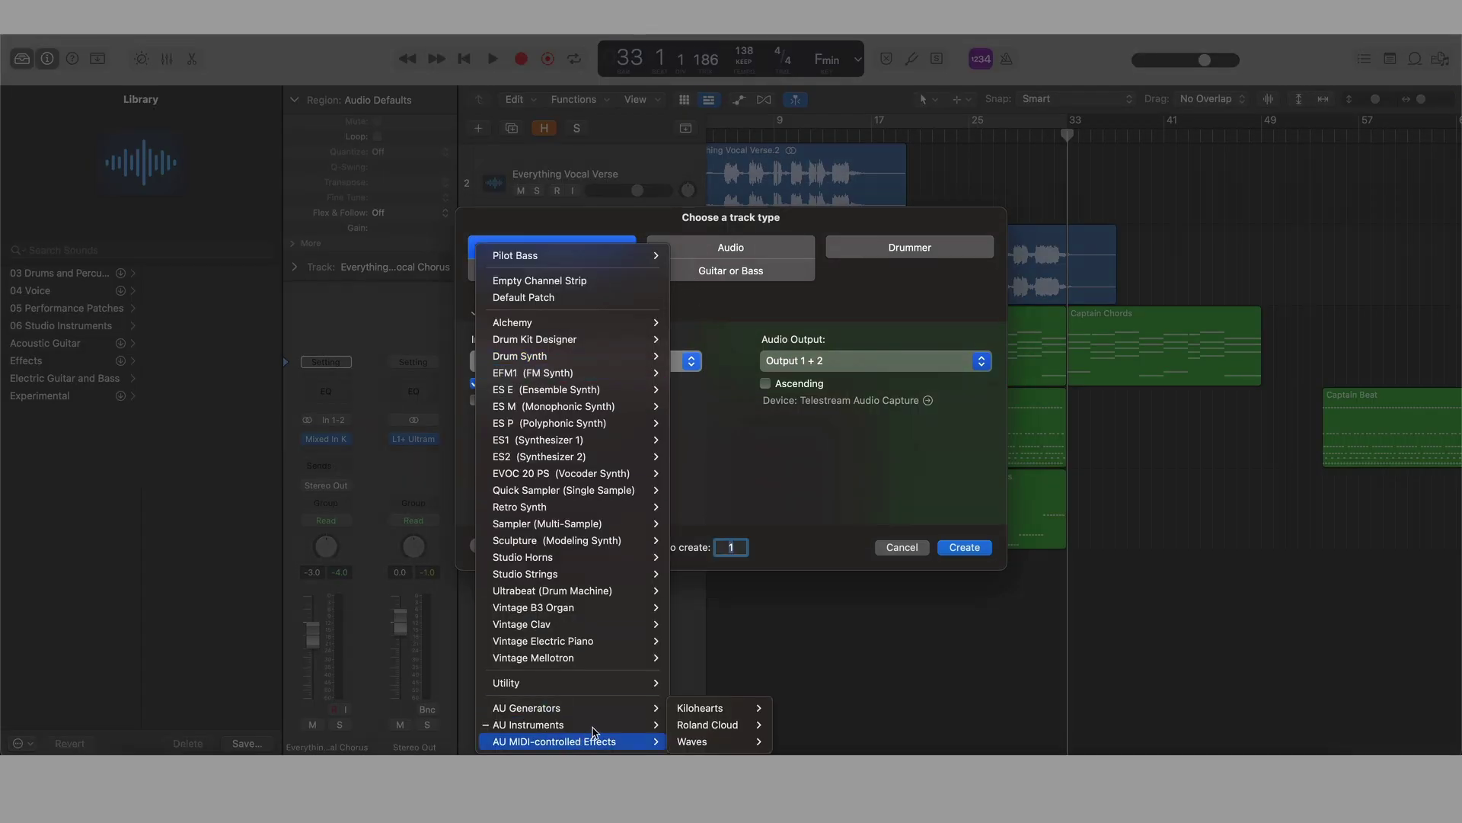
mouse_move(579, 724)
mouse_move(712, 691)
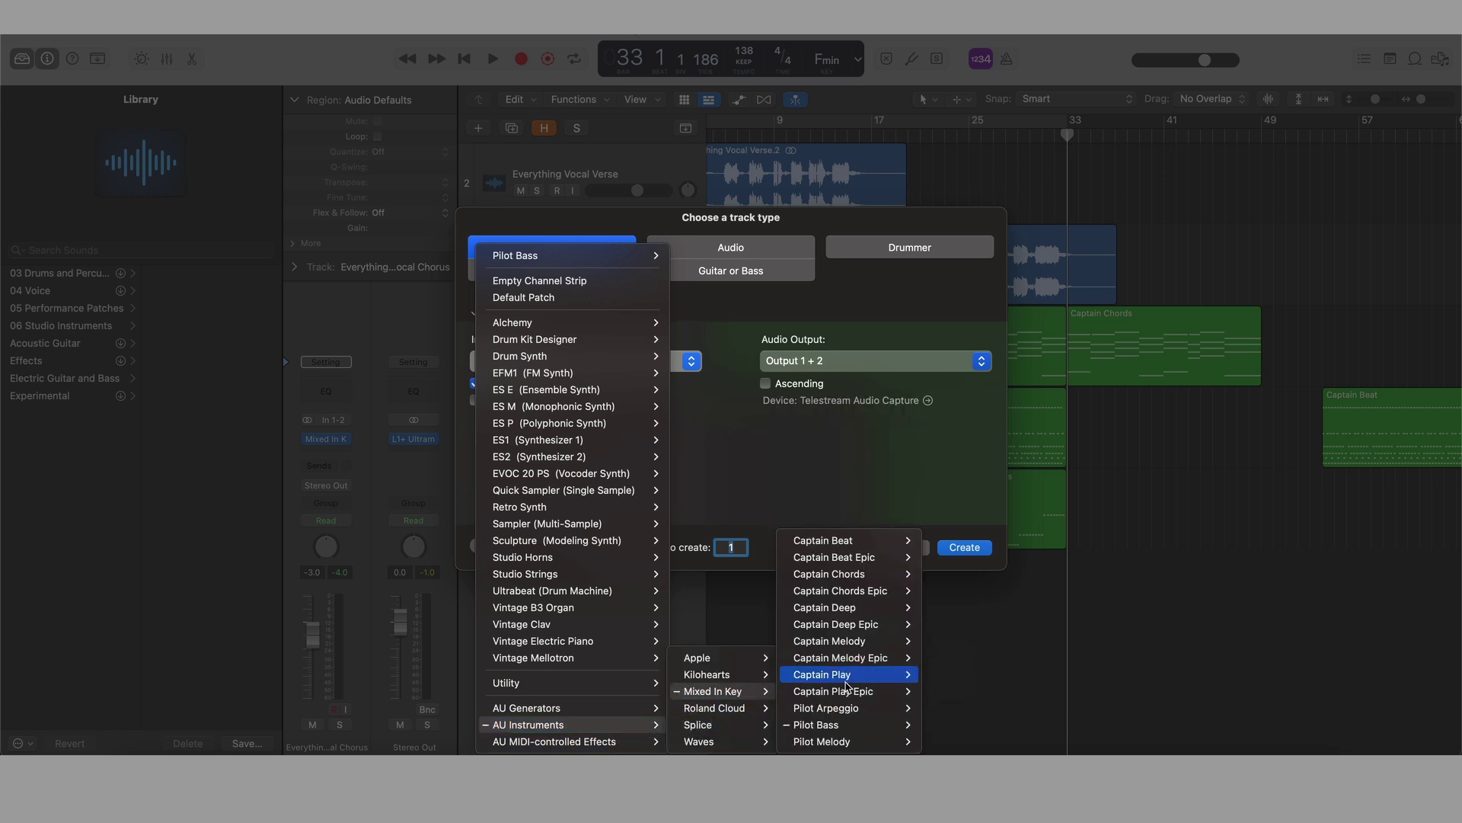
mouse_move(846, 741)
left_click(944, 741)
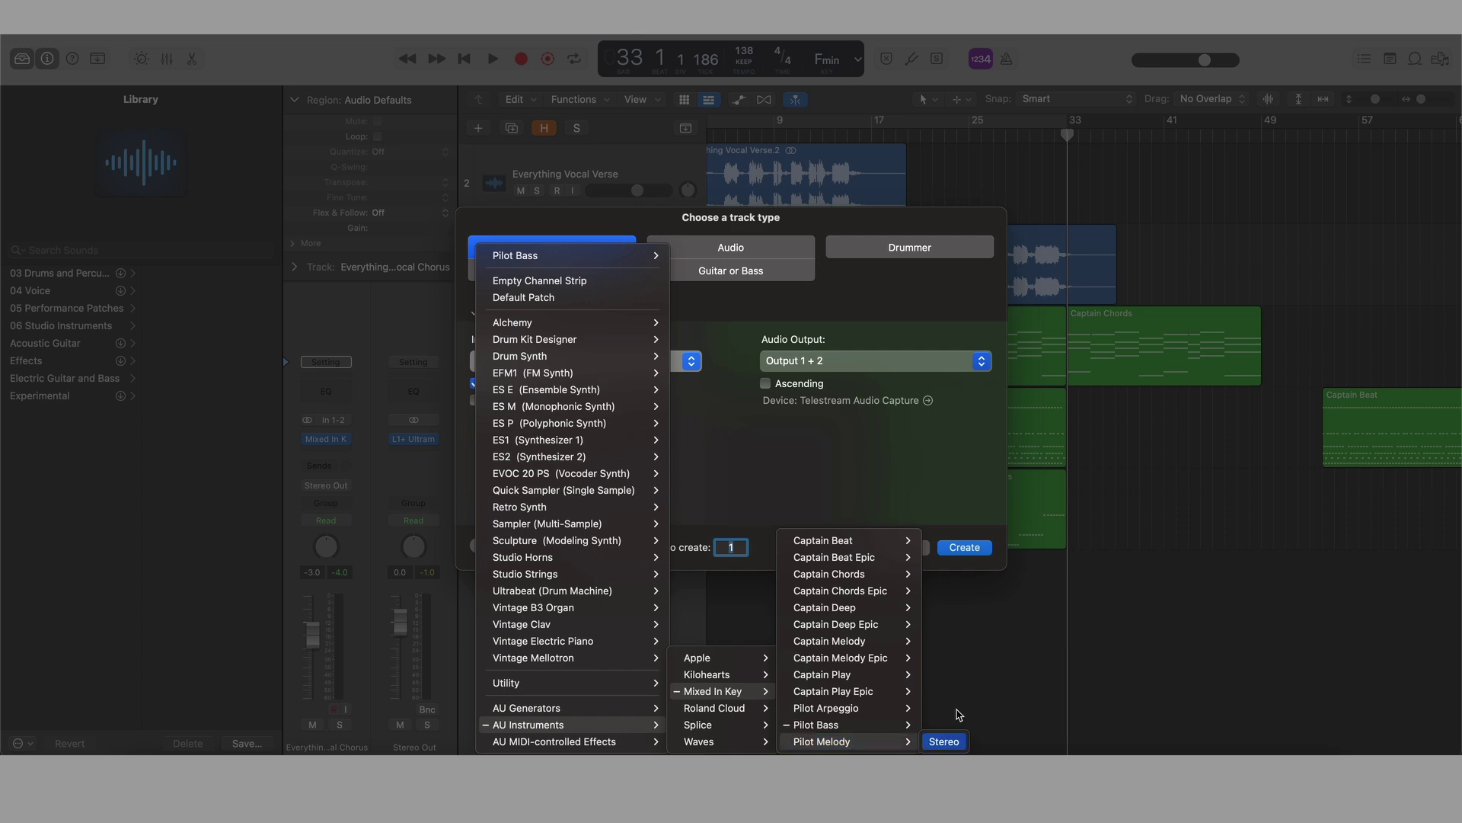
left_click(964, 548)
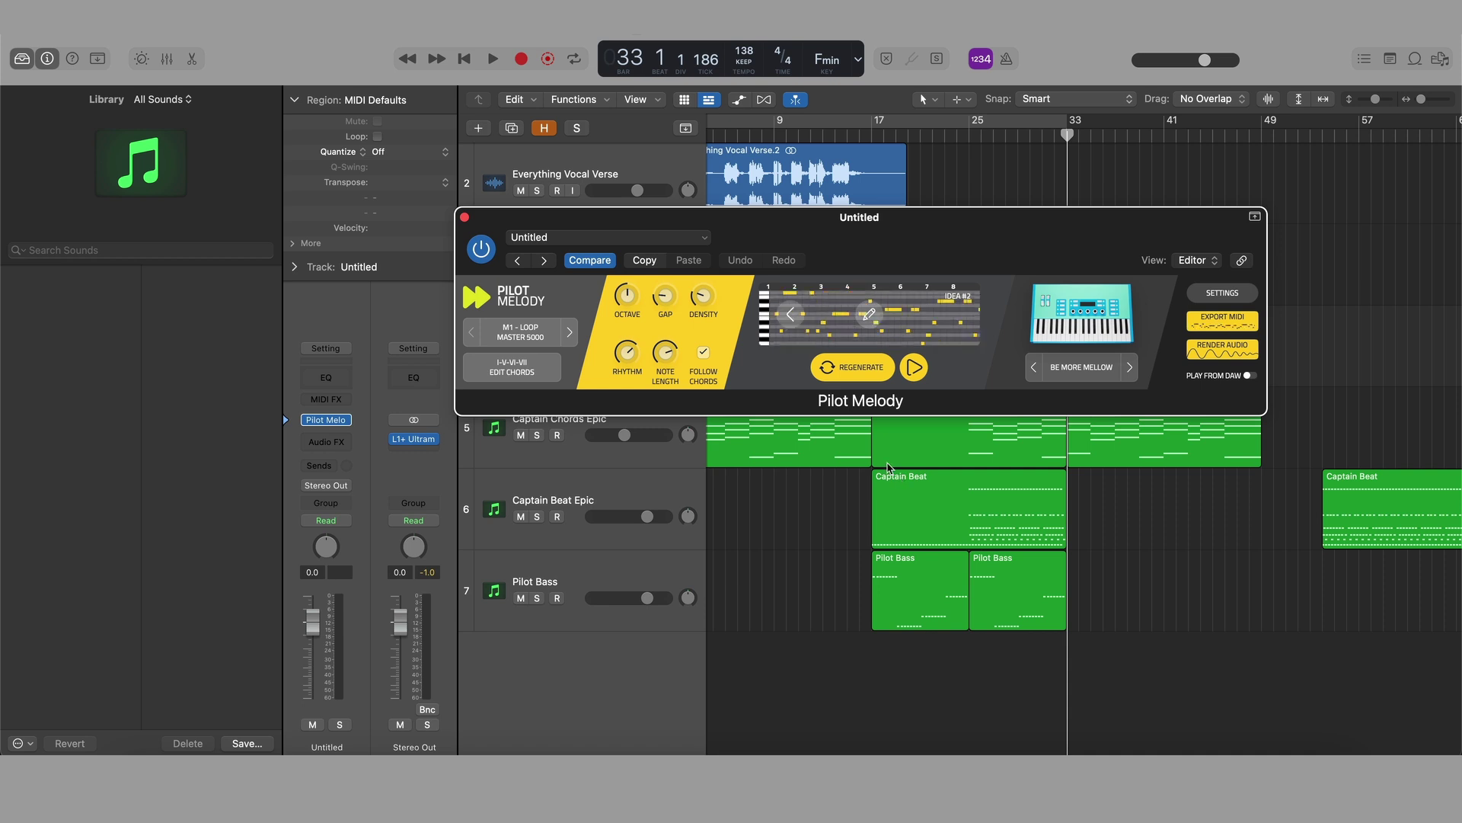
- Search Pilot Melody's sounds for piano and try the Stabby Piano sound
left_click(1081, 324)
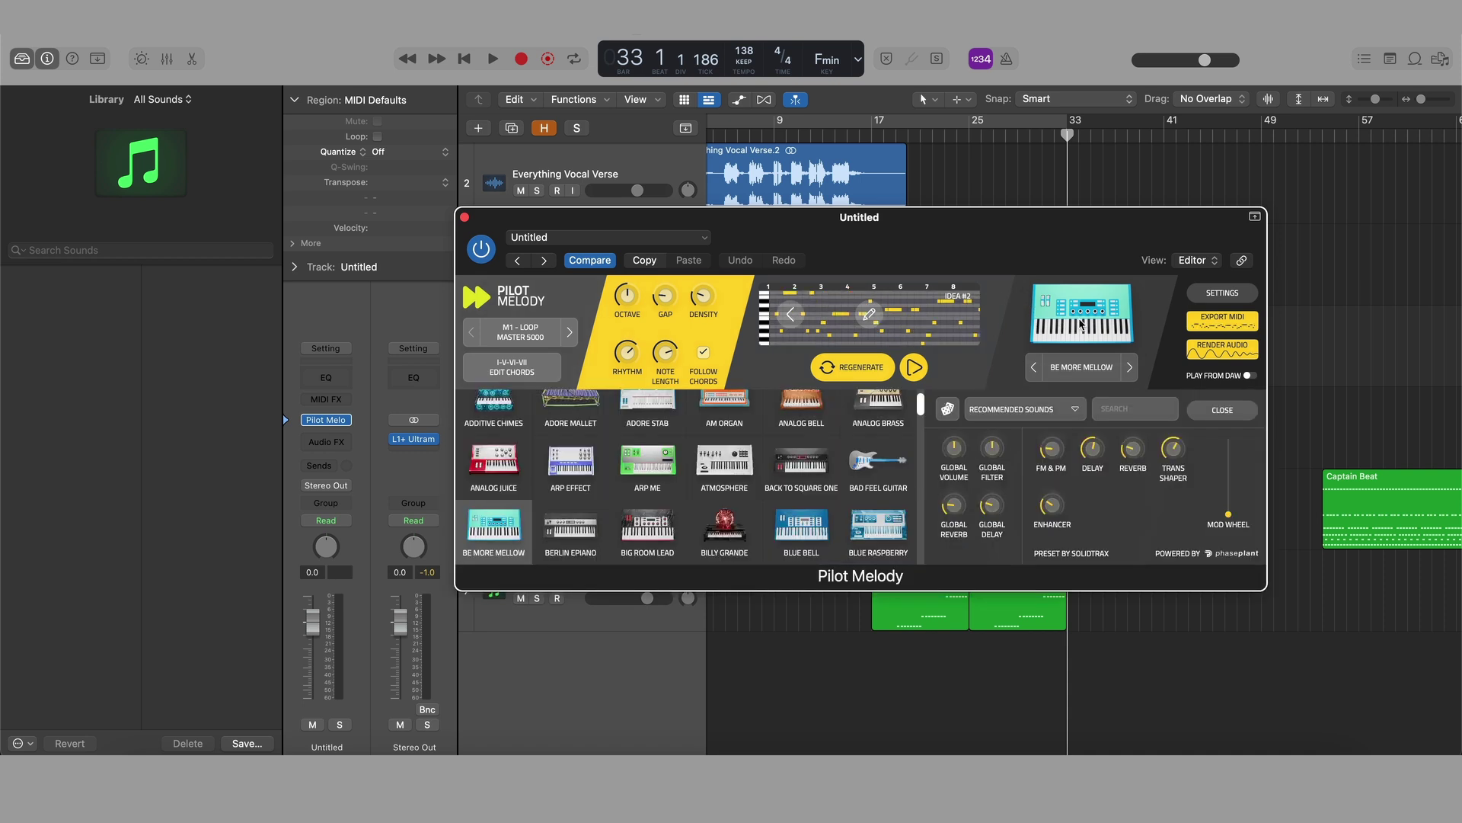
left_click(1122, 406)
type("piano")
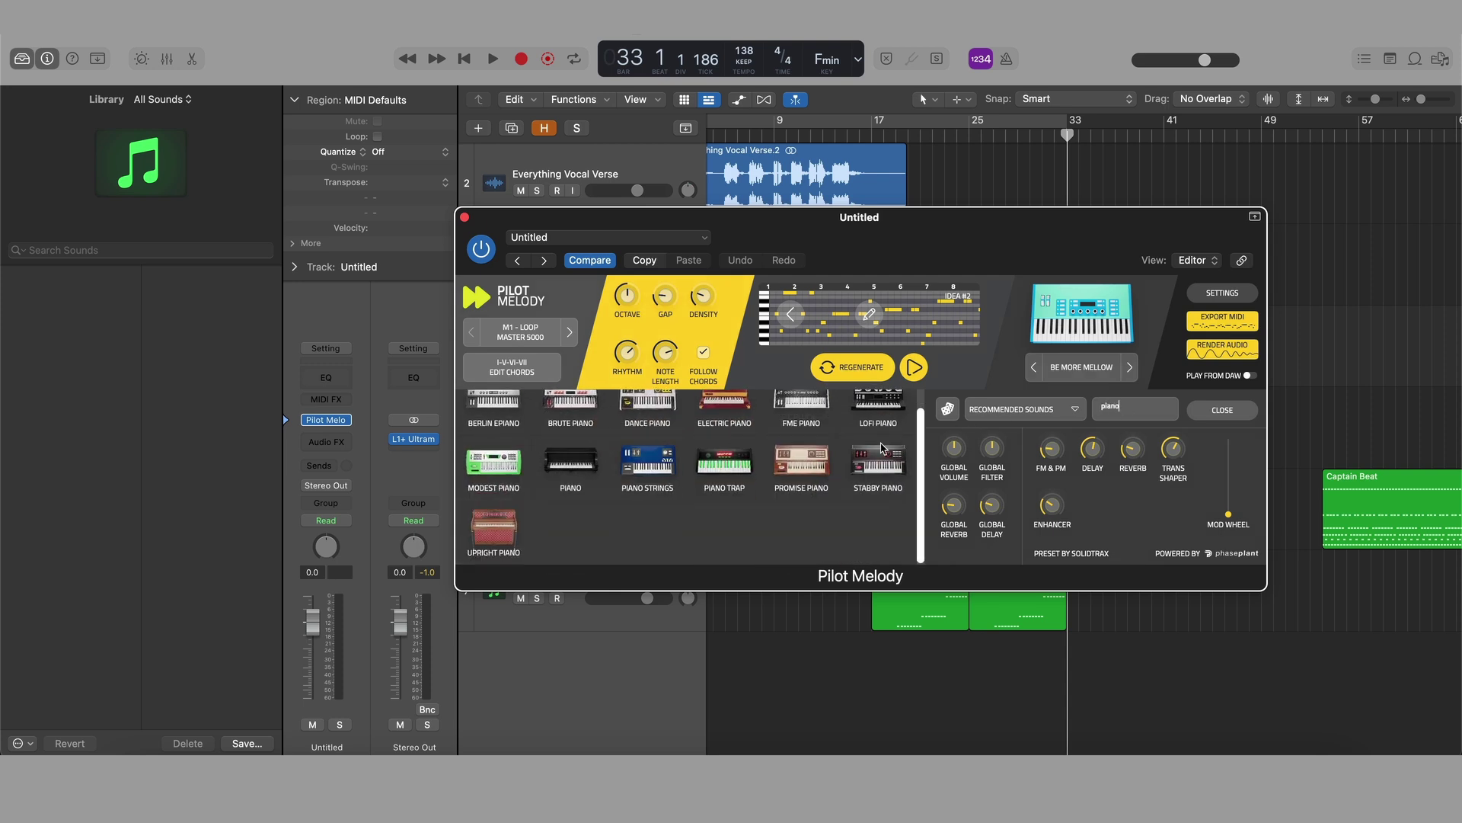
scroll(619, 494, "up", 2)
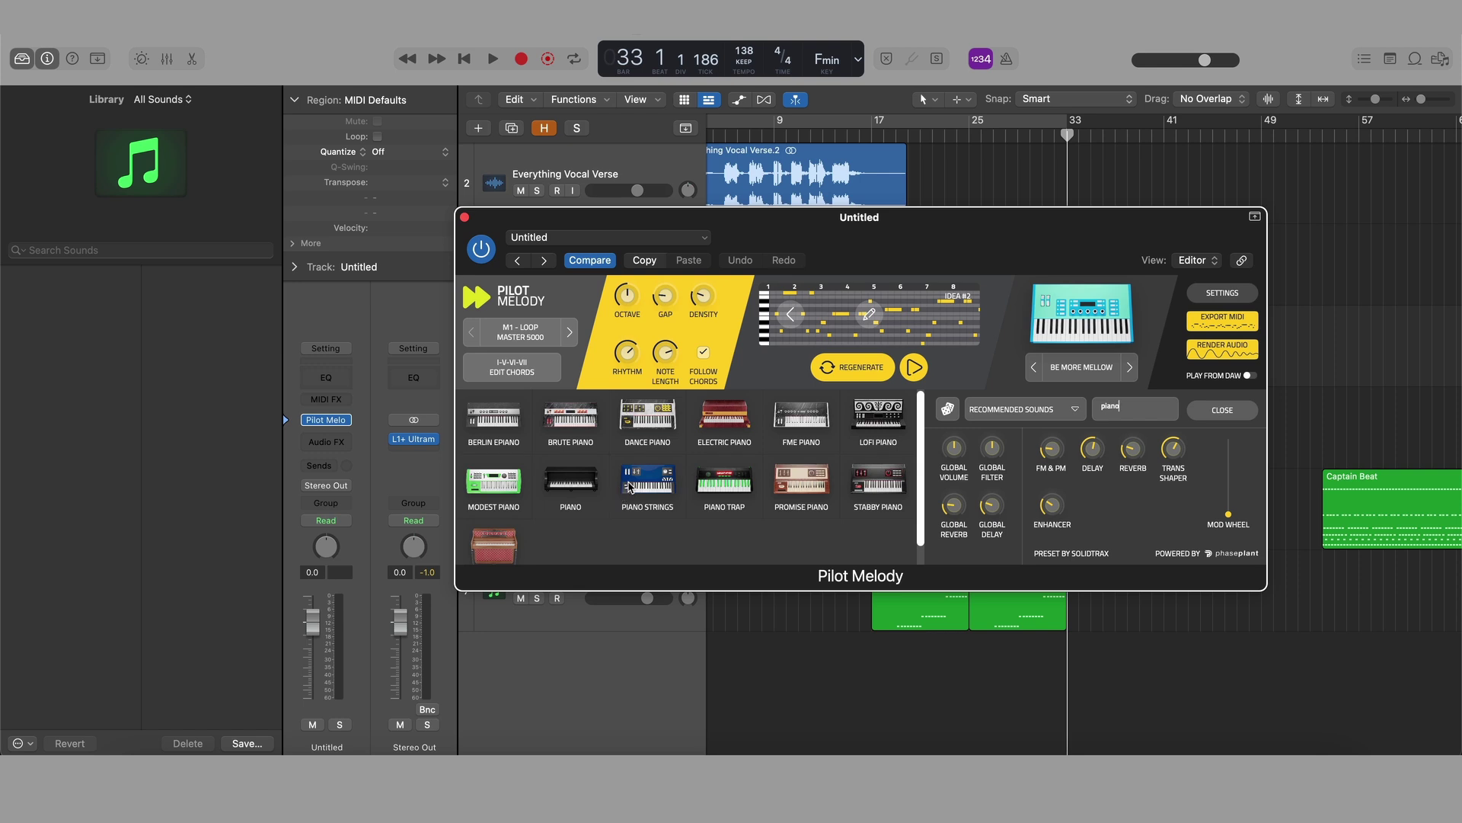
left_click(876, 487)
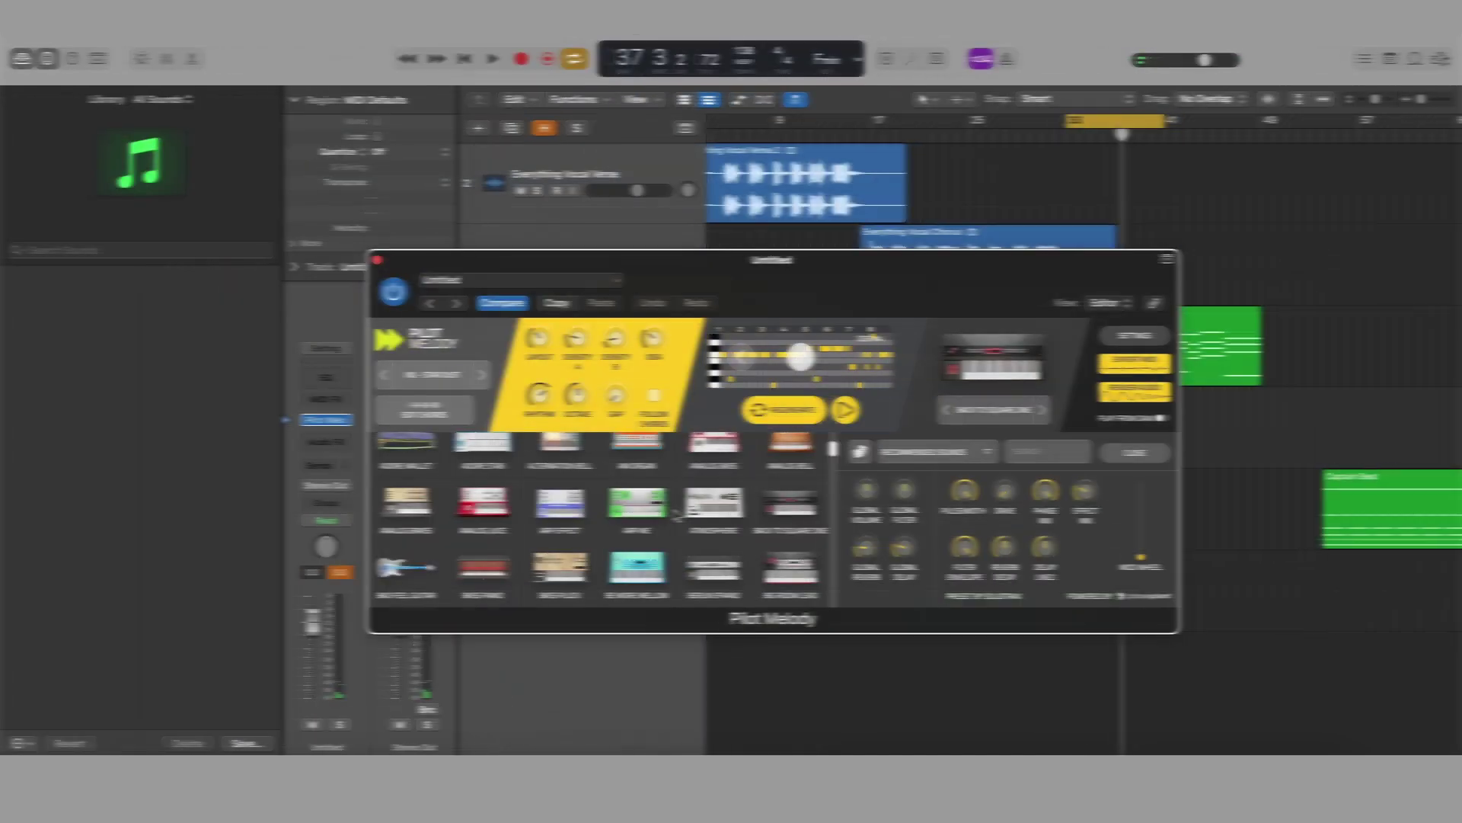
- Set the Star Dust melody's sound to Stabby Piano from a piano search and close the sound browser
left_click(1049, 454)
type("piano")
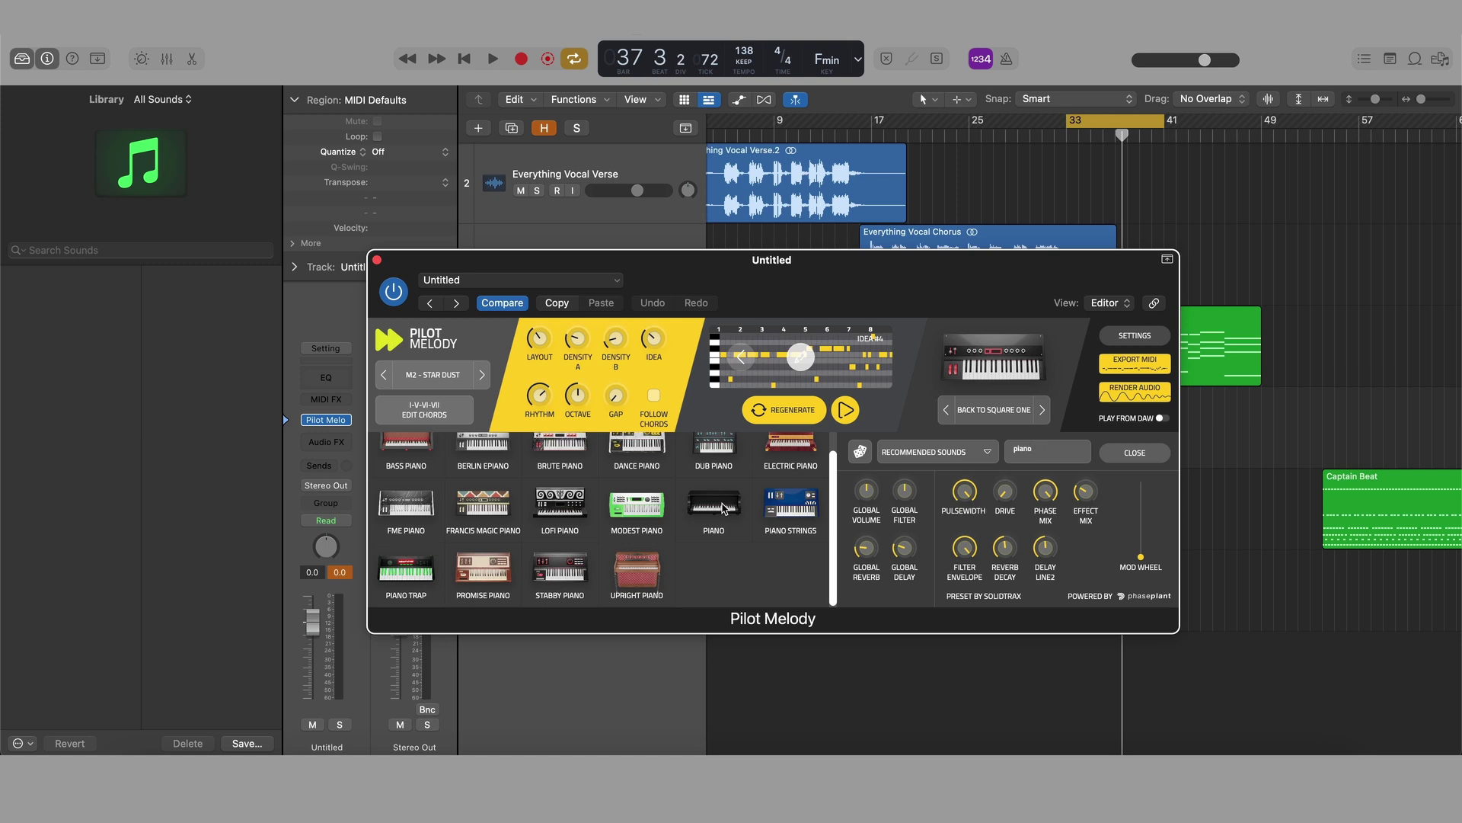
left_click(560, 568)
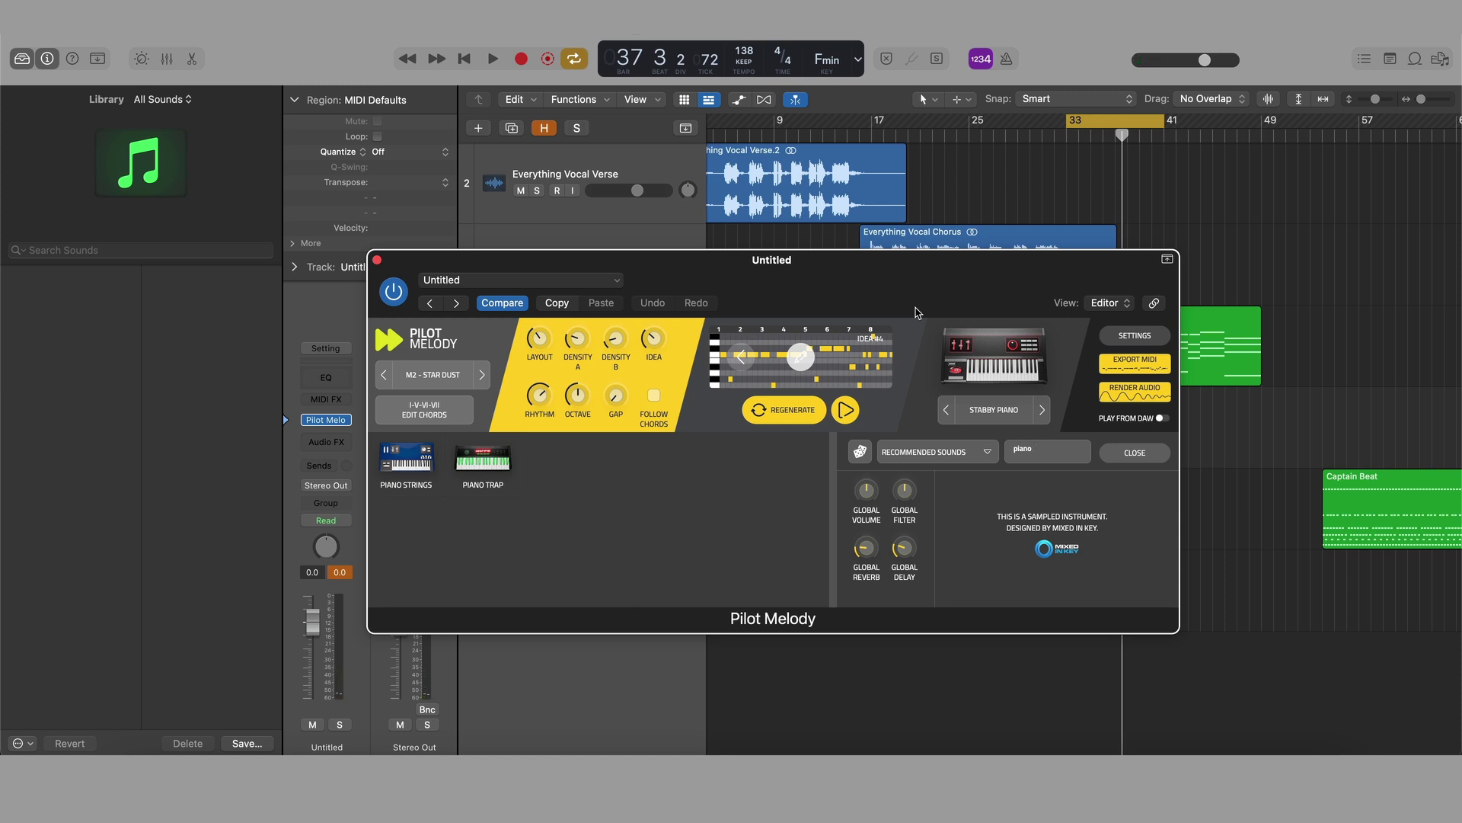
key("BackSpace")
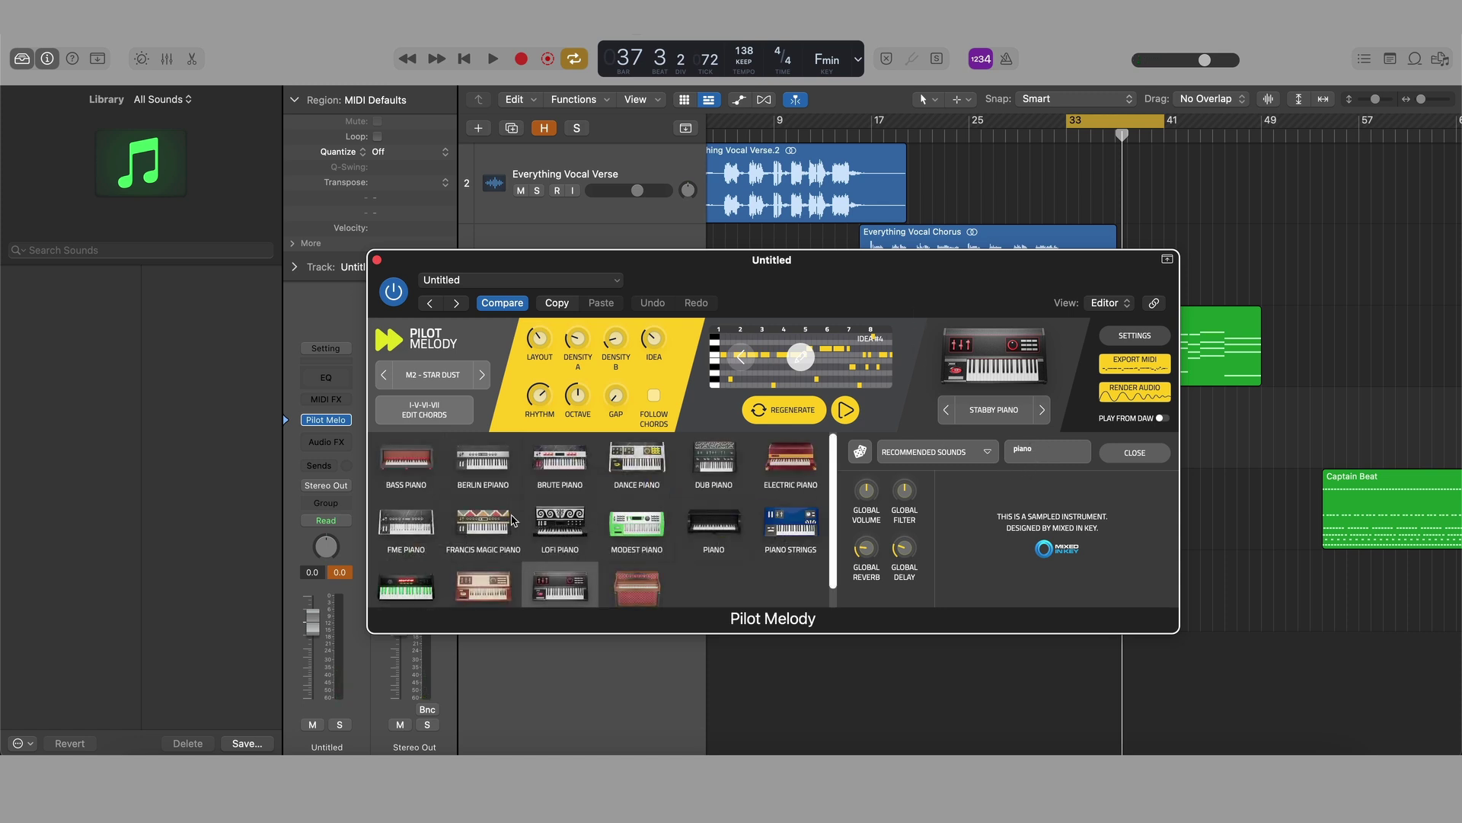
scroll(541, 525, "down", 3)
left_click(558, 579)
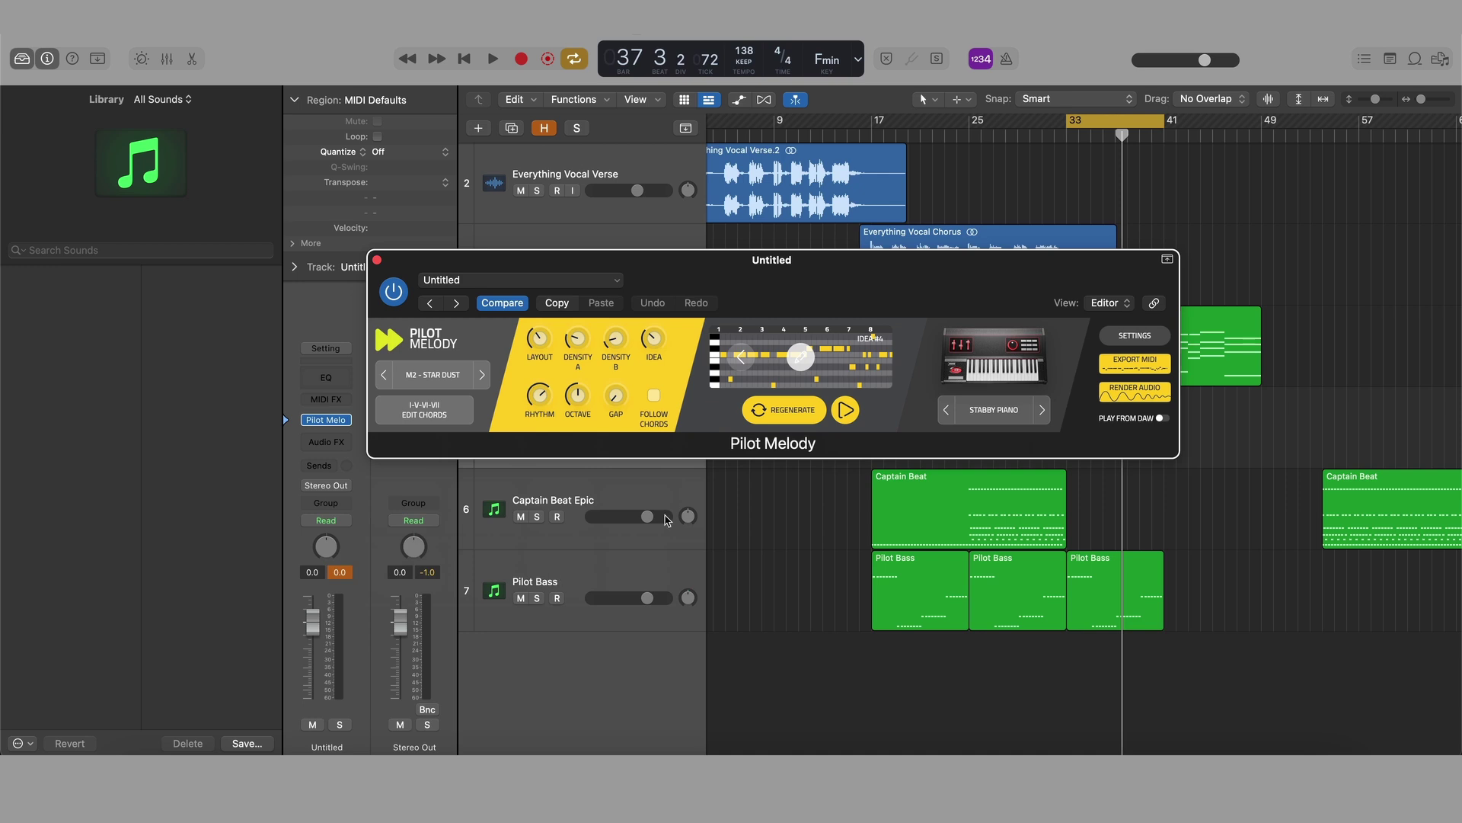
- Compare the Star Dust melody with Follow Chords off and on over bars 33 to 41, leaving it off
key("space")
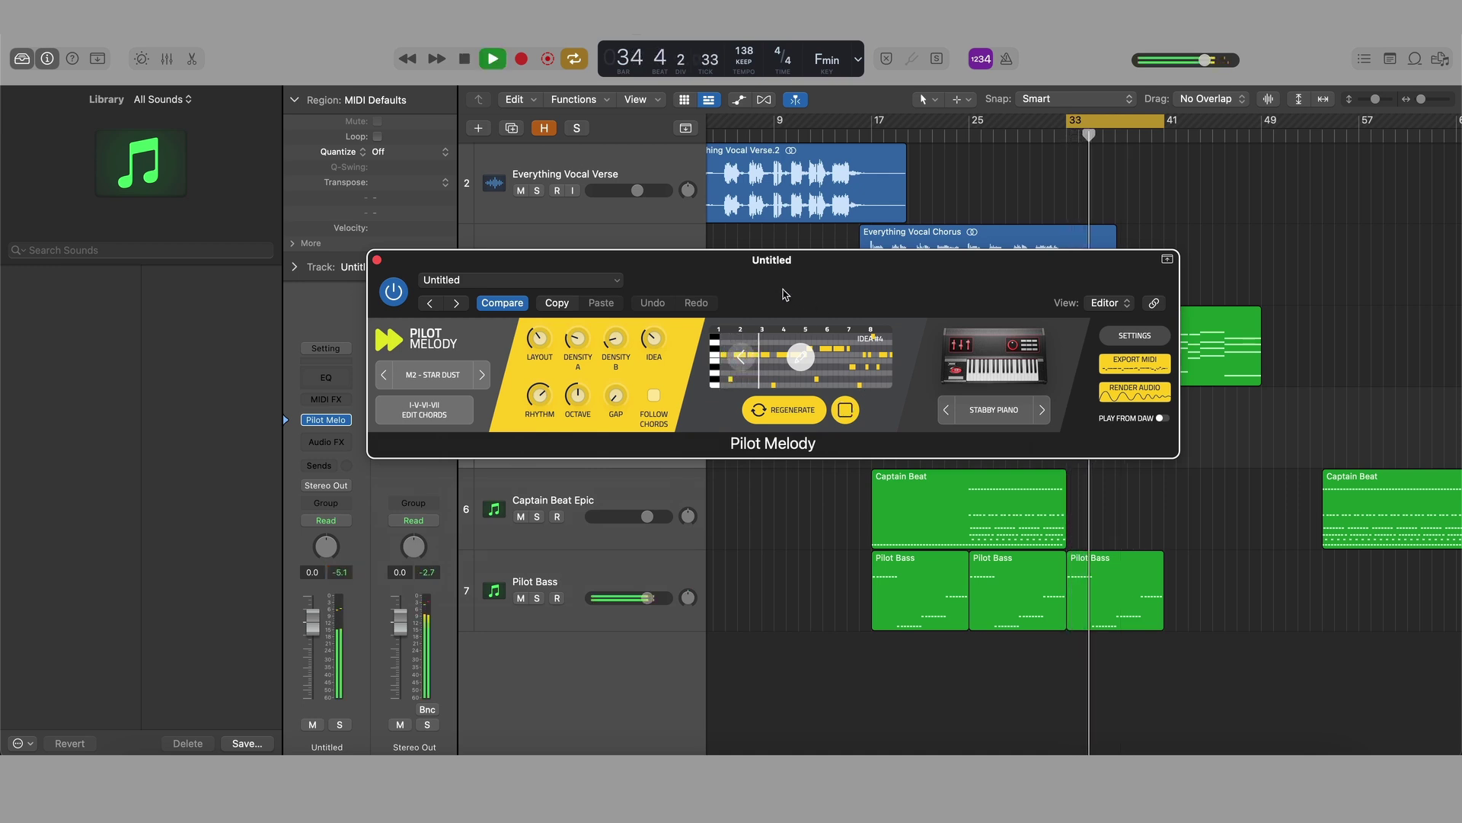
key("space")
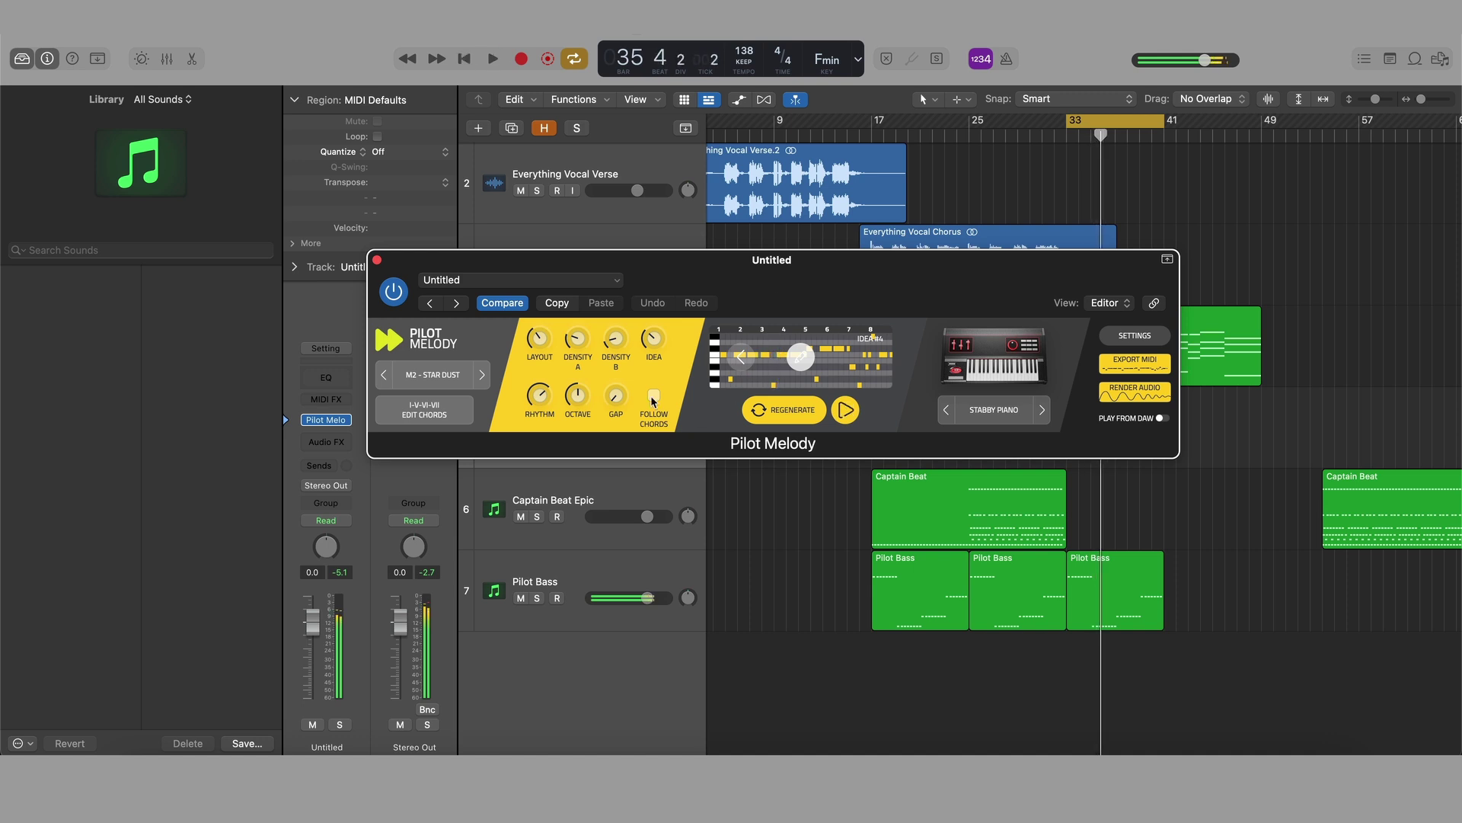
left_click(653, 395)
key("space")
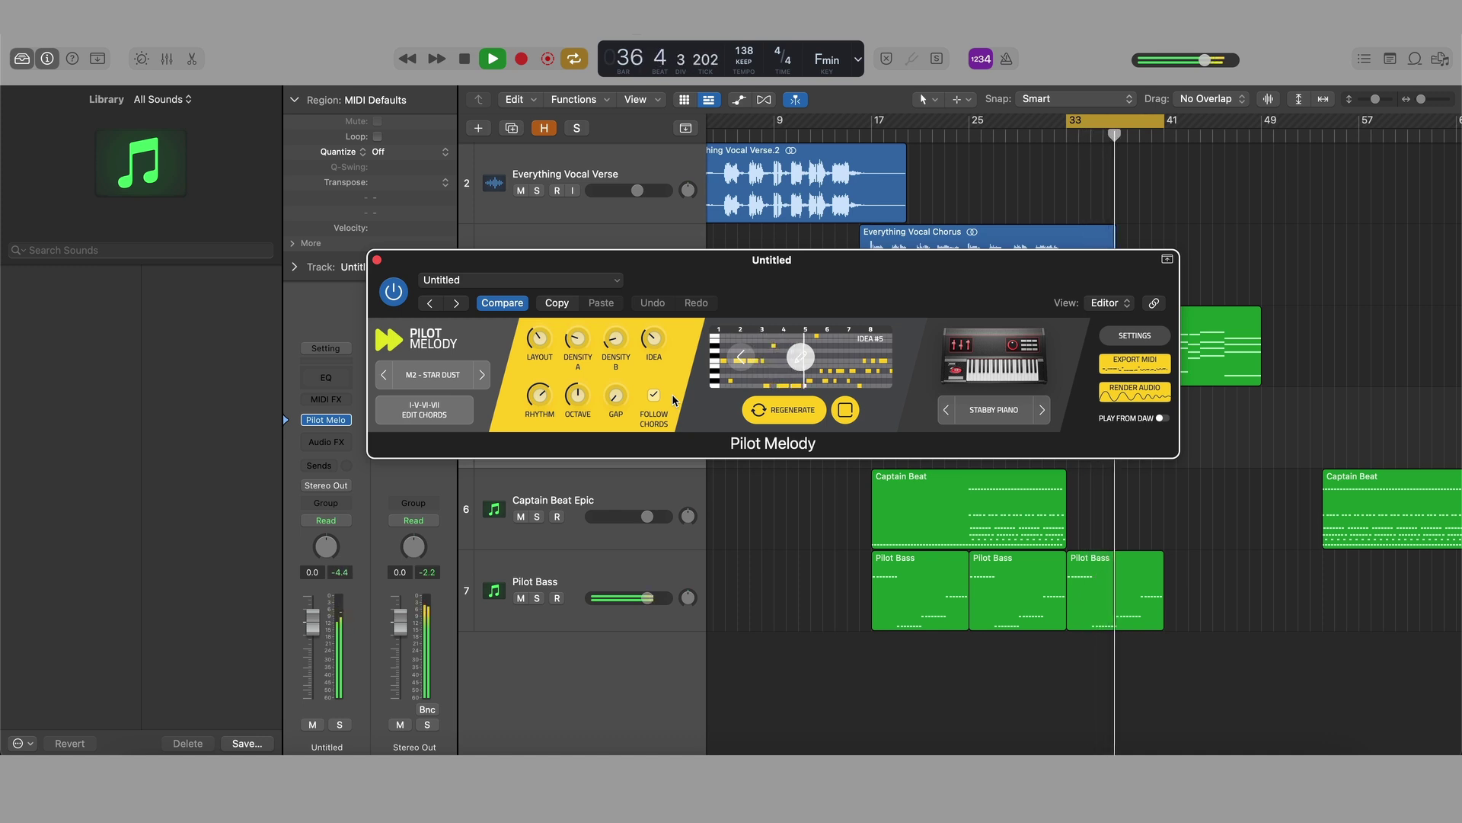
key("space")
left_click(653, 394)
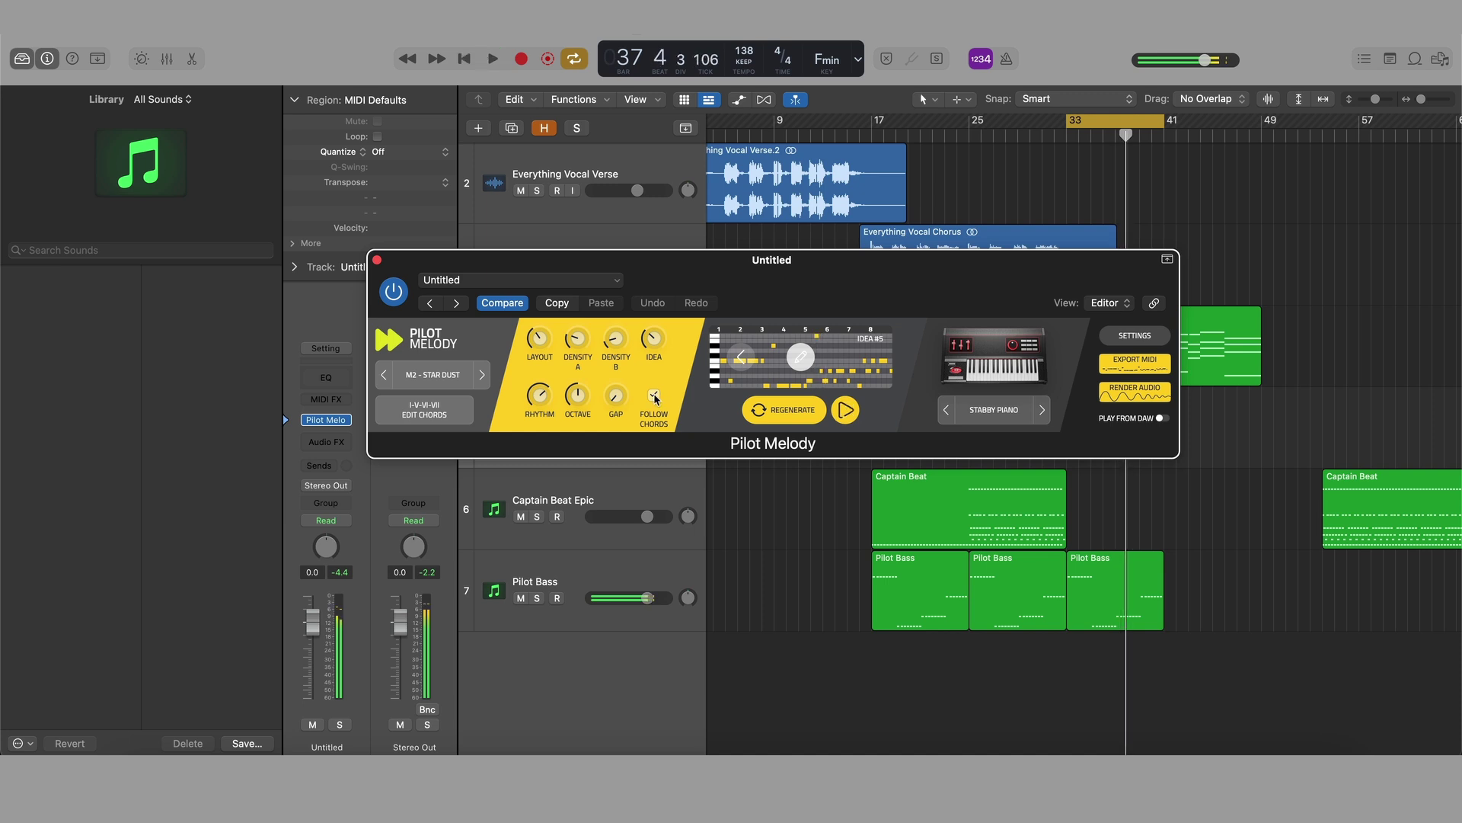
- Regenerate the Star Dust melody several times with Follow Chords off, playing an idea between attempts
left_click(788, 409)
left_click(788, 409)
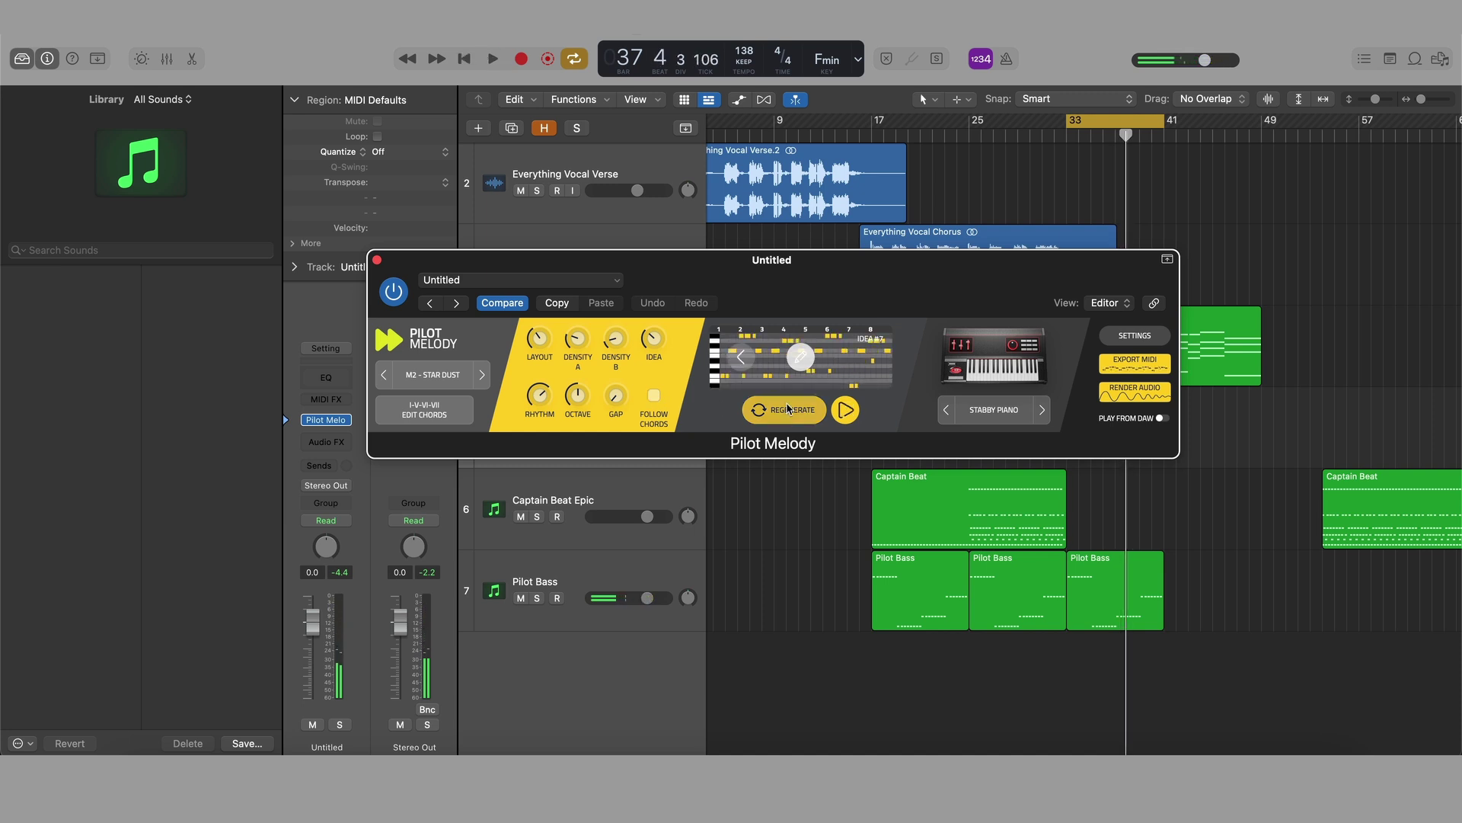
key("space")
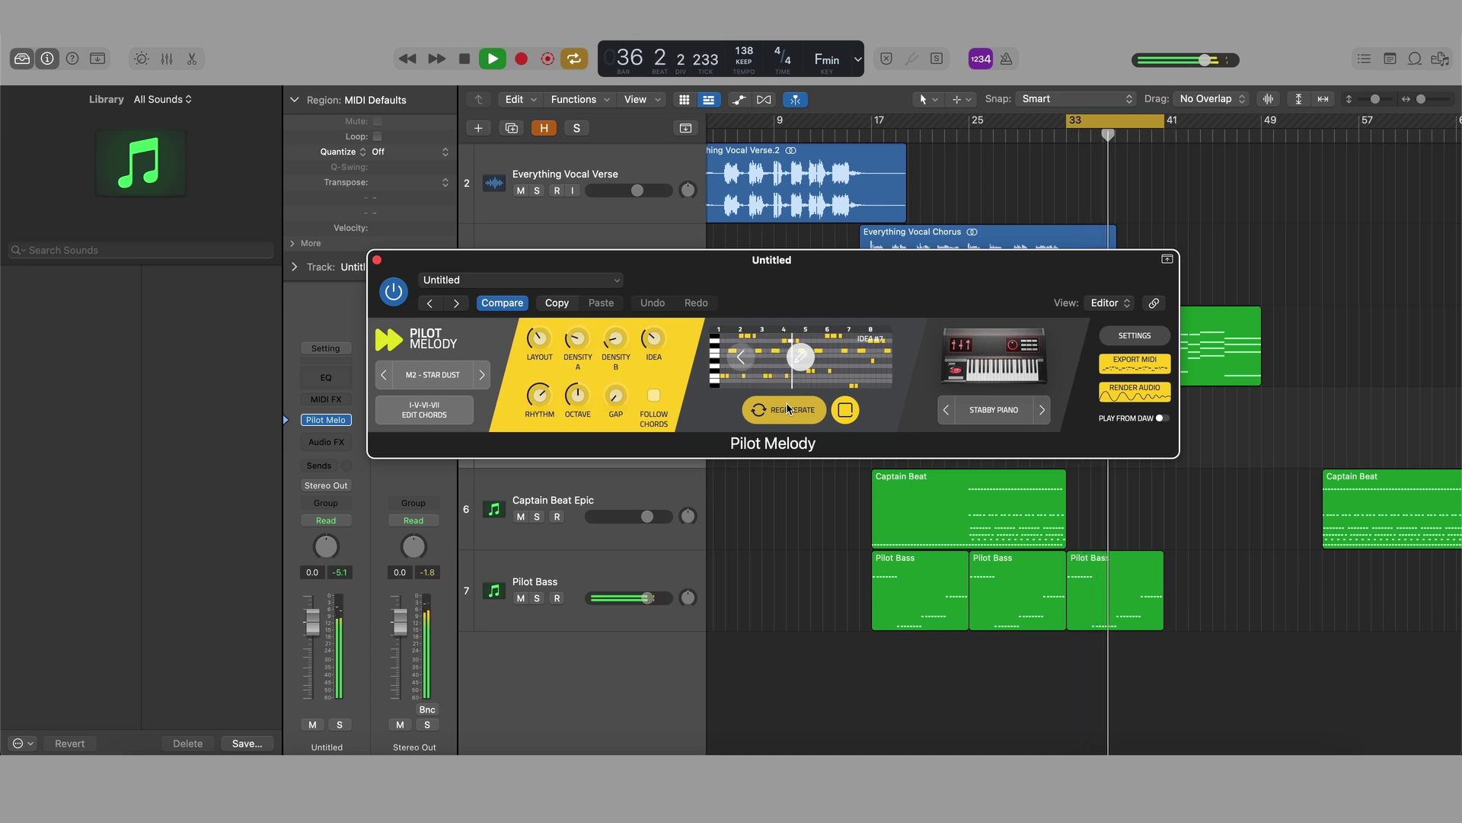
key("space")
left_click(788, 409)
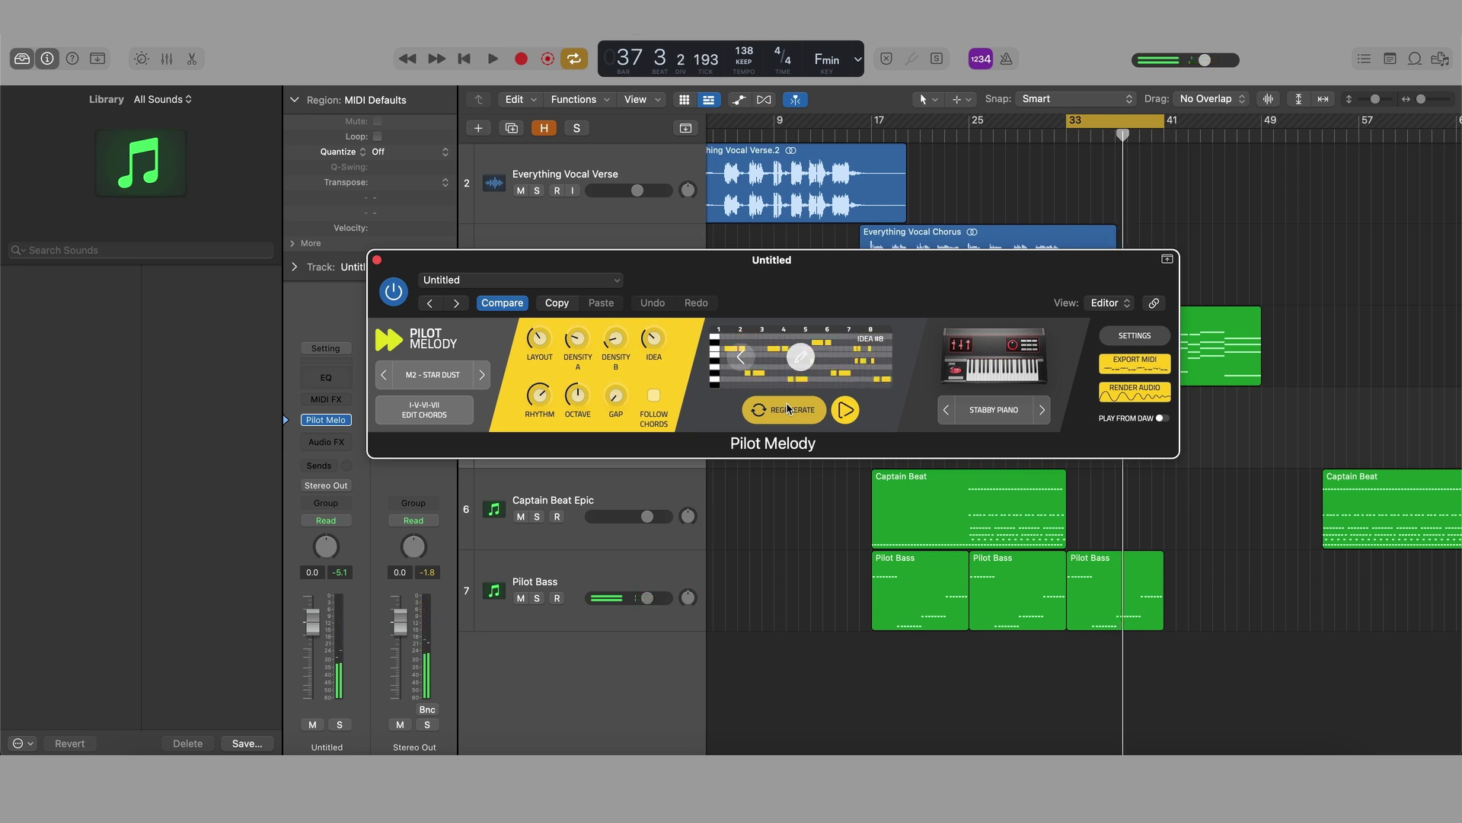
left_click(788, 409)
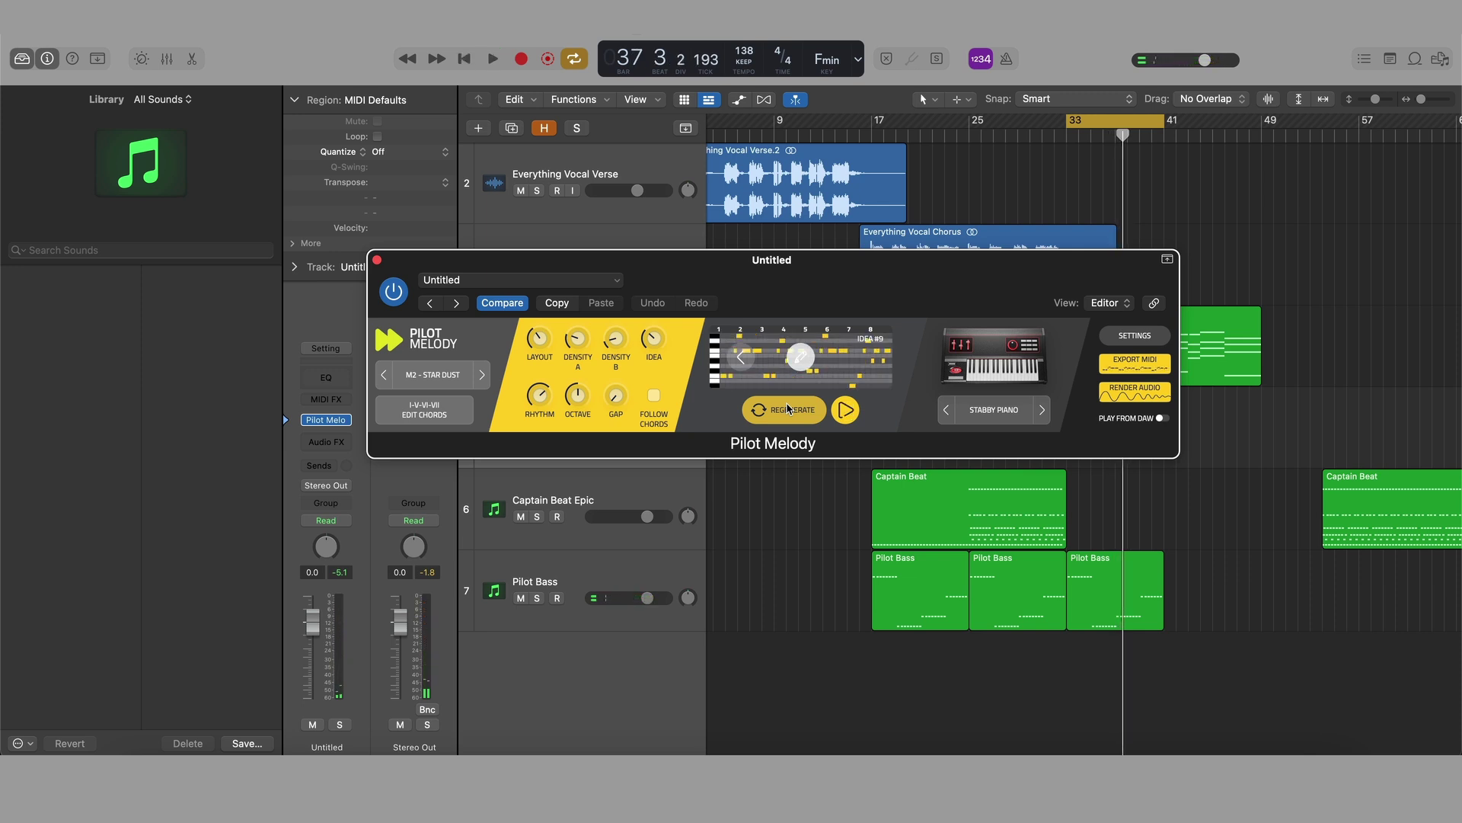
- Play the regenerated melody, open its note editor, turn Density B down and listen to the result
key("space")
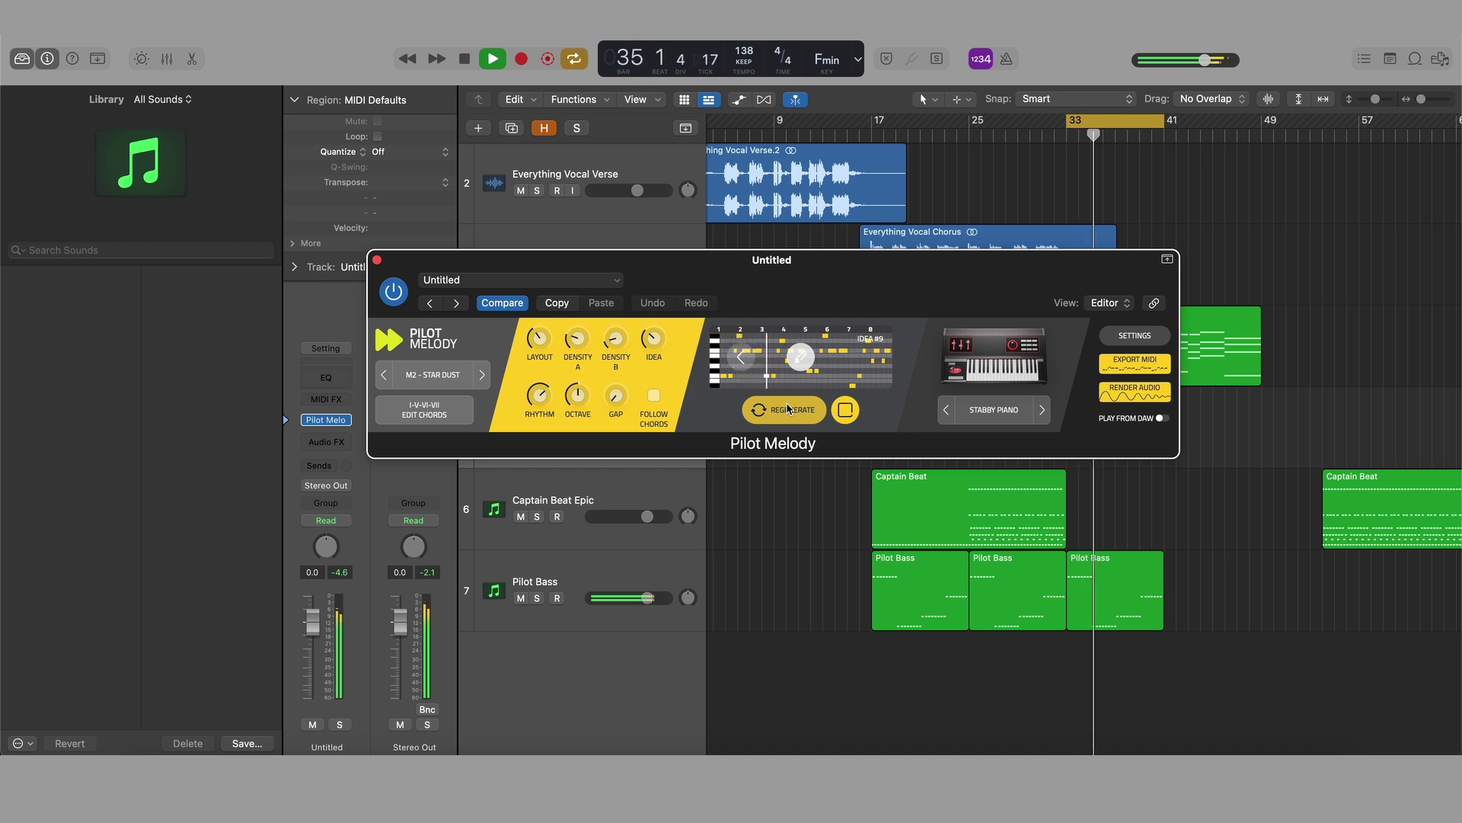
left_click(798, 365)
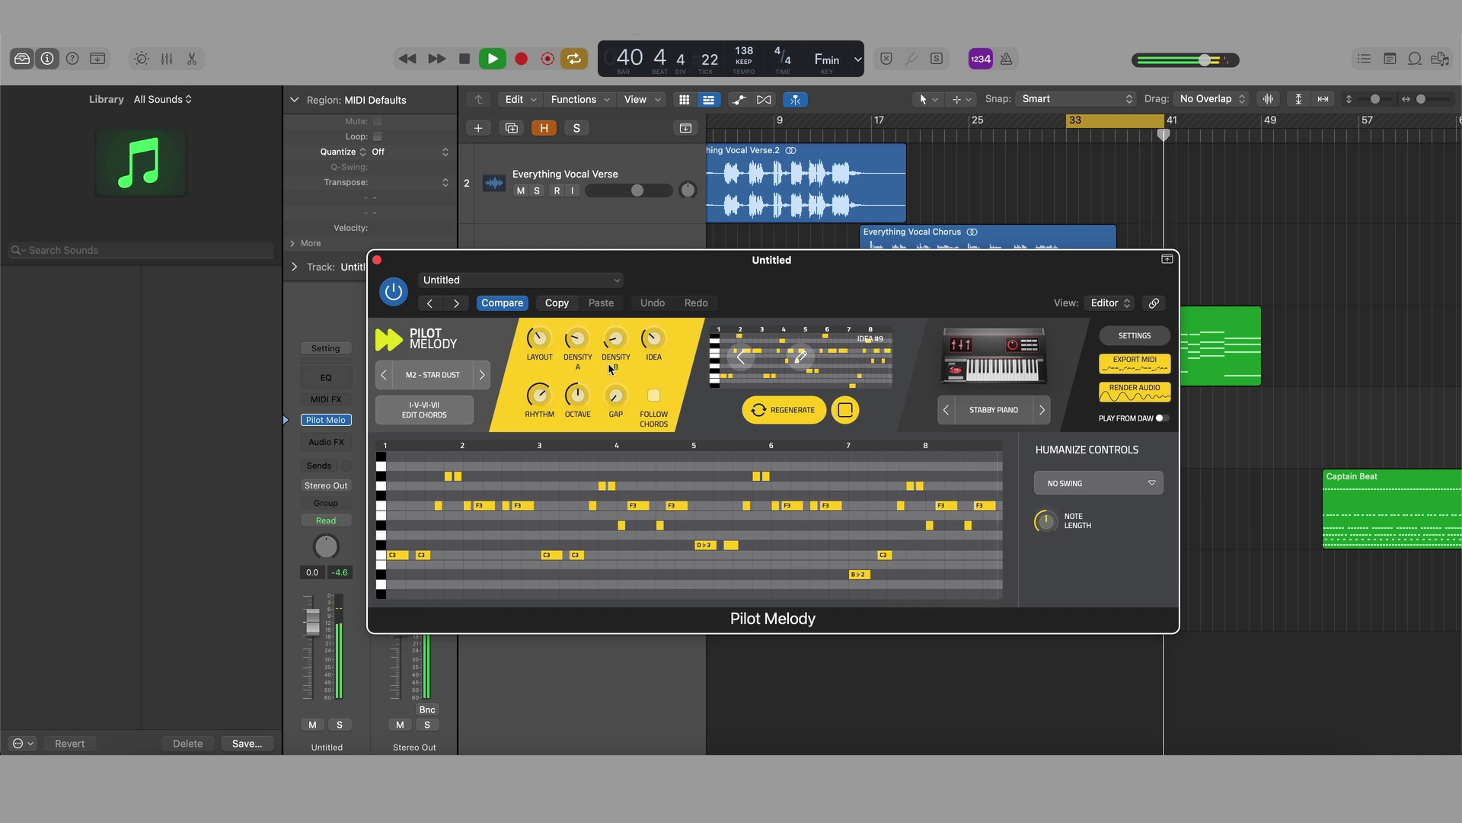
key("space")
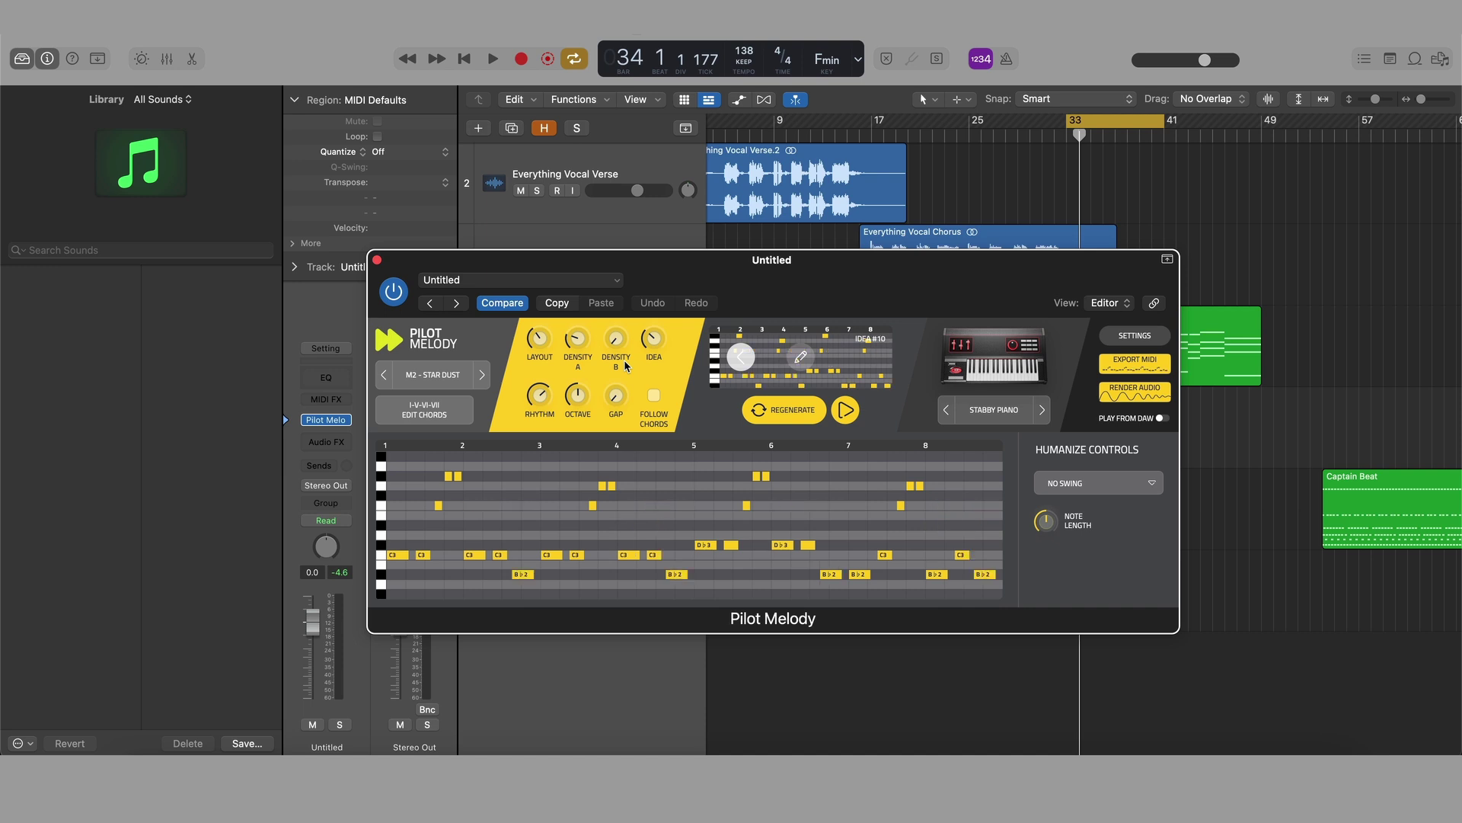
key("space")
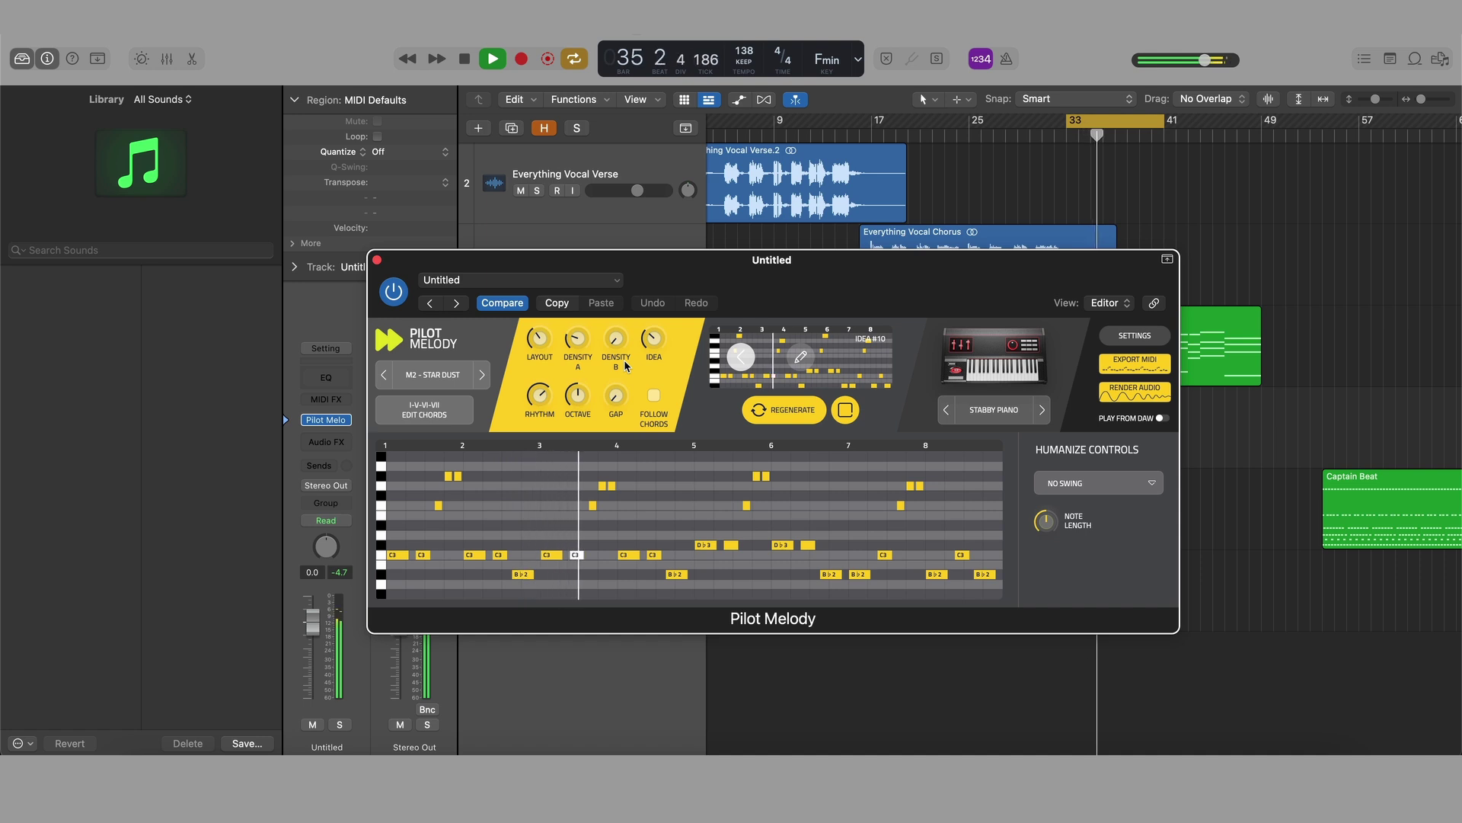
- Try Follow Chords on the reduced-density melody during playback, then switch it back off
key("space")
left_click(654, 395)
key("space")
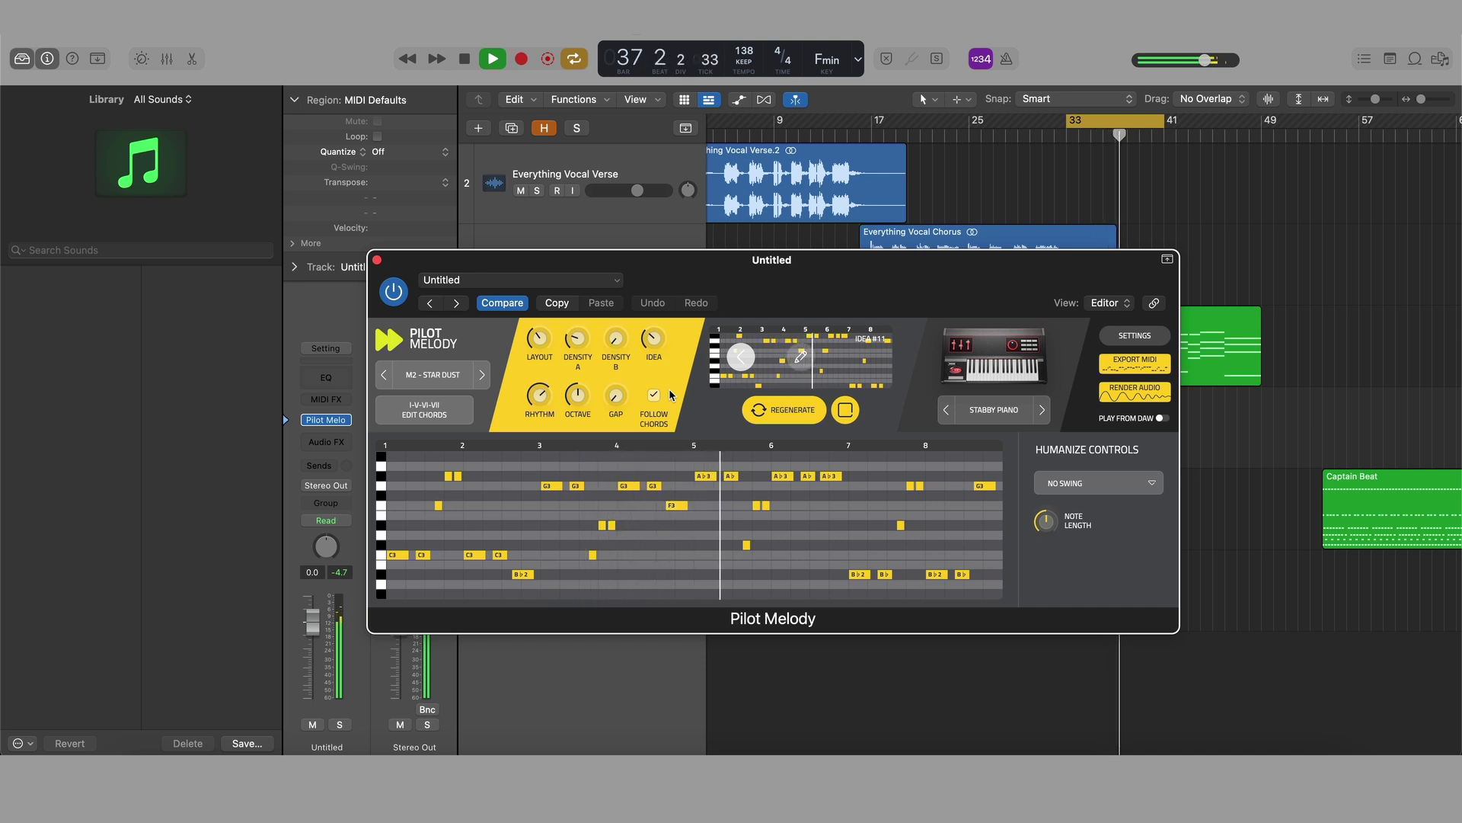
left_click(655, 393)
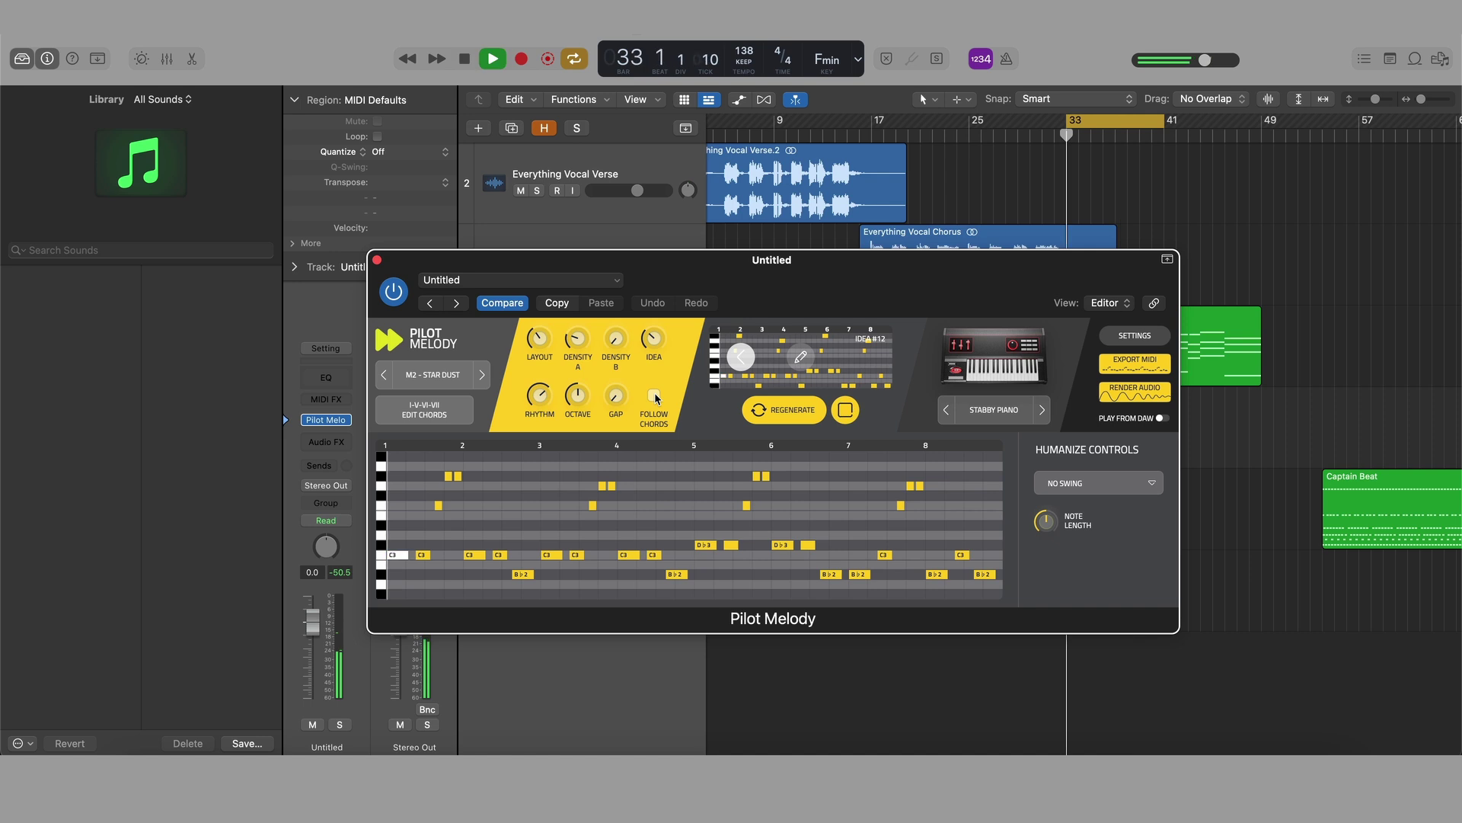
key("space")
- Raise Density B on the Star Dust melody and play the result over the cycle range
mouse_move(618, 324)
left_click_drag(621, 361, 626, 355)
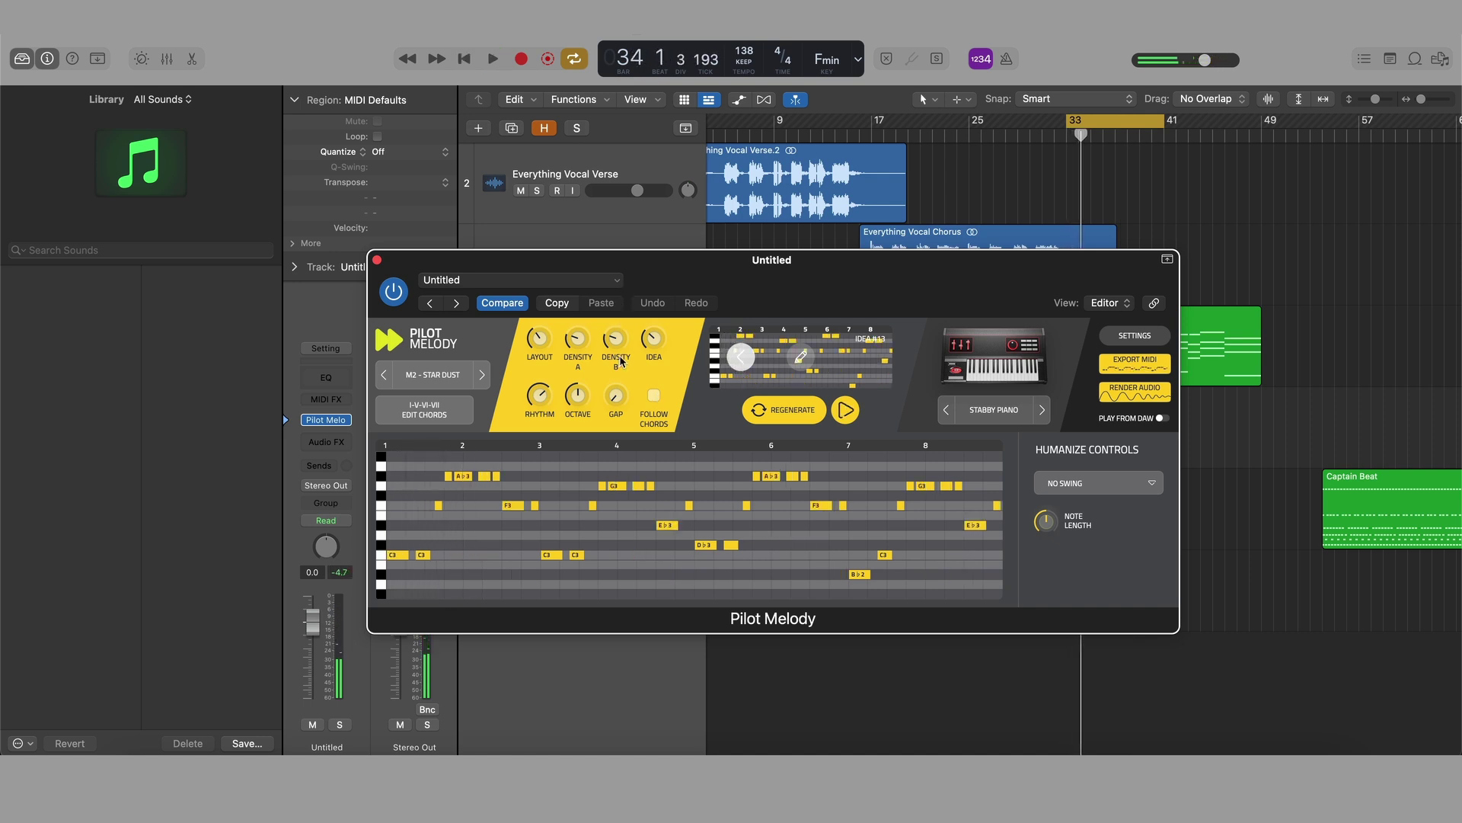
key("space")
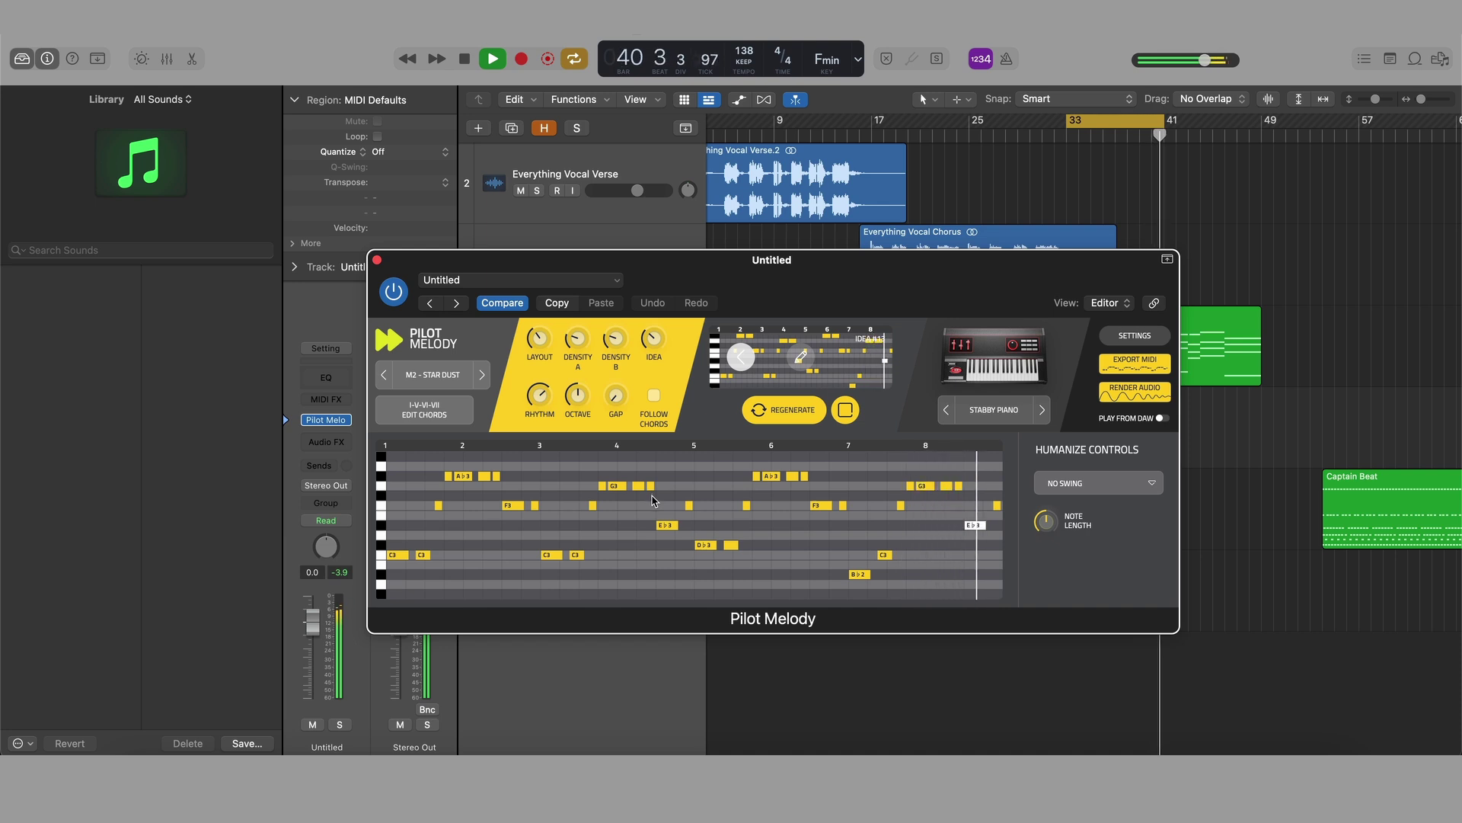
key("space")
- Regenerate two more Star Dust melody ideas and play each one against the arrangement
left_click(789, 417)
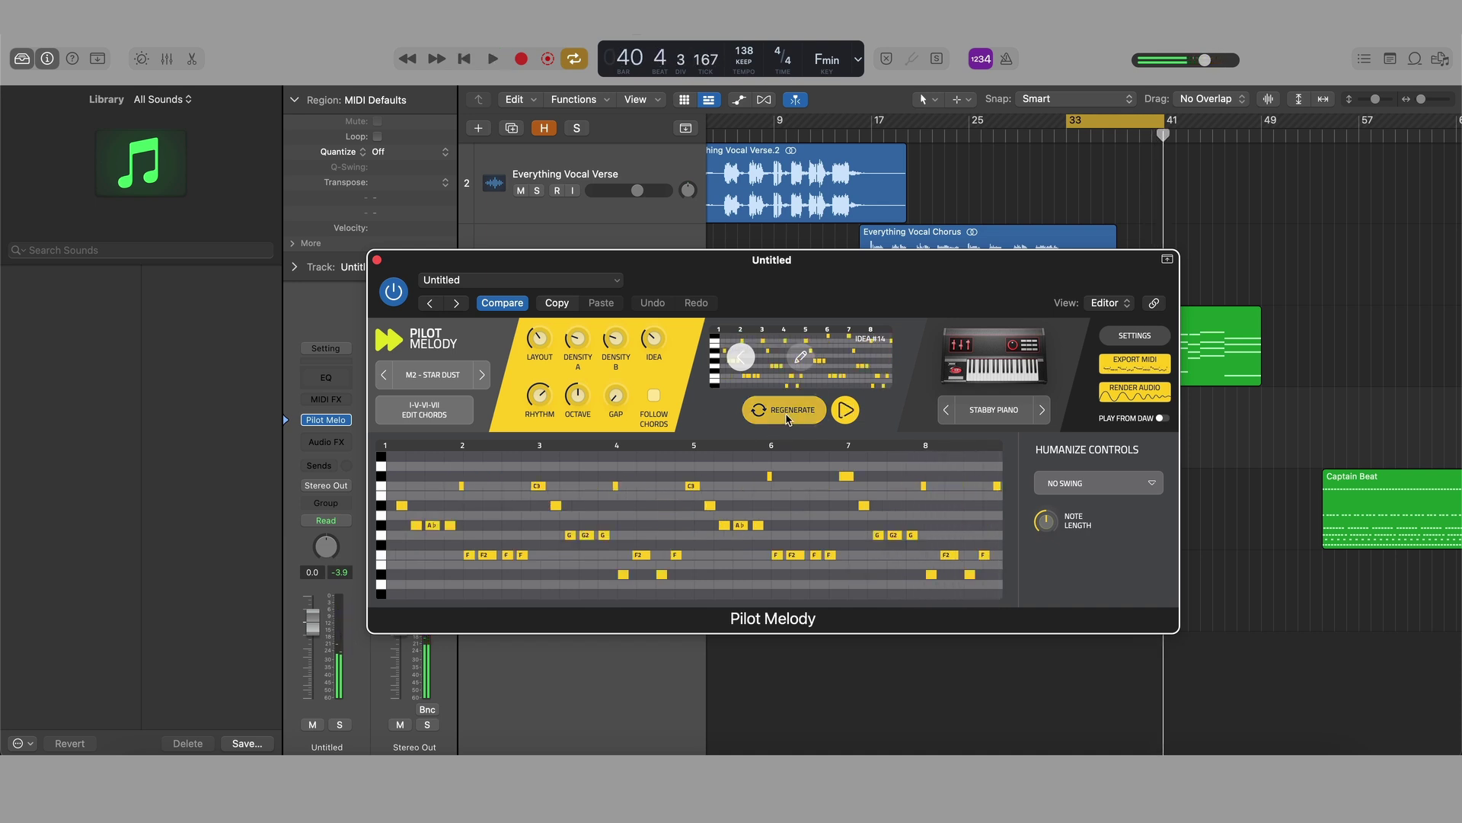
key("space")
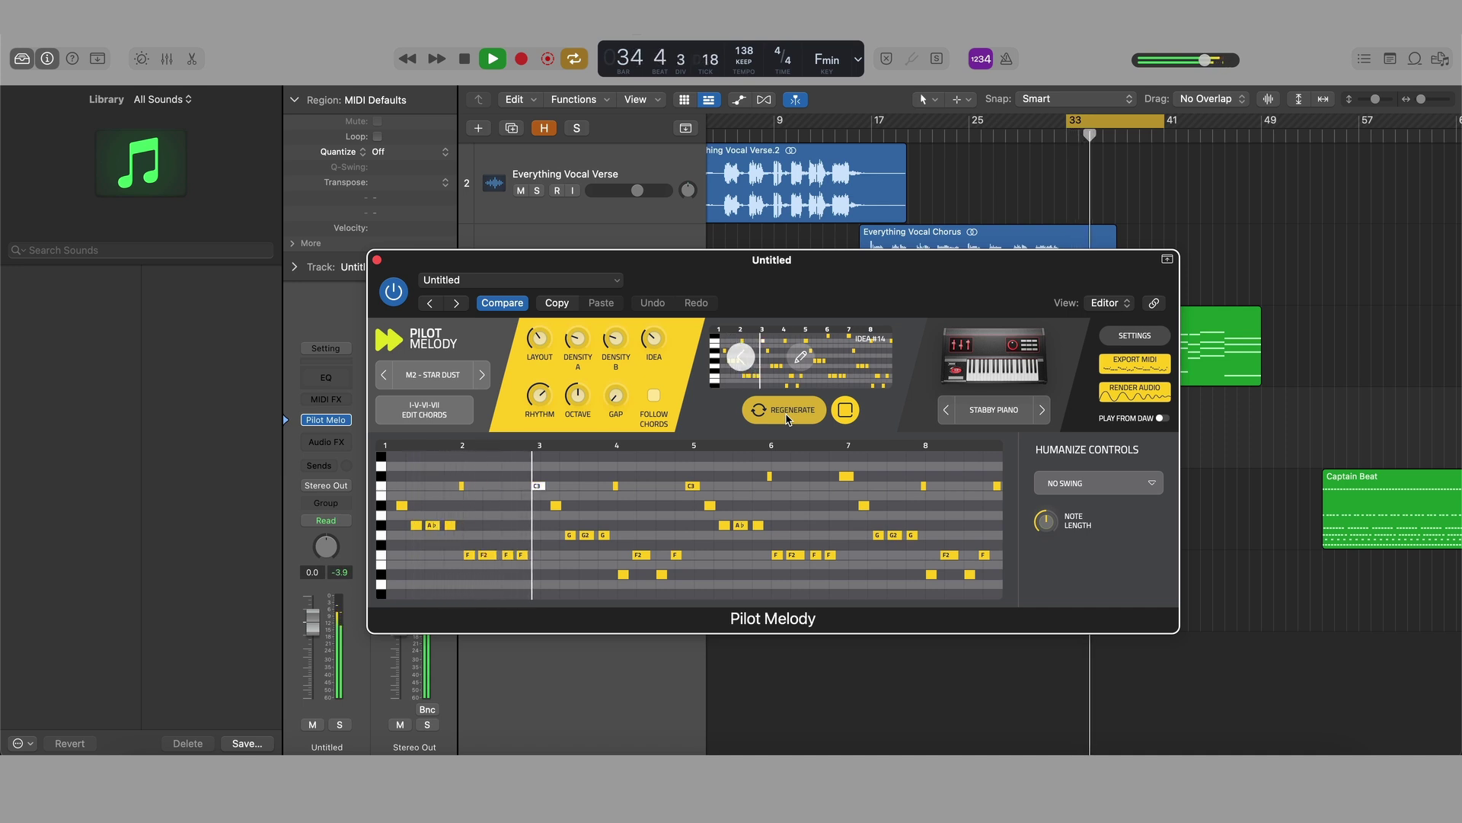
key("space")
left_click(787, 418)
key("space")
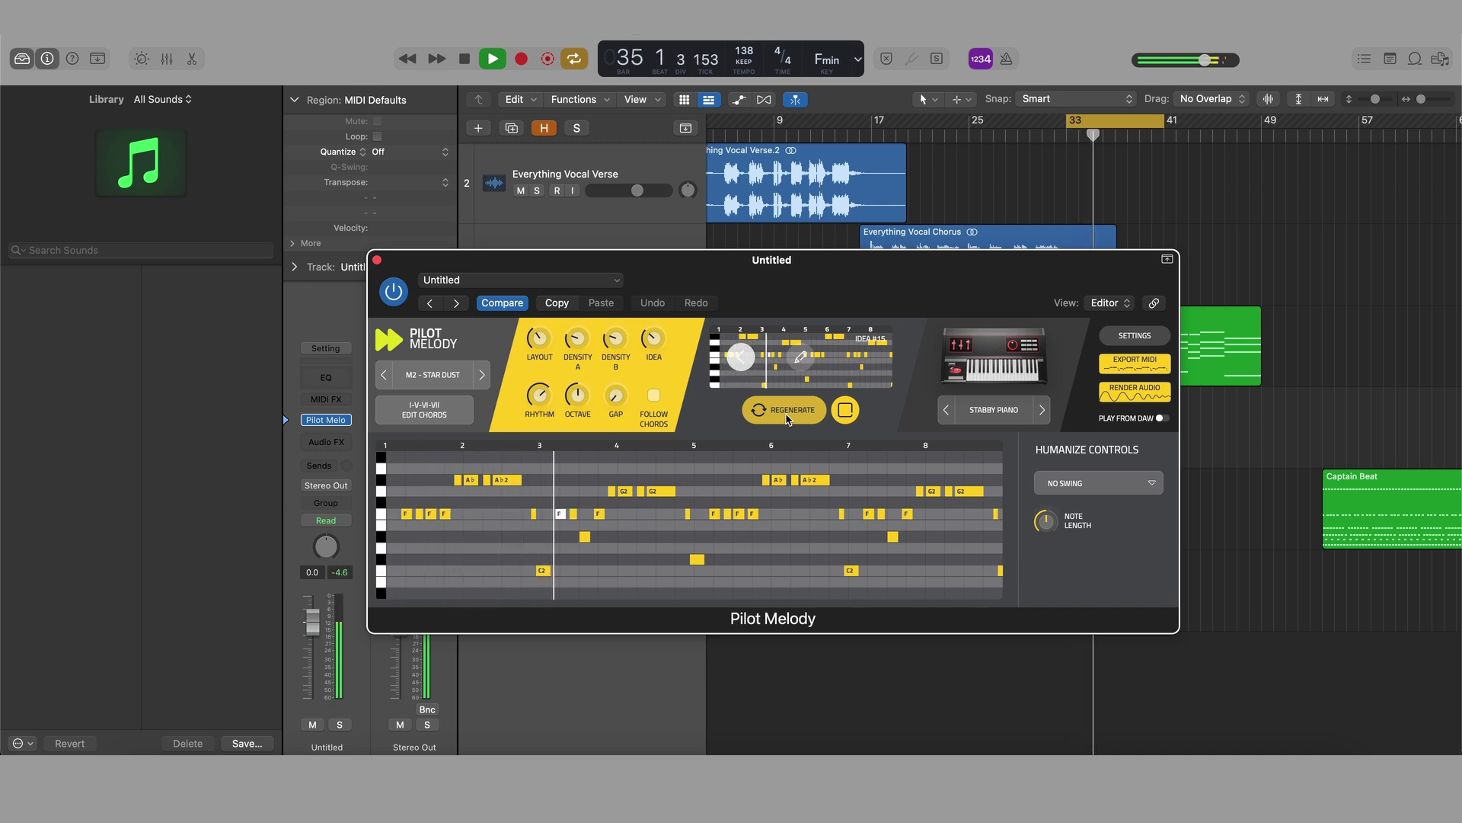
key("space")
- Switch the melody model to M6 Ibiza 7AM and turn Stutter down to its minimum during playback
left_click(439, 373)
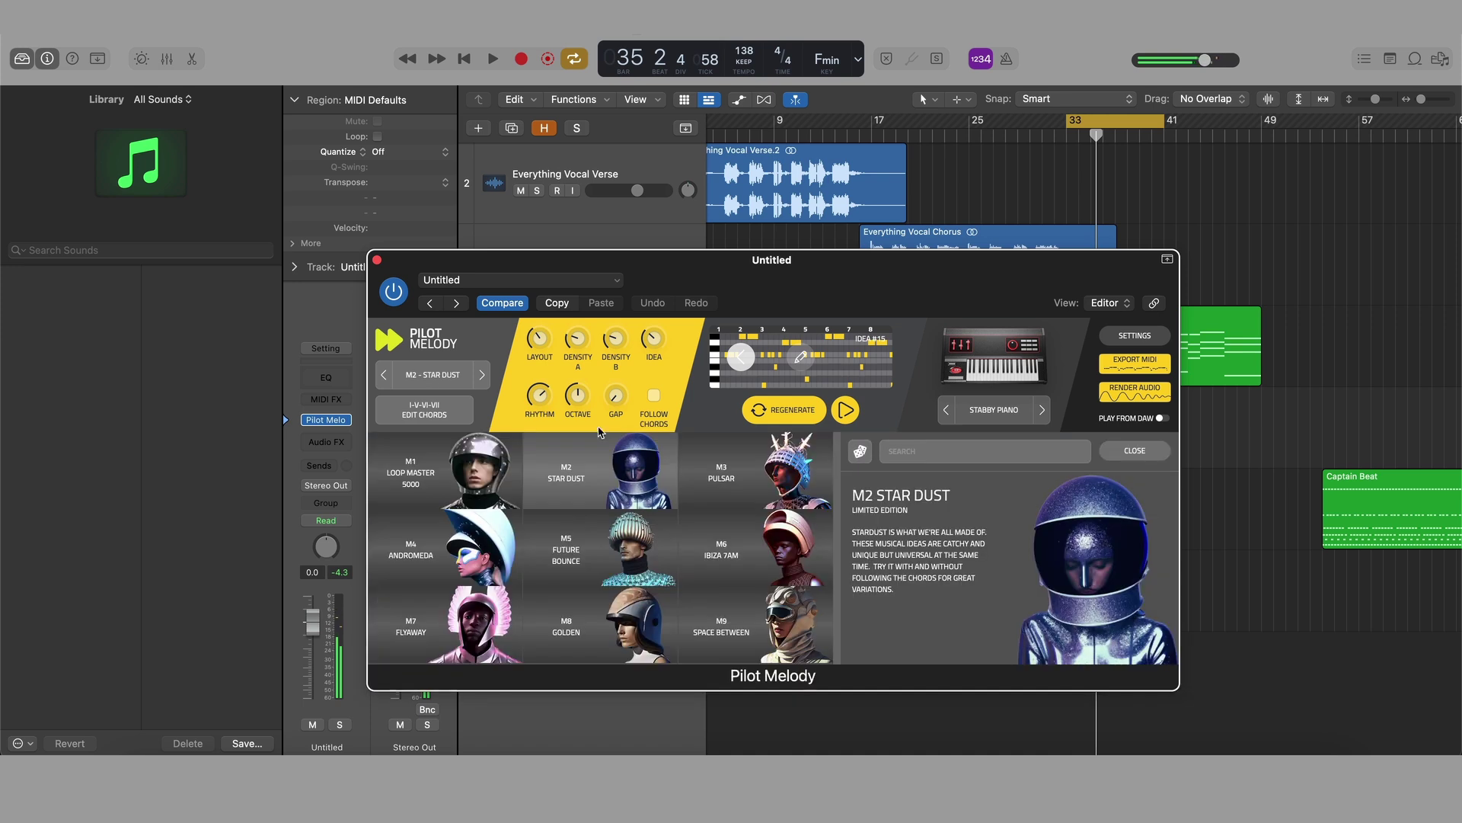
left_click(713, 537)
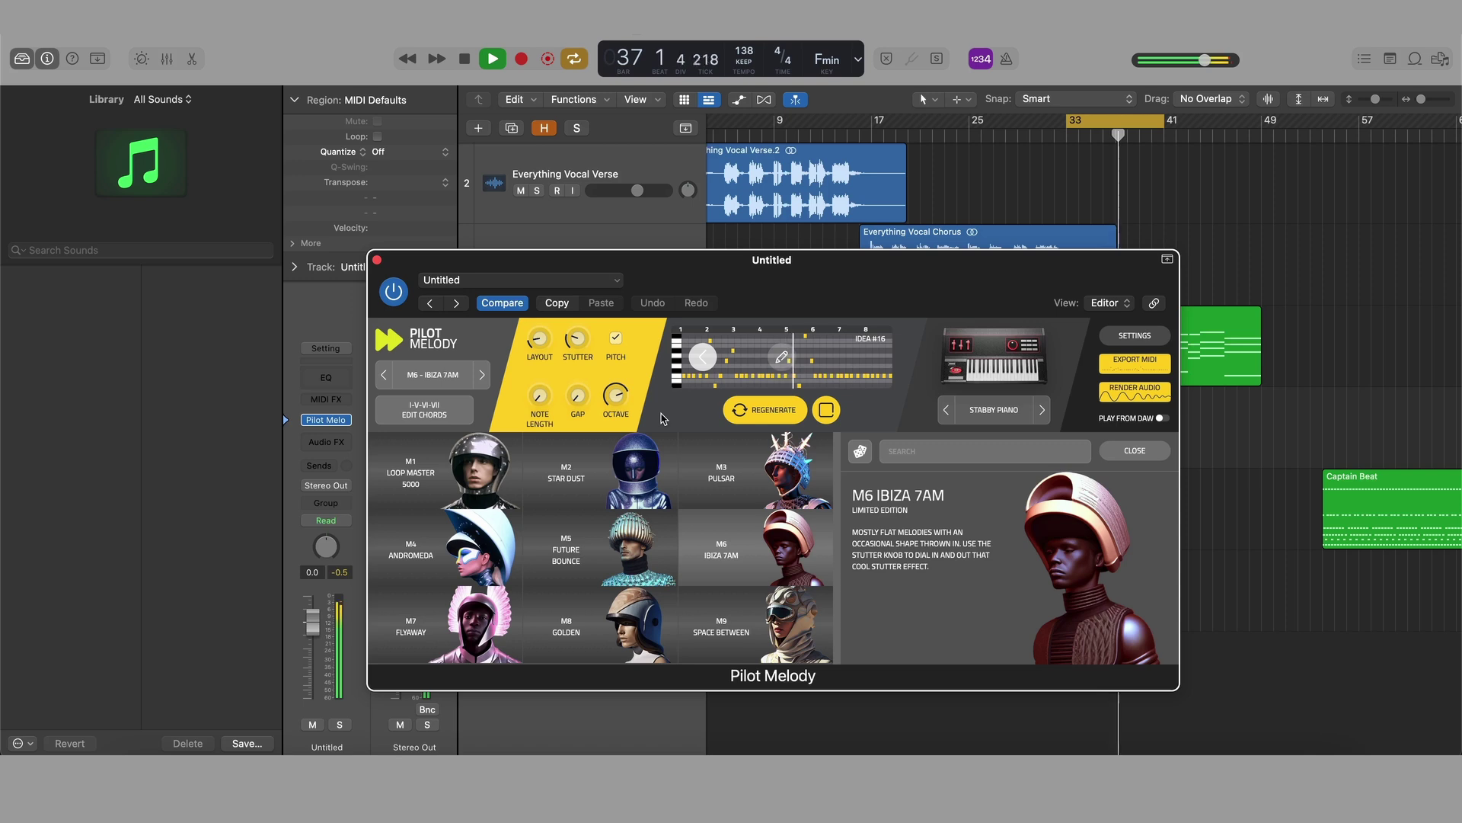
left_click_drag(576, 349, 579, 327)
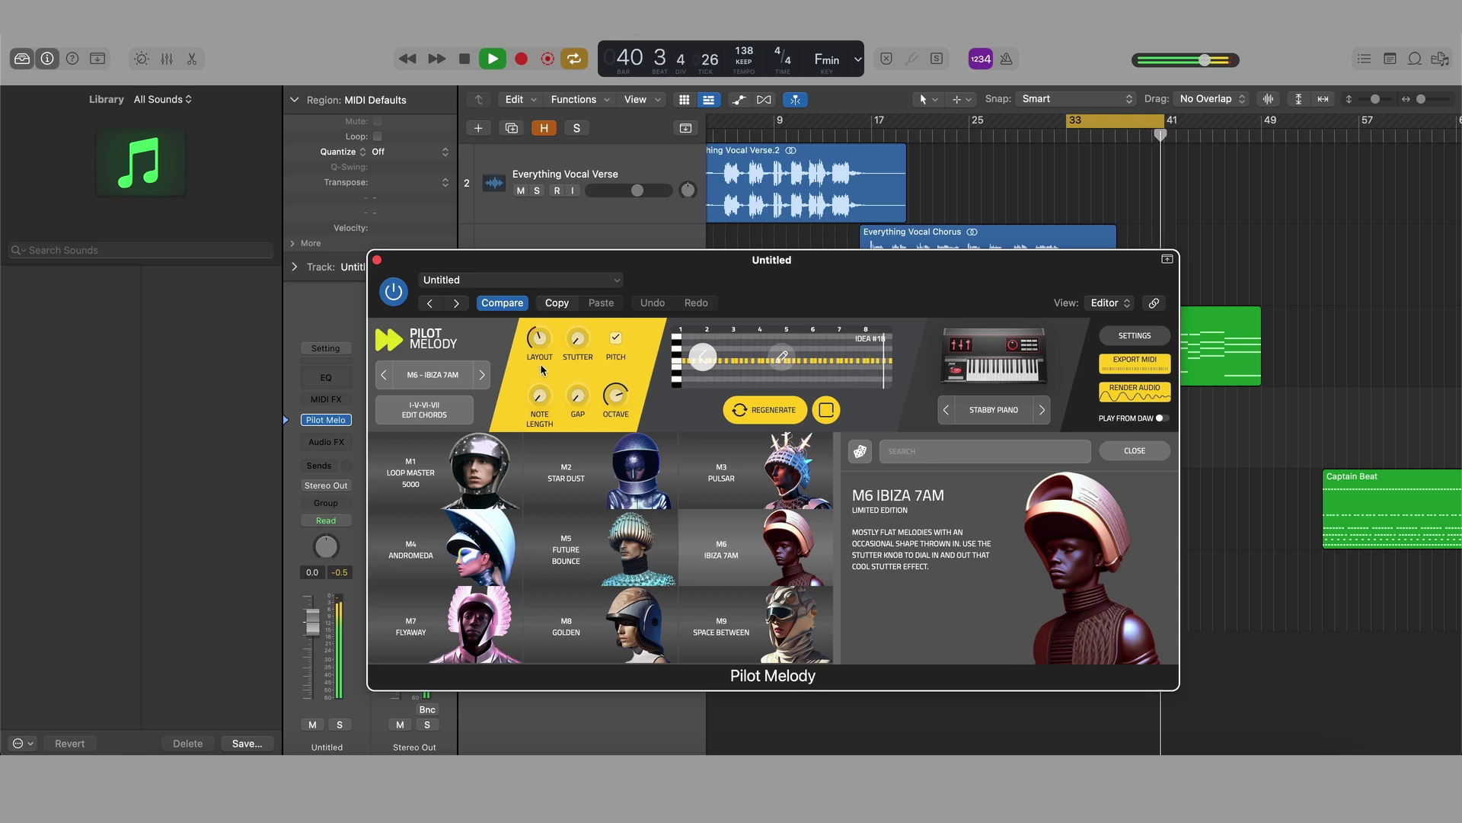
- Regenerate the M6 Ibiza 7AM melody and try it with Pitch switched off and back on during playback
left_click(771, 411)
left_click(772, 411)
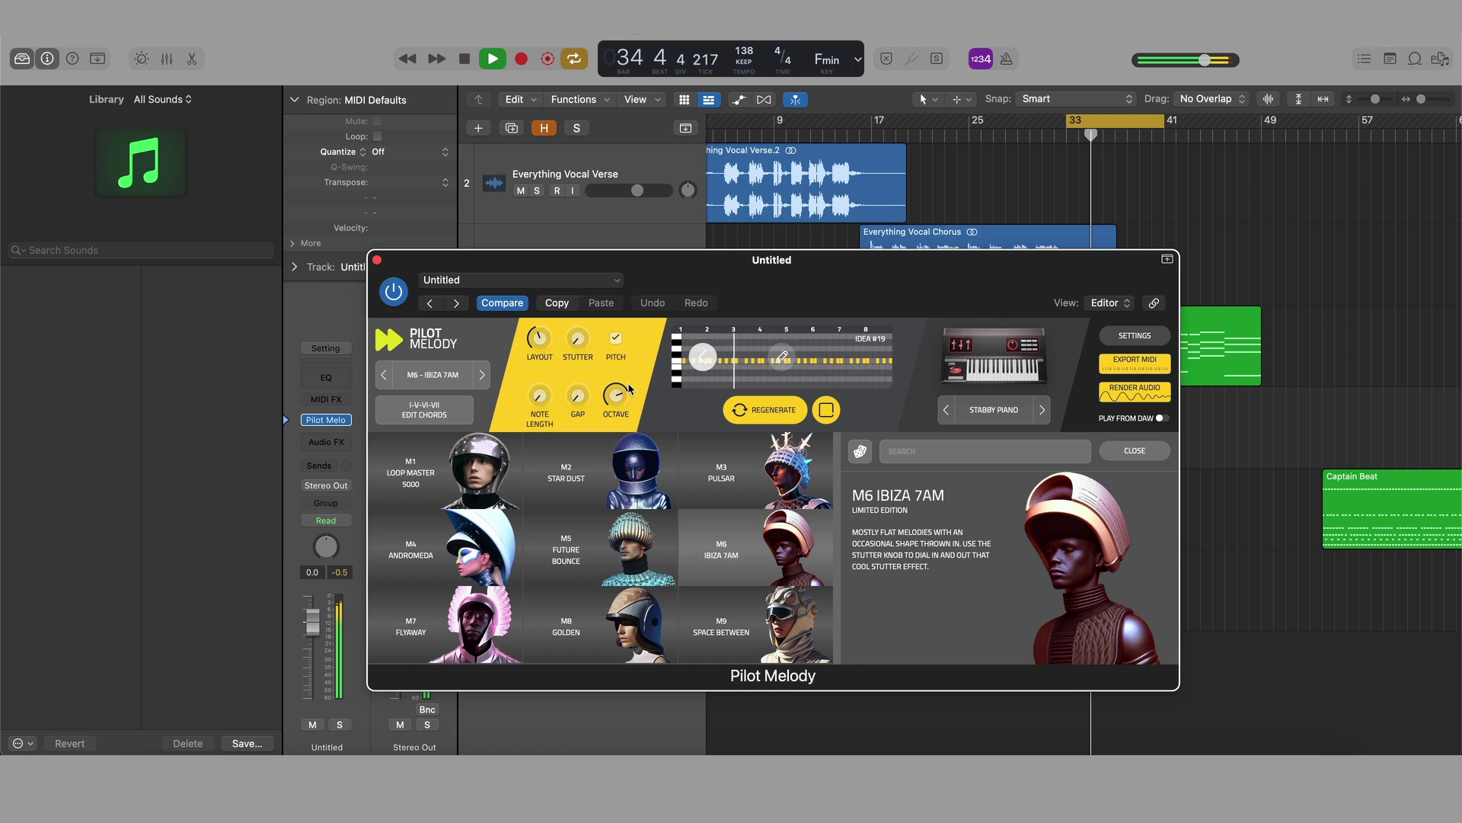
left_click(616, 339)
left_click(617, 339)
key("space")
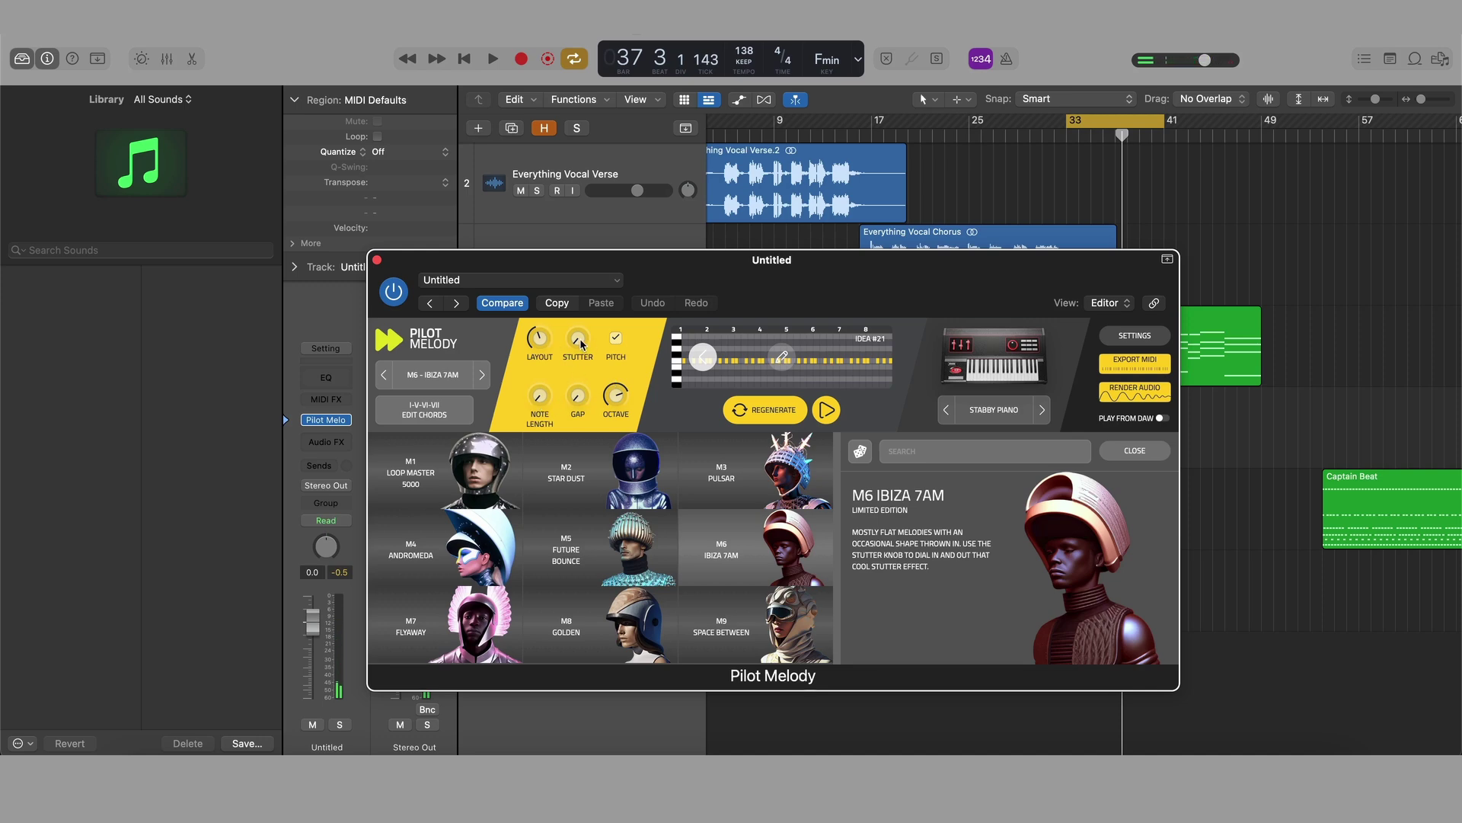
- Raise Stutter on the Ibiza 7AM melody and play the result against the arrangement
left_click_drag(577, 339, 582, 354)
key("space")
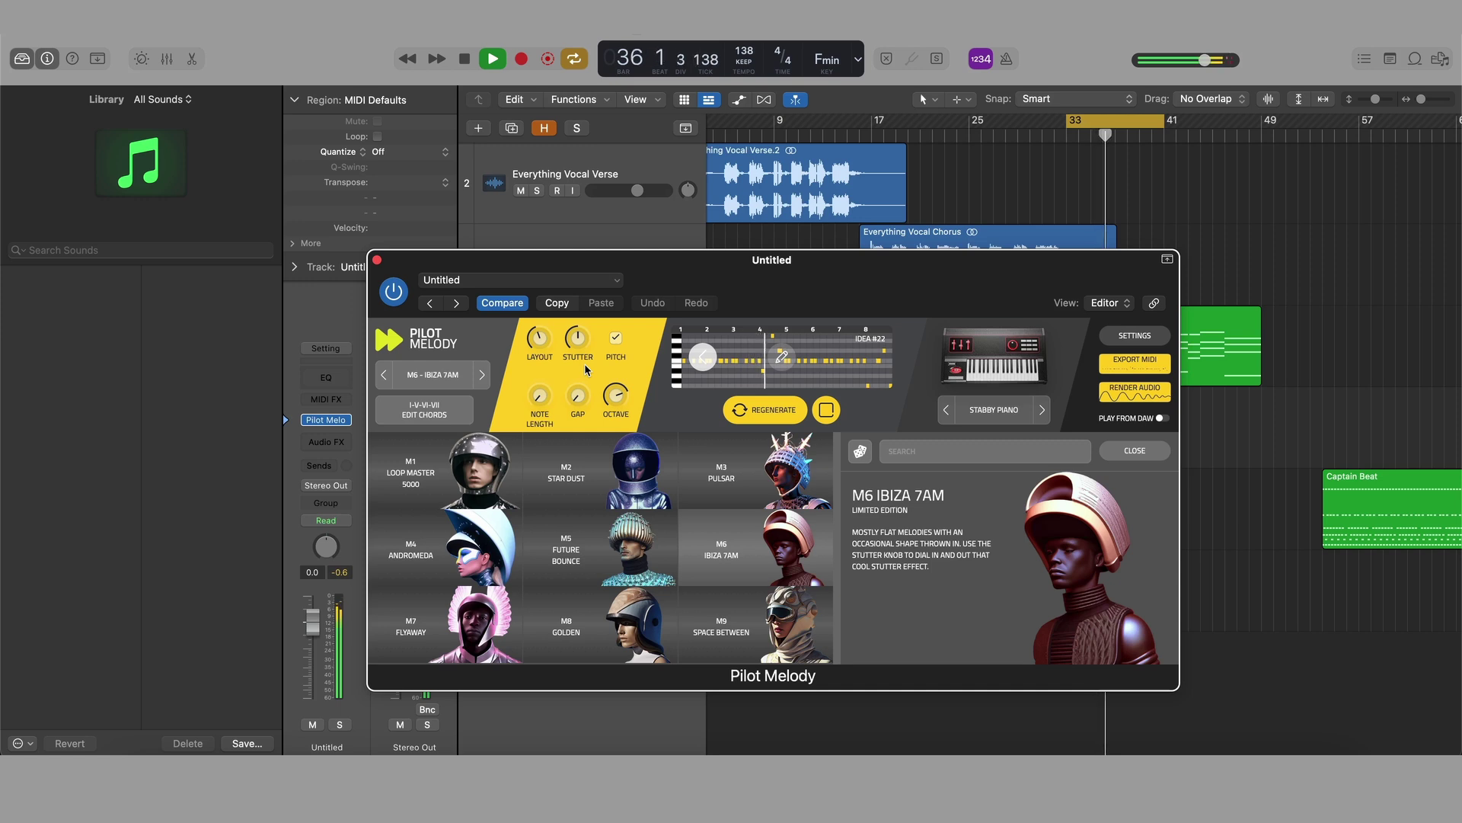
key("space")
- Switch the melody model to M7 Flyaway and play its idea over the cycle range
left_click(439, 378)
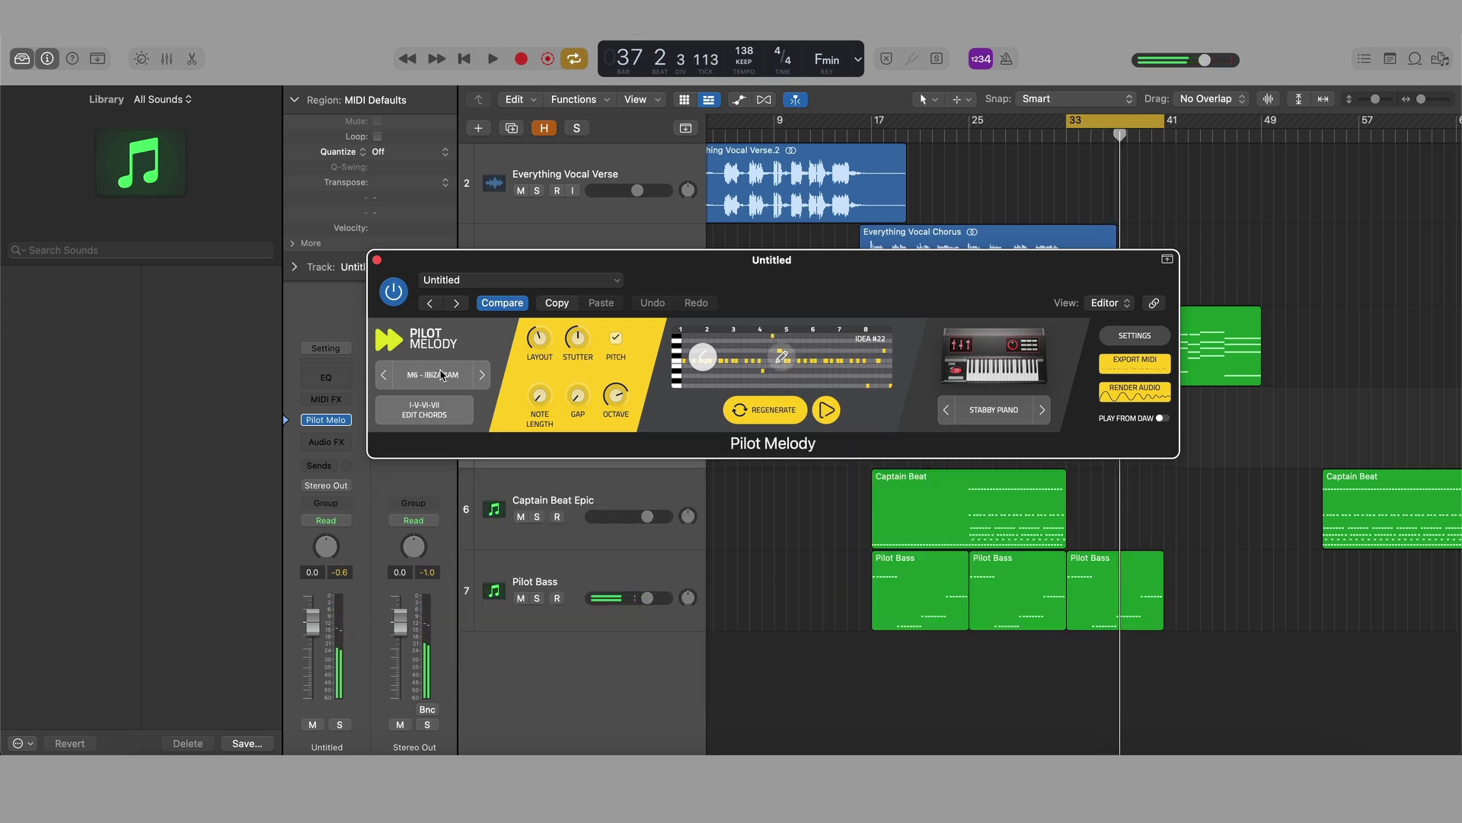
left_click(440, 374)
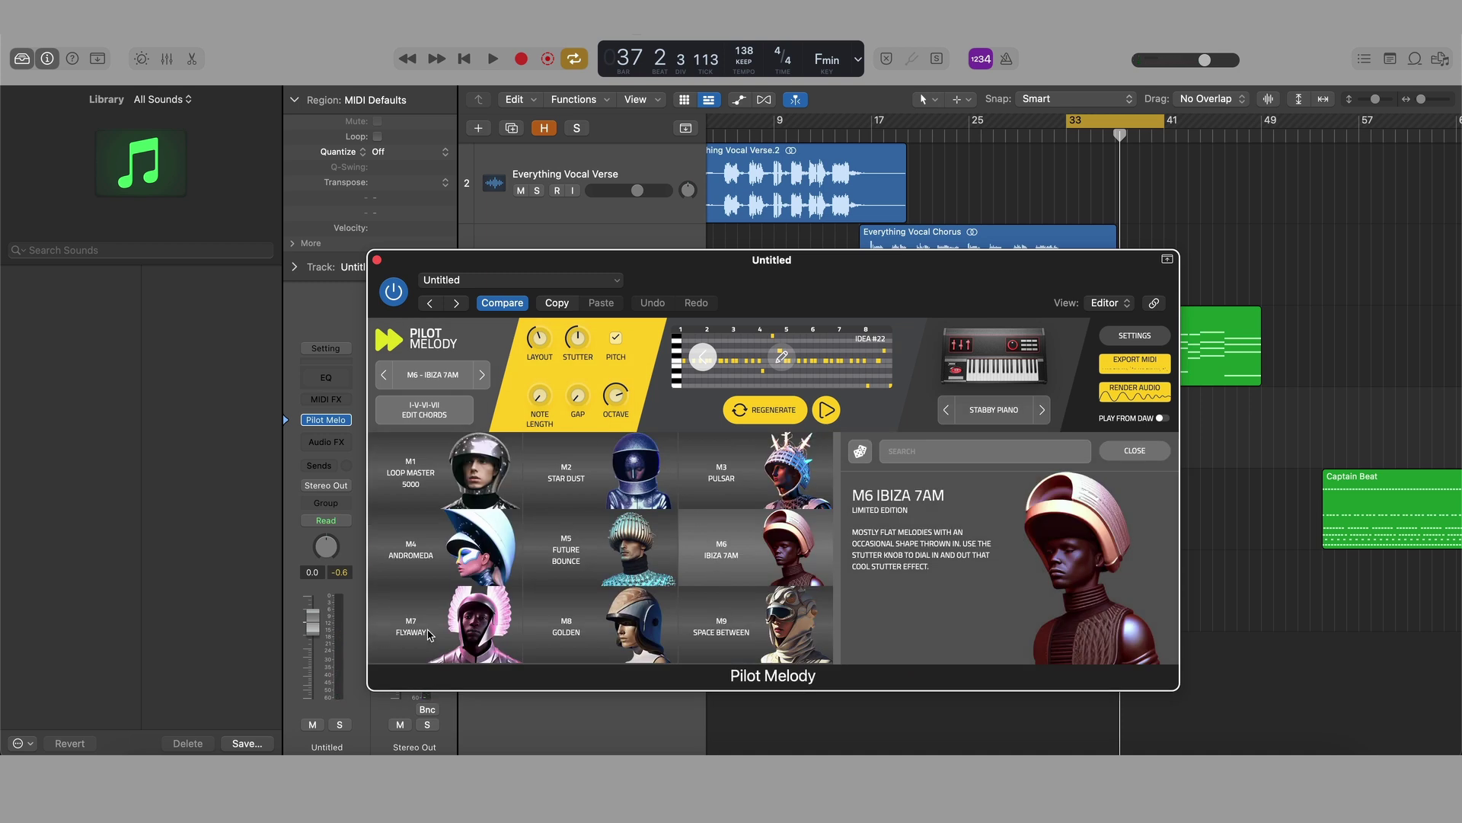
left_click(400, 636)
key("space")
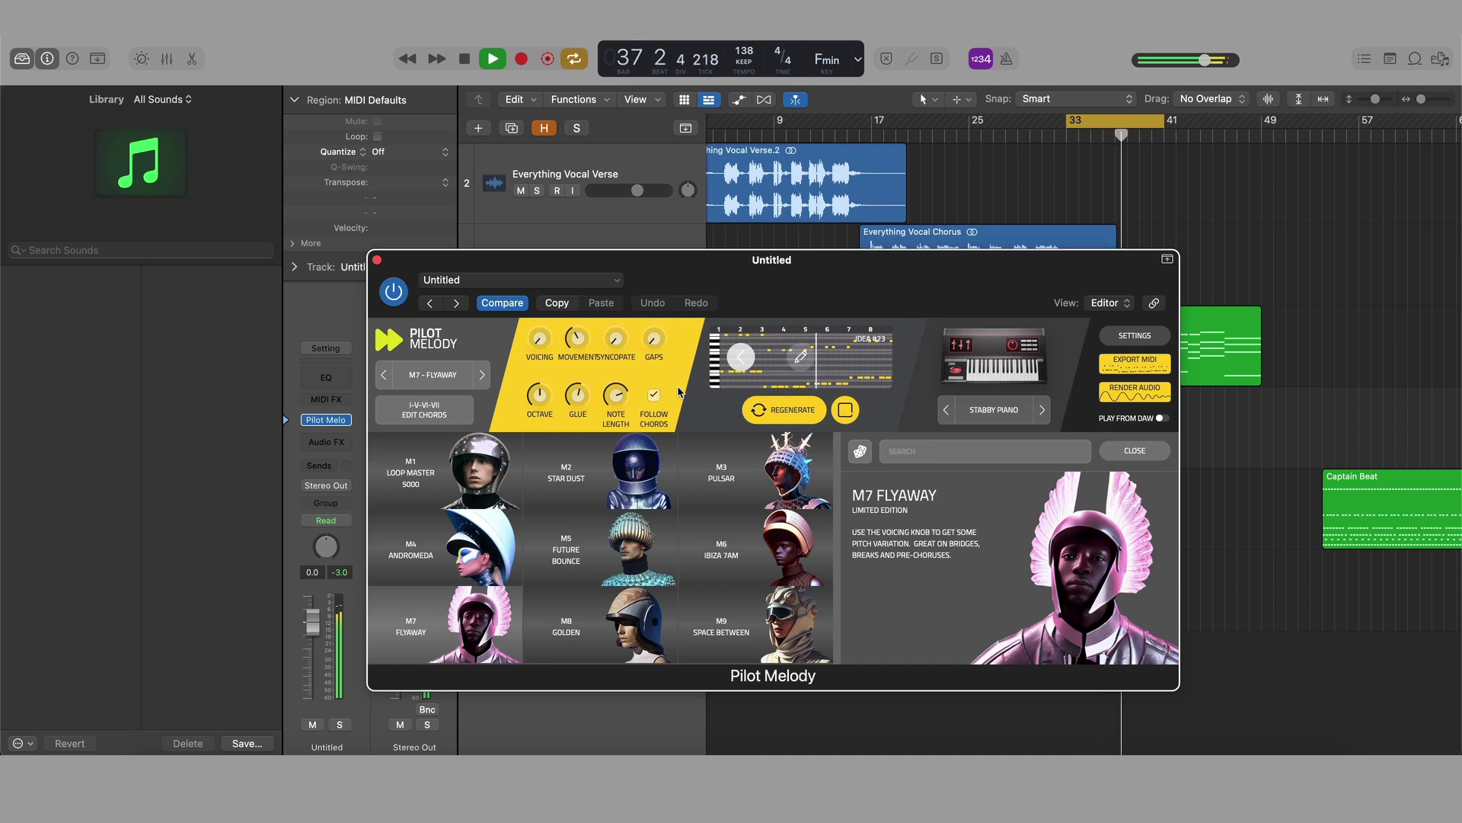
key("space")
- Switch the melody model to M9 Space Between and audition it with the arrangement
left_click(717, 629)
key("space")
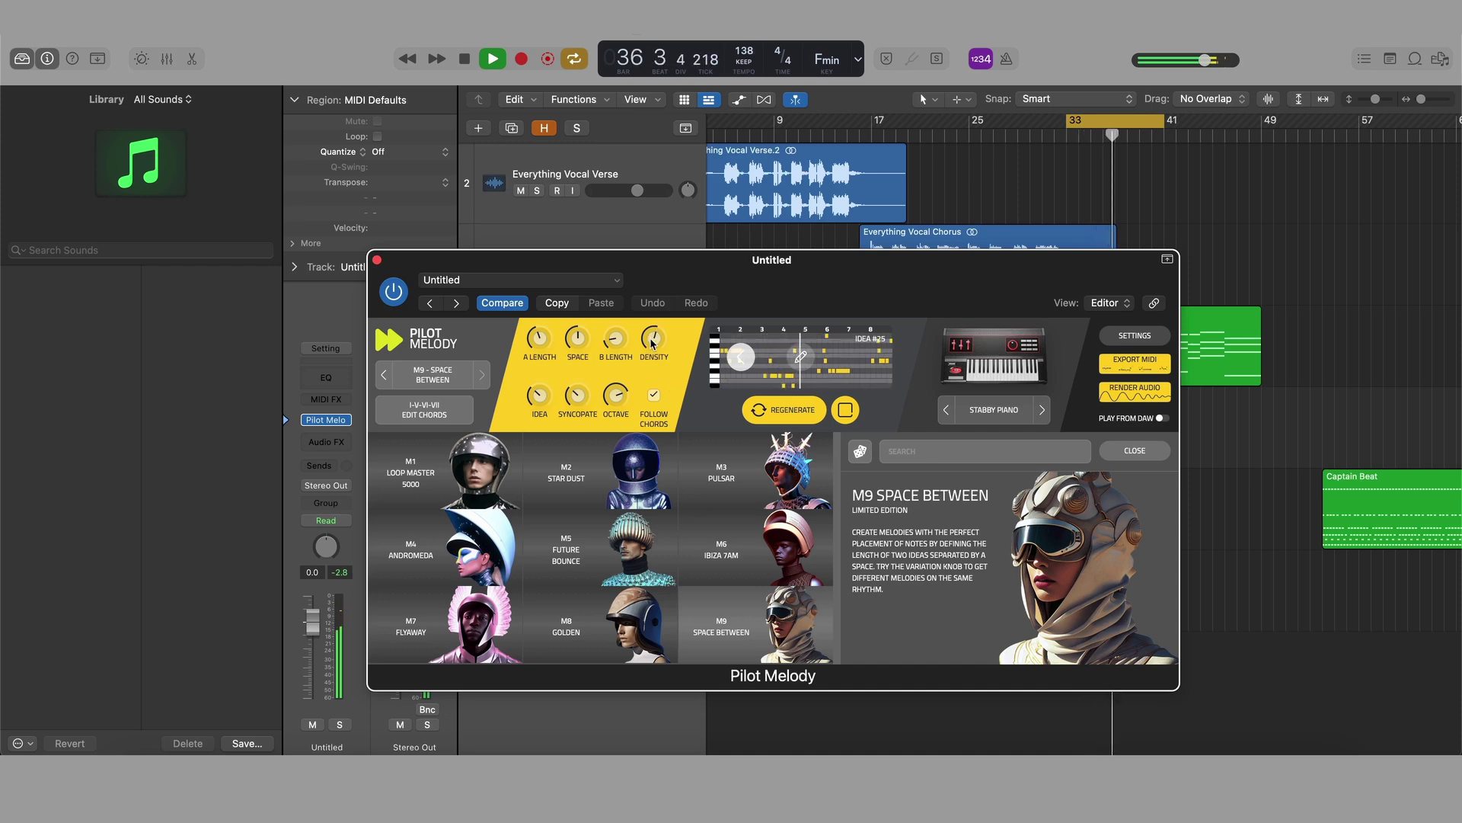
key("space")
- Switch the melody model to M8 Golden and enable Two Motifs during playback
left_click(615, 615)
key("space")
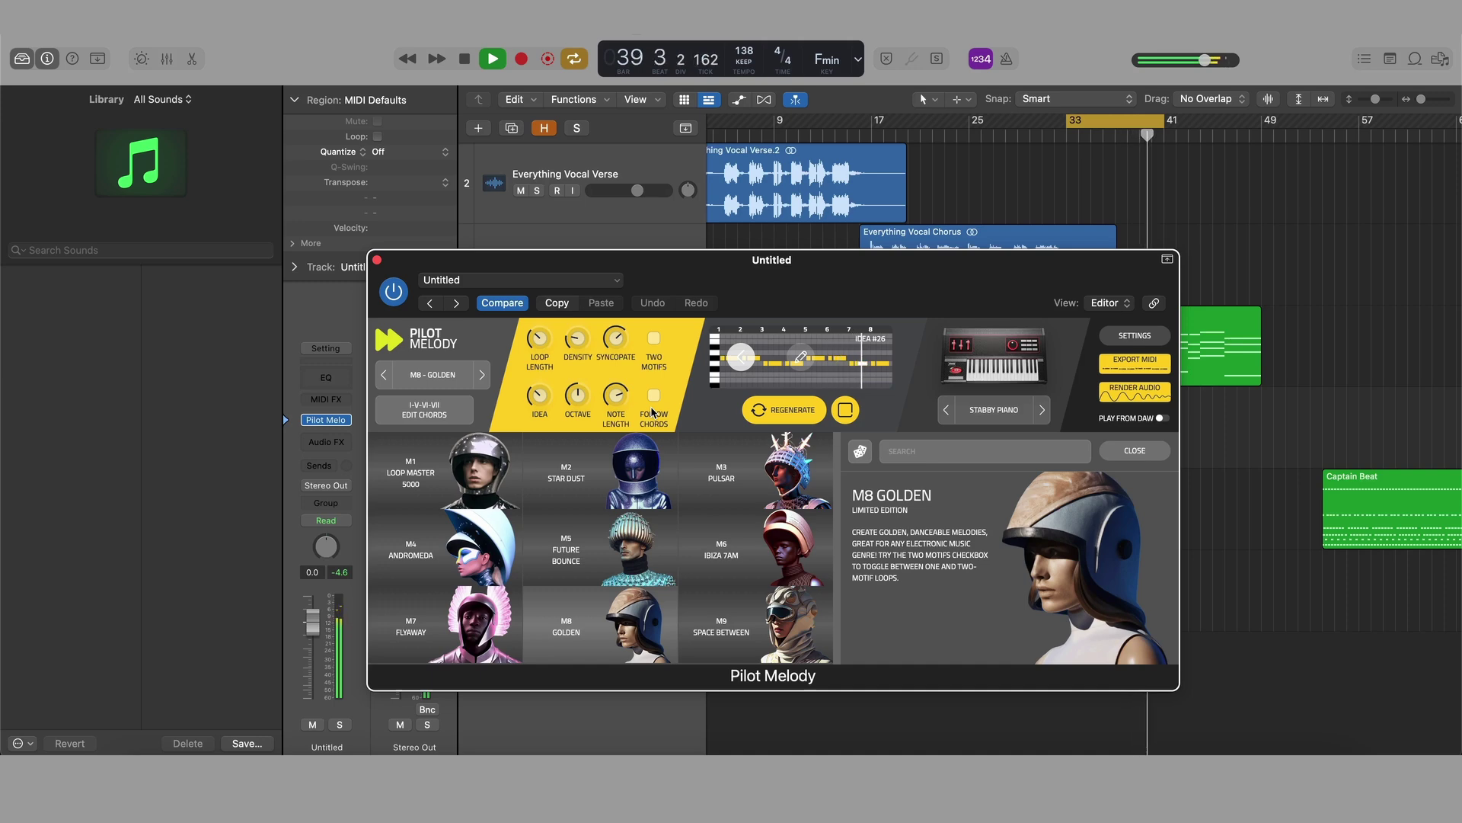
left_click(654, 337)
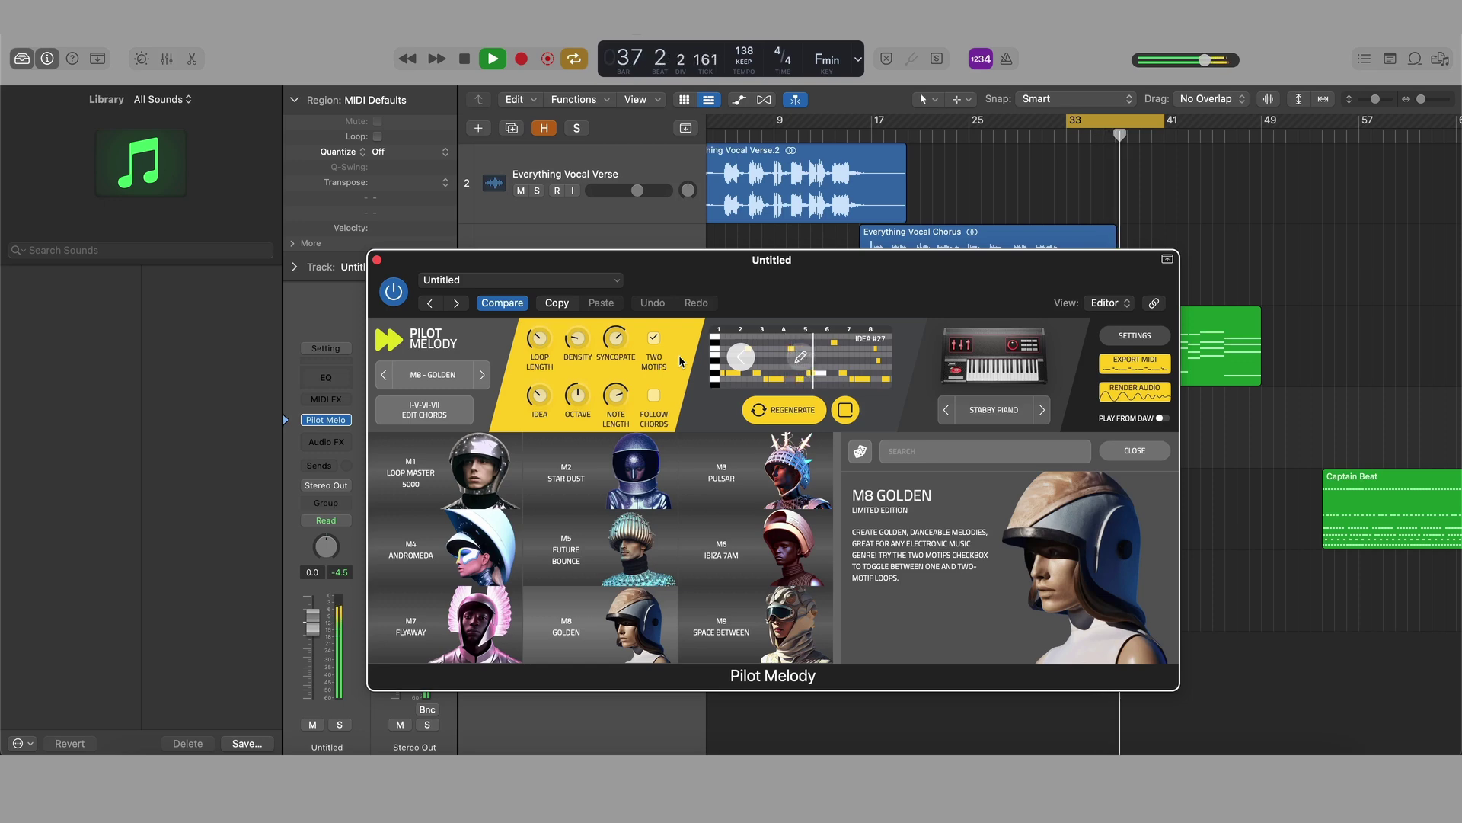
- Show the Golden melody in the note editor, raise its Density, and play the new idea
left_click(801, 356)
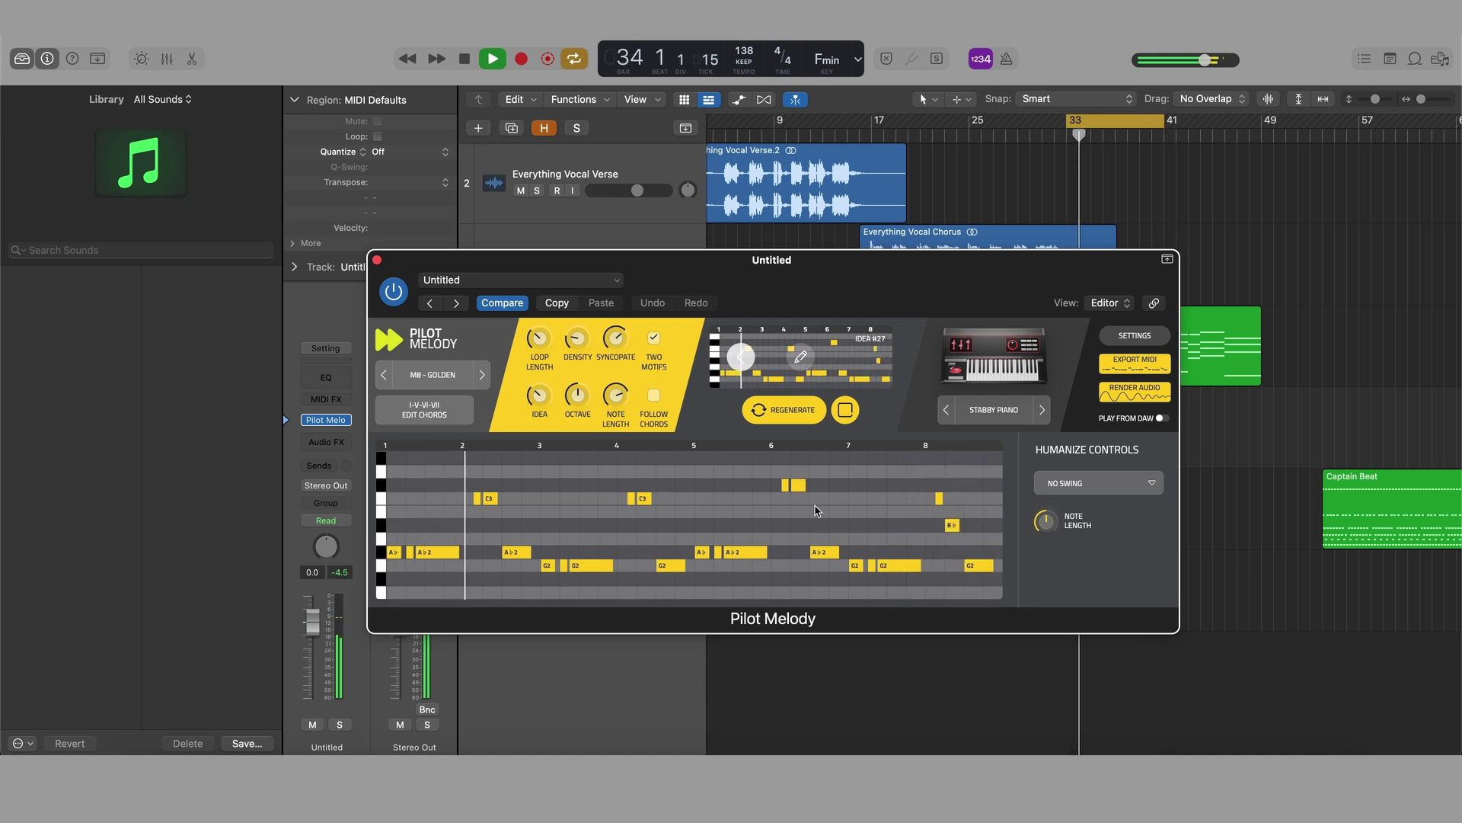
key("space")
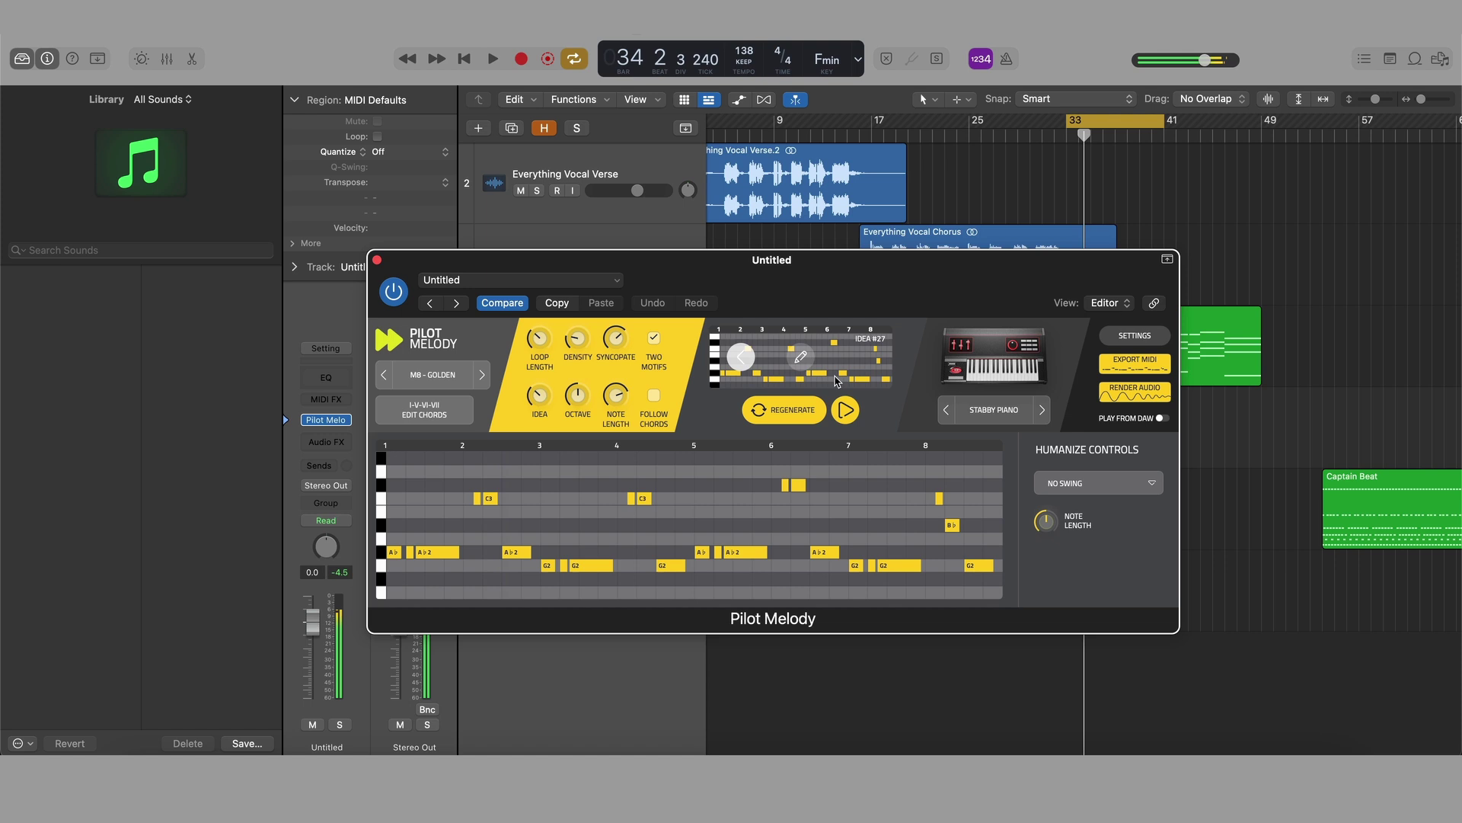
left_click(579, 329)
key("space")
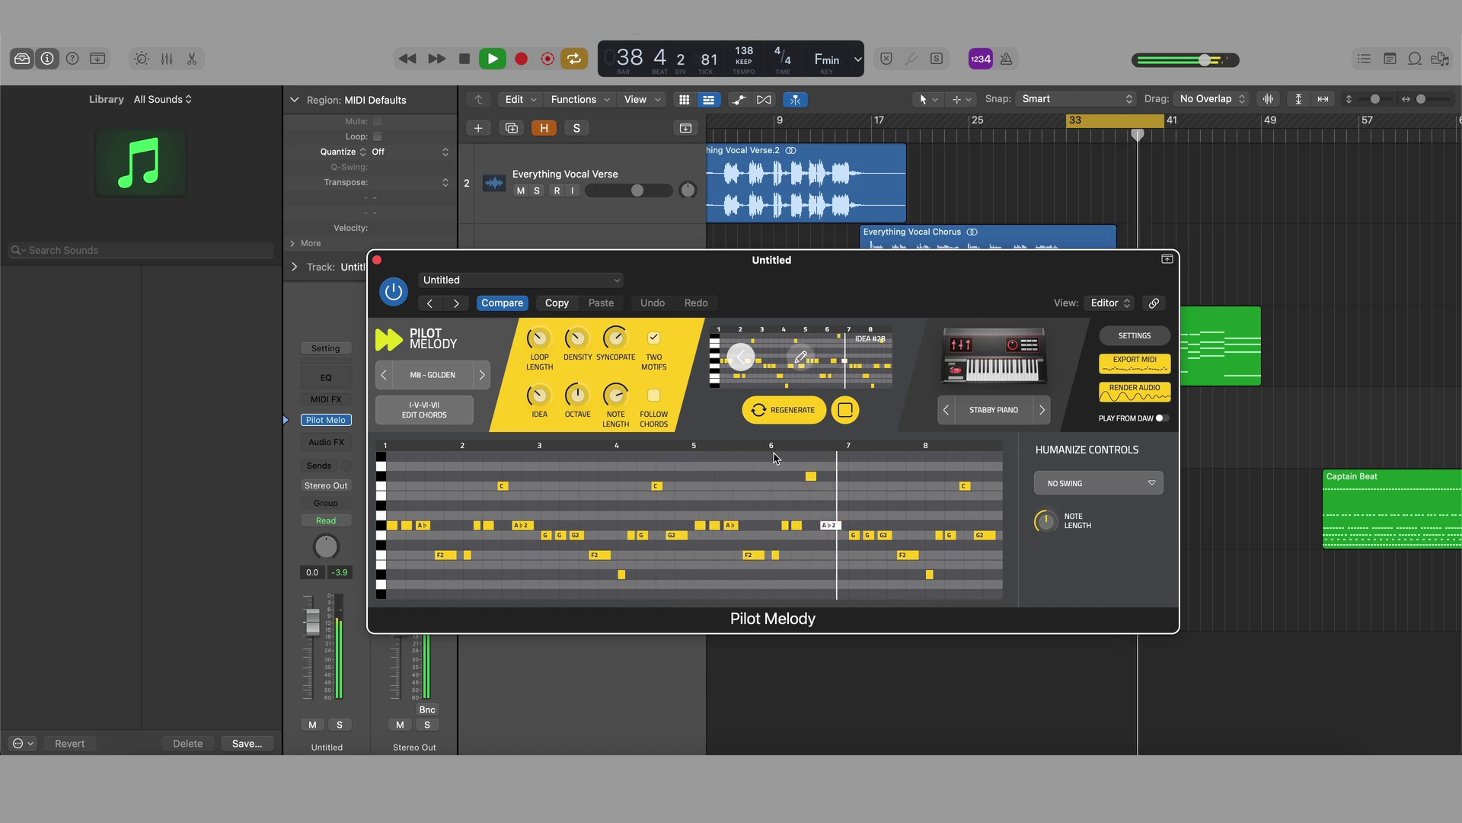
key("space")
- Export the Golden melody as MIDI onto the Untitled instrument track at bar 33 and answer the tempo import question
left_click_drag(916, 298, 708, 288)
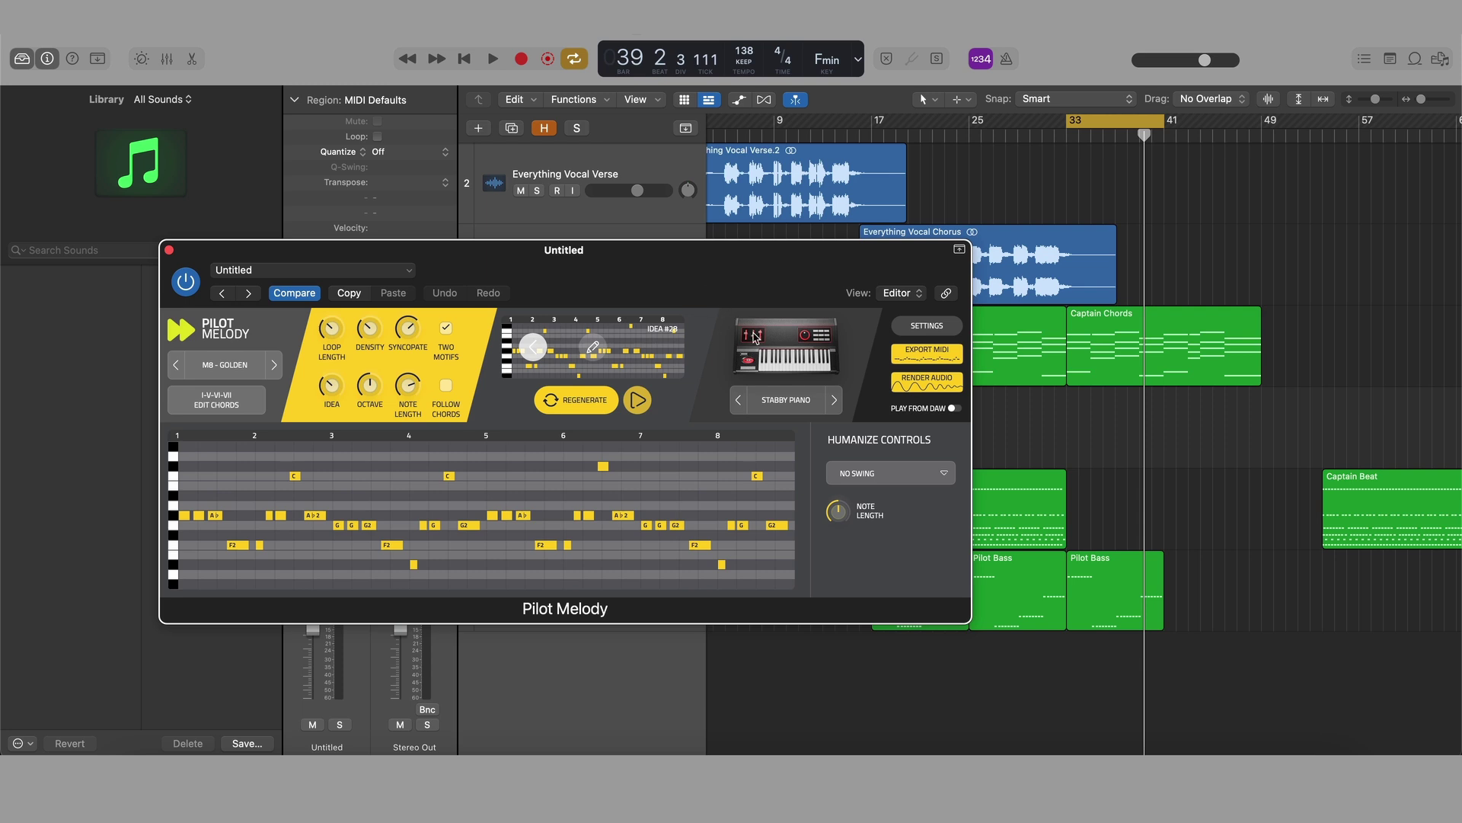
left_click_drag(919, 355, 1065, 417)
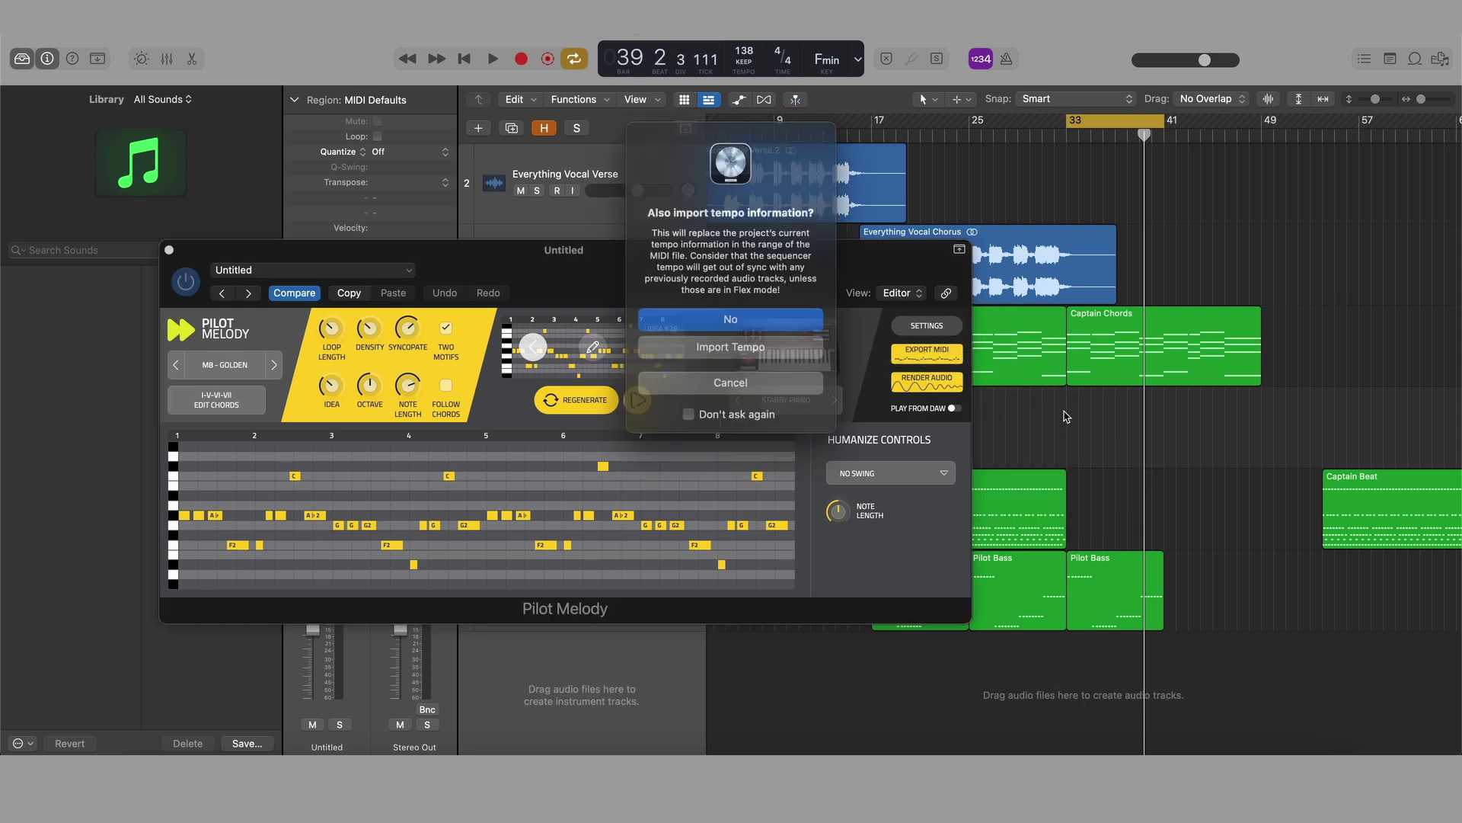
left_click(728, 355)
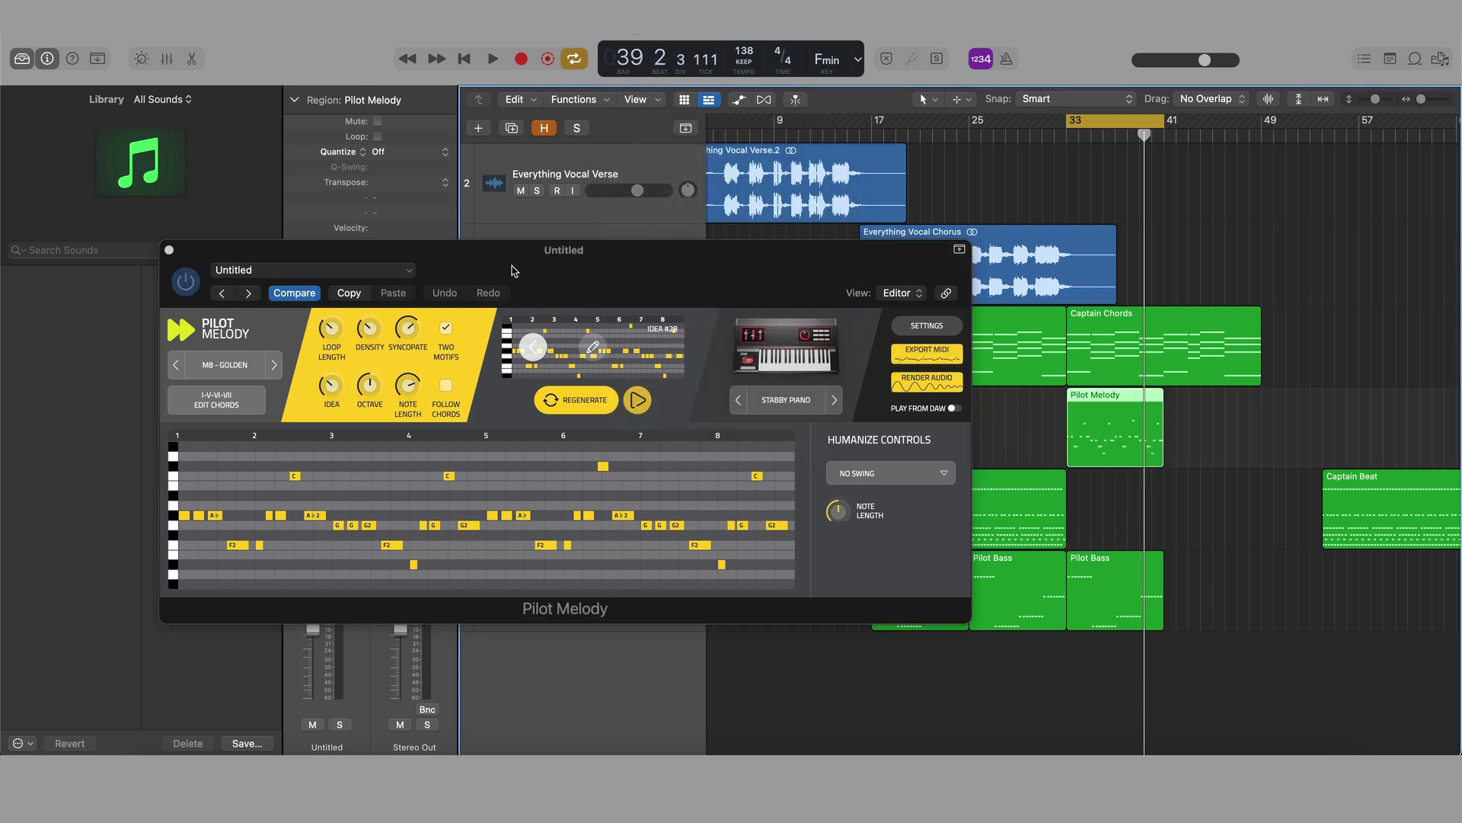
- Turn on Play From DAW for the melody plug-in, close it, and rename its track Pilot Melody
left_click_drag(512, 265, 655, 268)
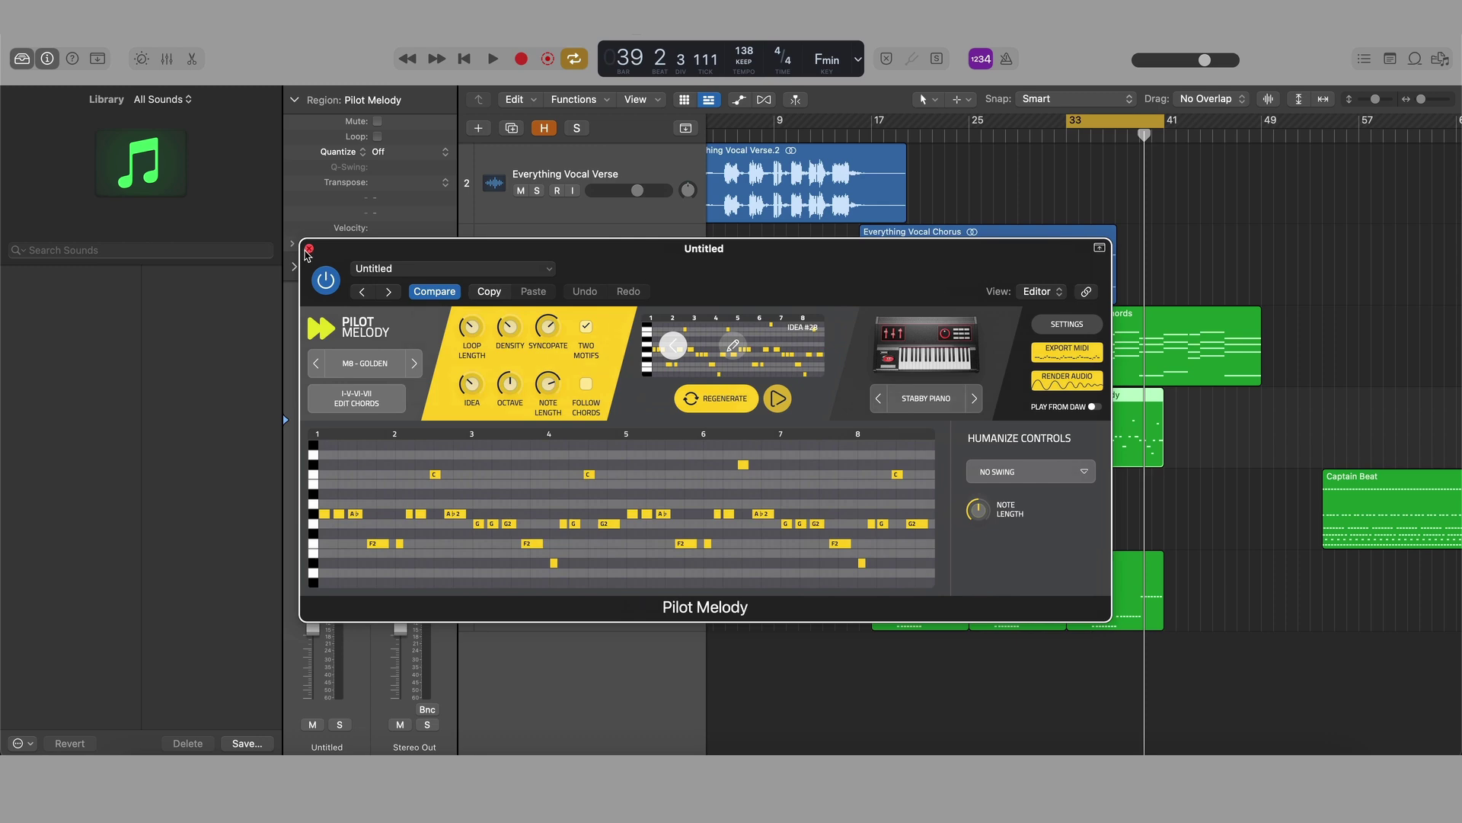
left_click(1094, 407)
left_click(309, 248)
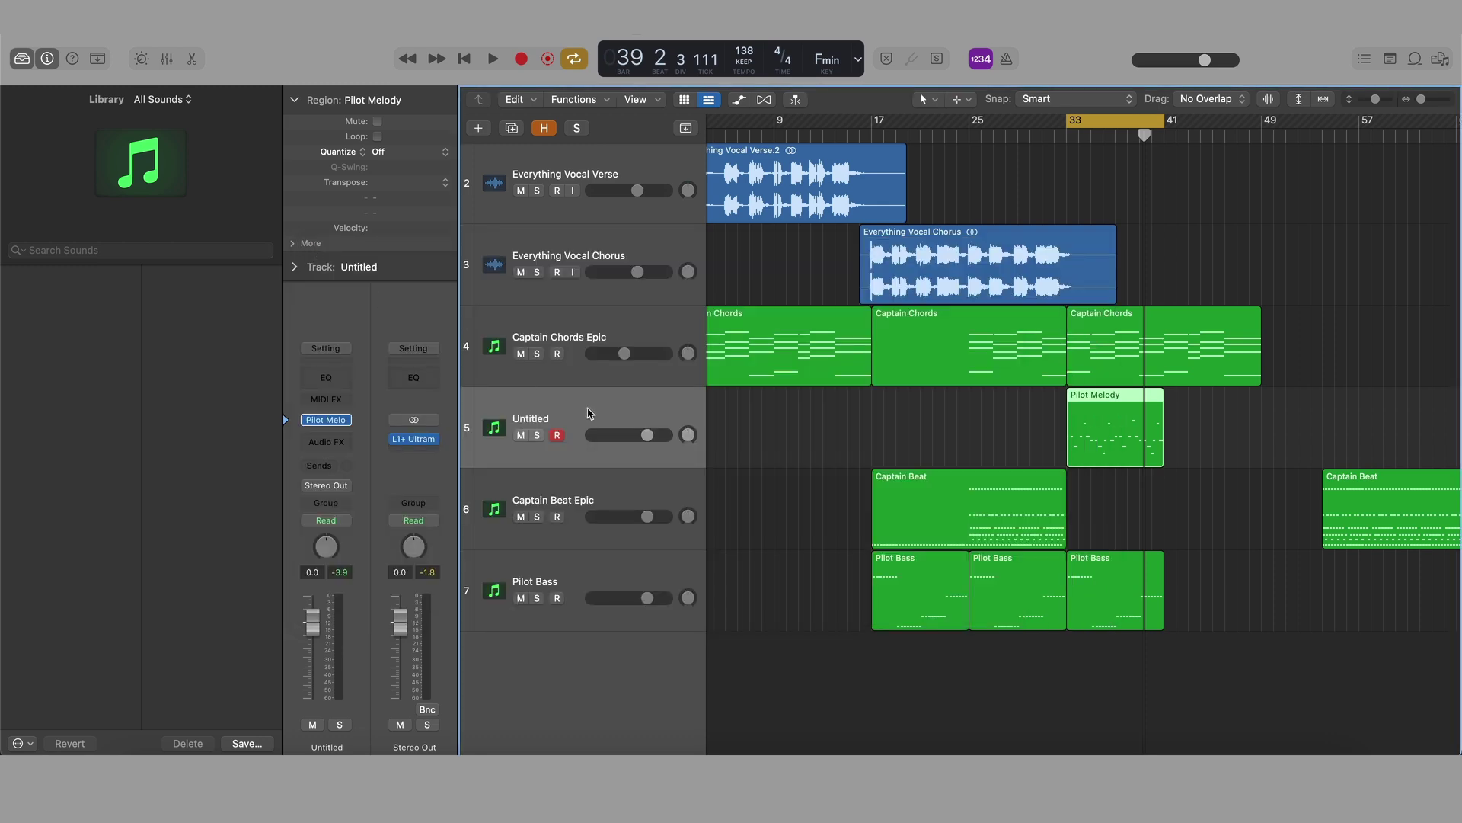
type("y")
key("Return")
- Create a software instrument track below Pilot Melody using the stereo Roland Cloud JV-1080
left_click(481, 130)
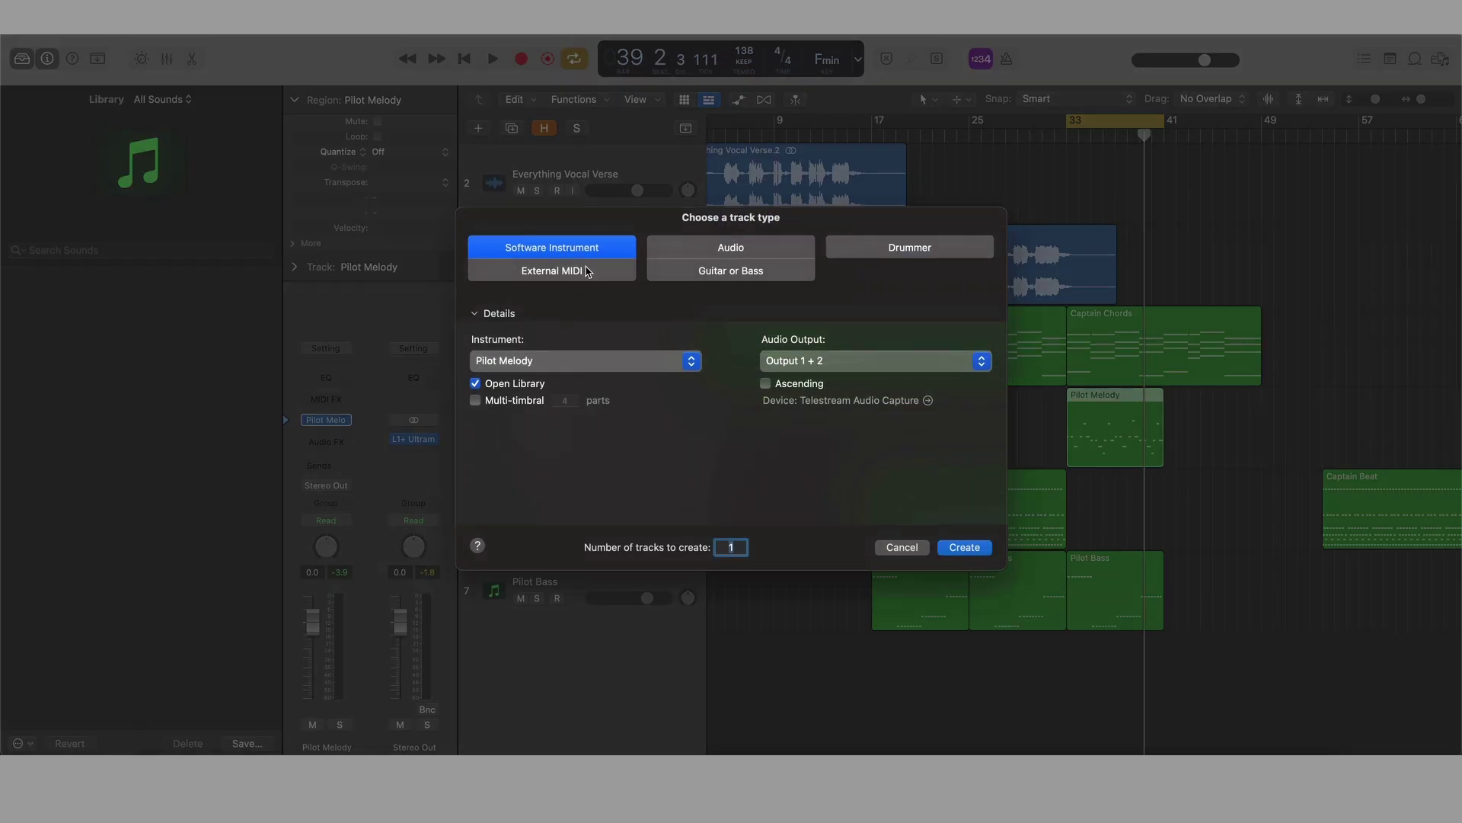
left_click(573, 371)
mouse_move(533, 724)
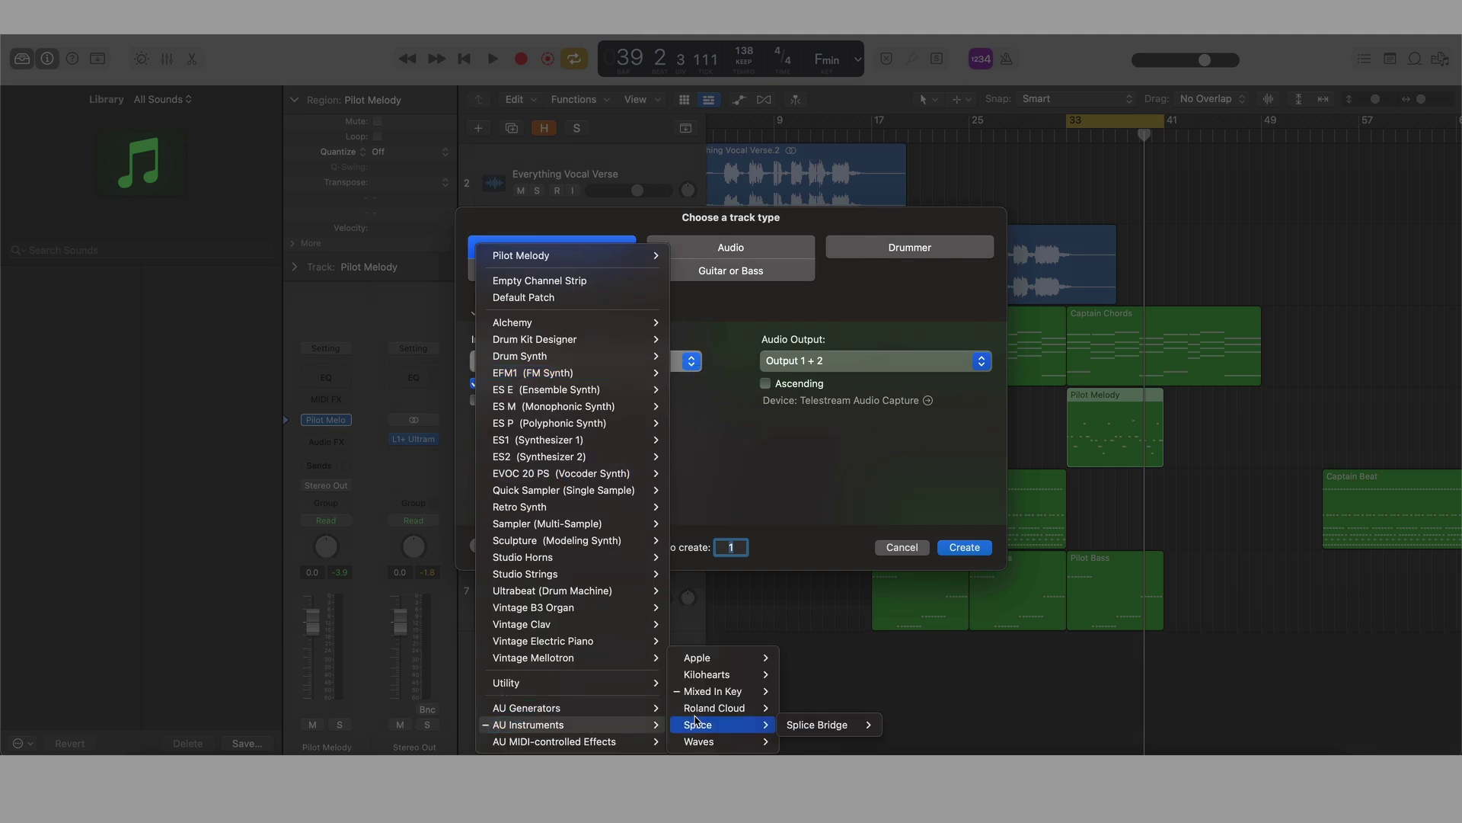
mouse_move(702, 710)
mouse_move(850, 588)
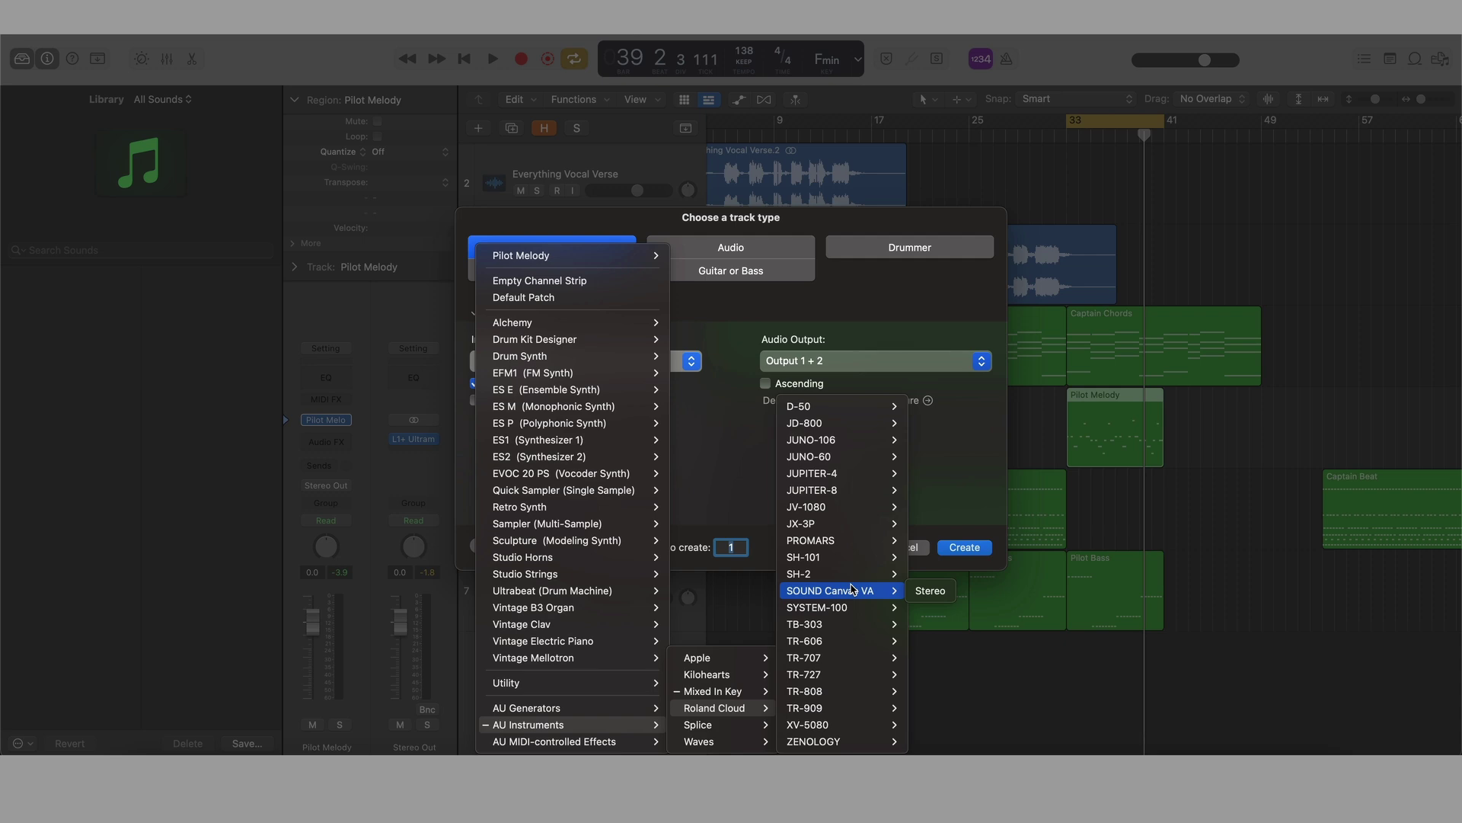
mouse_move(853, 506)
left_click(928, 507)
left_click(963, 548)
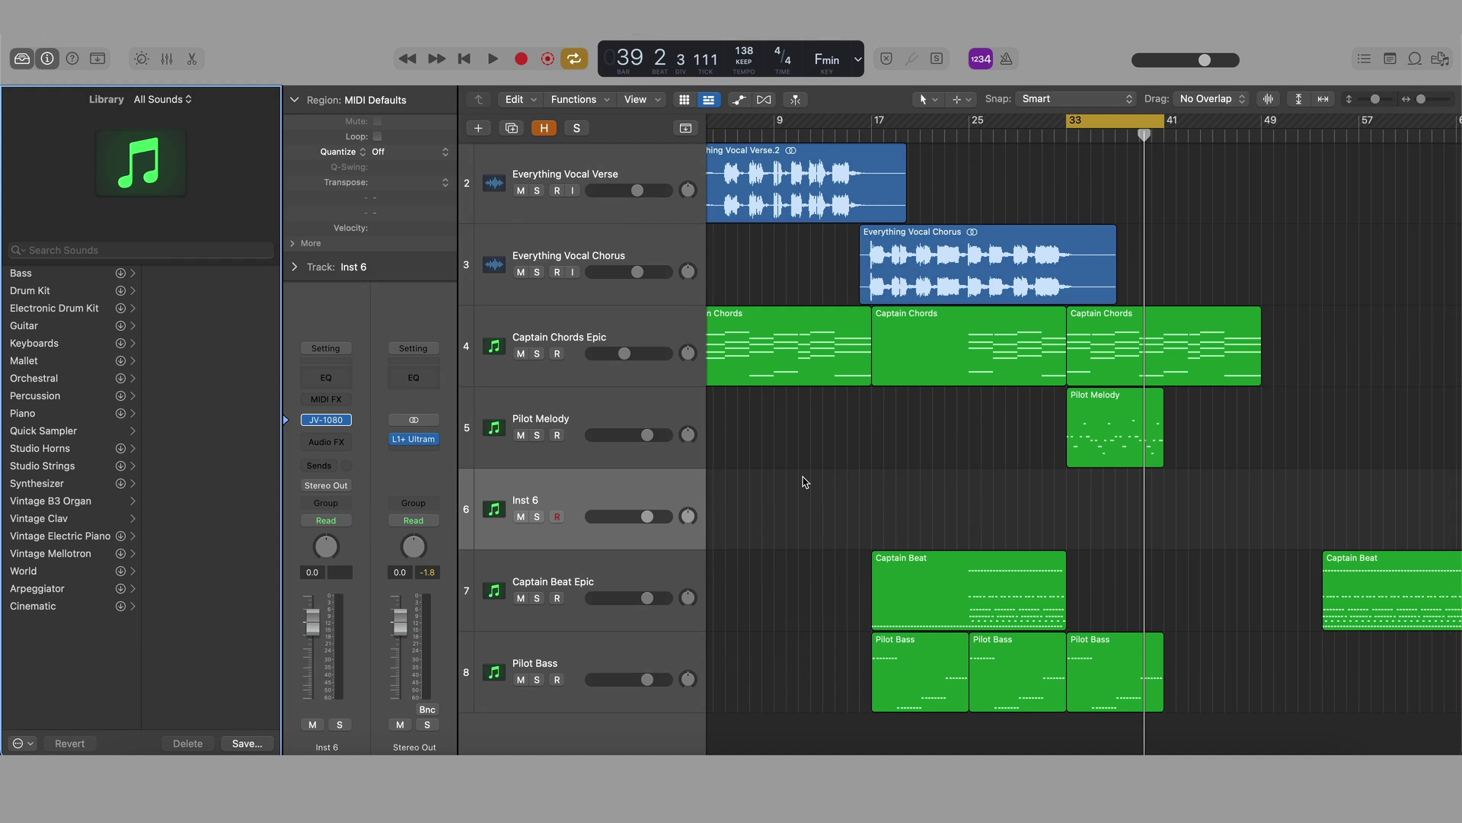
- Open the JV-1080 and copy the Pilot Melody region at bar 33 onto its track for playback
left_click(336, 421)
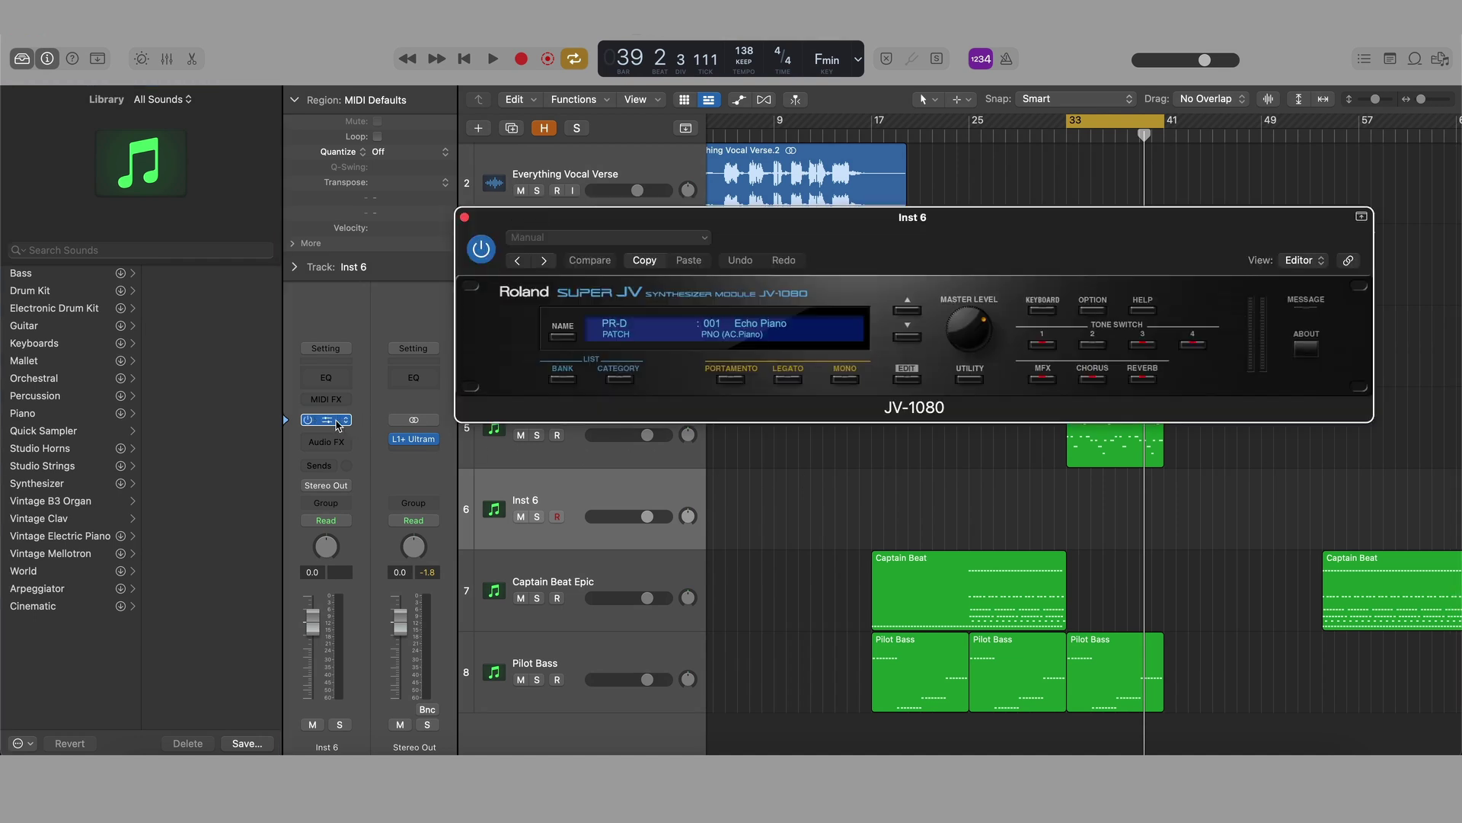
left_click_drag(912, 229, 647, 192)
left_click(1104, 445)
left_click_drag(1101, 451, 1101, 533, "alt")
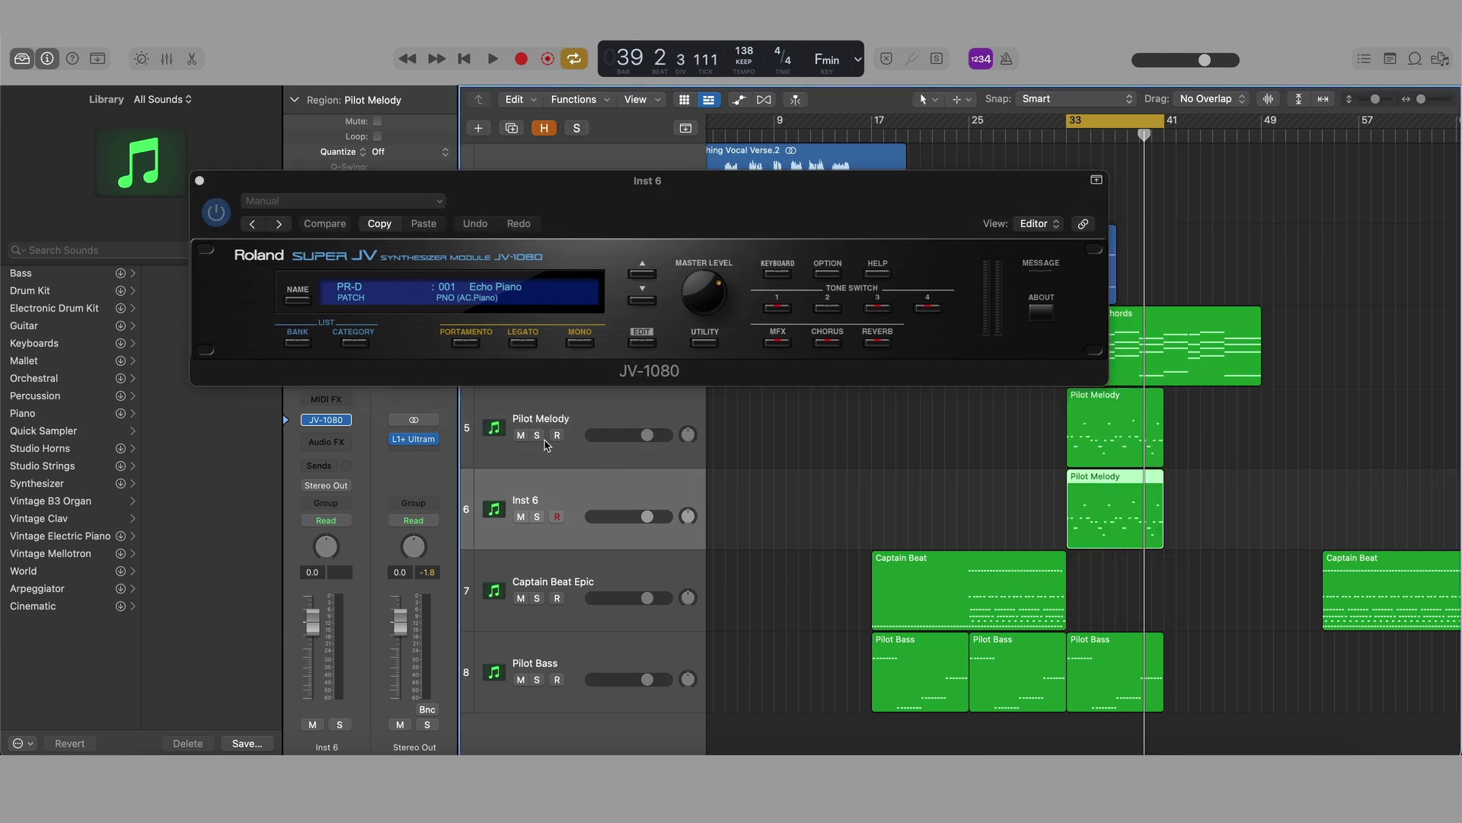
key("space")
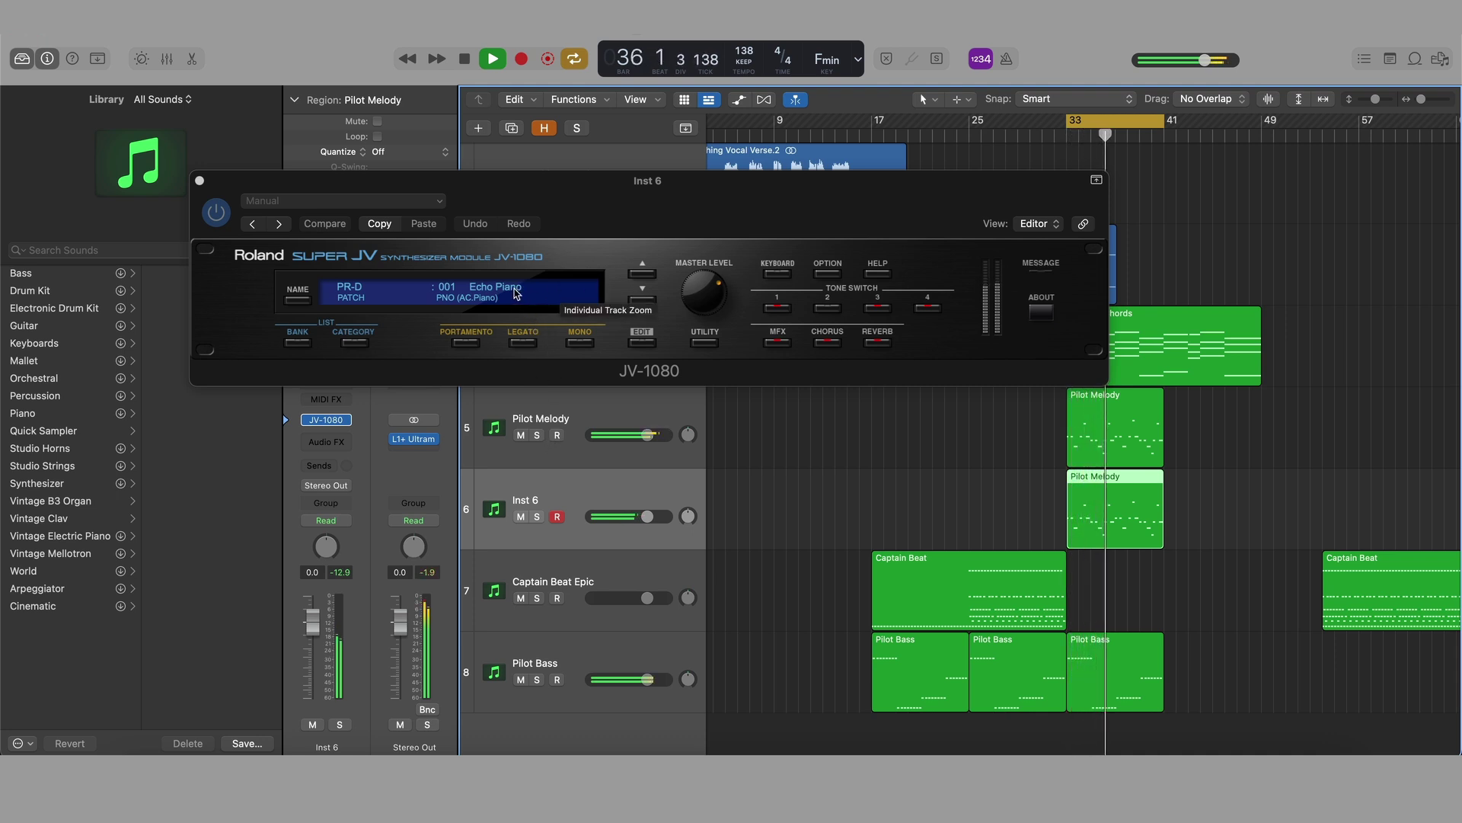
- Load the PianoStrings patch from the JV-1080's PNO (AC.Piano) category
left_click(305, 340)
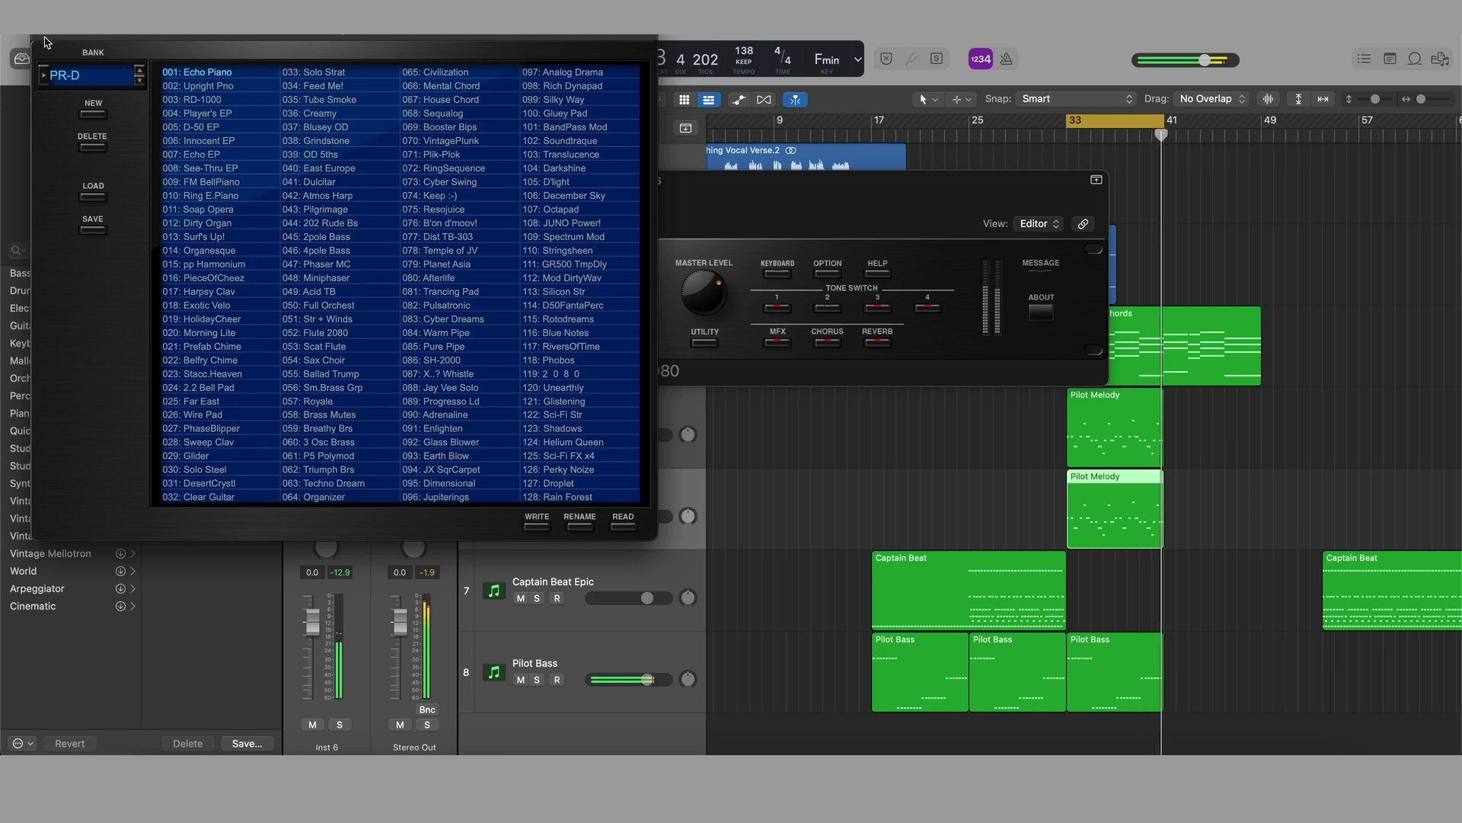
left_click(365, 339)
left_click(365, 341)
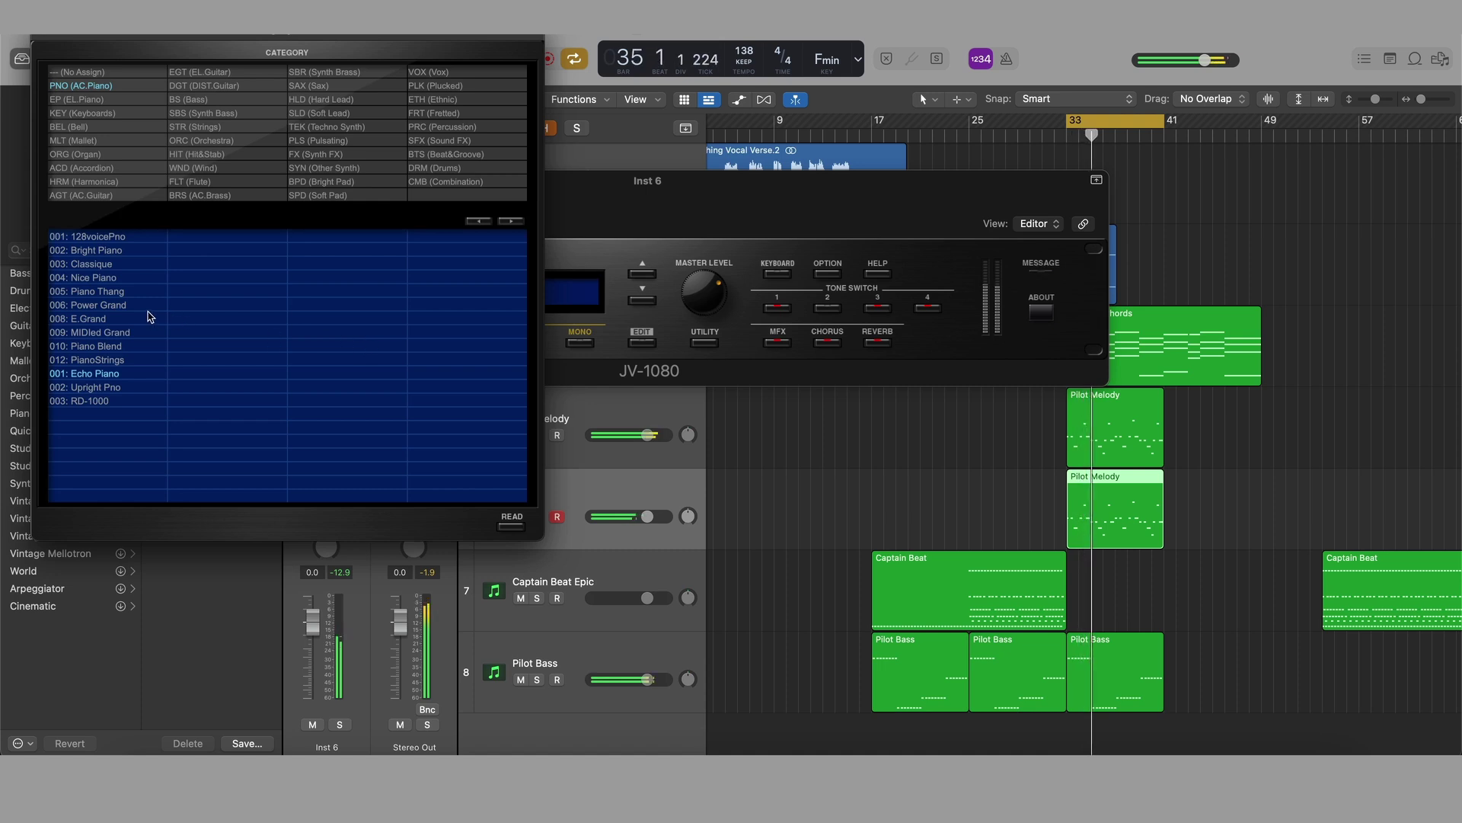
left_click(96, 361)
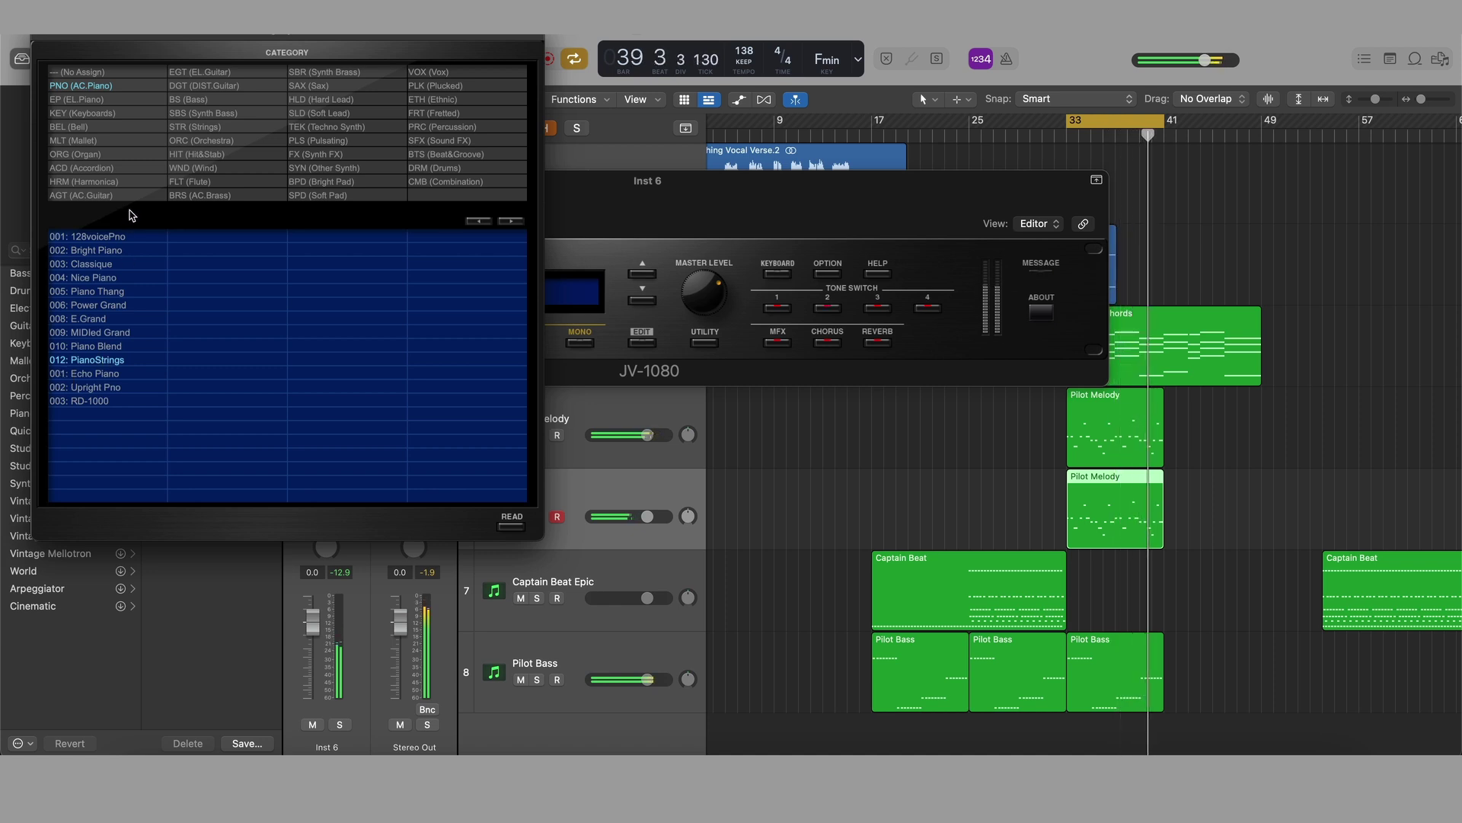
left_click(44, 38)
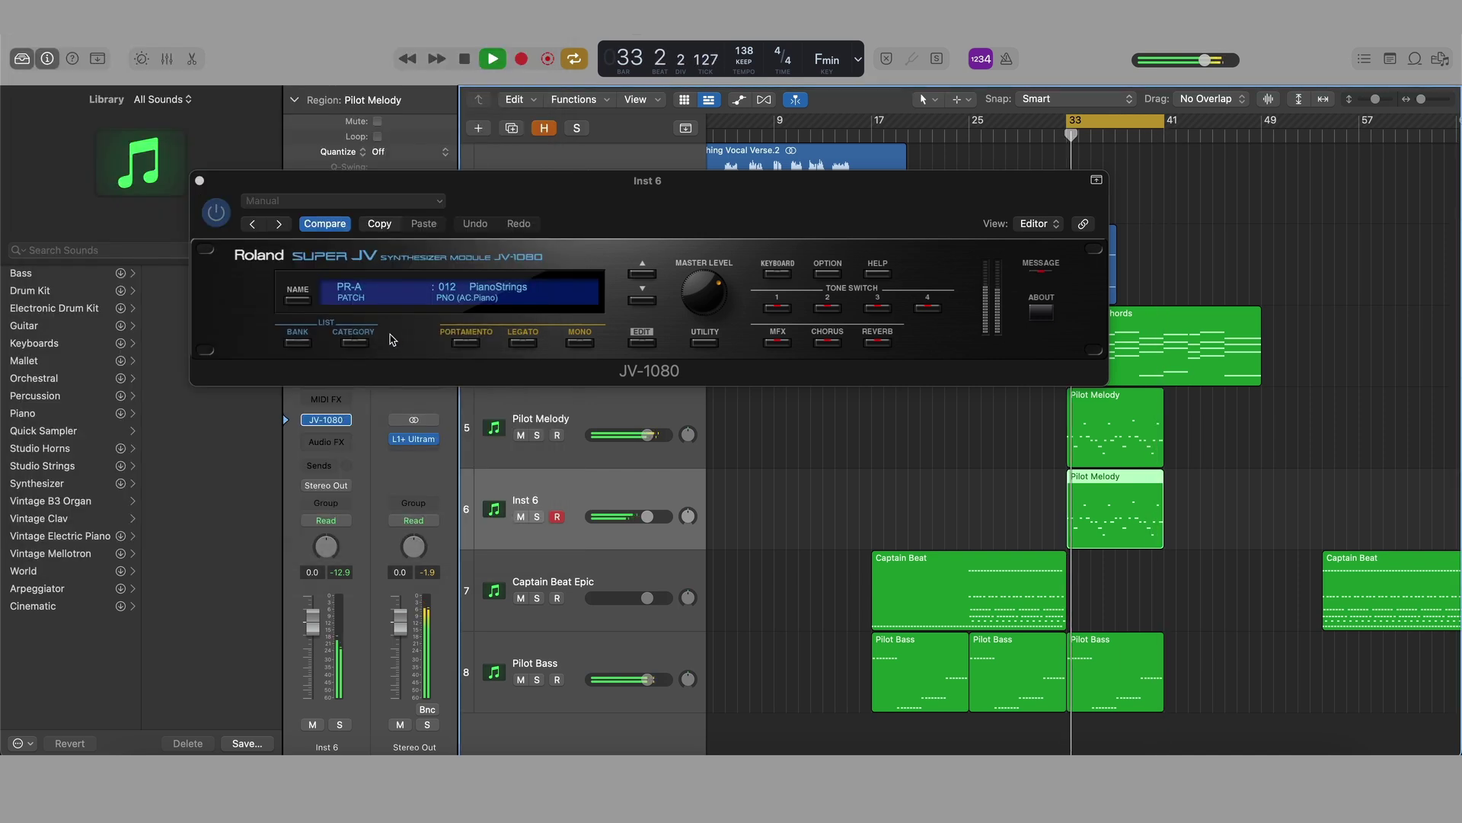
- Solo the Inst 6 track and audition the JV-1080 PR-A patches from 013 up to 031 EP+Mod Pad
left_click(637, 303)
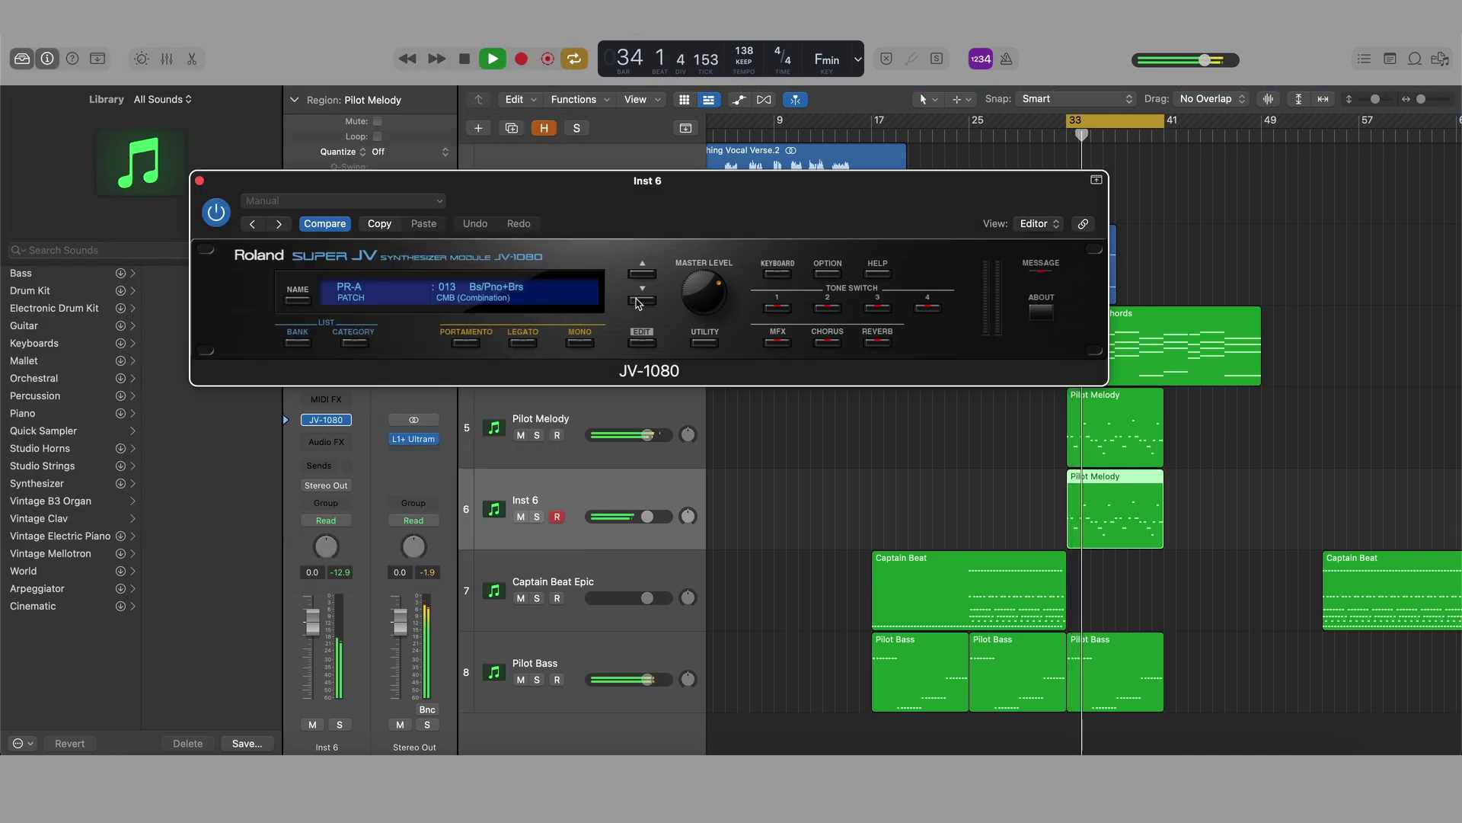
left_click(537, 517)
left_click(651, 303)
left_click(651, 303)
left_click(651, 303)
left_click(651, 303)
left_click(652, 303)
left_click(651, 303)
left_click(651, 303)
left_click(651, 303)
left_click(651, 303)
left_click(651, 303)
left_click(652, 303)
left_click(651, 303)
left_click(651, 303)
left_click(652, 303)
left_click(652, 303)
left_click(651, 304)
left_click(651, 303)
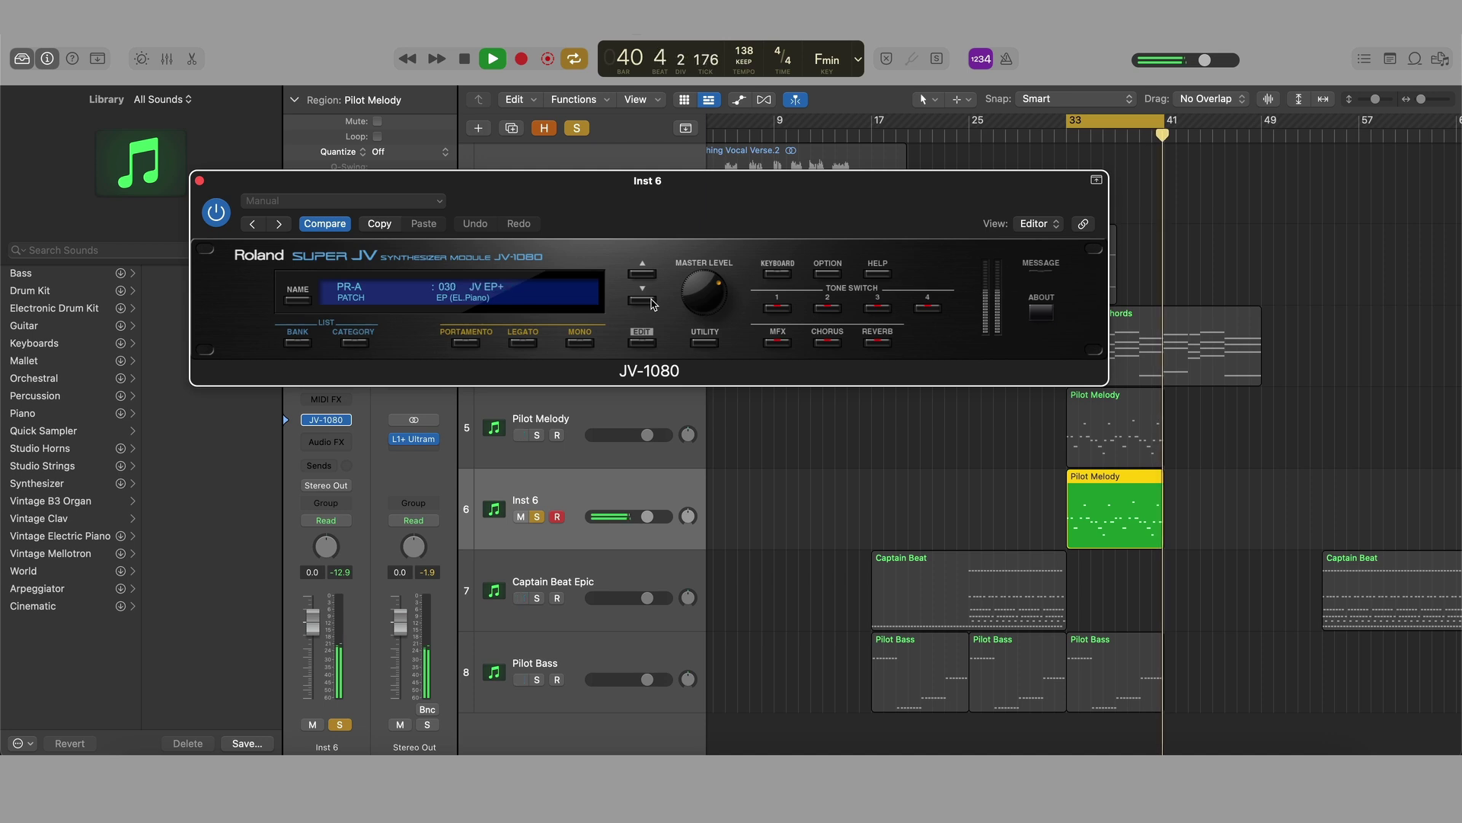
left_click(651, 303)
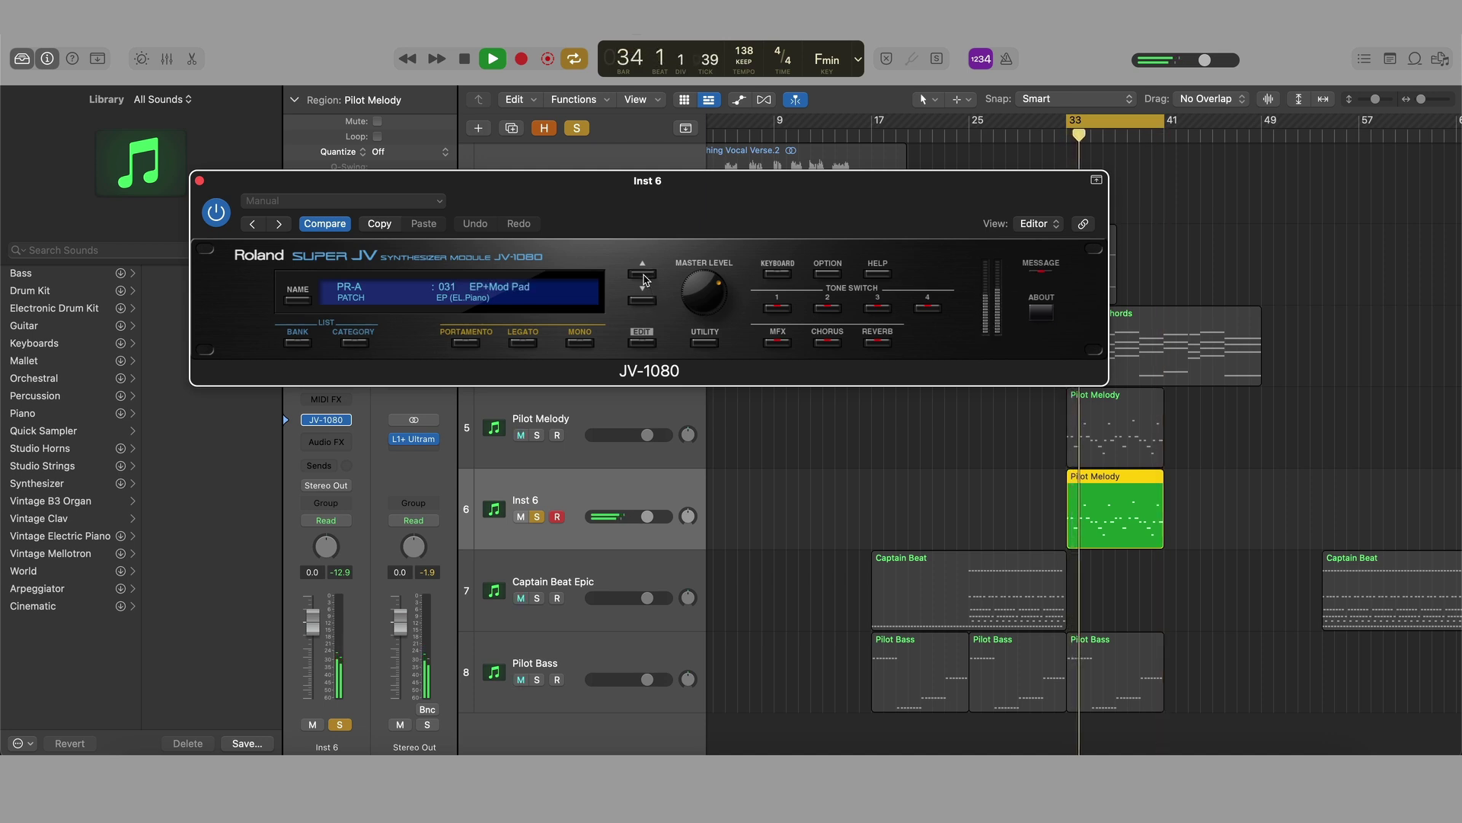
- Step back through the PR-A patches to 012 PianoStrings and raise the JV-1080 master level to 127
left_click(644, 280)
left_click(643, 280)
left_click(643, 281)
left_click(644, 280)
left_click(643, 280)
left_click(644, 281)
left_click(644, 280)
left_click(642, 280)
left_click(642, 281)
left_click(642, 280)
left_click(640, 300)
left_click(640, 301)
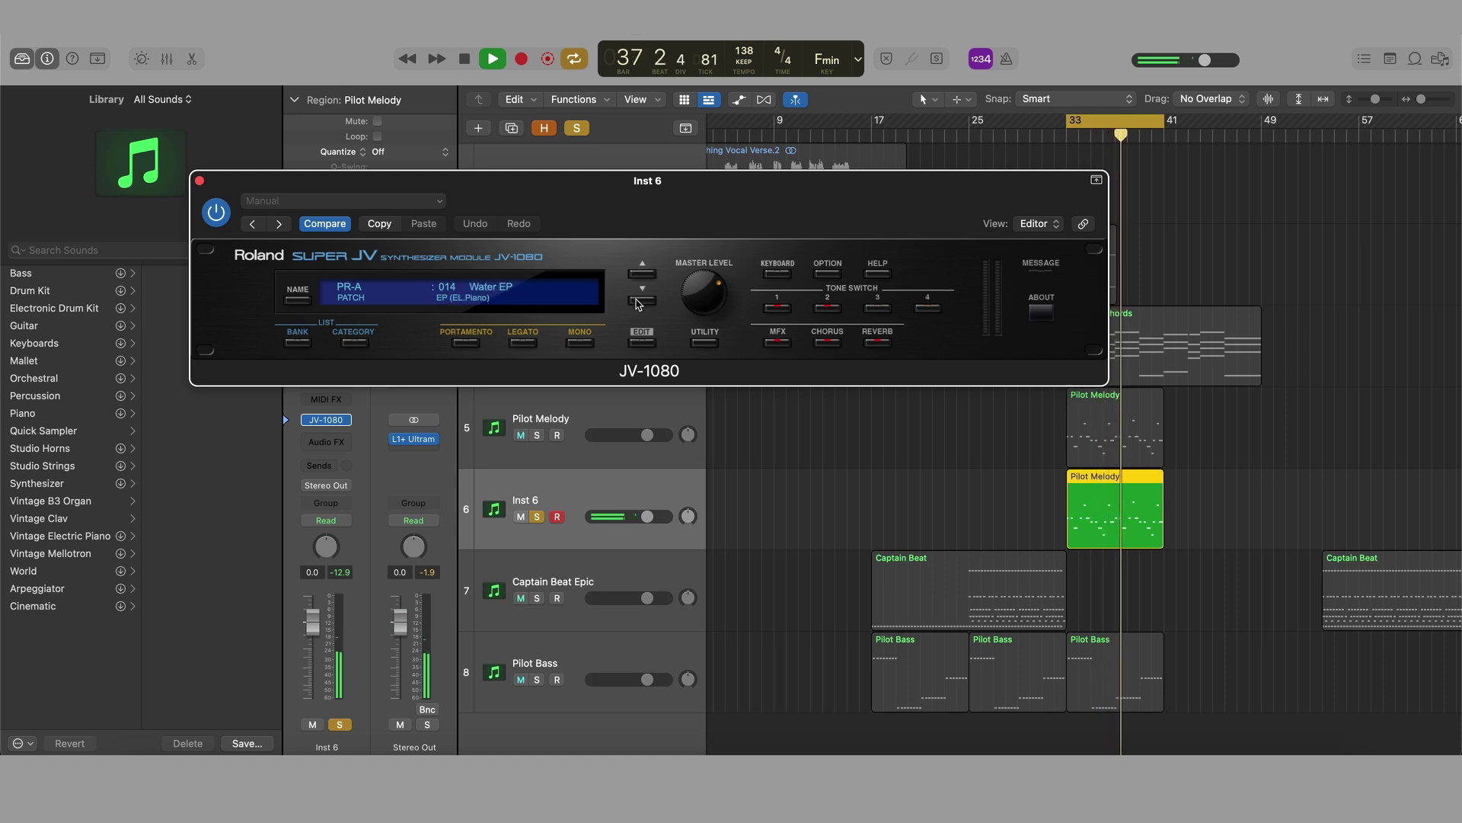
left_click(640, 301)
left_click(643, 275)
left_click(642, 276)
left_click(642, 276)
left_click(642, 275)
left_click(642, 276)
left_click(644, 302)
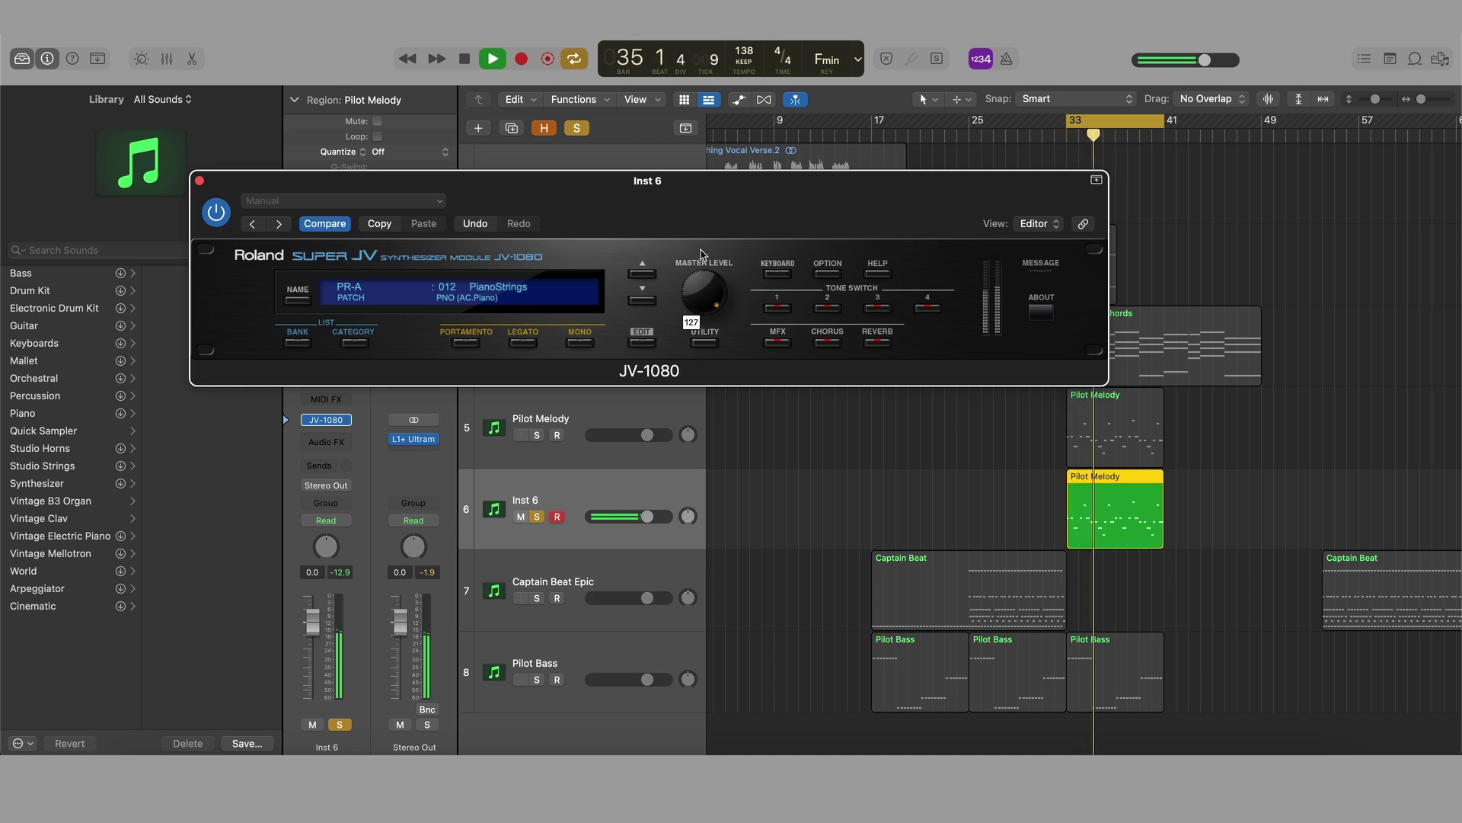
- Solo the Pilot Melody track alongside Inst 6 and hide the plug-in window
left_click(540, 438)
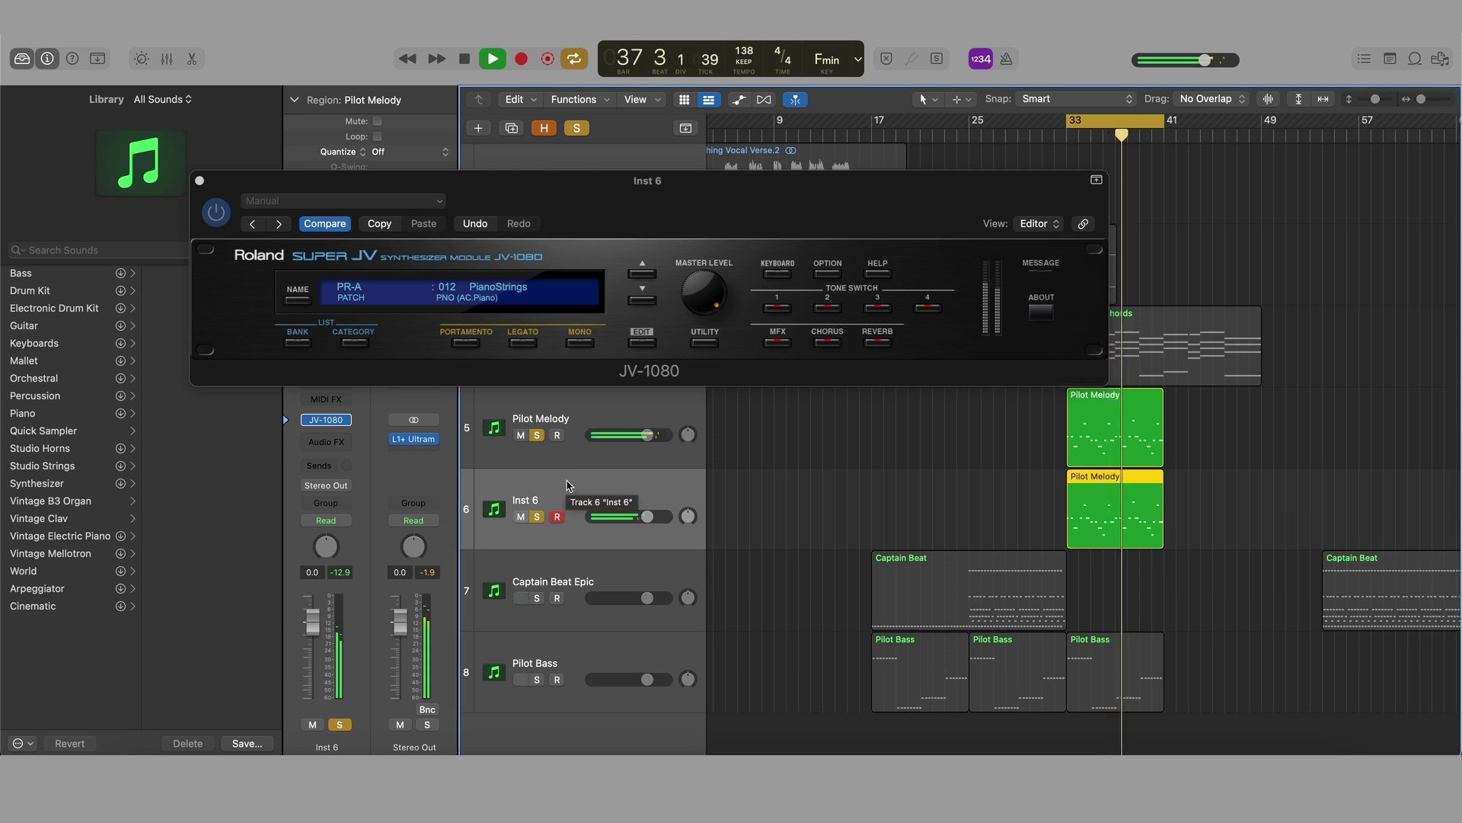
key("v")
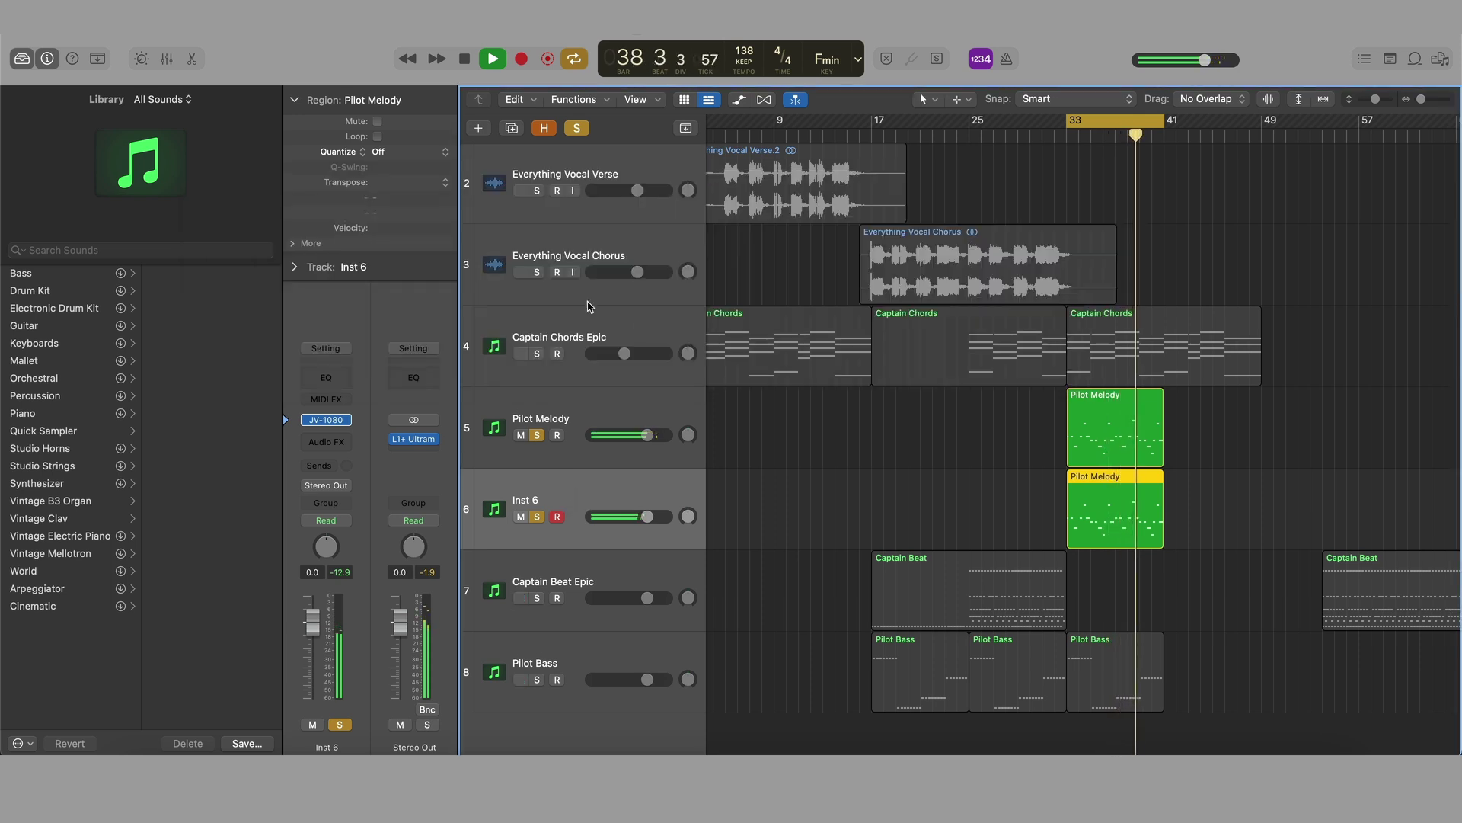
- Turn off soloing on the tracks and play the full mix from the cycle start at bar 33
key("space")
left_click(577, 128)
key("space")
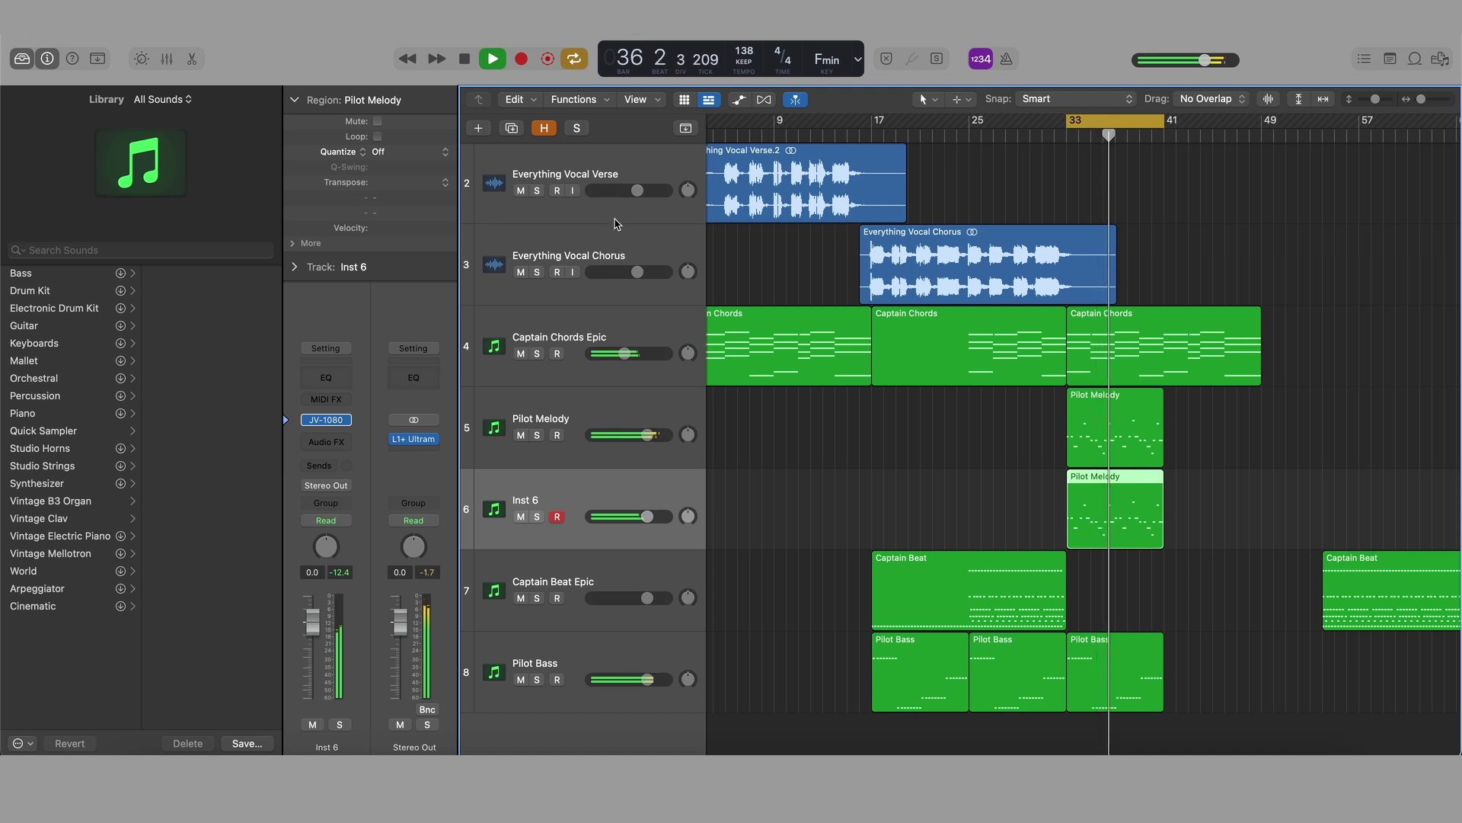
scroll(617, 217, "down", 5)
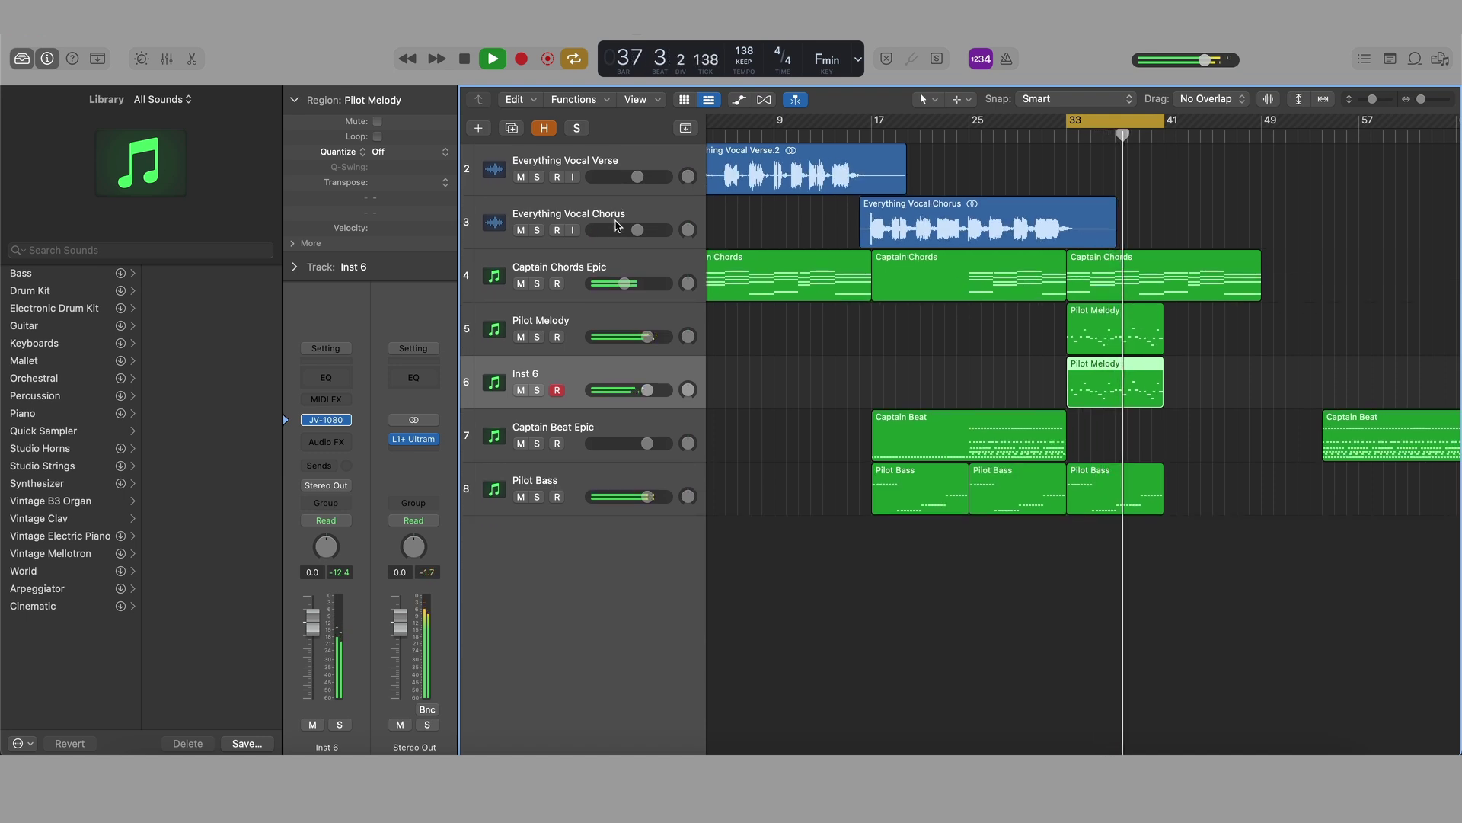
left_click(1133, 488)
key("Delete")
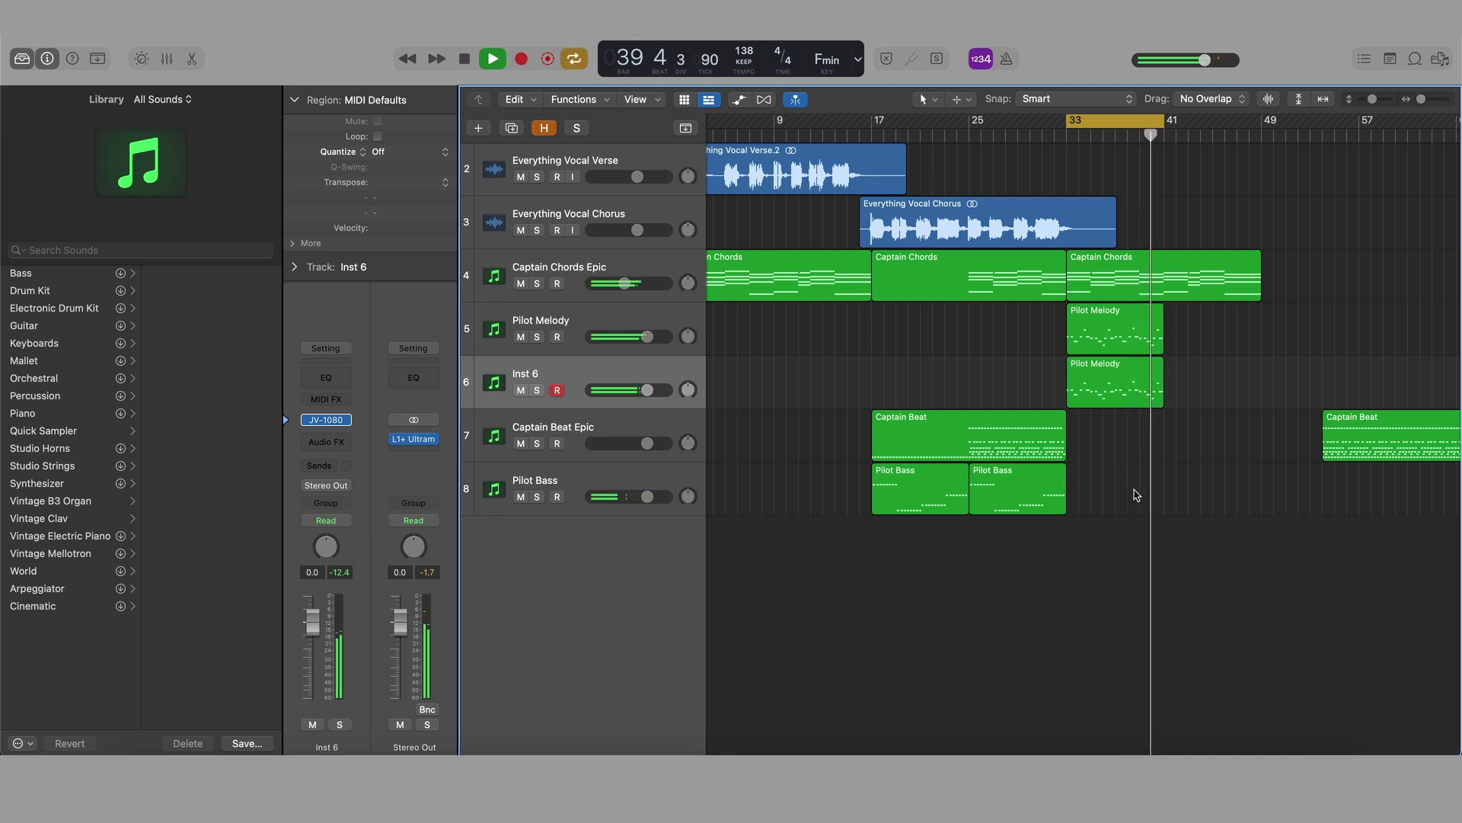
key("space")
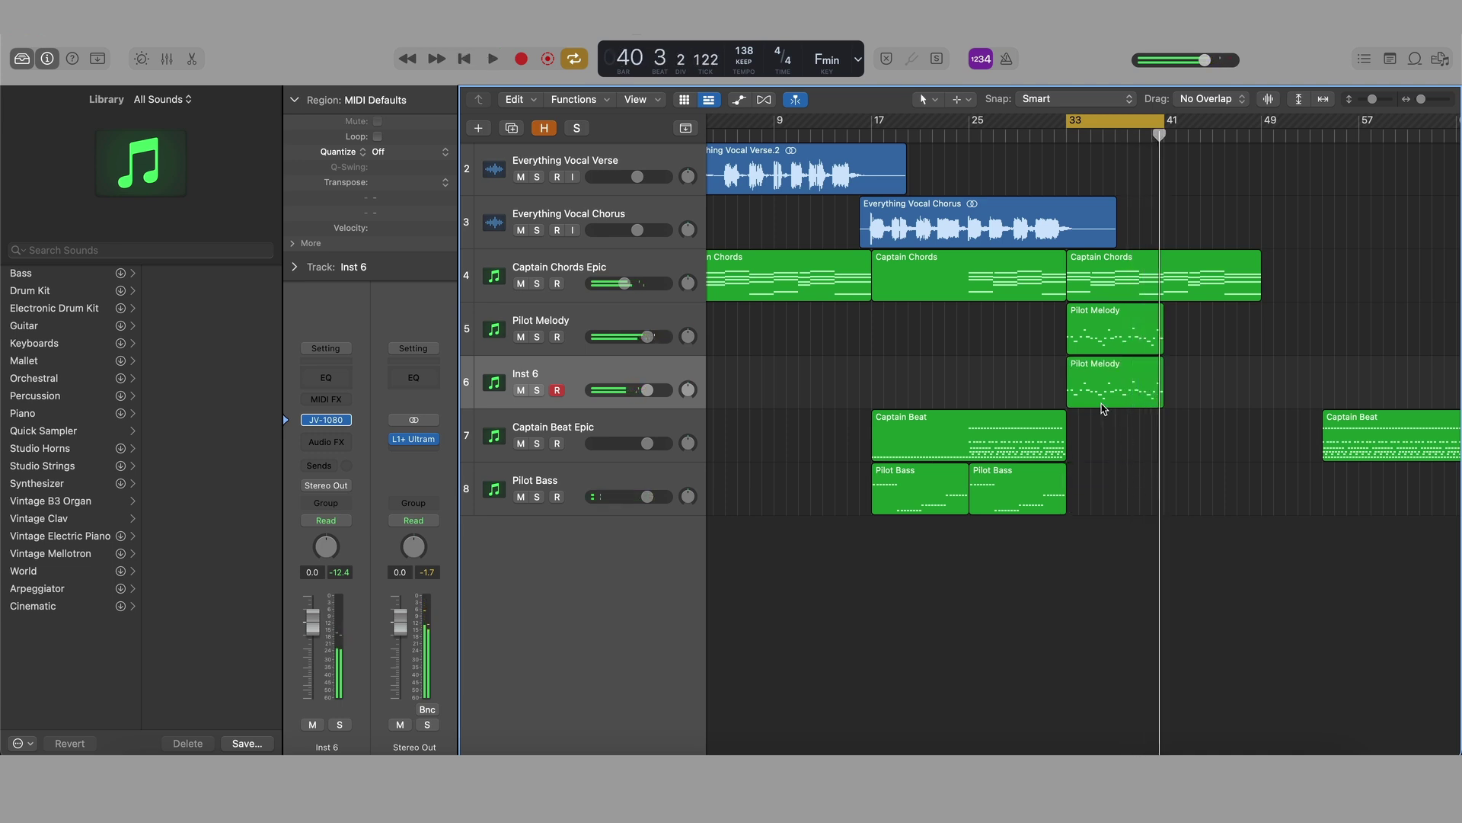
key("super+z")
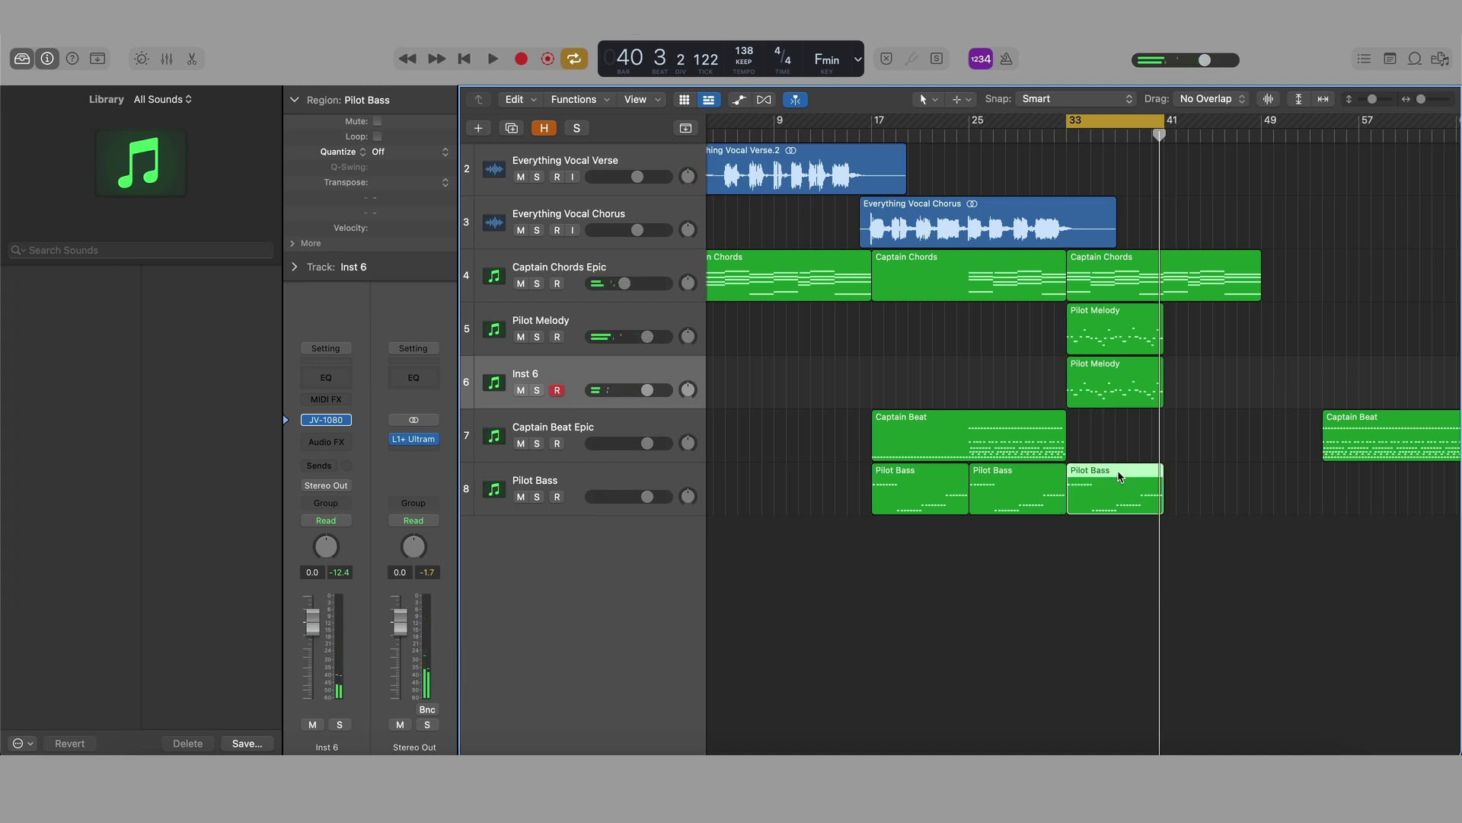
- Merge the bar 33 Pilot Bass region into Inst 6's Pilot Melody region and shift its 32 bass notes to start at bar 33
left_click_drag(1120, 476, 1218, 370)
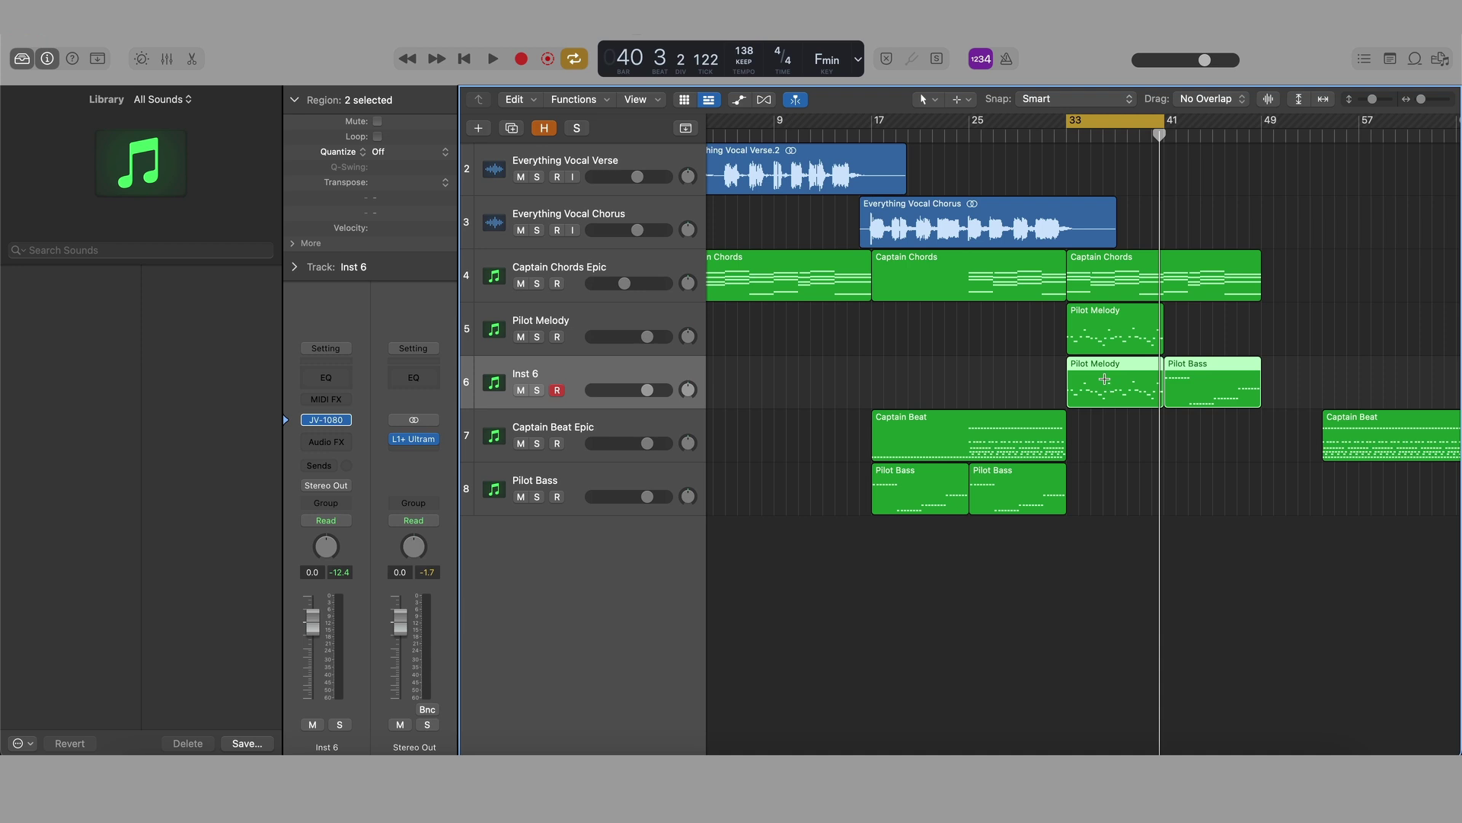
double_click(1150, 391)
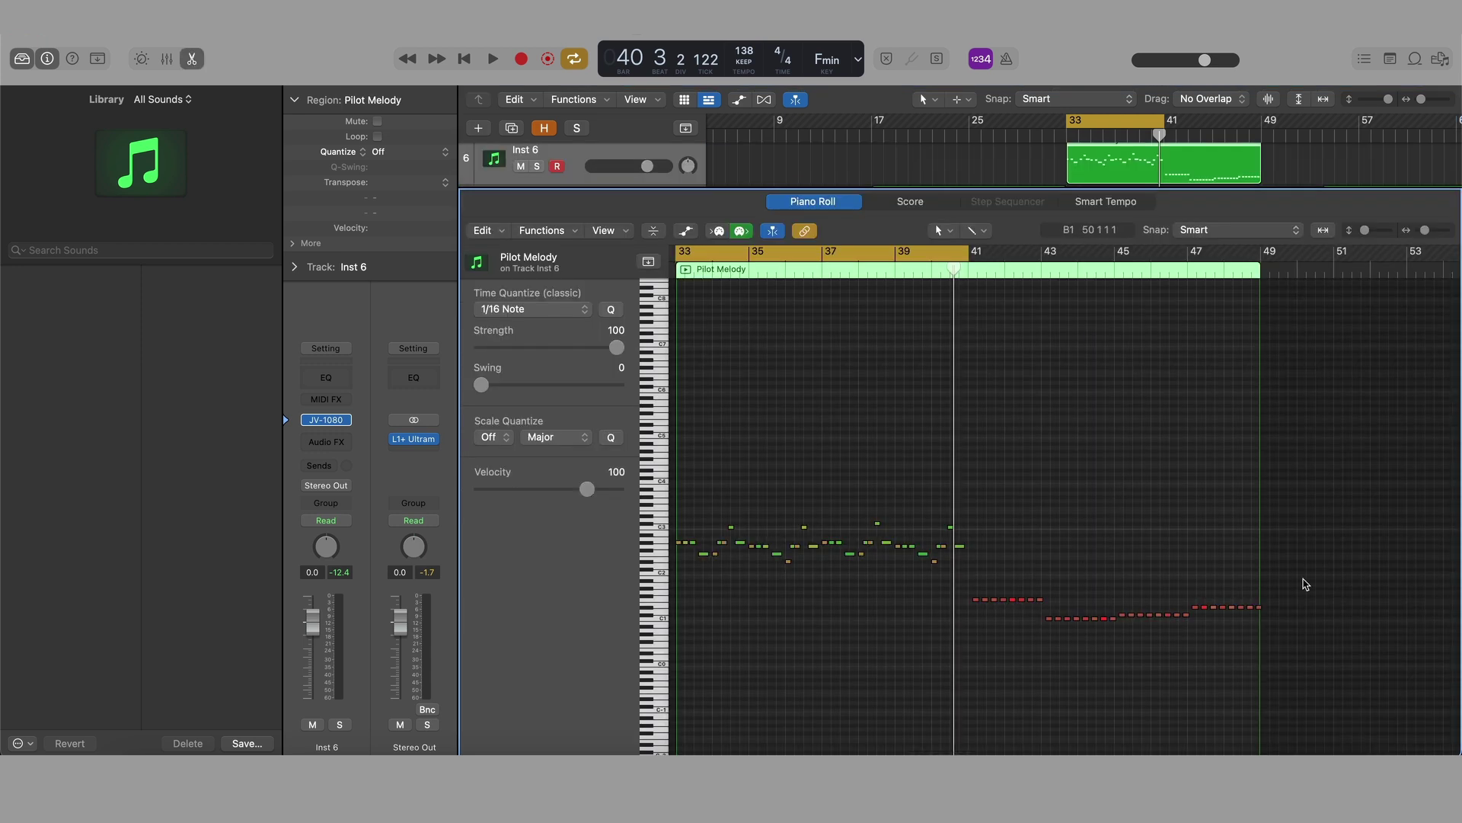
left_click_drag(1182, 619, 971, 649)
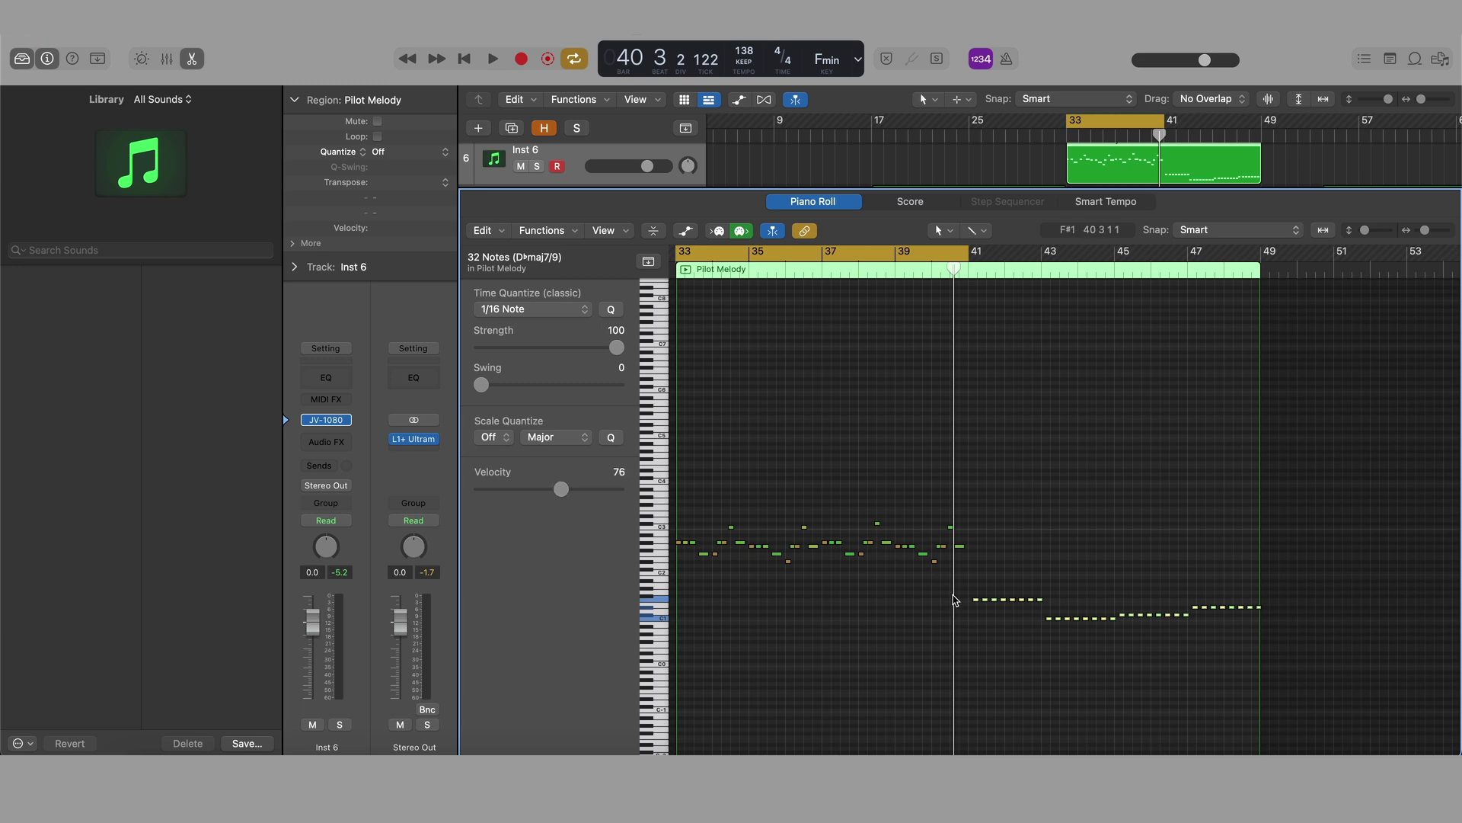
key("z")
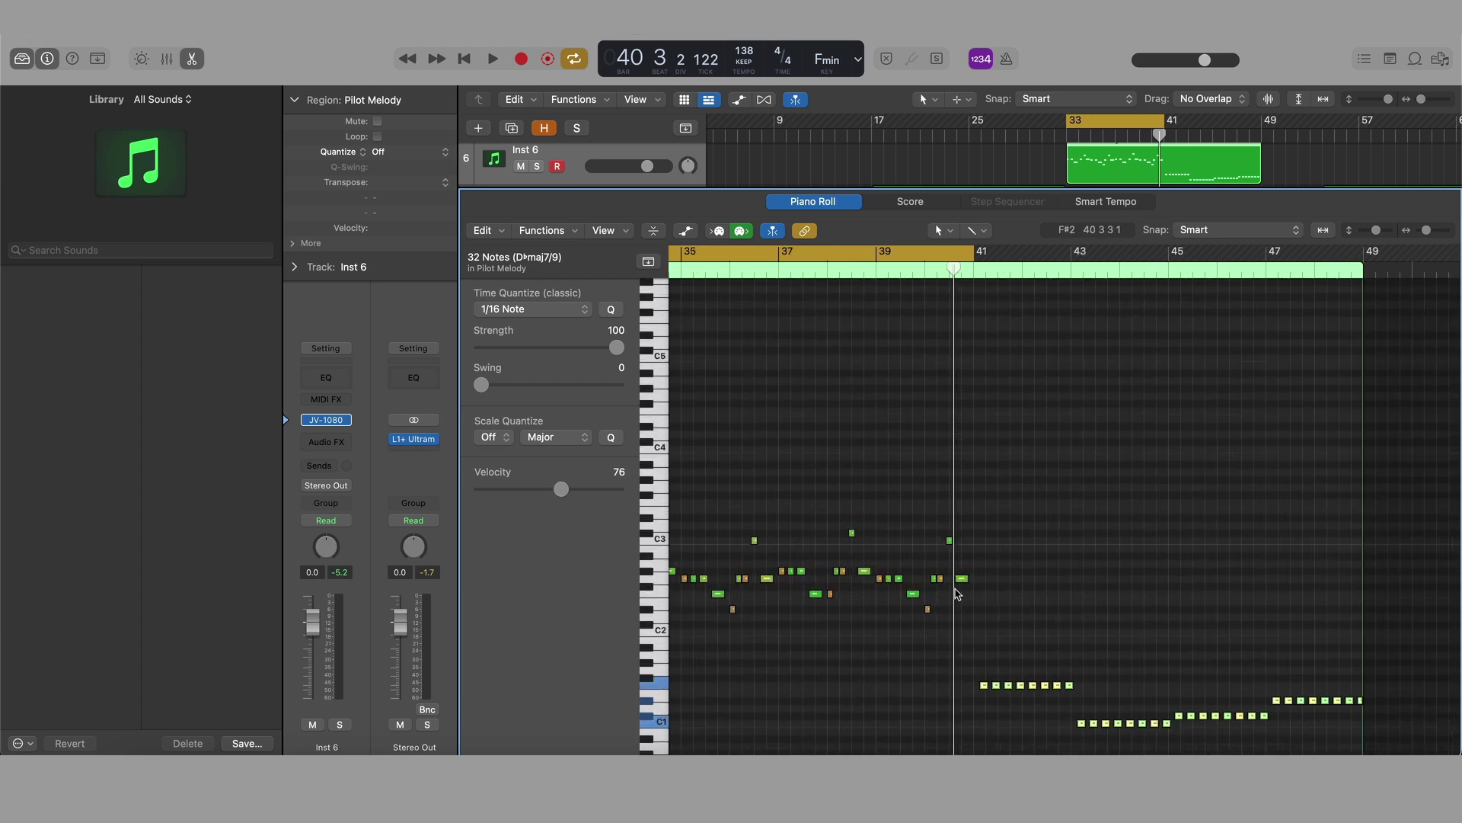
scroll(957, 594, "down", 5)
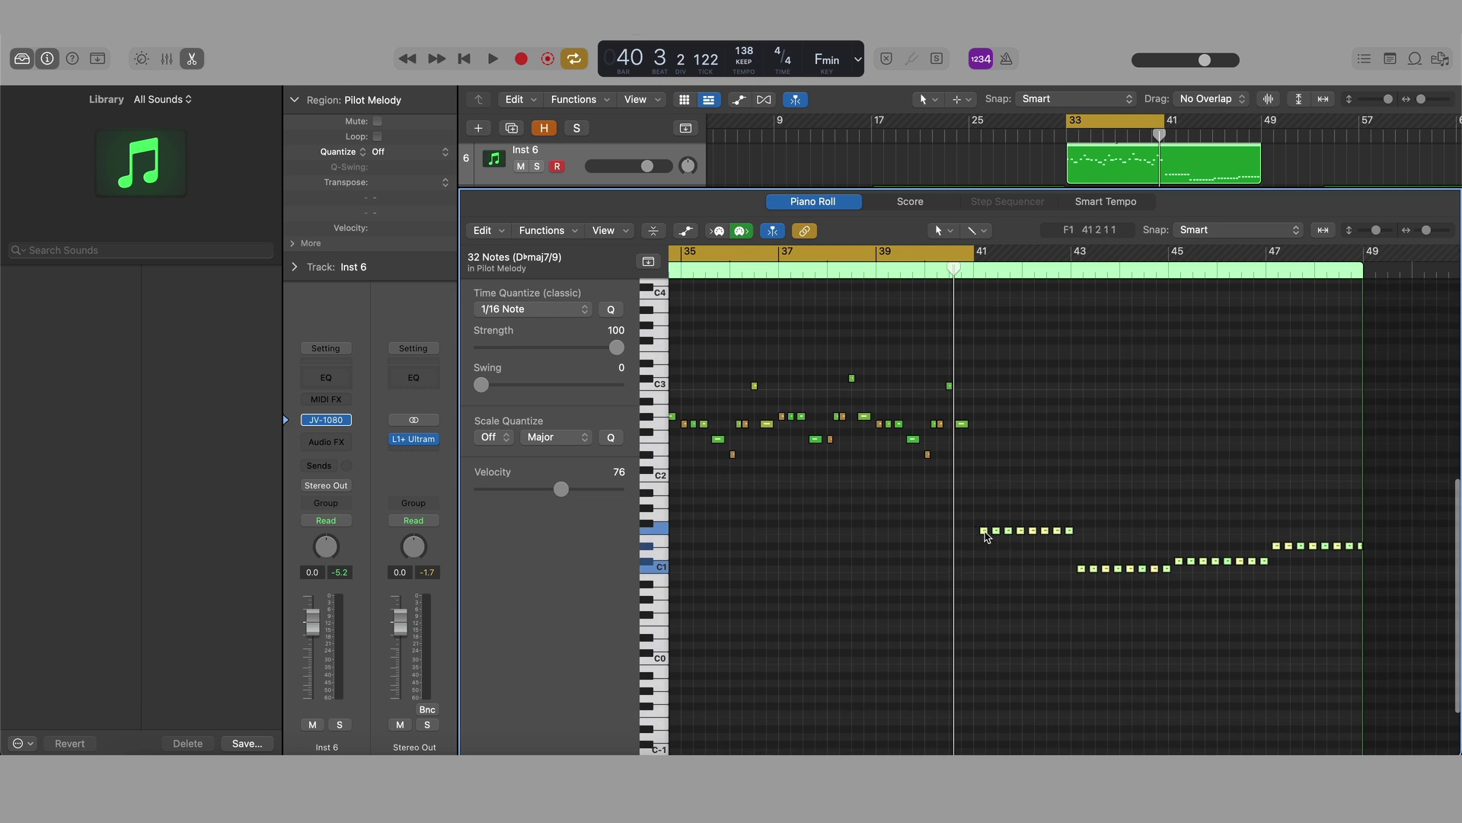
left_click_drag(983, 535, 722, 537)
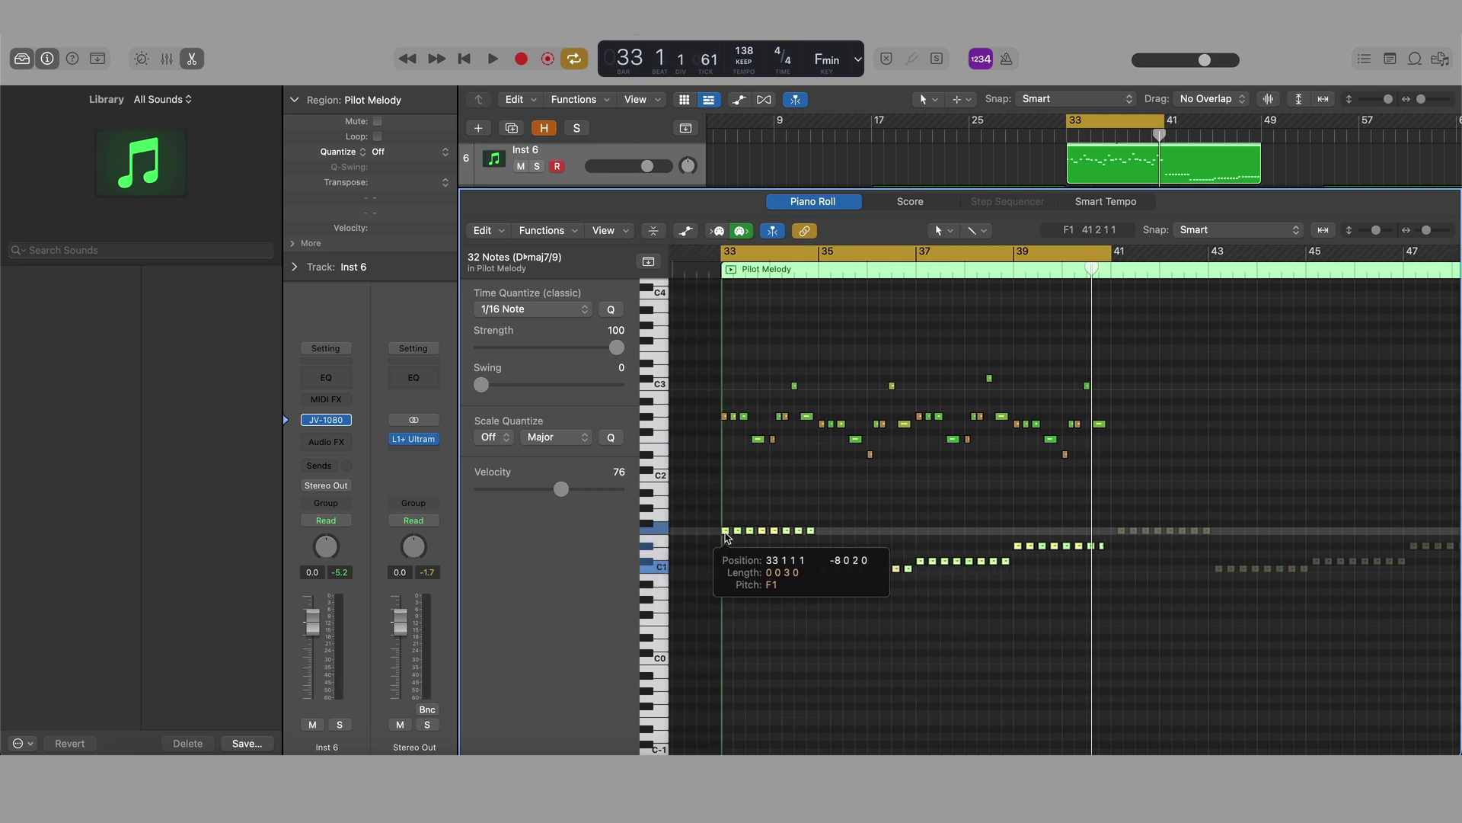
left_click_drag(725, 537, 725, 537)
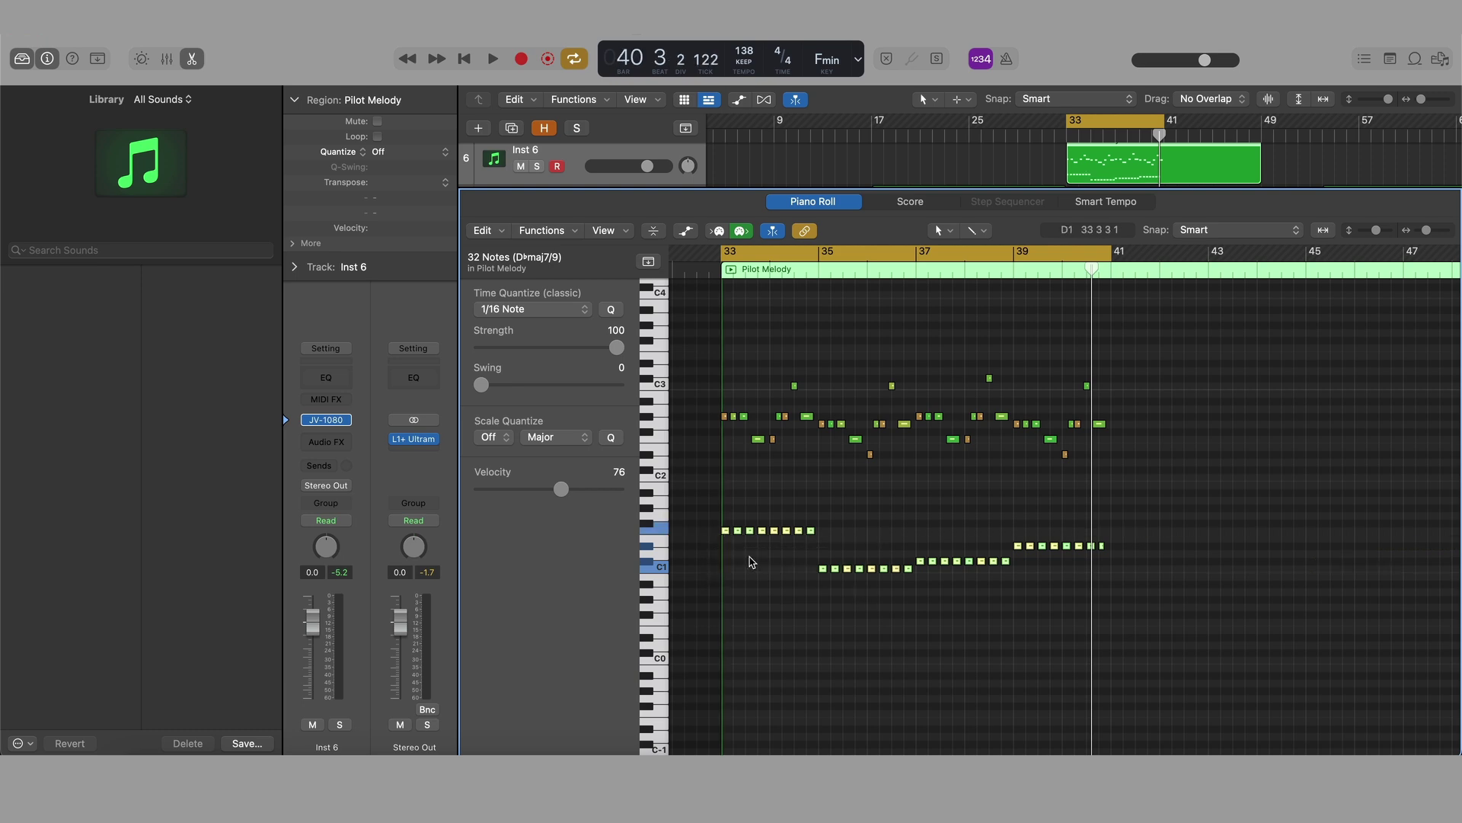
- Play the layered part and slightly lengthen the final D#1 bass note before bar 41
key("space")
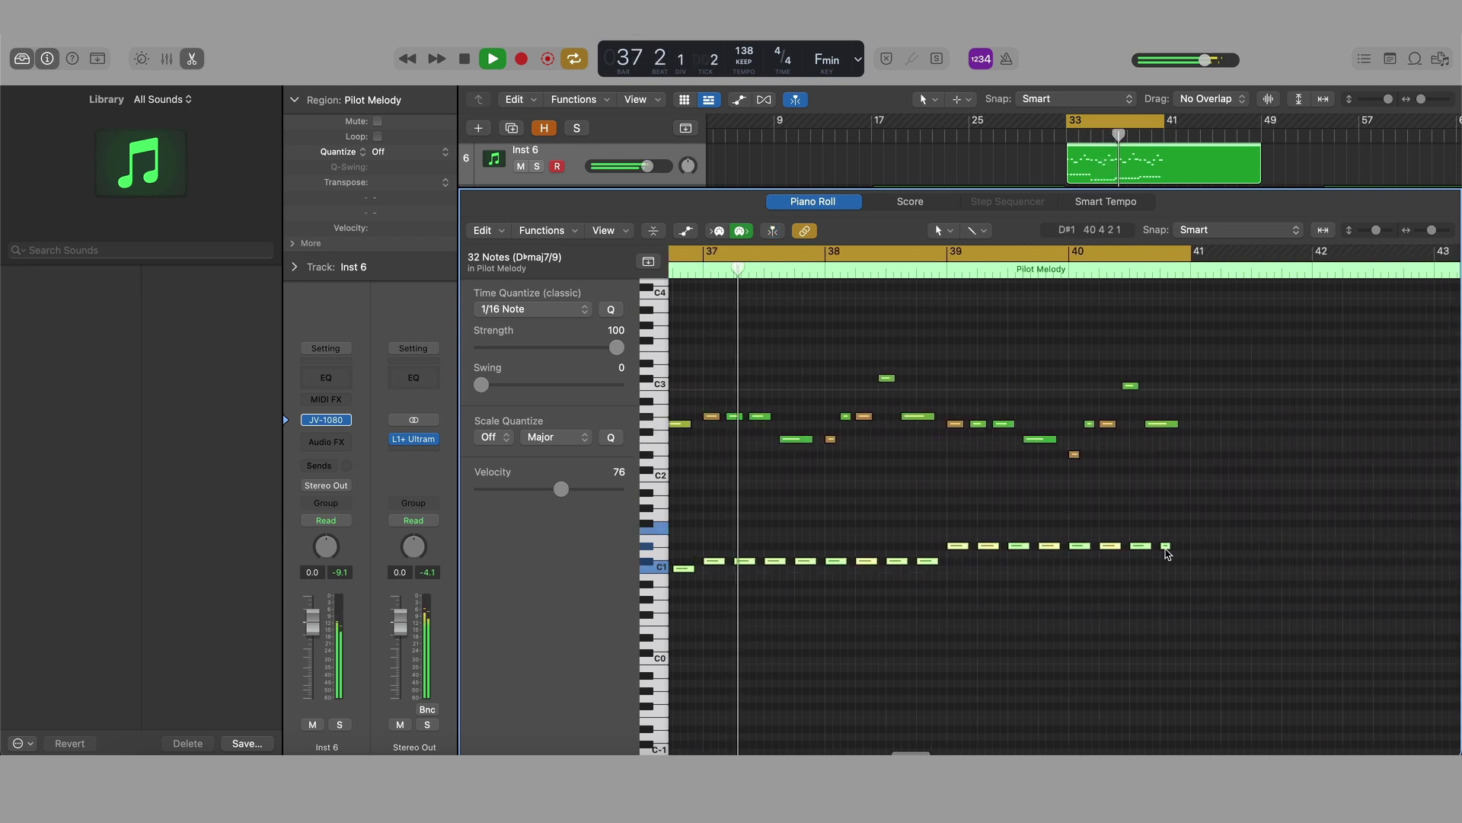
left_click(1168, 545)
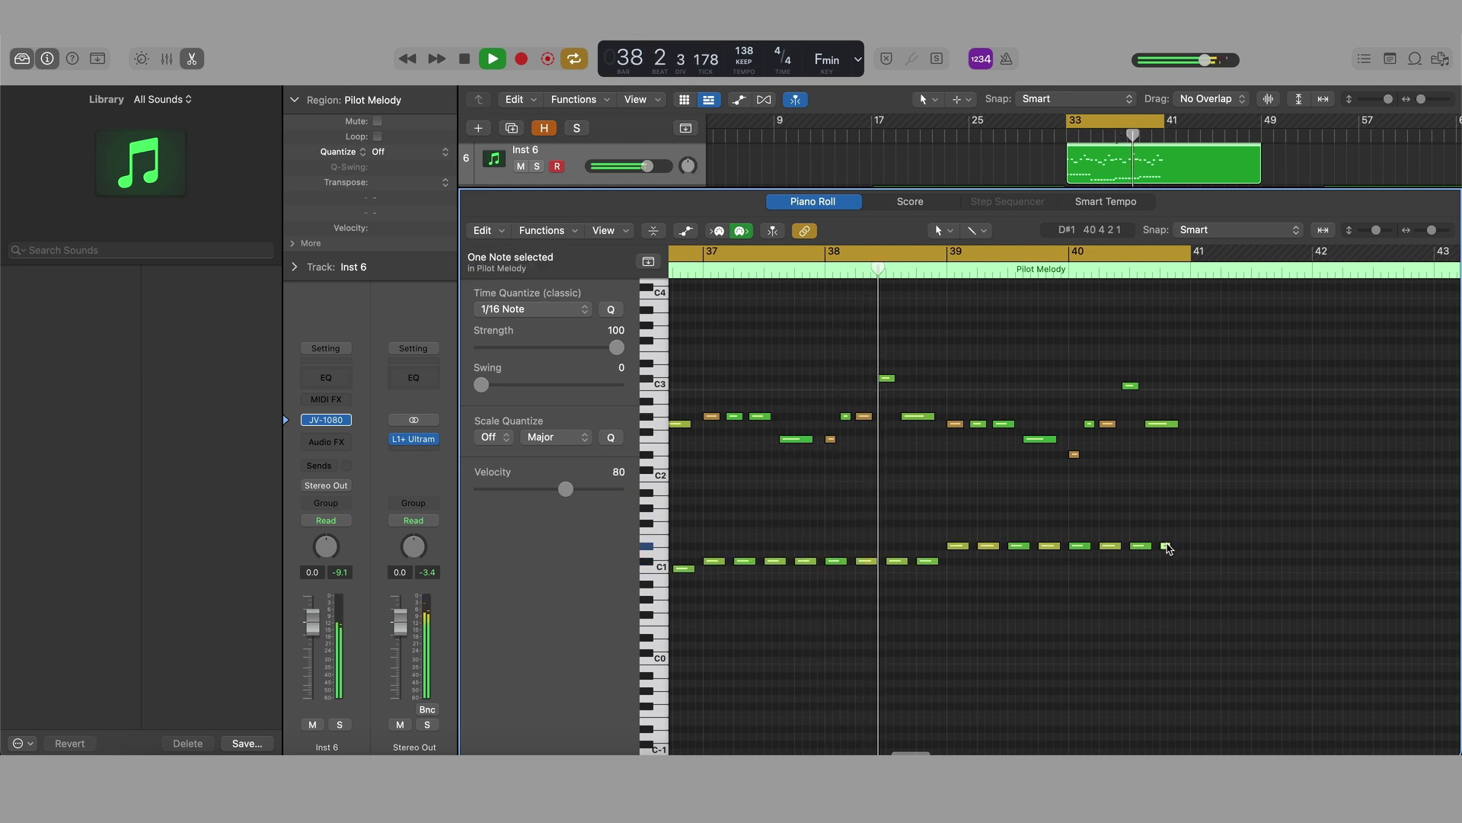
left_click_drag(1167, 545, 1175, 561)
left_click(1152, 604)
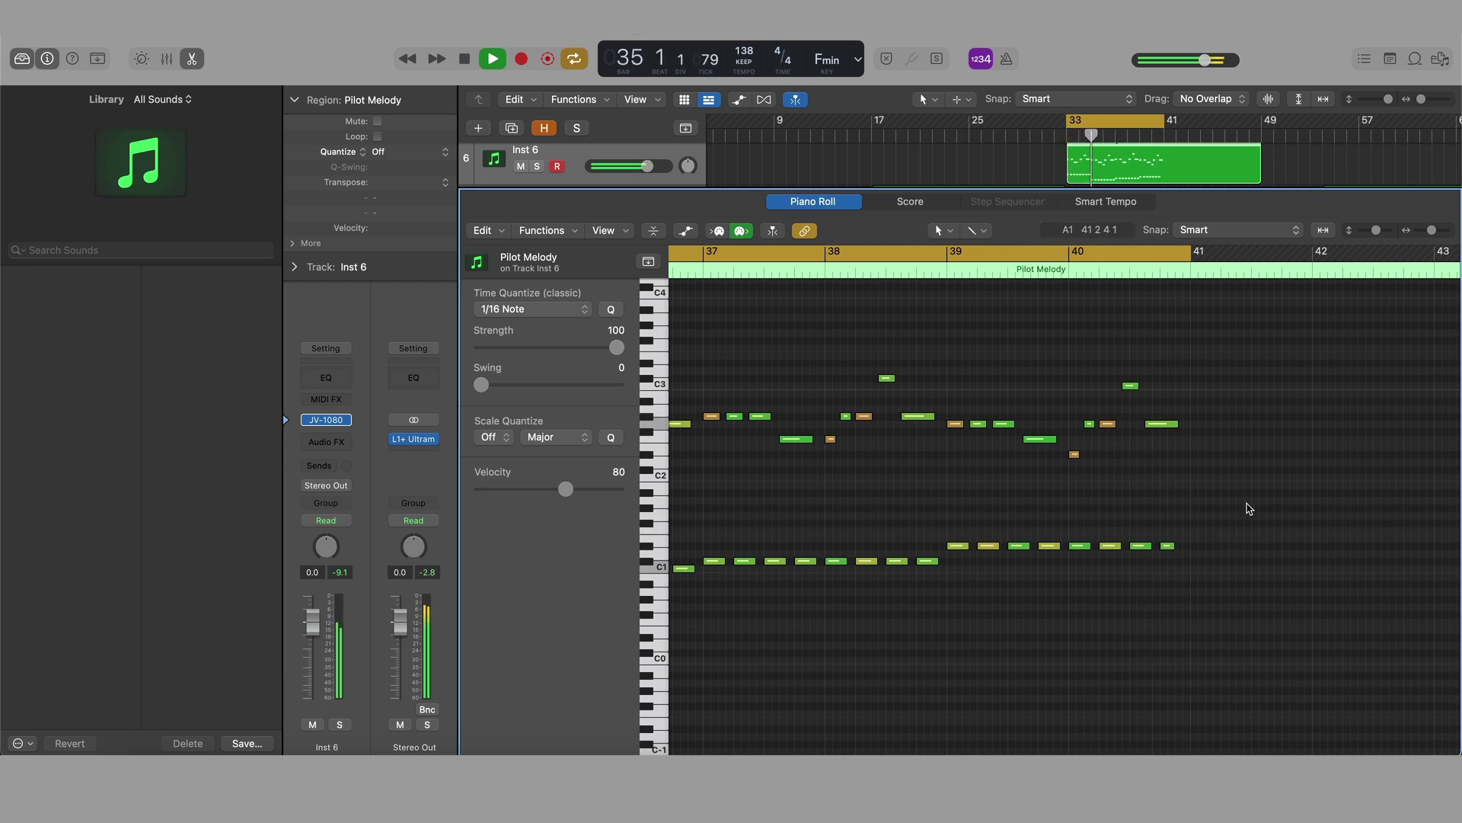
- Trim the starts of all 32 bass notes by two sixteenths, leaving each two sixteenths long on the offbeat
key("super+Left")
mouse_move(1043, 505)
left_mouse_down()
mouse_move(670, 618)
mouse_move(1419, 643)
mouse_move(1082, 679)
mouse_move(822, 653)
left_mouse_up()
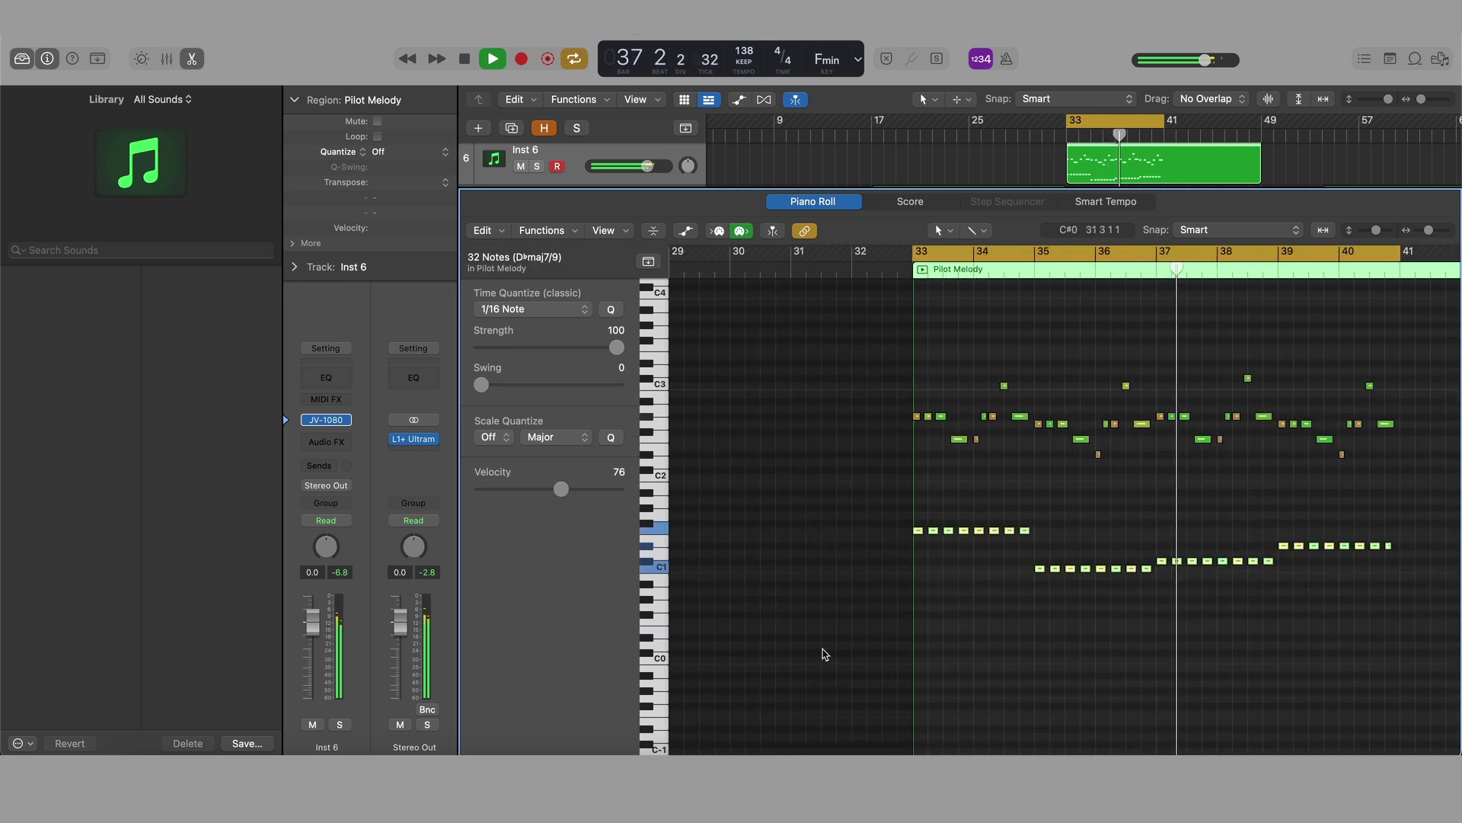
key("super+Right")
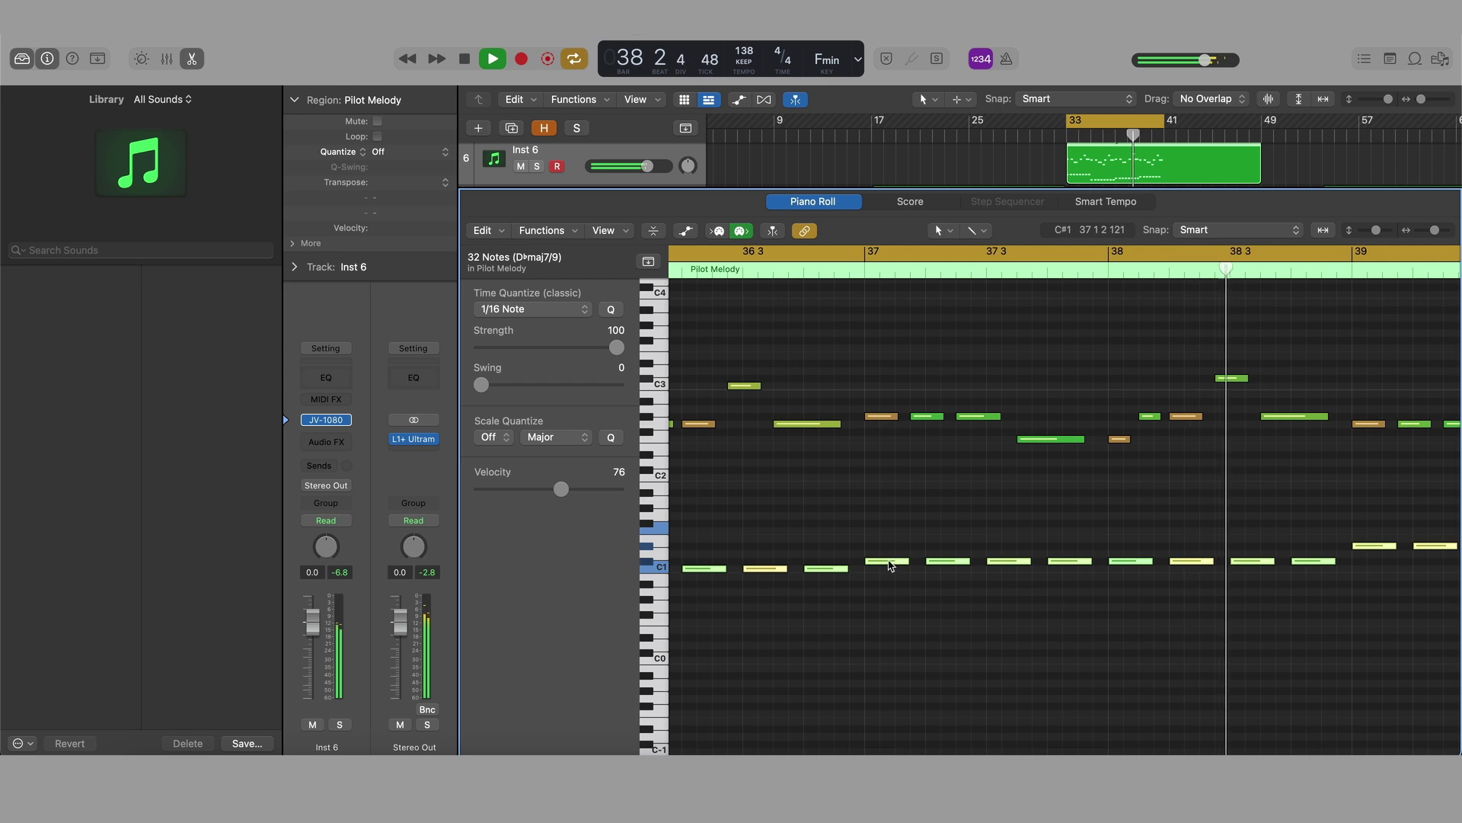
left_click_drag(906, 562, 906, 565)
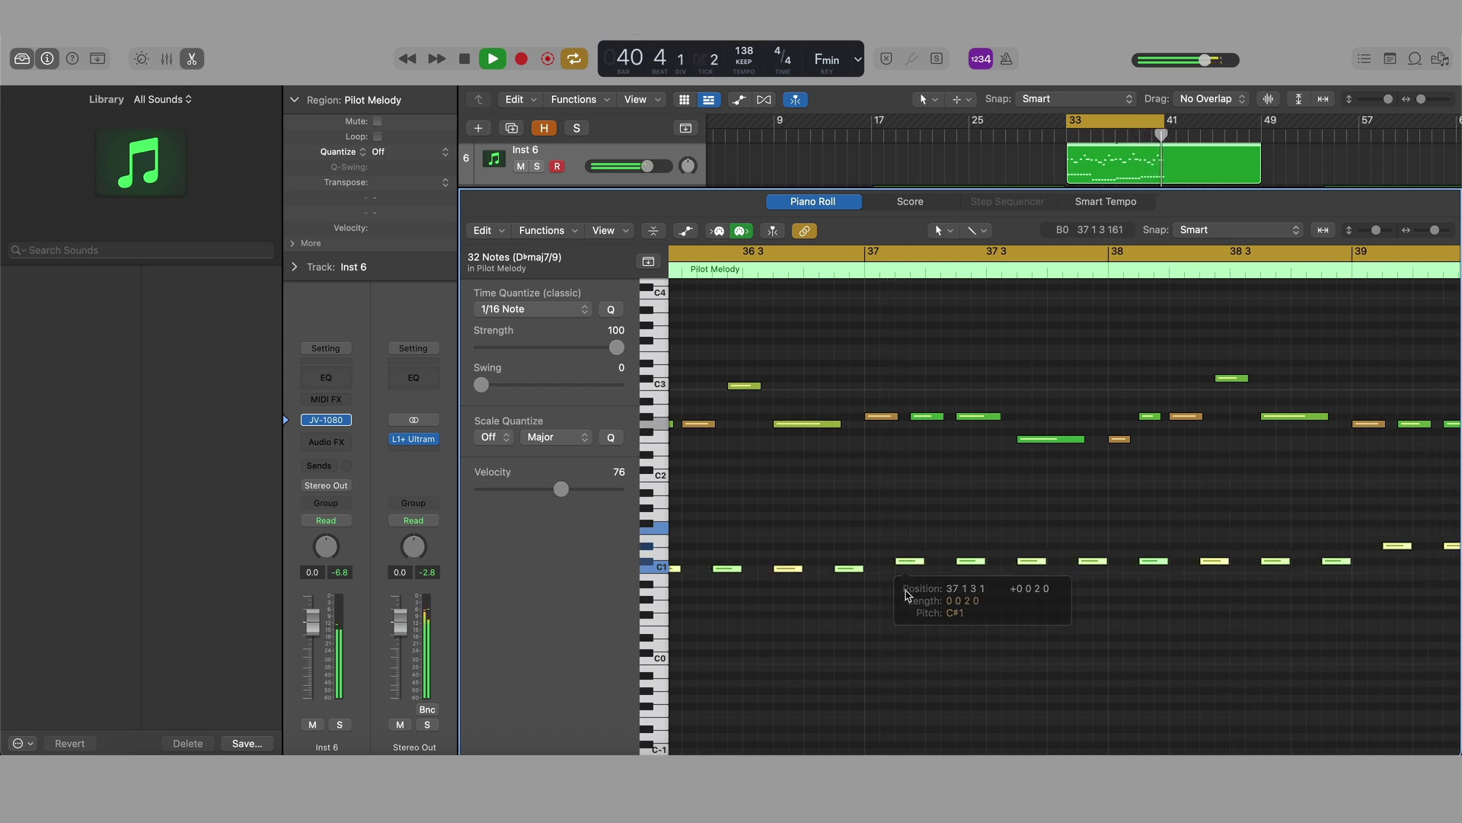
left_click(901, 609)
- Lengthen the last D#1 bass note to two sixteenths so it ends at bar 41
scroll(982, 626, "right", 8)
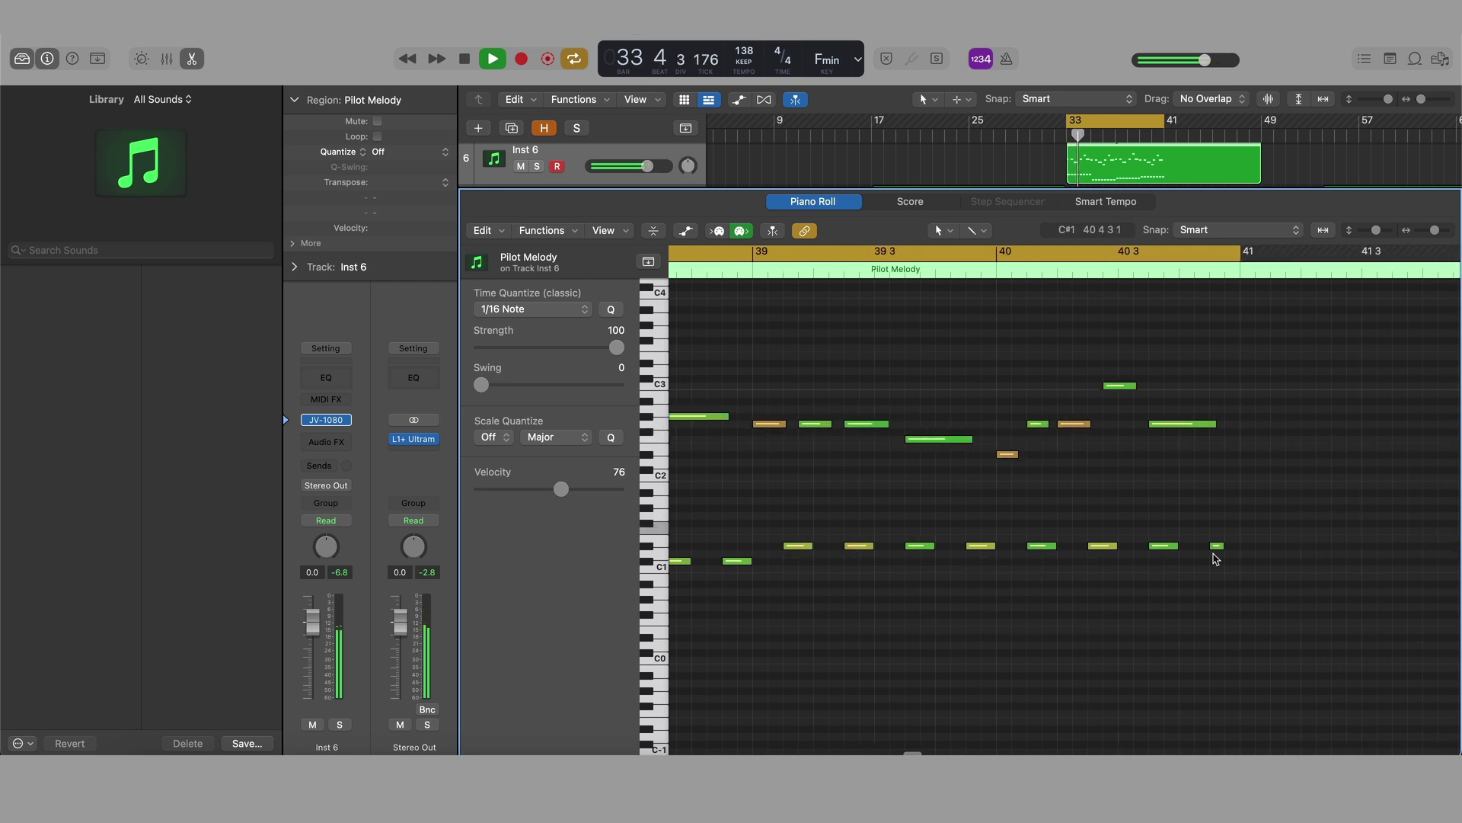
left_click_drag(1221, 546, 1184, 575)
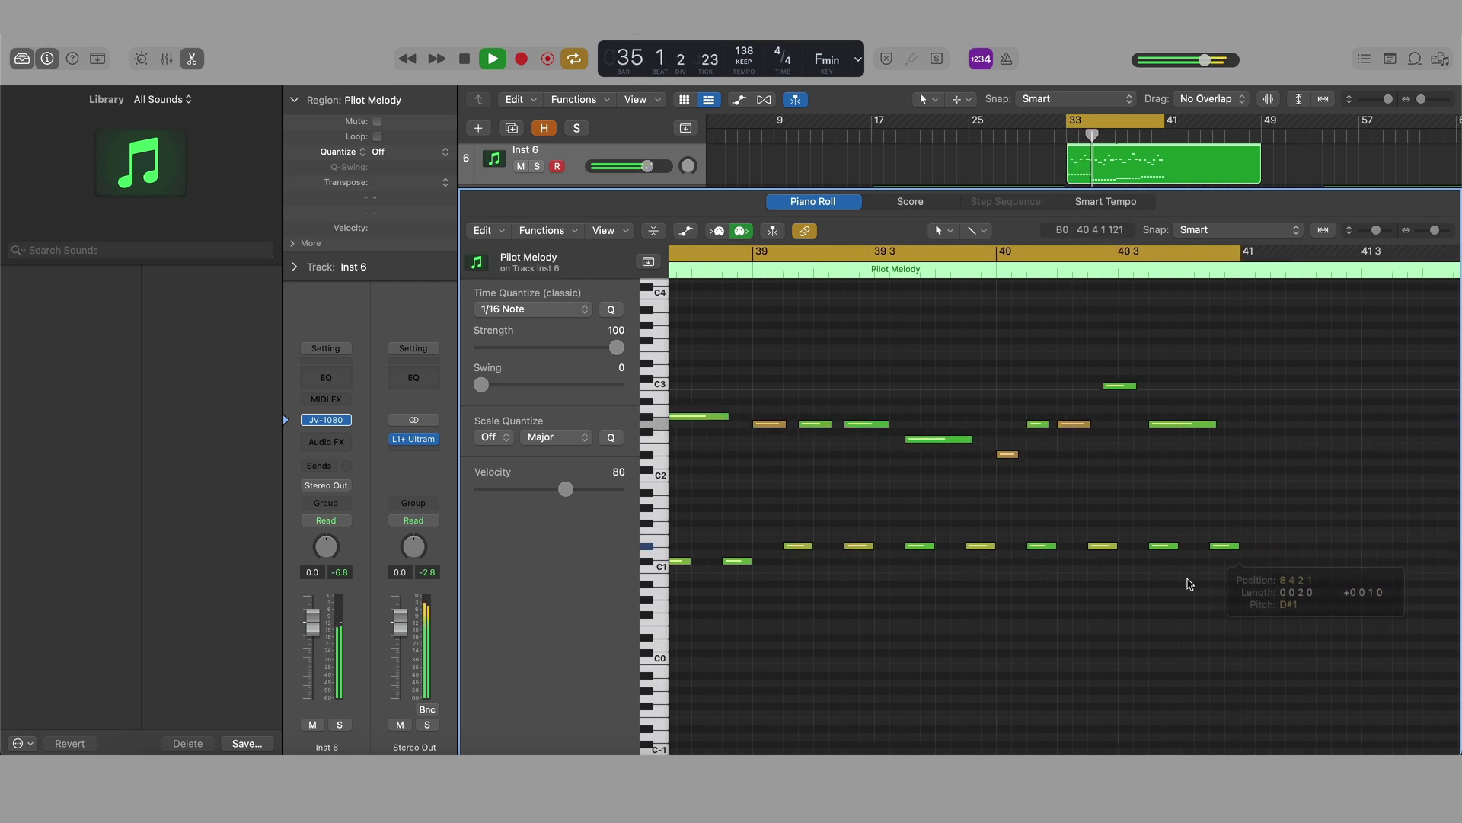
key("super+Left")
key("super+Left")
key("super+Left")
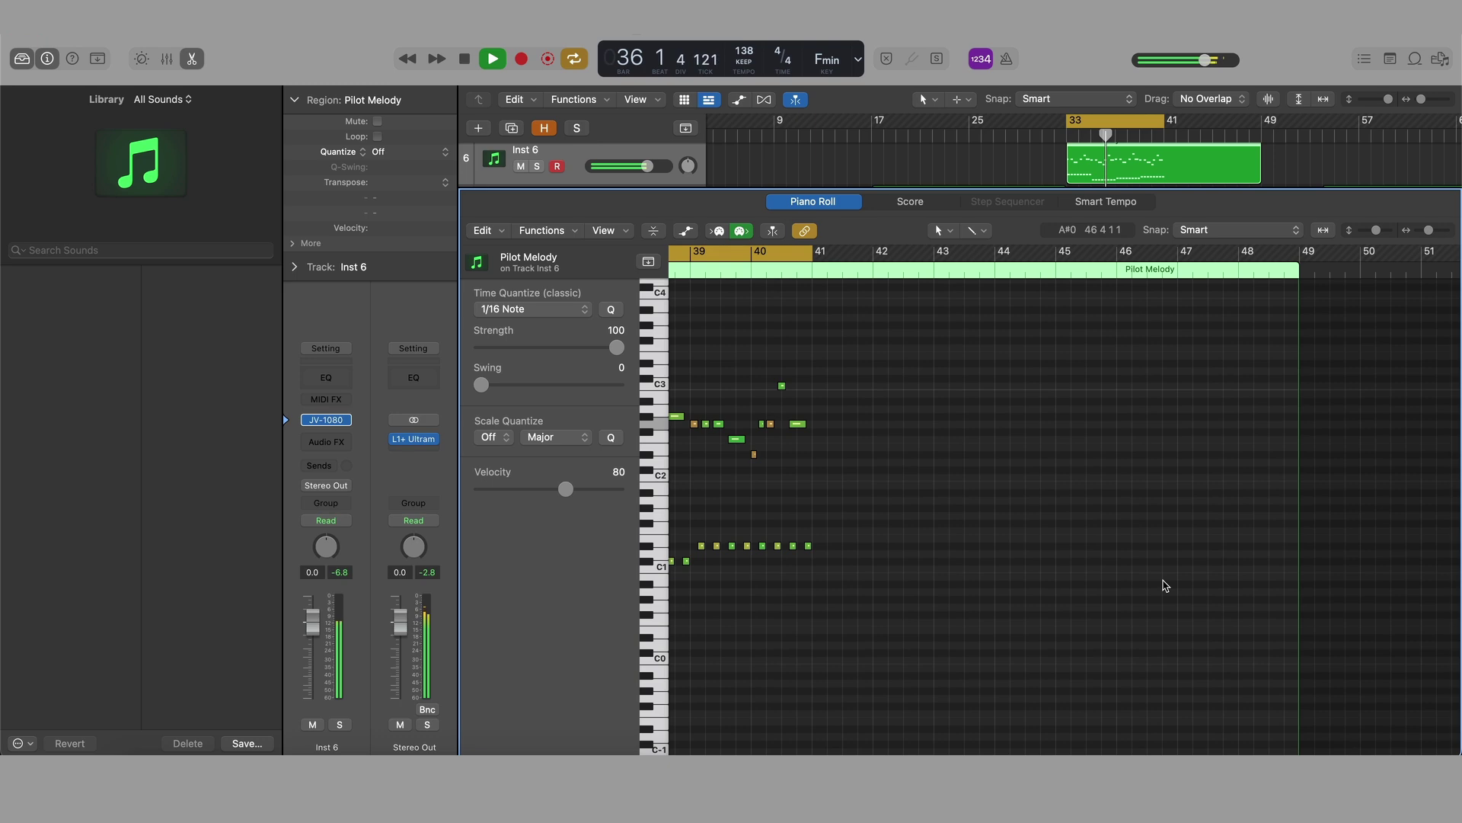
scroll(1165, 585, "left", 10)
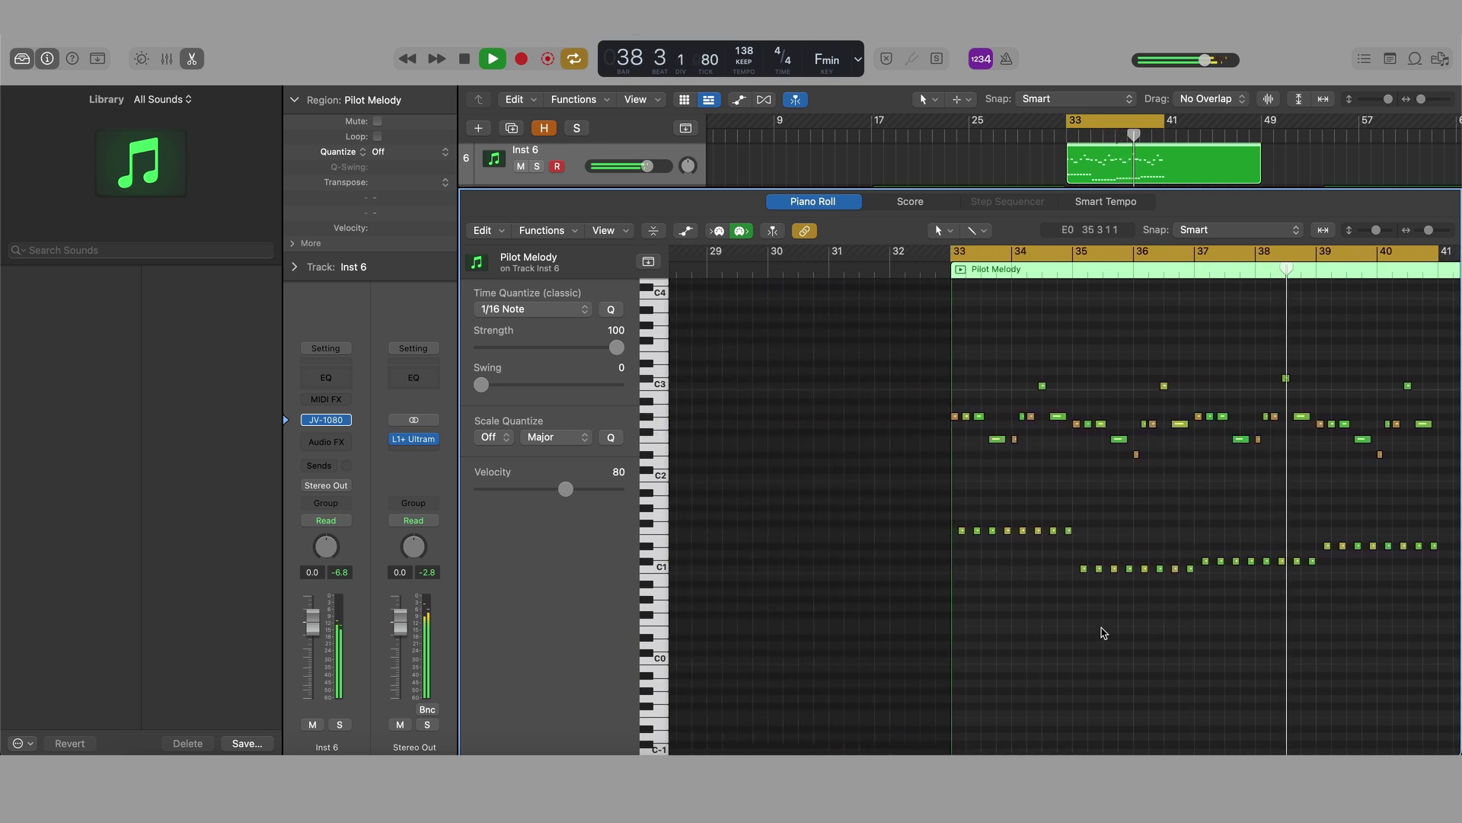
- Split off and delete the empty part of Inst 6's region after bar 41, and replace the Pilot Melody track's region with a copy of it
key("e")
key("space")
left_click_drag(1147, 134, 1163, 134)
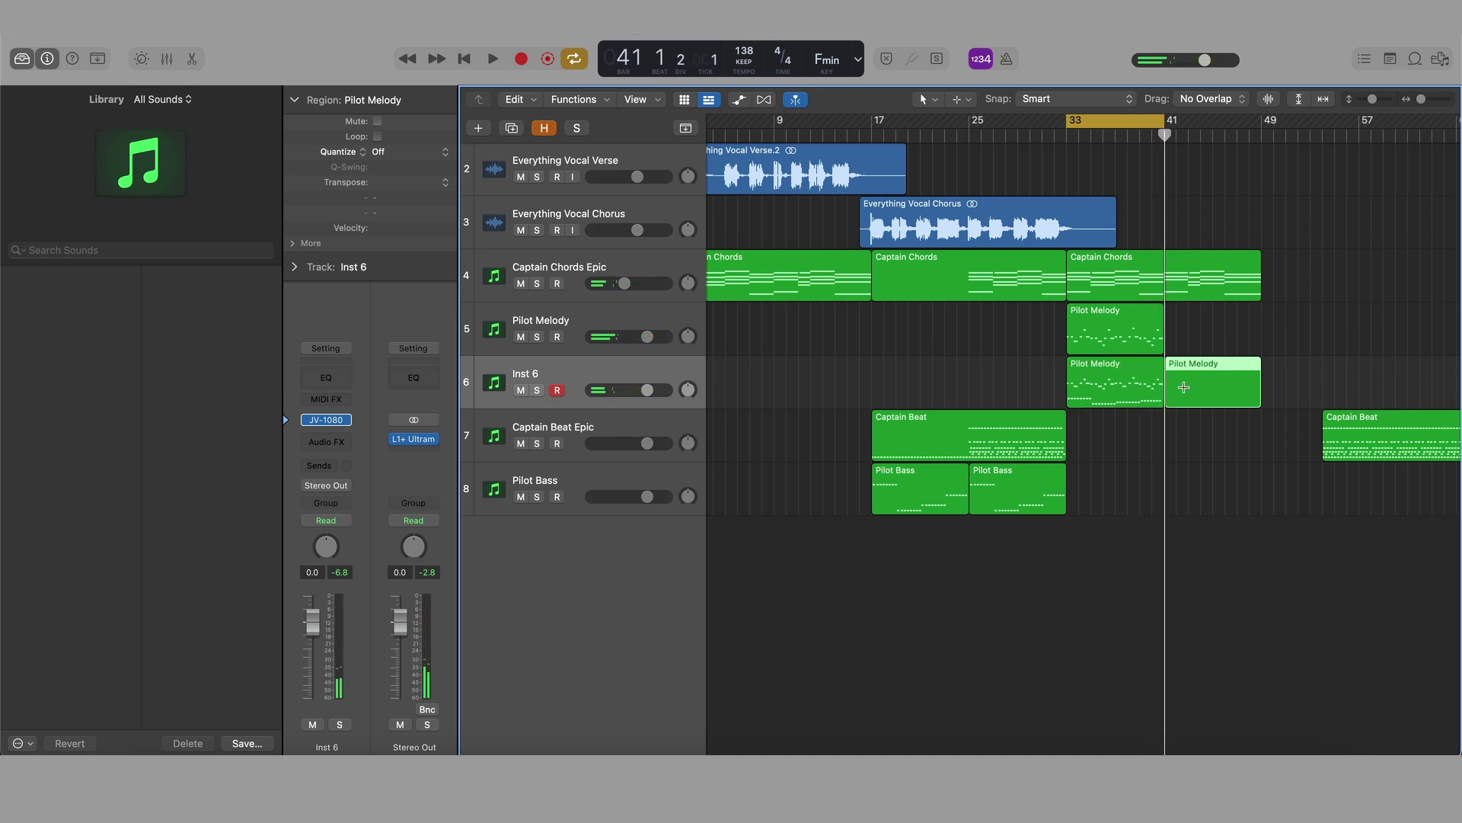
key("Delete")
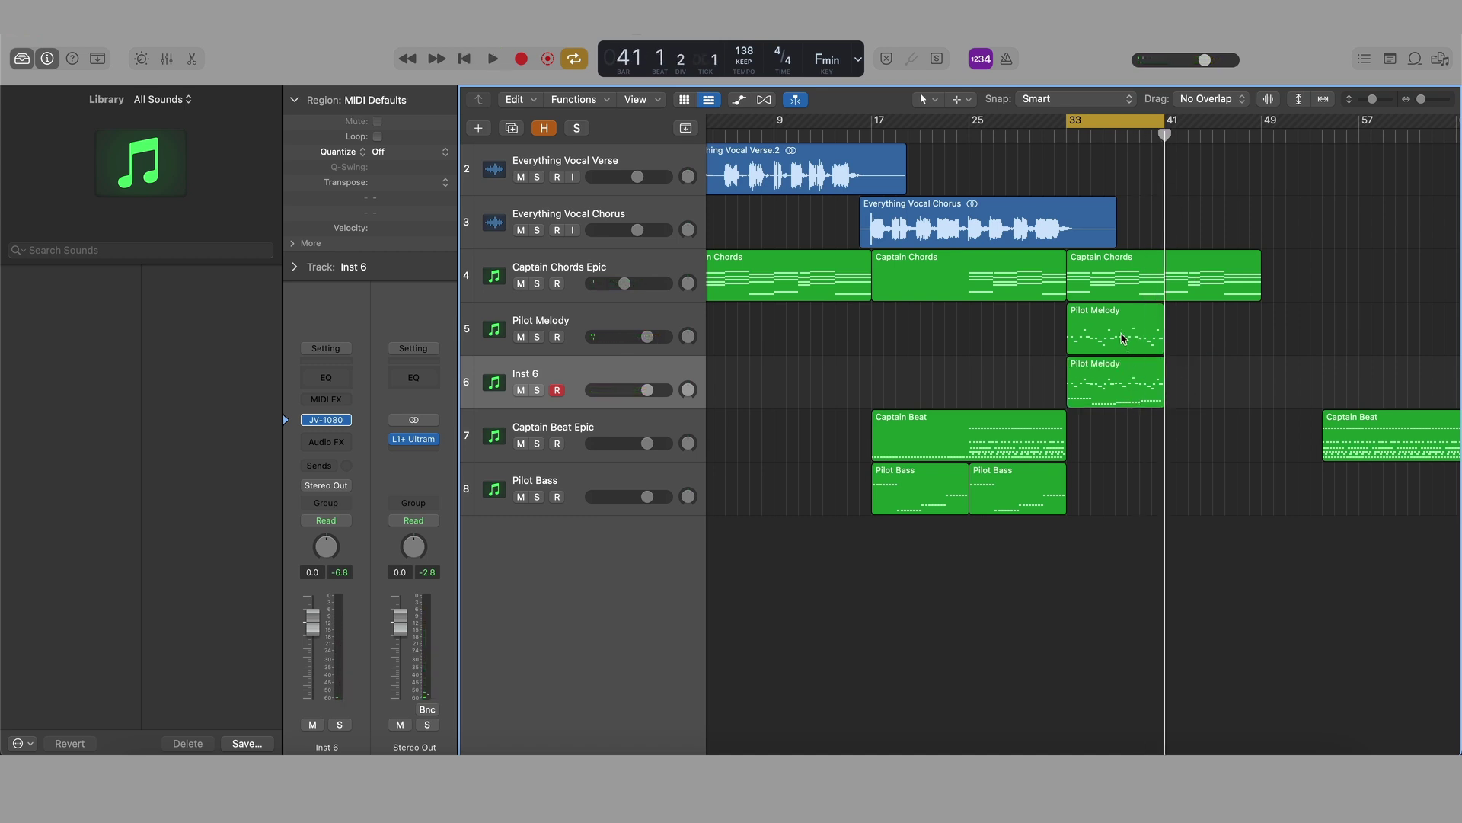
key("Delete")
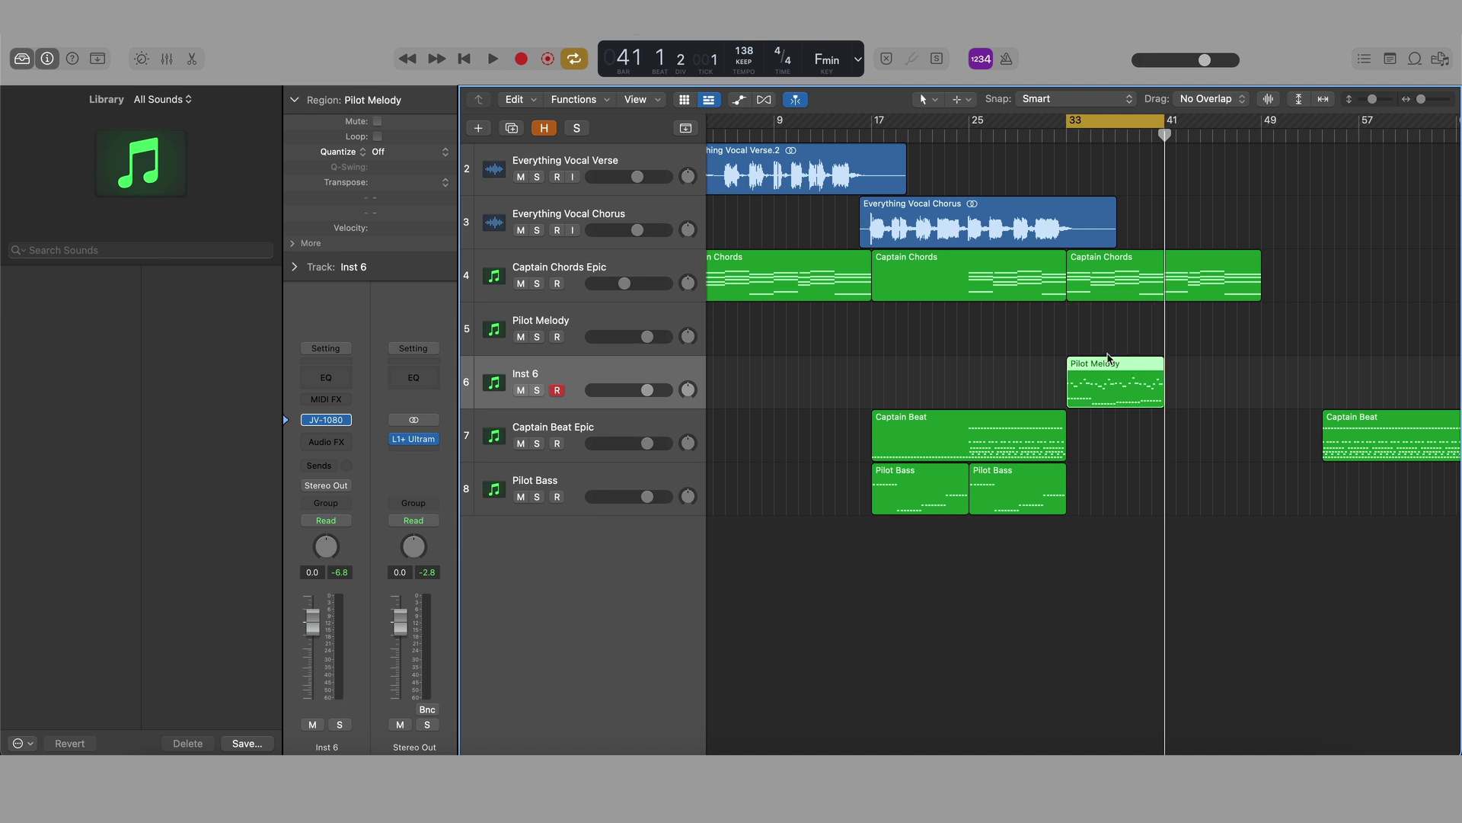
left_click_drag(1109, 336, 1122, 351)
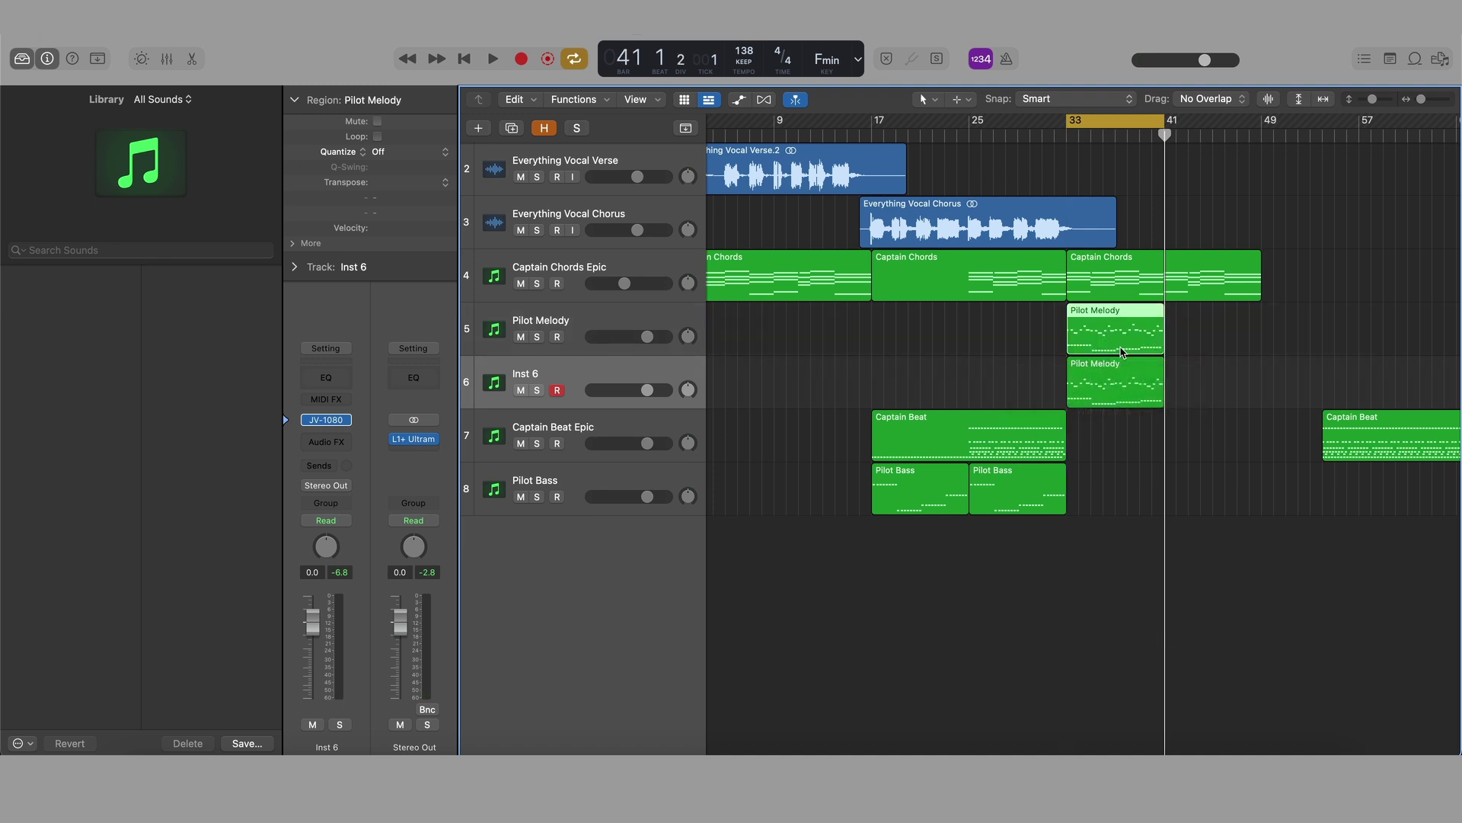
- Transpose all notes in the Inst 6 region up one octave and play the result in the arrangement
left_click(1126, 392)
key("e")
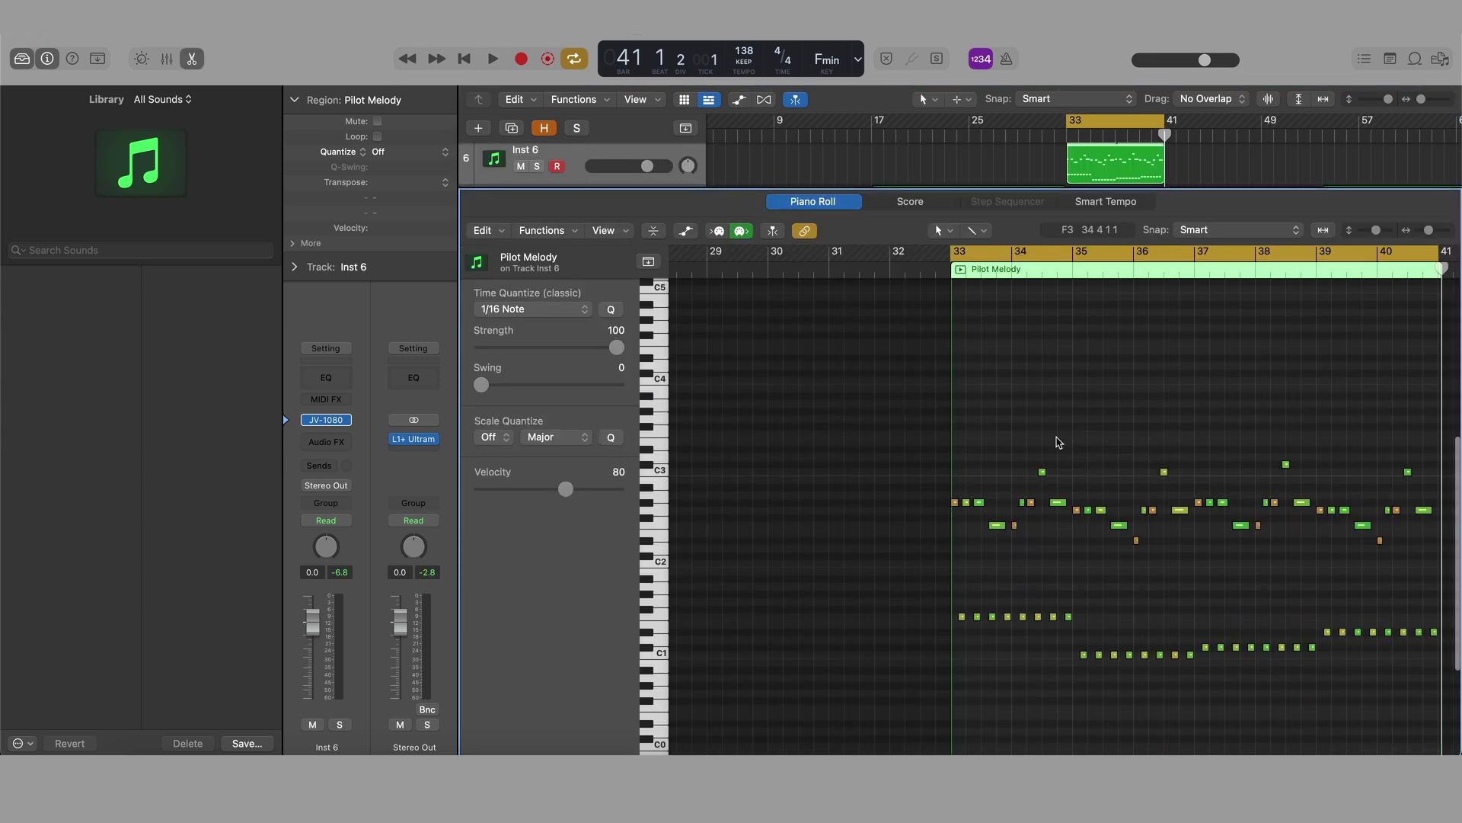
key("super+a")
key("alt+shift+Up")
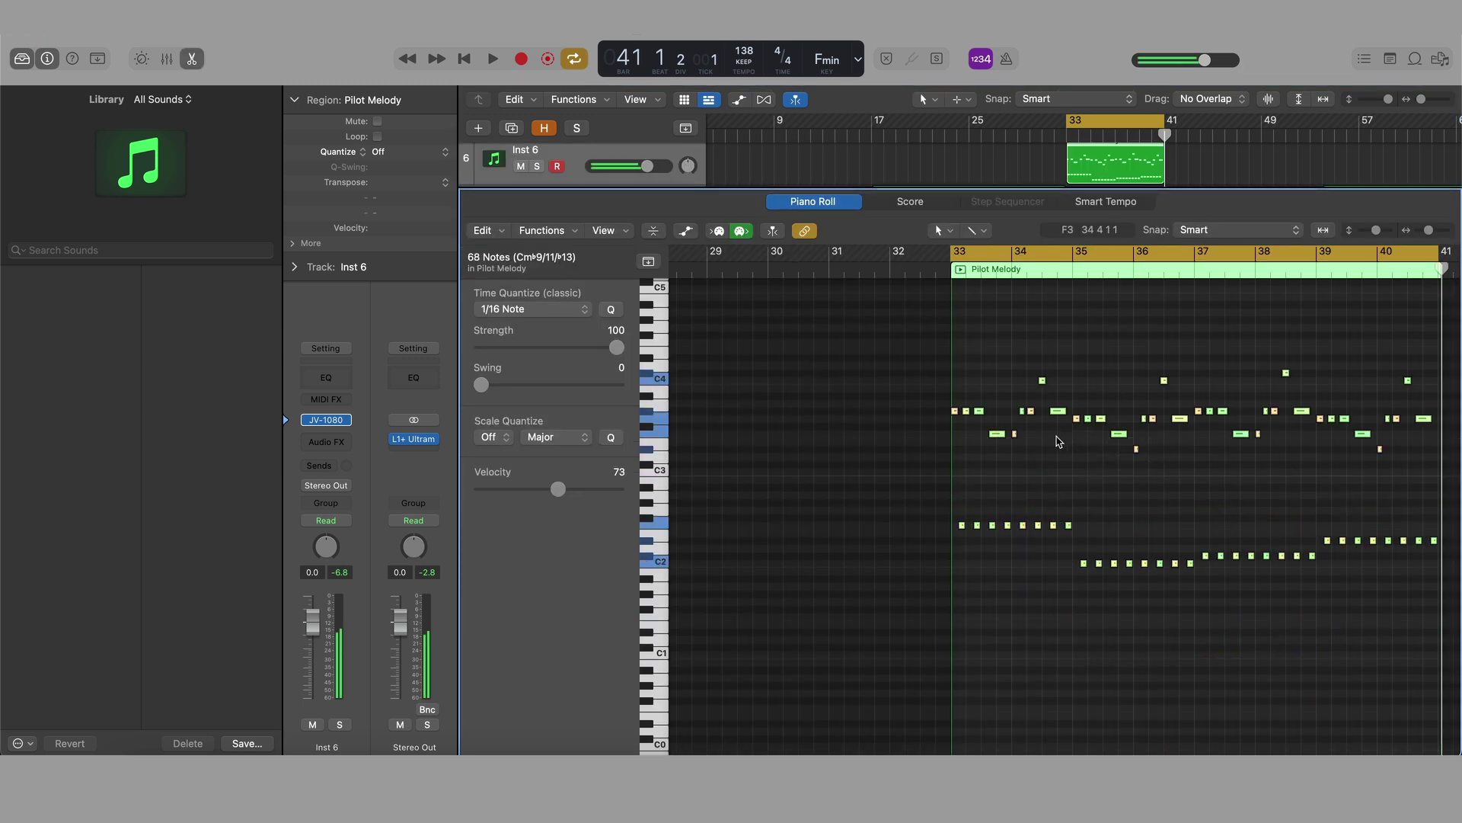
key("e")
key("space")
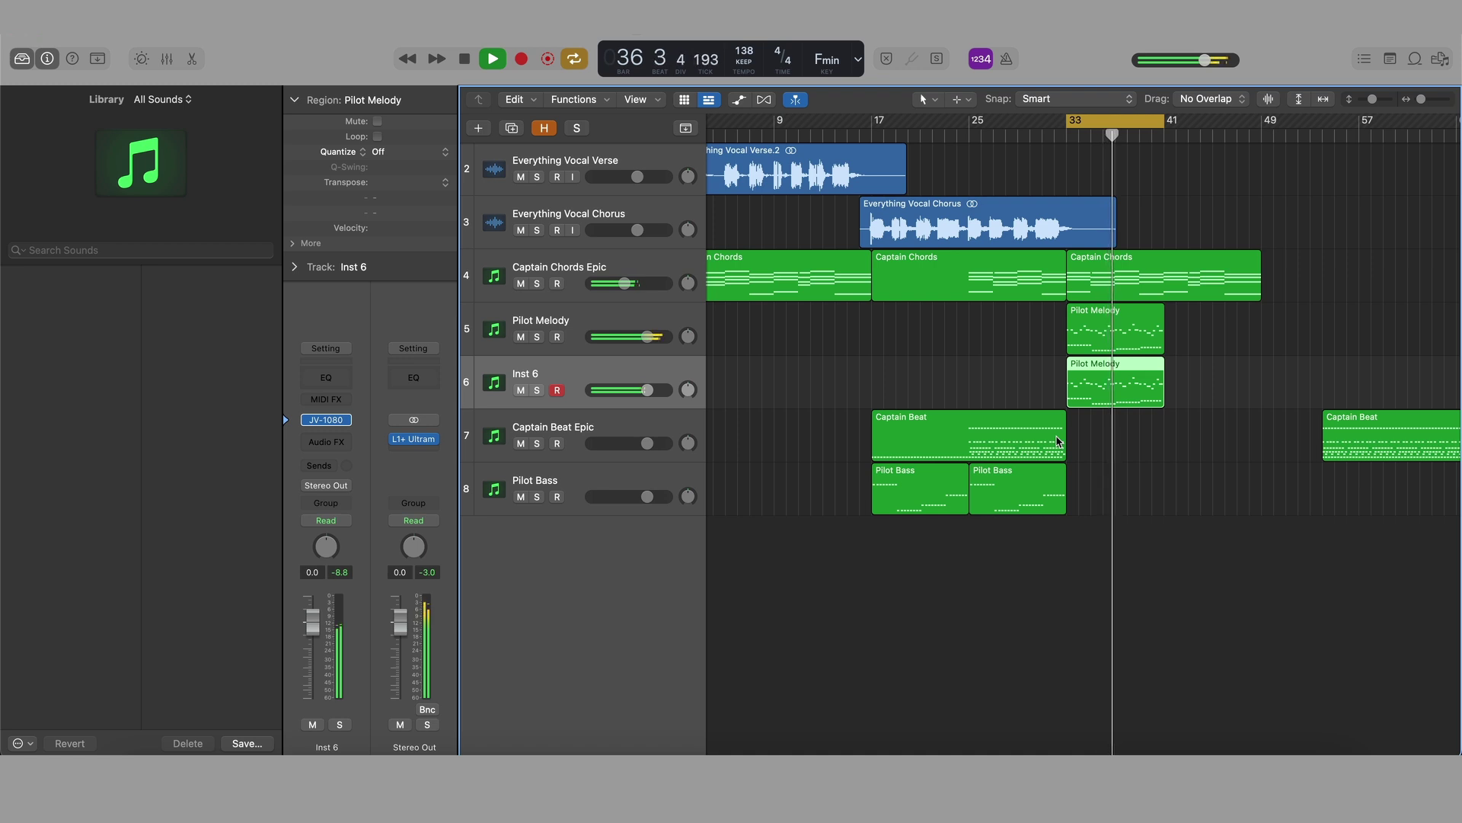
- Examine the sound design controls of the String Machine preset in the Captain Chords Epic plug-in during playback
left_click(593, 275)
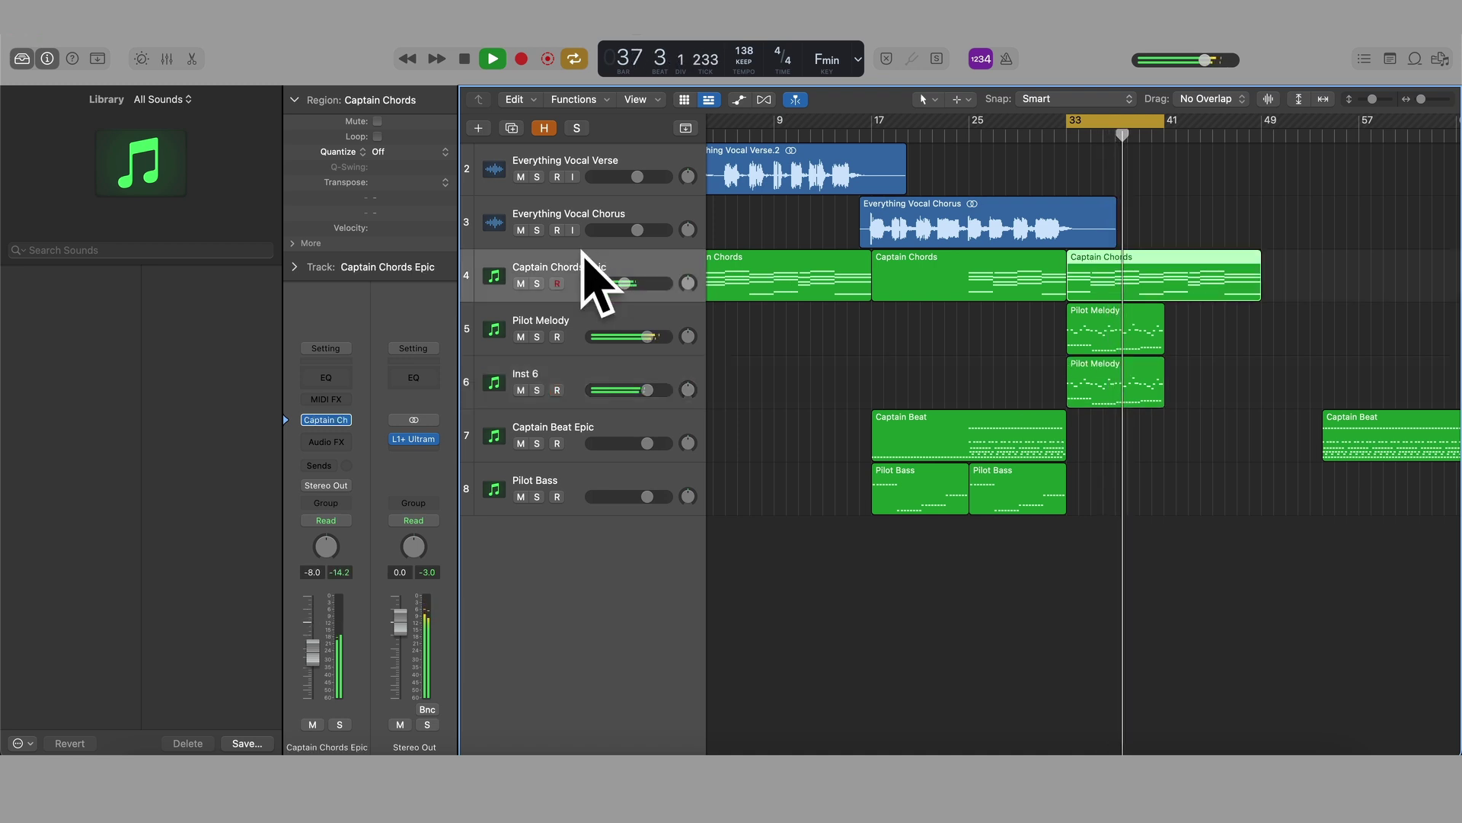
left_click(332, 424)
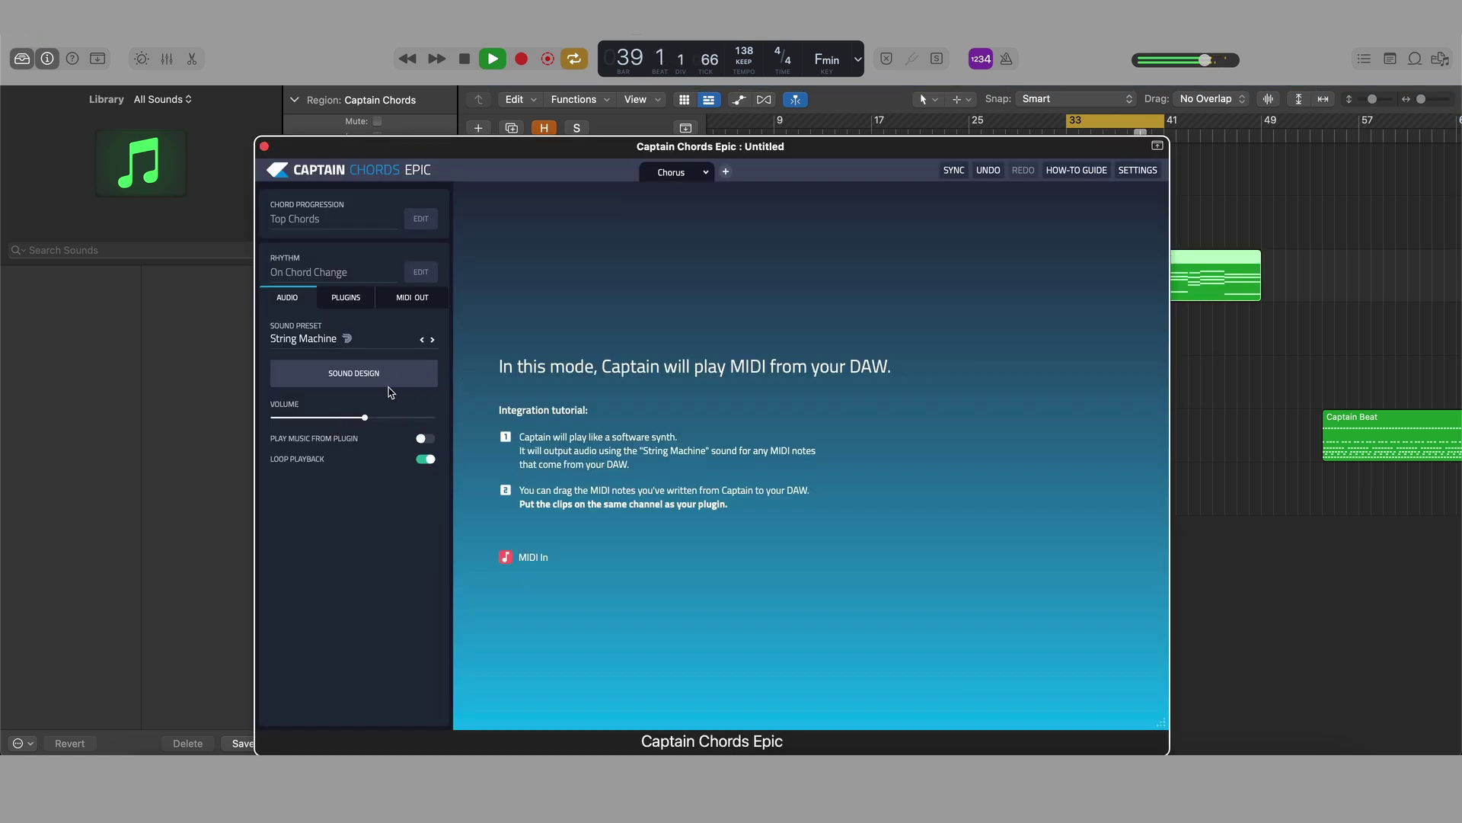
left_click(366, 375)
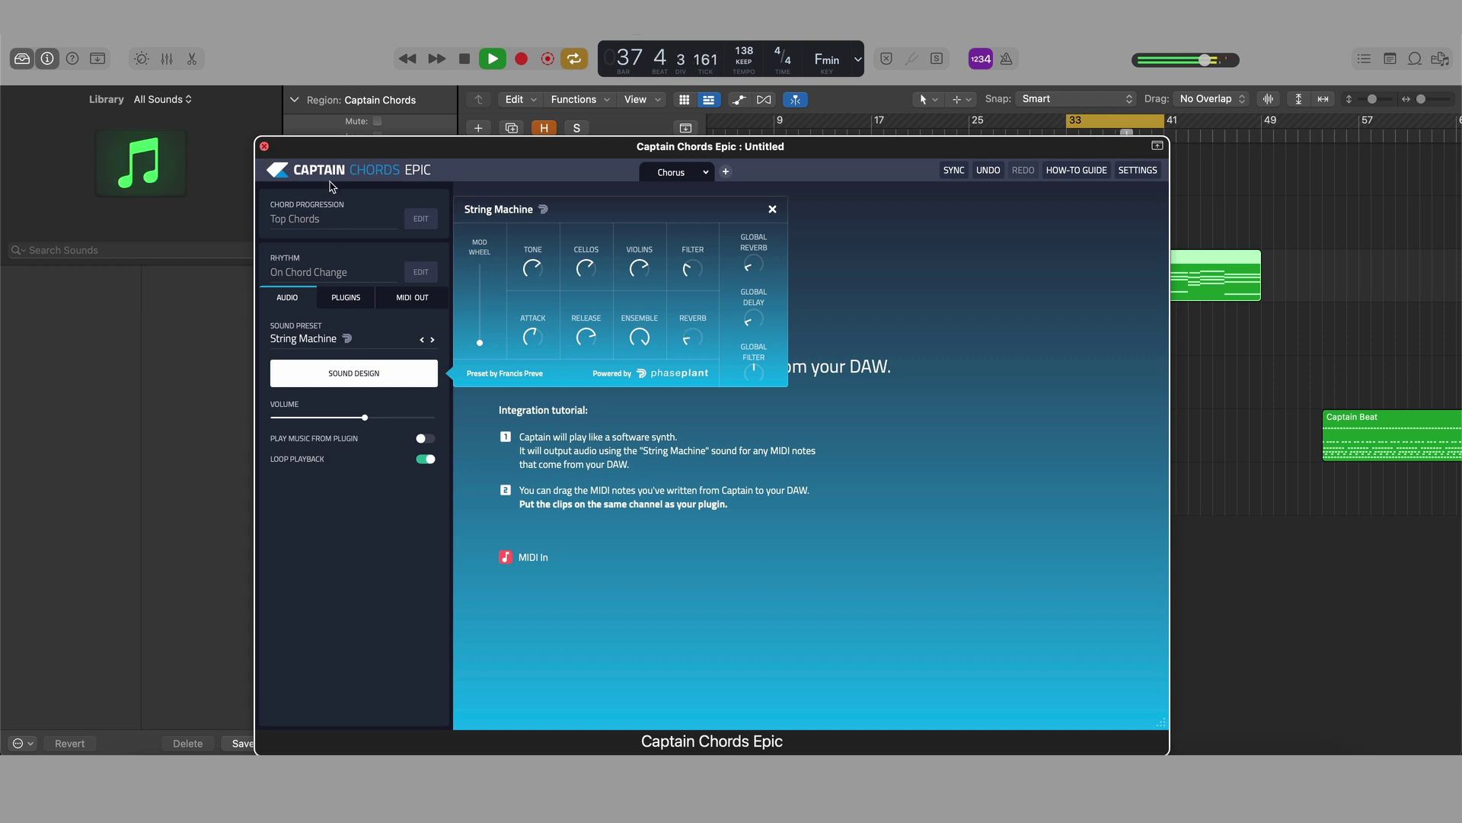
left_click(265, 146)
left_click(975, 557)
key("space")
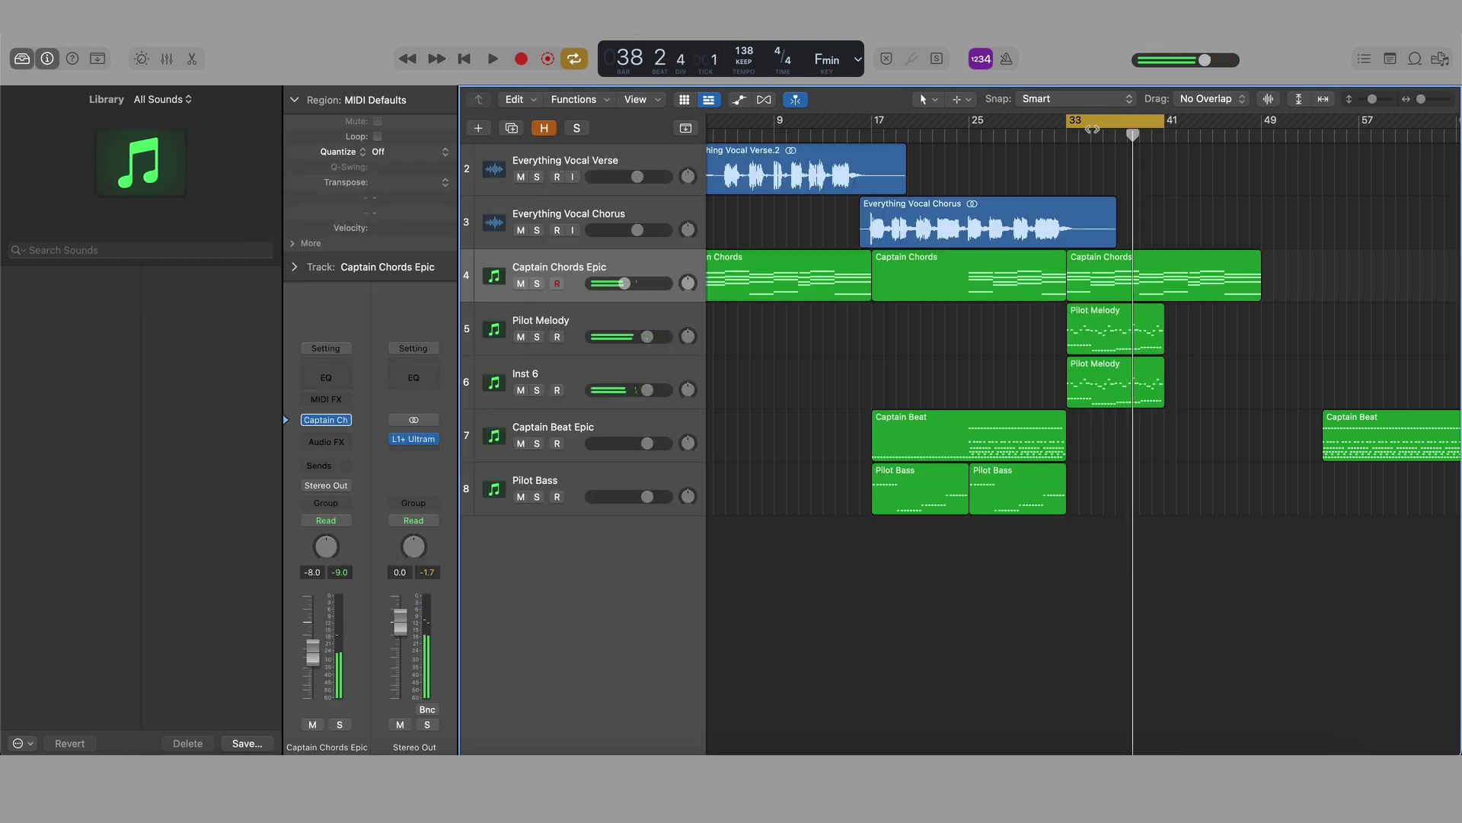
- Extend the cycle range back to bar 1 and play the arrangement from the beginning
left_click_drag(1067, 124, 605, 141)
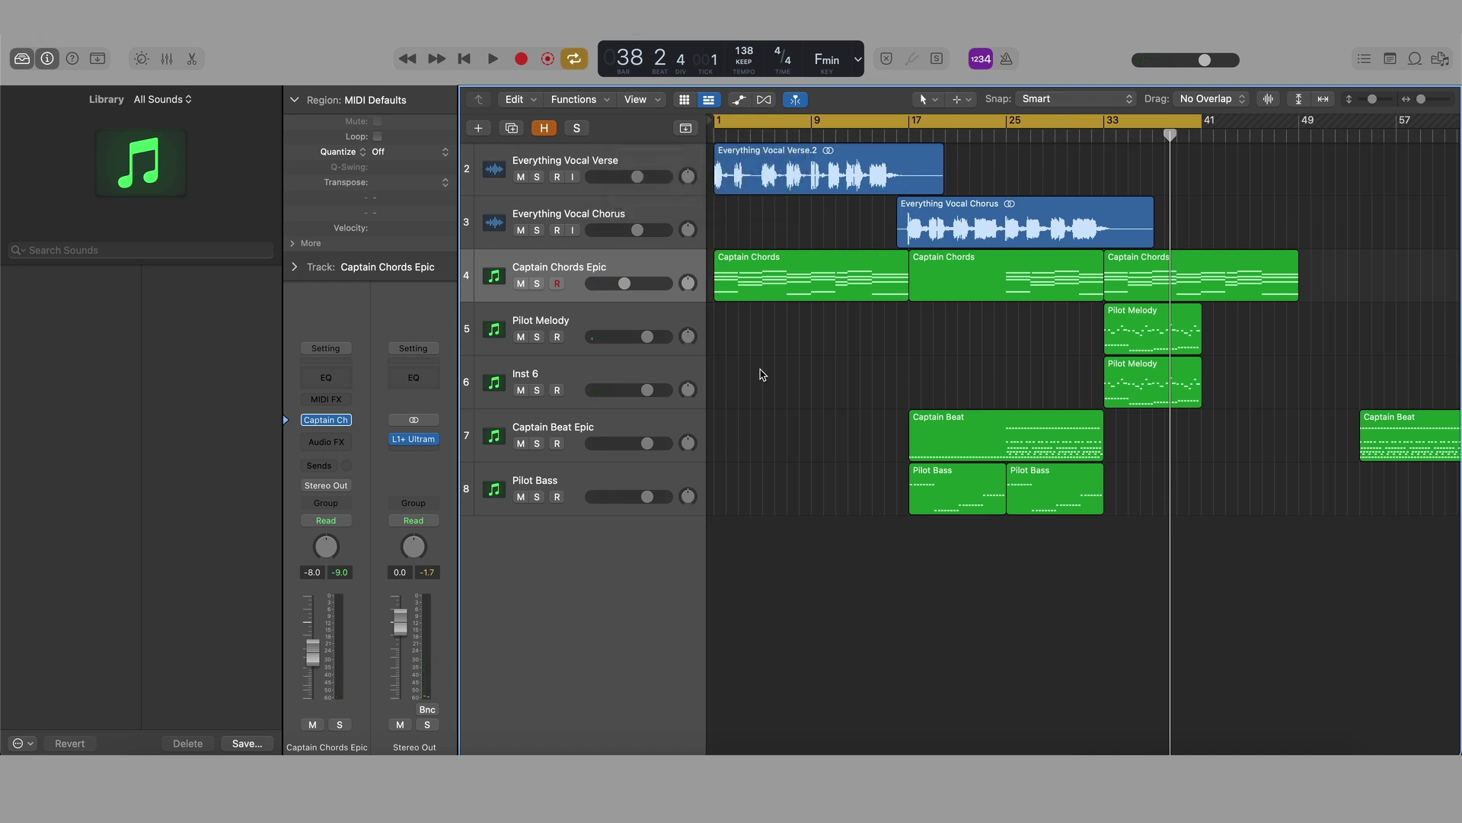
key("space")
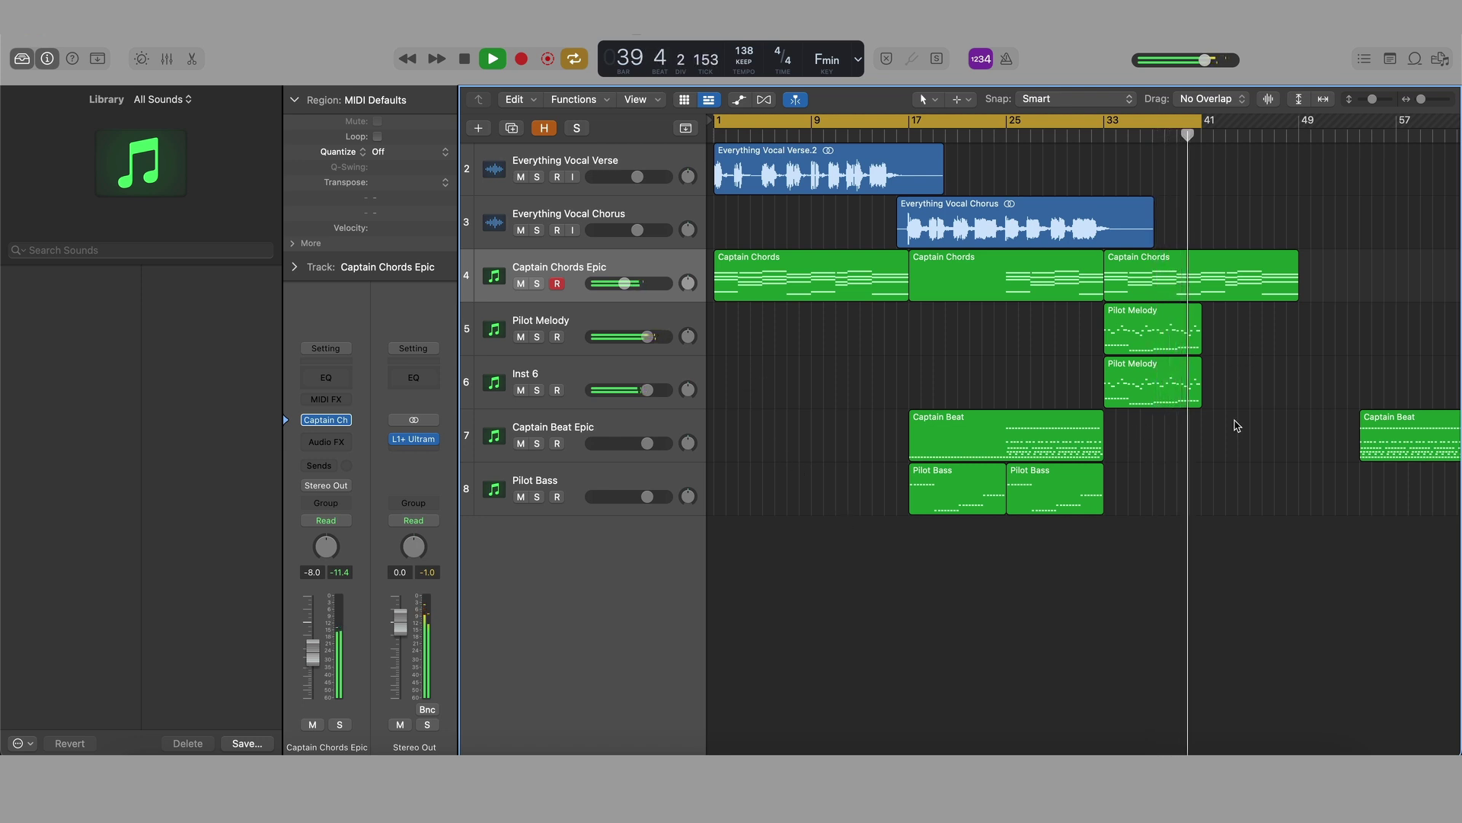
- Stop playback, play the arrangement from the start, and compare the Pilot Arpeggio track soloed with the full mix
key("space")
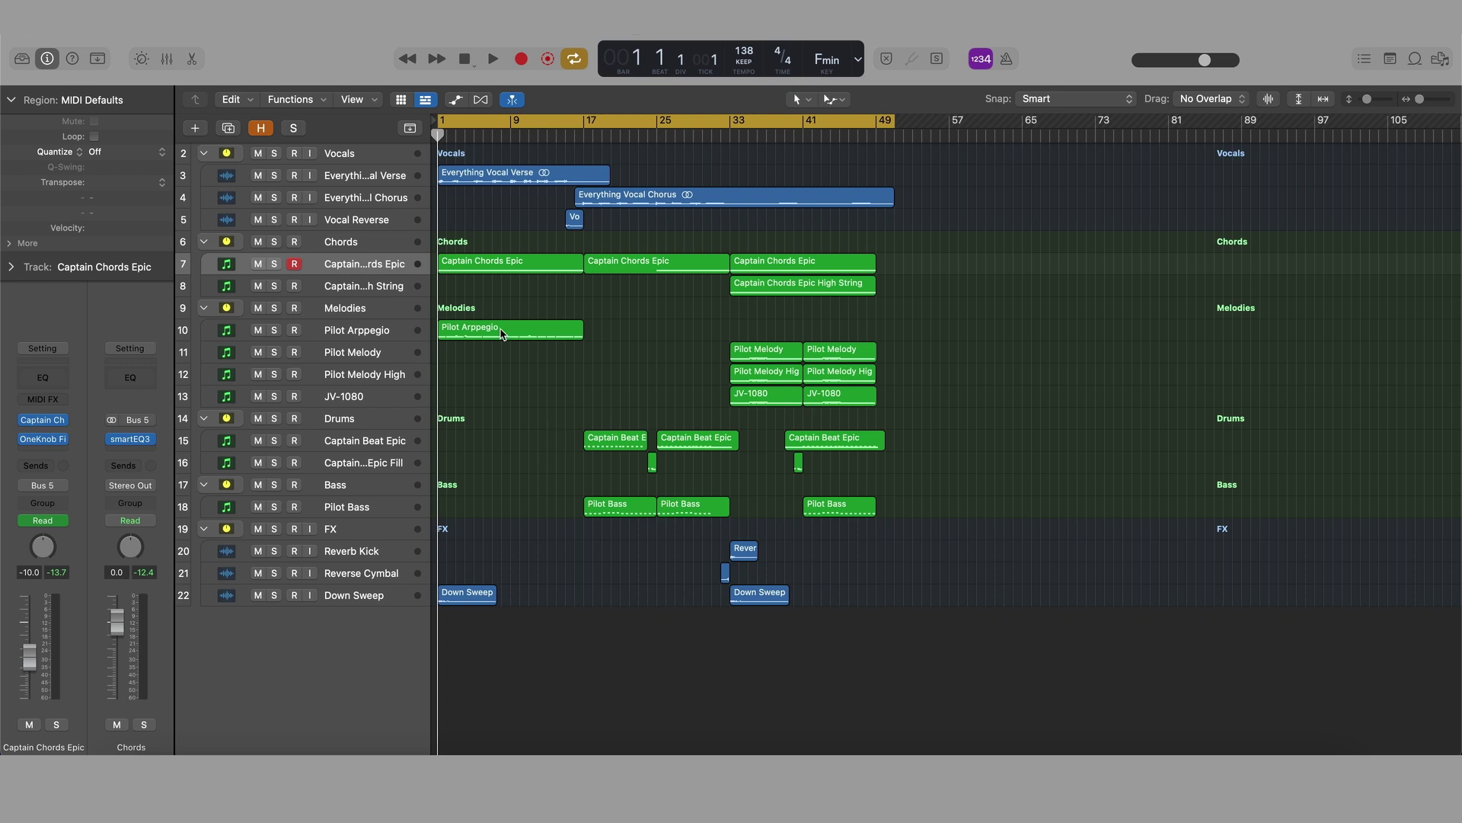
left_click(274, 330)
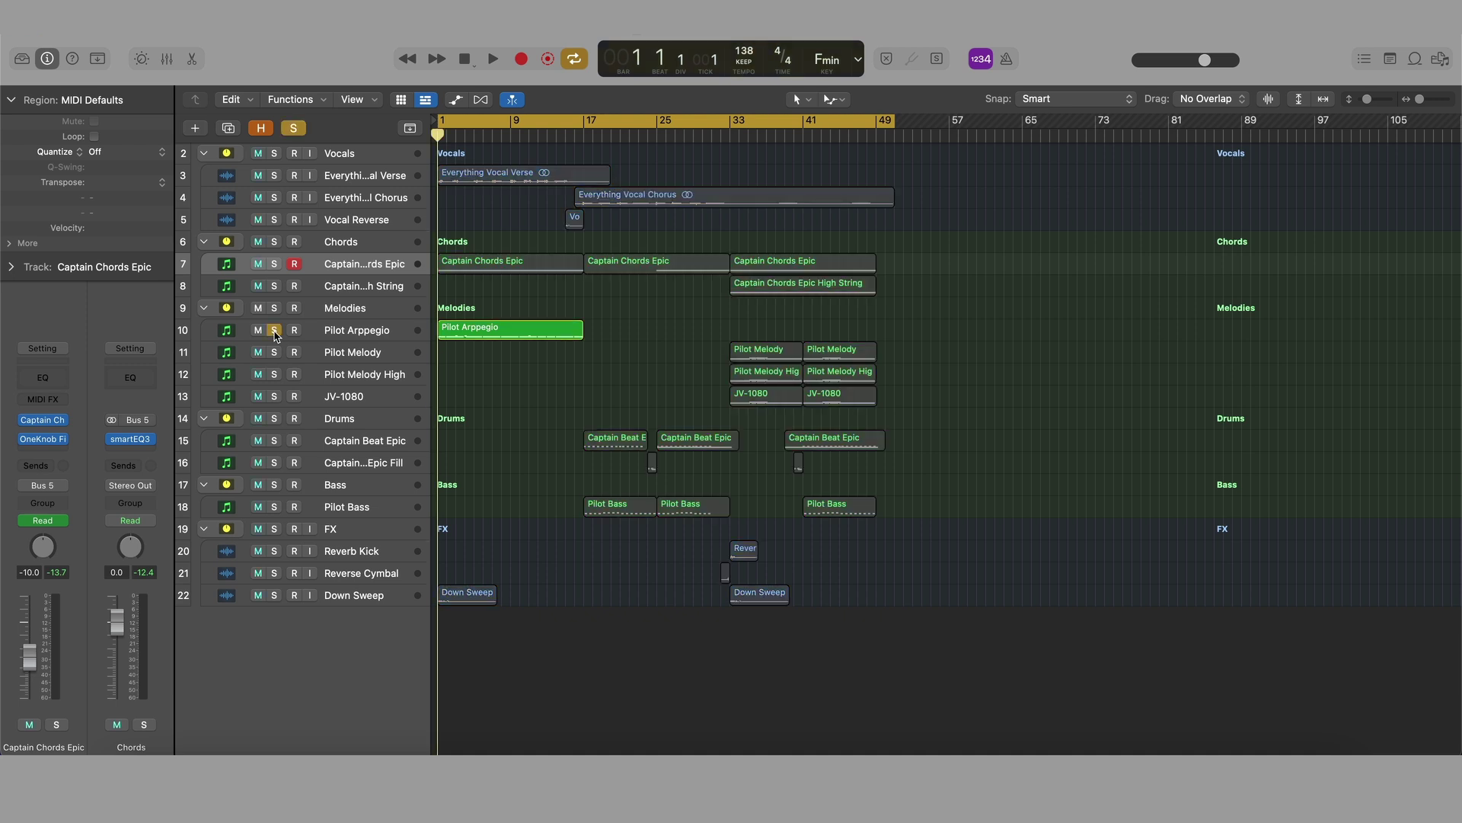
left_click(275, 330)
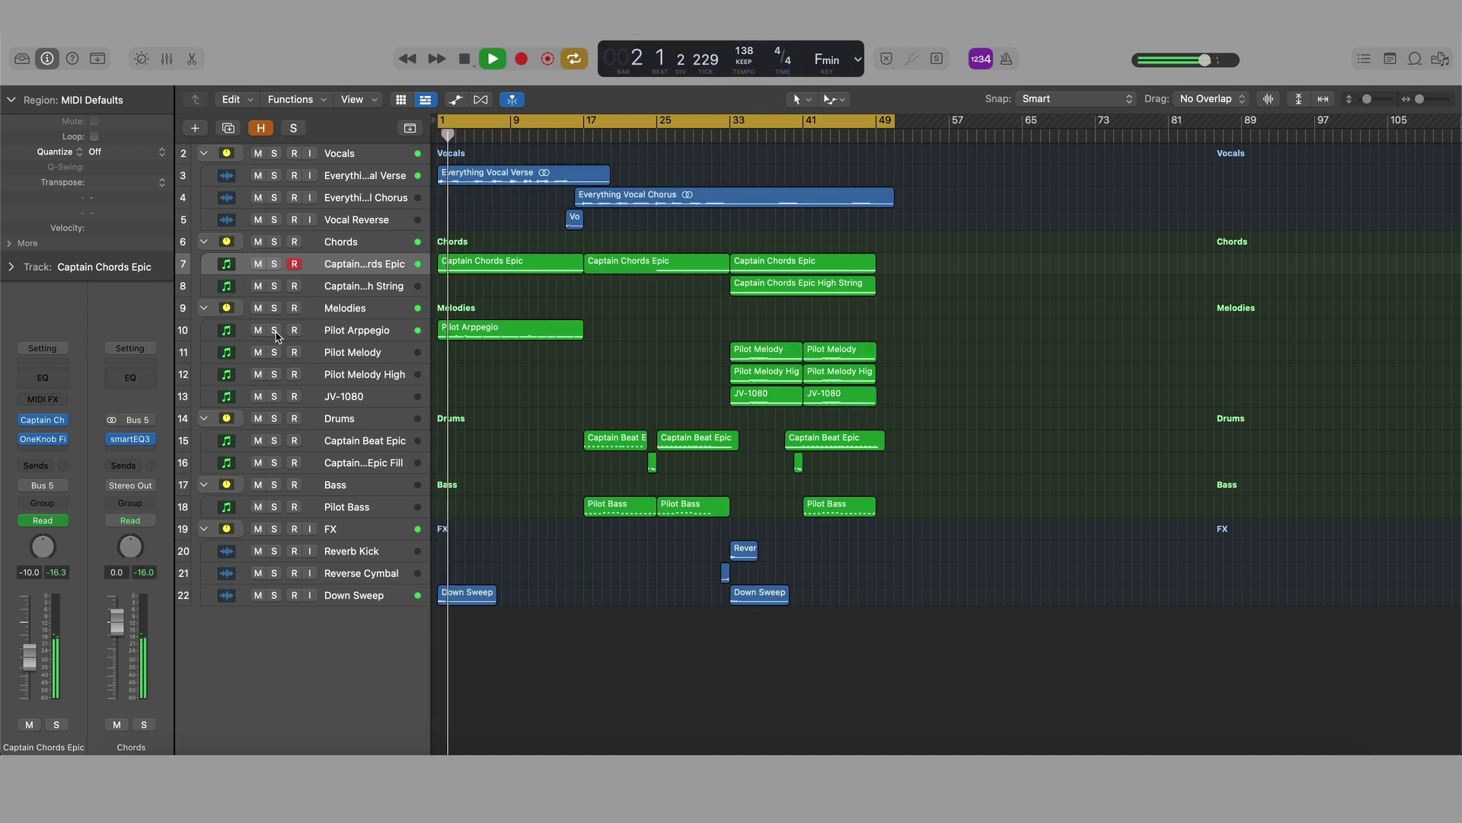
left_click(274, 330)
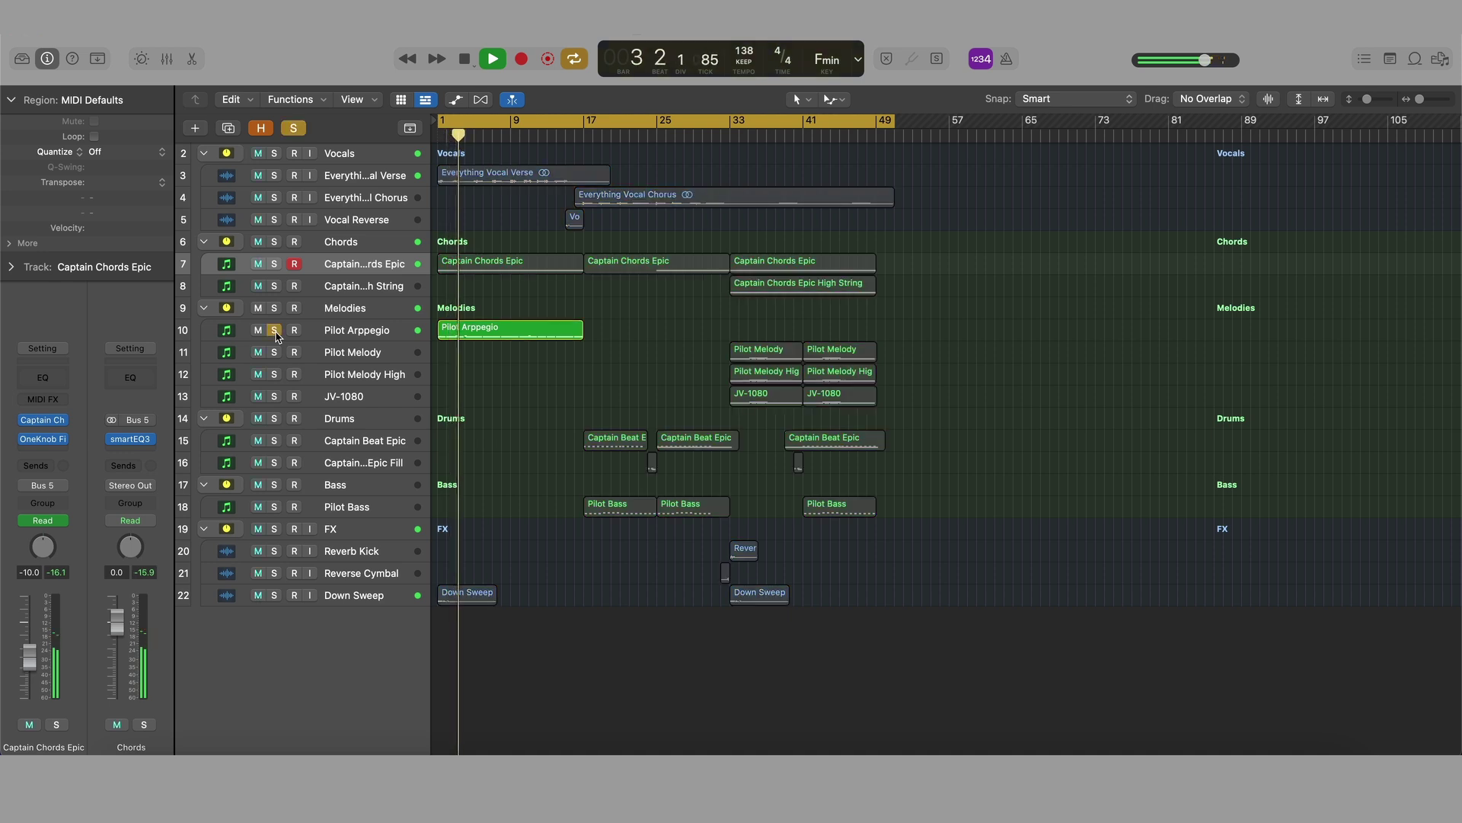
left_click(256, 336)
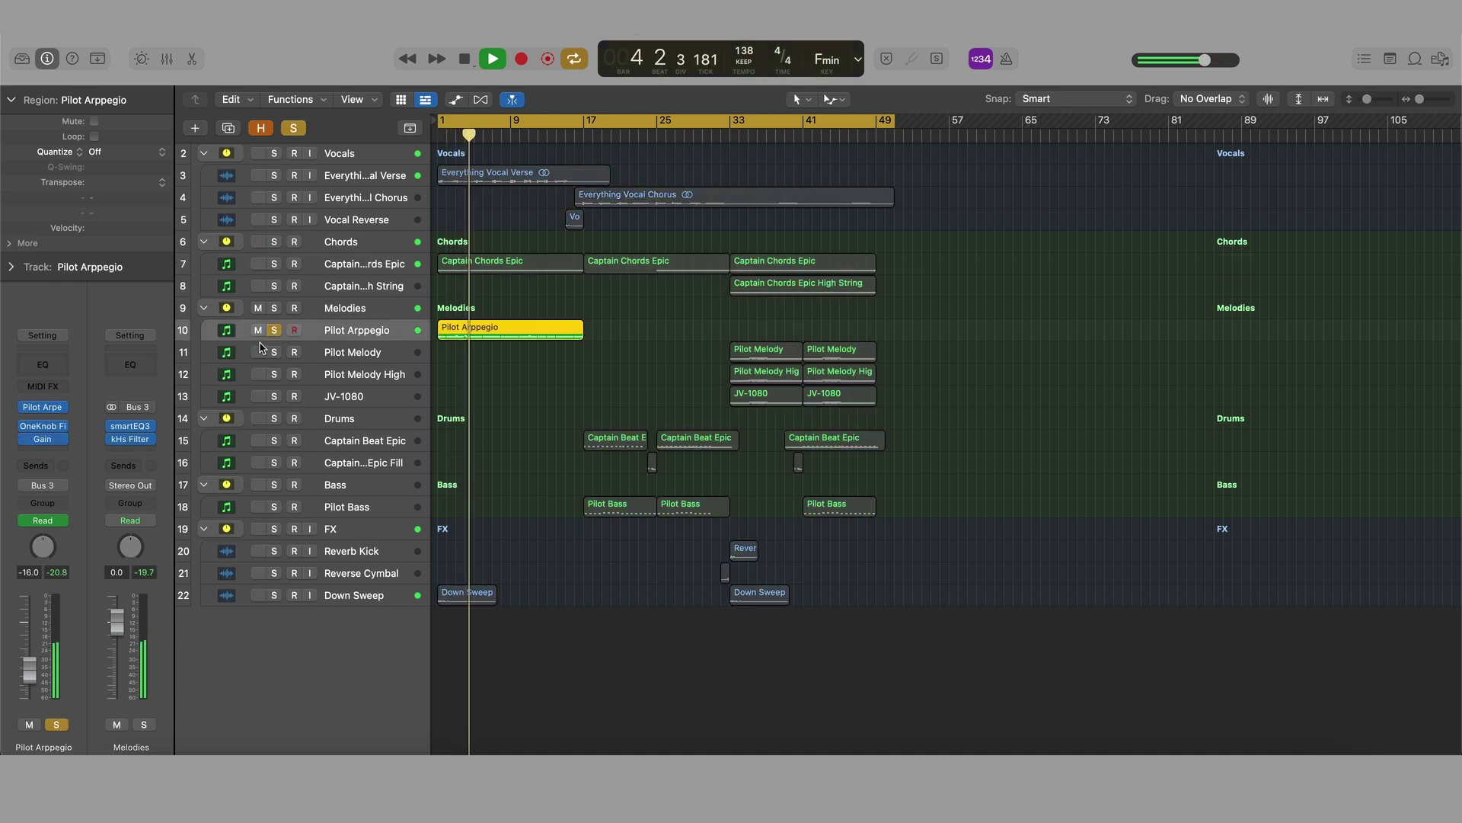
left_click(57, 724)
- Inspect the Pilot Arpeggio plug-in's pattern and sound controls by temporarily turning off Play from DAW, and close the plug-in
left_click(46, 408)
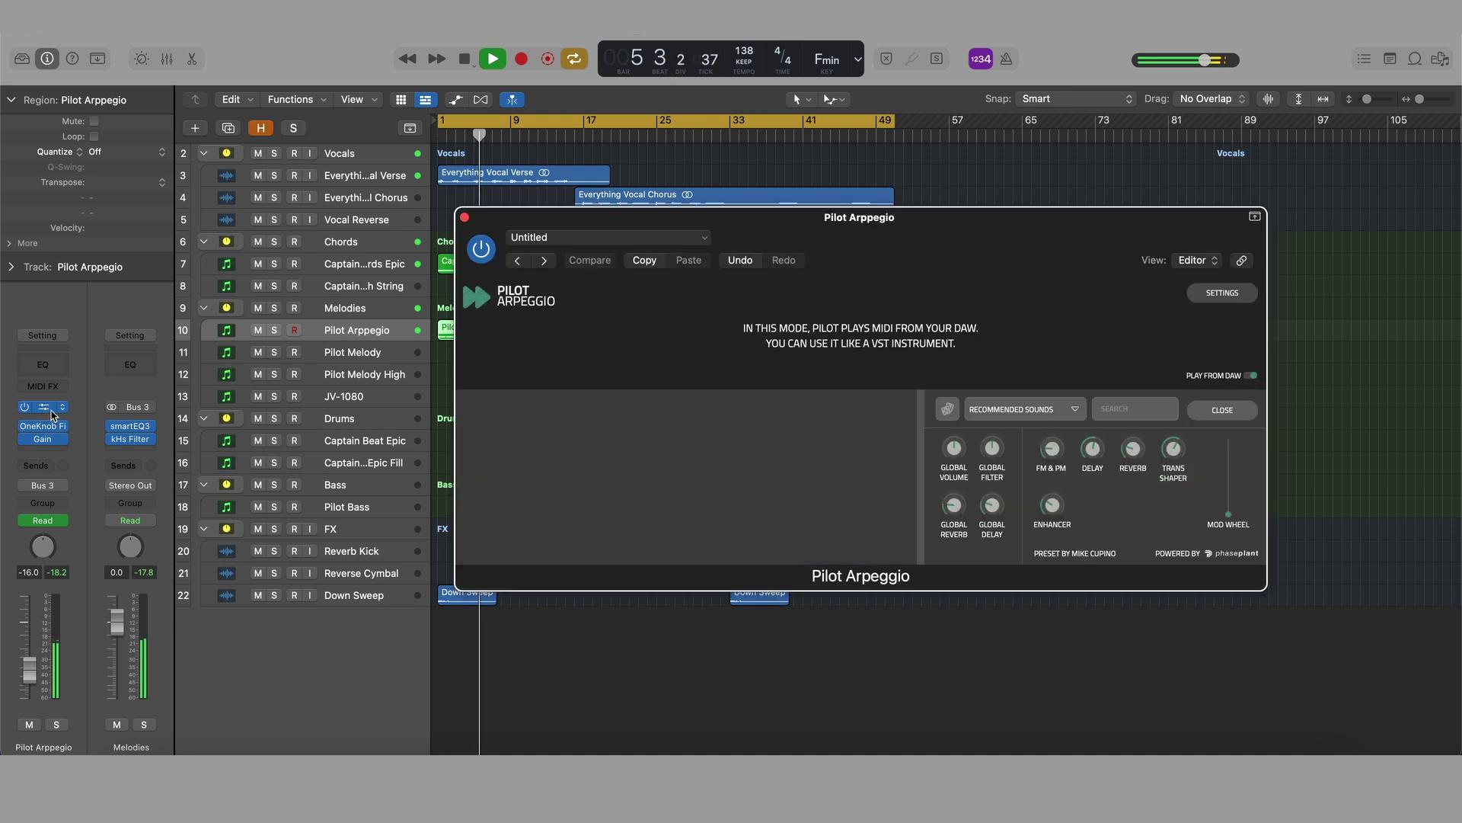
left_click(1249, 376)
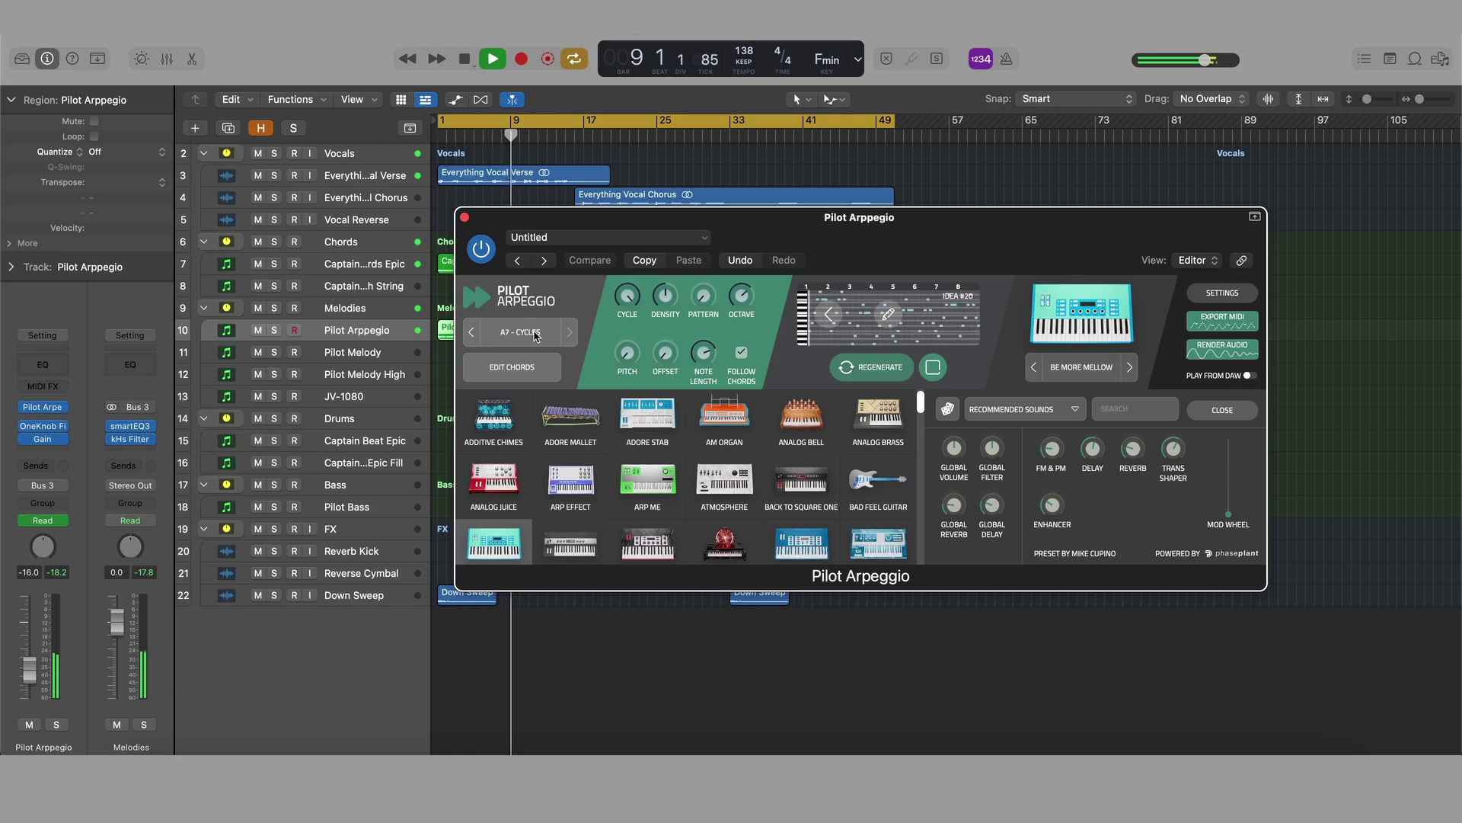
left_click(1249, 376)
left_click(463, 218)
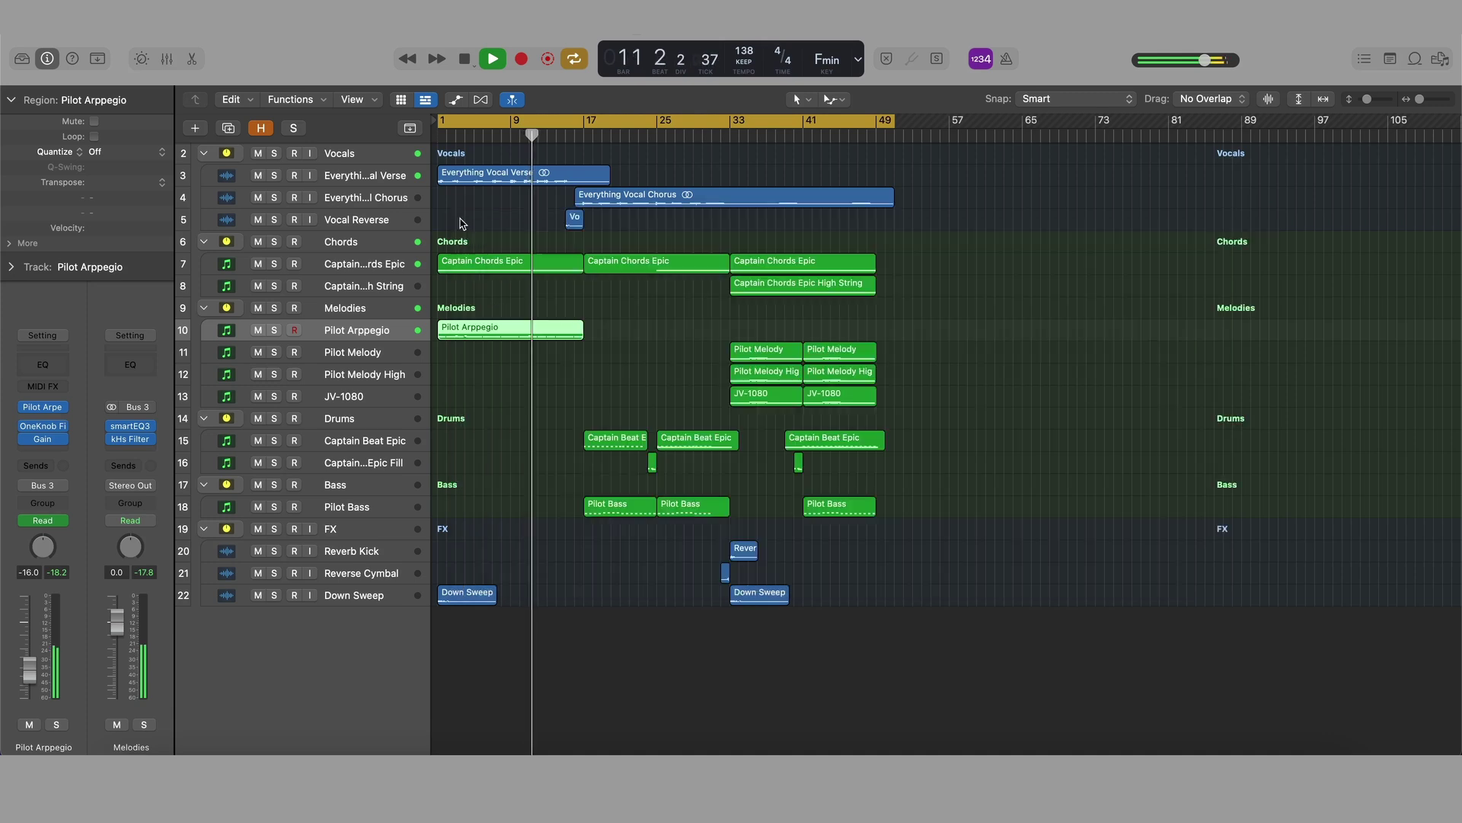
- Inspect the OneKnob Filter and Gain automation on the Pilot Arpeggio track, hide it, resume playback and return to the start
key("a")
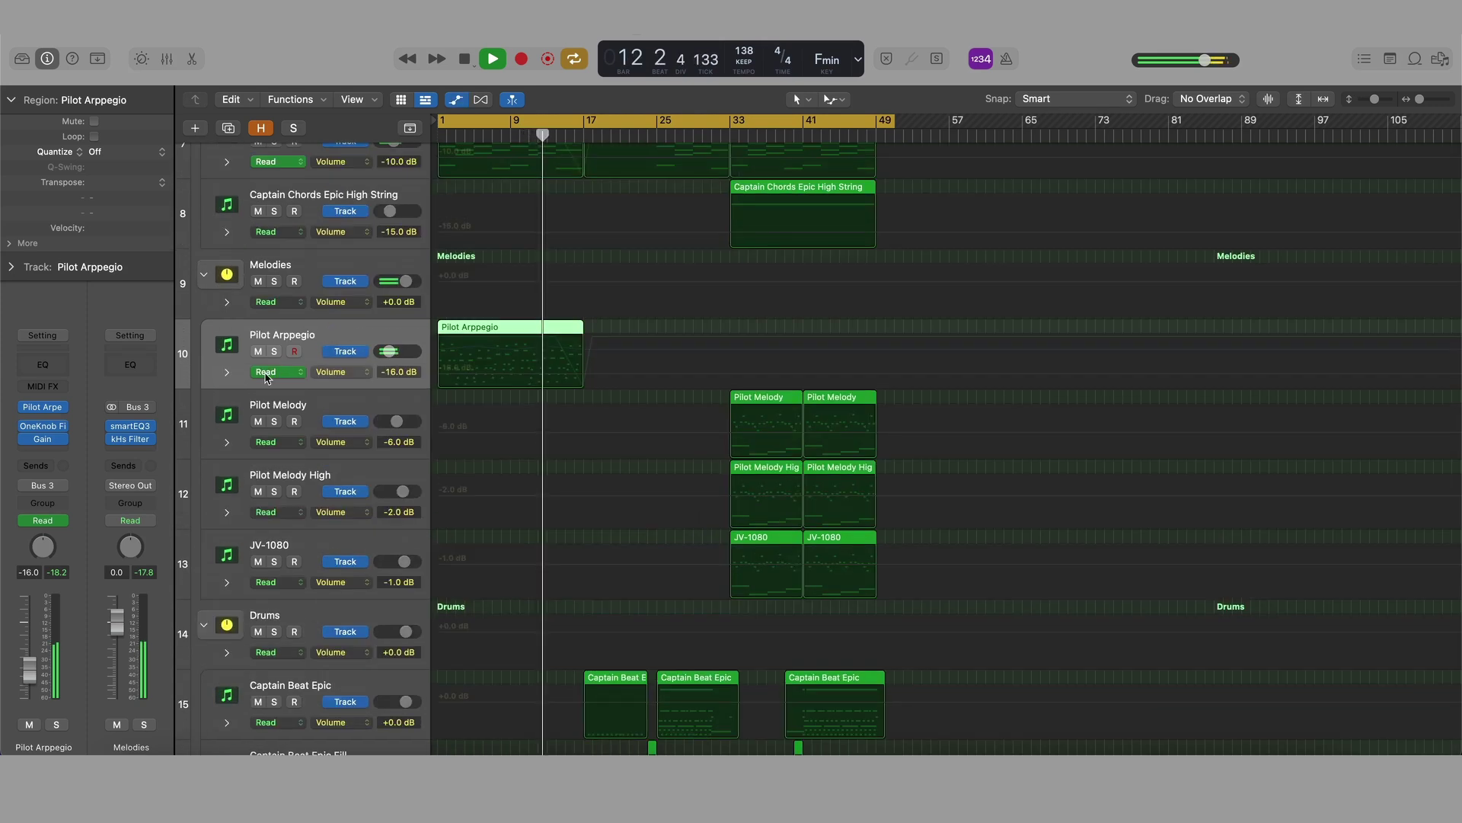
key("space")
left_click(227, 372)
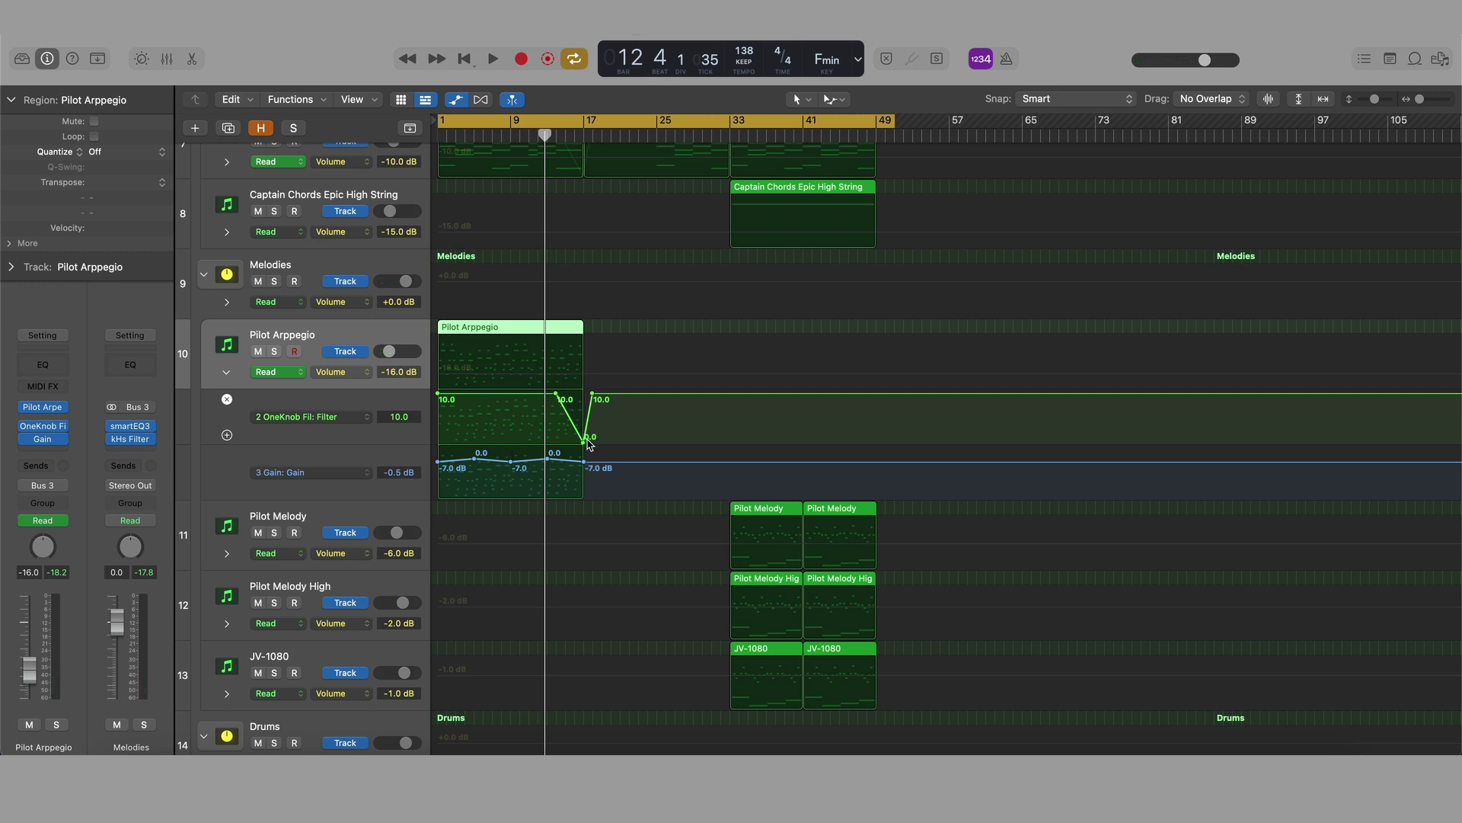
key("a")
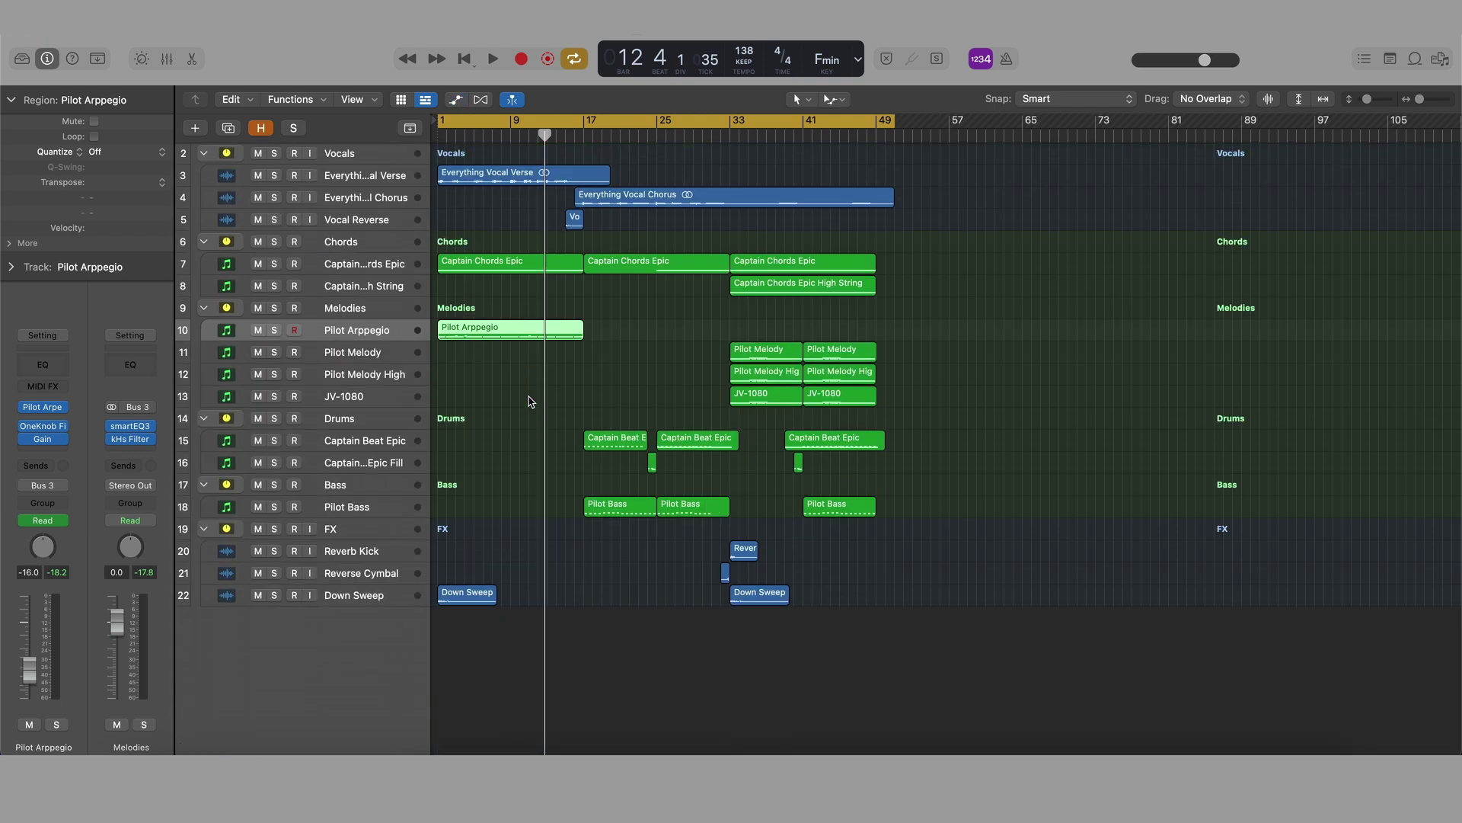
key("space")
key("Return")
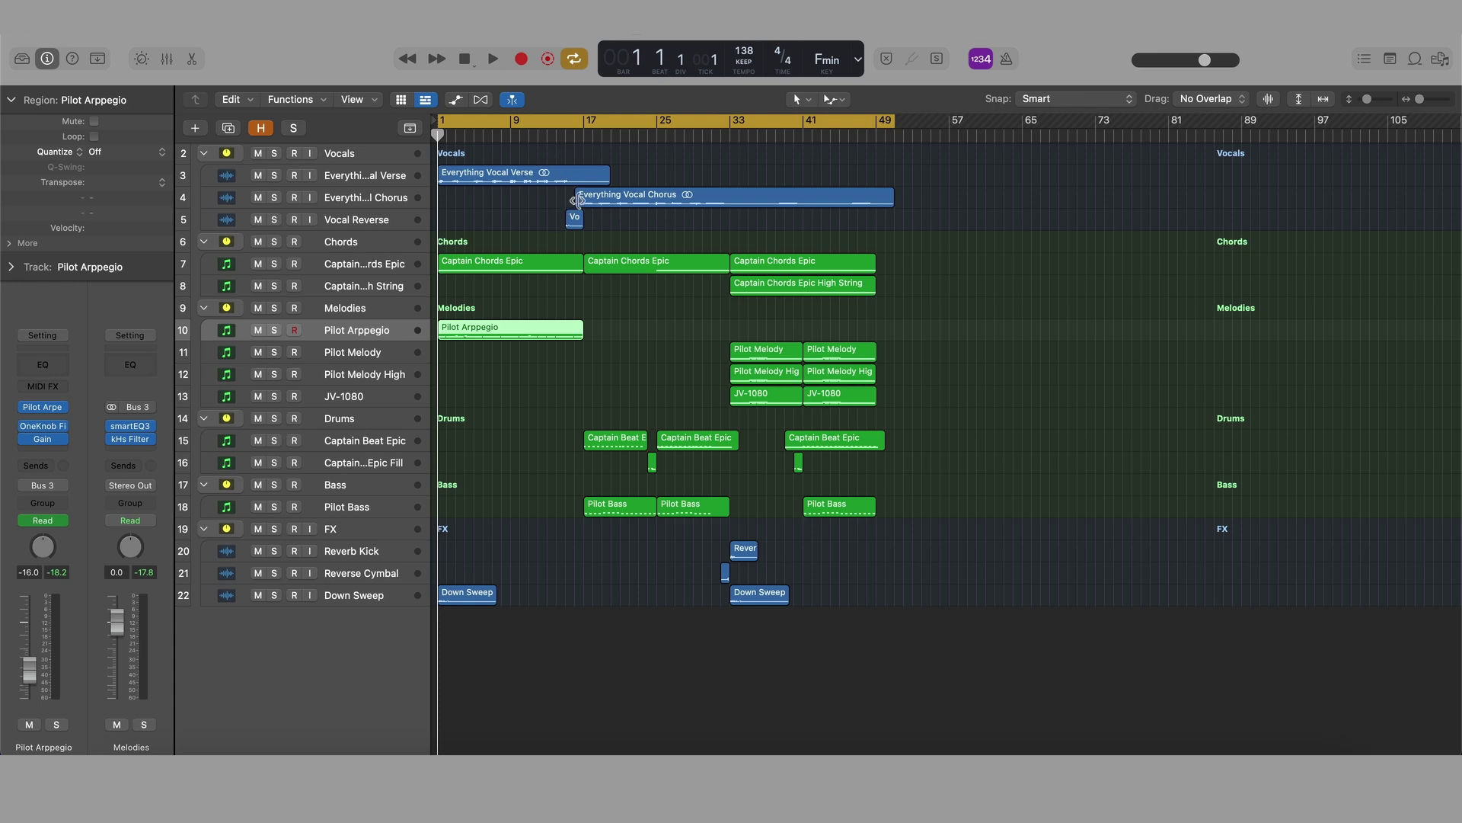
- Examine the Vocal Reverse region's waveform in the audio file editor and close the editor
scroll(553, 200, "up", 5)
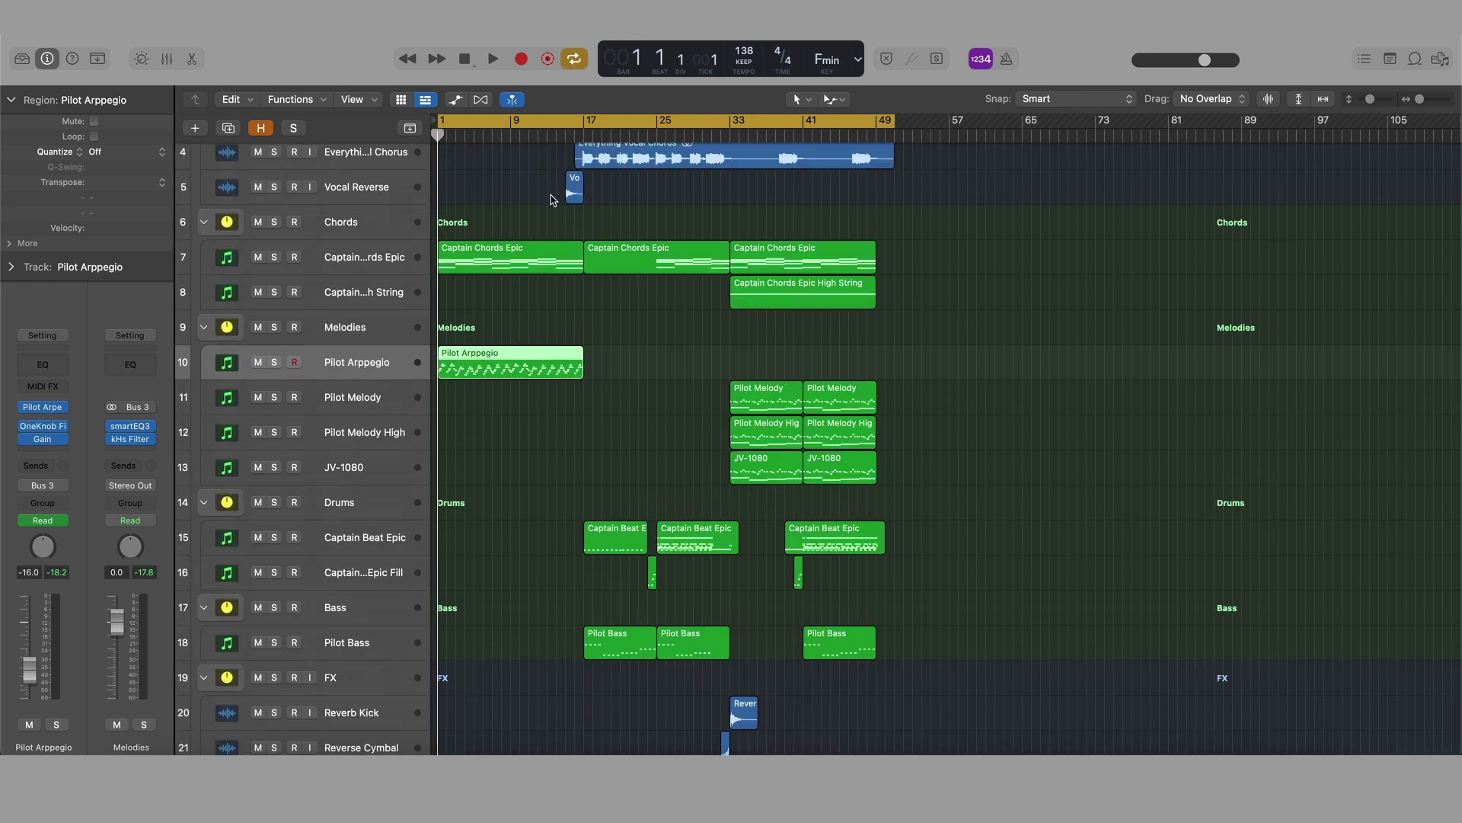
scroll(552, 200, "up", 2)
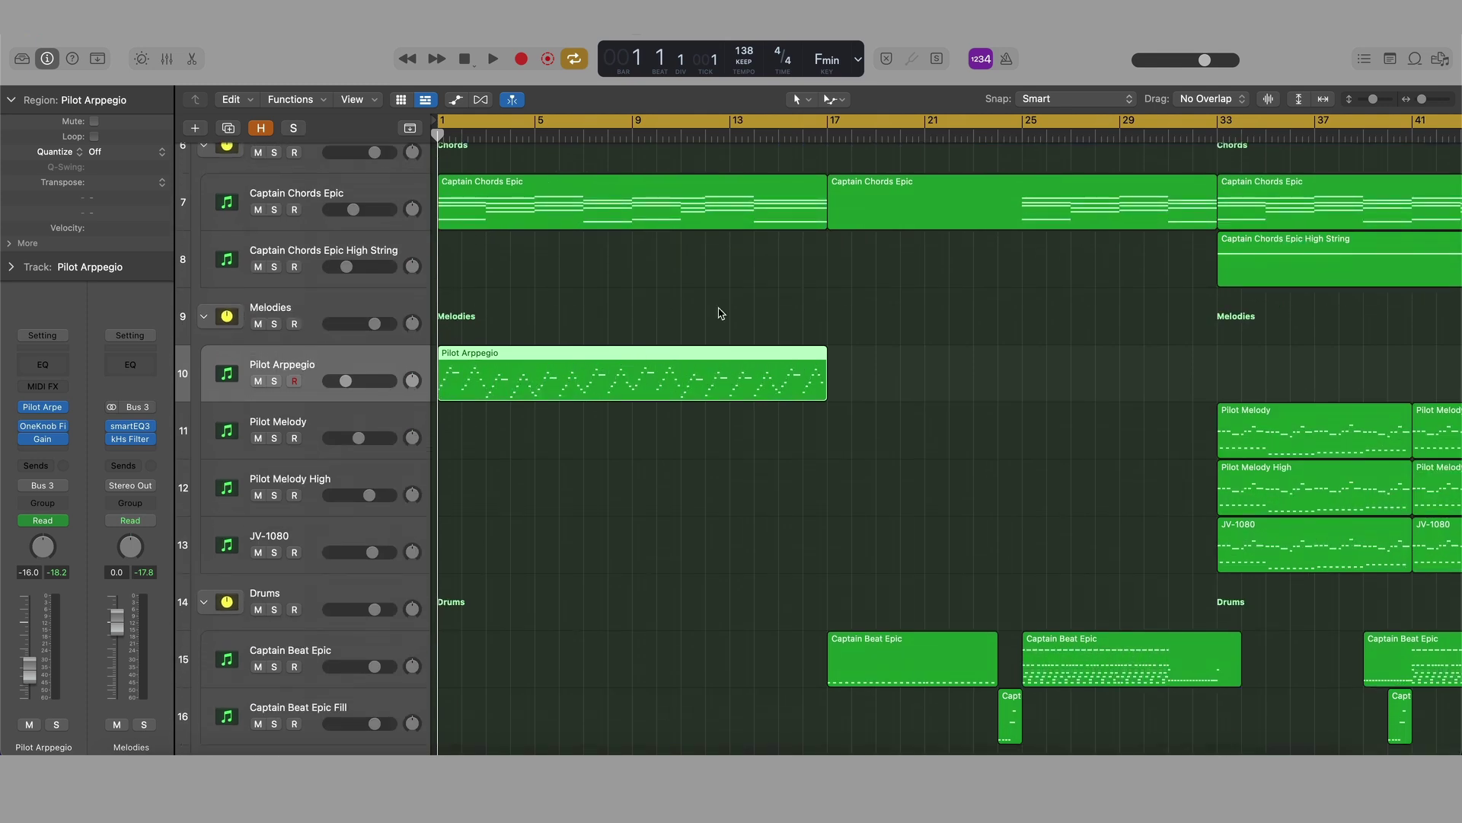
scroll(571, 257, "up", 5)
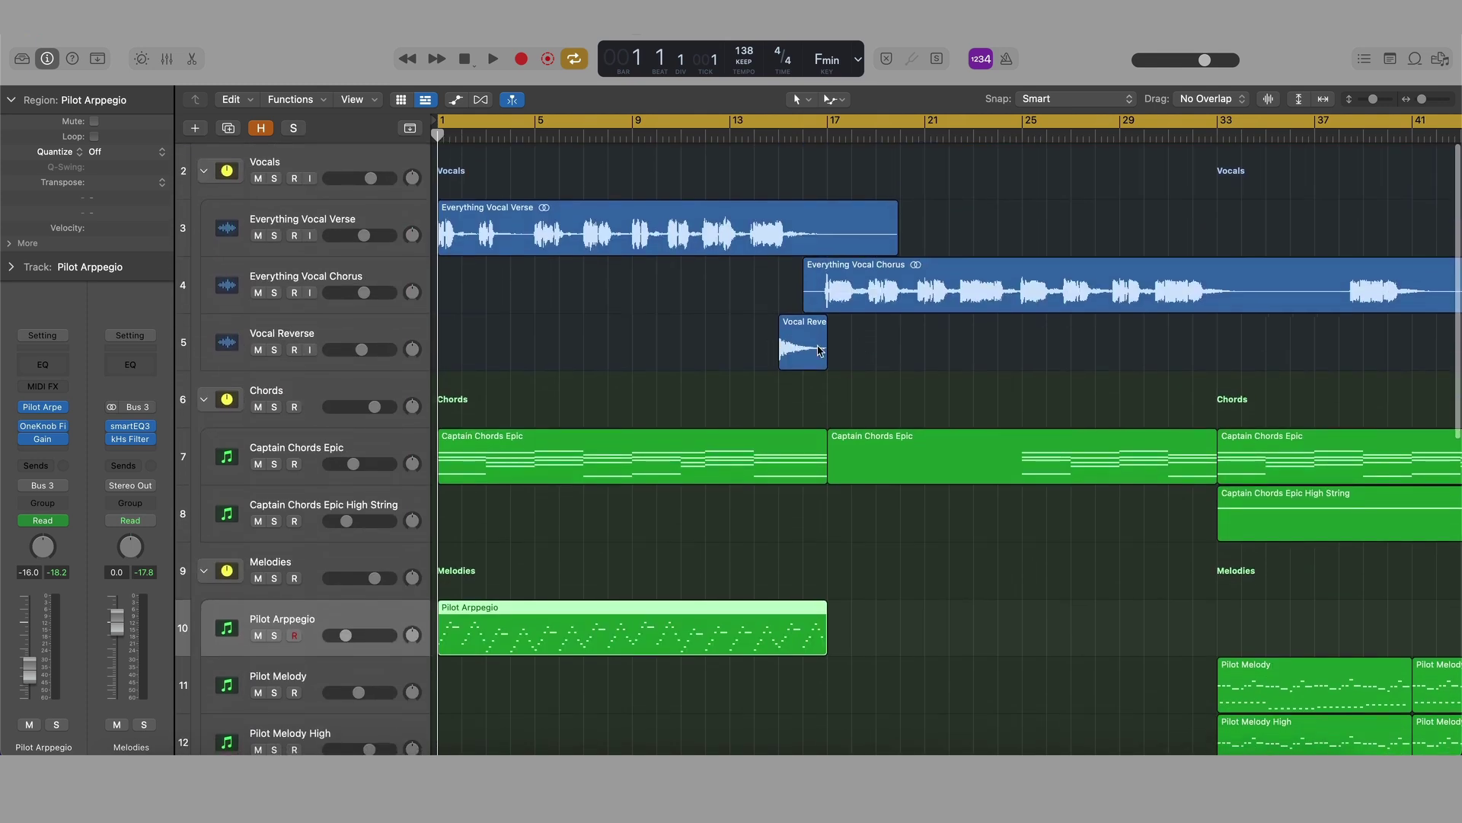
double_click(813, 349)
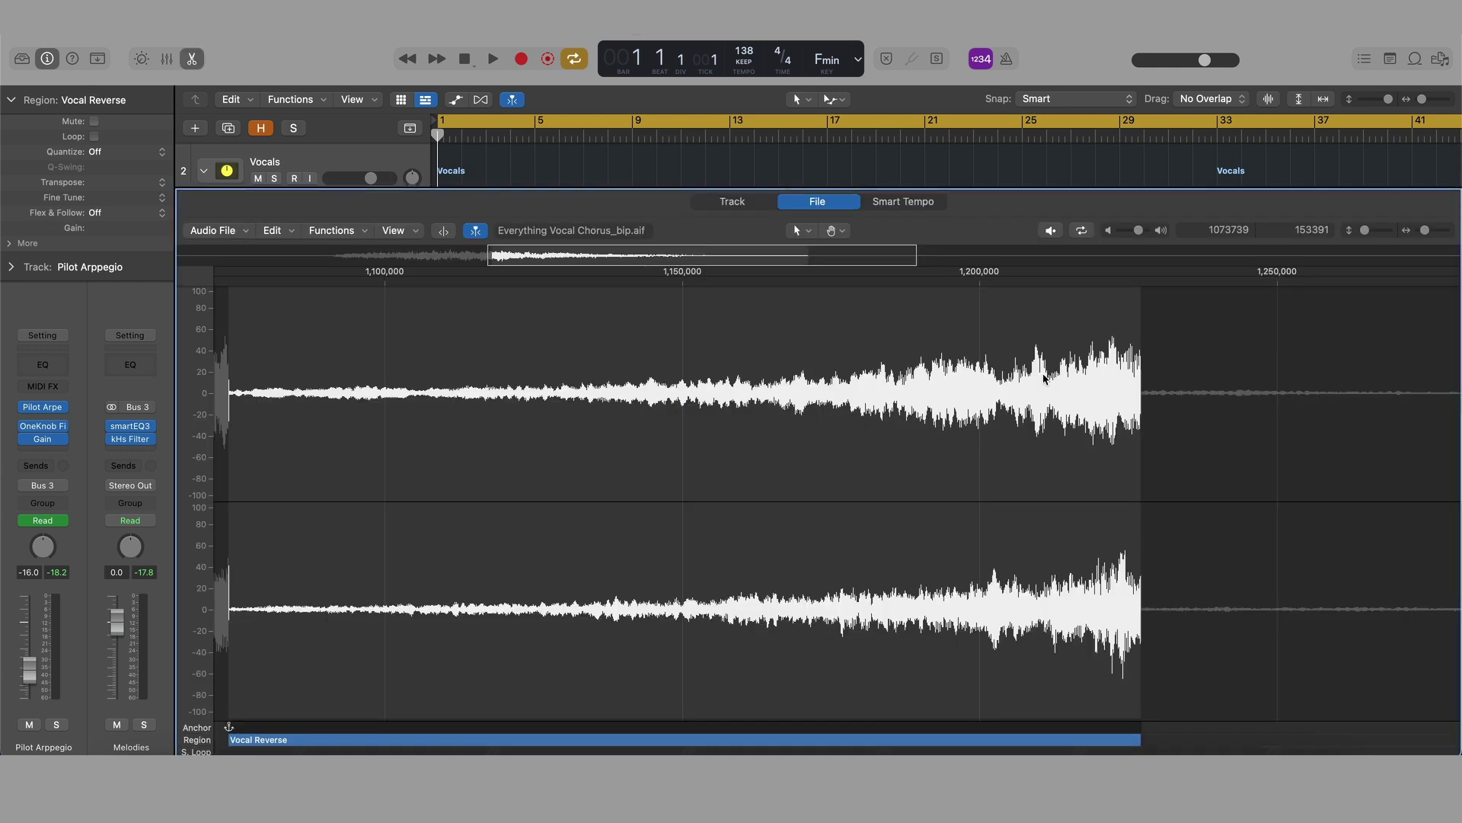
key("e")
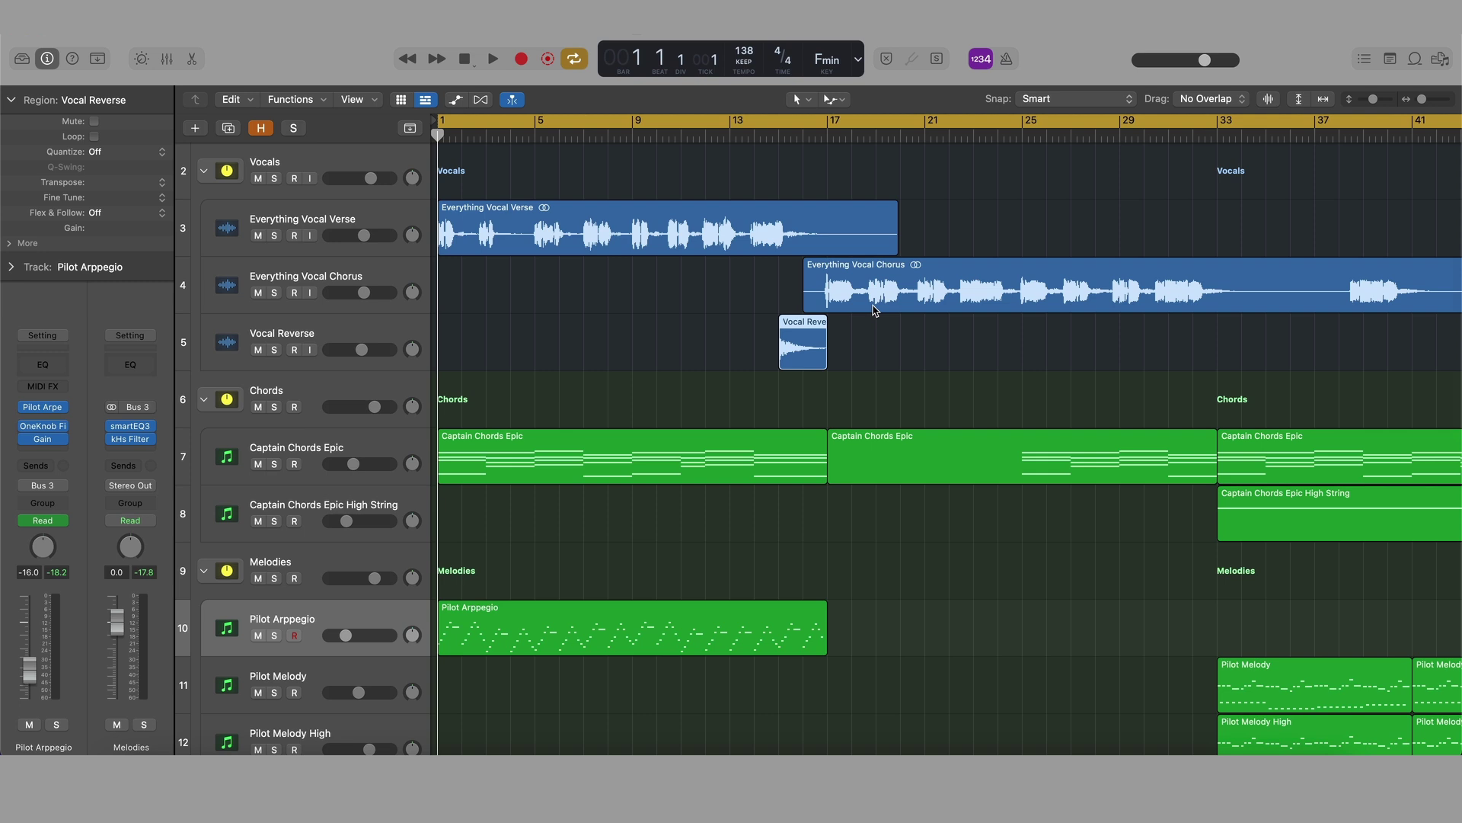
- Look up the Reverse function for the Vocal Reverse region in the audio file editor without applying it
double_click(803, 354)
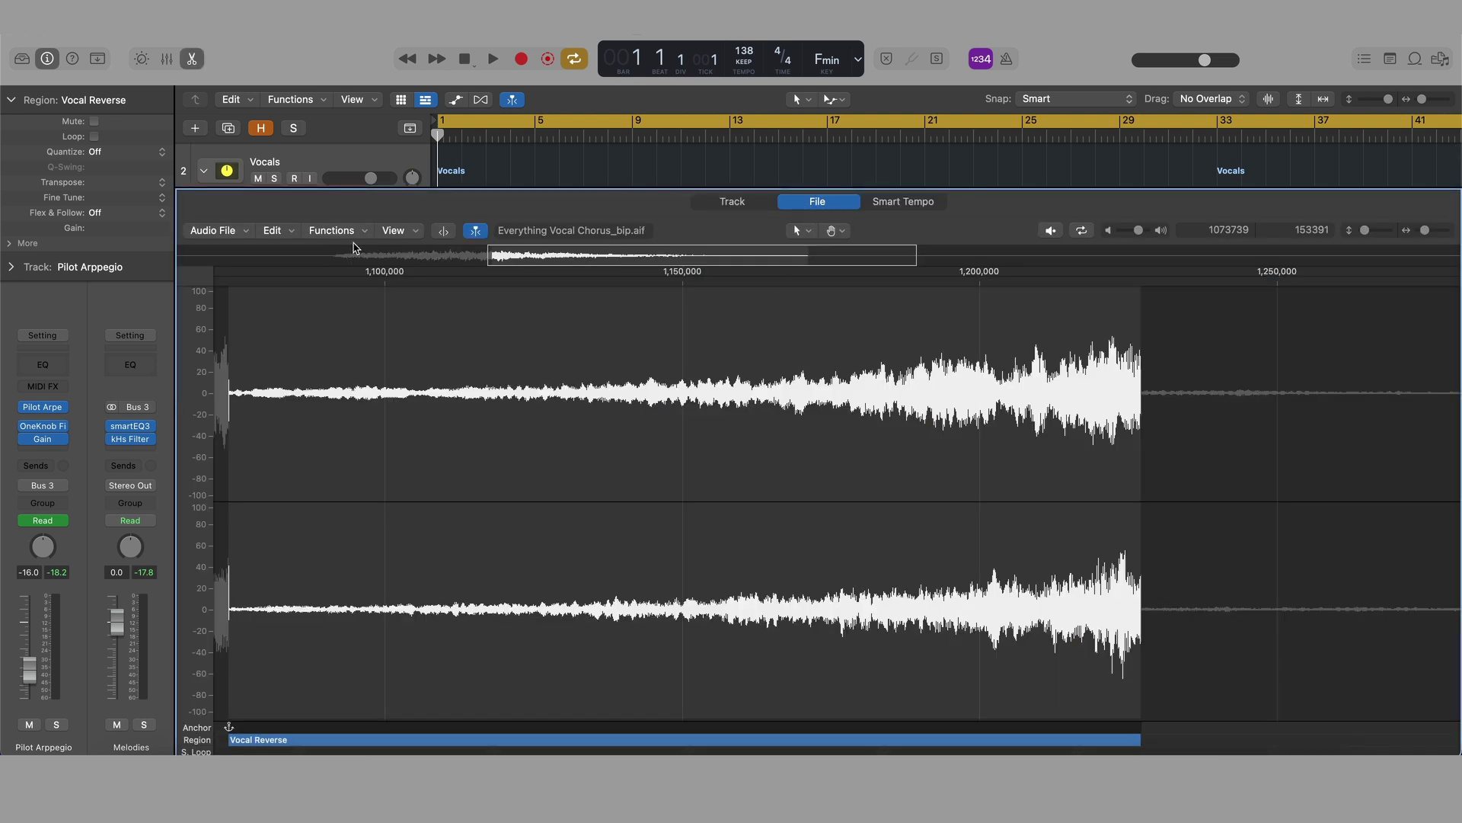
left_click(343, 237)
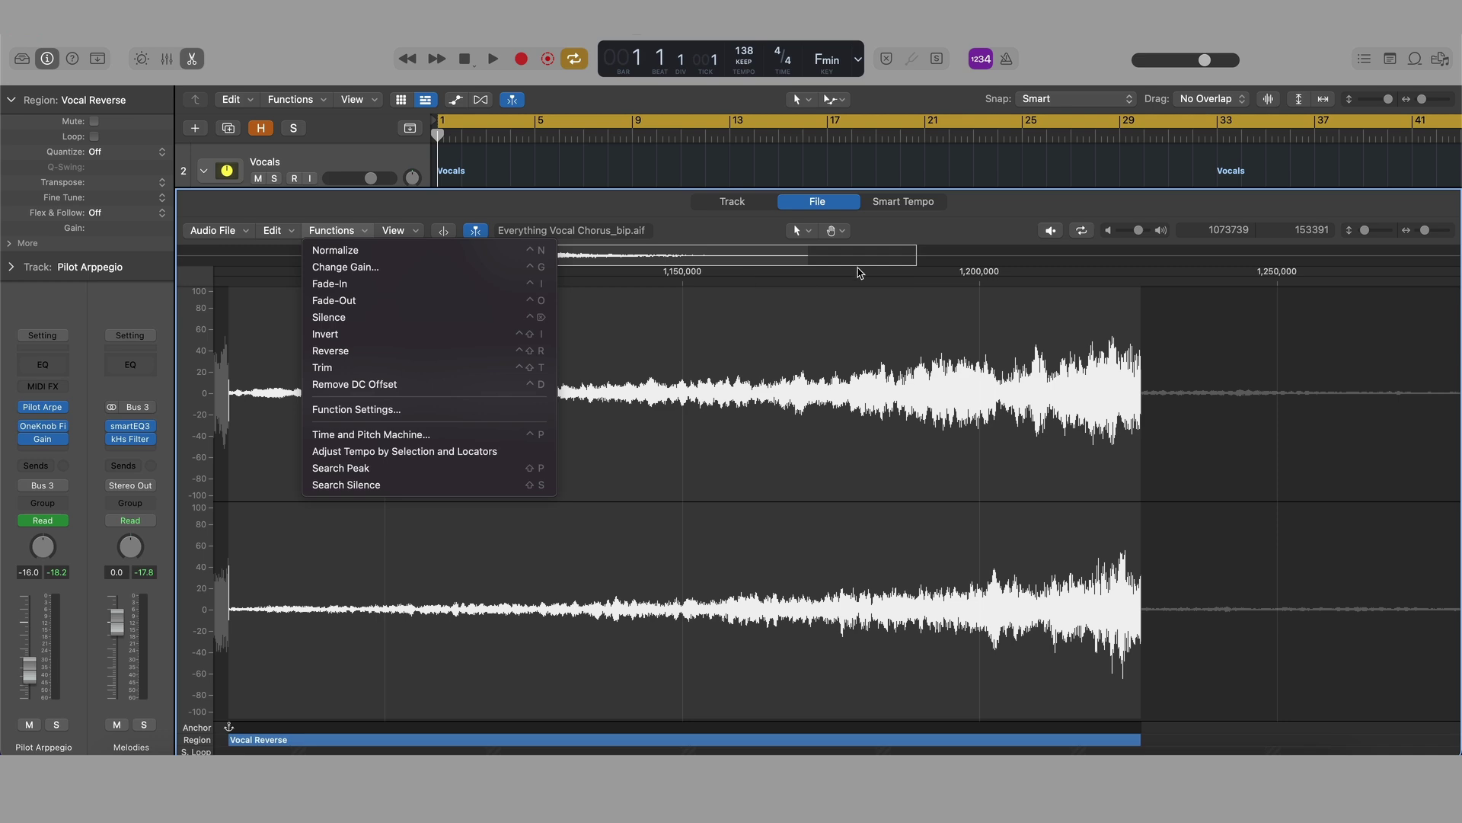
left_click(977, 209)
key("x")
key("x")
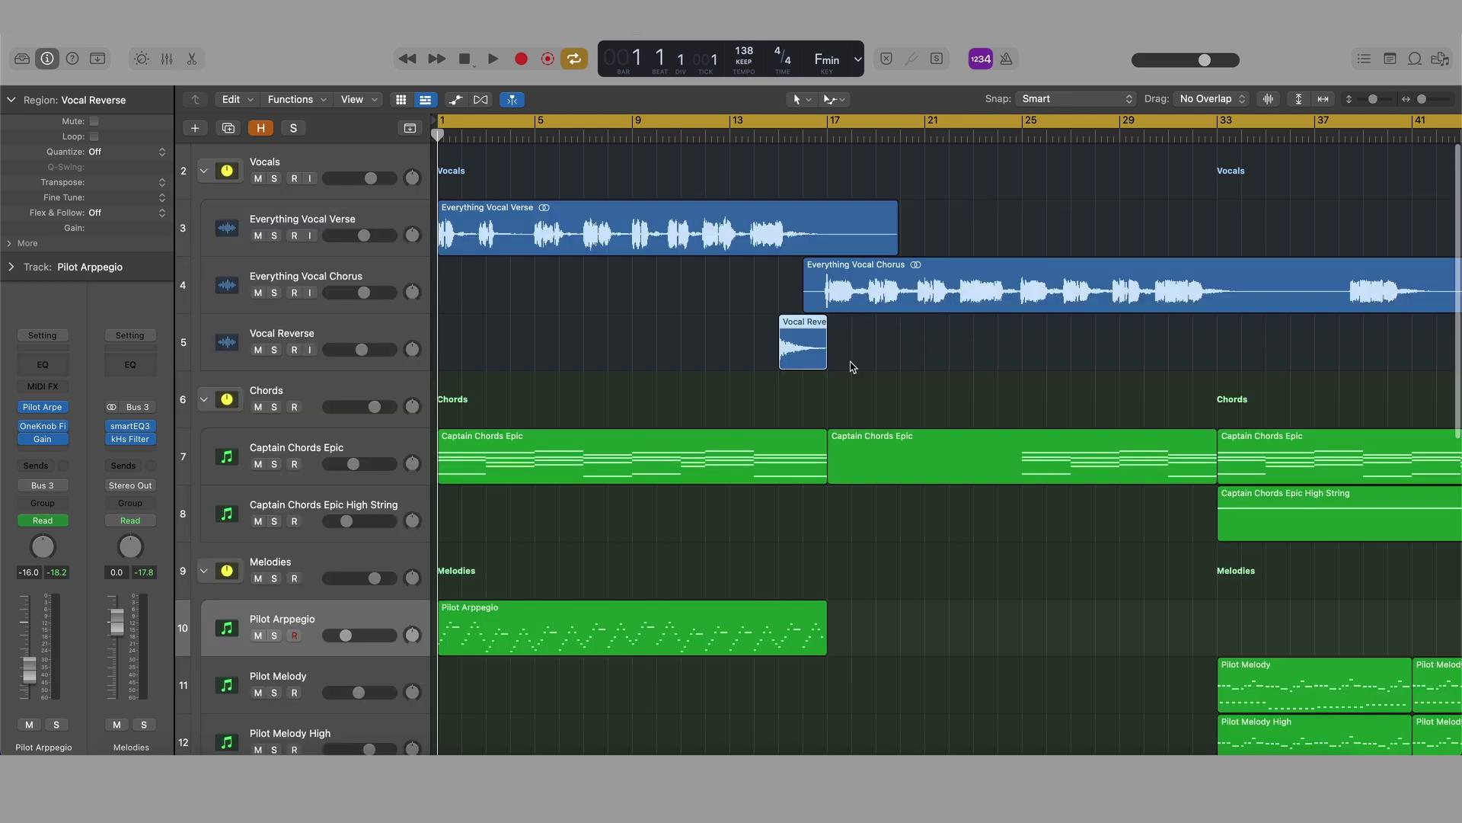
- Turn off cycle mode, solo the Vocals group and play the transition into the chorus from bar 13, beat 4
left_click(748, 139)
left_click(749, 139)
left_click(274, 179)
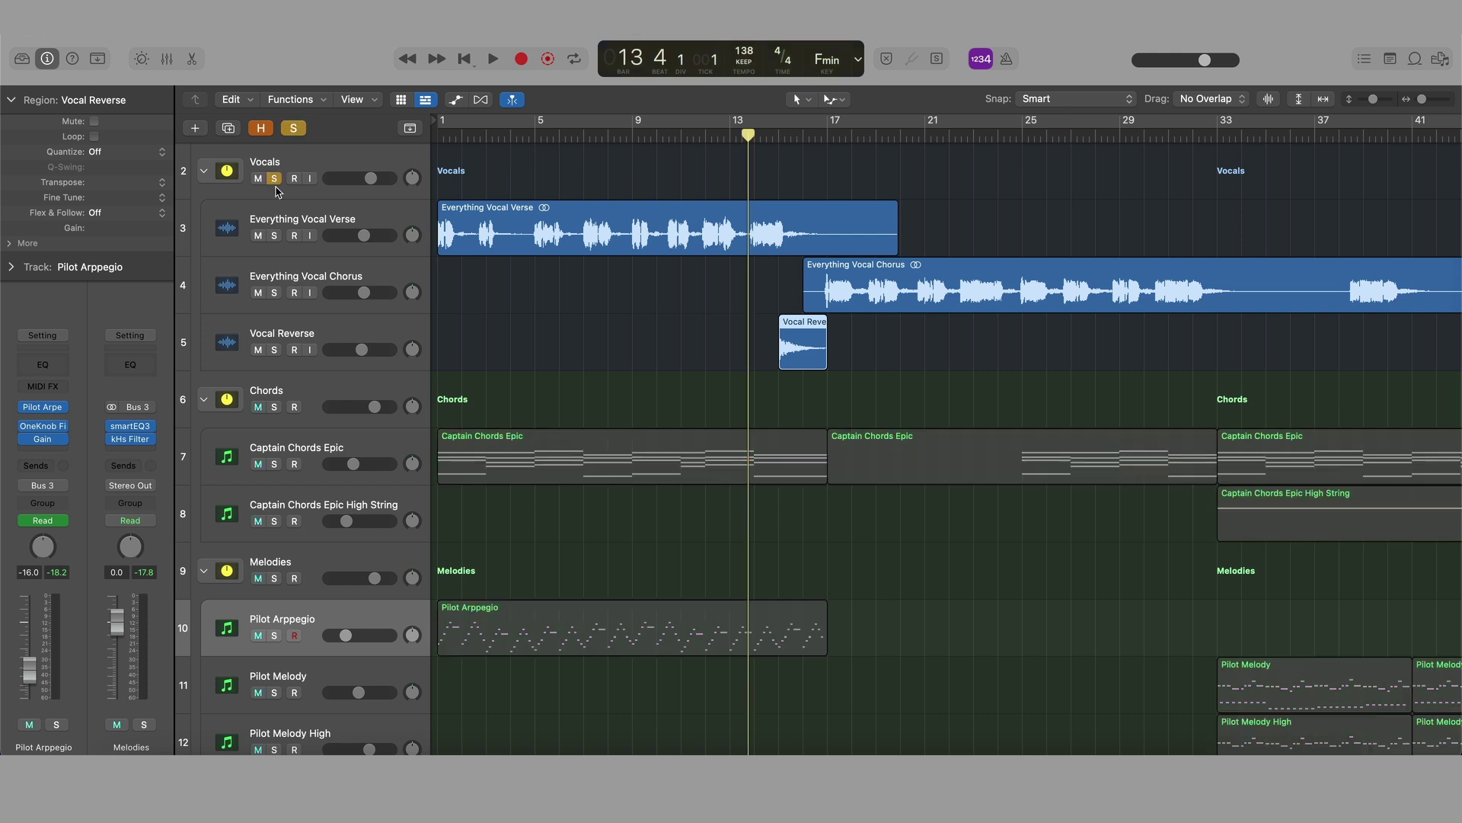
key("space")
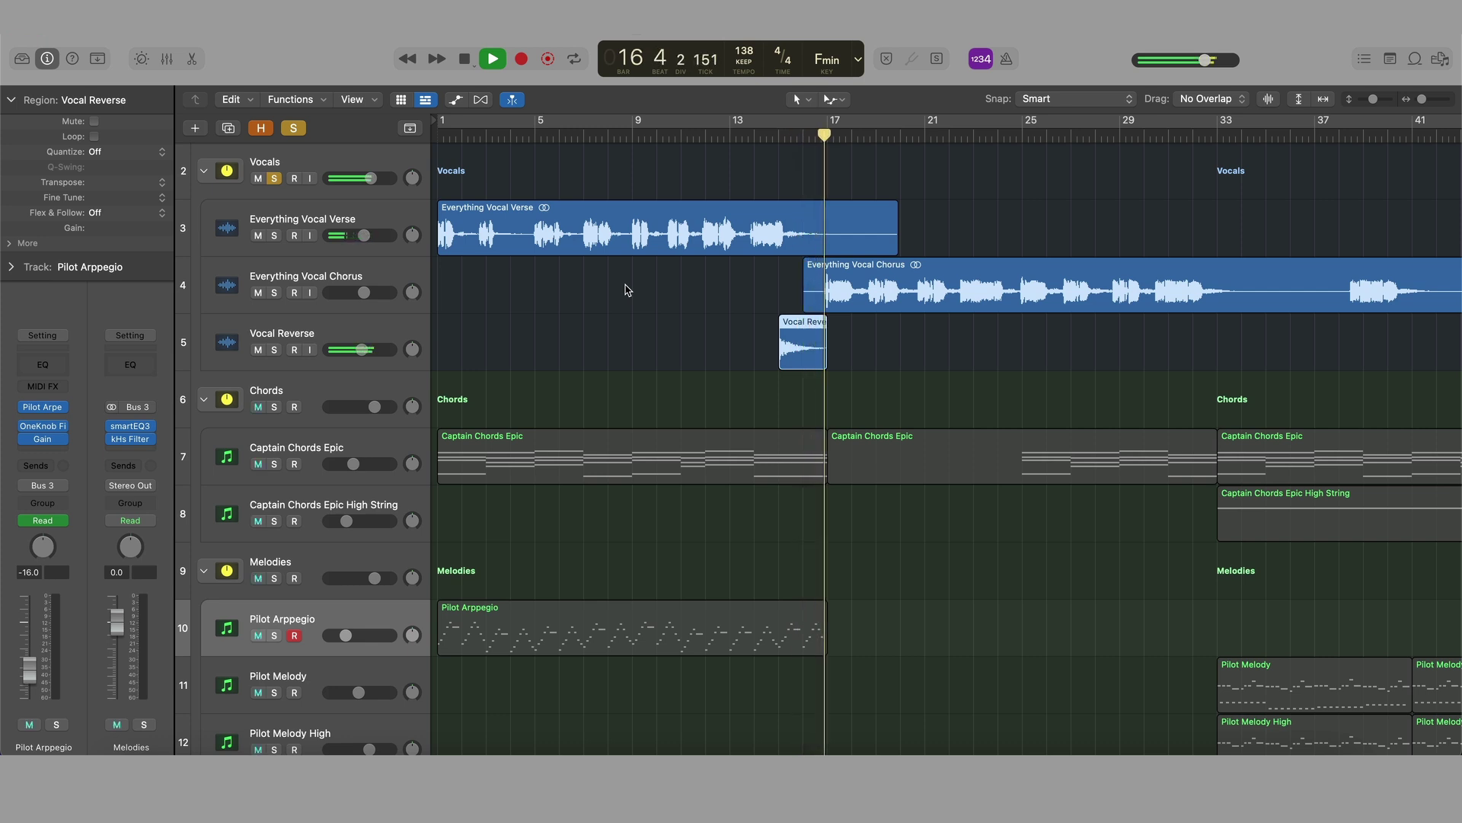
key("space")
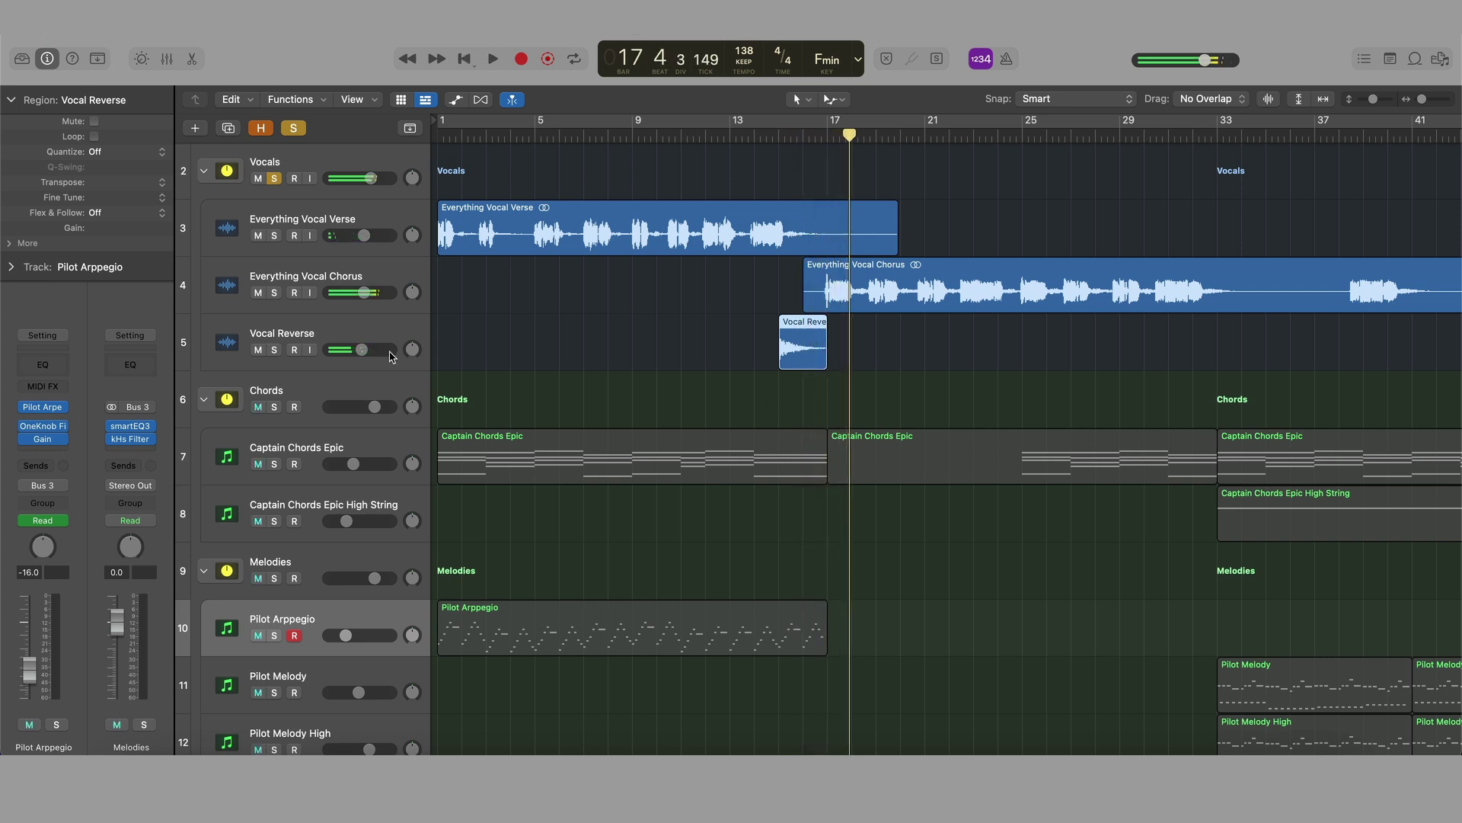
- Solo the Vocal Reverse track and play its region from bar 15 to bar 17
left_click(275, 350)
left_click(780, 145)
key("space")
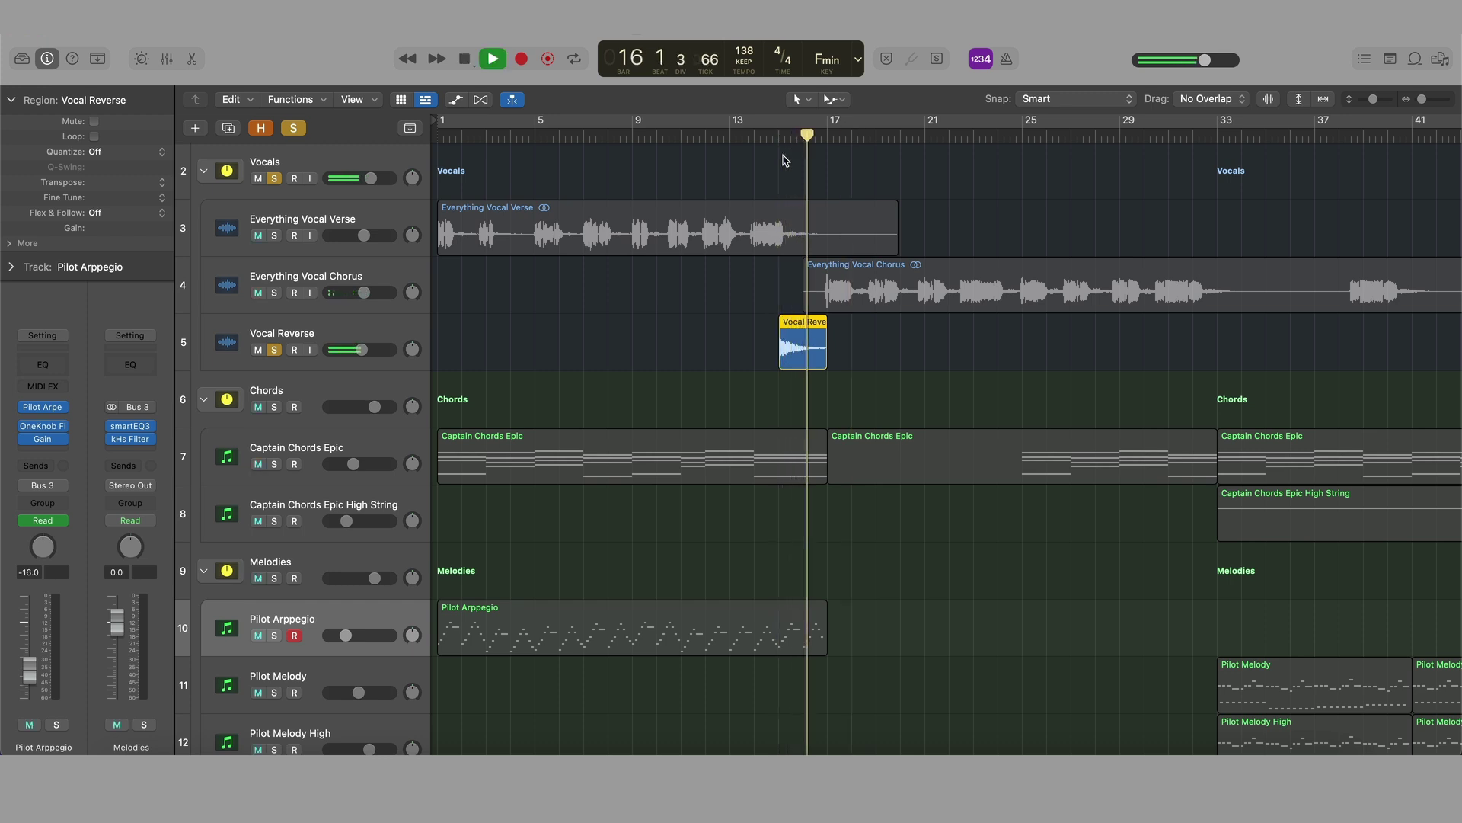
key("space")
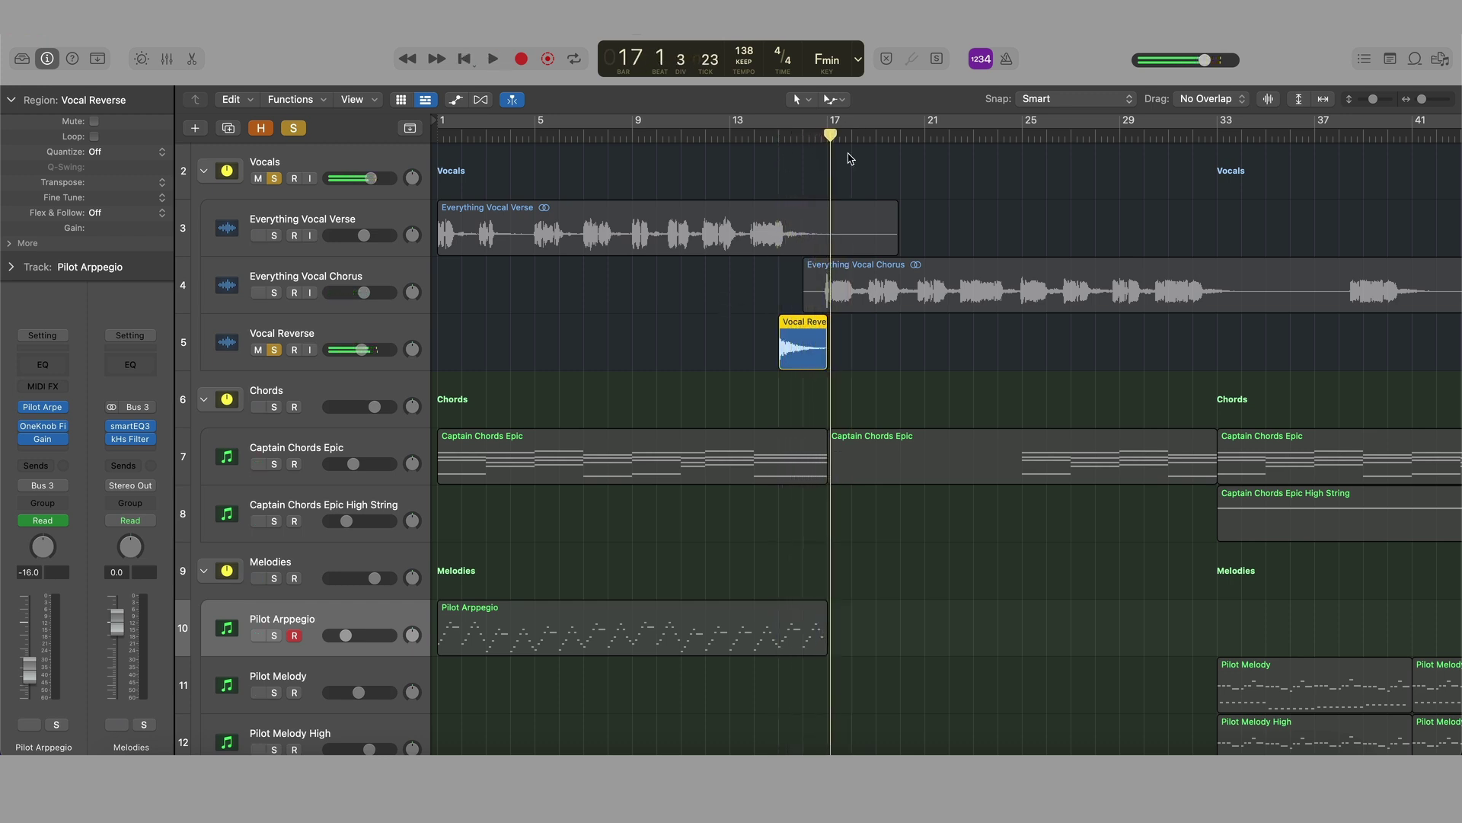
- Clear all solos, play the arrangement from the beginning and fit all tracks in view
left_click(294, 129)
key("Return")
key("space")
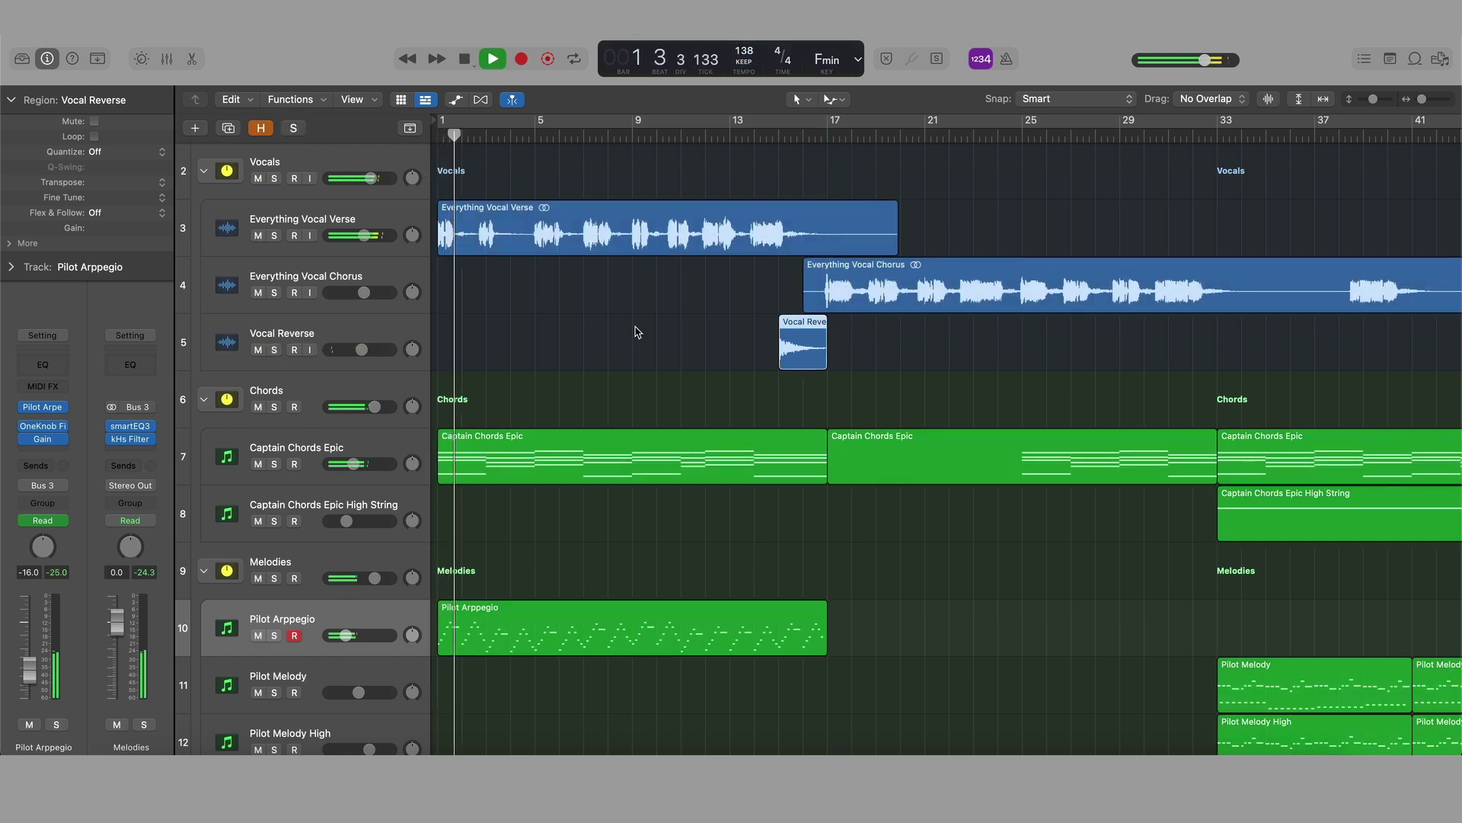
key("z")
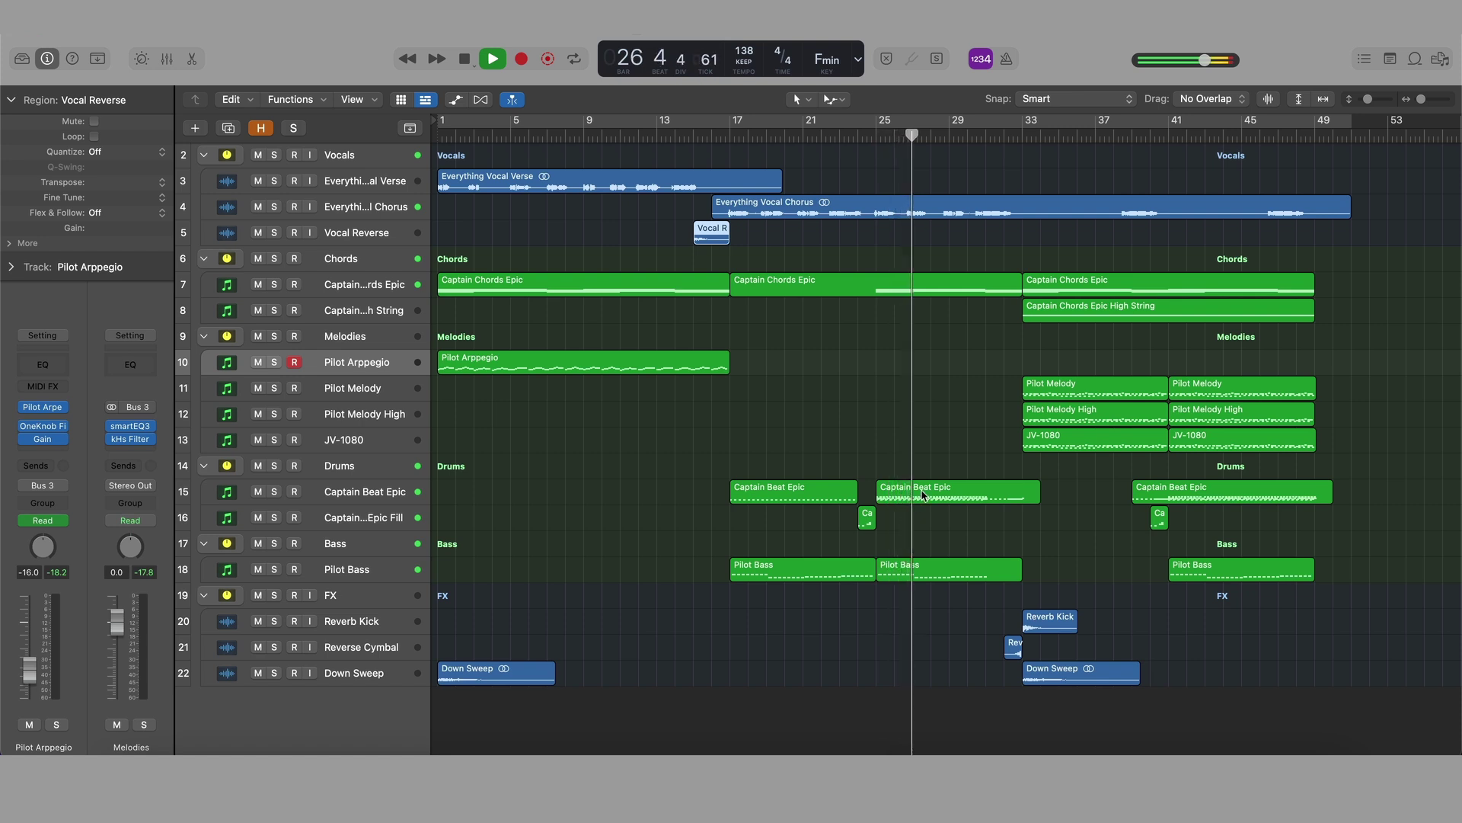
- Inspect the fill pattern in the Captain Beat Epic Fill plug-in with Play Music From Plugin temporarily on, and close the plug-in
left_click(375, 521)
left_click(373, 496)
left_click(368, 518)
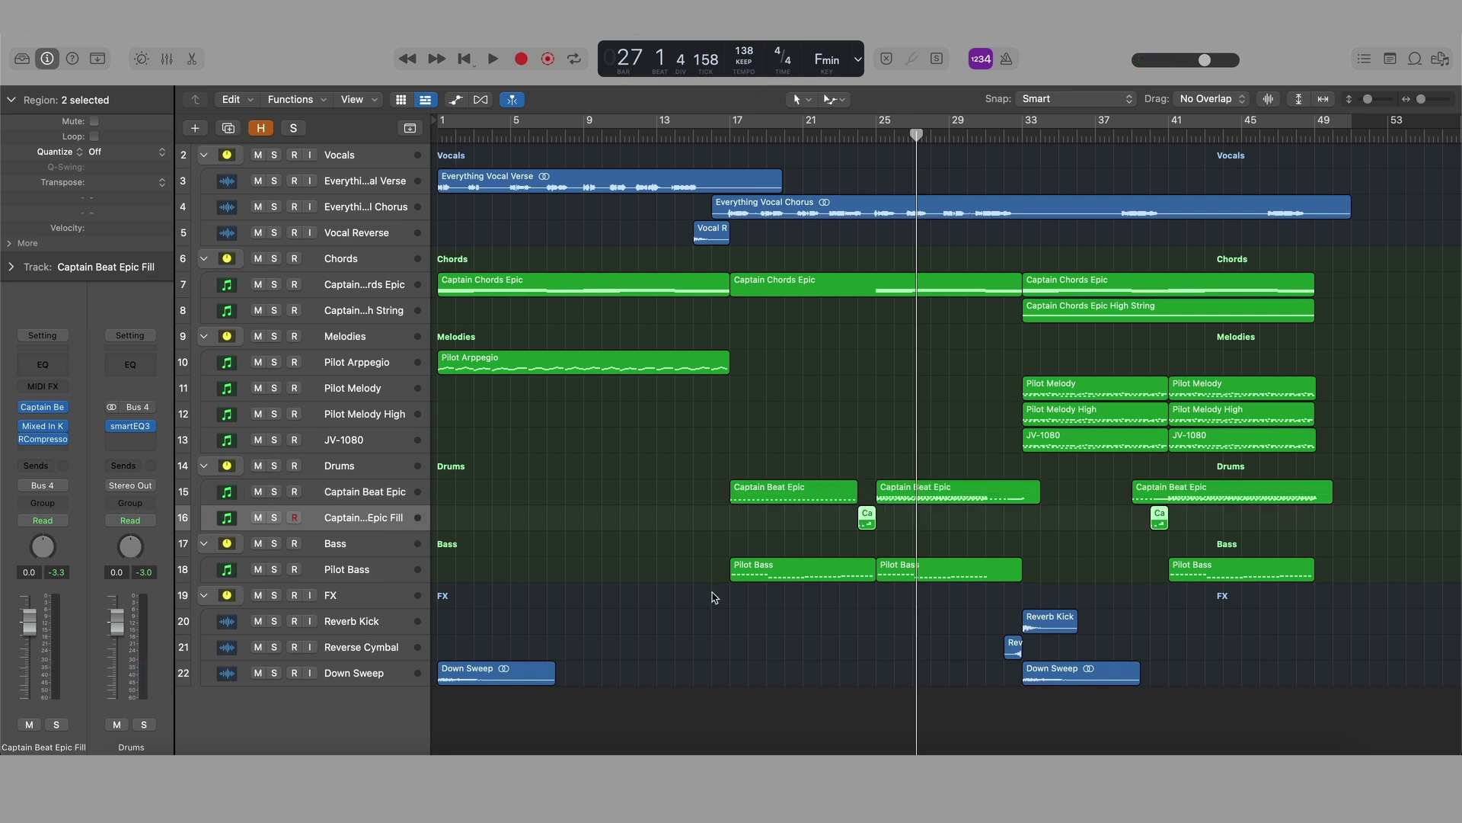
left_click(54, 409)
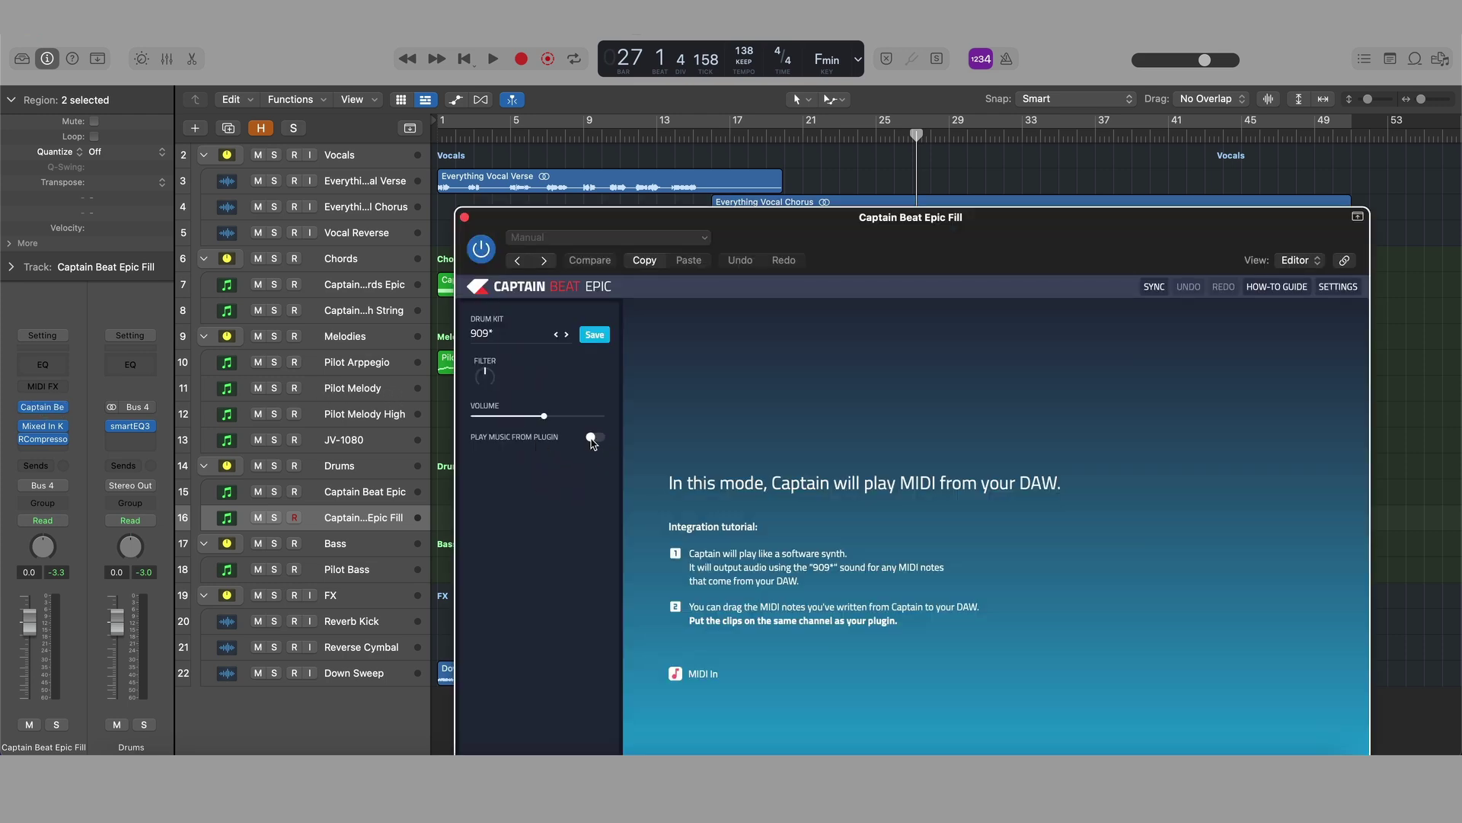
left_click(591, 438)
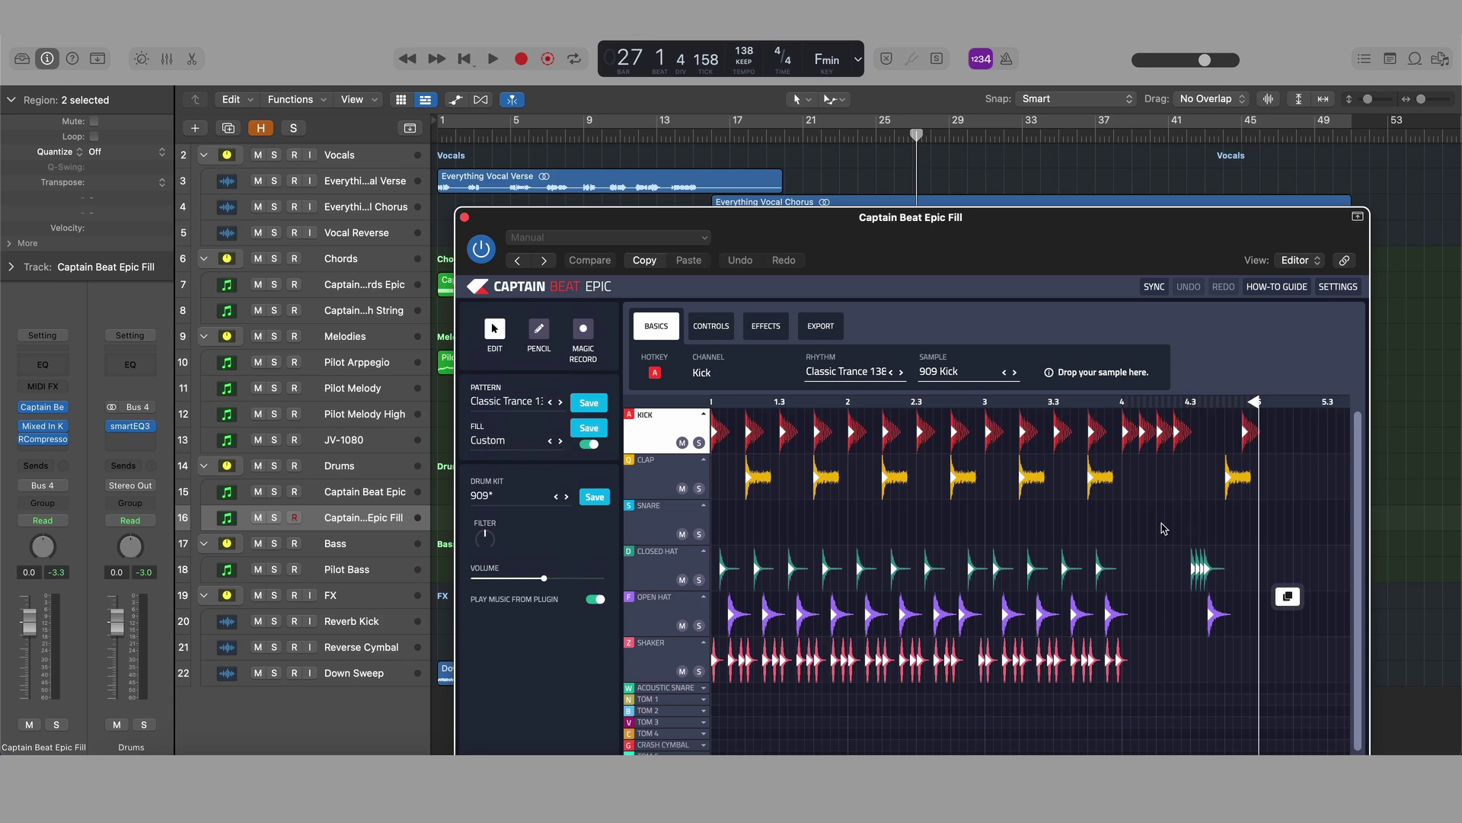
scroll(1163, 528, "down", 2)
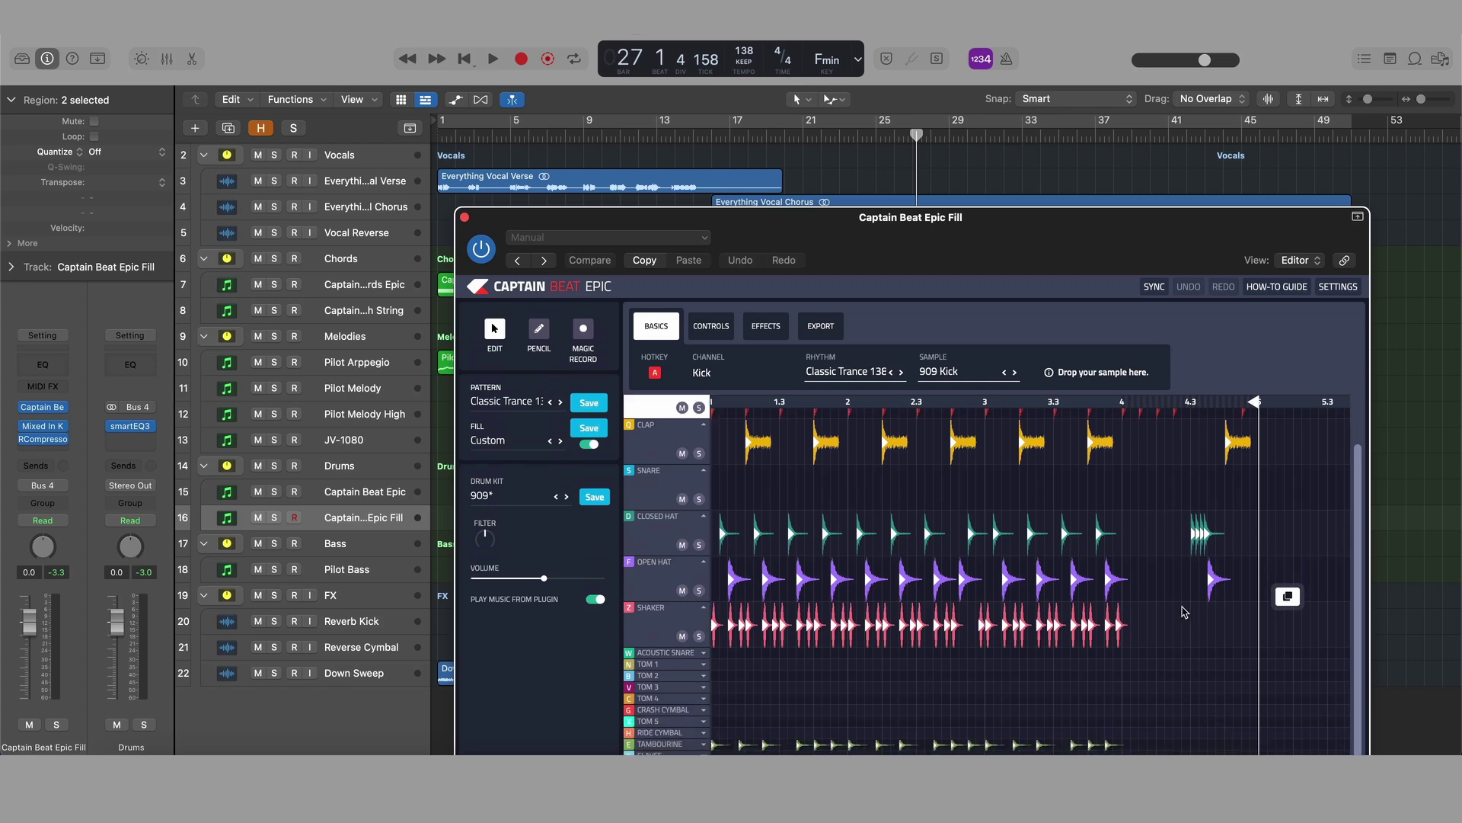
scroll(1169, 570, "up", 2)
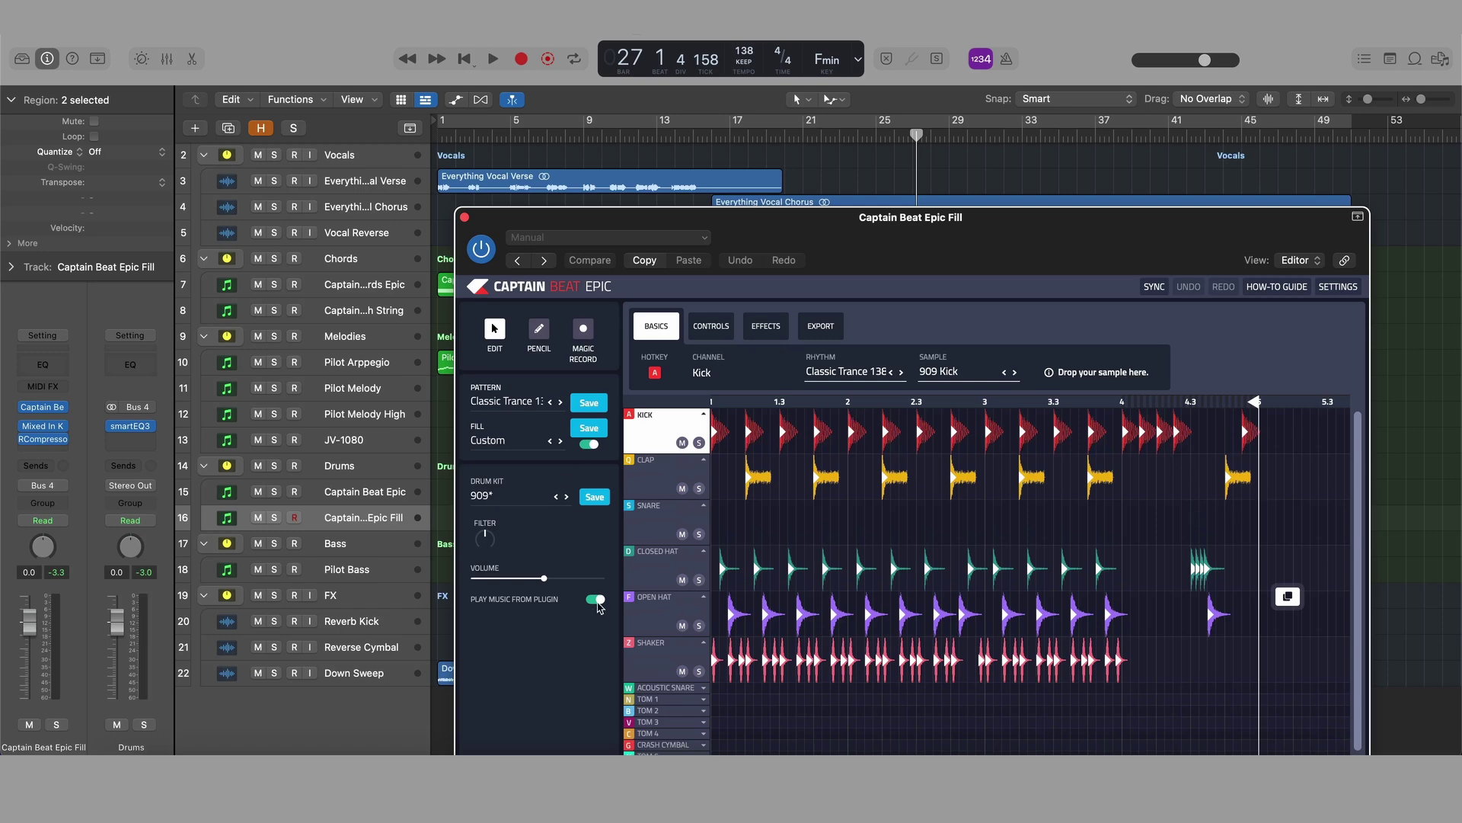
left_click(595, 599)
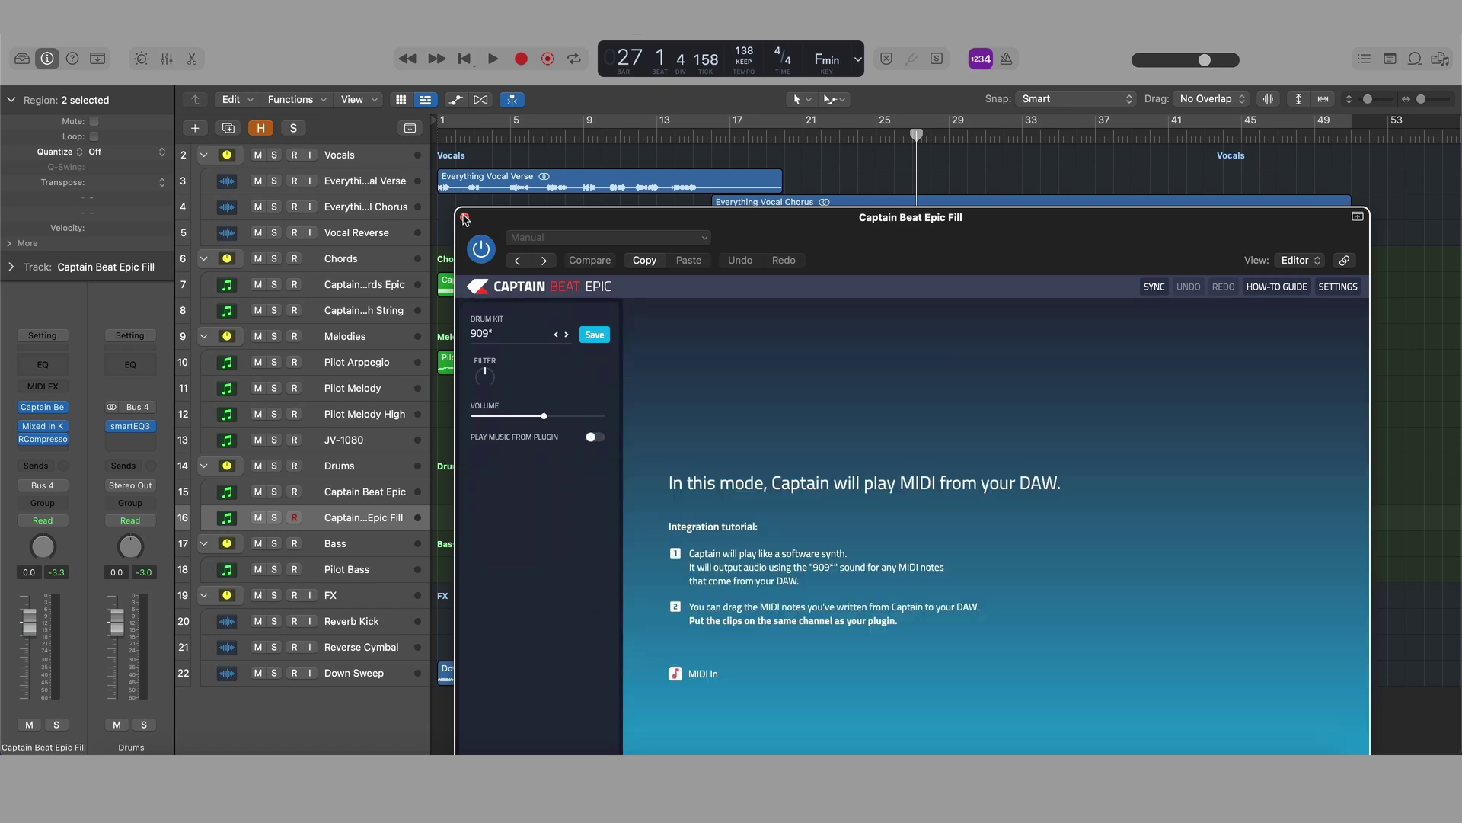
left_click(465, 219)
- Examine the Captain Beat Epic Fill region's notes in the Piano Roll and return to the full arrangement view
double_click(867, 518)
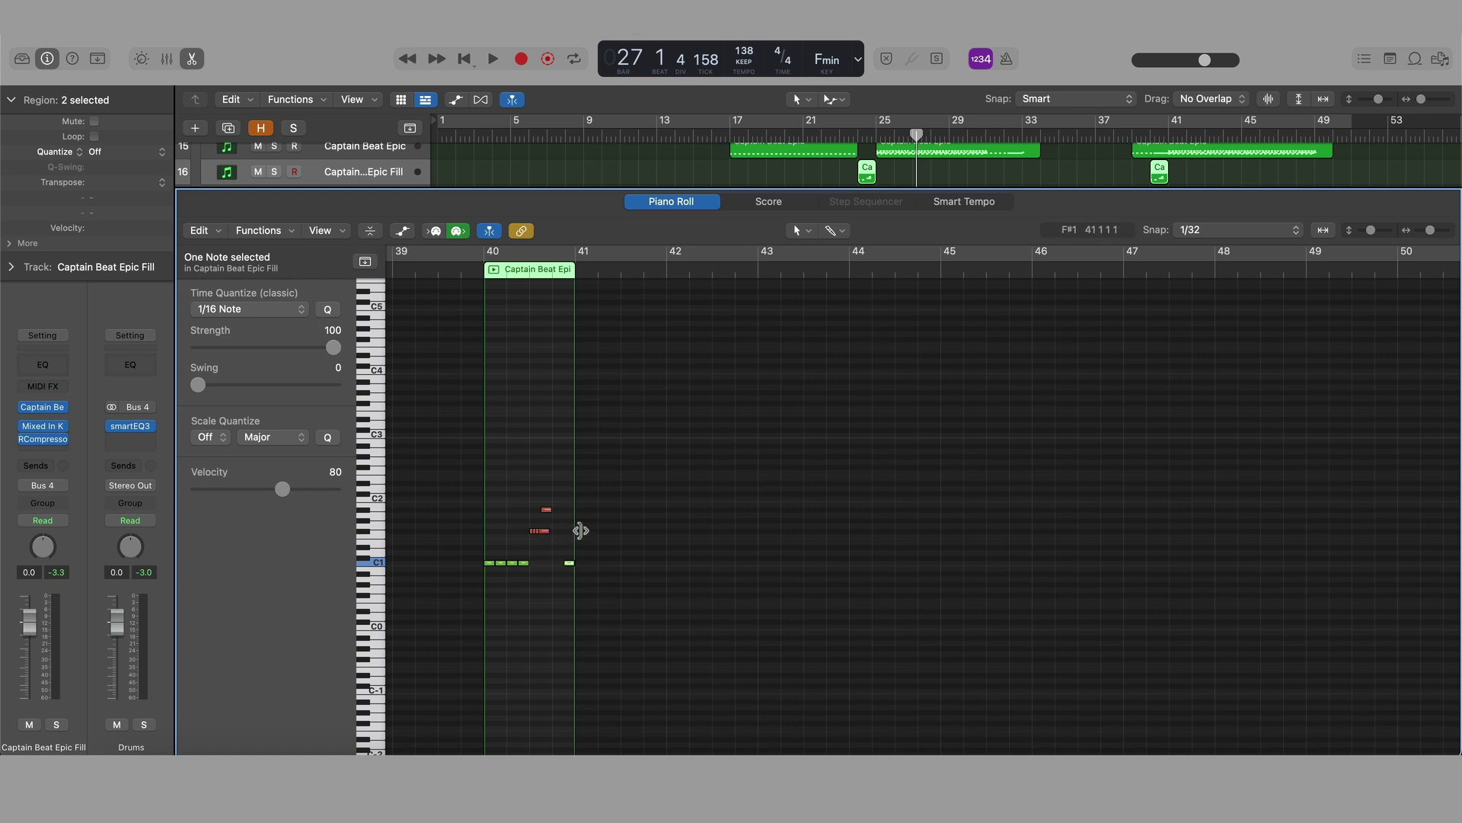
key("x")
key("x")
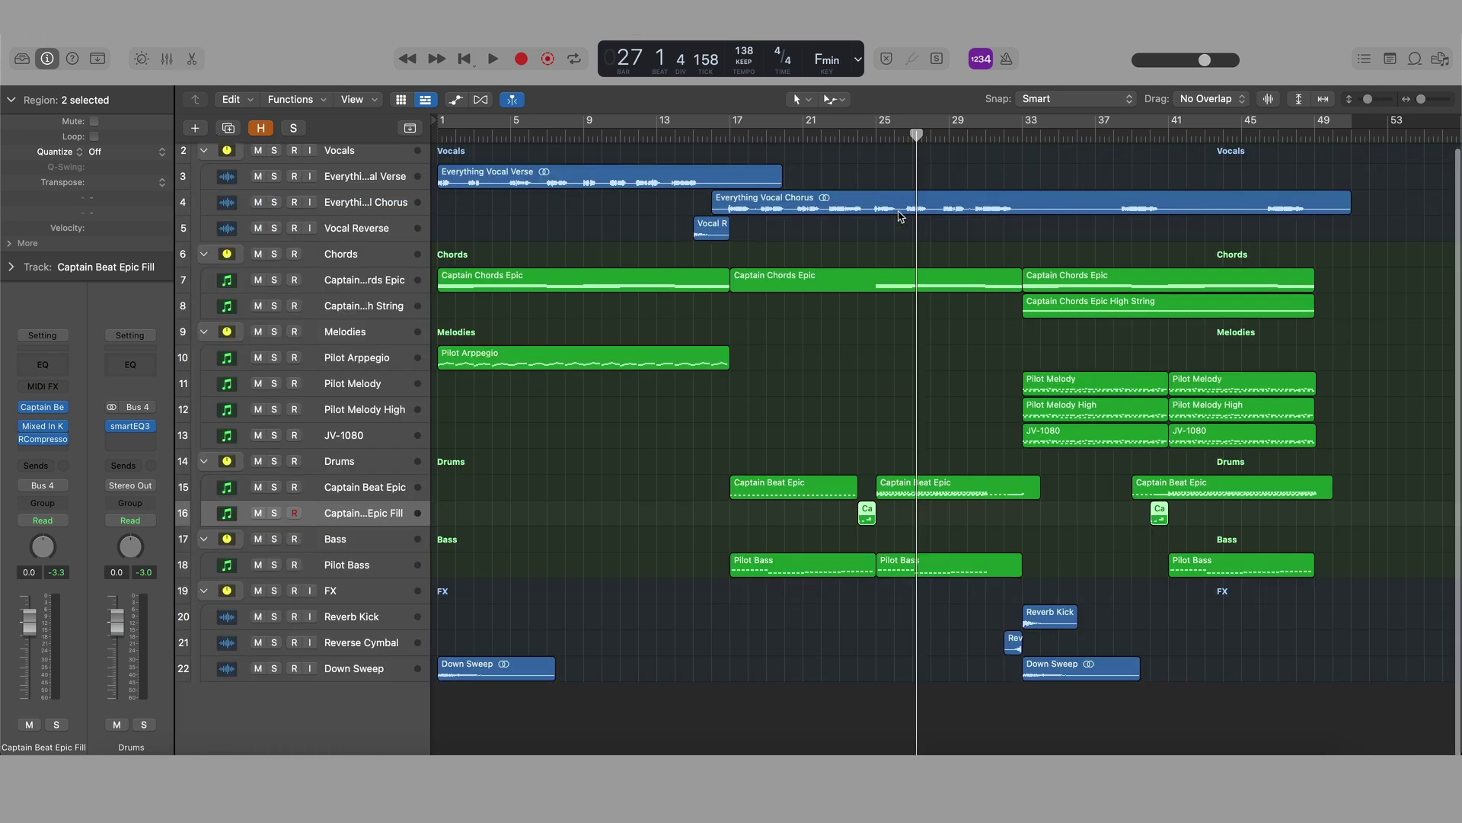
- Play through the first drum fill, examine the Captain Beat Epic region starting at bar 25 in the Piano Roll, and return to the arrangement
left_click_drag(873, 133, 793, 137)
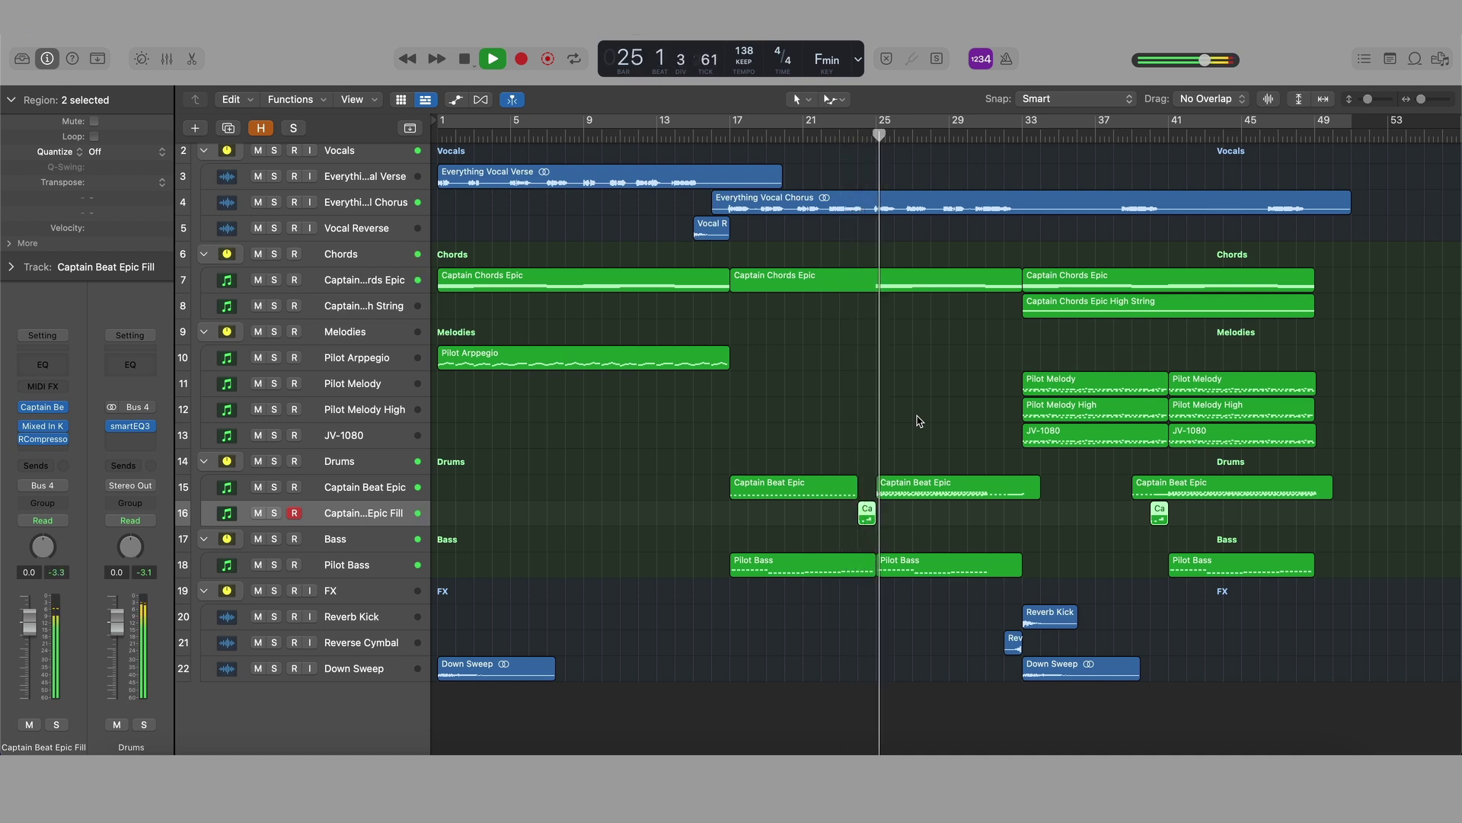
left_click(969, 493)
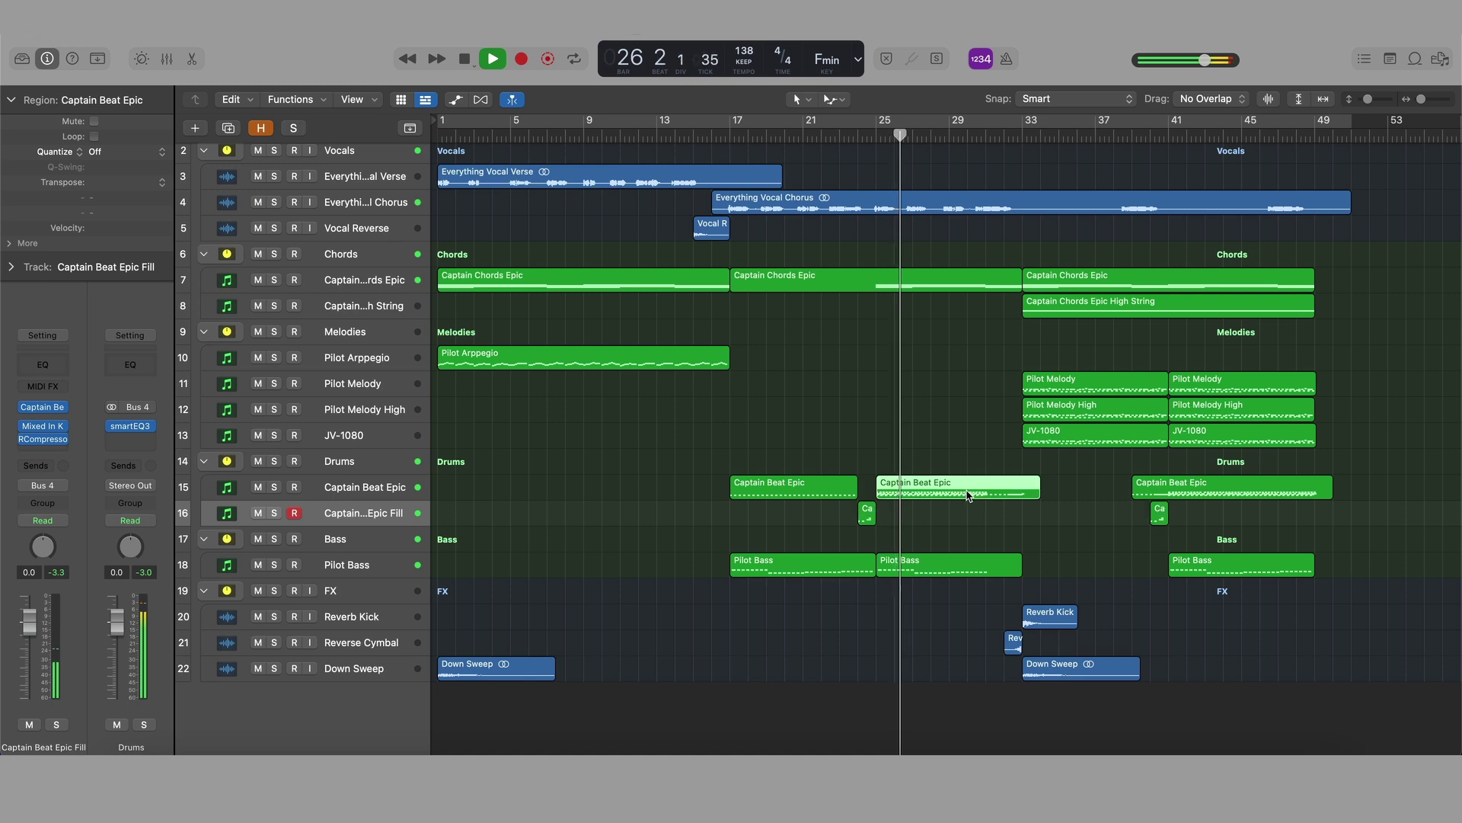
double_click(969, 494)
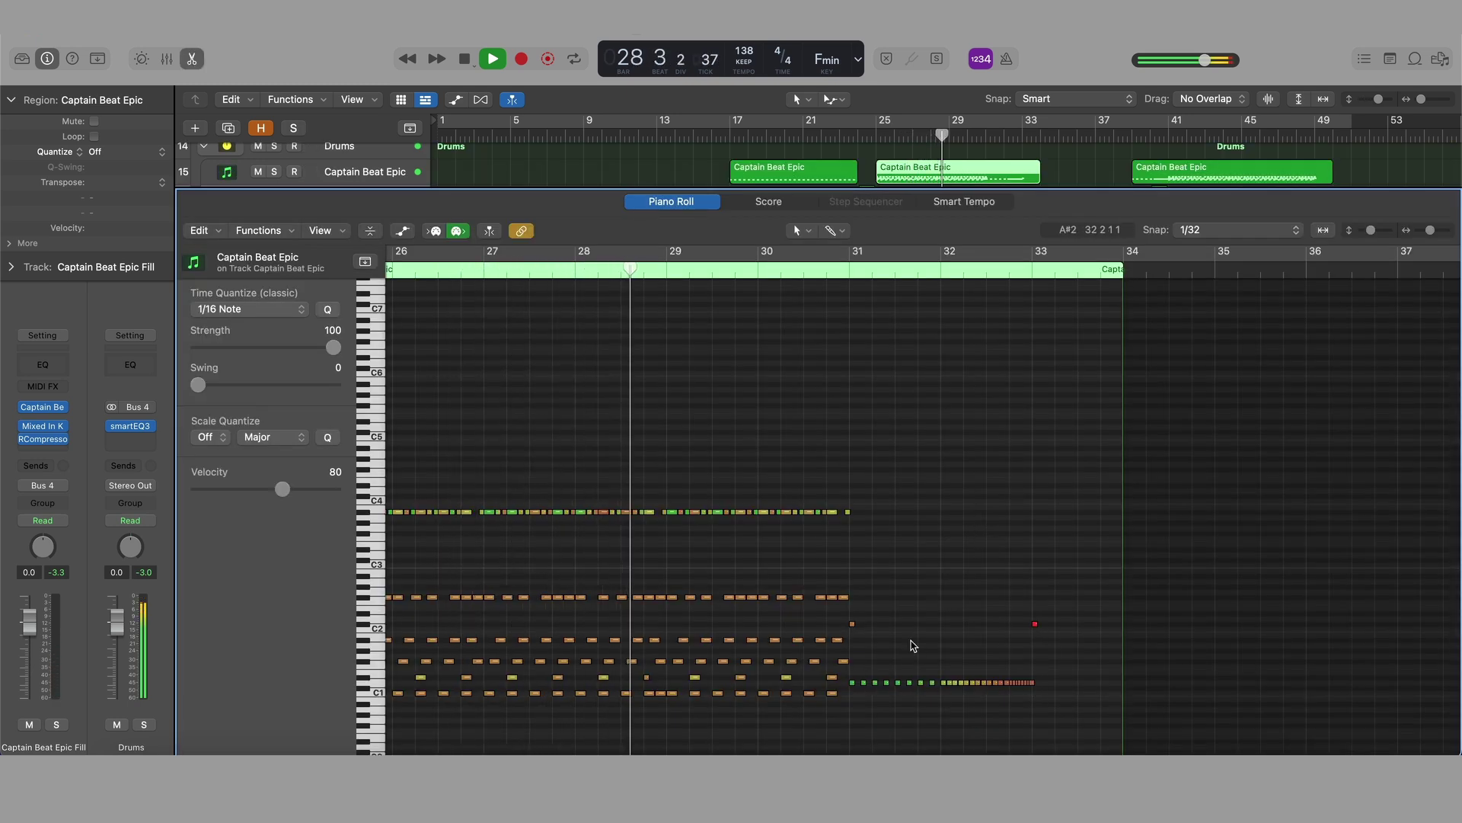
key("e")
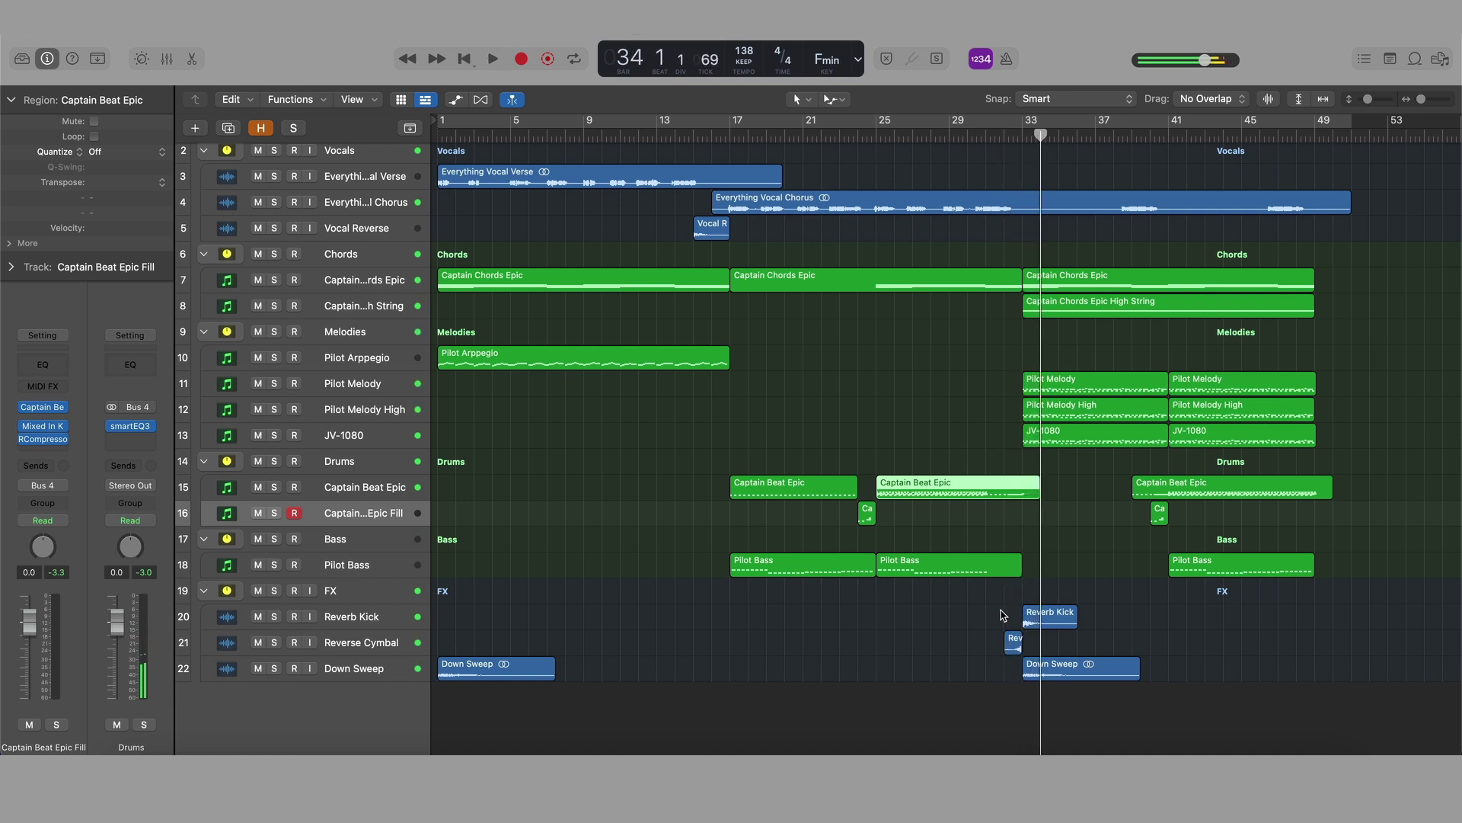
- Solo the FX group and the Captain Beat Epic track, and play the transition into bar 33
left_click_drag(1040, 133, 1004, 137)
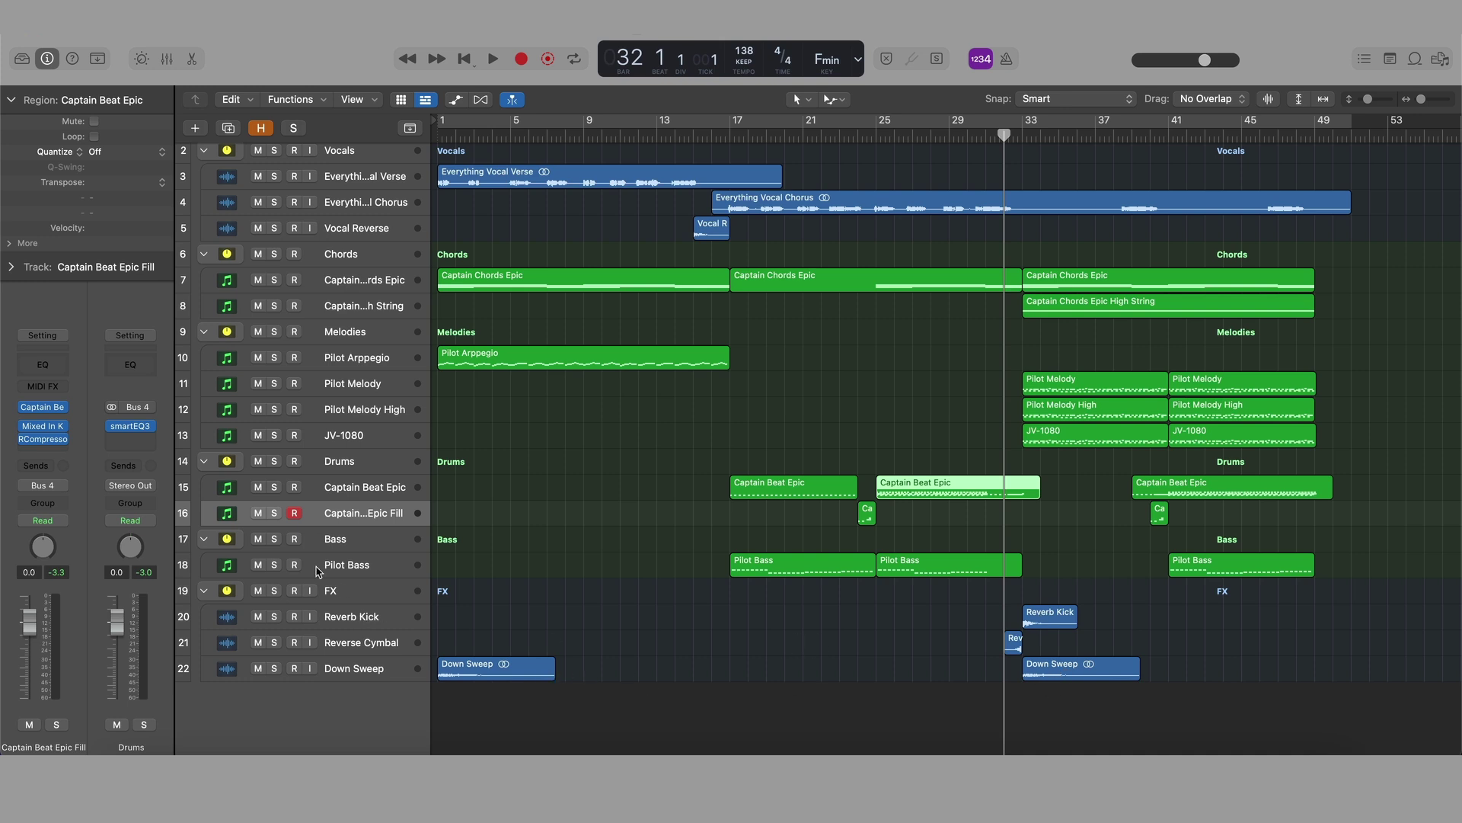
left_click(275, 591)
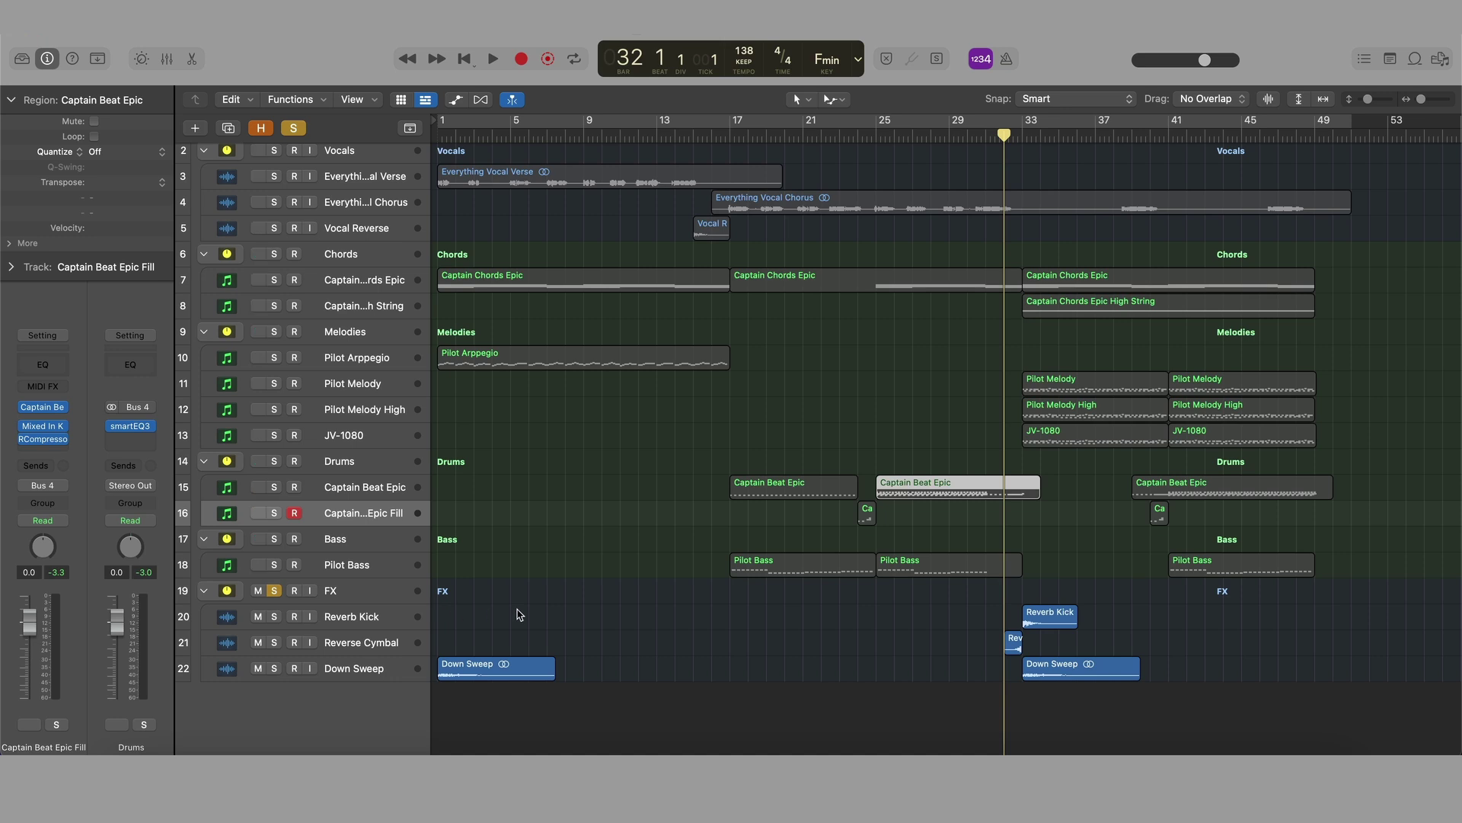
left_click(275, 488)
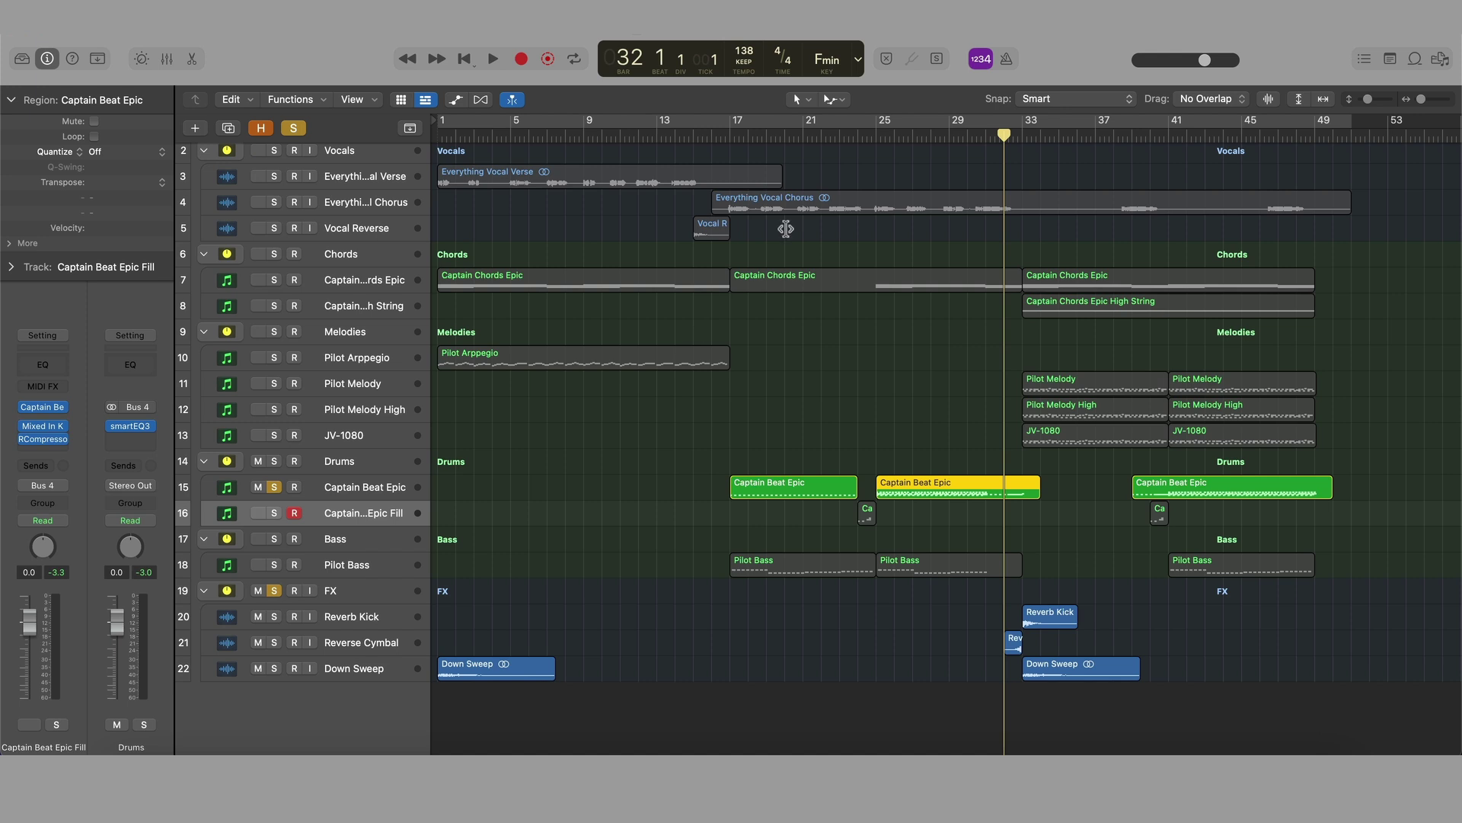
left_click_drag(1020, 137, 986, 136)
key("space")
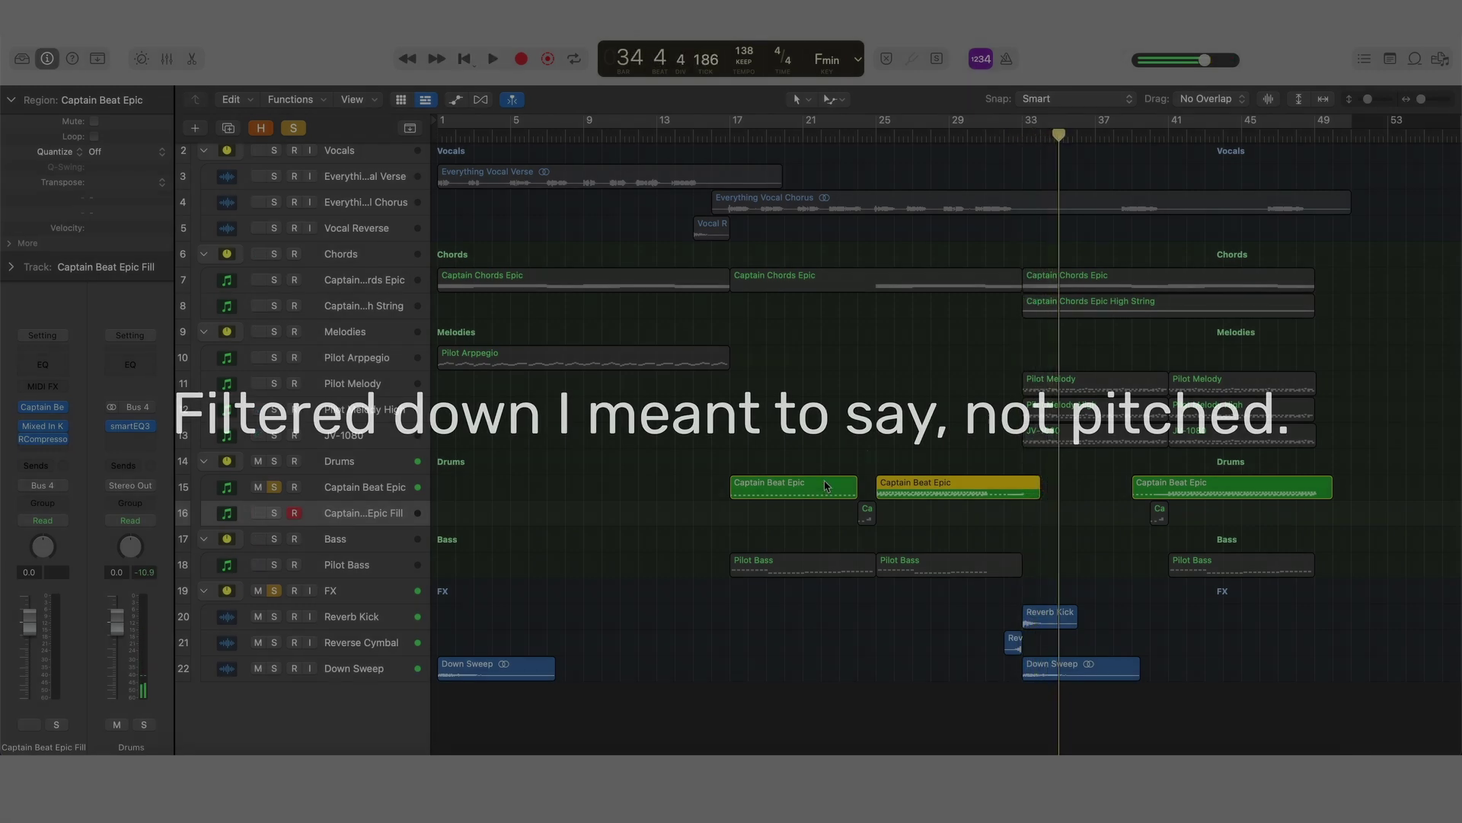
key("space")
- Clear all solos and set the playhead to bar 31
left_click(273, 488)
left_click_drag(1006, 139, 981, 143)
left_click(294, 128)
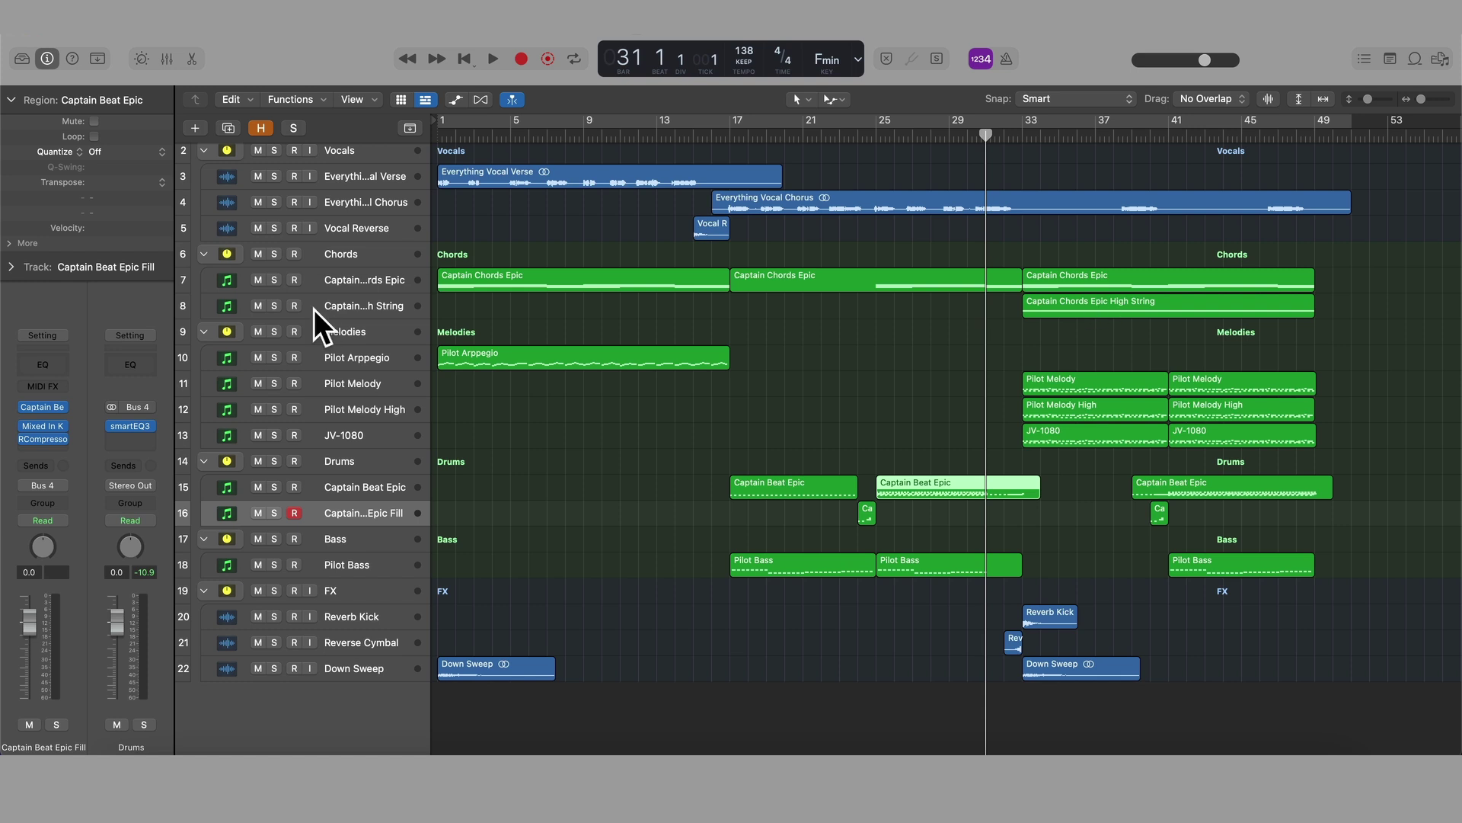
- Examine the sustained note of the Captain Chords Epic High String region in the Piano Roll, and return to the full arrangement view
double_click(1140, 309)
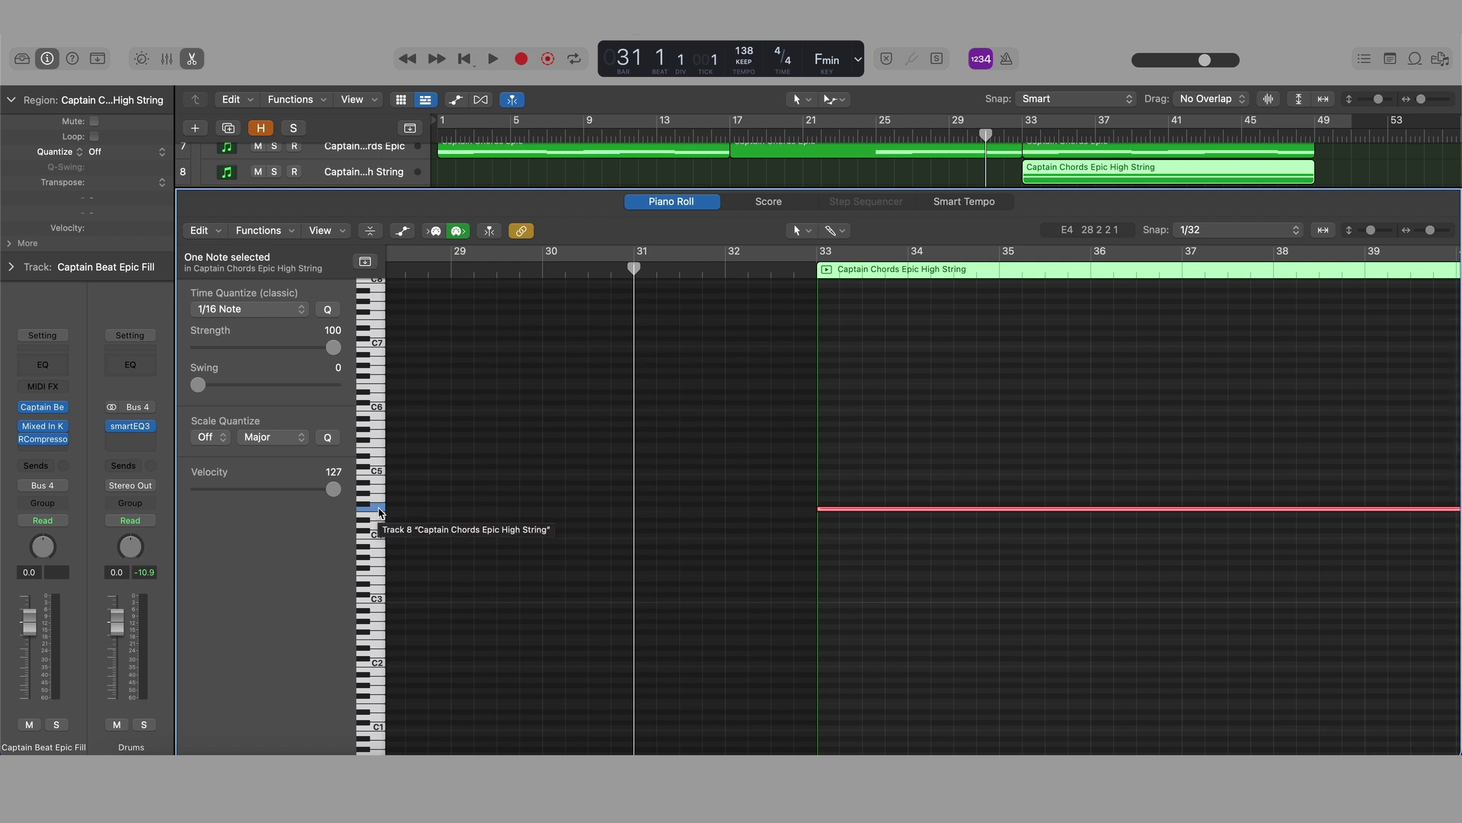
scroll(1318, 440, "right", 10)
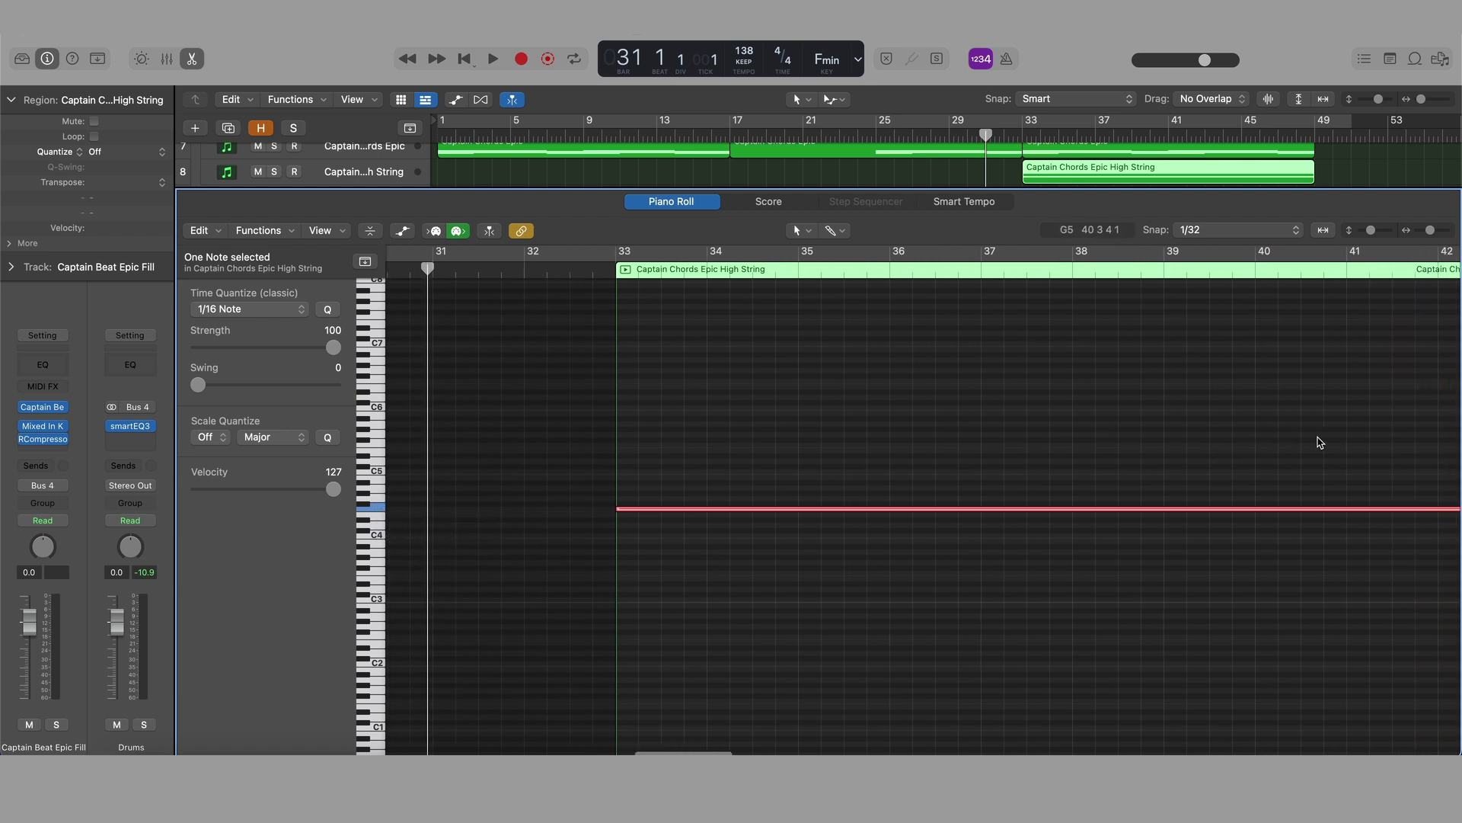
scroll(1320, 442, "right", 5)
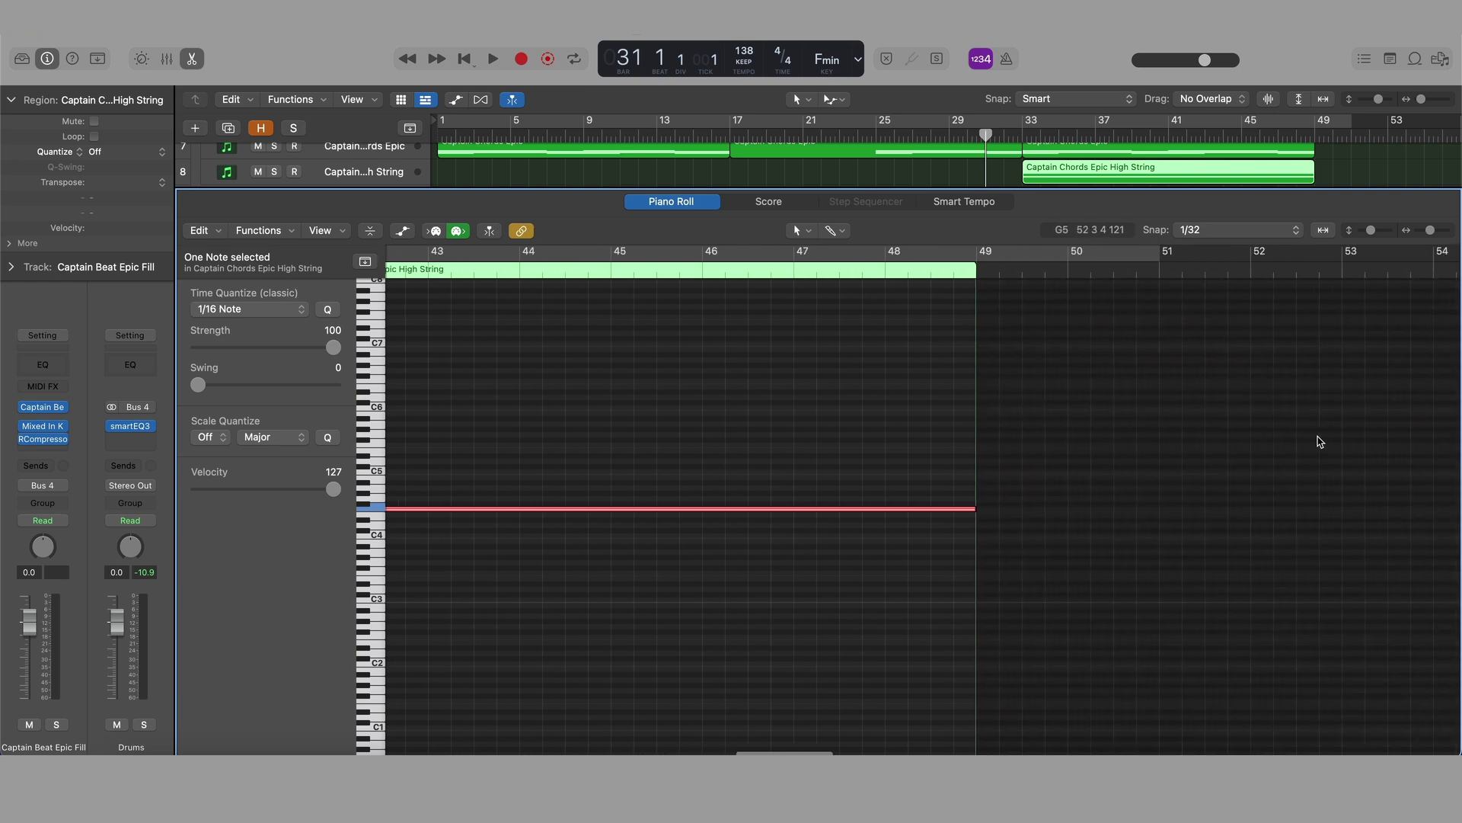
key("x")
key("x")
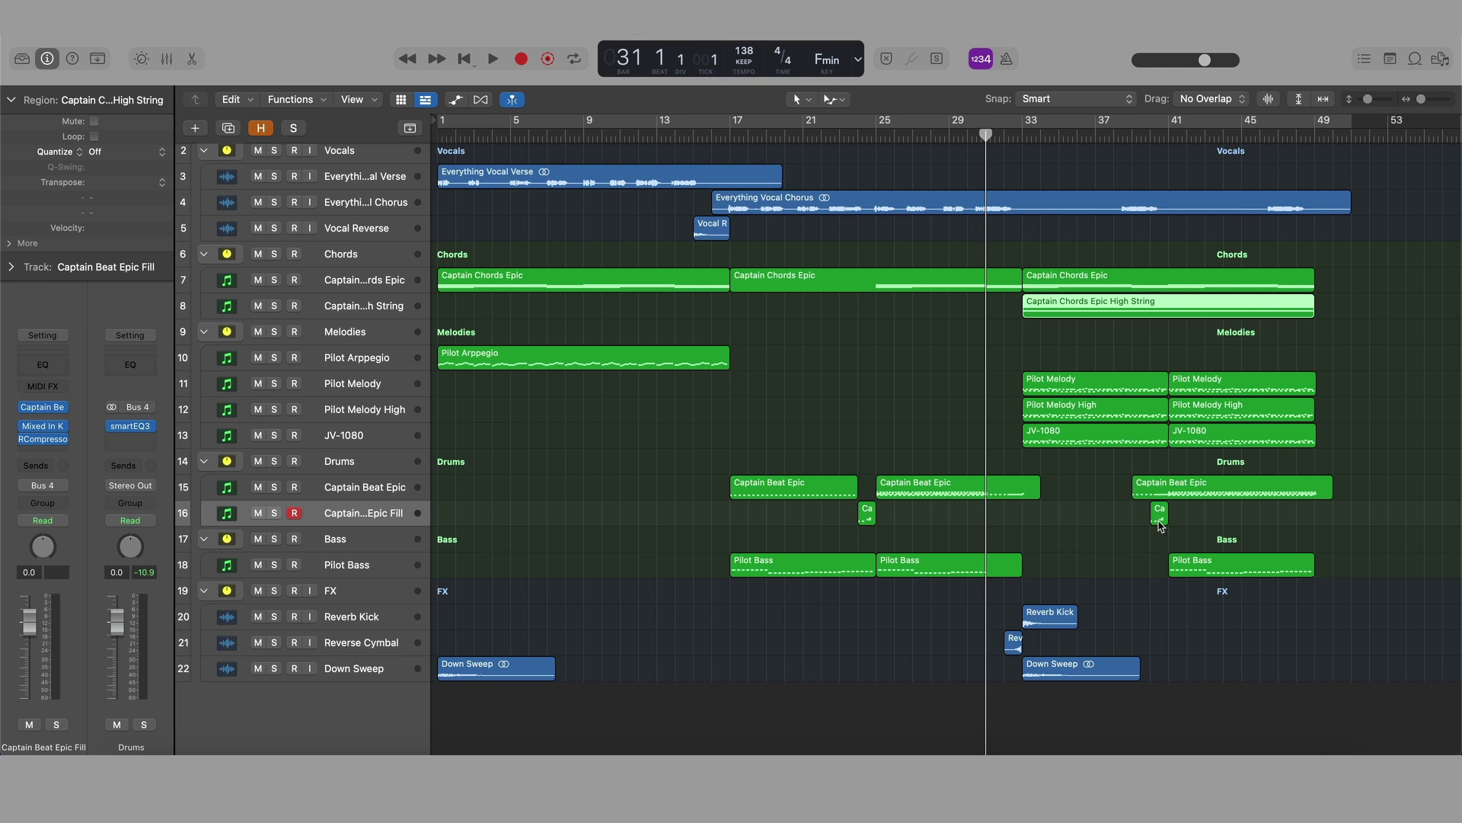
- Play the arrangement, turn on Cycle mode for bars 1 to 51, and stop playback near the end of the chorus vocal
key("comma")
key("period")
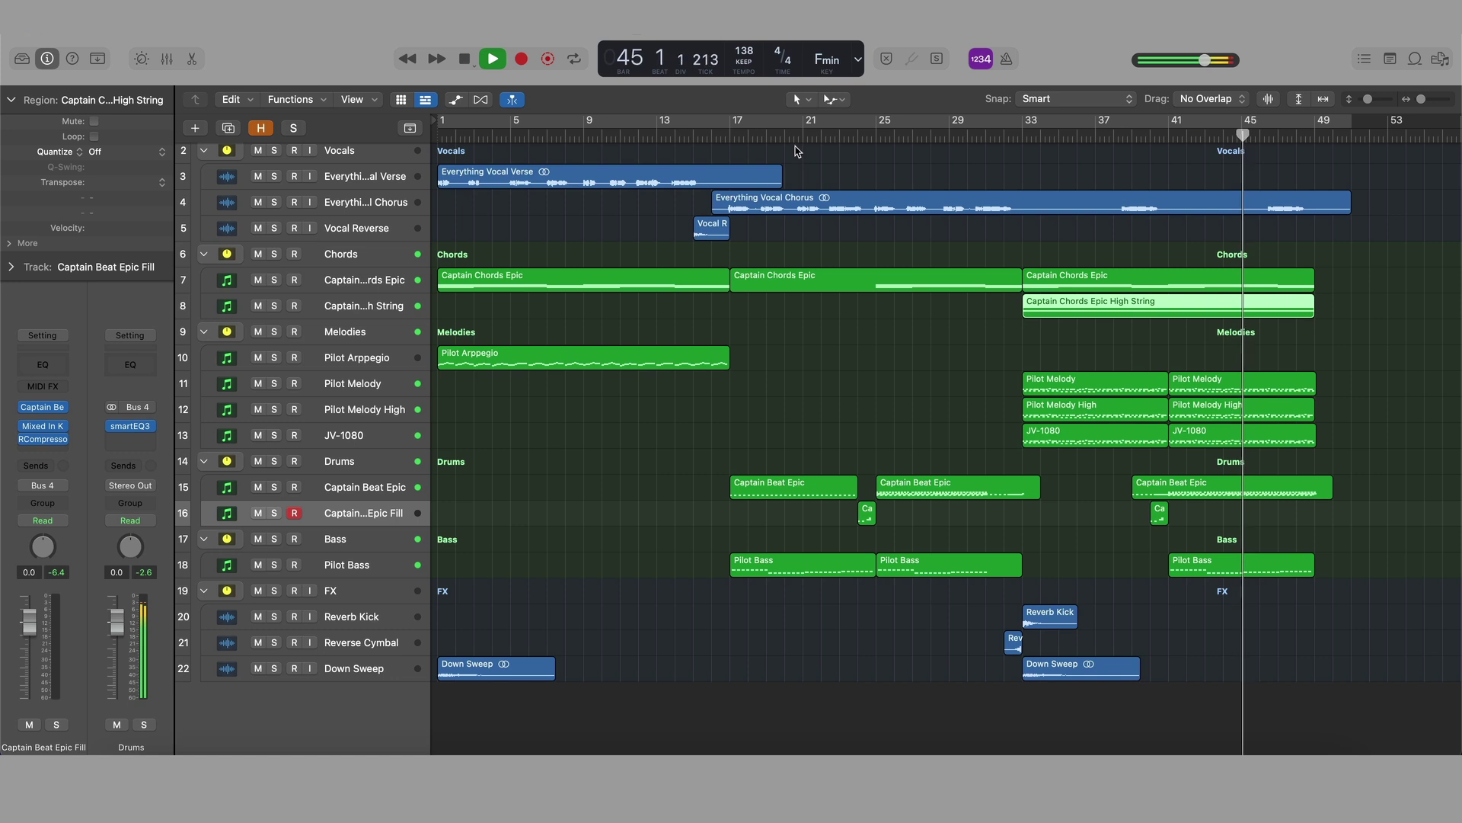
key("c")
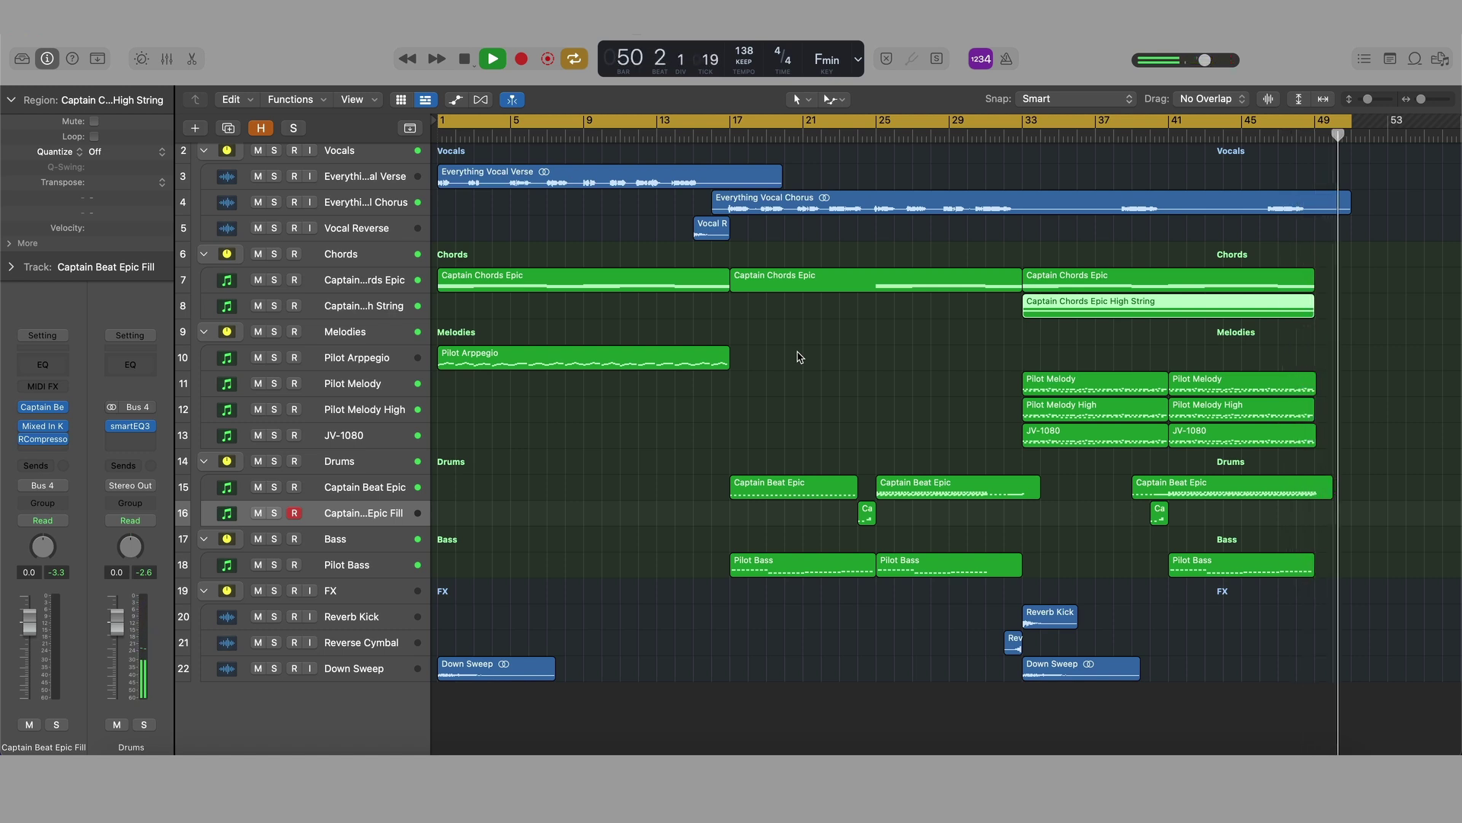
key("space")
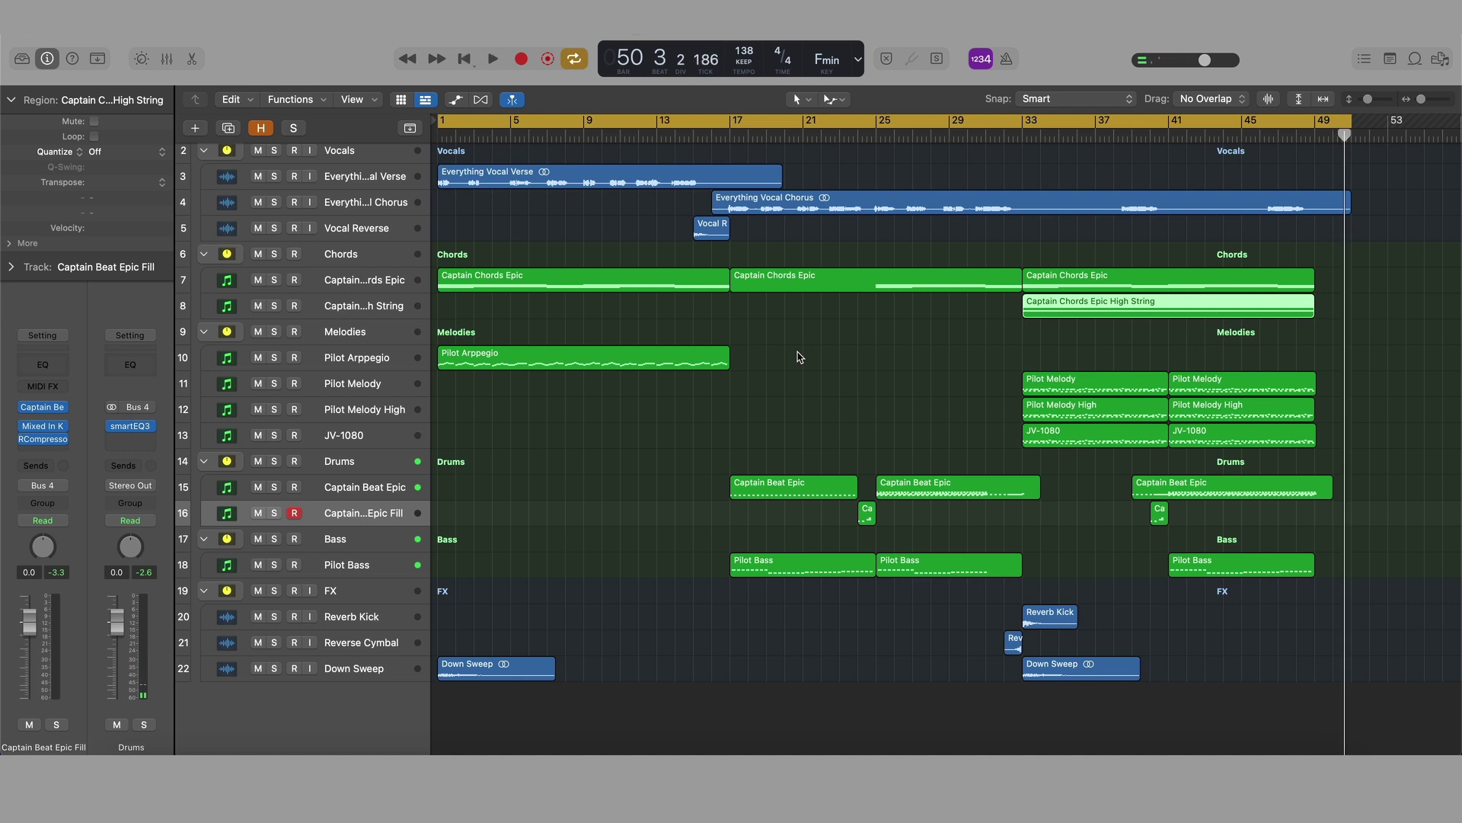